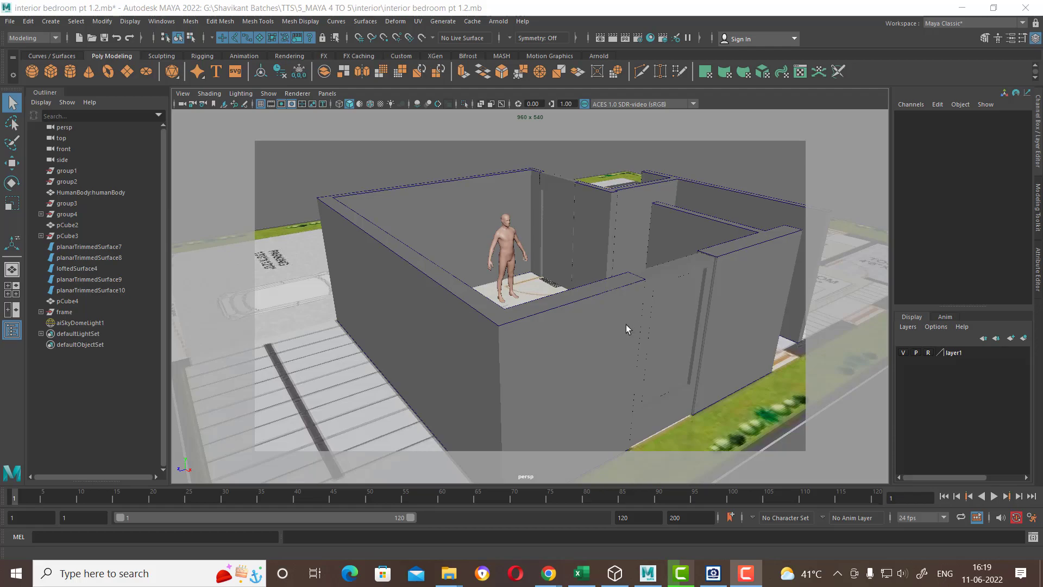
Switch to a shaded top view zoomed in on the bedroom floor plan
{"action": "mouse_move", "coordinate": [626, 324]}
{"action": "left_mouse_down", "text": "alt"}
{"action": "mouse_move", "coordinate": [659, 313]}
{"action": "mouse_move", "coordinate": [602, 312]}
{"action": "left_mouse_up", "text": "alt"}
{"action": "key", "text": "space"}
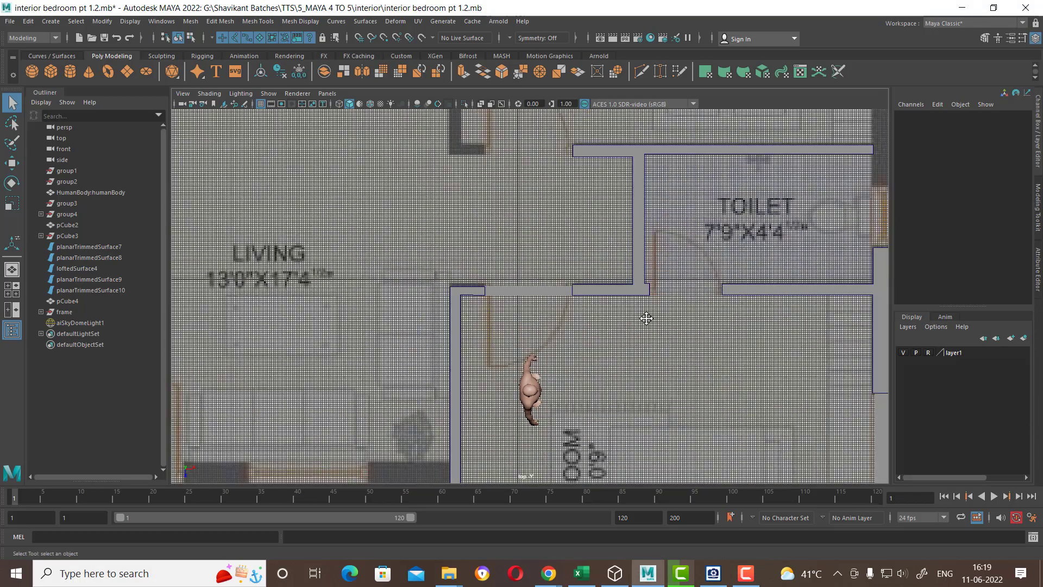
{"action": "middle_click_drag", "start_coordinate": [644, 316], "coordinate": [666, 251], "text": "alt"}
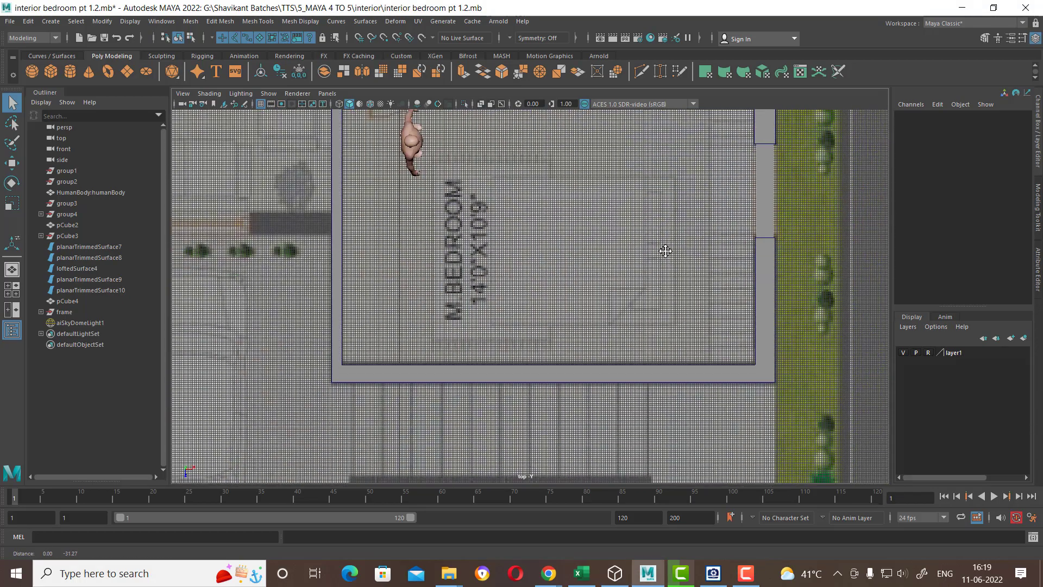
{"action": "right_click_drag", "start_coordinate": [665, 251], "coordinate": [724, 338], "text": "alt"}
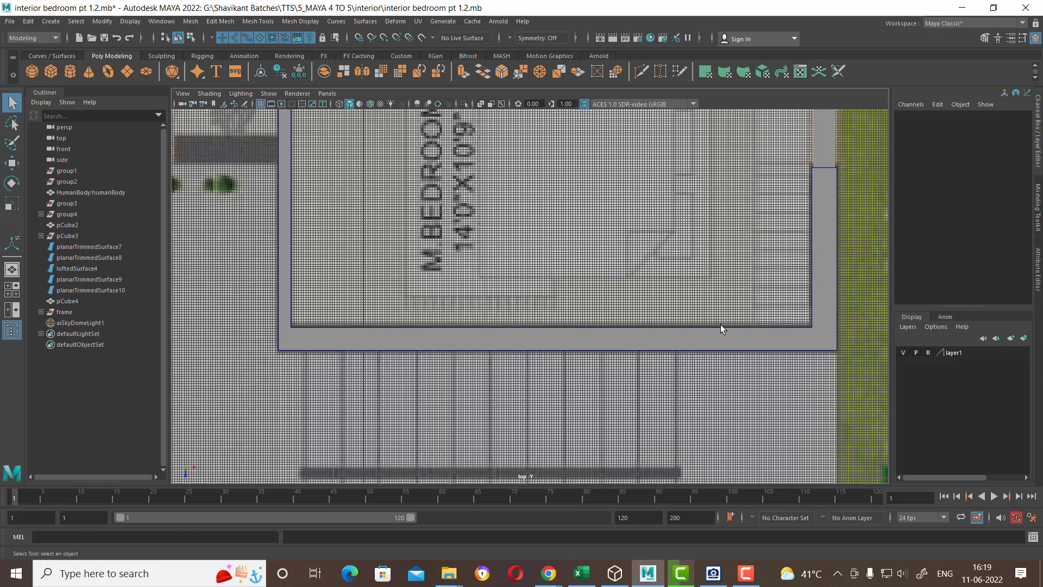
{"action": "key", "text": "5"}
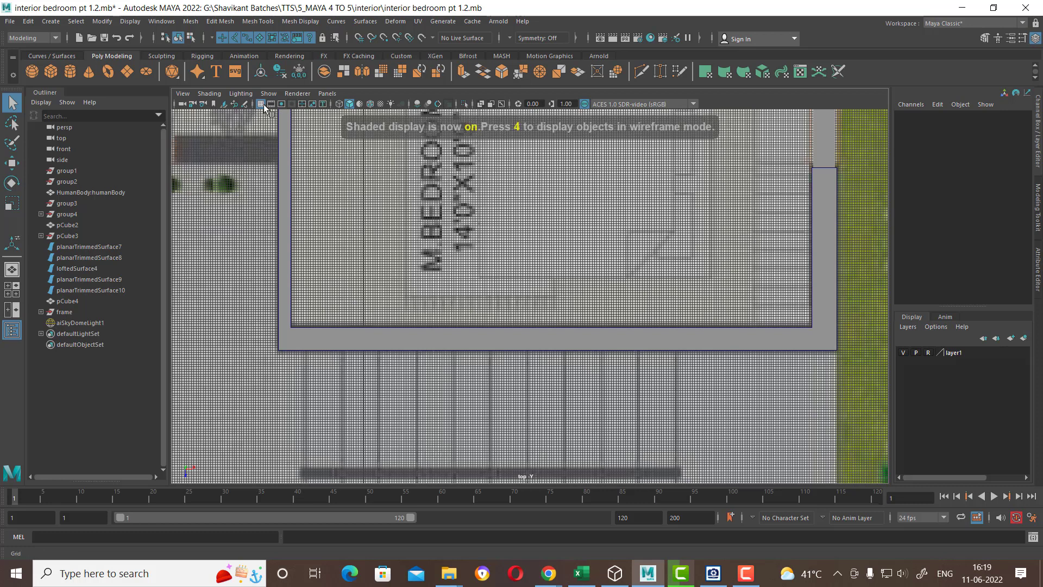
Hide the grid and centre the view on the M.BEDROOM plan
{"action": "left_click", "coordinate": [261, 103]}
{"action": "scroll", "coordinate": [601, 280], "scroll_direction": "down", "scroll_amount": 2}
{"action": "scroll", "coordinate": [611, 377], "scroll_direction": "up", "scroll_amount": 2}
{"action": "middle_click_drag", "start_coordinate": [610, 378], "coordinate": [571, 345], "text": "alt"}
{"action": "scroll", "coordinate": [500, 350], "scroll_direction": "up", "scroll_amount": 1}
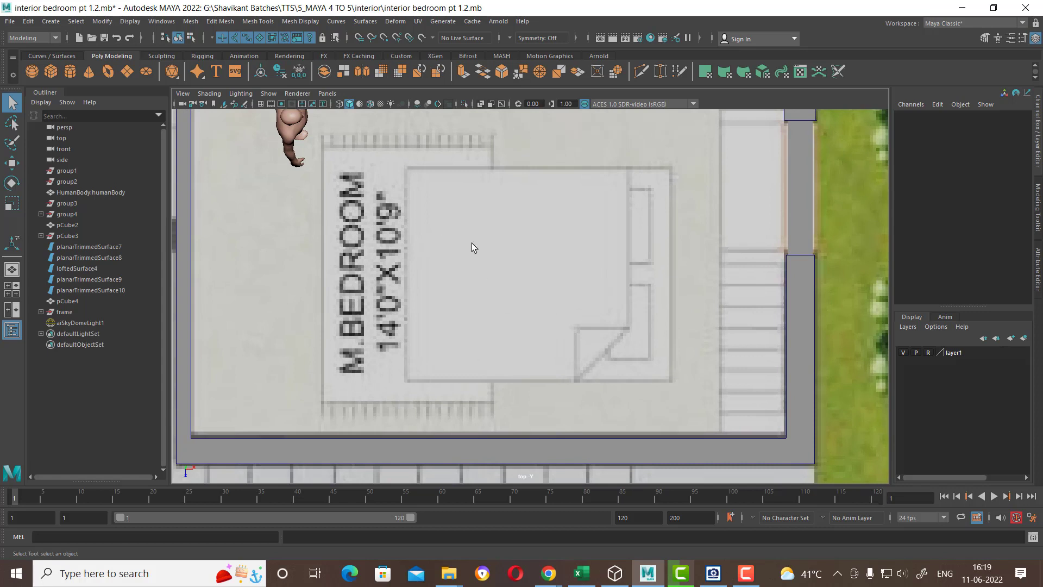
Create polygon cube pCube5 and move it to X 66.293, Z 111.187 in the bedroom
{"action": "left_click", "coordinate": [50, 73]}
{"action": "scroll", "coordinate": [549, 347], "scroll_direction": "down", "scroll_amount": 2}
{"action": "scroll", "coordinate": [588, 325], "scroll_direction": "down", "scroll_amount": 2}
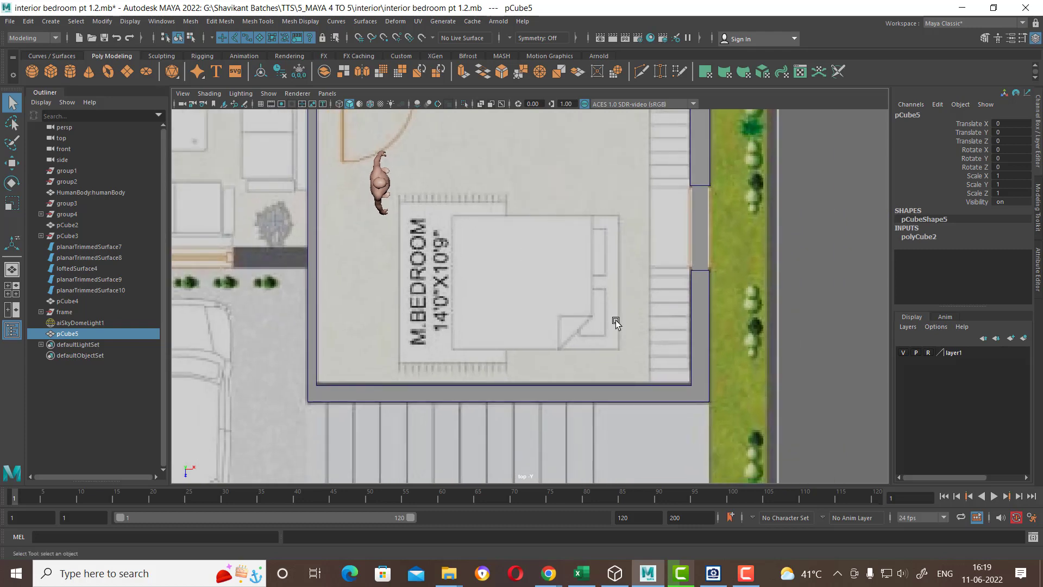
{"action": "scroll", "coordinate": [615, 321], "scroll_direction": "down", "scroll_amount": 1}
{"action": "key", "text": "w"}
{"action": "scroll", "coordinate": [453, 293], "scroll_direction": "up", "scroll_amount": 1}
{"action": "mouse_move", "coordinate": [438, 277]}
{"action": "left_mouse_down"}
{"action": "mouse_move", "coordinate": [470, 420]}
{"action": "mouse_move", "coordinate": [574, 368]}
{"action": "left_mouse_up"}
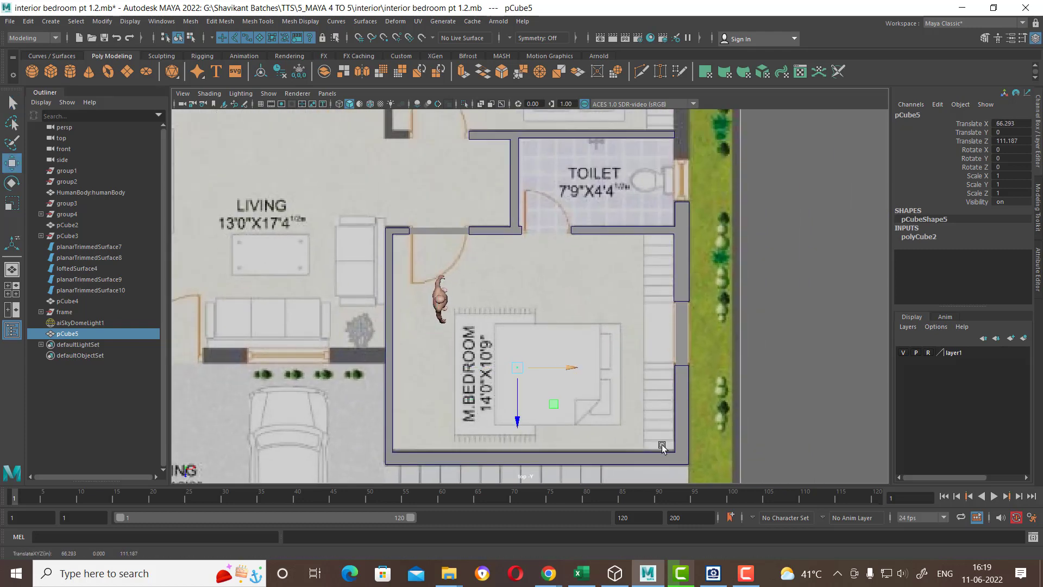
Open Queen-Bed-Mattress-Size from the interior folder in a windowed ACDSee Quick View, moved left
{"action": "mouse_move", "coordinate": [448, 572]}
{"action": "left_click", "coordinate": [537, 513]}
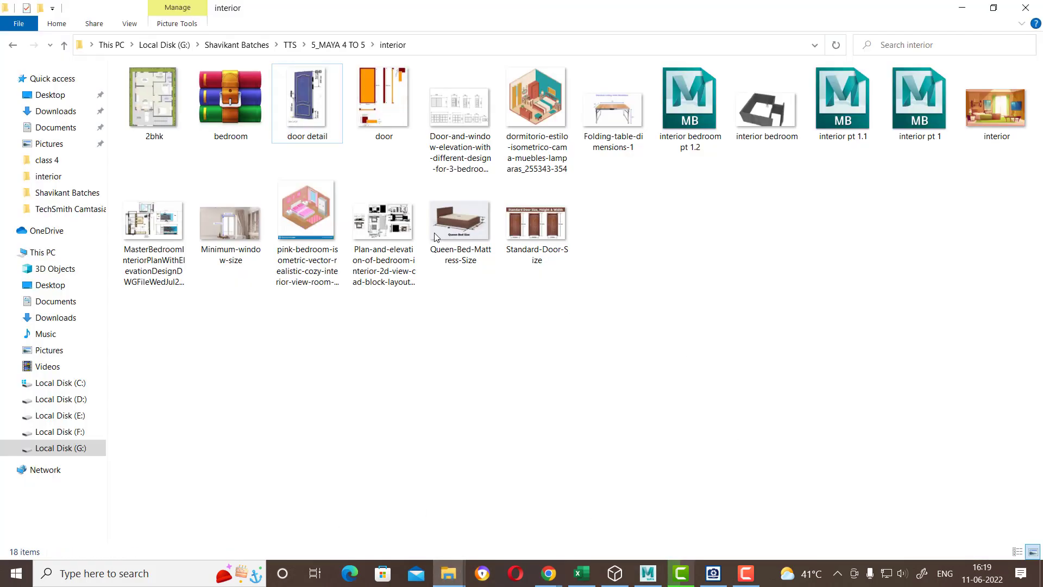
{"action": "left_click", "coordinate": [470, 227]}
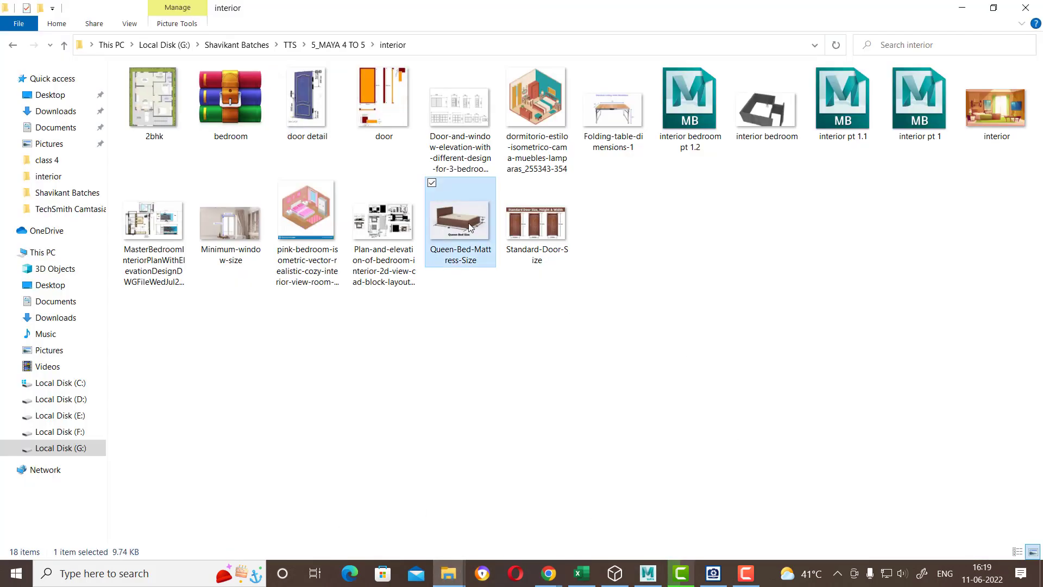
{"action": "right_click", "coordinate": [471, 227]}
{"action": "left_click", "coordinate": [413, 30]}
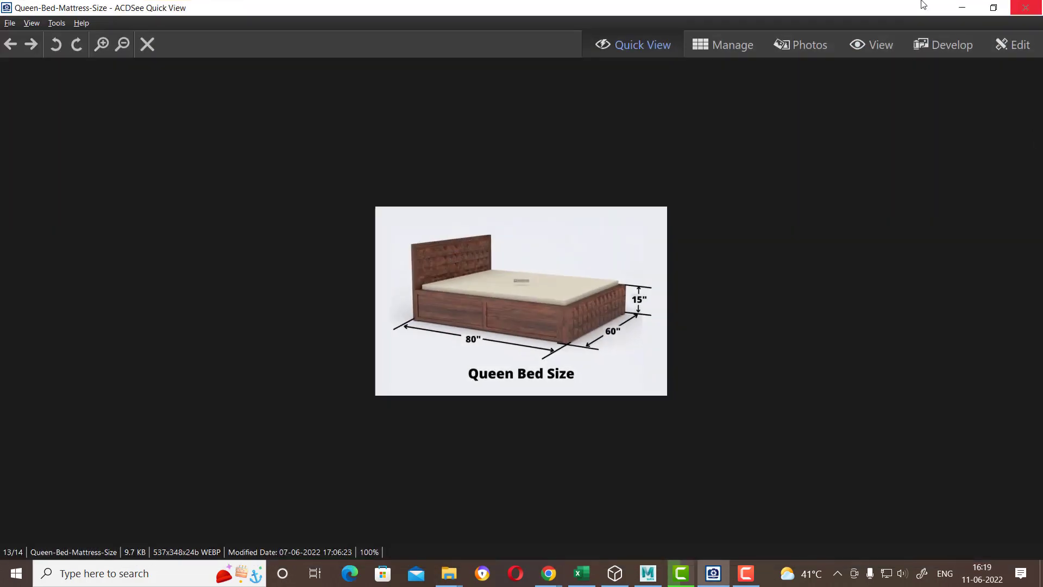
{"action": "double_click", "coordinate": [924, 5]}
{"action": "left_click_drag", "start_coordinate": [413, 47], "coordinate": [308, 47]}
{"action": "left_click", "coordinate": [962, 7]}
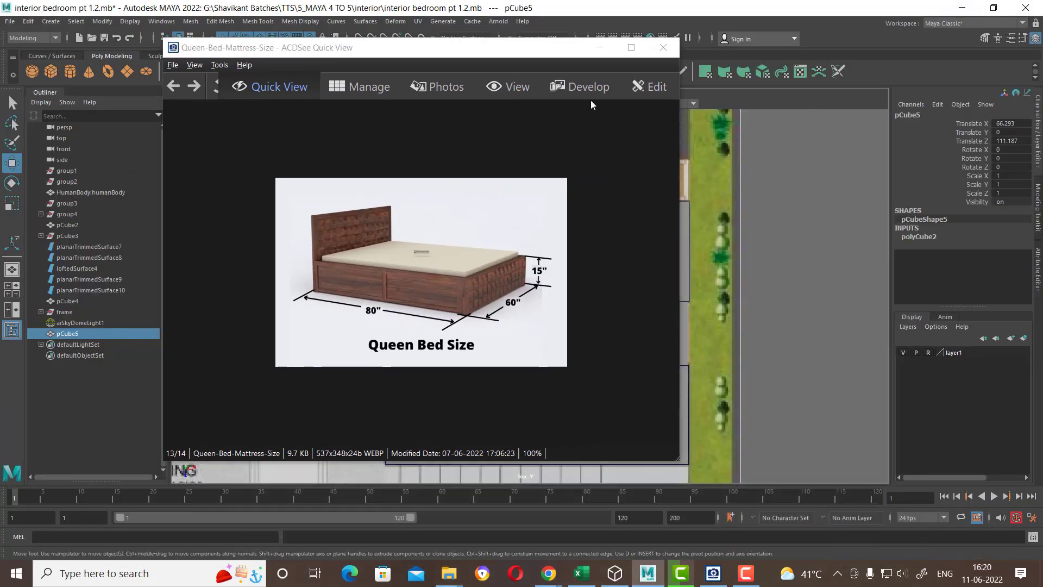
Shrink the reference image window and switch Maya to the perspective view
{"action": "mouse_move", "coordinate": [676, 460]}
{"action": "left_mouse_down"}
{"action": "mouse_move", "coordinate": [478, 387]}
{"action": "mouse_move", "coordinate": [482, 369]}
{"action": "left_mouse_up"}
{"action": "scroll", "coordinate": [620, 331], "scroll_direction": "up", "scroll_amount": 2}
{"action": "scroll", "coordinate": [644, 379], "scroll_direction": "up", "scroll_amount": 2}
{"action": "left_click", "coordinate": [644, 380]}
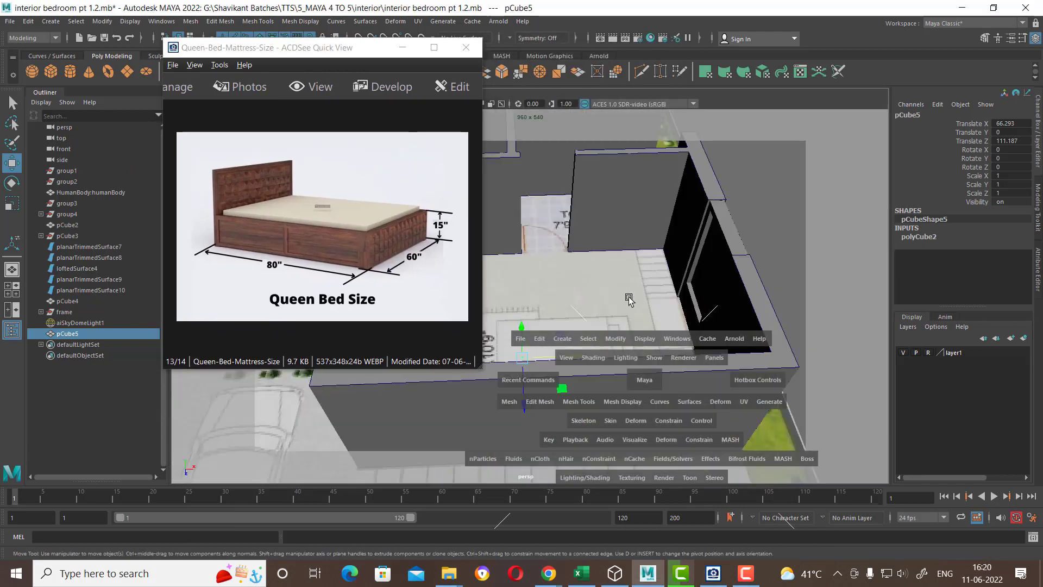
{"action": "mouse_move", "coordinate": [644, 379]}
{"action": "left_mouse_down", "text": "alt"}
{"action": "mouse_move", "coordinate": [699, 330]}
{"action": "mouse_move", "coordinate": [567, 321]}
{"action": "mouse_move", "coordinate": [601, 298]}
{"action": "mouse_move", "coordinate": [583, 299]}
{"action": "mouse_move", "coordinate": [631, 293]}
{"action": "mouse_move", "coordinate": [647, 361]}
{"action": "mouse_move", "coordinate": [676, 298]}
{"action": "mouse_move", "coordinate": [596, 311]}
{"action": "mouse_move", "coordinate": [601, 299]}
{"action": "mouse_move", "coordinate": [666, 312]}
{"action": "mouse_move", "coordinate": [633, 333]}
{"action": "mouse_move", "coordinate": [715, 320]}
{"action": "mouse_move", "coordinate": [684, 322]}
{"action": "left_mouse_up", "text": "alt"}
Isolate pCube5 with Hide Unselected and show its polyCube2 size attributes
{"action": "key", "text": "alt+h"}
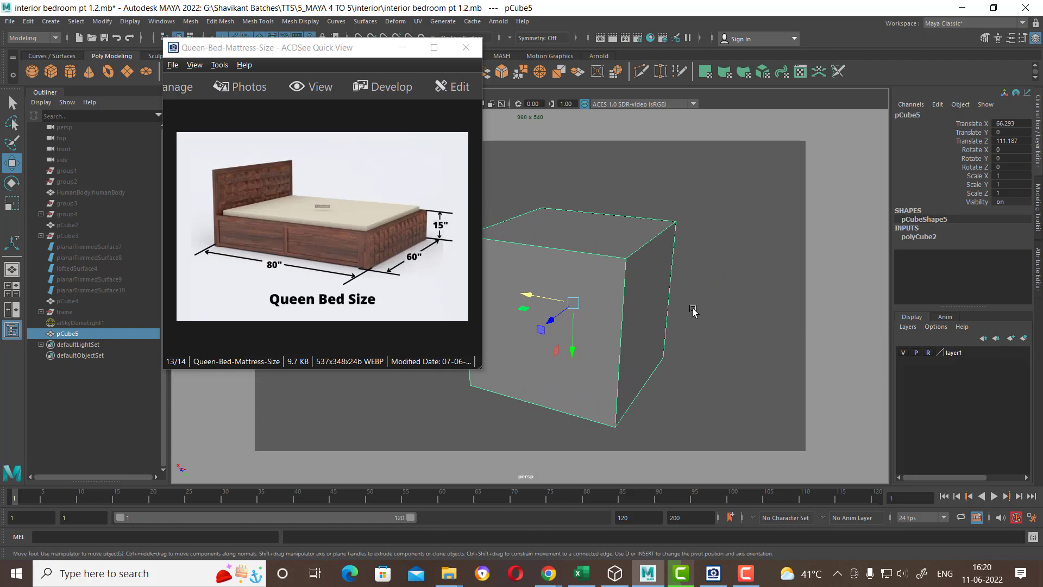
{"action": "left_click_drag", "start_coordinate": [713, 356], "coordinate": [695, 342], "text": "alt"}
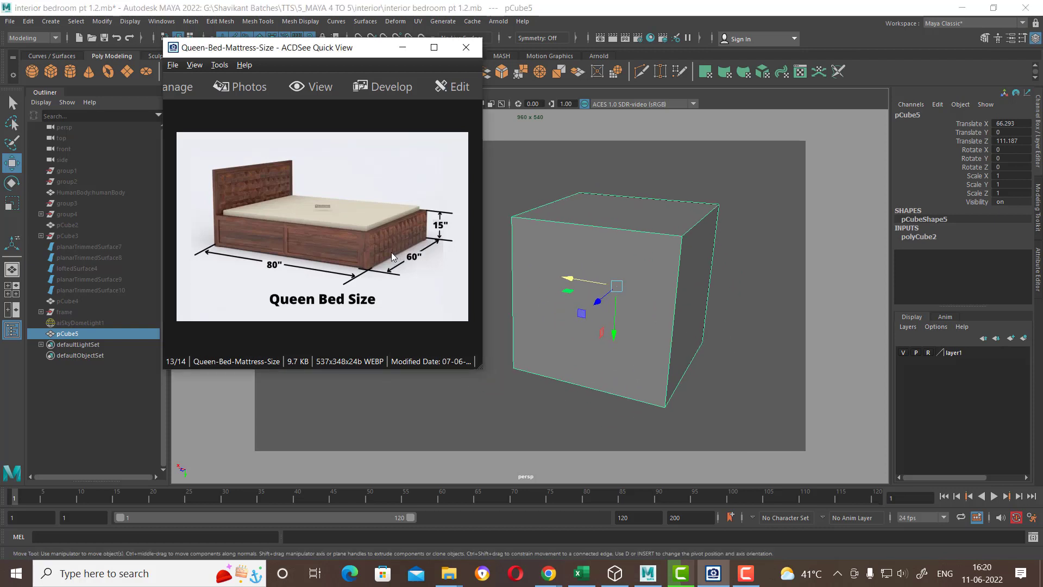
{"action": "scroll", "coordinate": [696, 302], "scroll_direction": "down", "scroll_amount": 3}
{"action": "scroll", "coordinate": [697, 333], "scroll_direction": "down", "scroll_amount": 2}
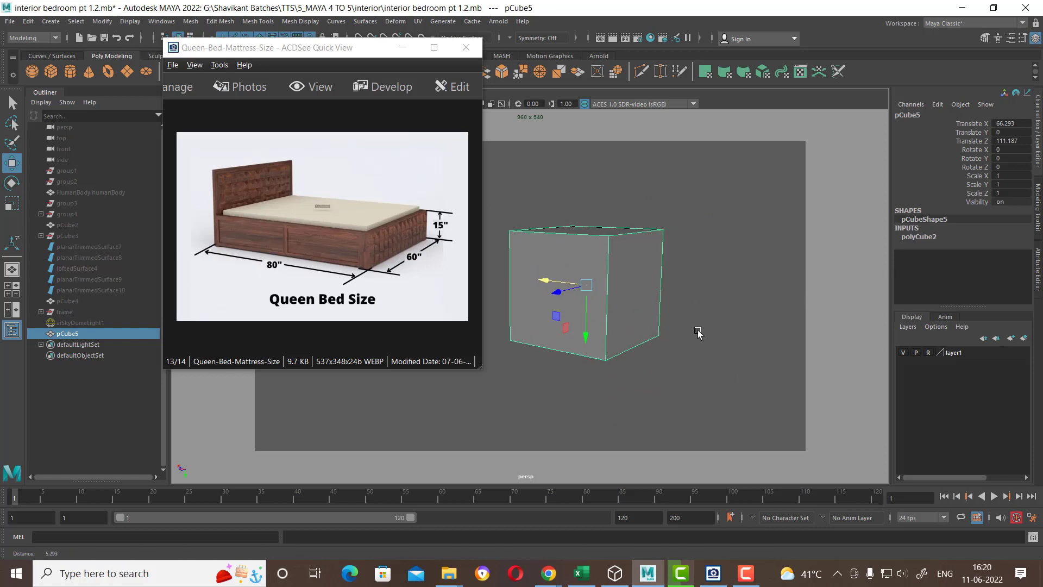
{"action": "left_click", "coordinate": [926, 238]}
{"action": "type", "text": "15"}
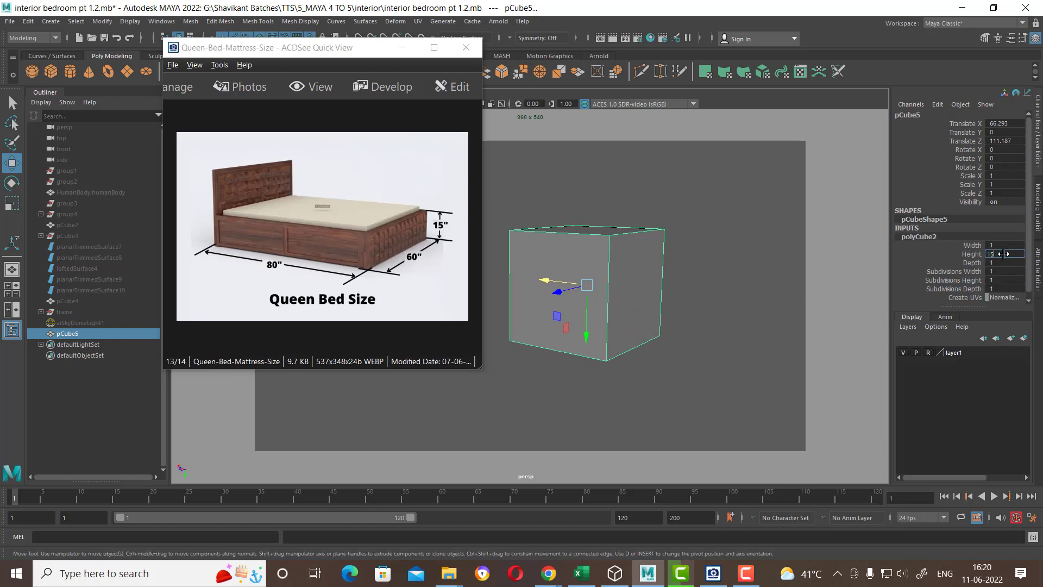
Set pCube5's polyCube2 height to 15 and width to 60
{"action": "key", "text": "Return"}
{"action": "key", "text": "f"}
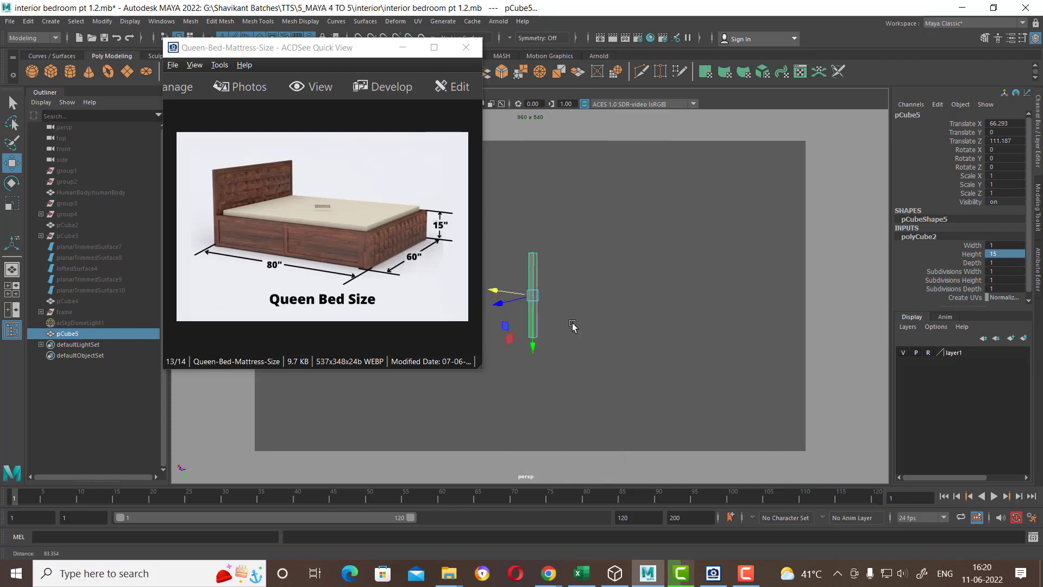
{"action": "left_click_drag", "start_coordinate": [622, 373], "coordinate": [855, 332], "text": "alt"}
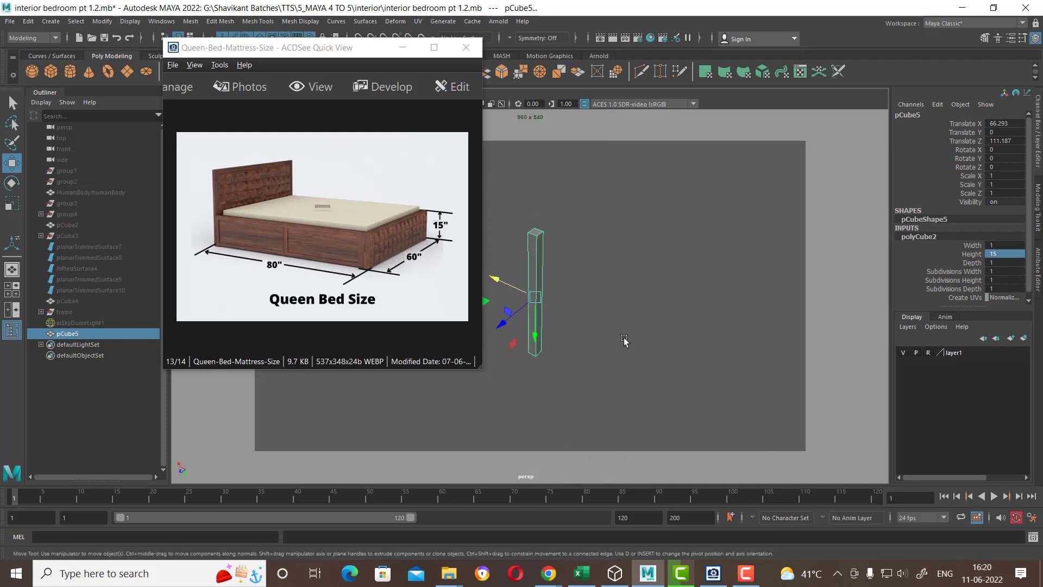
{"action": "double_click", "coordinate": [1004, 246]}
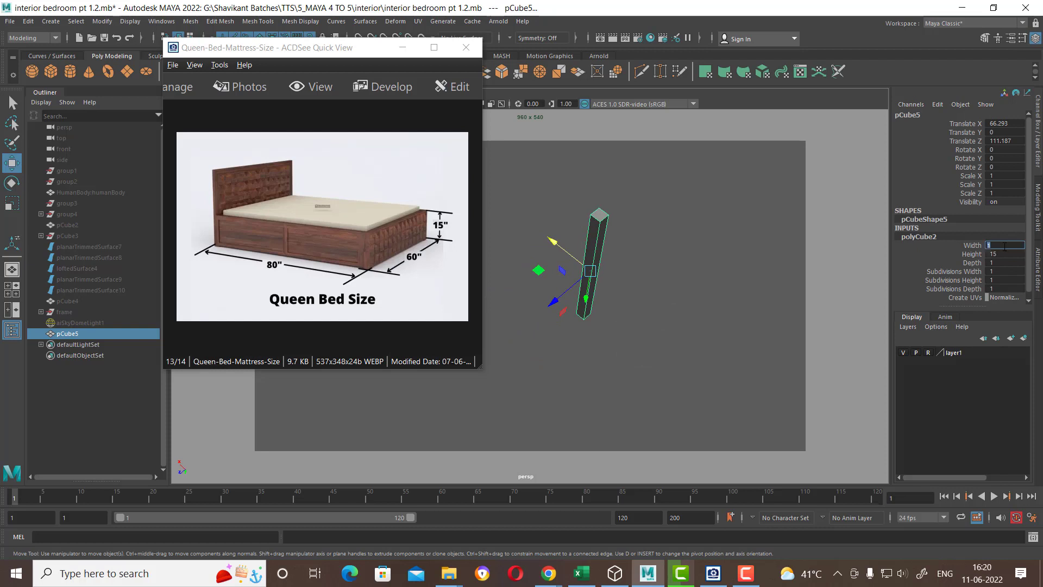
{"action": "type", "text": "60"}
{"action": "key", "text": "Return"}
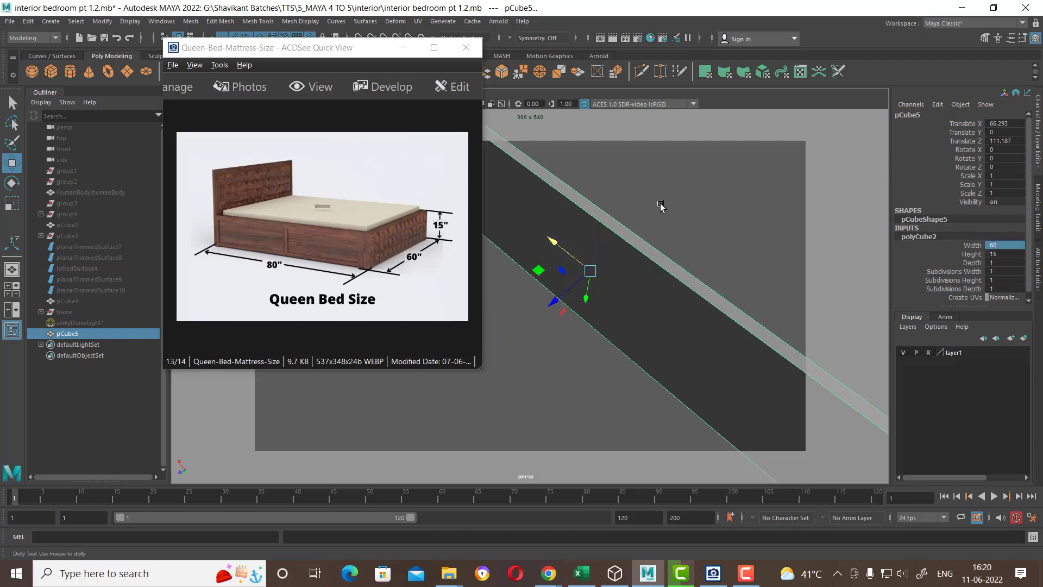
{"action": "mouse_move", "coordinate": [592, 205]}
{"action": "left_mouse_down", "text": "alt"}
{"action": "mouse_move", "coordinate": [659, 285]}
{"action": "mouse_move", "coordinate": [660, 323]}
{"action": "mouse_move", "coordinate": [701, 321]}
{"action": "left_mouse_up", "text": "alt"}
Set the cube depth to 80 and minimize the queen bed reference window
{"action": "double_click", "coordinate": [1003, 263]}
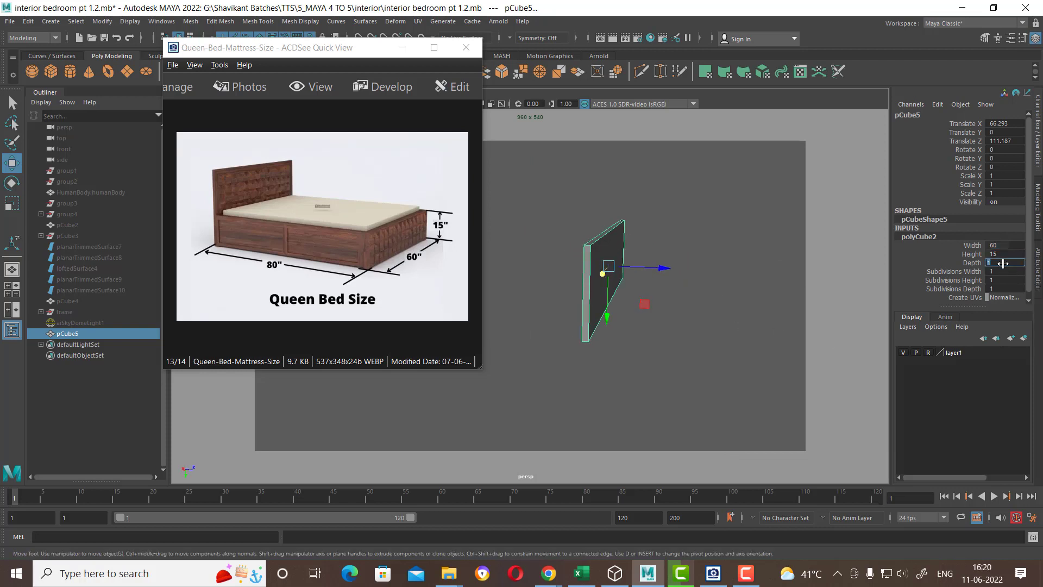
{"action": "type", "text": "80"}
{"action": "key", "text": "Return"}
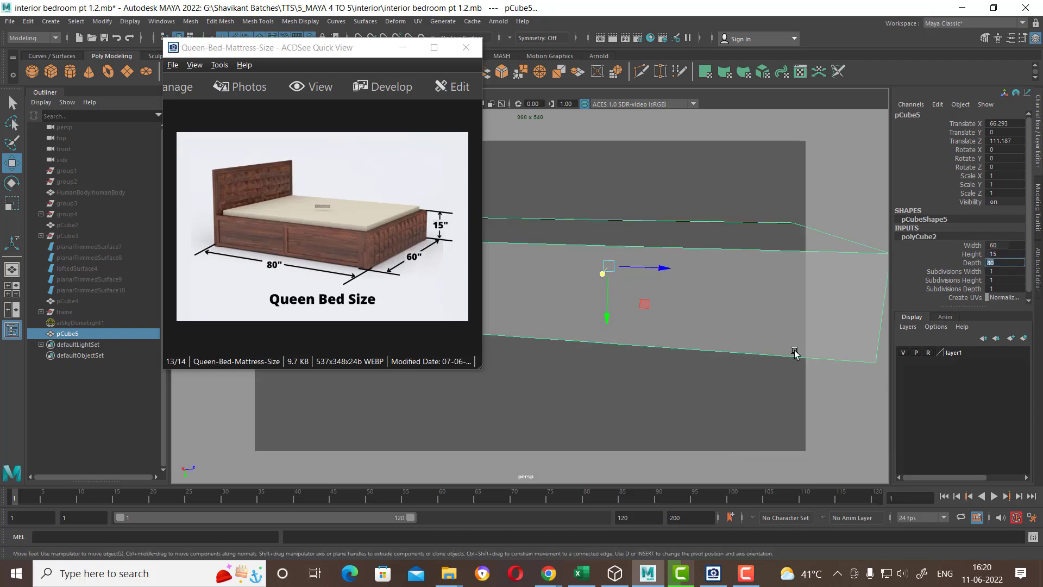
{"action": "mouse_move", "coordinate": [794, 353]}
{"action": "right_mouse_down", "text": "alt"}
{"action": "mouse_move", "coordinate": [659, 356]}
{"action": "mouse_move", "coordinate": [663, 375]}
{"action": "right_mouse_up", "text": "alt"}
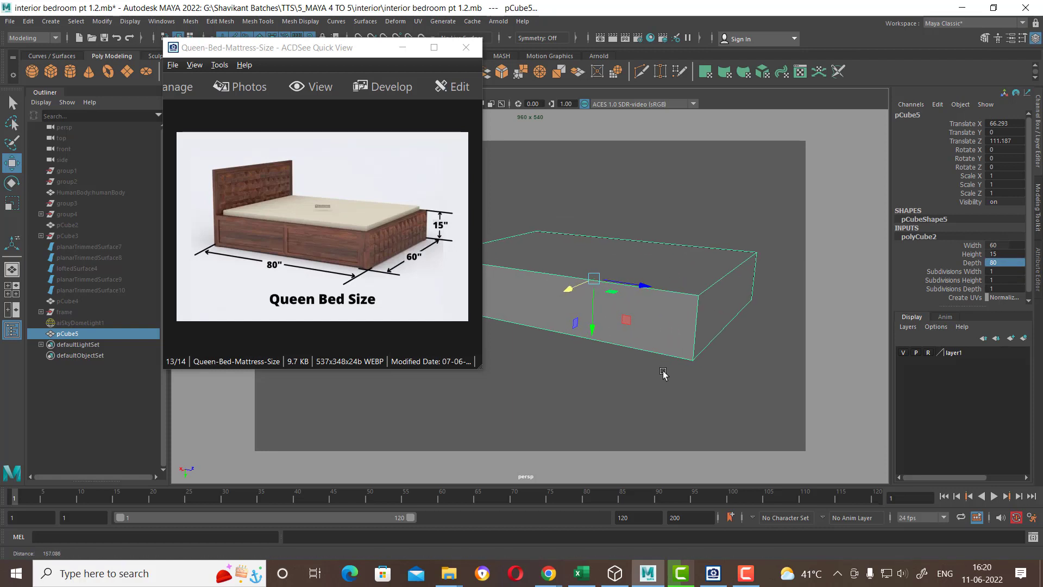
{"action": "mouse_move", "coordinate": [663, 375]}
{"action": "left_mouse_down", "text": "alt"}
{"action": "mouse_move", "coordinate": [654, 340]}
{"action": "mouse_move", "coordinate": [636, 340]}
{"action": "left_mouse_up", "text": "alt"}
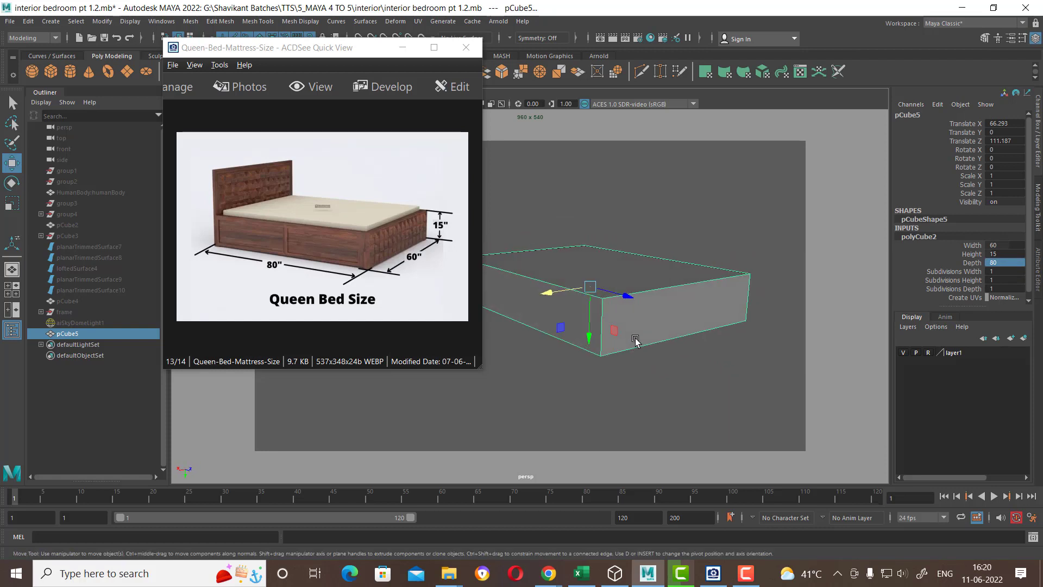
{"action": "middle_click_drag", "start_coordinate": [636, 340], "coordinate": [744, 310], "text": "alt"}
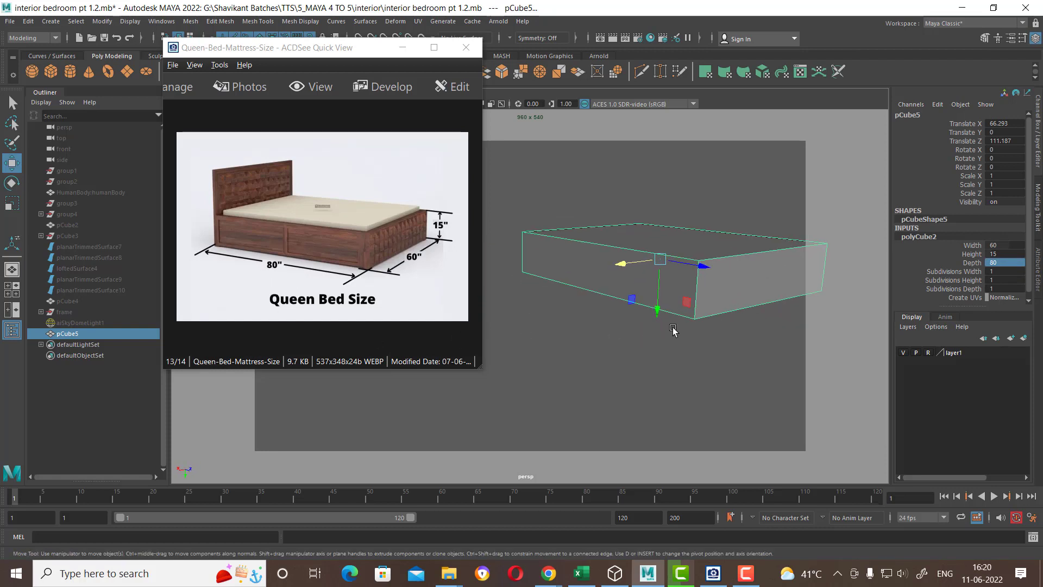
{"action": "left_click_drag", "start_coordinate": [748, 314], "coordinate": [780, 257], "text": "alt"}
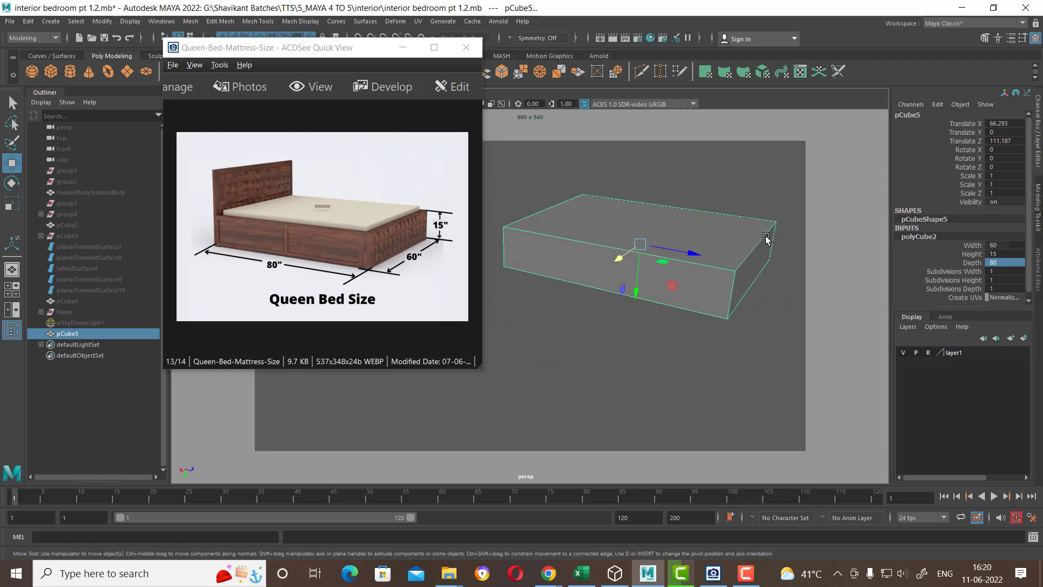
{"action": "left_click", "coordinate": [403, 48]}
{"action": "mouse_move", "coordinate": [663, 357]}
{"action": "left_mouse_down", "text": "alt"}
{"action": "mouse_move", "coordinate": [678, 368]}
{"action": "mouse_move", "coordinate": [724, 313]}
{"action": "left_mouse_up", "text": "alt"}
Unhide all objects and move the box over the bed area to X 78.582, Z 116.103
{"action": "key", "text": "ctrl+shift+h"}
{"action": "key", "text": "space"}
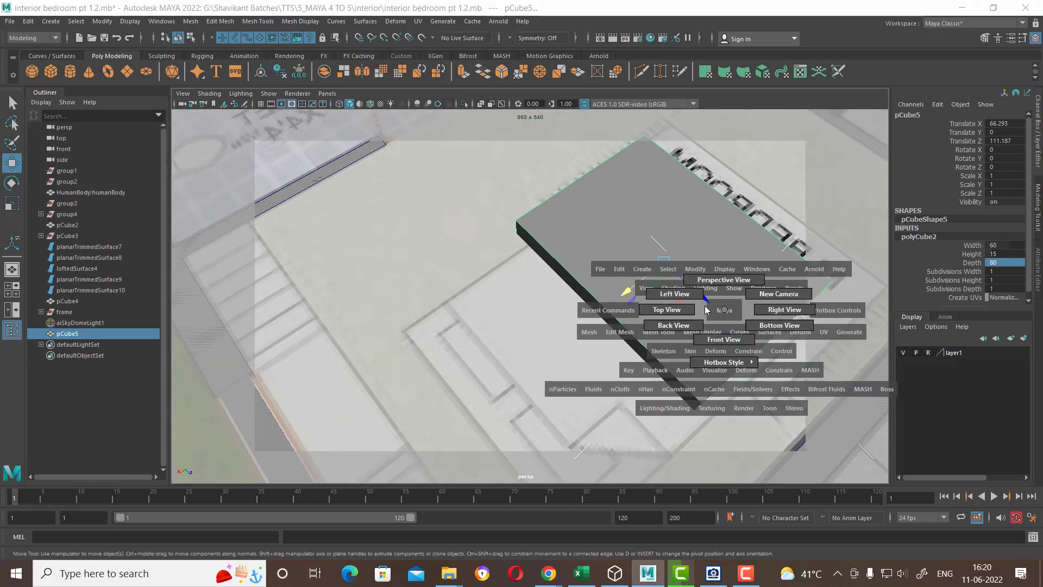
{"action": "left_click", "coordinate": [656, 309]}
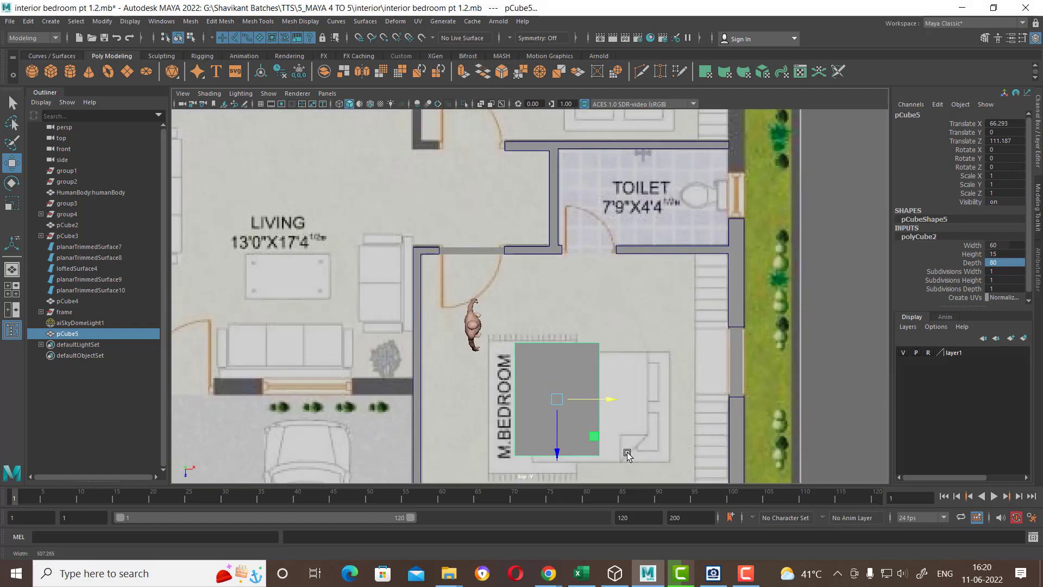
{"action": "middle_click_drag", "start_coordinate": [624, 449], "coordinate": [598, 304], "text": "alt"}
{"action": "scroll", "coordinate": [559, 254], "scroll_direction": "up", "scroll_amount": 3}
{"action": "left_click_drag", "start_coordinate": [520, 215], "coordinate": [537, 221]}
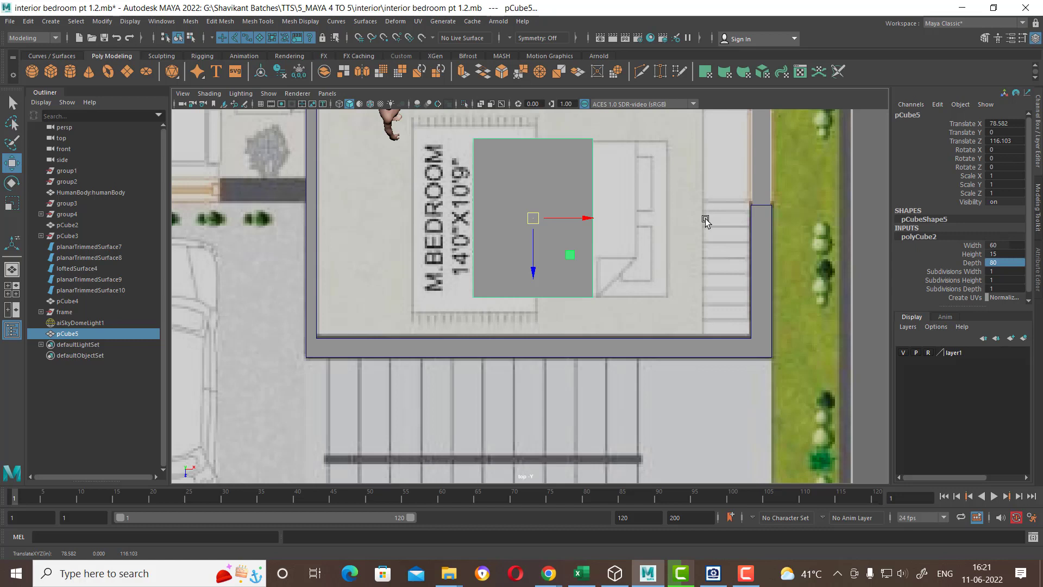
Check the bed box placement in perspective, then return to a zoomed-out top view
{"action": "scroll", "coordinate": [646, 311], "scroll_direction": "up", "scroll_amount": 2}
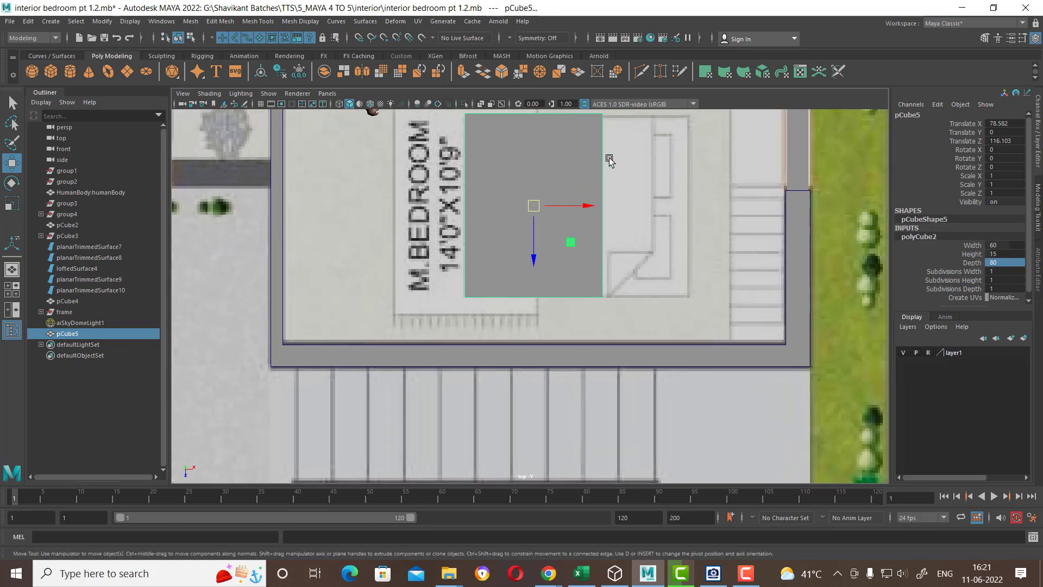
{"action": "left_click_drag", "start_coordinate": [635, 271], "coordinate": [638, 166]}
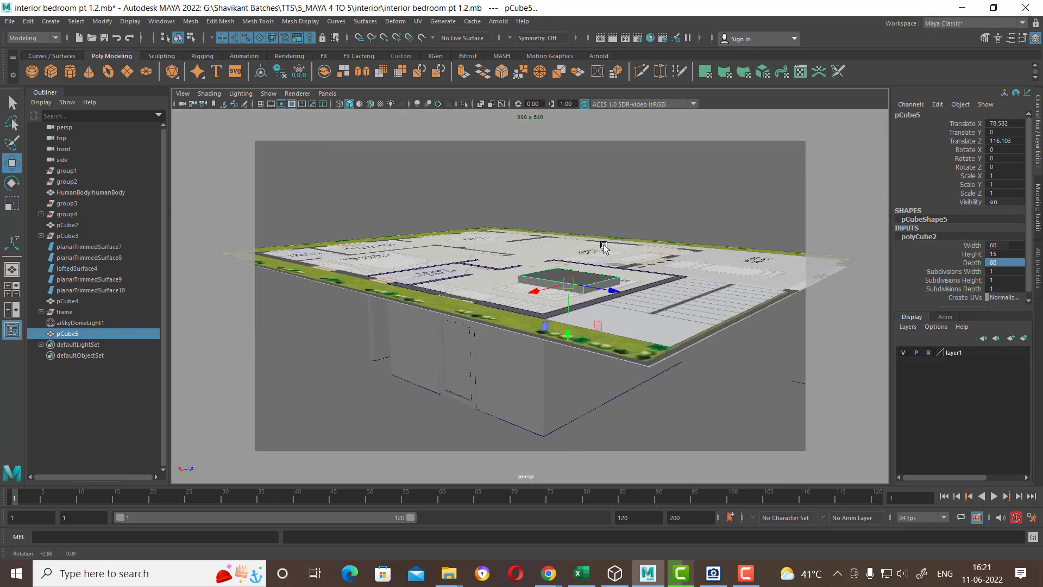
{"action": "mouse_move", "coordinate": [604, 247]}
{"action": "left_mouse_down", "text": "alt"}
{"action": "mouse_move", "coordinate": [638, 277]}
{"action": "mouse_move", "coordinate": [630, 239]}
{"action": "left_mouse_up", "text": "alt"}
{"action": "key", "text": "space"}
{"action": "scroll", "coordinate": [598, 277], "scroll_direction": "down", "scroll_amount": 2}
{"action": "scroll", "coordinate": [559, 261], "scroll_direction": "down", "scroll_amount": 2}
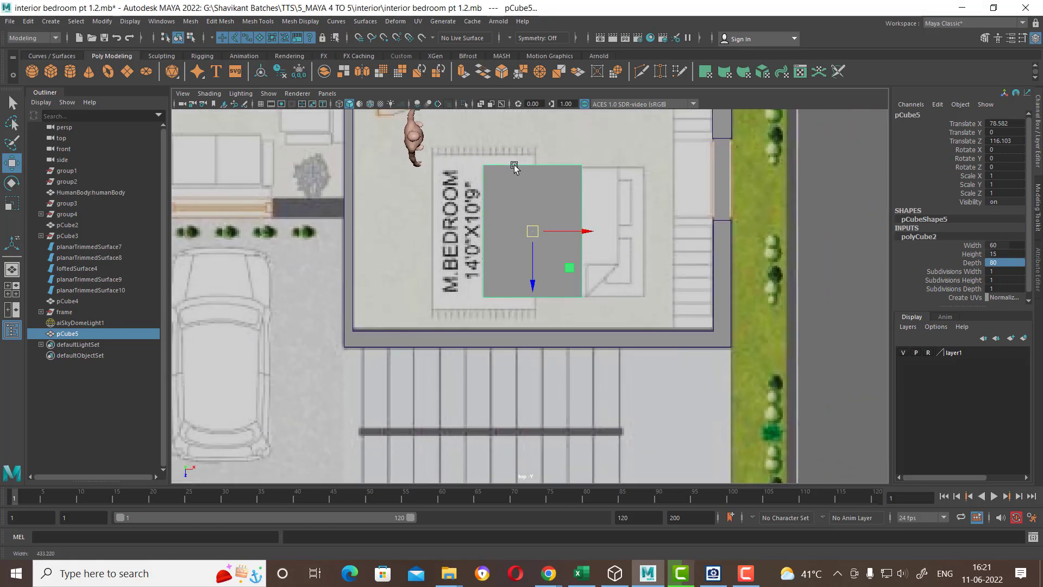
{"action": "scroll", "coordinate": [544, 253], "scroll_direction": "down", "scroll_amount": 2}
{"action": "scroll", "coordinate": [543, 253], "scroll_direction": "down", "scroll_amount": 1}
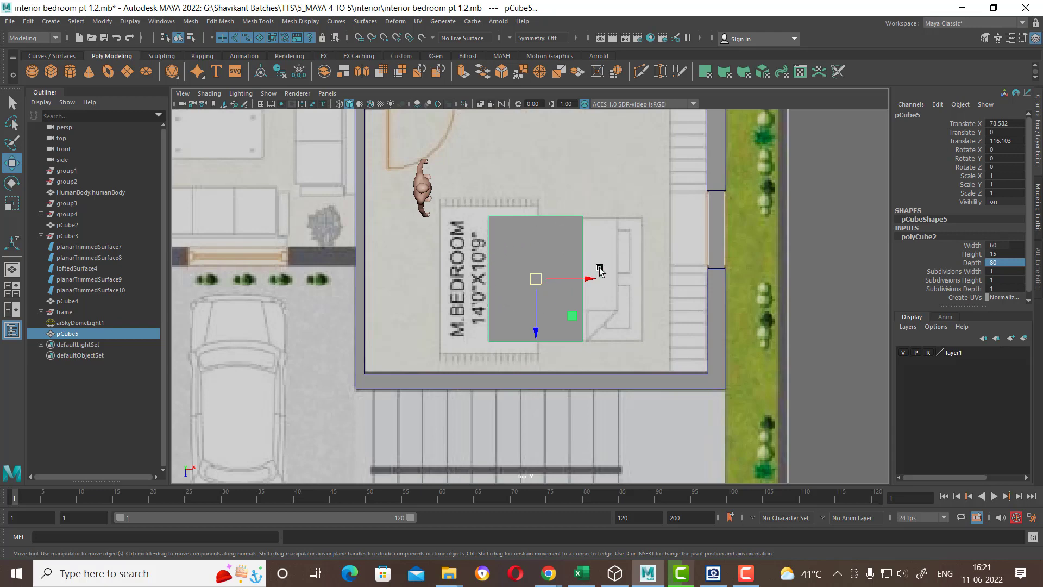
In the four-view layout with a wireframe side view, raise pCube5 to Translate Y 7.21
{"action": "key", "text": "space"}
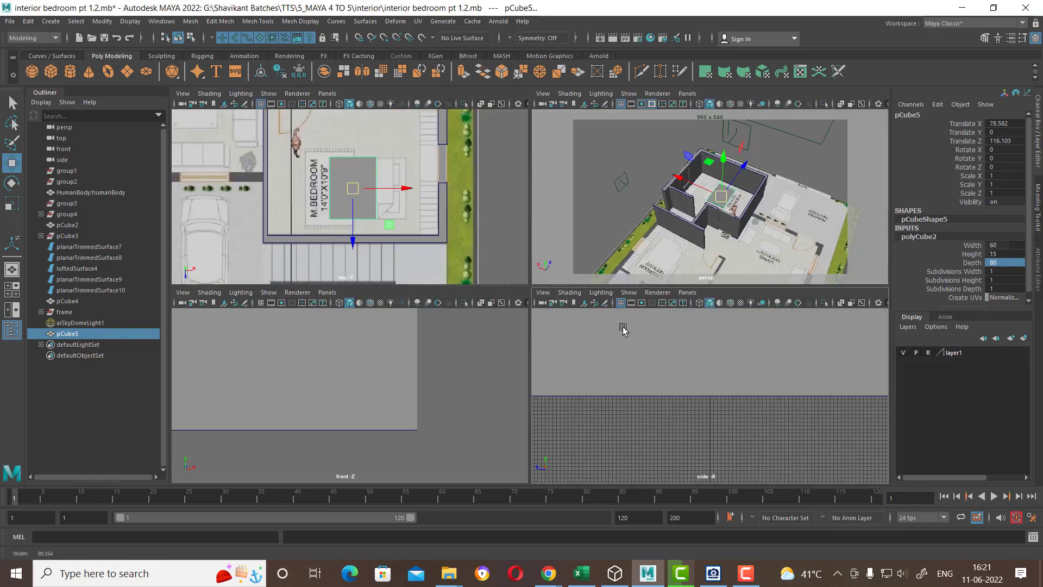
{"action": "scroll", "coordinate": [706, 400], "scroll_direction": "down", "scroll_amount": 2}
{"action": "key", "text": "4"}
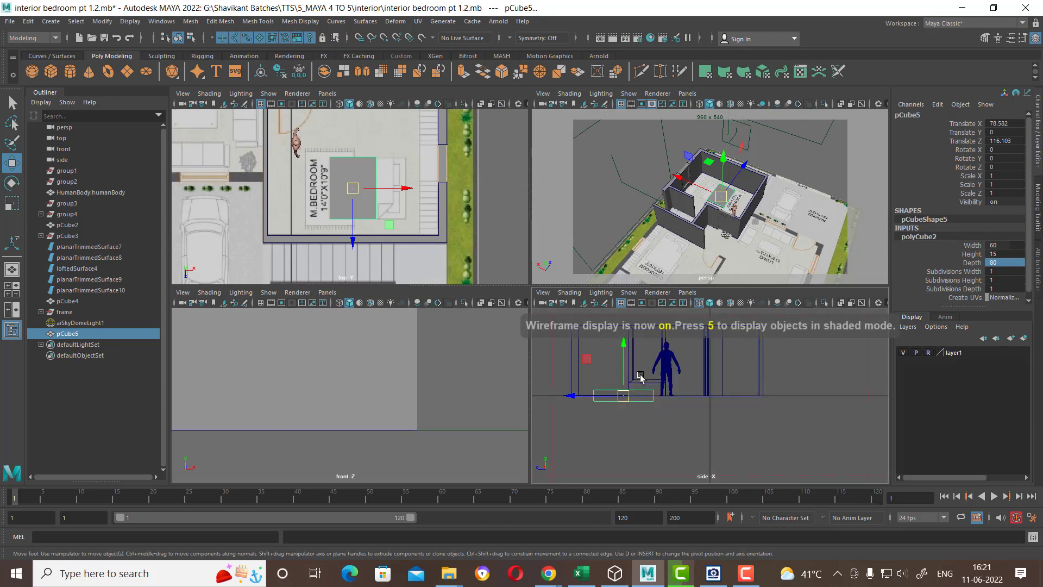
{"action": "scroll", "coordinate": [572, 392], "scroll_direction": "up", "scroll_amount": 2}
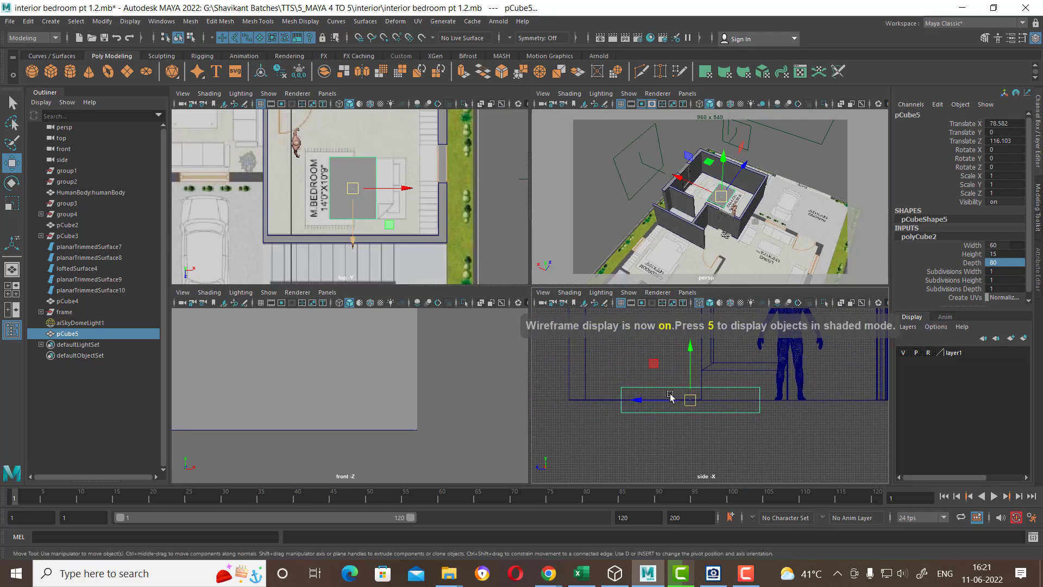
{"action": "left_click_drag", "start_coordinate": [694, 355], "coordinate": [694, 342]}
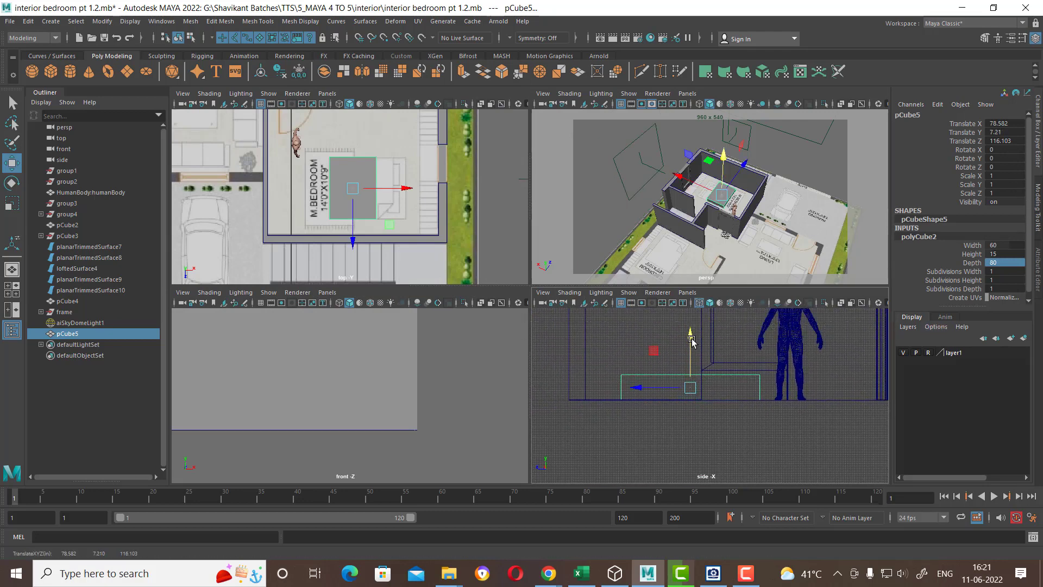
{"action": "scroll", "coordinate": [773, 329], "scroll_direction": "up", "scroll_amount": 1}
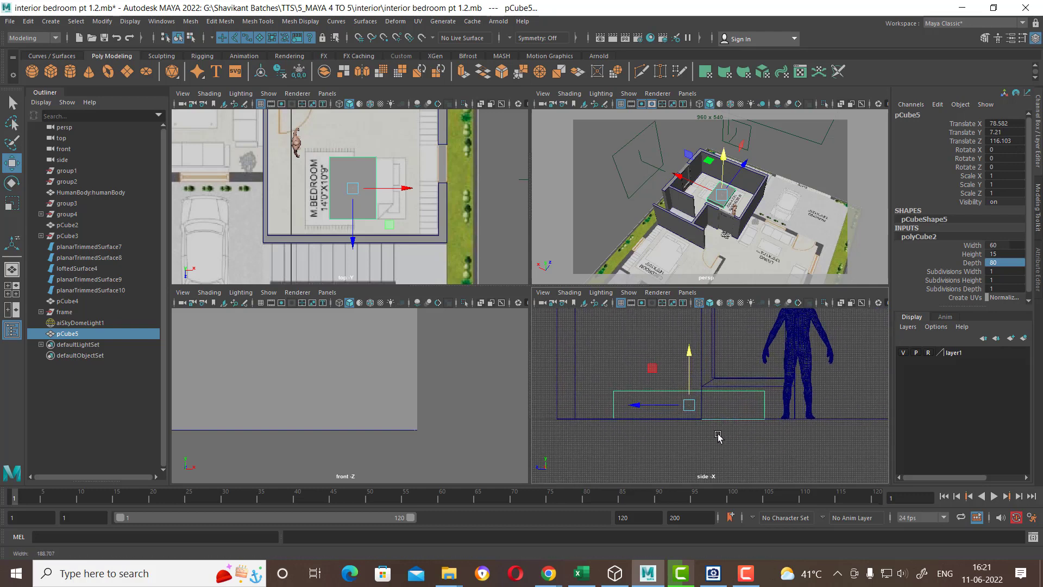
{"action": "scroll", "coordinate": [734, 269], "scroll_direction": "up", "scroll_amount": 3}
{"action": "scroll", "coordinate": [731, 250], "scroll_direction": "up", "scroll_amount": 3}
{"action": "scroll", "coordinate": [728, 234], "scroll_direction": "up", "scroll_amount": 2}
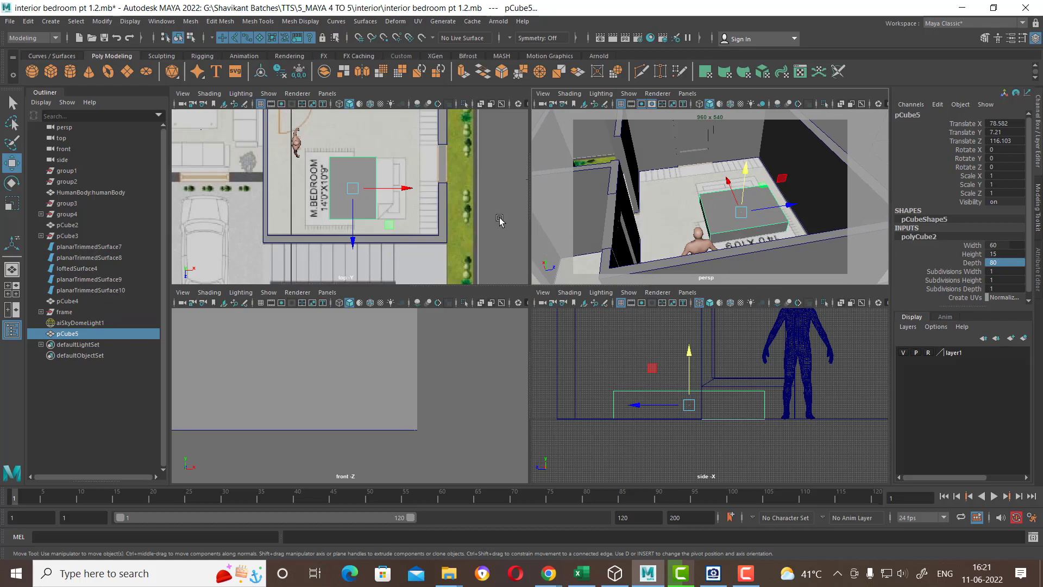
{"action": "scroll", "coordinate": [354, 191], "scroll_direction": "up", "scroll_amount": 2}
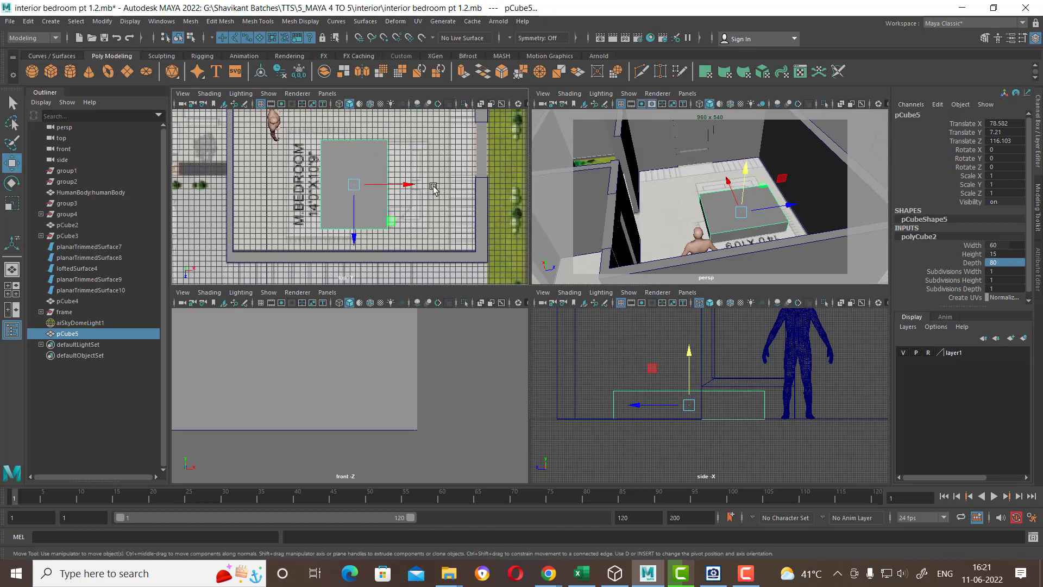
In a maximized top view, drag the box's right-edge vertices right to cover the bed outline
{"action": "key", "text": "space"}
{"action": "scroll", "coordinate": [522, 255], "scroll_direction": "up", "scroll_amount": 2}
{"action": "scroll", "coordinate": [489, 265], "scroll_direction": "up", "scroll_amount": 2}
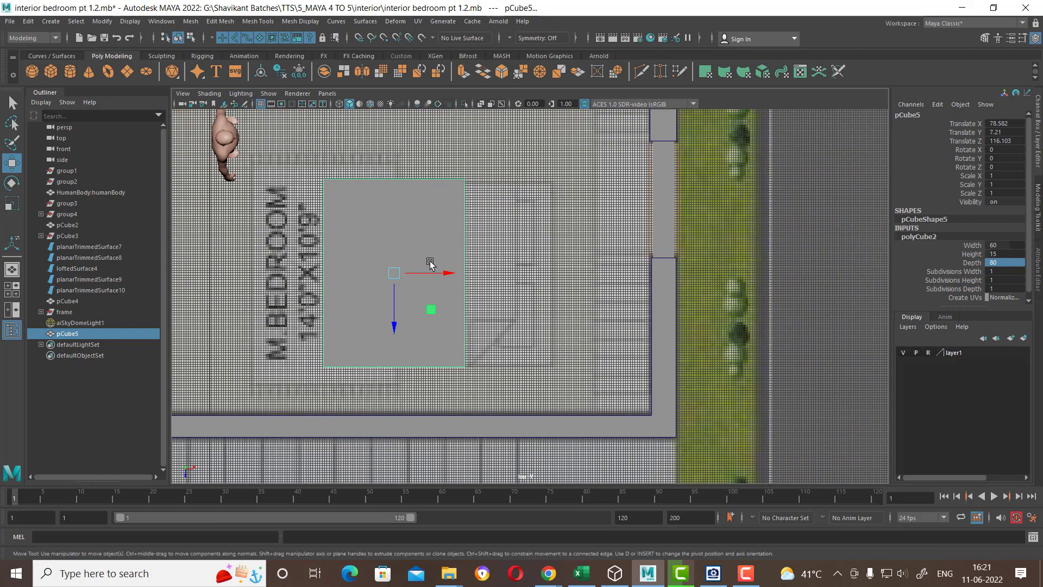
{"action": "scroll", "coordinate": [429, 264], "scroll_direction": "up", "scroll_amount": 2}
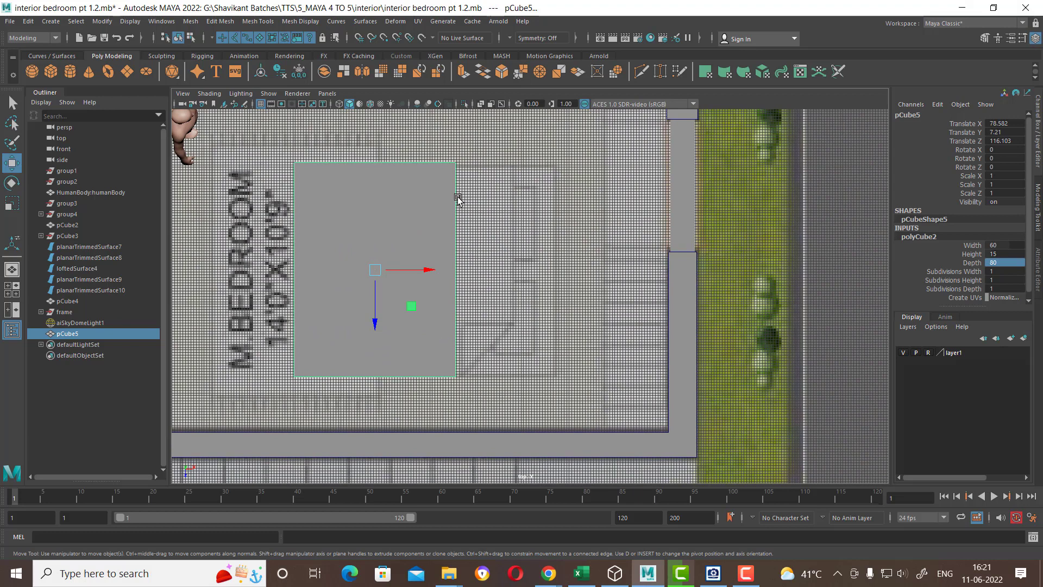
{"action": "right_click_drag", "start_coordinate": [455, 199], "coordinate": [431, 168]}
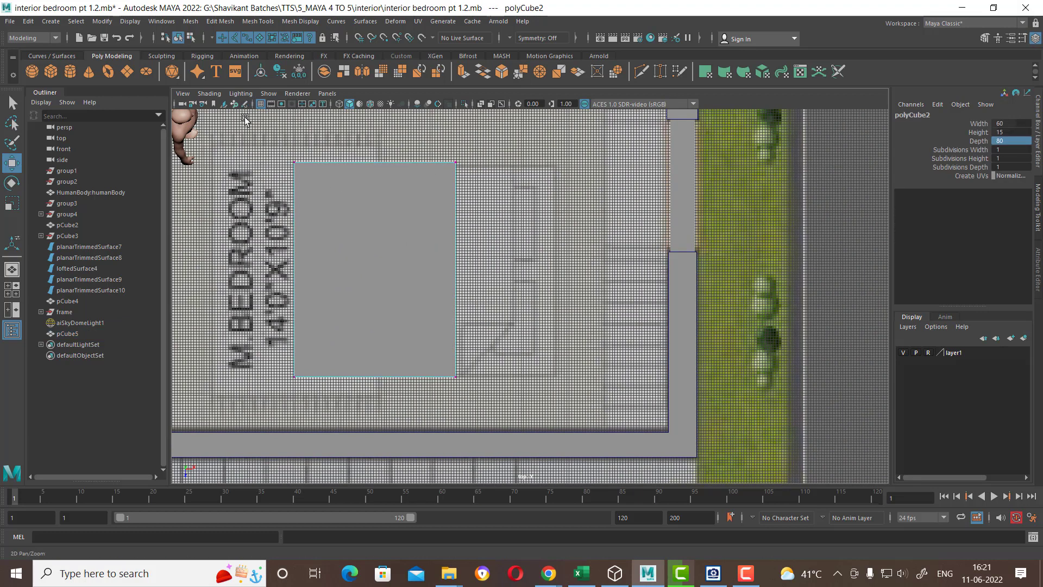
{"action": "left_click", "coordinate": [262, 104]}
{"action": "left_click_drag", "start_coordinate": [452, 378], "coordinate": [476, 155]}
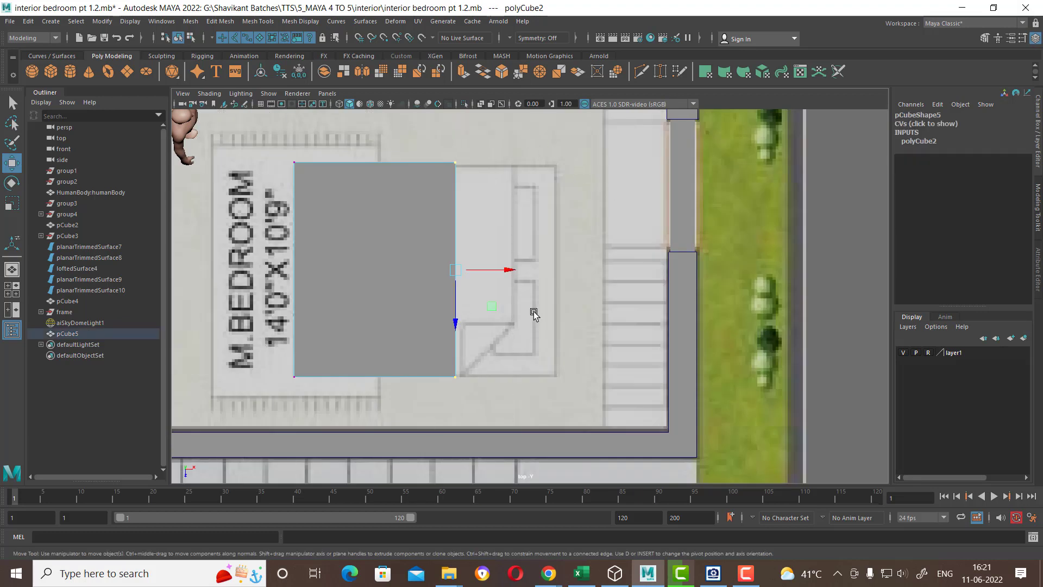
{"action": "left_click_drag", "start_coordinate": [511, 270], "coordinate": [609, 271]}
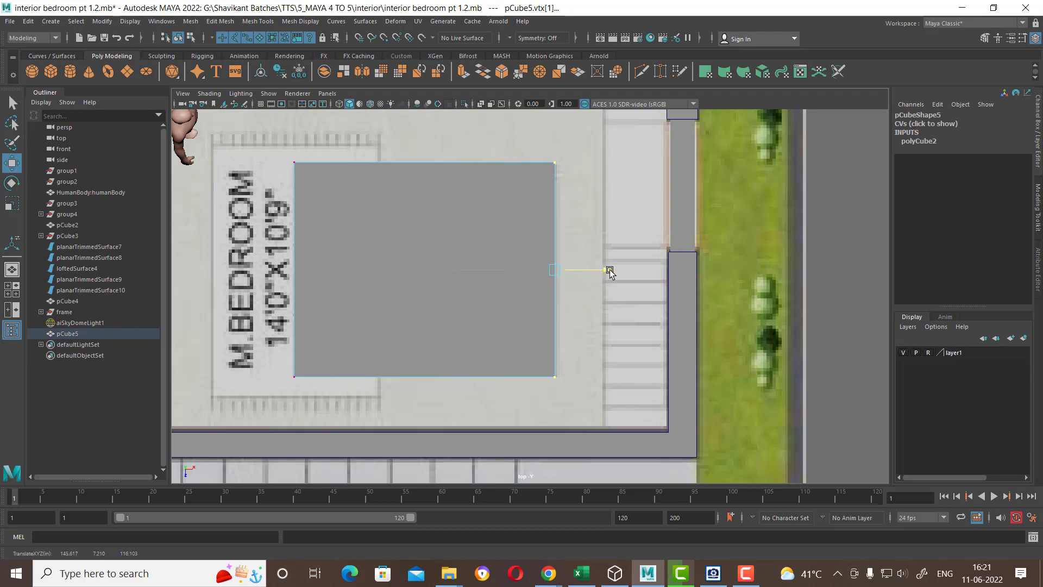
{"action": "left_click_drag", "start_coordinate": [605, 270], "coordinate": [608, 271]}
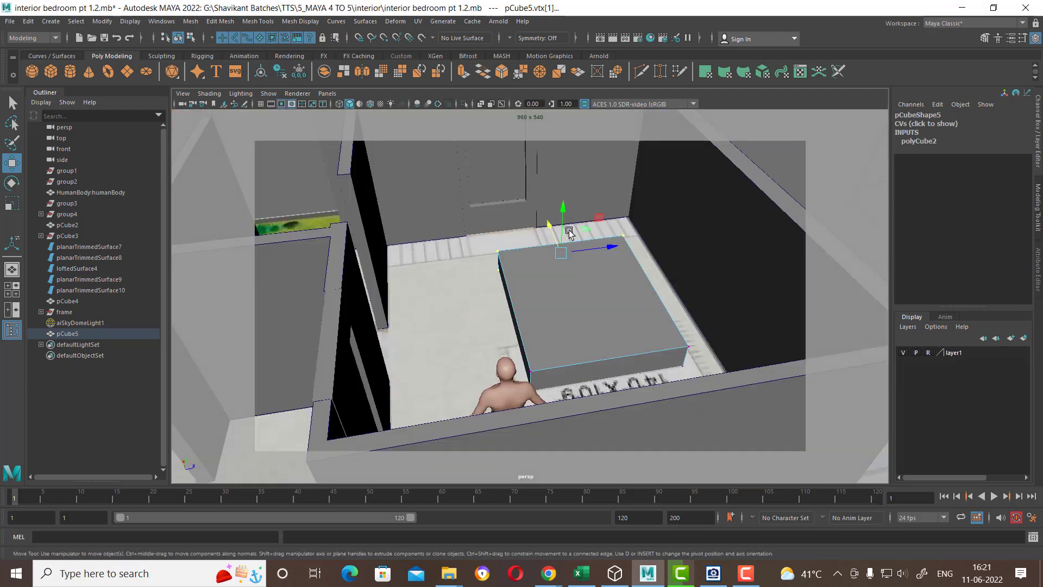
Review the widened box in the top and perspective views and return to object mode
{"action": "mouse_move", "coordinate": [569, 314]}
{"action": "left_mouse_down", "text": "alt"}
{"action": "mouse_move", "coordinate": [670, 255]}
{"action": "mouse_move", "coordinate": [603, 269]}
{"action": "mouse_move", "coordinate": [585, 309]}
{"action": "mouse_move", "coordinate": [524, 303]}
{"action": "left_mouse_up", "text": "alt"}
{"action": "key", "text": "space"}
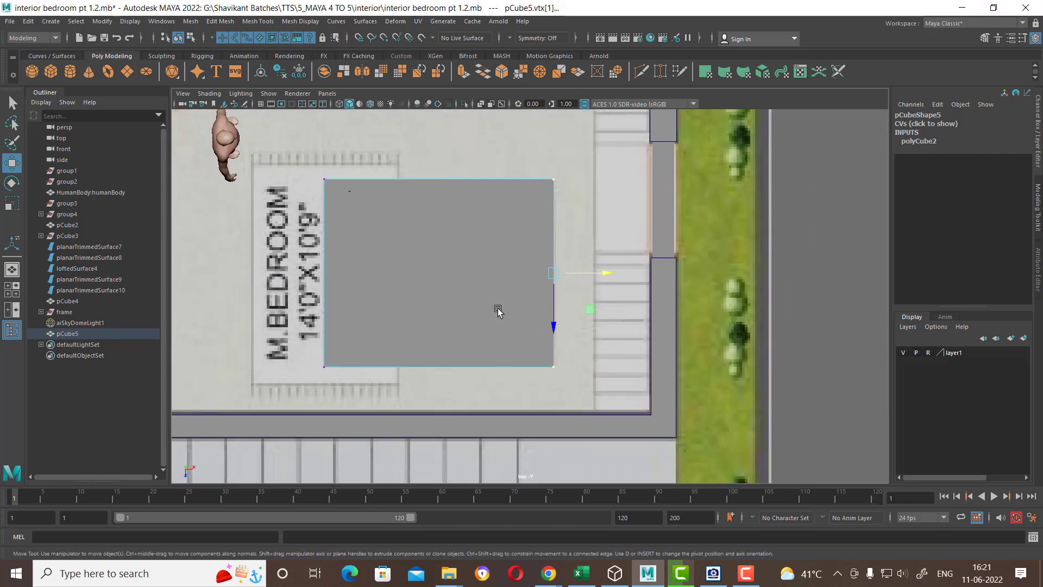
{"action": "right_click_drag", "start_coordinate": [589, 320], "coordinate": [449, 292], "text": "alt"}
{"action": "middle_click_drag", "start_coordinate": [449, 292], "coordinate": [491, 294], "text": "alt"}
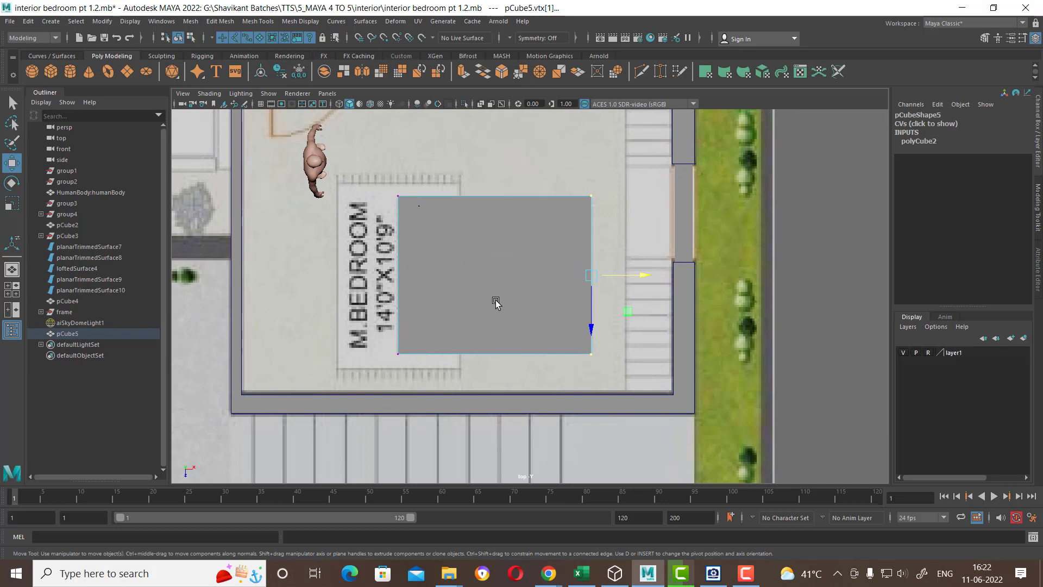
{"action": "key", "text": "space"}
{"action": "left_click_drag", "start_coordinate": [734, 180], "coordinate": [768, 184], "text": "alt"}
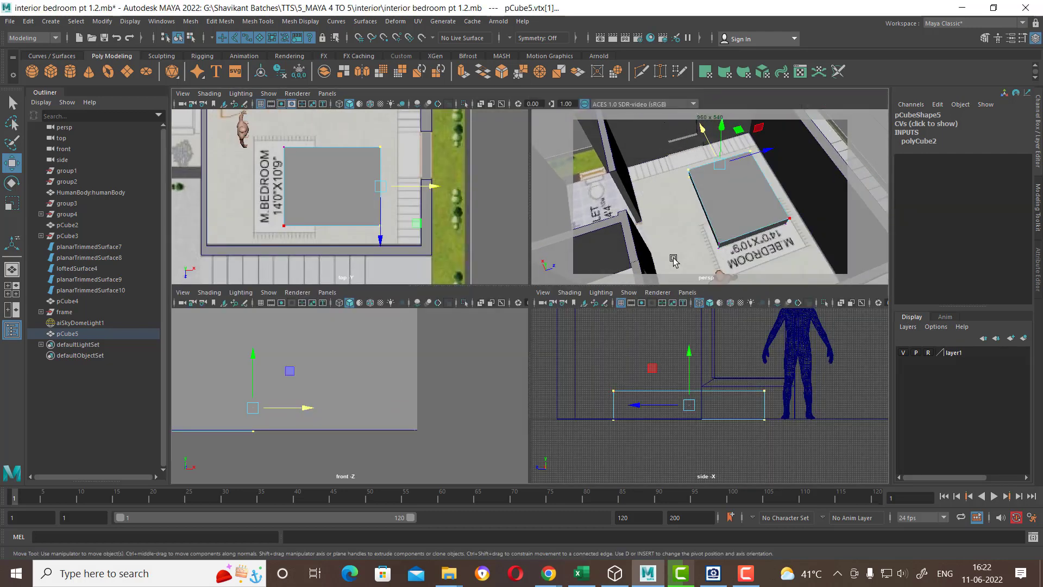
{"action": "key", "text": "space"}
{"action": "left_click_drag", "start_coordinate": [690, 261], "coordinate": [596, 287], "text": "alt"}
{"action": "right_click_drag", "start_coordinate": [596, 286], "coordinate": [660, 261]}
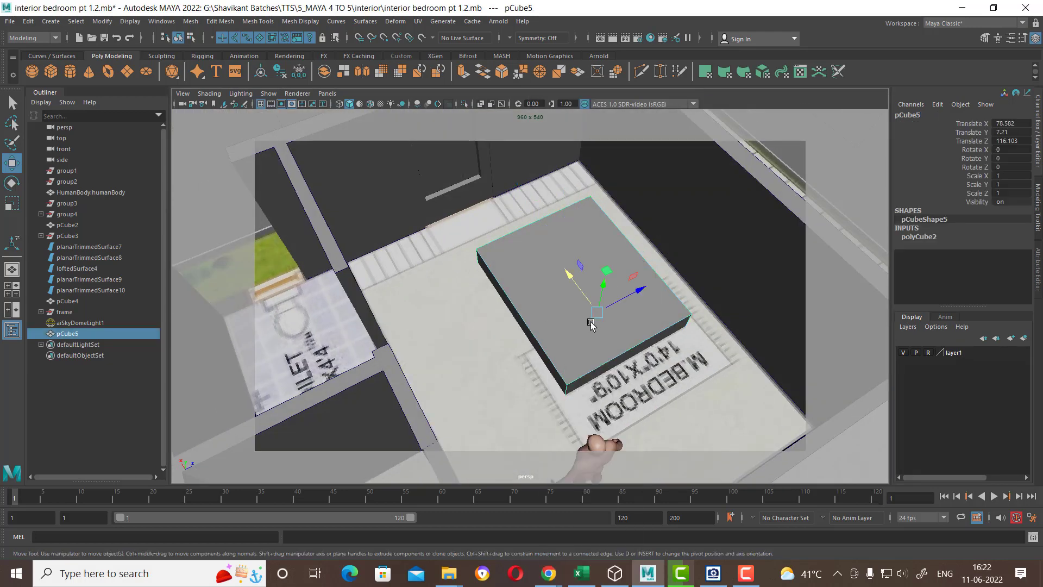
Hide everything but the bed box and reopen the queen bed reference photo
{"action": "key", "text": "alt+h"}
{"action": "left_click_drag", "start_coordinate": [591, 326], "coordinate": [637, 466], "text": "alt"}
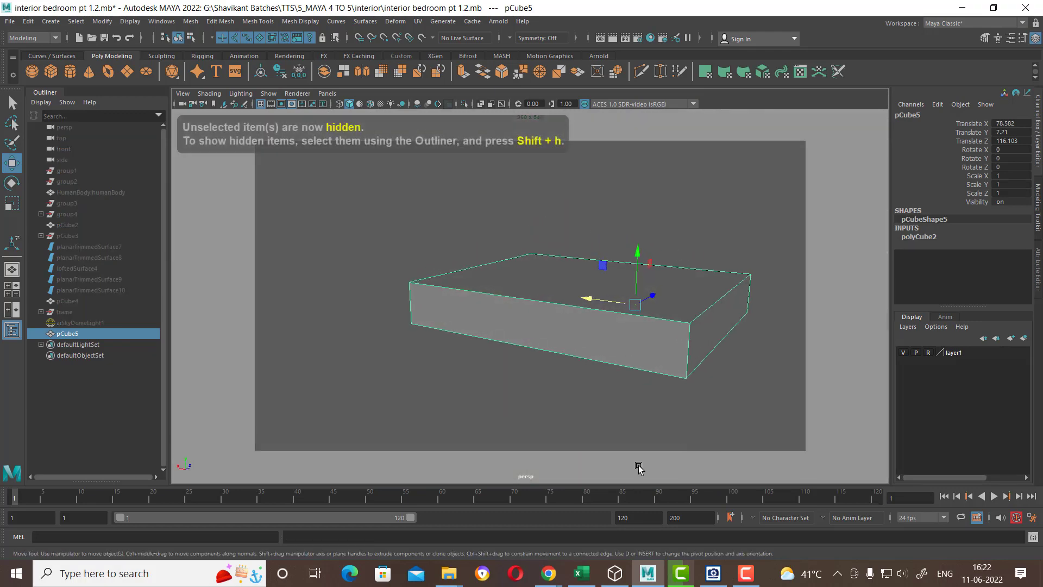
{"action": "left_click", "coordinate": [714, 573]}
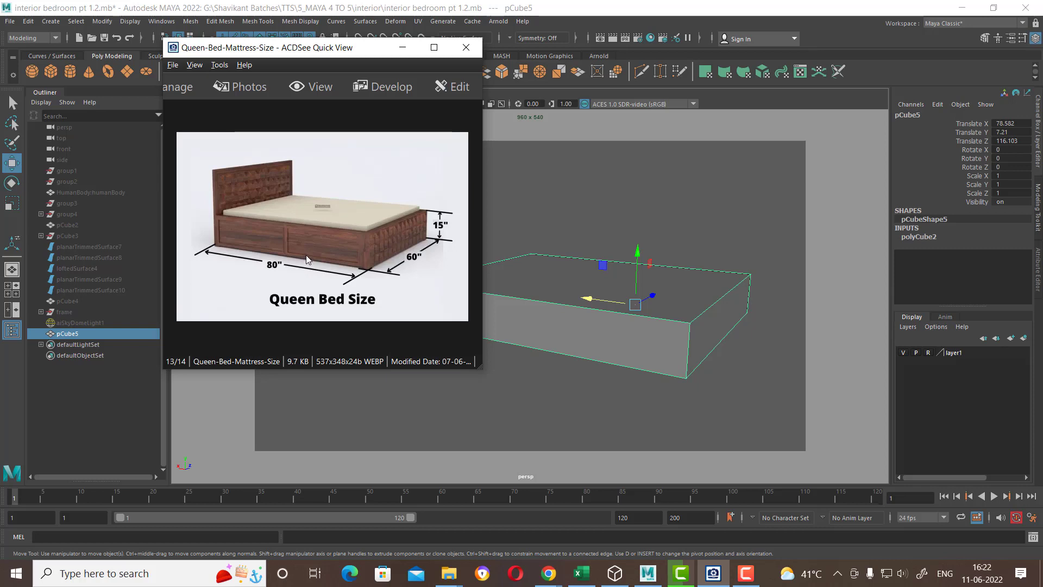
{"action": "scroll", "coordinate": [305, 255], "scroll_direction": "up", "scroll_amount": 3}
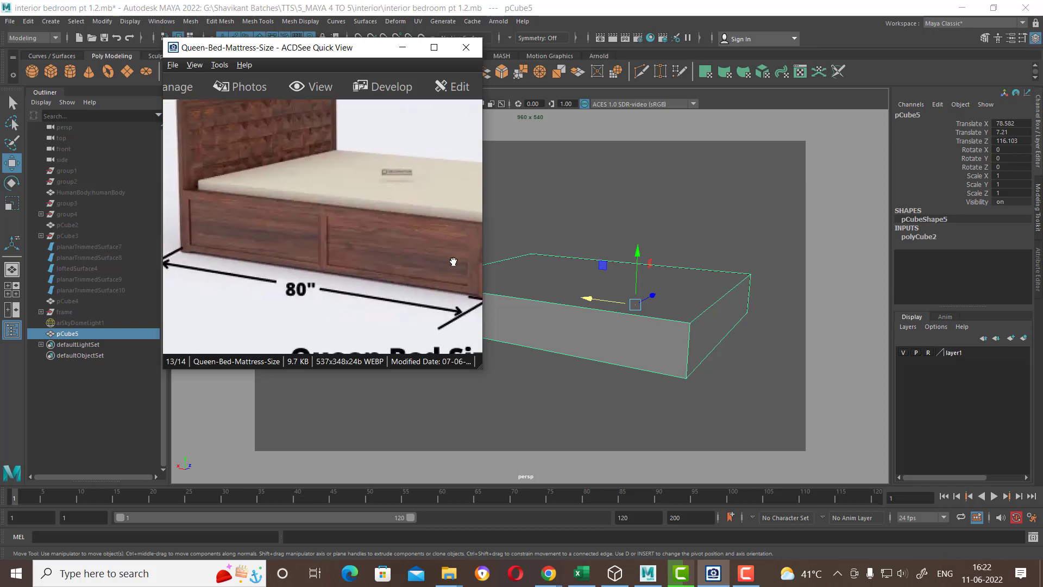
{"action": "left_click_drag", "start_coordinate": [454, 262], "coordinate": [412, 247]}
Switch the box to face mode and select its top face
{"action": "mouse_move", "coordinate": [697, 326]}
{"action": "left_mouse_down", "text": "alt"}
{"action": "mouse_move", "coordinate": [698, 304]}
{"action": "mouse_move", "coordinate": [624, 302]}
{"action": "left_mouse_up", "text": "alt"}
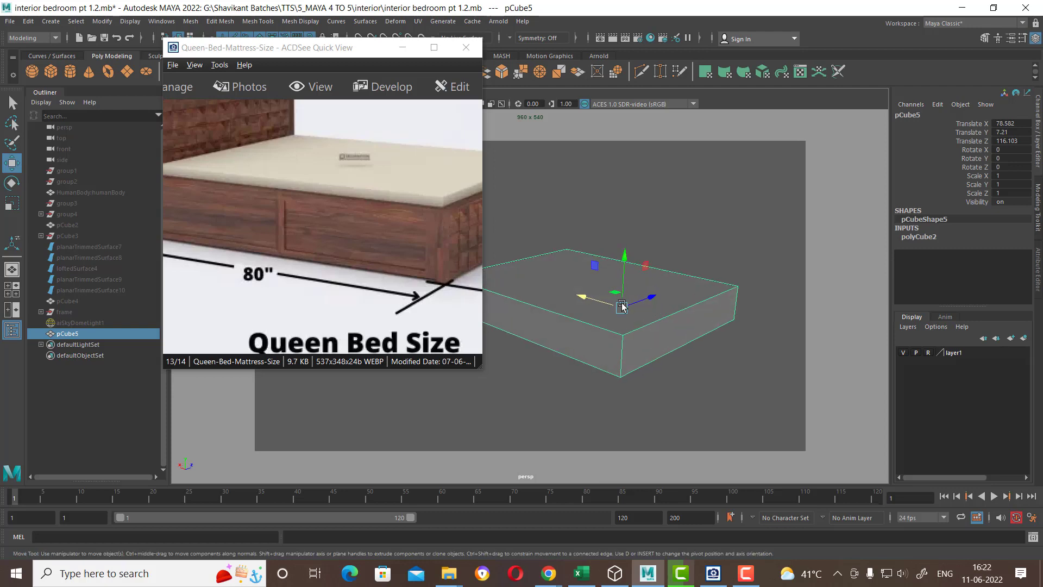
{"action": "left_click_drag", "start_coordinate": [392, 202], "coordinate": [385, 202]}
{"action": "left_click_drag", "start_coordinate": [609, 301], "coordinate": [641, 304], "text": "alt"}
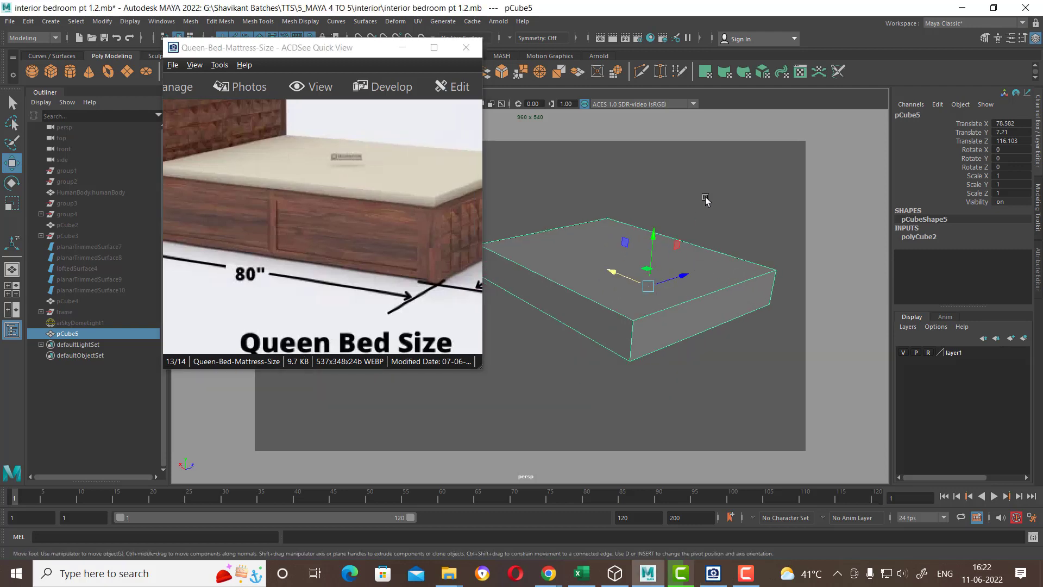
{"action": "right_click_drag", "start_coordinate": [712, 174], "coordinate": [700, 238]}
{"action": "left_click", "coordinate": [645, 274]}
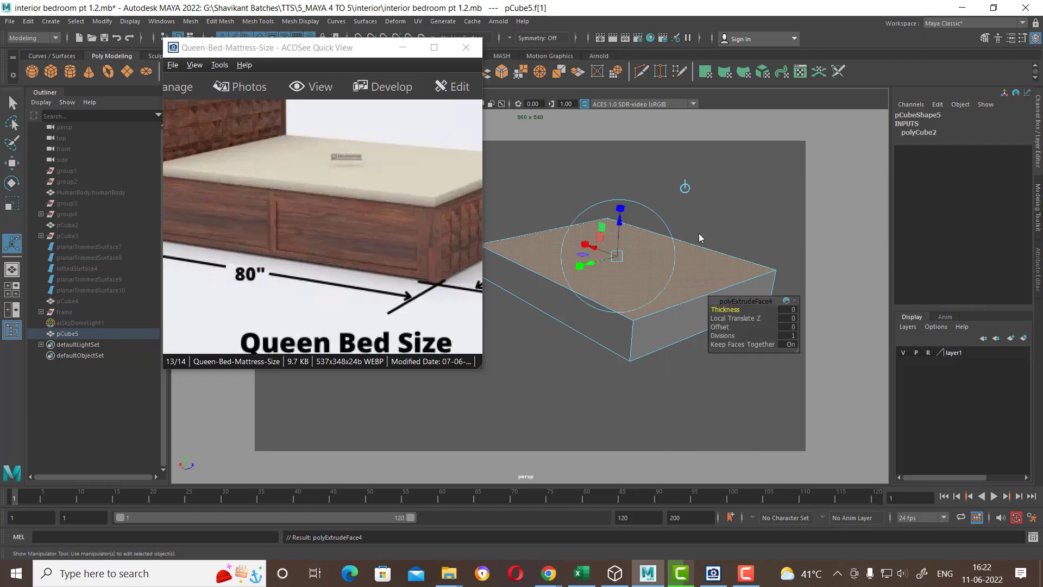
Inset the box's extruded top face with an offset of about 3
{"action": "scroll", "coordinate": [613, 283], "scroll_direction": "up", "scroll_amount": 2}
{"action": "scroll", "coordinate": [625, 299], "scroll_direction": "up", "scroll_amount": 2}
{"action": "scroll", "coordinate": [625, 299], "scroll_direction": "up", "scroll_amount": 1}
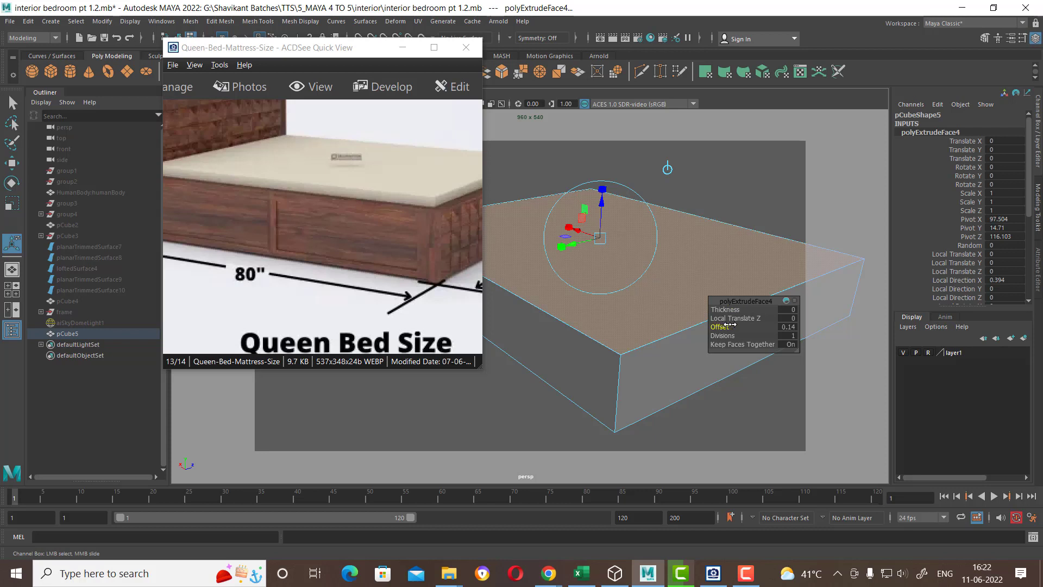
{"action": "left_click_drag", "start_coordinate": [781, 310], "coordinate": [884, 295]}
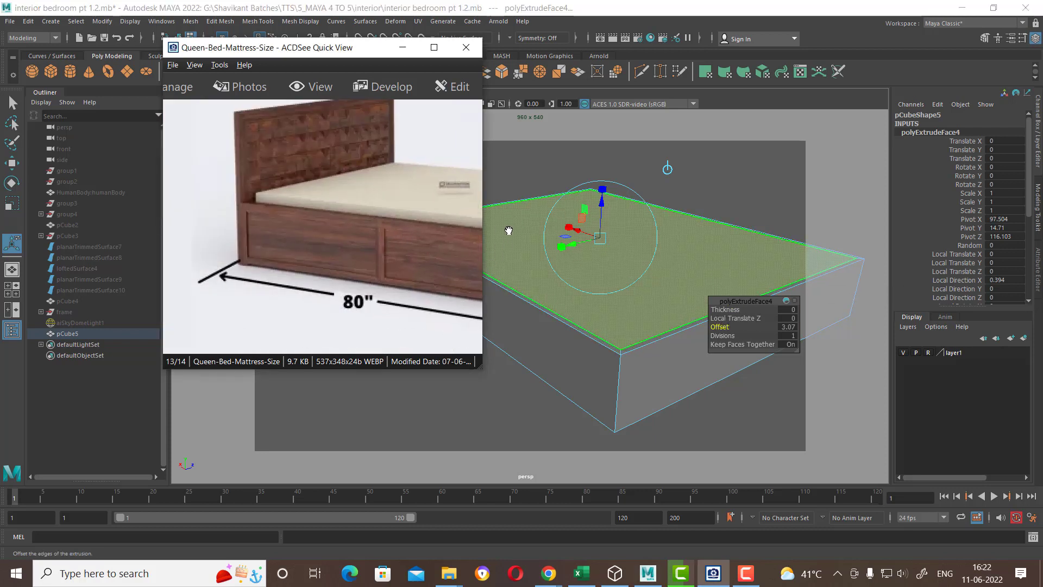
{"action": "mouse_move", "coordinate": [683, 267]}
{"action": "left_mouse_down", "text": "alt"}
{"action": "mouse_move", "coordinate": [643, 308]}
{"action": "mouse_move", "coordinate": [657, 303]}
{"action": "left_mouse_up", "text": "alt"}
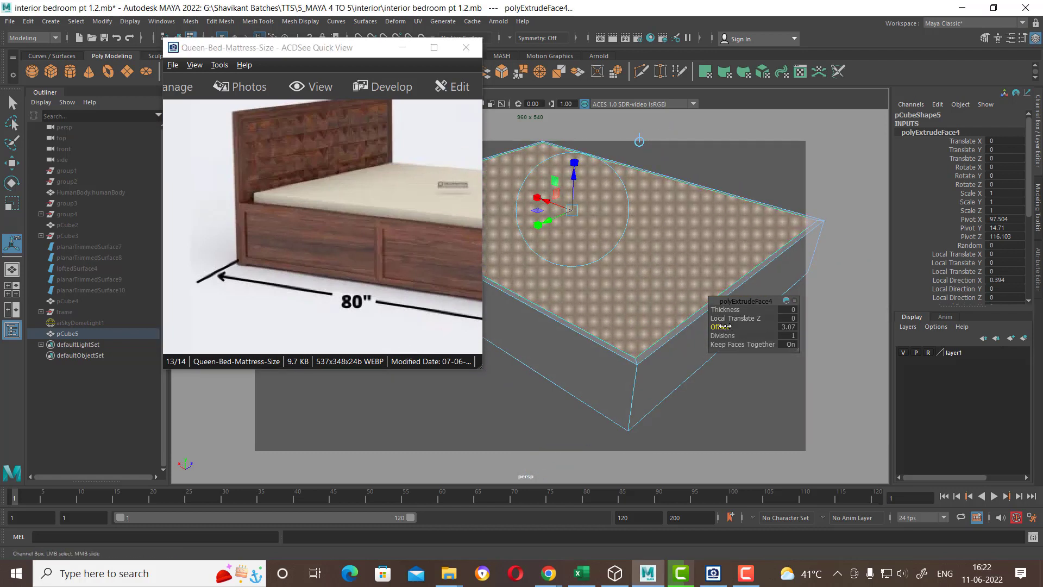
{"action": "mouse_move", "coordinate": [609, 288]}
{"action": "left_mouse_down", "text": "alt"}
{"action": "mouse_move", "coordinate": [587, 280]}
{"action": "mouse_move", "coordinate": [596, 292]}
{"action": "left_mouse_up", "text": "alt"}
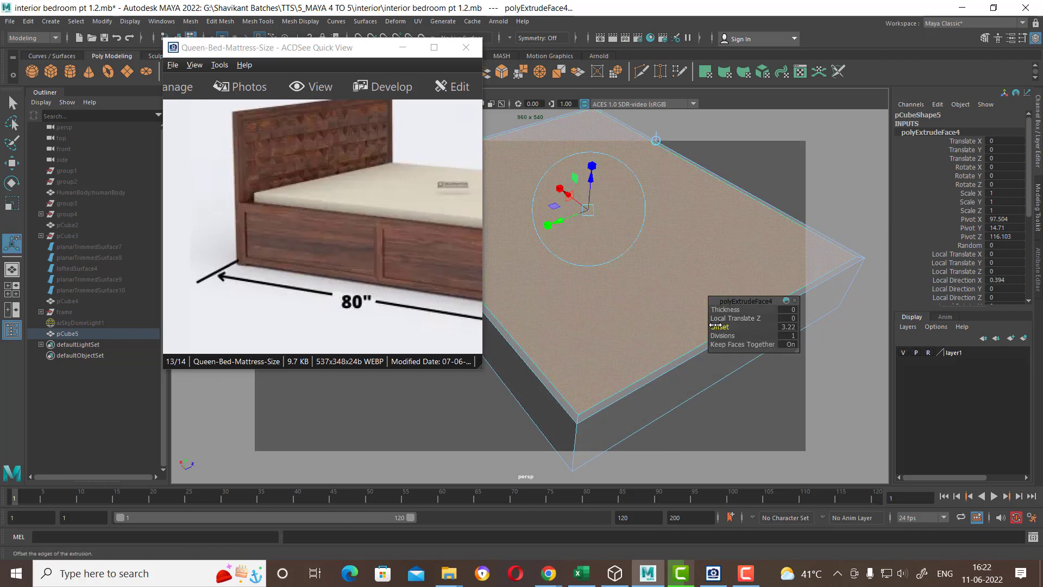
{"action": "mouse_move", "coordinate": [726, 330]}
{"action": "left_mouse_down", "text": "alt"}
{"action": "mouse_move", "coordinate": [624, 284]}
{"action": "mouse_move", "coordinate": [664, 312]}
{"action": "mouse_move", "coordinate": [671, 193]}
{"action": "left_mouse_up", "text": "alt"}
Extrude the inset top face again and sink it to thickness -3.31
{"action": "mouse_move", "coordinate": [671, 193]}
{"action": "right_mouse_down", "text": "shift"}
{"action": "mouse_move", "coordinate": [667, 266]}
{"action": "mouse_move", "coordinate": [685, 277]}
{"action": "right_mouse_up", "text": "shift"}
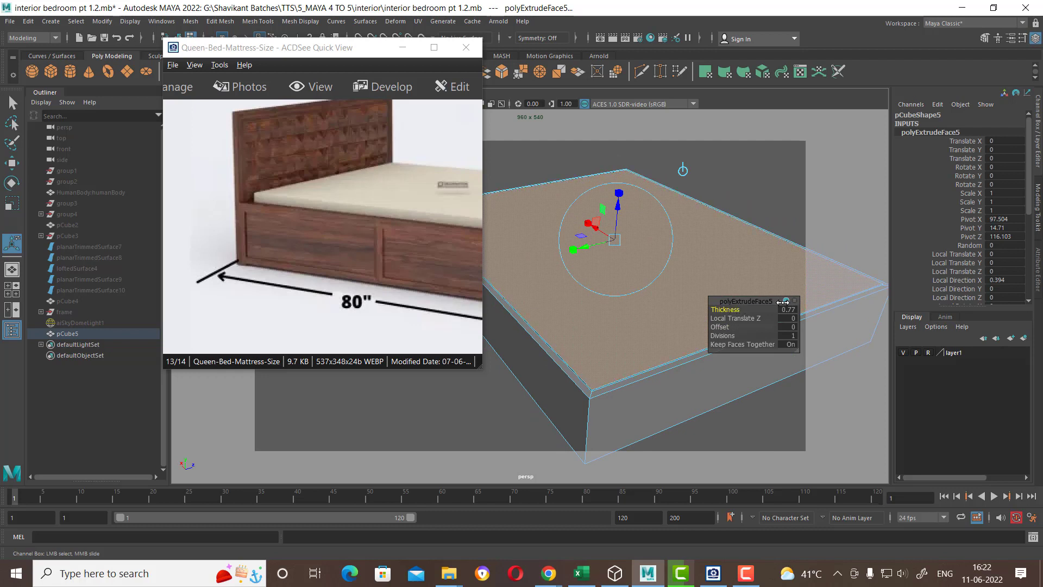
{"action": "left_click_drag", "start_coordinate": [783, 302], "coordinate": [604, 375]}
{"action": "mouse_move", "coordinate": [588, 379]}
{"action": "middle_mouse_down"}
{"action": "mouse_move", "coordinate": [567, 385]}
{"action": "mouse_move", "coordinate": [317, 303]}
{"action": "middle_mouse_up"}
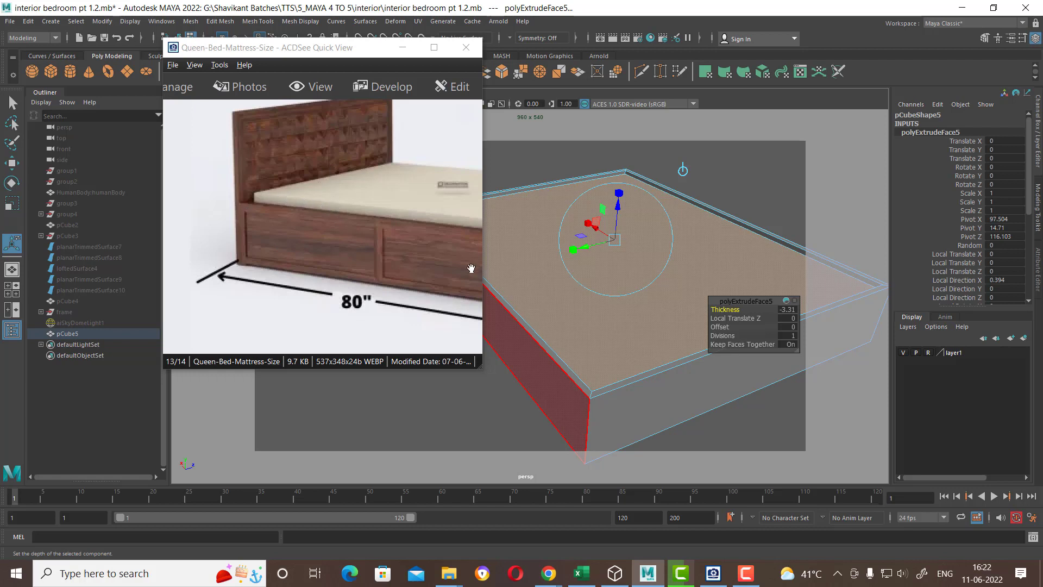
{"action": "mouse_move", "coordinate": [686, 295]}
{"action": "left_mouse_down", "text": "alt"}
{"action": "mouse_move", "coordinate": [682, 310]}
{"action": "mouse_move", "coordinate": [674, 299]}
{"action": "mouse_move", "coordinate": [601, 310]}
{"action": "left_mouse_up", "text": "alt"}
{"action": "key", "text": "w"}
{"action": "right_click_drag", "start_coordinate": [601, 310], "coordinate": [753, 323], "text": "alt"}
{"action": "mouse_move", "coordinate": [753, 324]}
{"action": "left_mouse_down", "text": "alt"}
{"action": "mouse_move", "coordinate": [728, 334]}
{"action": "mouse_move", "coordinate": [709, 321]}
{"action": "left_mouse_up", "text": "alt"}
{"action": "right_click_drag", "start_coordinate": [709, 321], "coordinate": [762, 310], "text": "alt"}
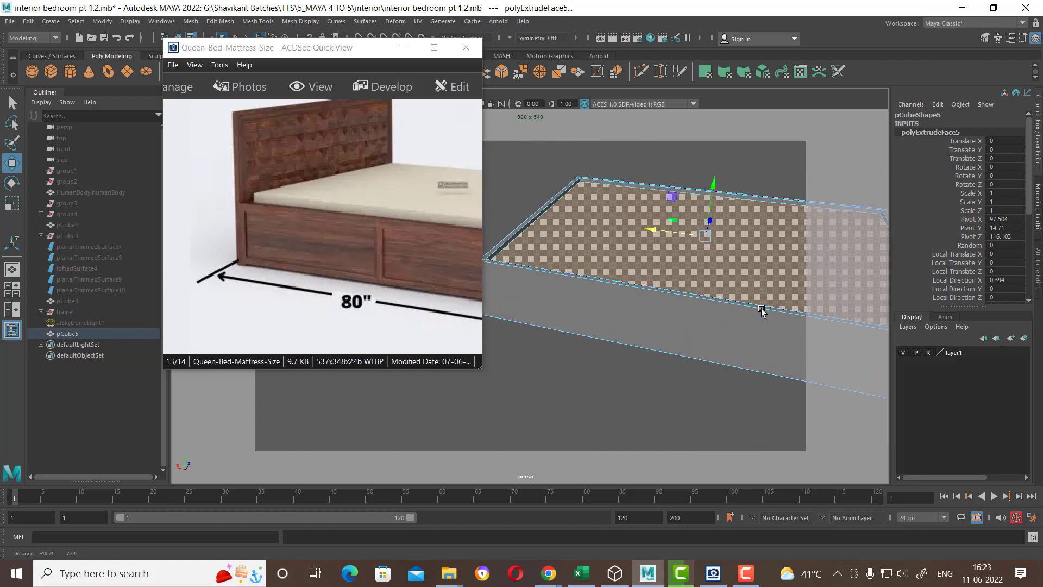
{"action": "mouse_move", "coordinate": [762, 310]}
{"action": "left_mouse_down", "text": "alt"}
{"action": "mouse_move", "coordinate": [599, 314]}
{"action": "mouse_move", "coordinate": [592, 330]}
{"action": "left_mouse_up", "text": "alt"}
{"action": "left_click", "coordinate": [567, 314]}
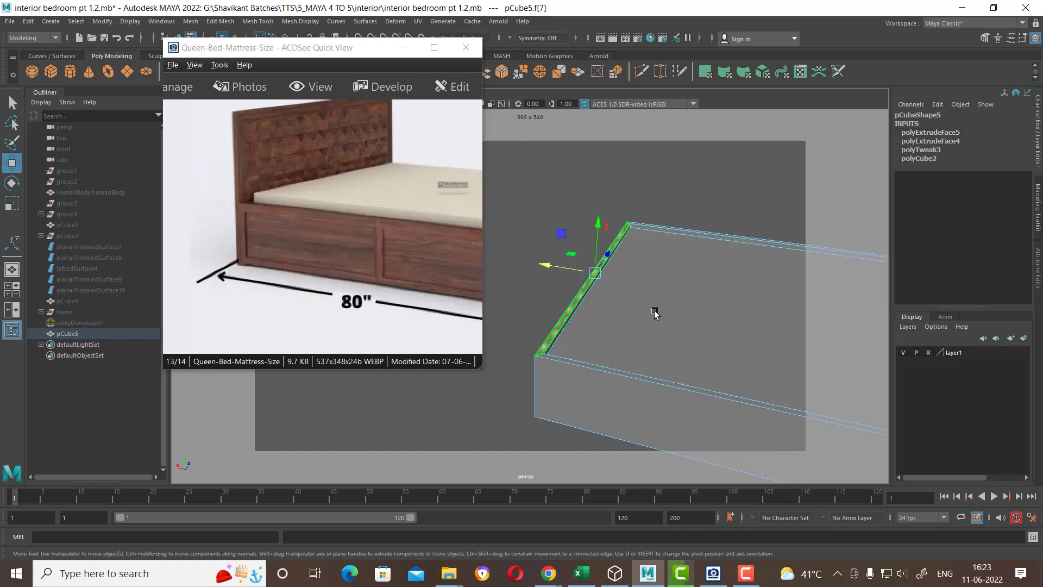
{"action": "key", "text": "space"}
{"action": "key", "text": "space"}
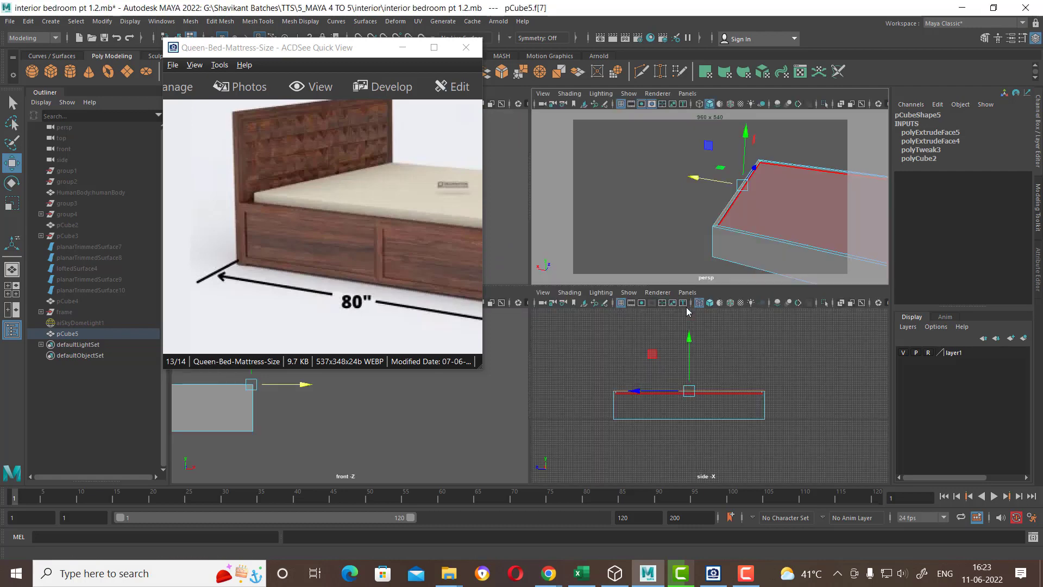
{"action": "left_click_drag", "start_coordinate": [686, 283], "coordinate": [726, 247], "text": "alt"}
{"action": "key", "text": "space"}
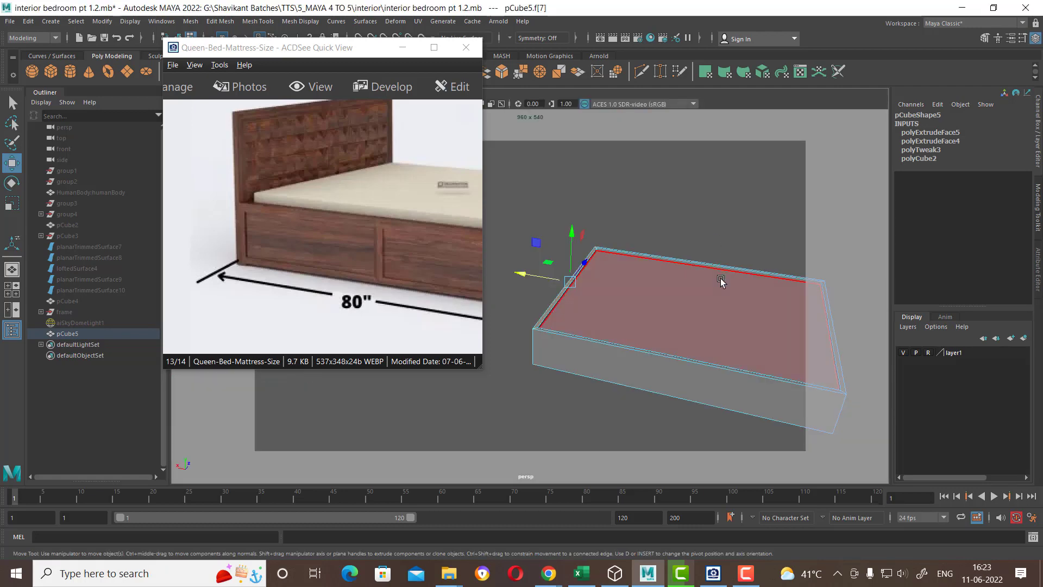
{"action": "key", "text": "f"}
{"action": "key", "text": "space"}
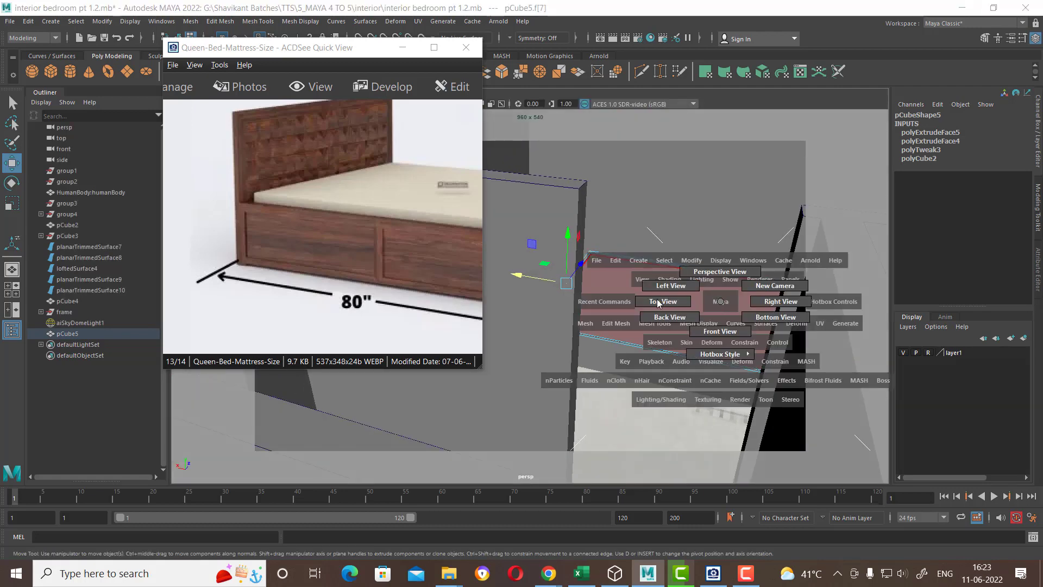
{"action": "left_click_drag", "start_coordinate": [714, 305], "coordinate": [653, 303]}
{"action": "middle_click_drag", "start_coordinate": [606, 306], "coordinate": [710, 344], "text": "alt"}
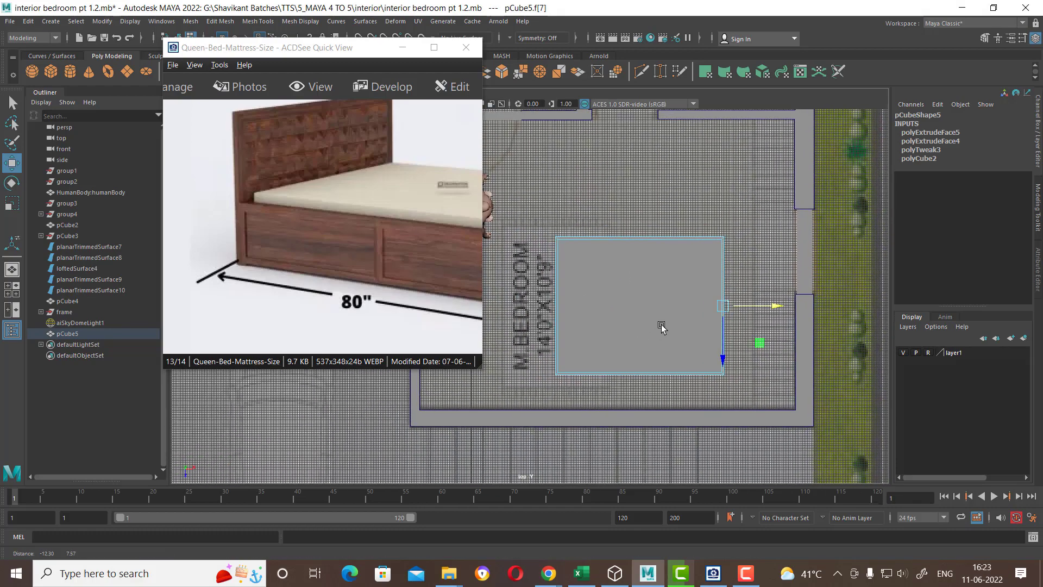
{"action": "right_click_drag", "start_coordinate": [741, 270], "coordinate": [749, 291]}
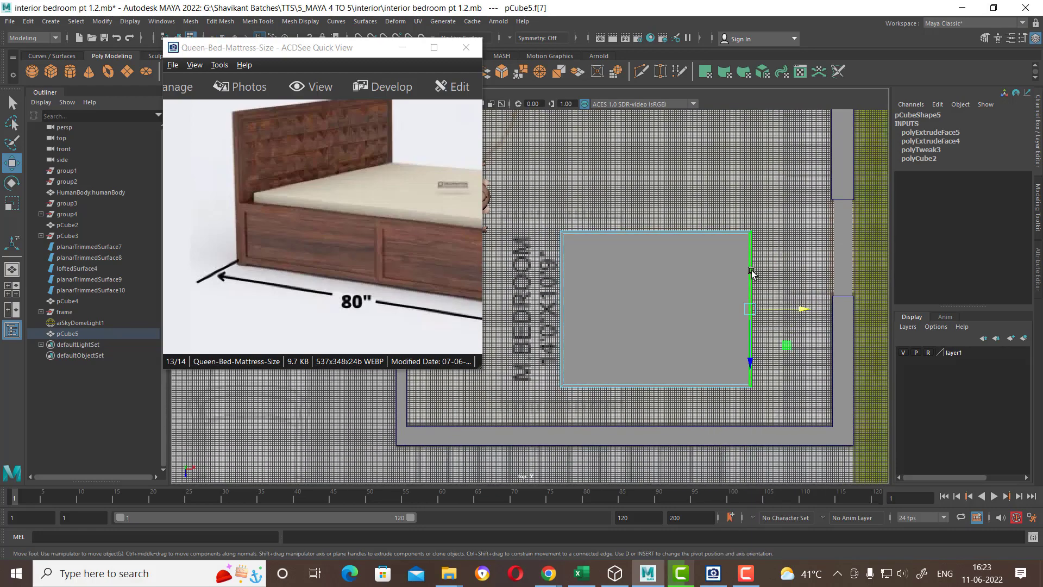
{"action": "mouse_move", "coordinate": [773, 280]}
{"action": "left_mouse_down", "text": "alt"}
{"action": "mouse_move", "coordinate": [784, 313]}
{"action": "mouse_move", "coordinate": [671, 310]}
{"action": "left_mouse_up", "text": "alt"}
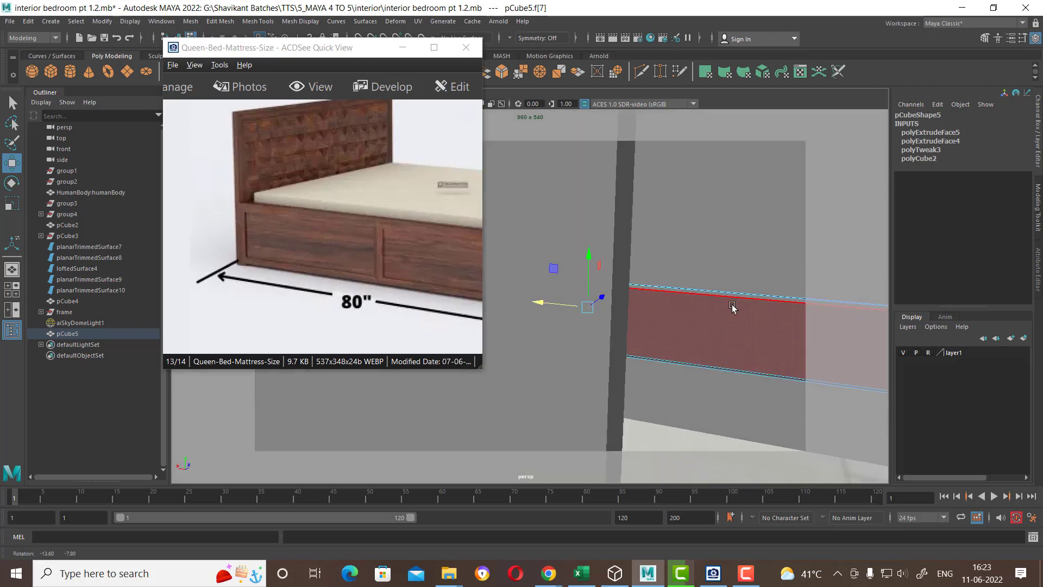
{"action": "scroll", "coordinate": [734, 310], "scroll_direction": "up", "scroll_amount": 5}
{"action": "scroll", "coordinate": [680, 375], "scroll_direction": "down", "scroll_amount": 5}
{"action": "scroll", "coordinate": [670, 375], "scroll_direction": "down", "scroll_amount": 3}
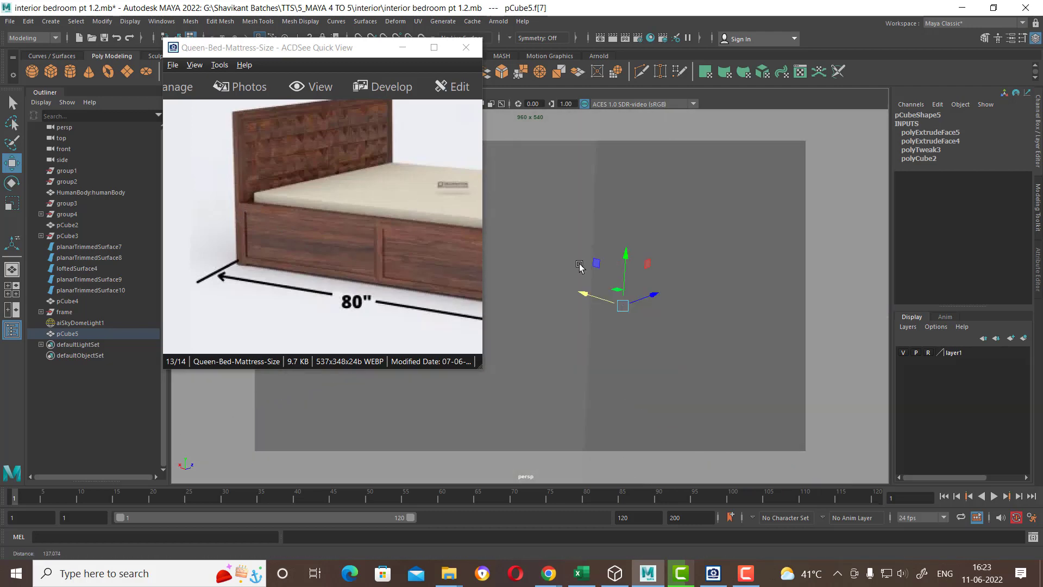
{"action": "mouse_move", "coordinate": [670, 375]}
{"action": "left_mouse_down", "text": "alt"}
{"action": "mouse_move", "coordinate": [606, 318]}
{"action": "mouse_move", "coordinate": [625, 351]}
{"action": "mouse_move", "coordinate": [617, 324]}
{"action": "left_mouse_up", "text": "alt"}
{"action": "scroll", "coordinate": [625, 351], "scroll_direction": "up", "scroll_amount": 3}
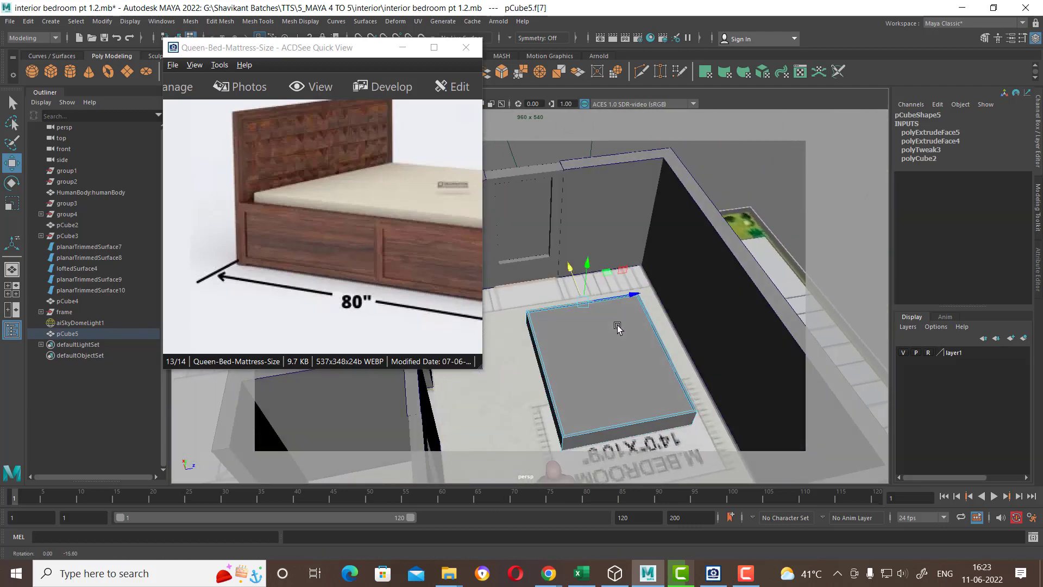
{"action": "mouse_move", "coordinate": [582, 343]}
{"action": "right_mouse_down"}
{"action": "mouse_move", "coordinate": [559, 320]}
{"action": "mouse_move", "coordinate": [594, 303]}
{"action": "right_mouse_up"}
{"action": "left_click", "coordinate": [597, 329]}
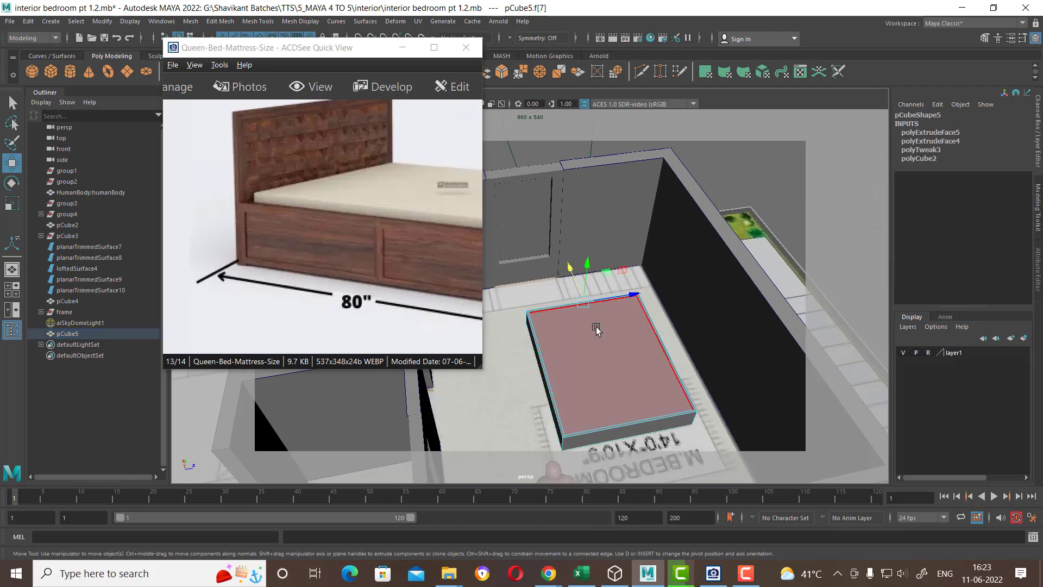
{"action": "scroll", "coordinate": [602, 334], "scroll_direction": "up", "scroll_amount": 5}
{"action": "scroll", "coordinate": [620, 373], "scroll_direction": "up", "scroll_amount": 5}
{"action": "scroll", "coordinate": [646, 369], "scroll_direction": "up", "scroll_amount": 5}
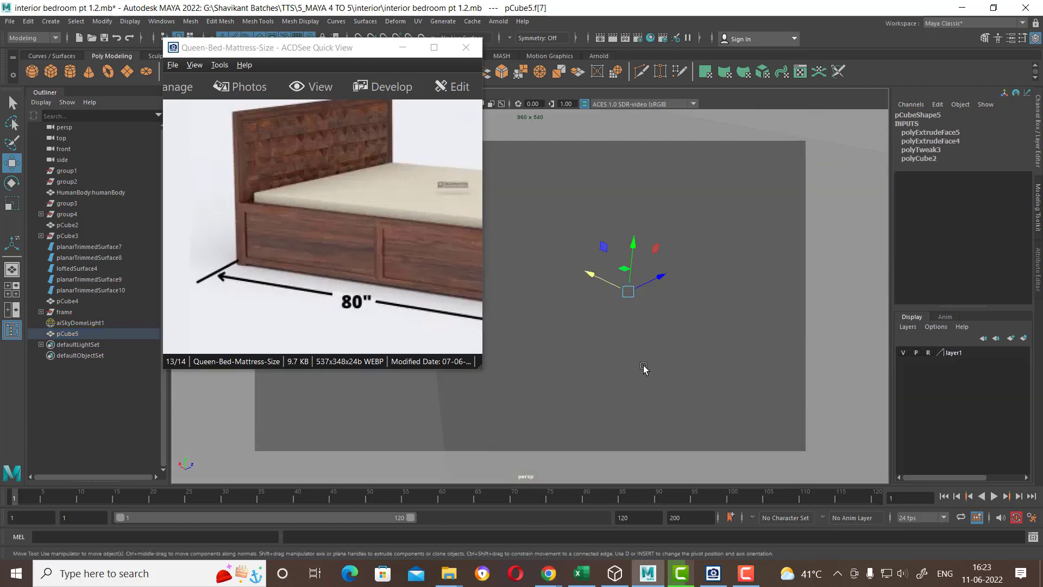
{"action": "scroll", "coordinate": [636, 403], "scroll_direction": "up", "scroll_amount": 2}
{"action": "scroll", "coordinate": [669, 407], "scroll_direction": "up", "scroll_amount": 2}
{"action": "scroll", "coordinate": [634, 405], "scroll_direction": "up", "scroll_amount": 2}
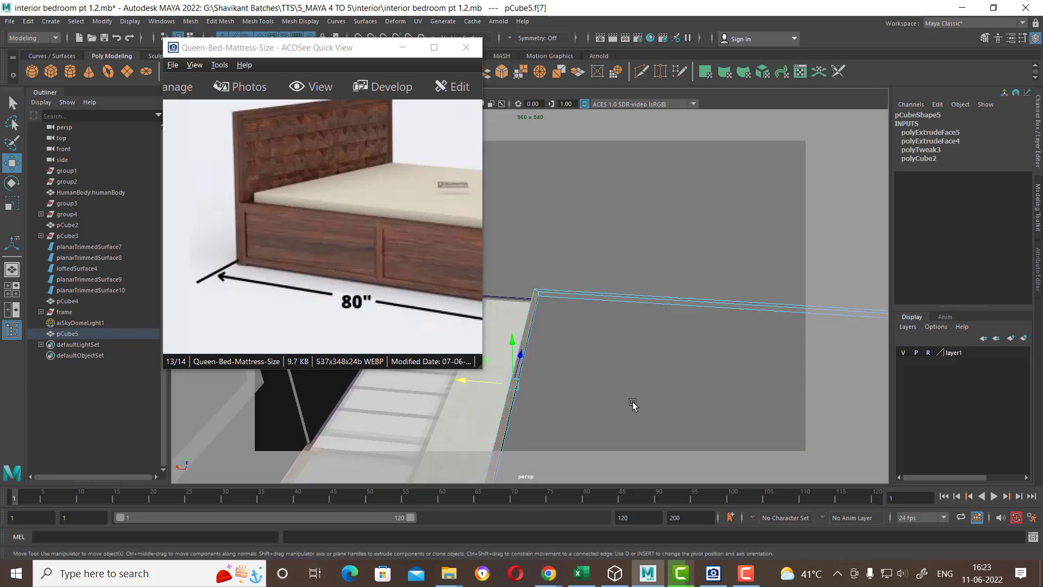
{"action": "scroll", "coordinate": [649, 307], "scroll_direction": "up", "scroll_amount": 1}
Hide the Resolution Gate and Film Gate overlays in the viewport
{"action": "left_click_drag", "start_coordinate": [334, 48], "coordinate": [212, 314]}
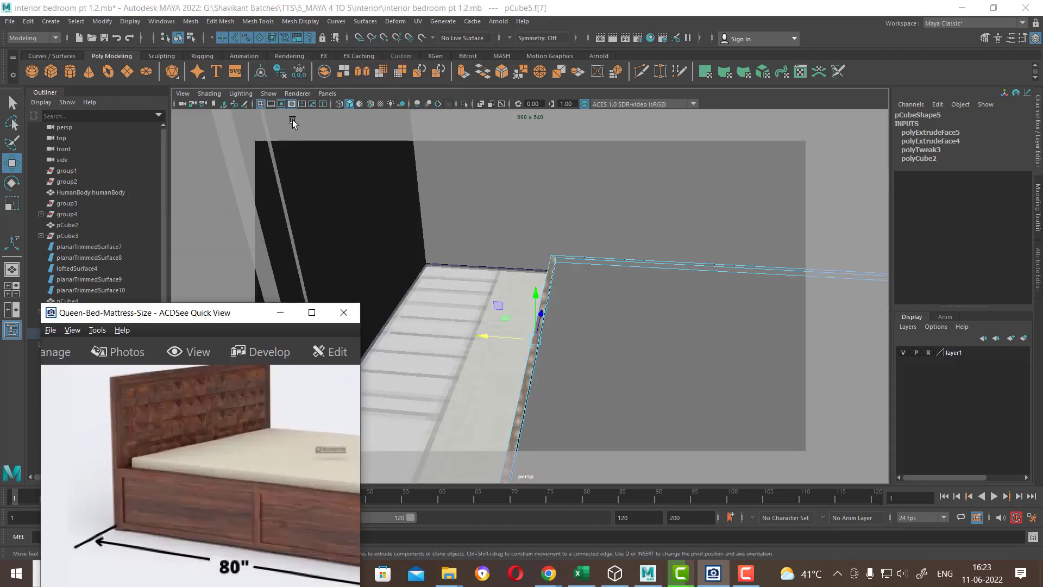
{"action": "left_click", "coordinate": [291, 101]}
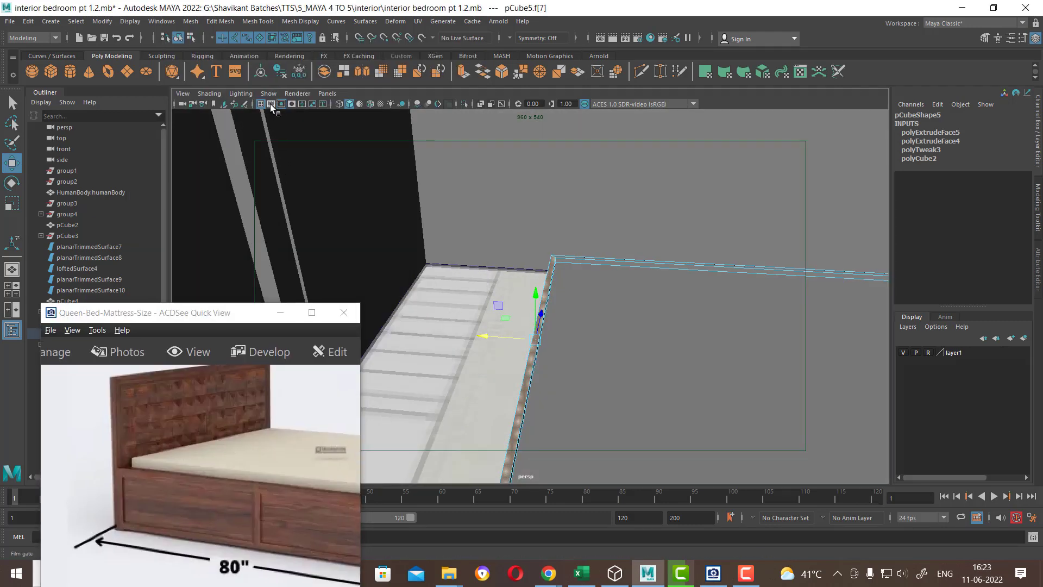
{"action": "left_click", "coordinate": [271, 104]}
{"action": "left_click", "coordinate": [279, 102]}
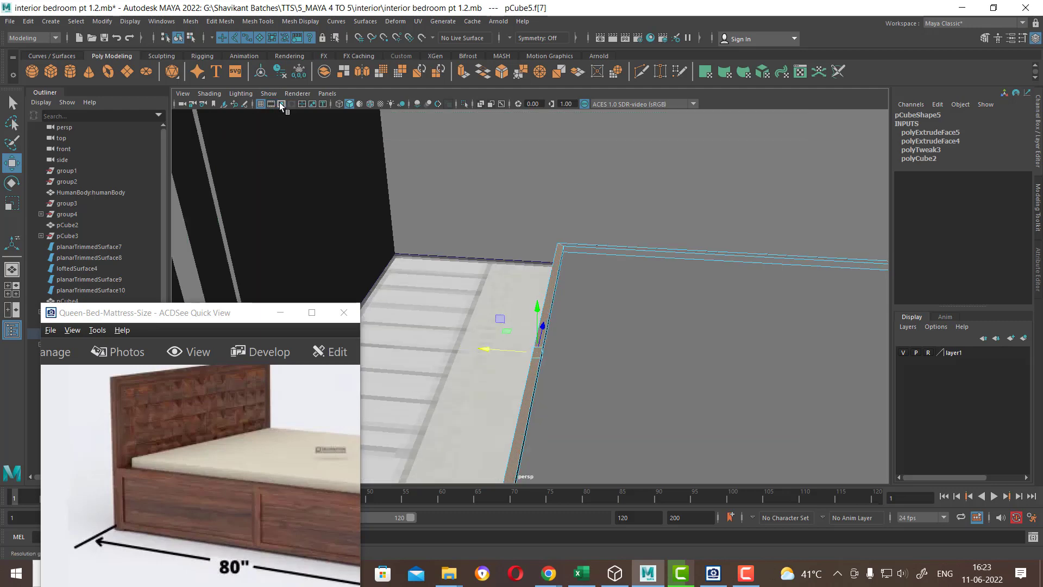
Duplicate the bed base's thin top-edge rim face as a separate surface, polySurface6
{"action": "mouse_move", "coordinate": [413, 190]}
{"action": "left_mouse_down", "text": "alt"}
{"action": "mouse_move", "coordinate": [607, 279]}
{"action": "mouse_move", "coordinate": [573, 170]}
{"action": "mouse_move", "coordinate": [570, 363]}
{"action": "left_mouse_up", "text": "alt"}
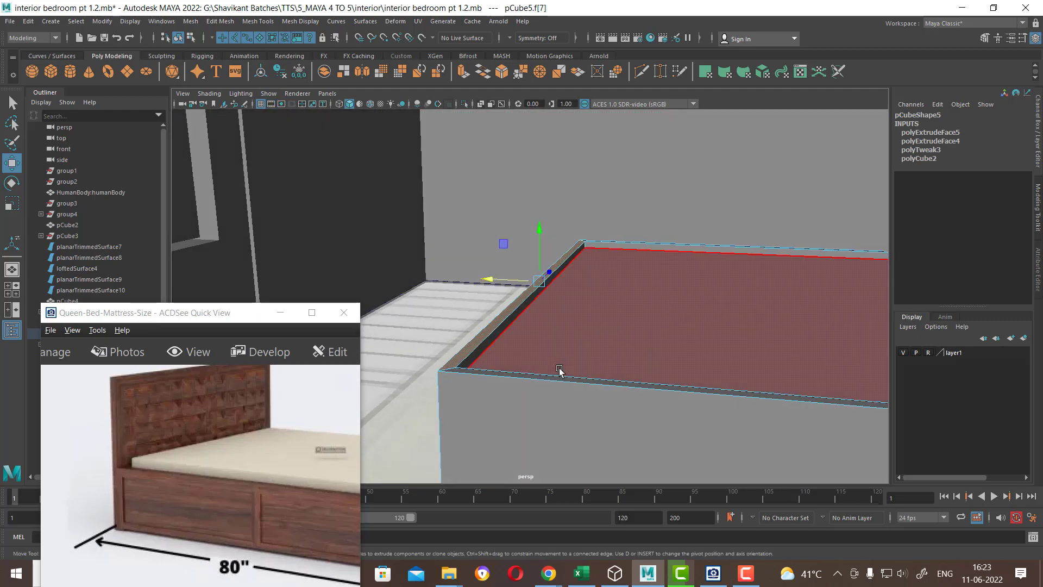
{"action": "mouse_move", "coordinate": [488, 397]}
{"action": "left_mouse_down", "text": "alt"}
{"action": "mouse_move", "coordinate": [458, 407]}
{"action": "mouse_move", "coordinate": [403, 364]}
{"action": "left_mouse_up", "text": "alt"}
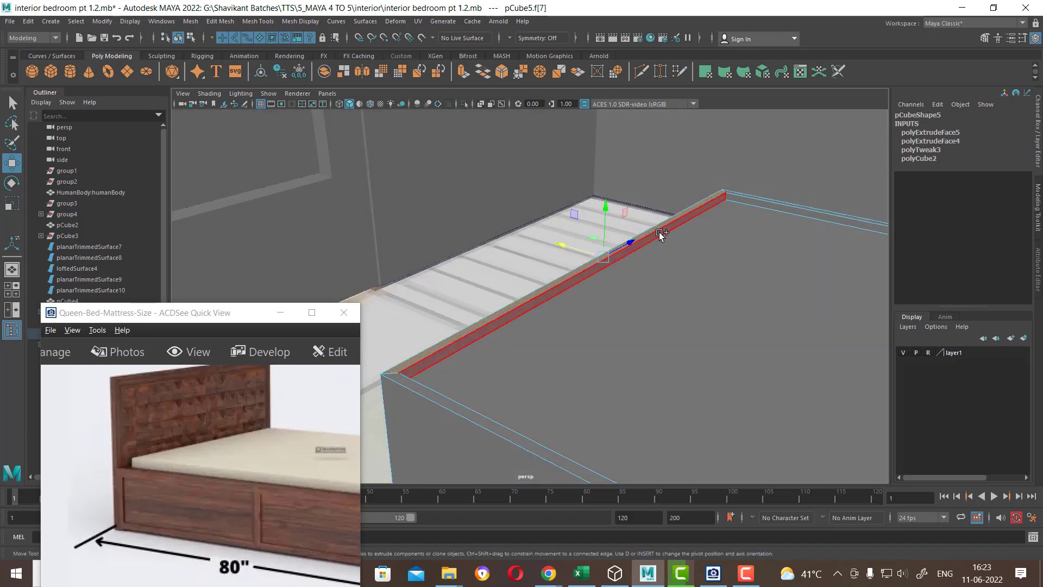
{"action": "right_click_drag", "start_coordinate": [669, 220], "coordinate": [674, 428], "text": "shift"}
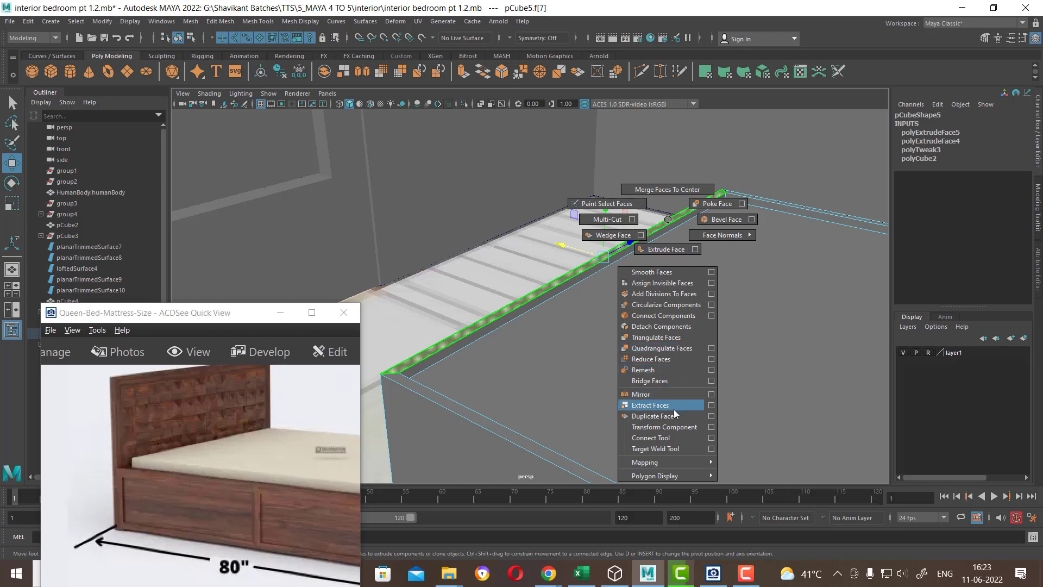
{"action": "right_click_drag", "start_coordinate": [671, 419], "coordinate": [671, 419], "text": "shift"}
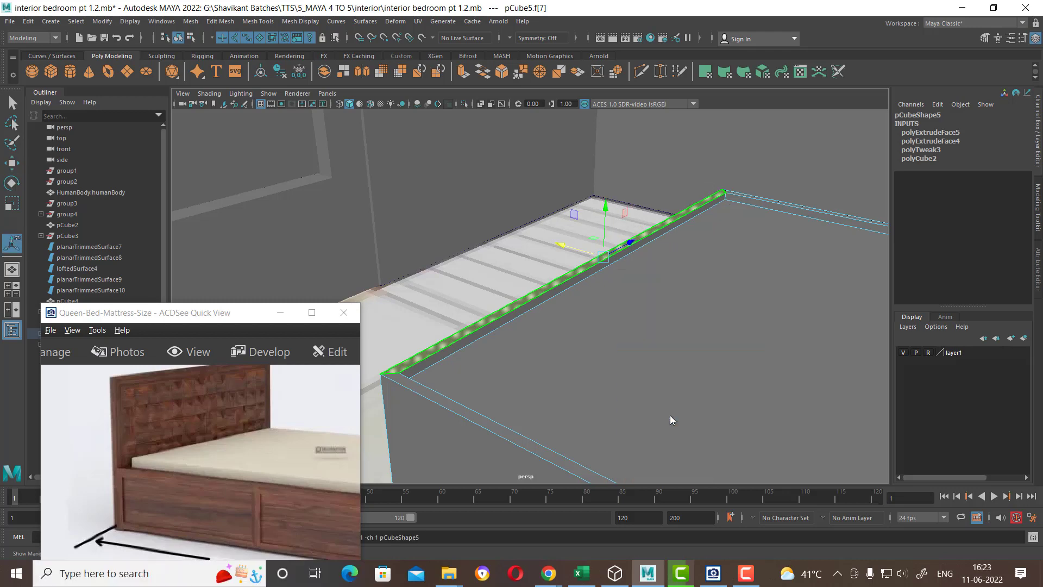
{"action": "right_click_drag", "start_coordinate": [485, 276], "coordinate": [587, 205]}
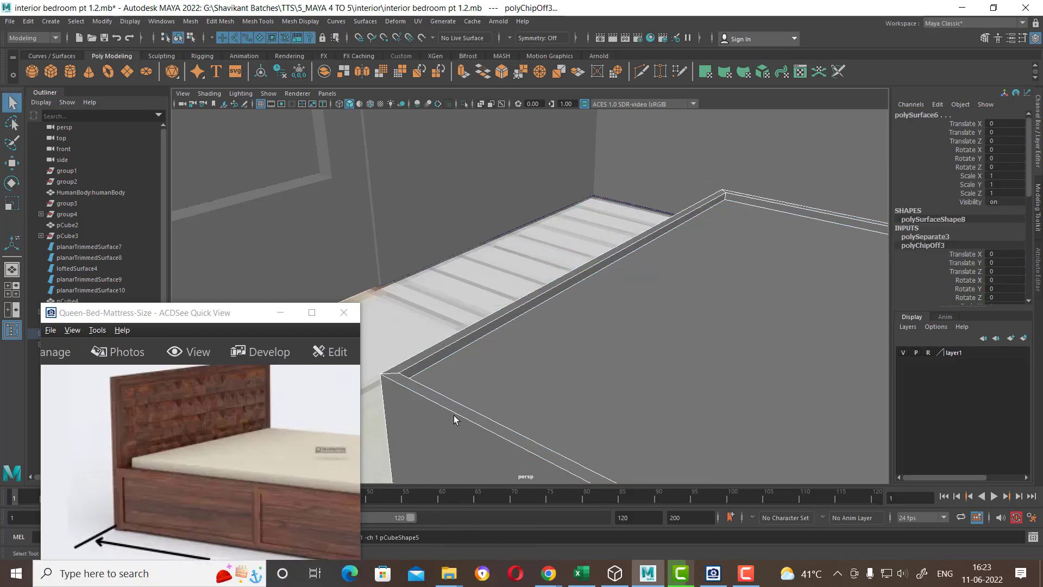
{"action": "key", "text": "q"}
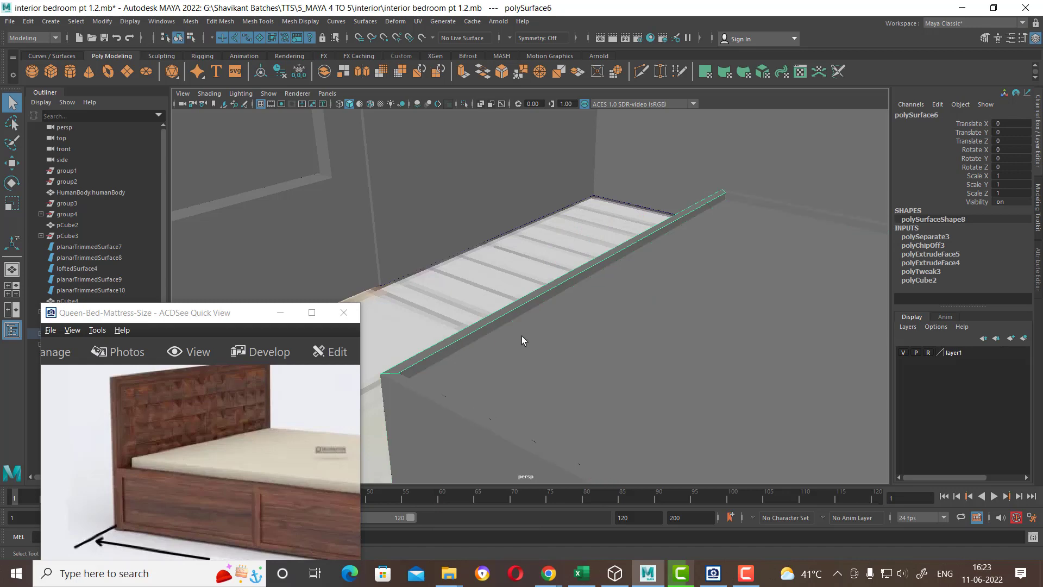
{"action": "key", "text": "space"}
In Top view, select the strip's end vertices and scale them
{"action": "left_click_drag", "start_coordinate": [522, 336], "coordinate": [525, 333]}
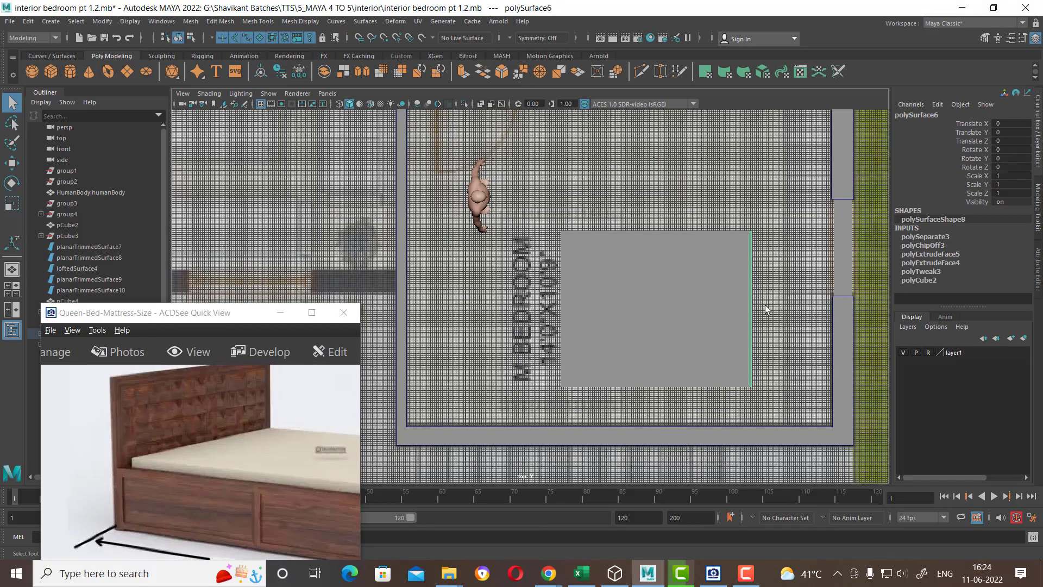
{"action": "middle_click_drag", "start_coordinate": [768, 309], "coordinate": [601, 298], "text": "alt"}
{"action": "scroll", "coordinate": [606, 272], "scroll_direction": "up", "scroll_amount": 1}
{"action": "right_click", "coordinate": [606, 259]}
{"action": "left_click", "coordinate": [553, 257]}
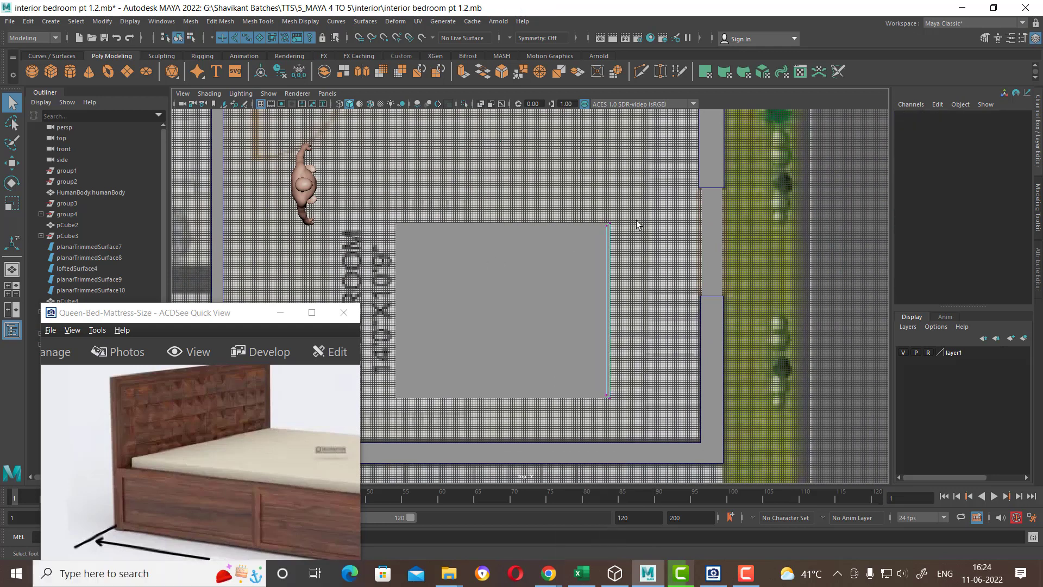
{"action": "left_click_drag", "start_coordinate": [644, 196], "coordinate": [526, 263]}
{"action": "key", "text": "r"}
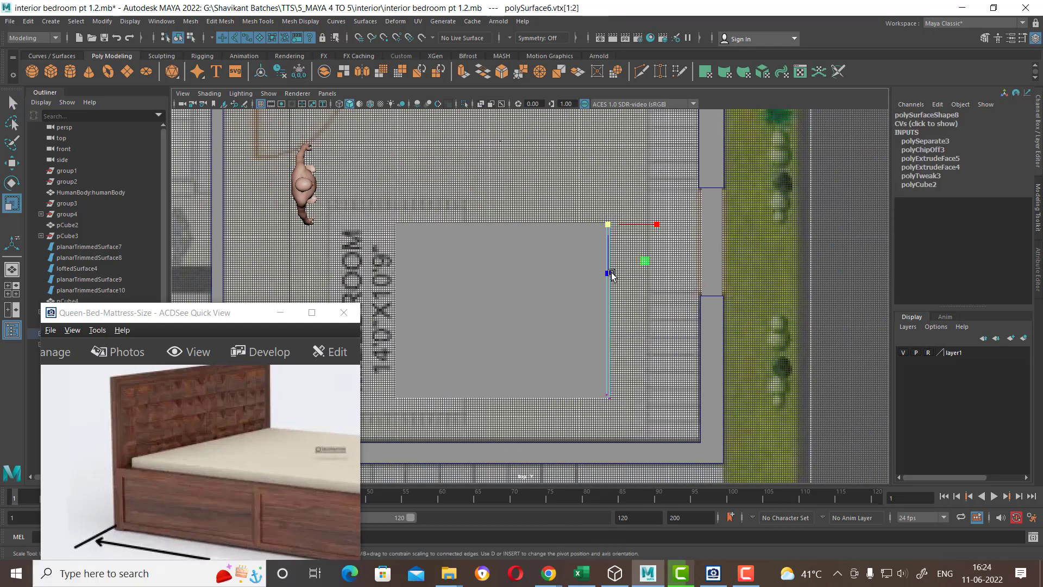
{"action": "left_click_drag", "start_coordinate": [560, 373], "coordinate": [604, 450]}
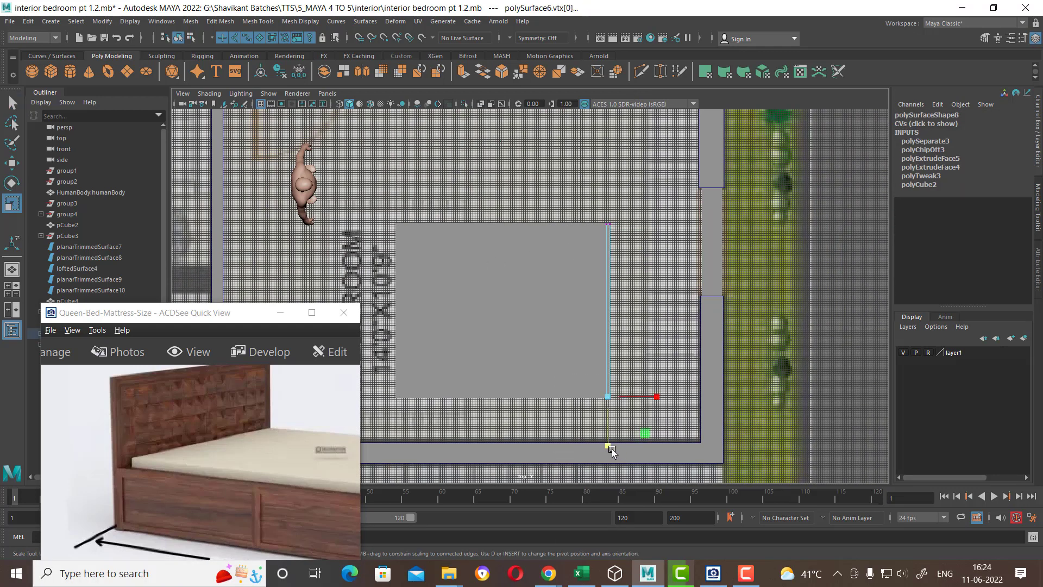
{"action": "scroll", "coordinate": [646, 320], "scroll_direction": "up", "scroll_amount": 1}
In Perspective view, point-snap the strip's corner vertex onto the bed base corner
{"action": "key", "text": "space"}
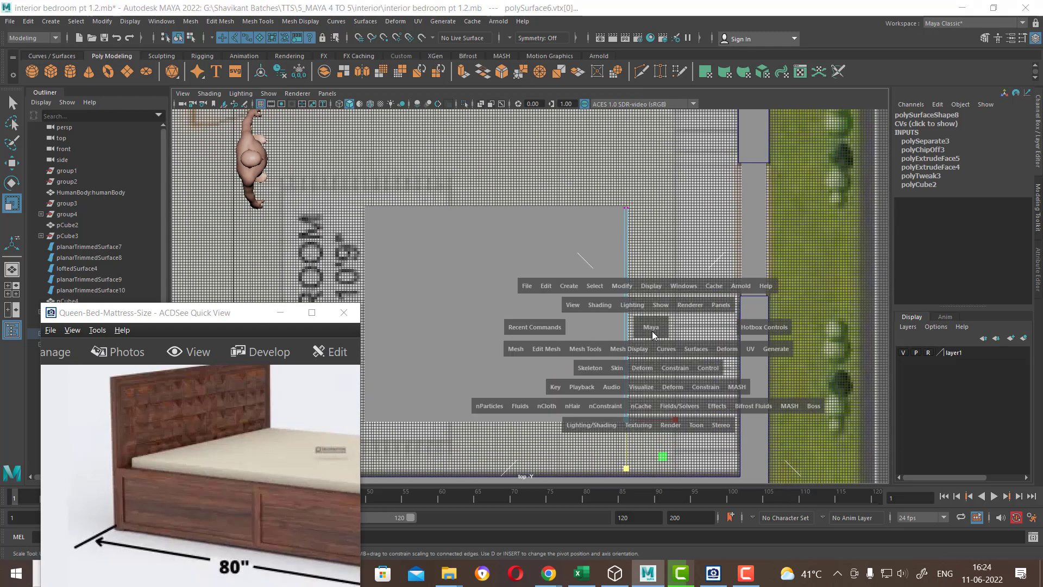
{"action": "mouse_move", "coordinate": [652, 334]}
{"action": "left_mouse_down"}
{"action": "mouse_move", "coordinate": [653, 293]}
{"action": "mouse_move", "coordinate": [591, 314]}
{"action": "left_mouse_up"}
{"action": "key", "text": "f"}
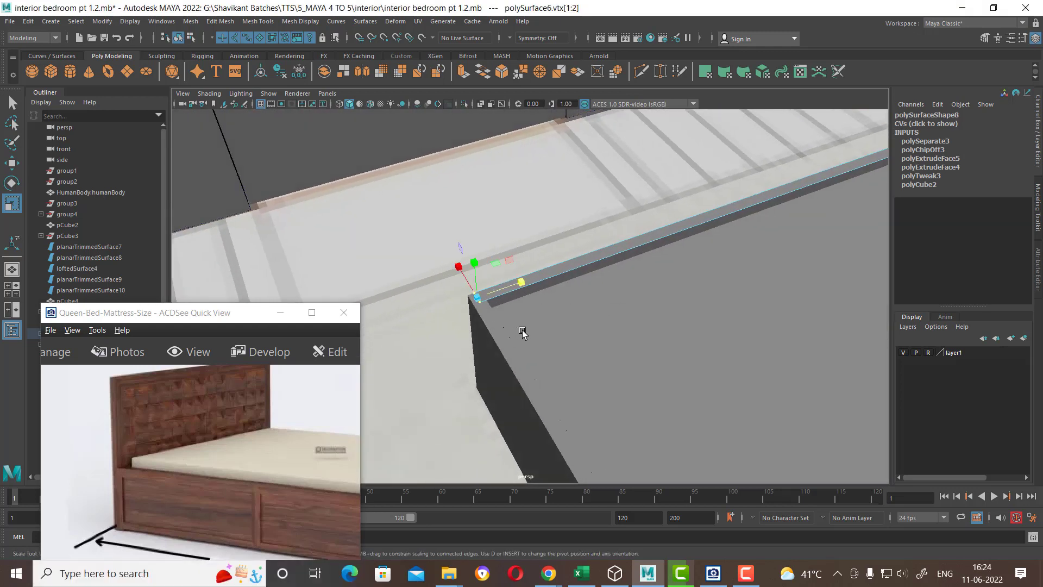
{"action": "key", "text": "w"}
{"action": "key", "text": "v"}
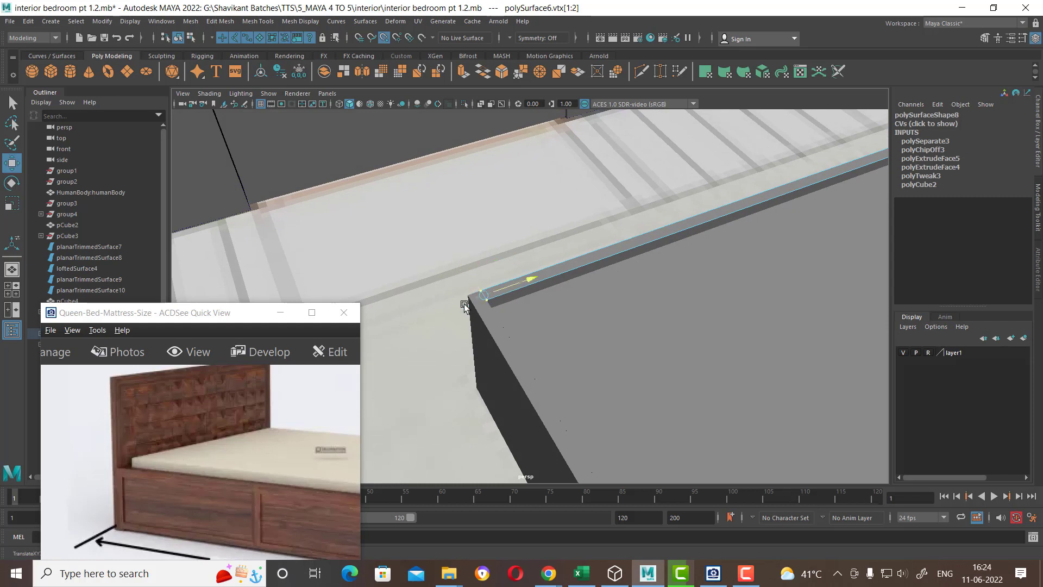
{"action": "left_click_drag", "start_coordinate": [620, 341], "coordinate": [388, 336], "text": "alt"}
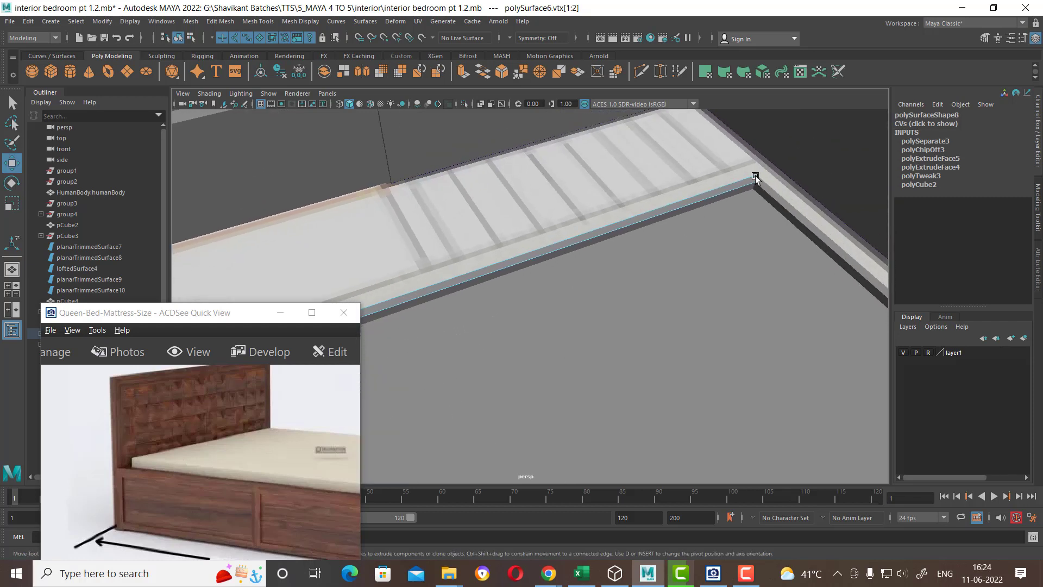
{"action": "left_click", "coordinate": [756, 179]}
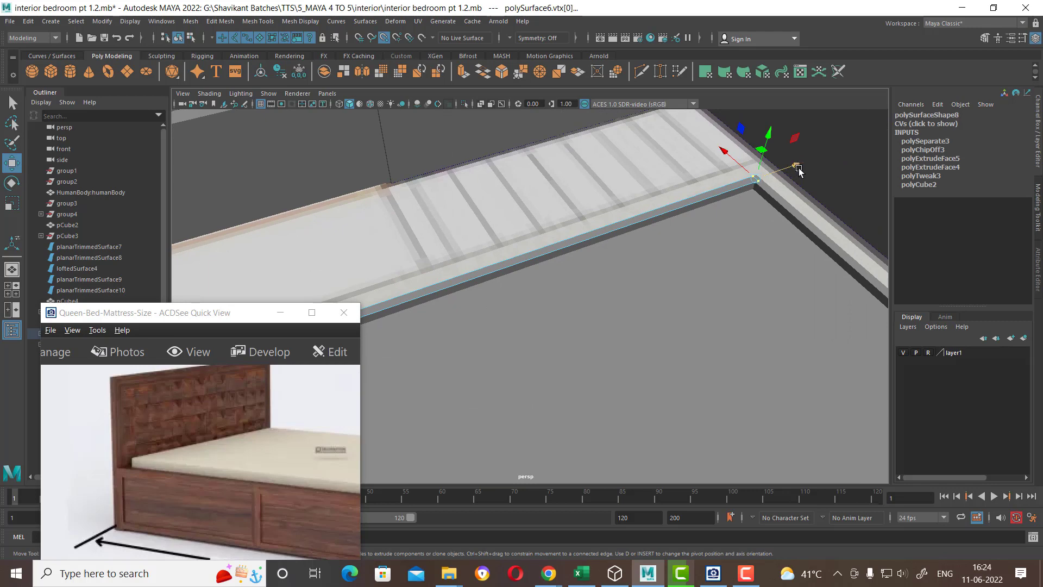
{"action": "mouse_move", "coordinate": [663, 268]}
{"action": "left_mouse_down", "text": "alt"}
{"action": "mouse_move", "coordinate": [686, 278]}
{"action": "mouse_move", "coordinate": [585, 295]}
{"action": "left_mouse_up", "text": "alt"}
{"action": "right_click_drag", "start_coordinate": [526, 250], "coordinate": [521, 279]}
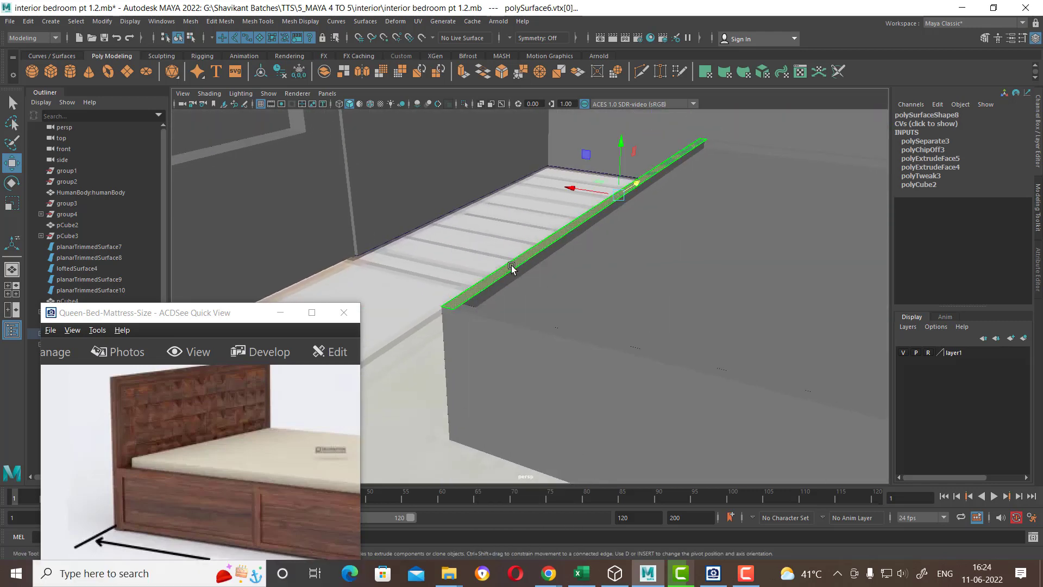
{"action": "left_click", "coordinate": [512, 267]}
{"action": "mouse_move", "coordinate": [582, 277]}
{"action": "left_mouse_down", "text": "alt"}
{"action": "mouse_move", "coordinate": [590, 309]}
{"action": "mouse_move", "coordinate": [588, 282]}
{"action": "left_mouse_up", "text": "alt"}
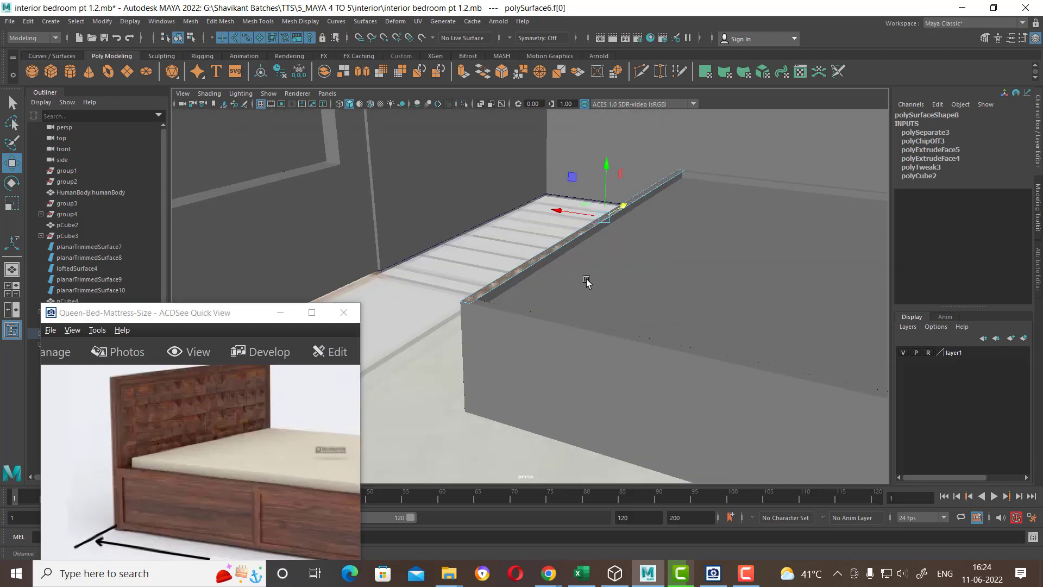
Extrude the strip's face upward and set its thickness to 30
{"action": "right_click_drag", "start_coordinate": [677, 175], "coordinate": [678, 216], "text": "shift"}
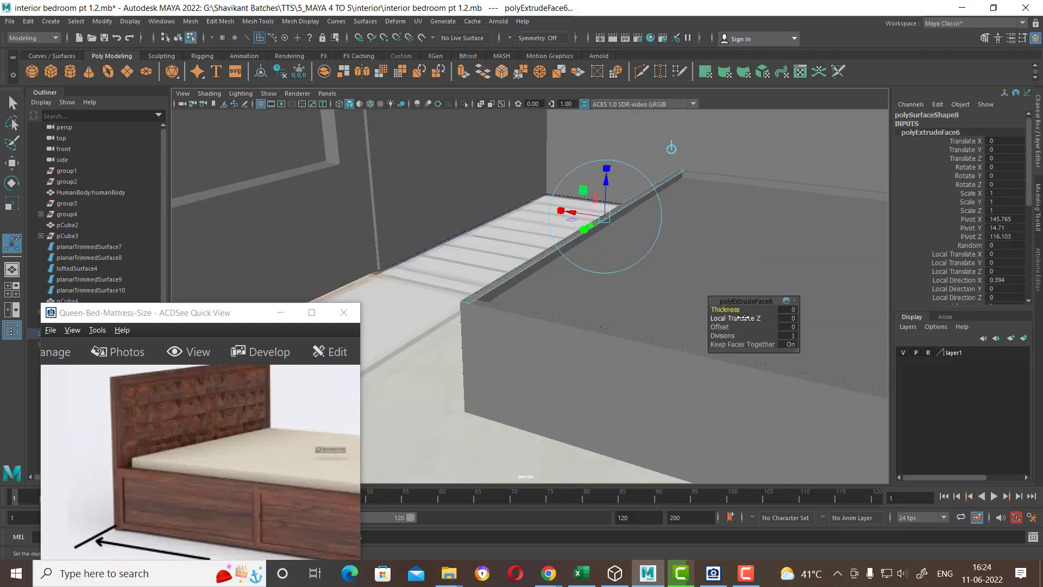
{"action": "left_click_drag", "start_coordinate": [731, 311], "coordinate": [846, 323]}
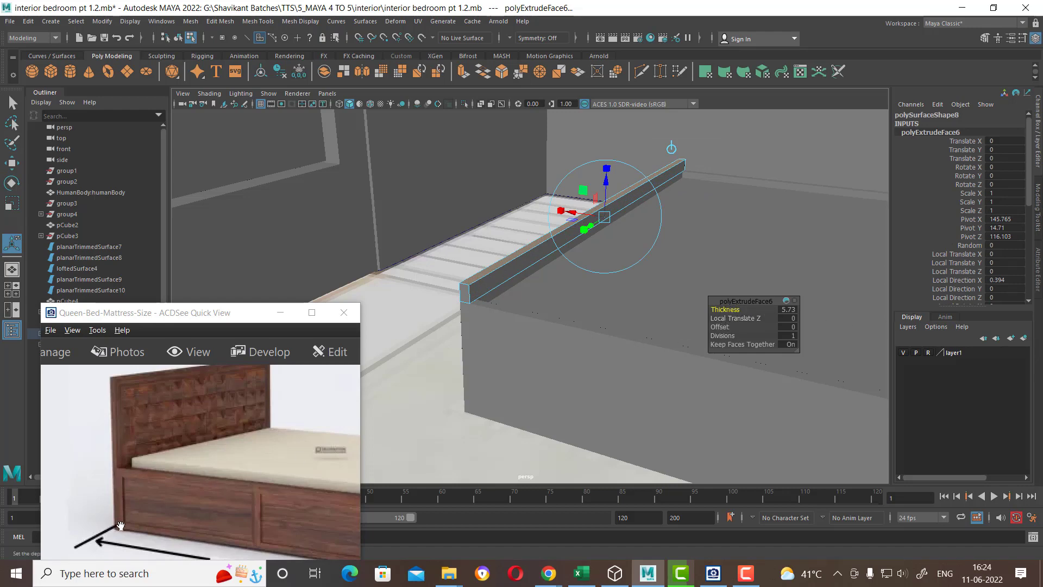
{"action": "left_click", "coordinate": [225, 490]}
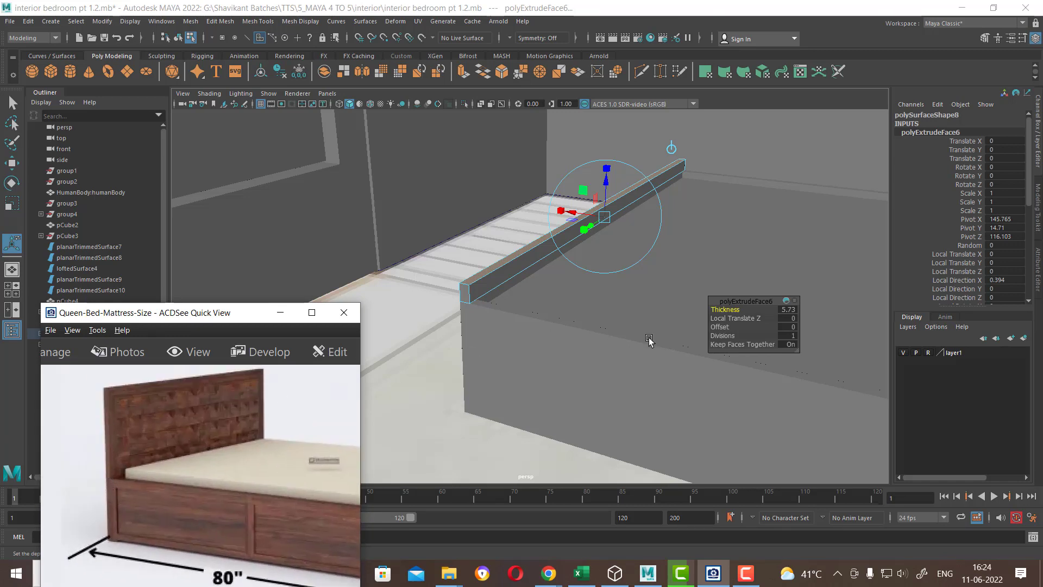
{"action": "left_click_drag", "start_coordinate": [762, 314], "coordinate": [864, 300]}
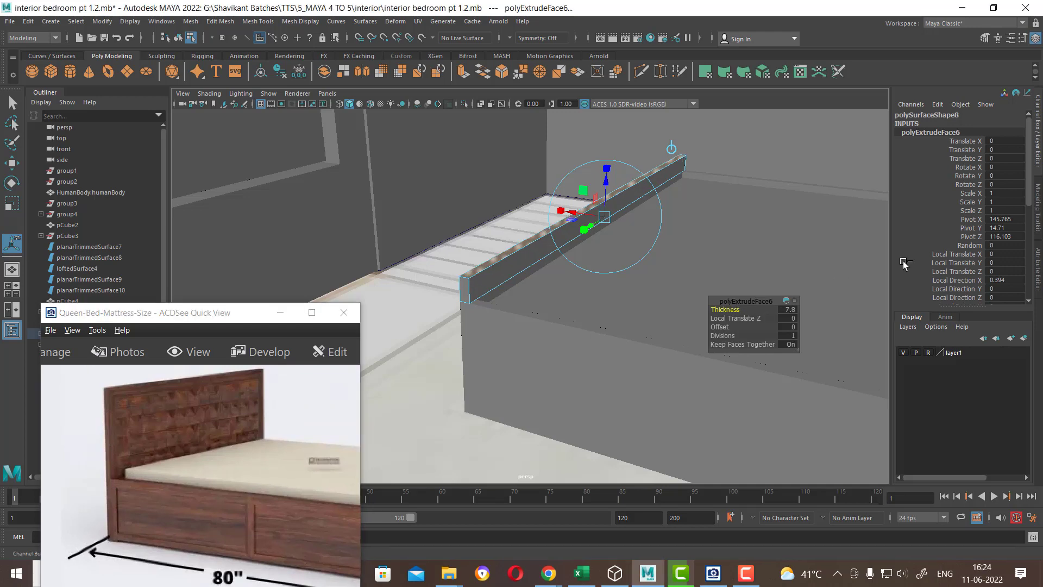
{"action": "left_click", "coordinate": [787, 310]}
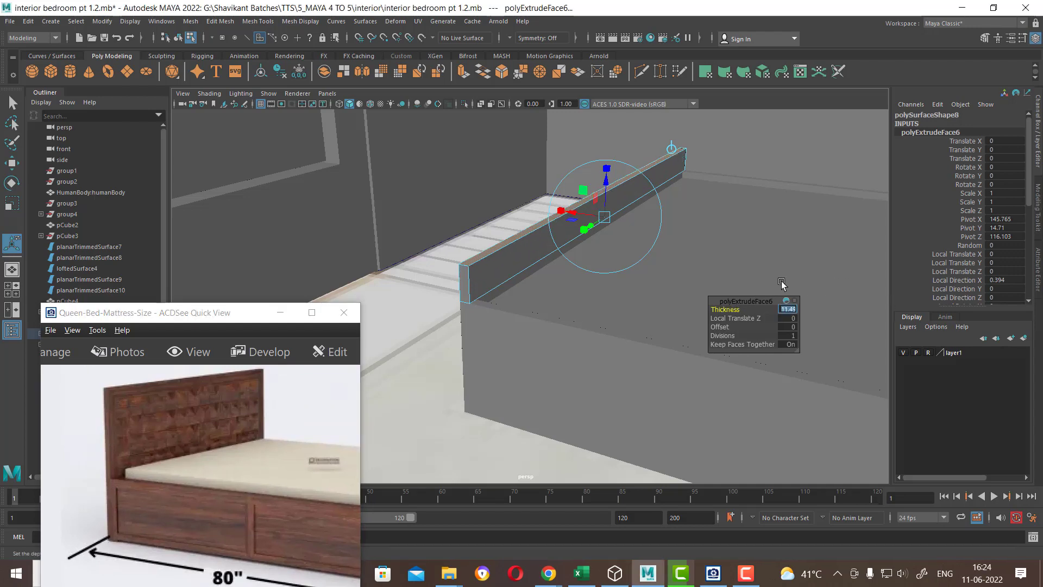
{"action": "type", "text": "30"}
{"action": "key", "text": "Return"}
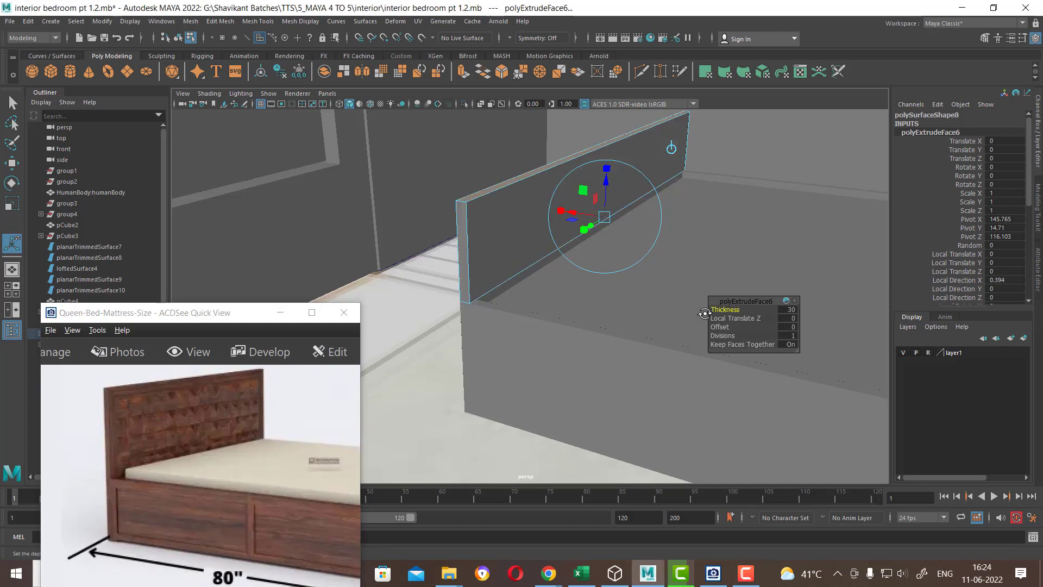
Try a thickness of 90, then settle the headboard wall at 60
{"action": "left_click_drag", "start_coordinate": [515, 285], "coordinate": [688, 302], "text": "alt"}
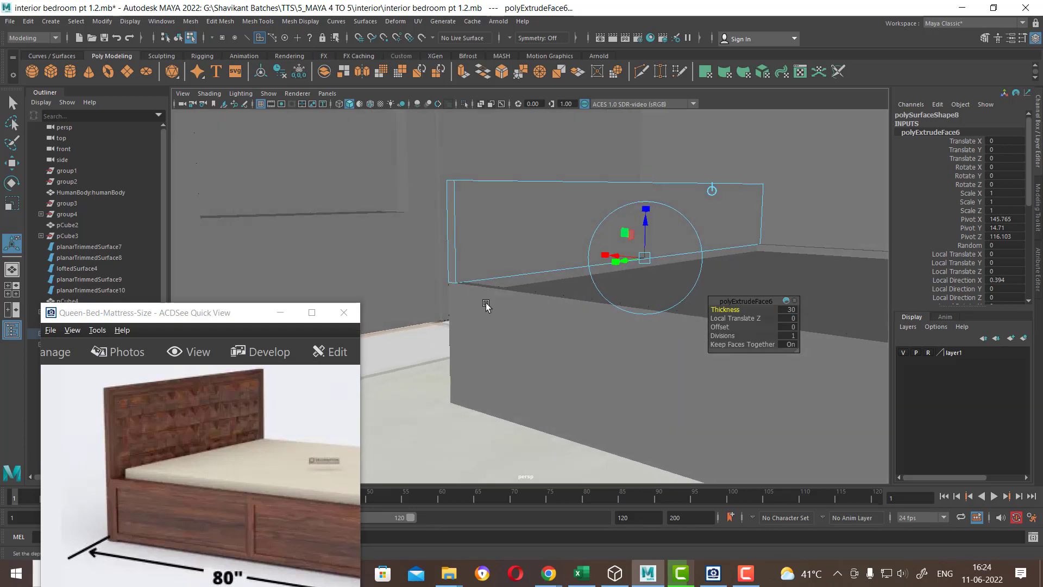
{"action": "left_click_drag", "start_coordinate": [485, 306], "coordinate": [457, 311], "text": "alt"}
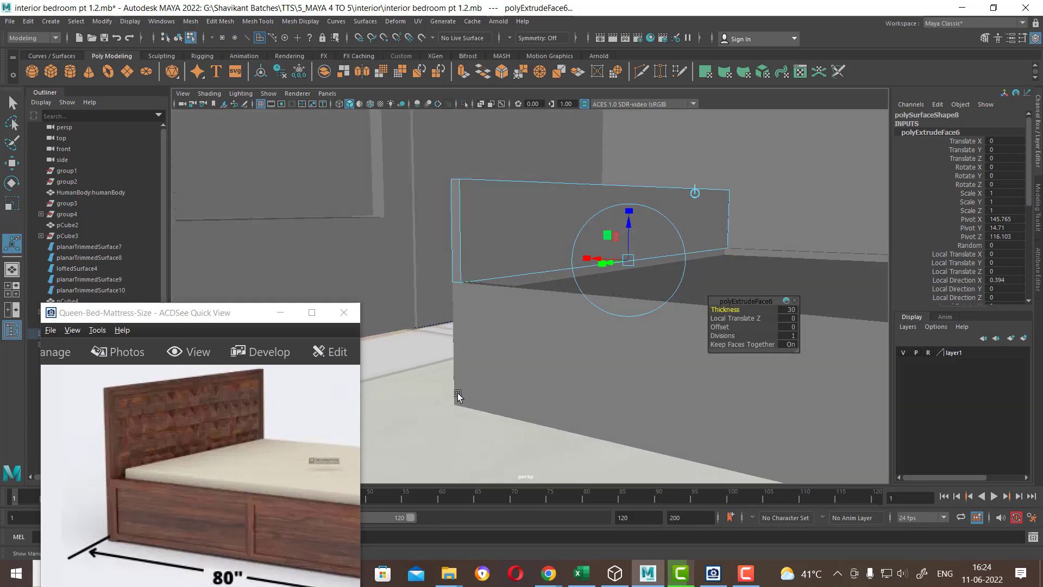
{"action": "left_click_drag", "start_coordinate": [733, 309], "coordinate": [835, 282]}
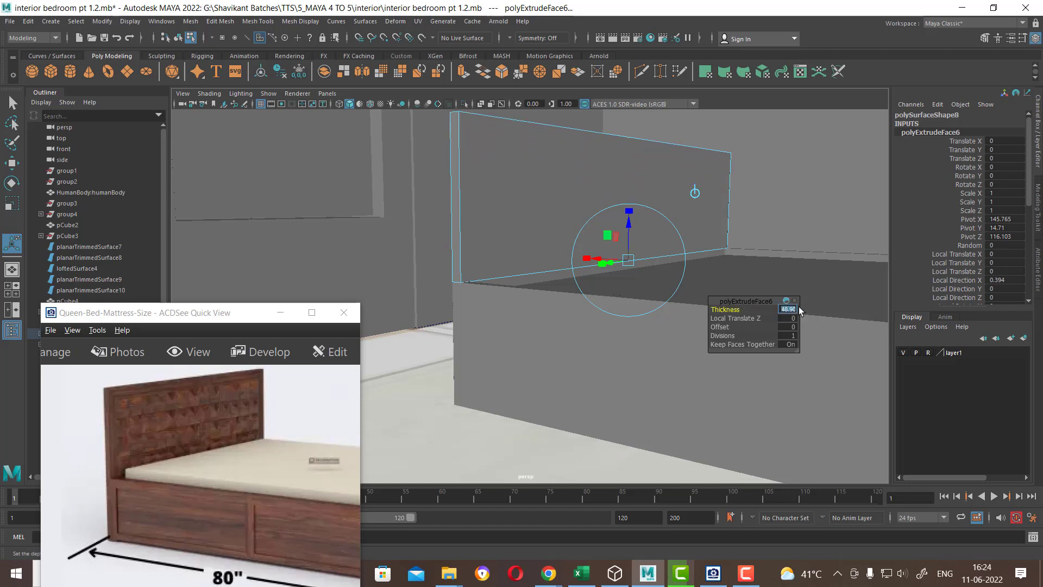
{"action": "key", "text": "Return"}
{"action": "mouse_move", "coordinate": [489, 302]}
{"action": "left_mouse_down", "text": "alt"}
{"action": "mouse_move", "coordinate": [488, 356]}
{"action": "mouse_move", "coordinate": [495, 293]}
{"action": "left_mouse_up", "text": "alt"}
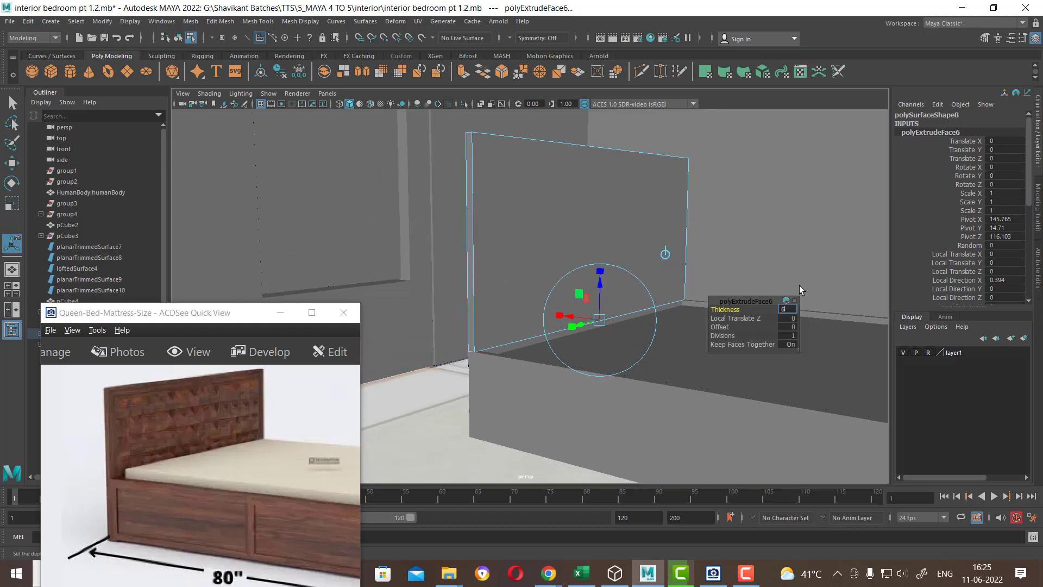
{"action": "type", "text": "60"}
{"action": "key", "text": "Return"}
{"action": "scroll", "coordinate": [694, 350], "scroll_direction": "up", "scroll_amount": 3}
{"action": "mouse_move", "coordinate": [694, 350]}
{"action": "left_mouse_down", "text": "alt"}
{"action": "mouse_move", "coordinate": [601, 391]}
{"action": "mouse_move", "coordinate": [617, 415]}
{"action": "mouse_move", "coordinate": [596, 373]}
{"action": "left_mouse_up", "text": "alt"}
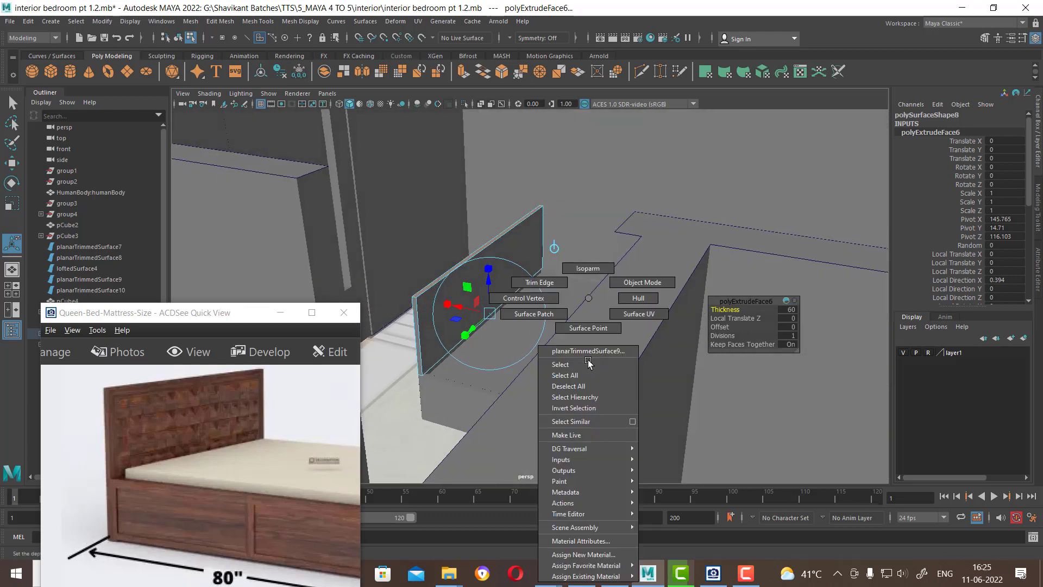
{"action": "right_click_drag", "start_coordinate": [596, 373], "coordinate": [527, 332]}
Isolate the bed base and split its long side across the middle with an edge ring
{"action": "key", "text": "f"}
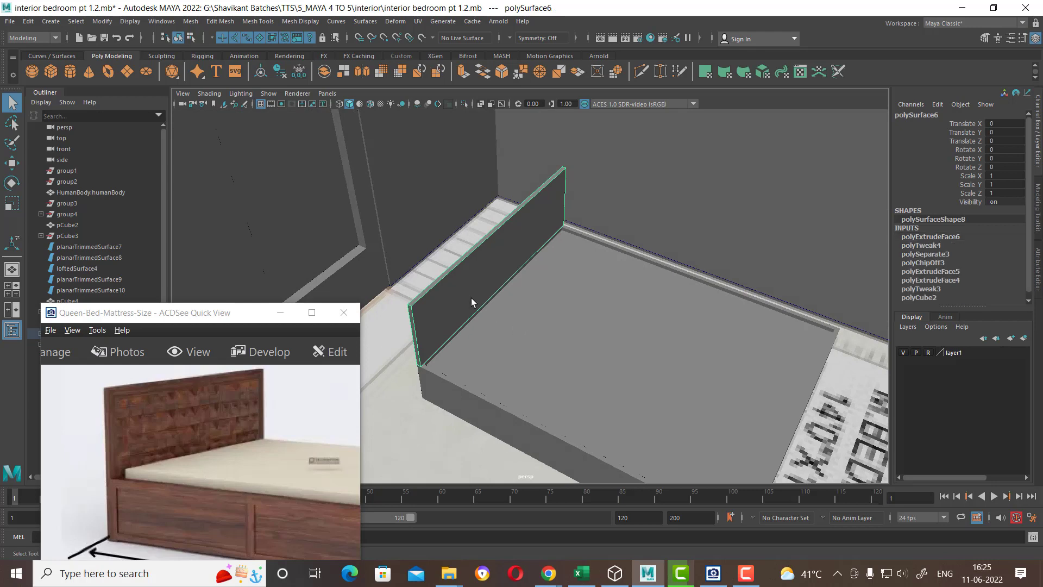
{"action": "left_click", "coordinate": [580, 375]}
{"action": "key", "text": "ctrl+1"}
{"action": "mouse_move", "coordinate": [587, 393]}
{"action": "left_mouse_down", "text": "alt"}
{"action": "mouse_move", "coordinate": [559, 344]}
{"action": "mouse_move", "coordinate": [582, 338]}
{"action": "mouse_move", "coordinate": [369, 462]}
{"action": "left_mouse_up", "text": "alt"}
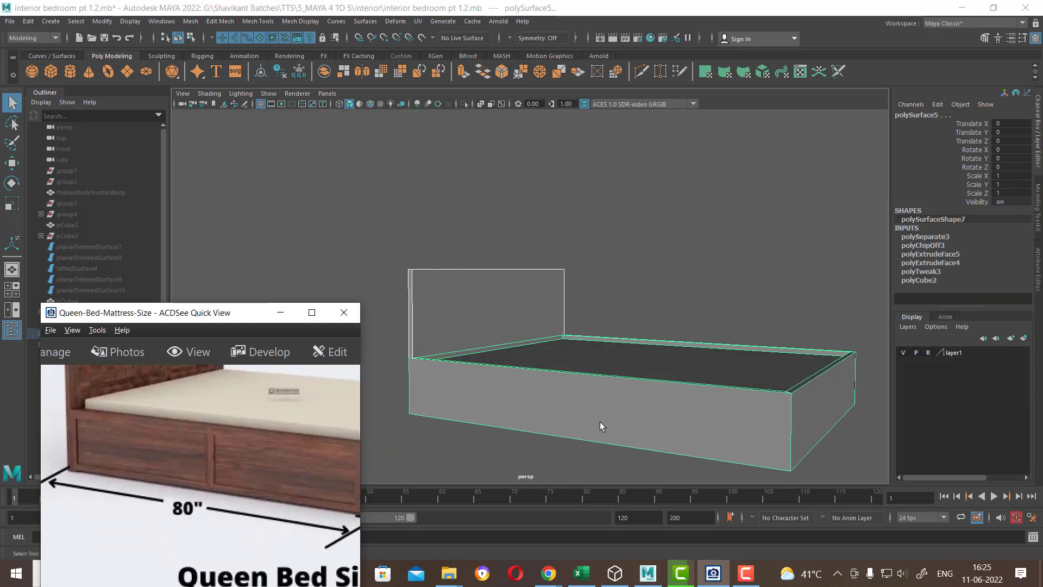
{"action": "key", "text": "alt+h"}
{"action": "mouse_move", "coordinate": [600, 422]}
{"action": "left_mouse_down", "text": "alt"}
{"action": "mouse_move", "coordinate": [663, 347]}
{"action": "mouse_move", "coordinate": [627, 382]}
{"action": "left_mouse_up", "text": "alt"}
{"action": "right_click_drag", "start_coordinate": [627, 381], "coordinate": [629, 305]}
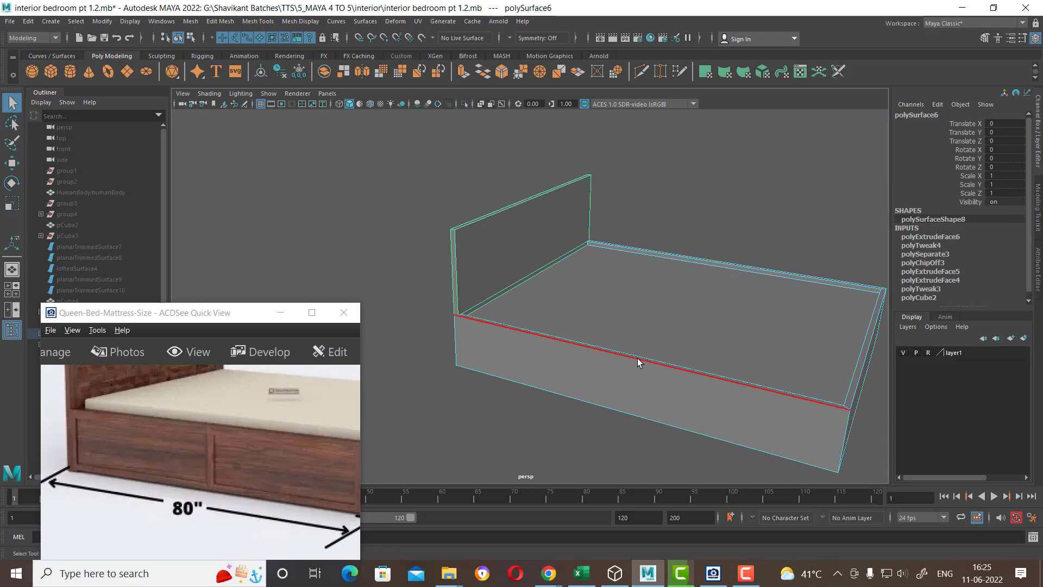
{"action": "left_click", "coordinate": [699, 279]}
{"action": "right_click_drag", "start_coordinate": [699, 279], "coordinate": [640, 391], "text": "ctrl"}
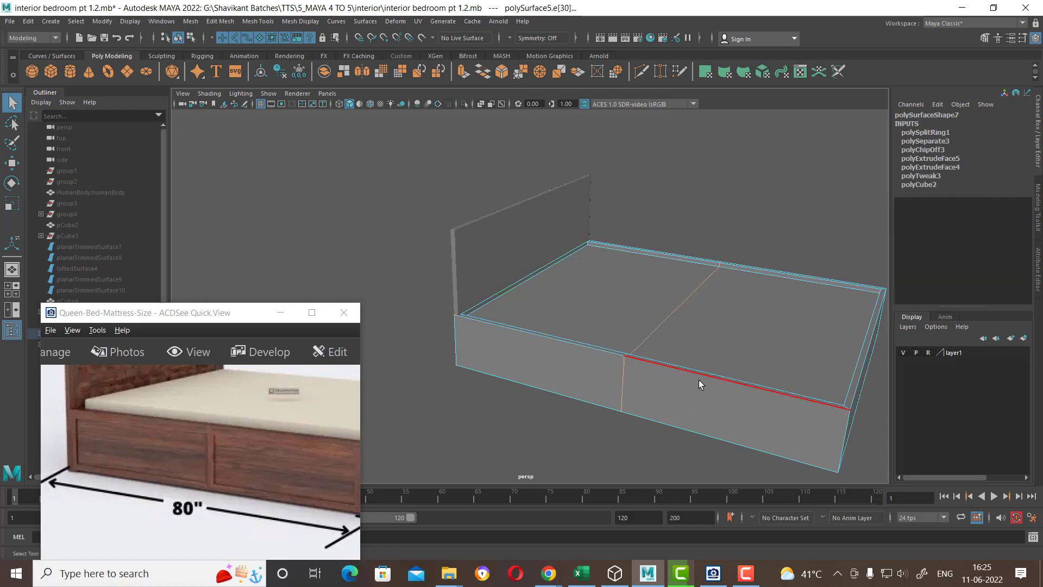
{"action": "mouse_move", "coordinate": [699, 380]}
{"action": "left_mouse_down", "text": "alt"}
{"action": "mouse_move", "coordinate": [690, 349]}
{"action": "mouse_move", "coordinate": [718, 334]}
{"action": "mouse_move", "coordinate": [637, 273]}
{"action": "left_mouse_up", "text": "alt"}
Inset both front faces with Extrude Face at offset 4.1, Keep Faces Together off
{"action": "right_click_drag", "start_coordinate": [637, 312], "coordinate": [600, 306]}
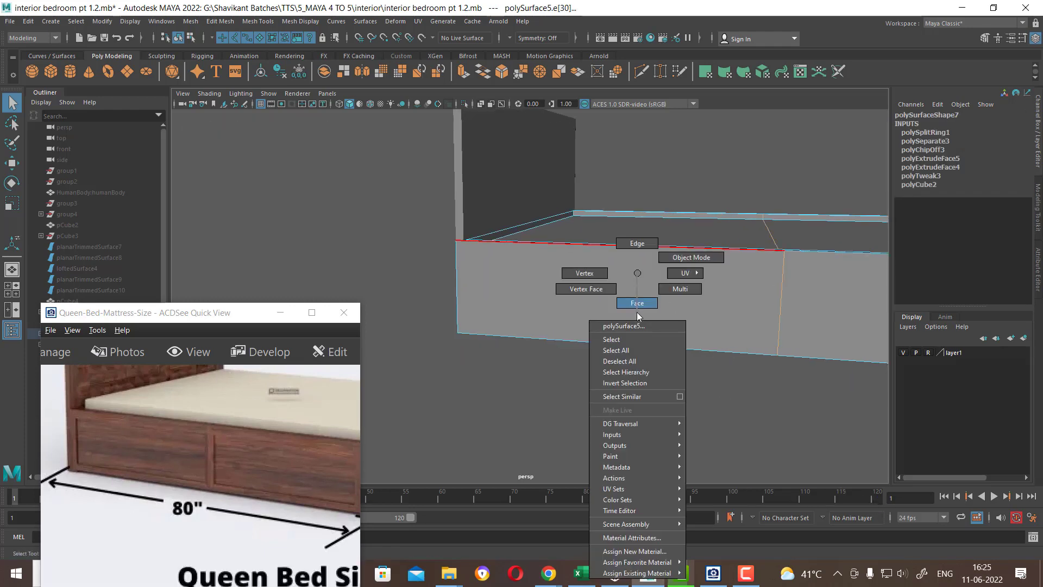
{"action": "left_click", "coordinate": [600, 305]}
{"action": "mouse_move", "coordinate": [600, 305]}
{"action": "left_mouse_down", "text": "alt"}
{"action": "mouse_move", "coordinate": [704, 327]}
{"action": "mouse_move", "coordinate": [669, 353]}
{"action": "mouse_move", "coordinate": [680, 356]}
{"action": "mouse_move", "coordinate": [726, 314]}
{"action": "left_mouse_up", "text": "alt"}
{"action": "left_click", "coordinate": [726, 315], "text": "shift"}
{"action": "left_click_drag", "start_coordinate": [273, 477], "coordinate": [141, 447]}
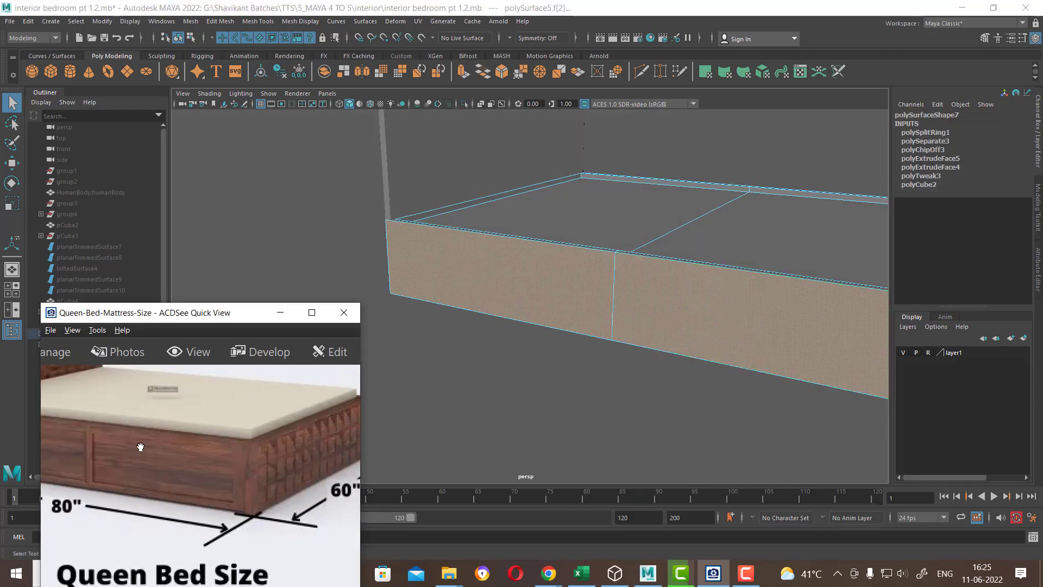
{"action": "right_click", "coordinate": [713, 270], "text": "shift"}
{"action": "left_click", "coordinate": [714, 301]}
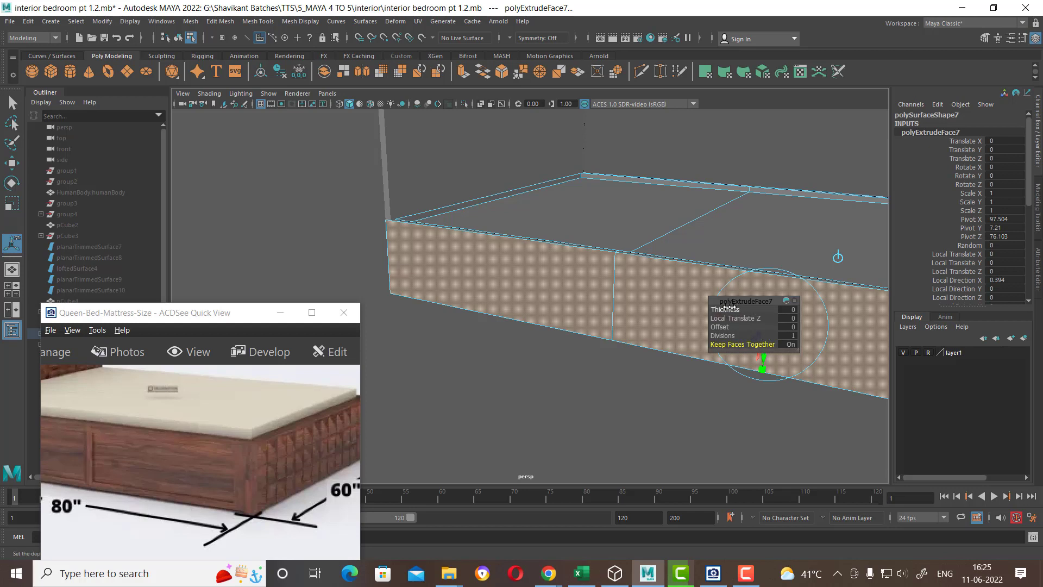
{"action": "left_click_drag", "start_coordinate": [726, 326], "coordinate": [747, 321]}
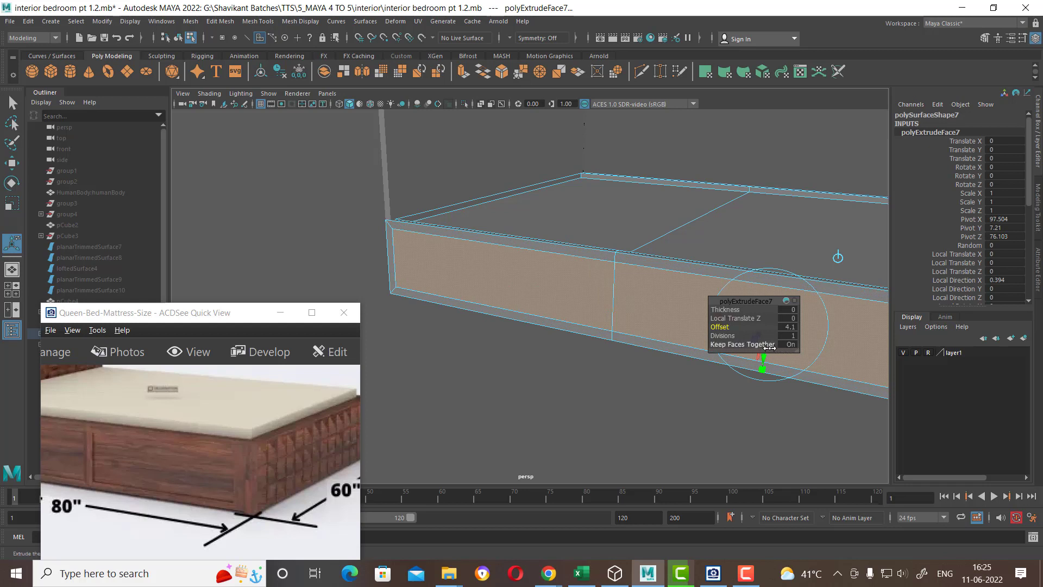
{"action": "left_click_drag", "start_coordinate": [197, 480], "coordinate": [365, 454]}
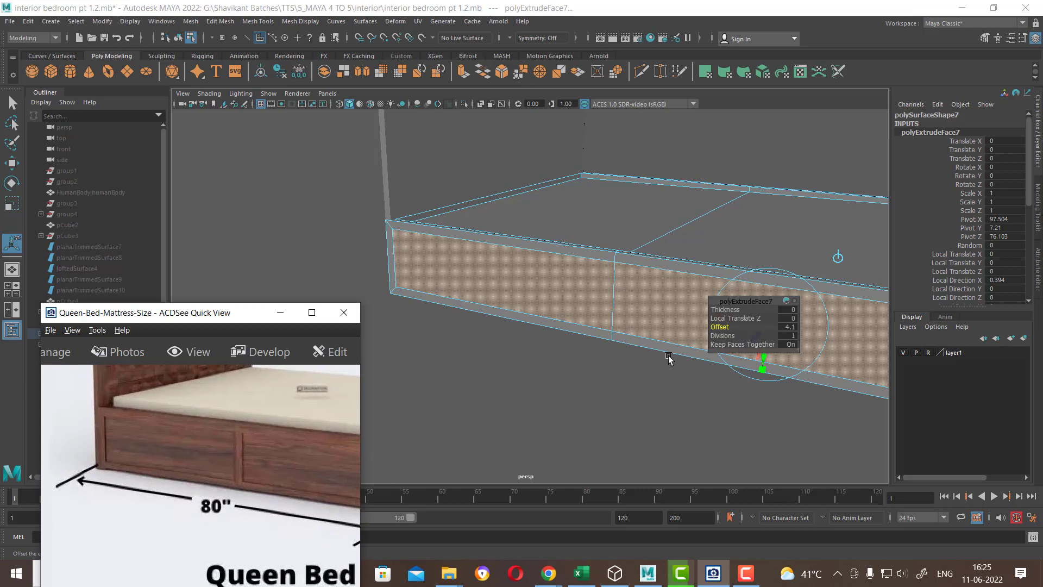
{"action": "left_click", "coordinate": [701, 344]}
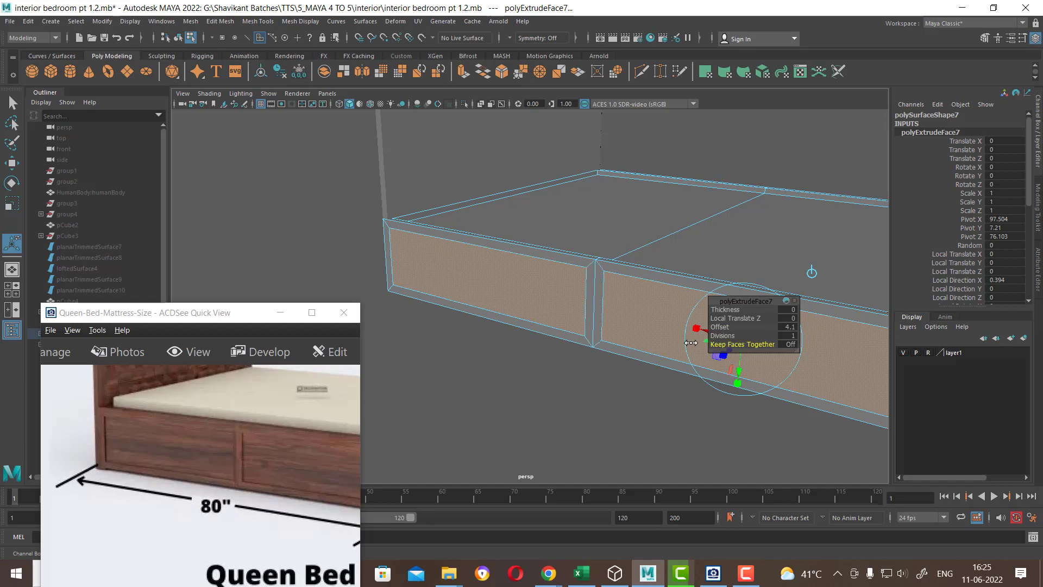
{"action": "mouse_move", "coordinate": [675, 344]}
{"action": "left_mouse_down", "text": "alt"}
{"action": "mouse_move", "coordinate": [619, 344]}
{"action": "mouse_move", "coordinate": [624, 334]}
{"action": "left_mouse_up", "text": "alt"}
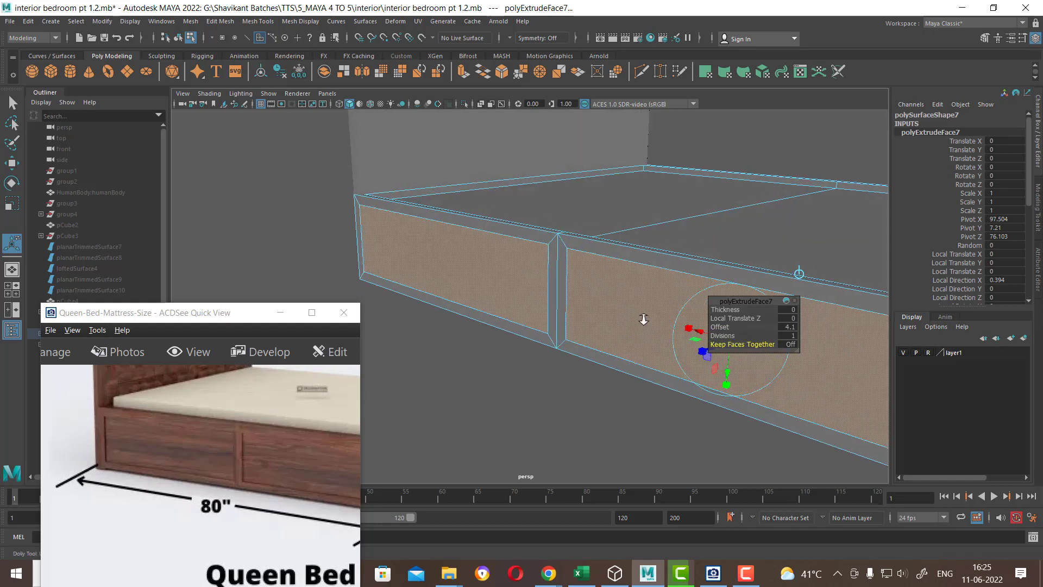
{"action": "right_click_drag", "start_coordinate": [644, 319], "coordinate": [620, 309], "text": "alt"}
{"action": "left_click_drag", "start_coordinate": [620, 309], "coordinate": [617, 303], "text": "alt"}
{"action": "left_click", "coordinate": [575, 240]}
Extrude the inset side panels again at thickness -2.72, then select the bed base
{"action": "right_click_drag", "start_coordinate": [574, 241], "coordinate": [574, 278], "text": "shift"}
{"action": "left_click_drag", "start_coordinate": [568, 321], "coordinate": [674, 345], "text": "alt"}
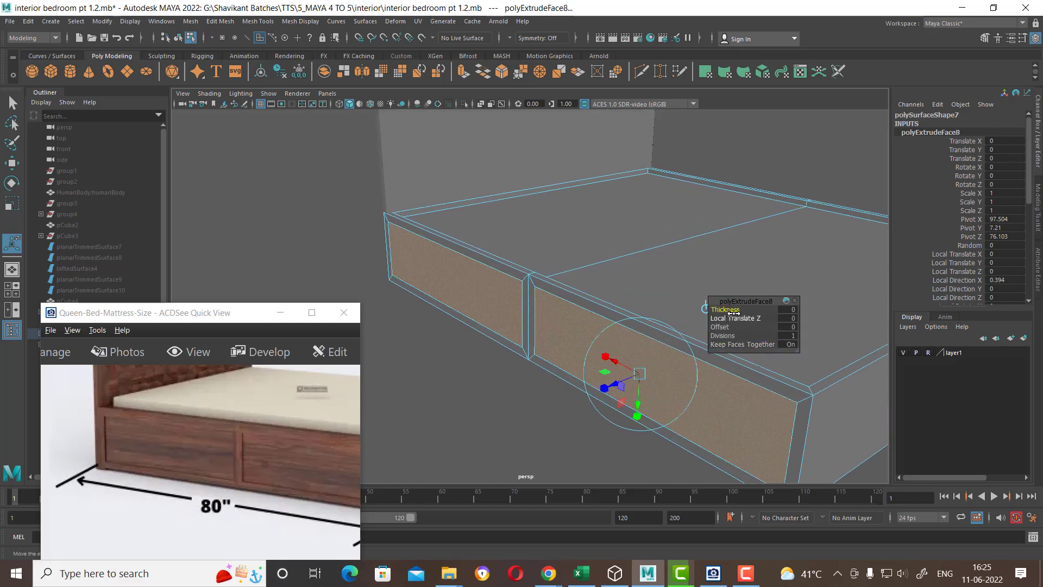
{"action": "left_click_drag", "start_coordinate": [713, 315], "coordinate": [583, 369]}
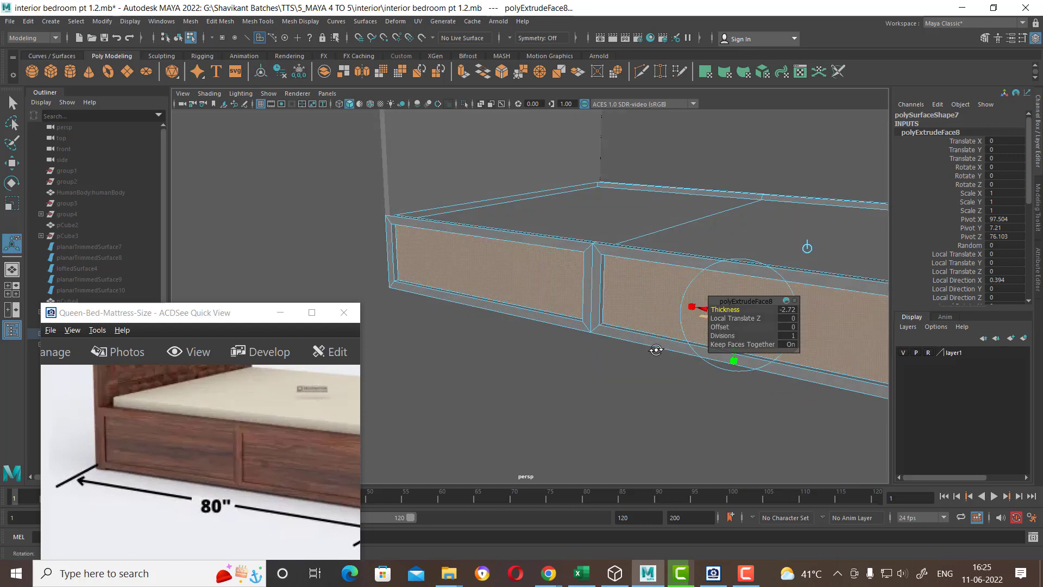
{"action": "mouse_move", "coordinate": [588, 302]}
{"action": "right_mouse_down", "text": "alt"}
{"action": "mouse_move", "coordinate": [625, 348]}
{"action": "mouse_move", "coordinate": [573, 345]}
{"action": "right_mouse_up", "text": "alt"}
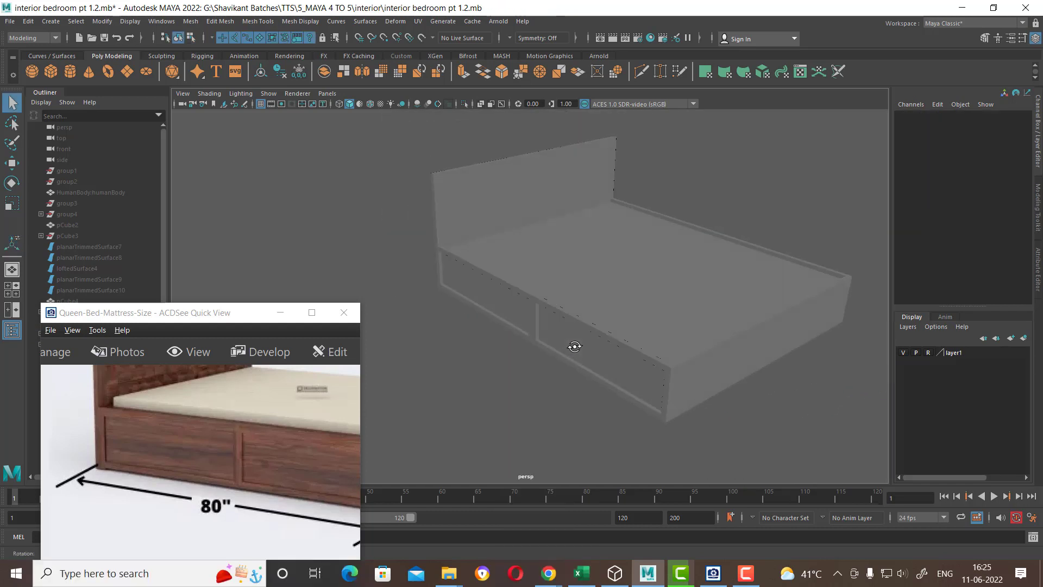
{"action": "left_click_drag", "start_coordinate": [574, 345], "coordinate": [618, 373], "text": "alt"}
{"action": "left_click", "coordinate": [642, 340]}
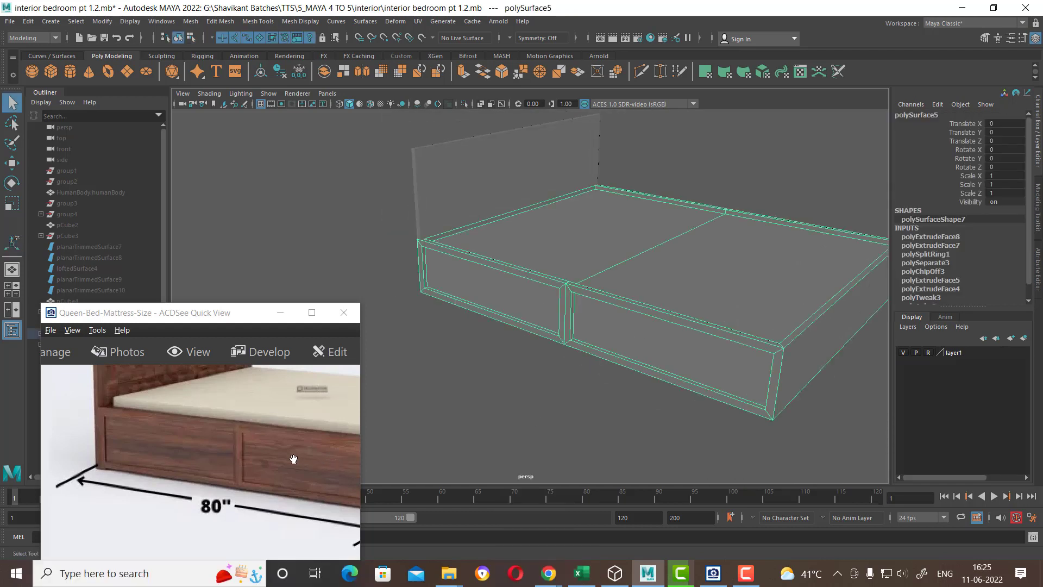
{"action": "scroll", "coordinate": [294, 459], "scroll_direction": "down", "scroll_amount": 3}
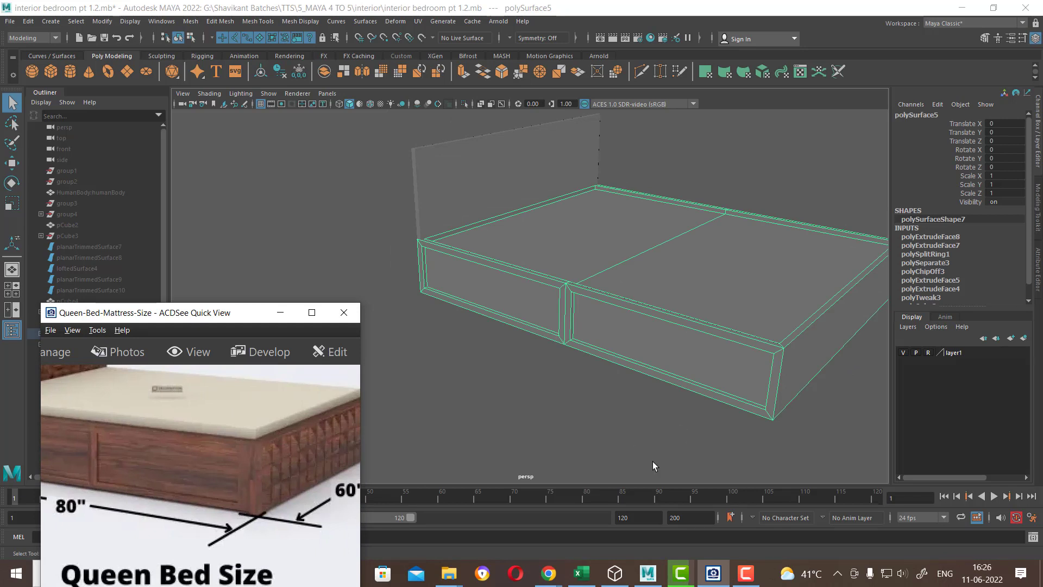
{"action": "left_click_drag", "start_coordinate": [783, 375], "coordinate": [781, 378], "text": "alt"}
{"action": "left_click_drag", "start_coordinate": [287, 465], "coordinate": [169, 434]}
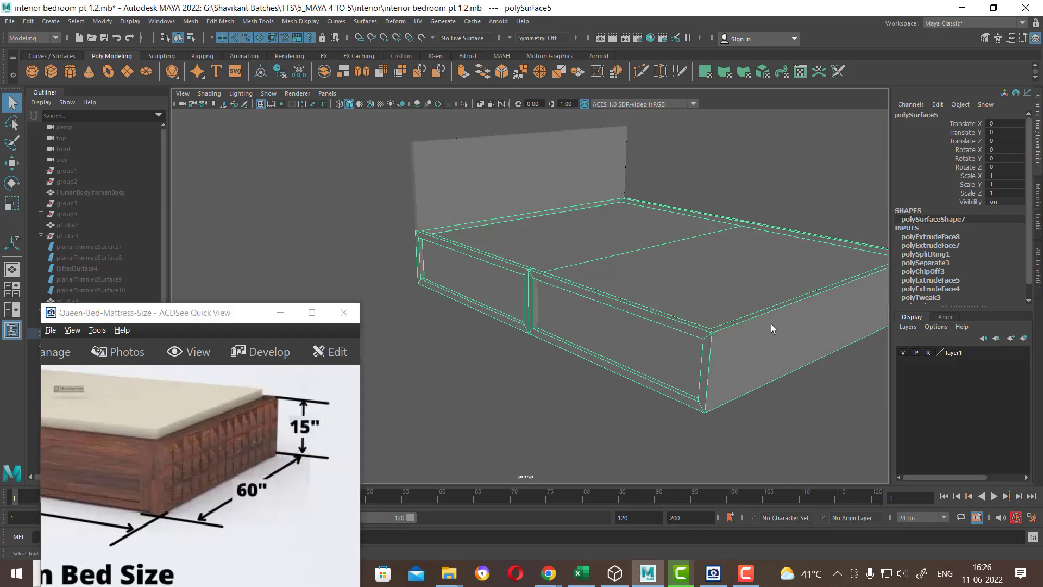
Extrude the bed base's foot-end face with a 2.92 offset to frame a border
{"action": "right_click_drag", "start_coordinate": [773, 277], "coordinate": [775, 315]}
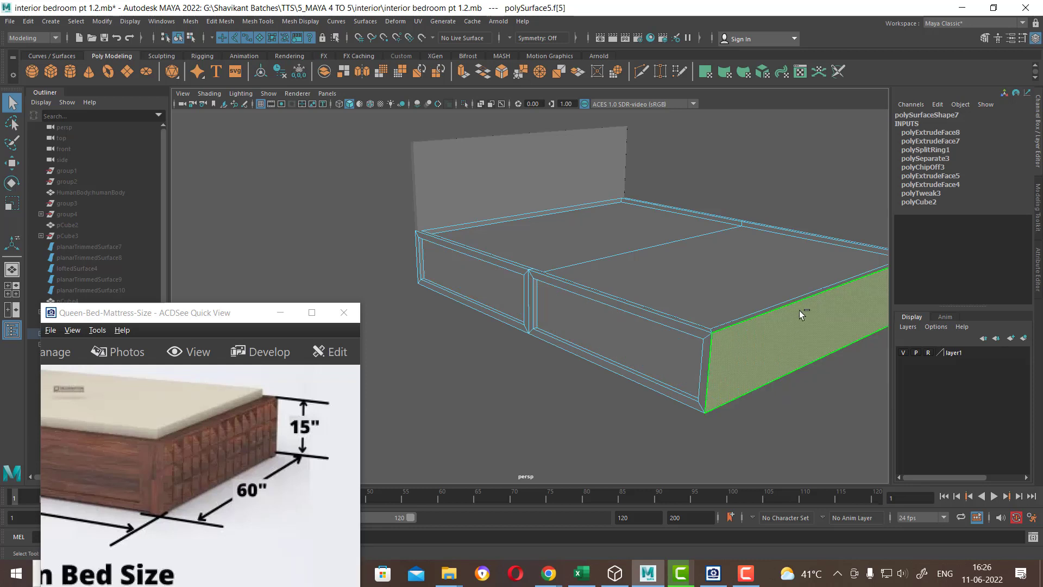
{"action": "right_click_drag", "start_coordinate": [800, 311], "coordinate": [772, 298], "text": "shift"}
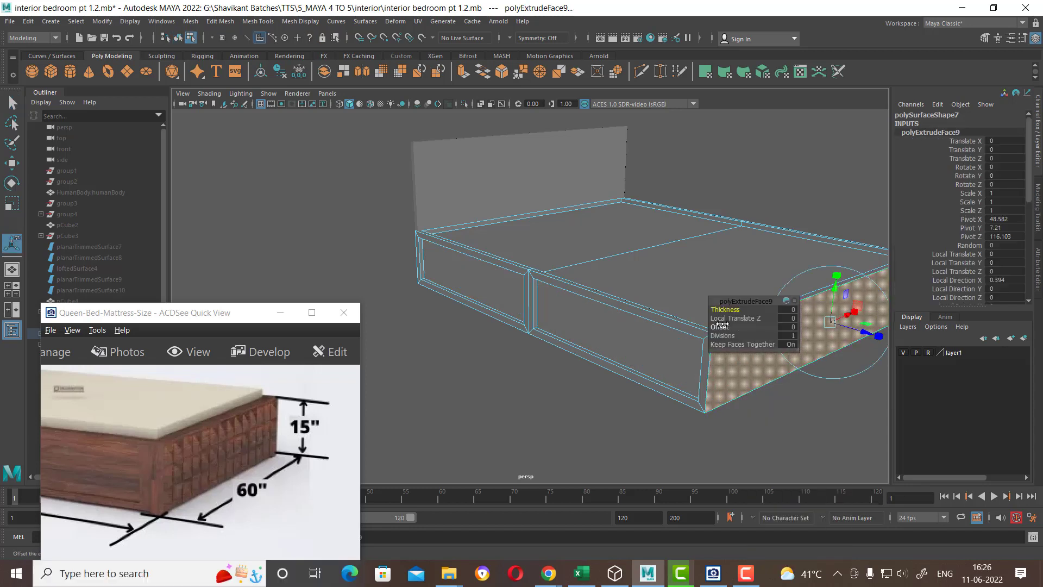
{"action": "left_click_drag", "start_coordinate": [720, 325], "coordinate": [880, 292]}
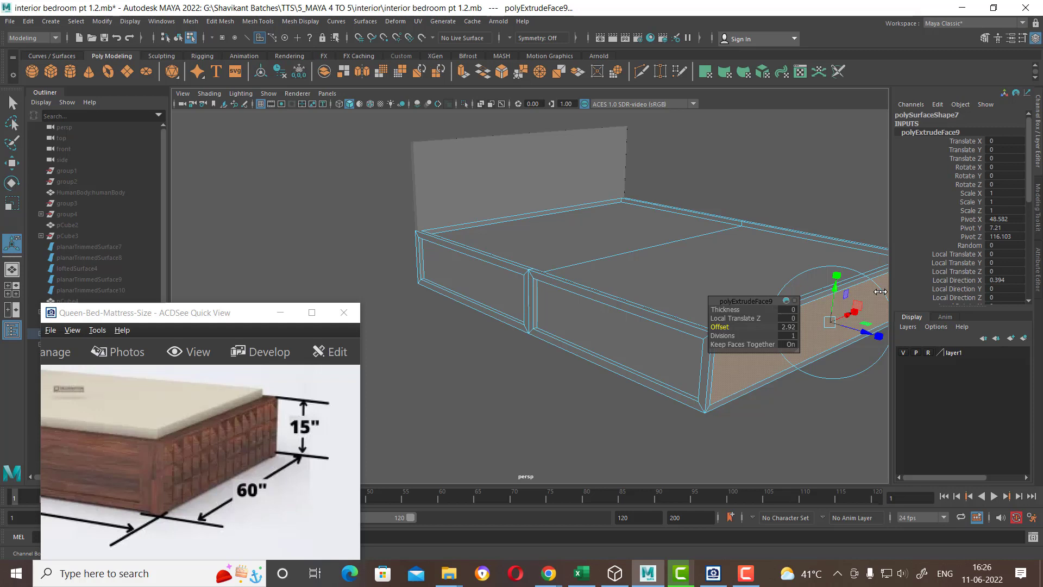
{"action": "left_click_drag", "start_coordinate": [667, 383], "coordinate": [547, 328], "text": "alt"}
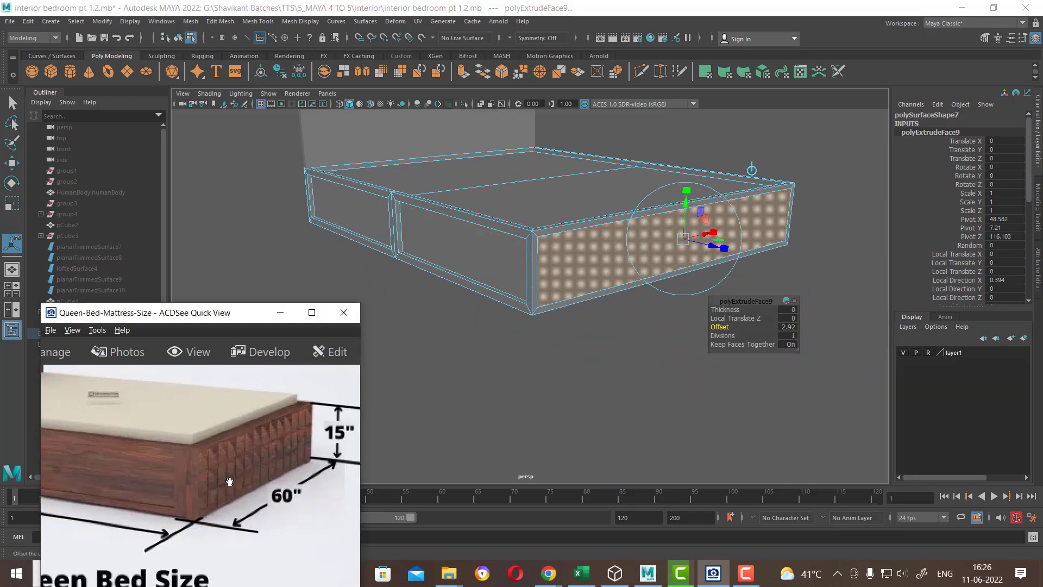
Zoom in and out on the queen bed reference photo in ACDSee, then minimize it
{"action": "left_click", "coordinate": [318, 317]}
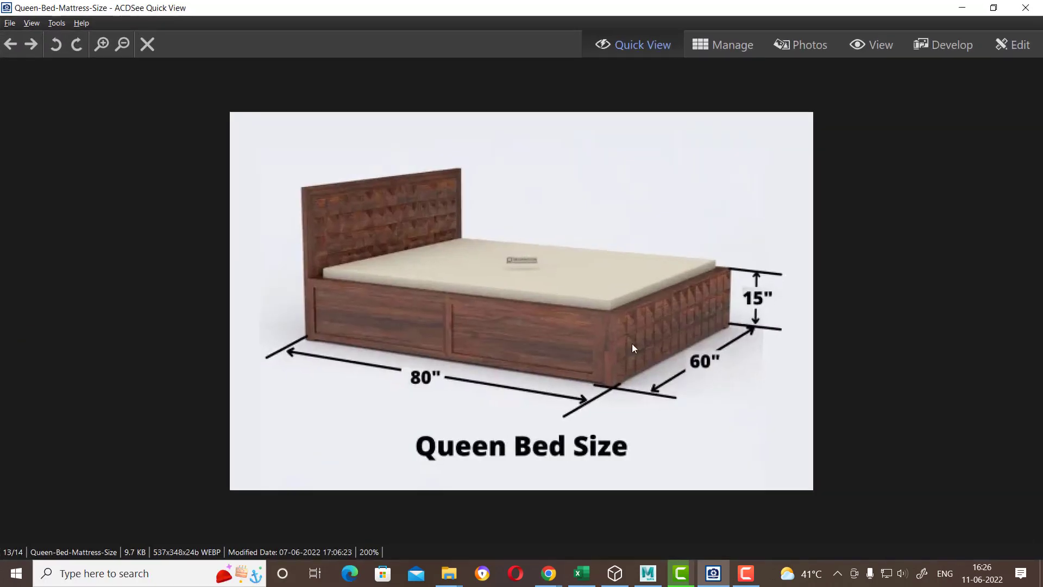
{"action": "scroll", "coordinate": [715, 344], "scroll_direction": "up", "scroll_amount": 5, "text": "ctrl"}
{"action": "scroll", "coordinate": [761, 367], "scroll_direction": "down", "scroll_amount": 2, "text": "ctrl"}
{"action": "scroll", "coordinate": [764, 328], "scroll_direction": "down", "scroll_amount": 1, "text": "ctrl"}
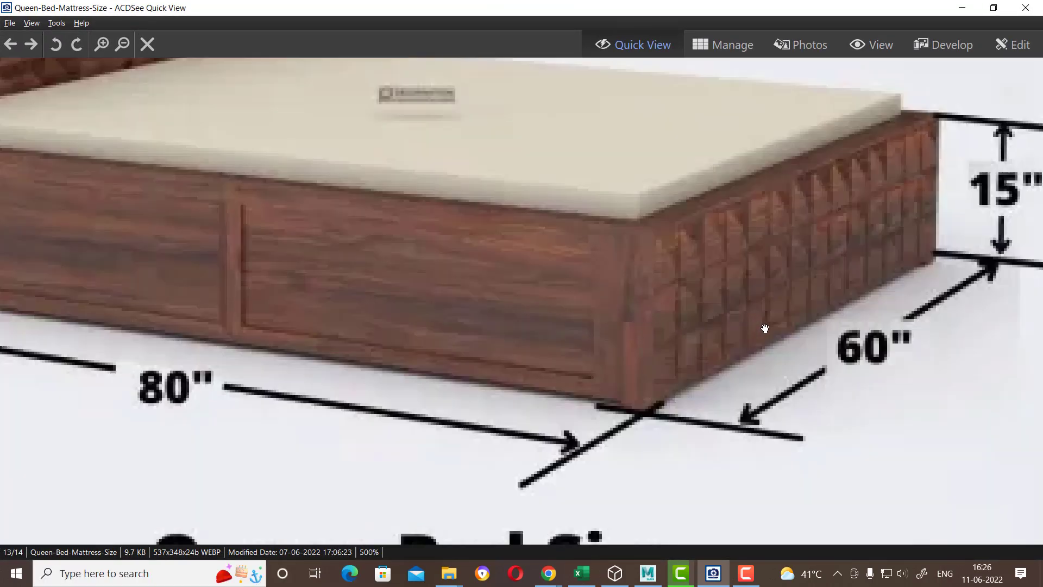
{"action": "scroll", "coordinate": [764, 328], "scroll_direction": "down", "scroll_amount": 1, "text": "ctrl"}
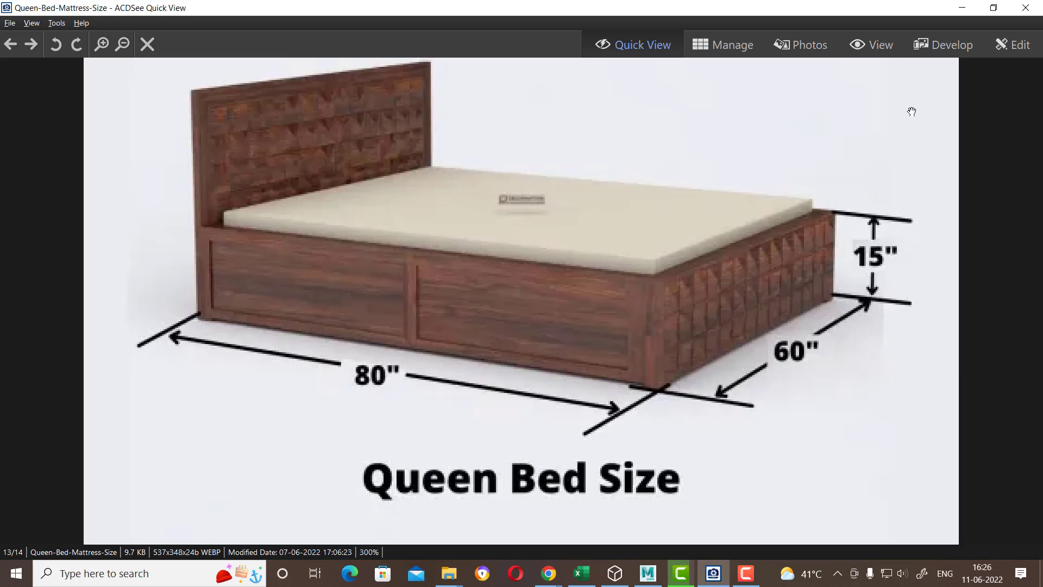
{"action": "left_click", "coordinate": [970, 9]}
Extract the bed base's long side face as polySurface8, hide the rest, and centre its pivot
{"action": "left_click_drag", "start_coordinate": [647, 261], "coordinate": [589, 270], "text": "alt"}
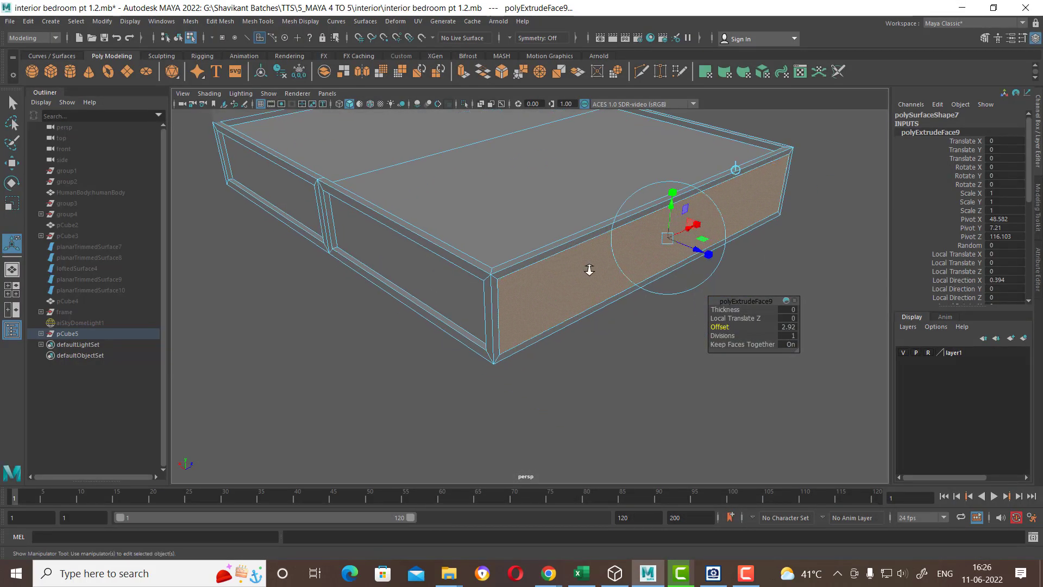
{"action": "scroll", "coordinate": [614, 296], "scroll_direction": "up", "scroll_amount": 3}
{"action": "right_click", "coordinate": [626, 220], "text": "shift"}
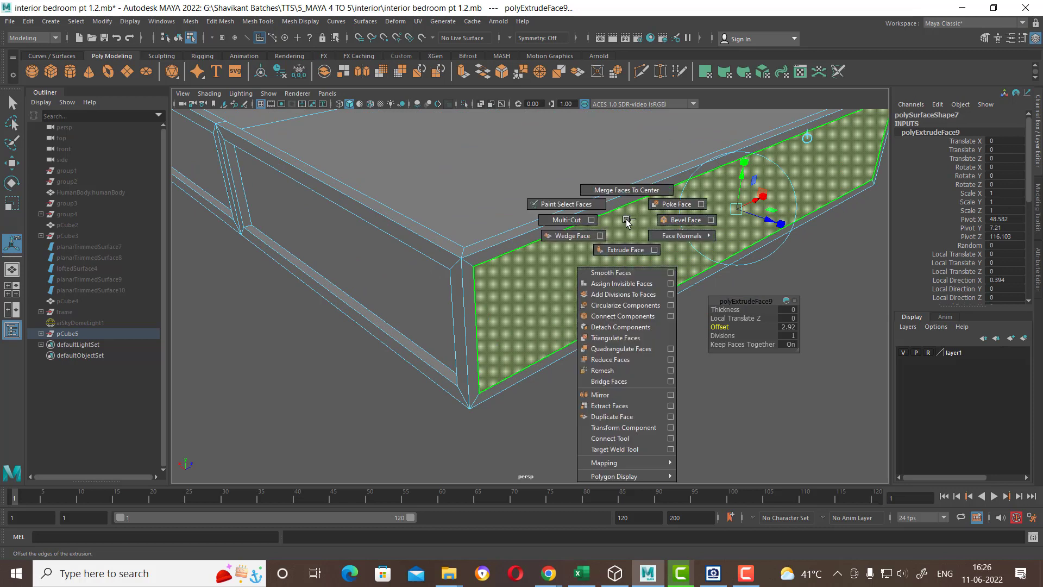
{"action": "left_click", "coordinate": [623, 406]}
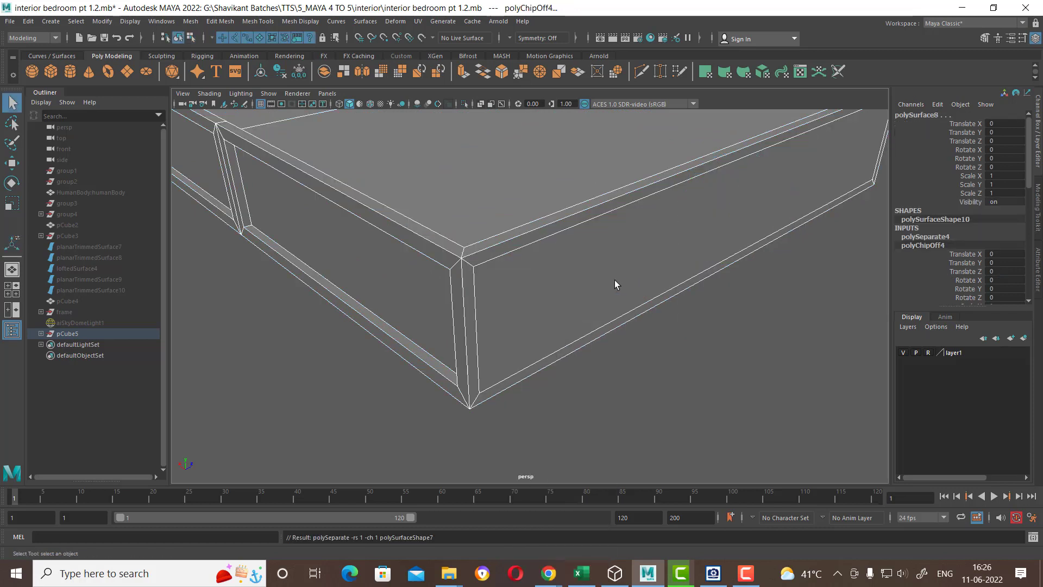
{"action": "key", "text": "alt+h"}
{"action": "mouse_move", "coordinate": [618, 351]}
{"action": "left_mouse_down", "text": "alt"}
{"action": "mouse_move", "coordinate": [601, 314]}
{"action": "mouse_move", "coordinate": [710, 338]}
{"action": "mouse_move", "coordinate": [759, 312]}
{"action": "mouse_move", "coordinate": [603, 319]}
{"action": "left_mouse_up", "text": "alt"}
{"action": "right_click_drag", "start_coordinate": [589, 266], "coordinate": [589, 235]}
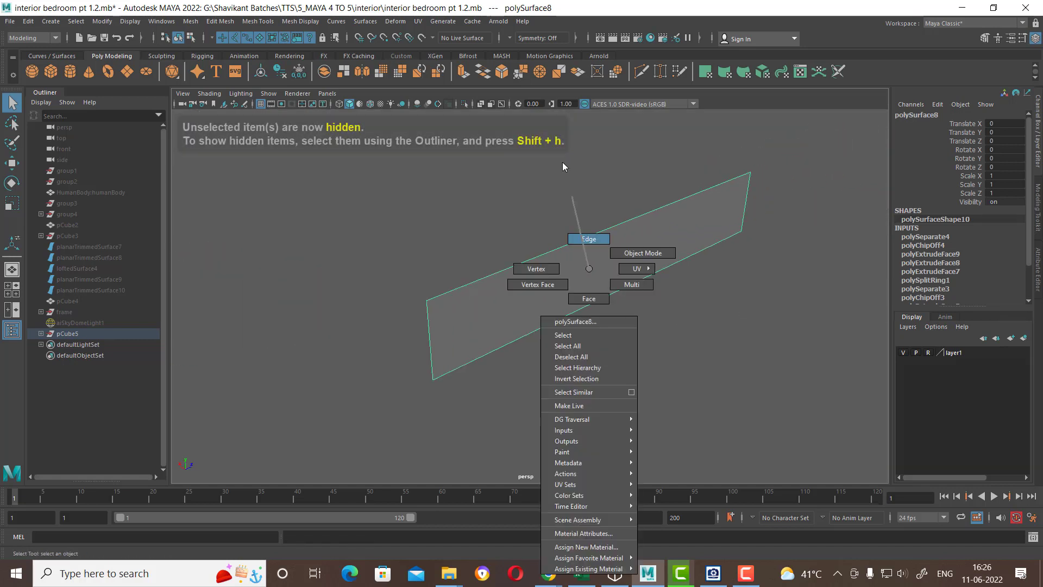
{"action": "right_click_drag", "start_coordinate": [635, 294], "coordinate": [605, 251]}
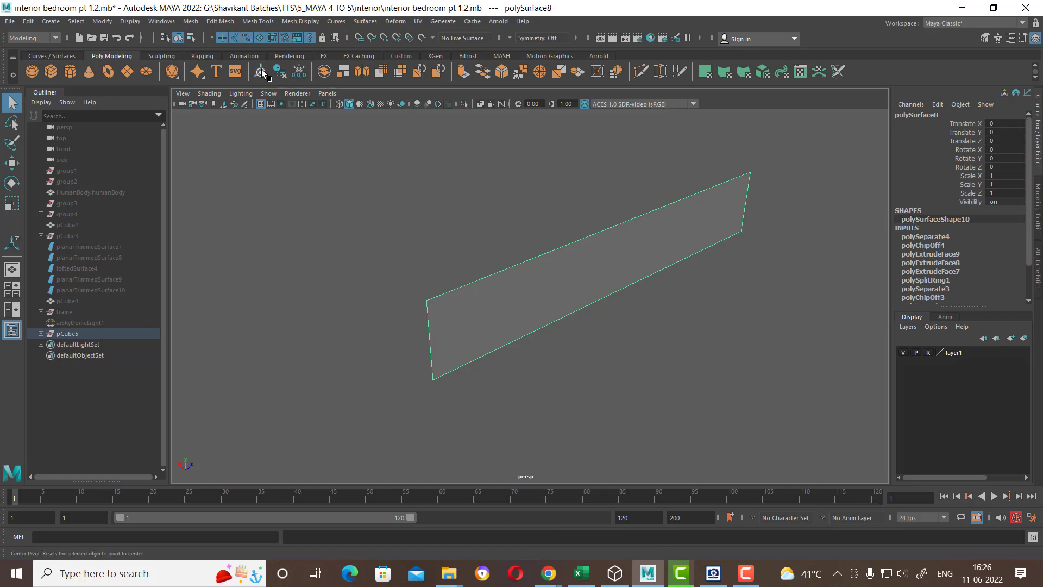
{"action": "left_click", "coordinate": [262, 73]}
{"action": "key", "text": "w"}
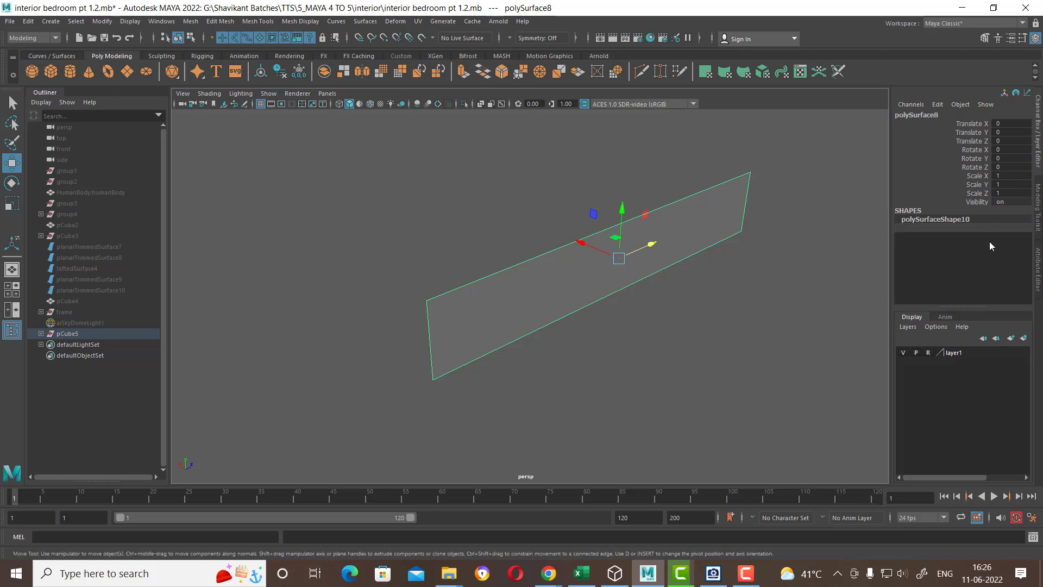
Freeze the panel's transforms, try inserting 14 multiple edge loops, then undo them
{"action": "left_click", "coordinate": [299, 71]}
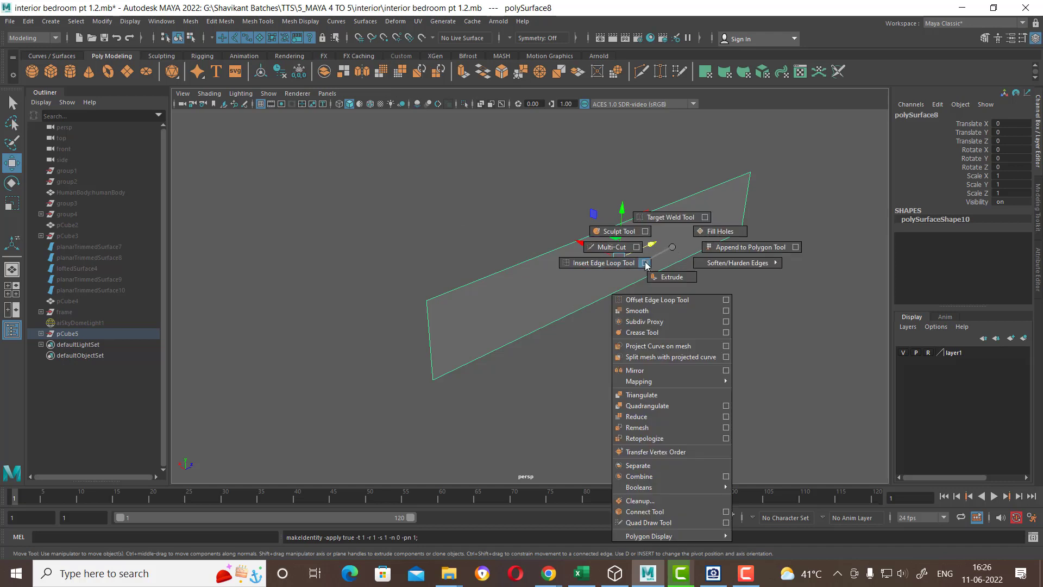
{"action": "right_click_drag", "start_coordinate": [672, 249], "coordinate": [593, 264], "text": "shift"}
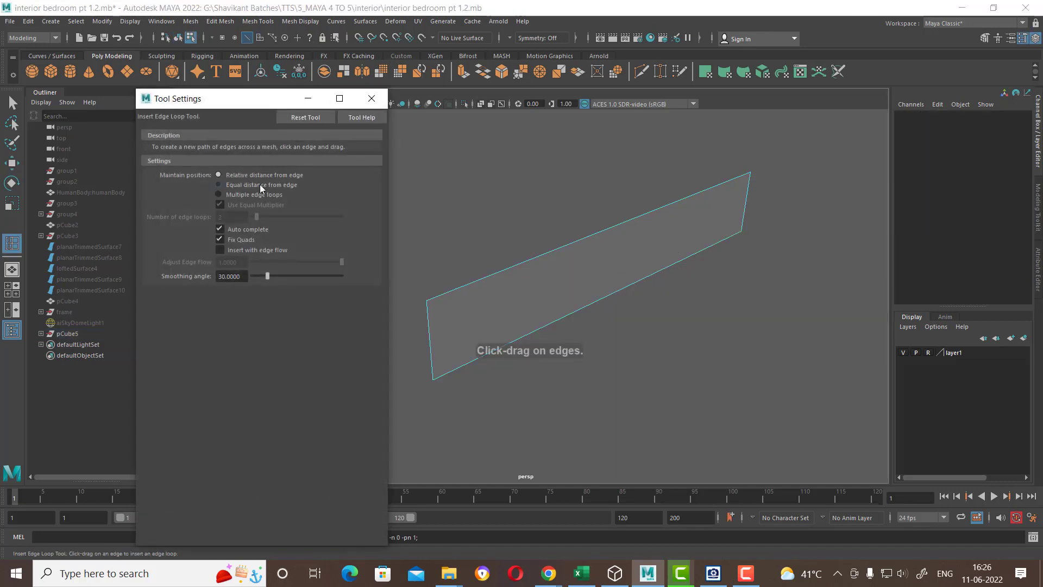
{"action": "left_click", "coordinate": [256, 195]}
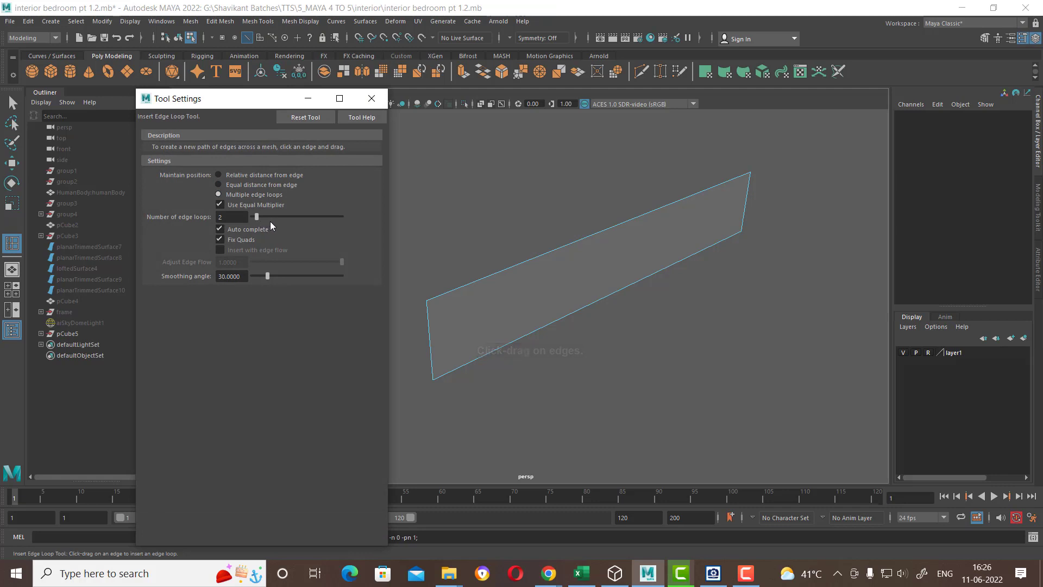
{"action": "left_click_drag", "start_coordinate": [332, 220], "coordinate": [325, 222]}
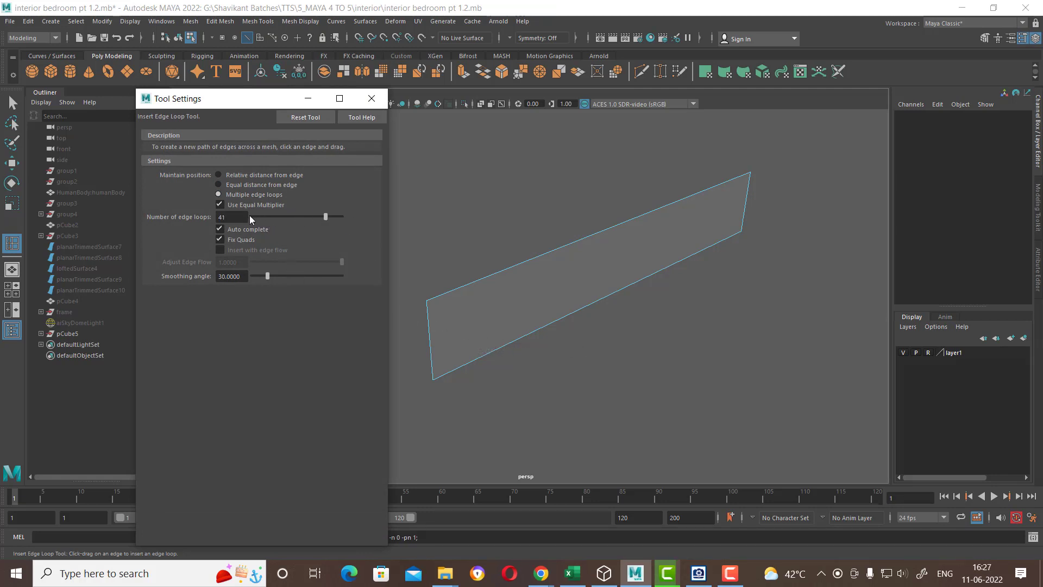
{"action": "left_click", "coordinate": [699, 574]}
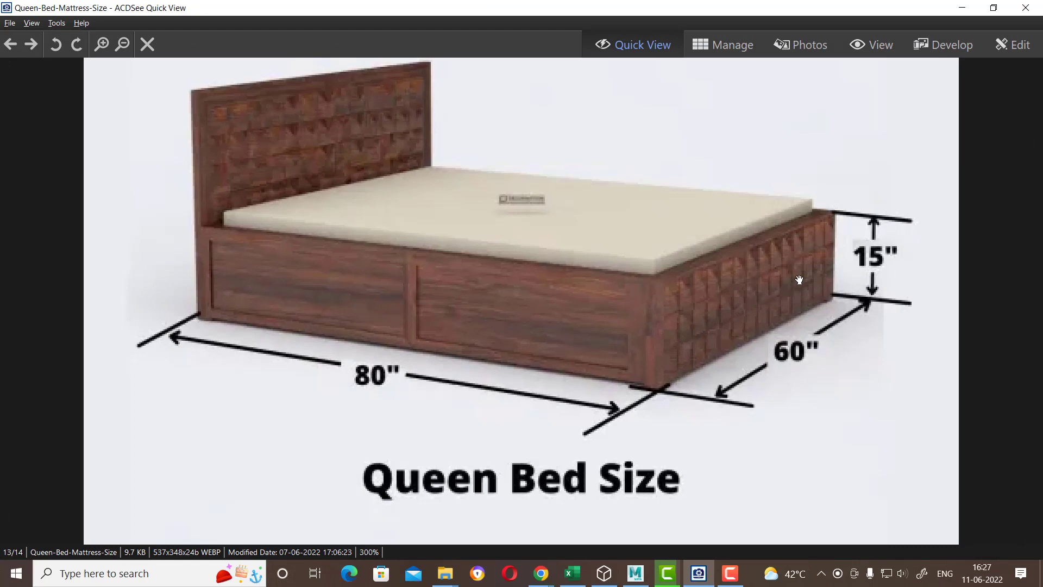
{"action": "left_click", "coordinate": [965, 6]}
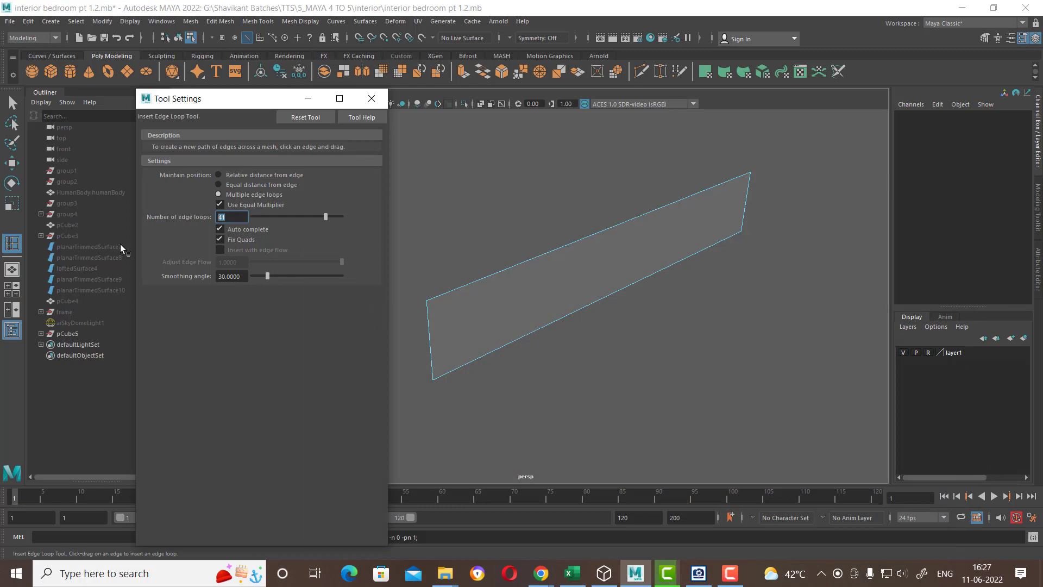
{"action": "type", "text": "14"}
{"action": "left_click", "coordinate": [495, 274]}
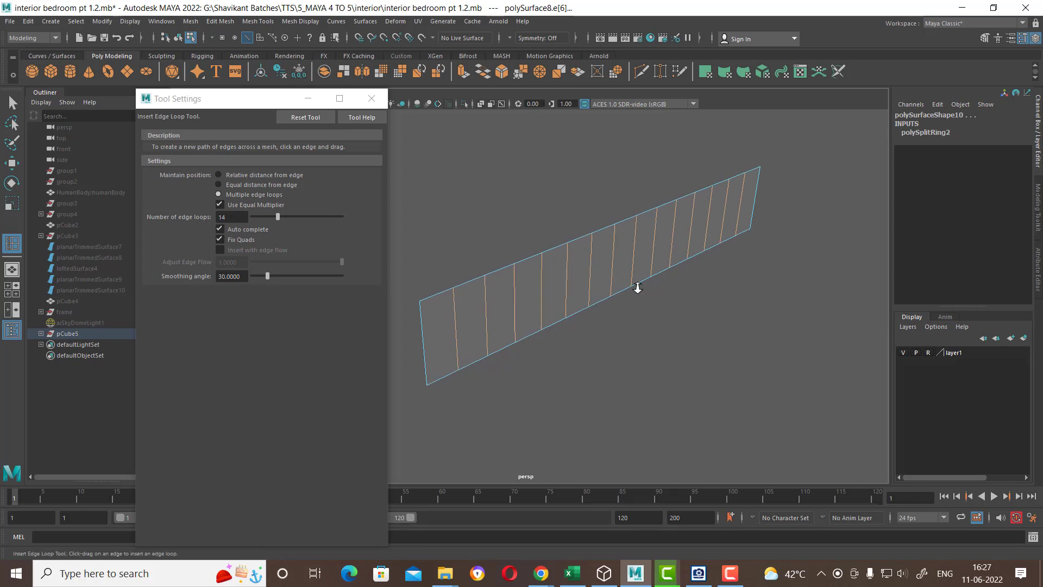
{"action": "key", "text": "ctrl+z"}
Insert 13 vertical edge loops across the side panel
{"action": "double_click", "coordinate": [238, 218]}
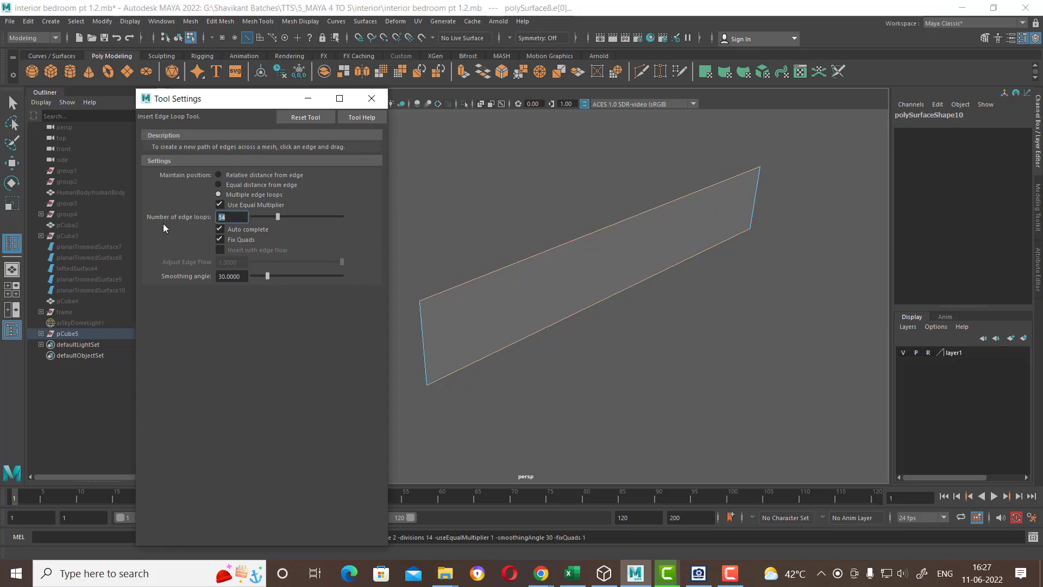
{"action": "type", "text": "13"}
{"action": "key", "text": "Return"}
{"action": "left_click", "coordinate": [518, 263]}
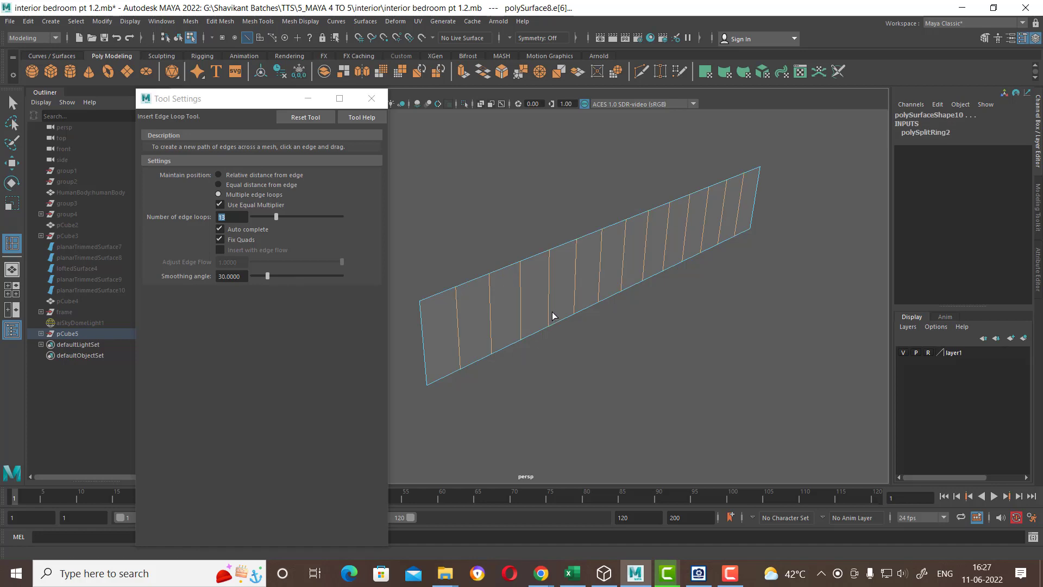
{"action": "left_click_drag", "start_coordinate": [552, 314], "coordinate": [559, 306], "text": "alt"}
Add 2 horizontal edge loops along the panel's length
{"action": "left_click", "coordinate": [699, 574]}
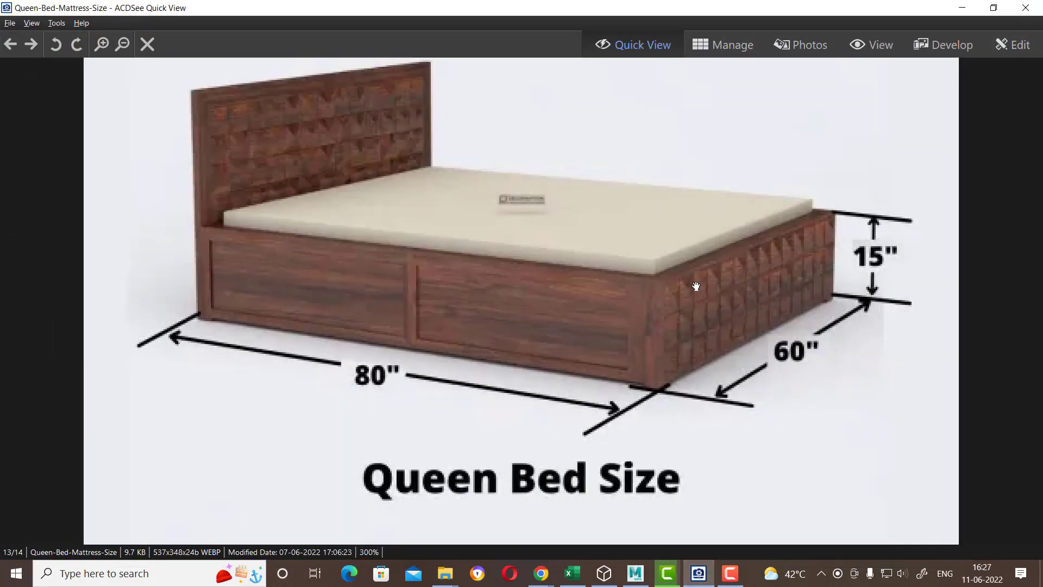
{"action": "left_click", "coordinate": [963, 8]}
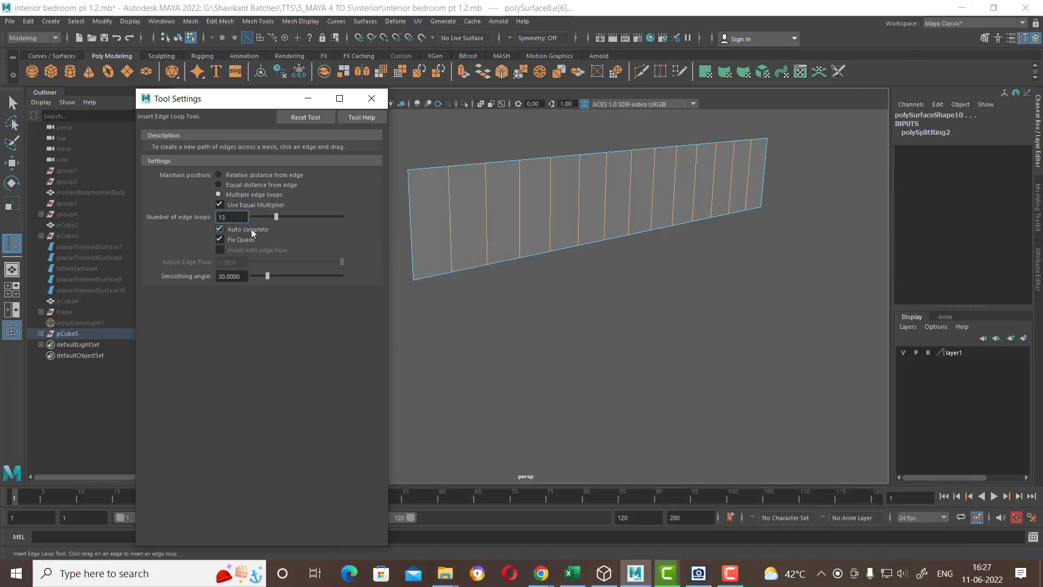
{"action": "type", "text": "2"}
{"action": "key", "text": "Return"}
{"action": "left_click", "coordinate": [449, 220]}
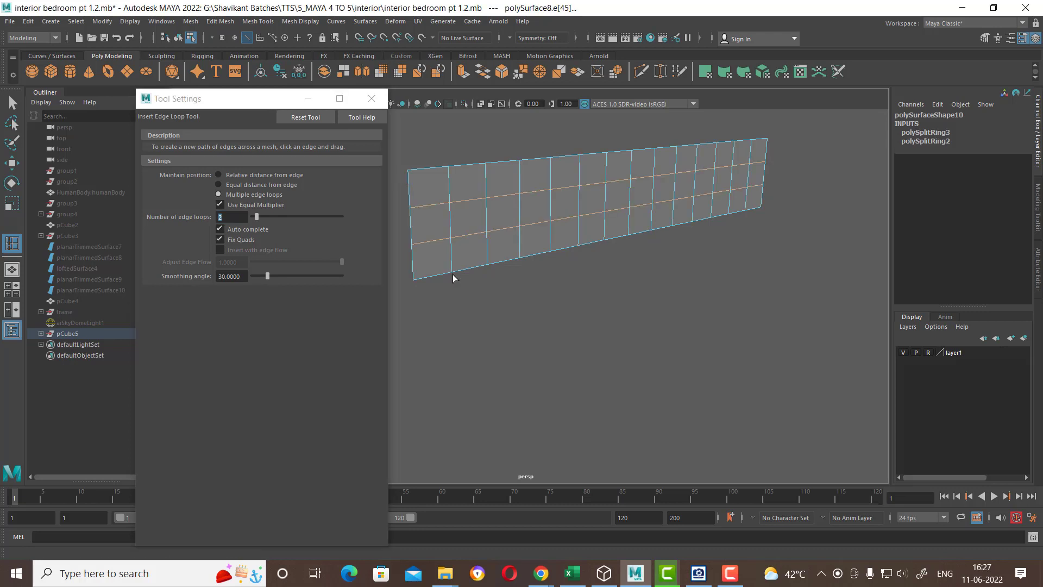
{"action": "left_click_drag", "start_coordinate": [490, 290], "coordinate": [683, 307], "text": "alt"}
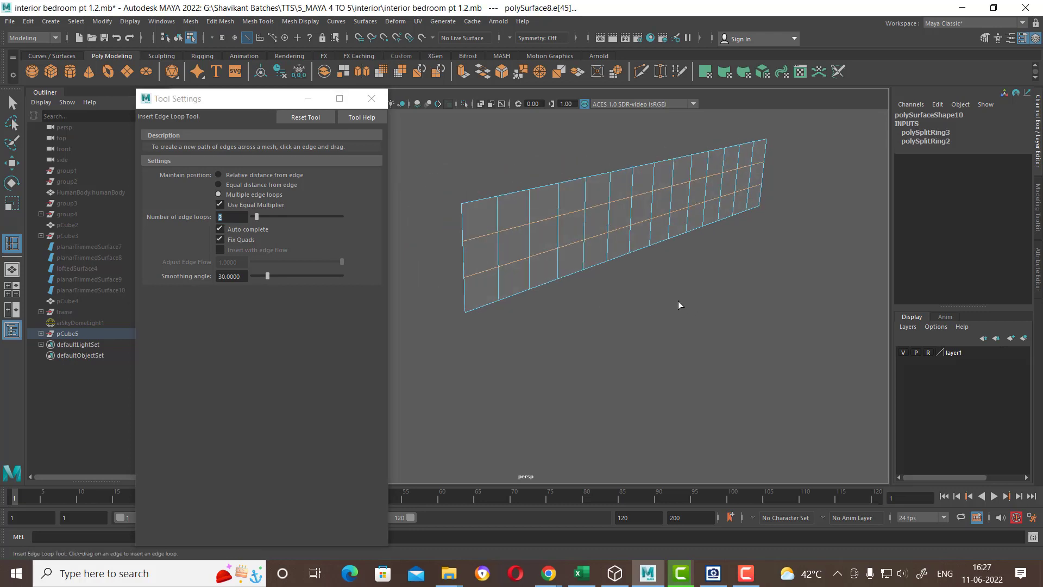
{"action": "key", "text": "w"}
{"action": "right_click_drag", "start_coordinate": [631, 193], "coordinate": [795, 169]}
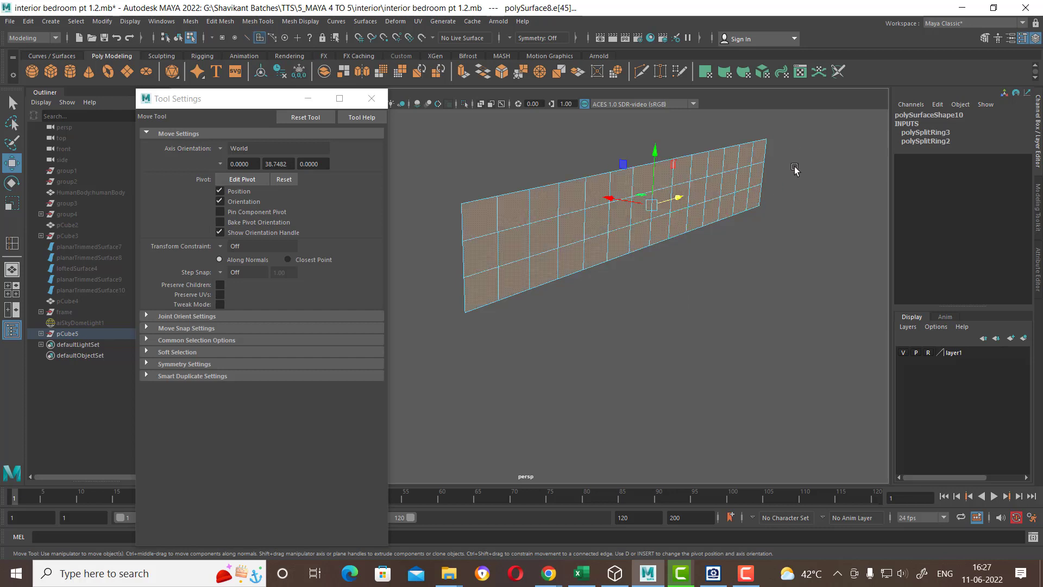
Select all of the panel's faces and apply Edit Mesh > Poke
{"action": "left_click", "coordinate": [815, 135]}
{"action": "left_click_drag", "start_coordinate": [818, 120], "coordinate": [423, 389]}
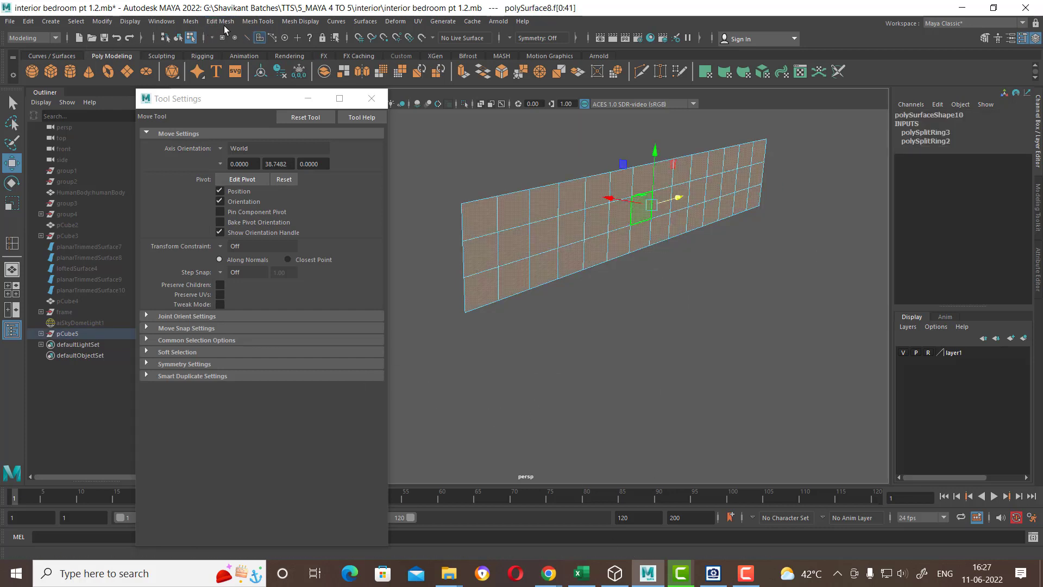
{"action": "left_click", "coordinate": [372, 98]}
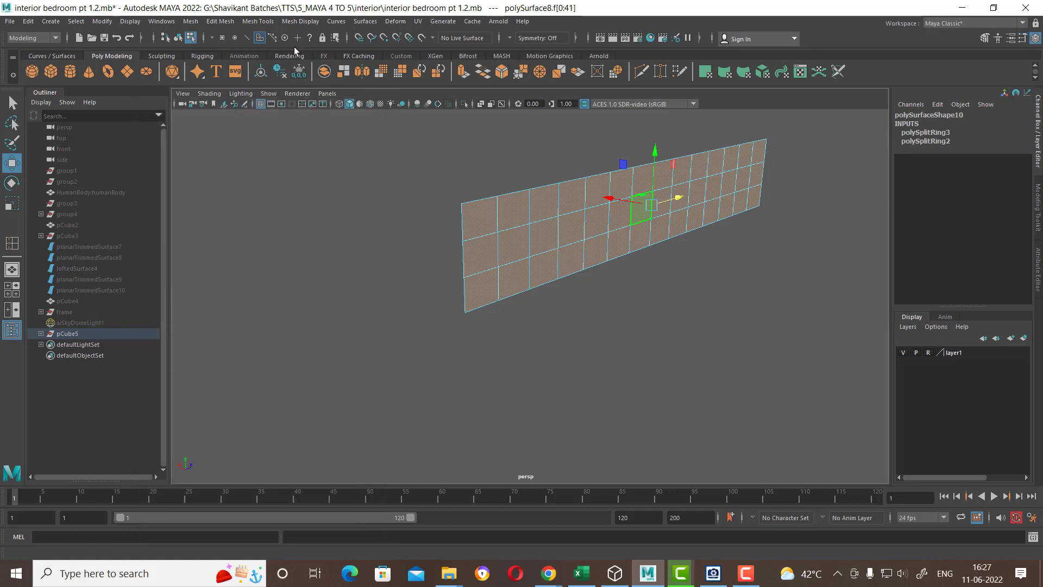
{"action": "left_click", "coordinate": [268, 24]}
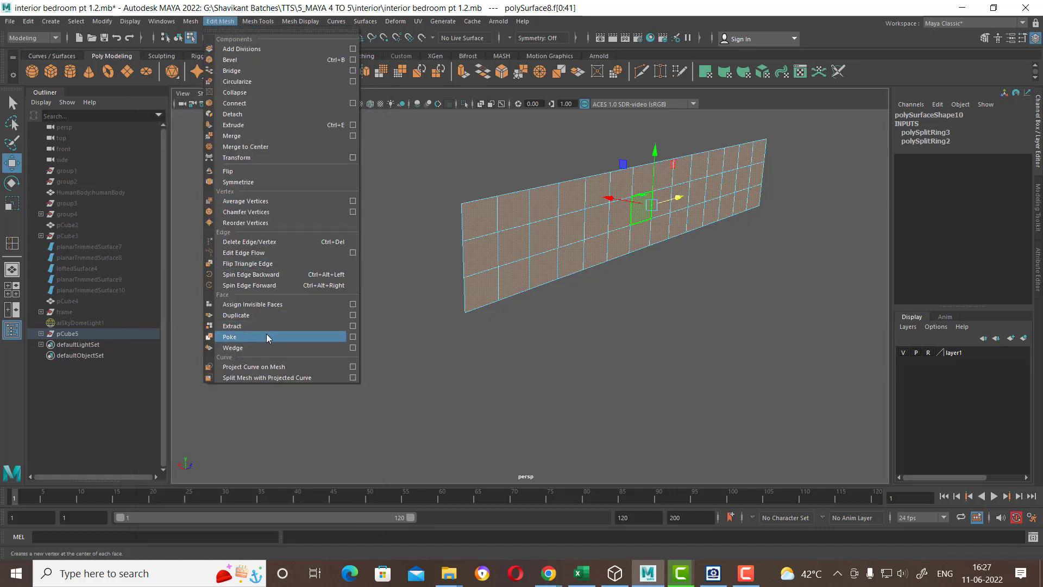
{"action": "left_click", "coordinate": [266, 335]}
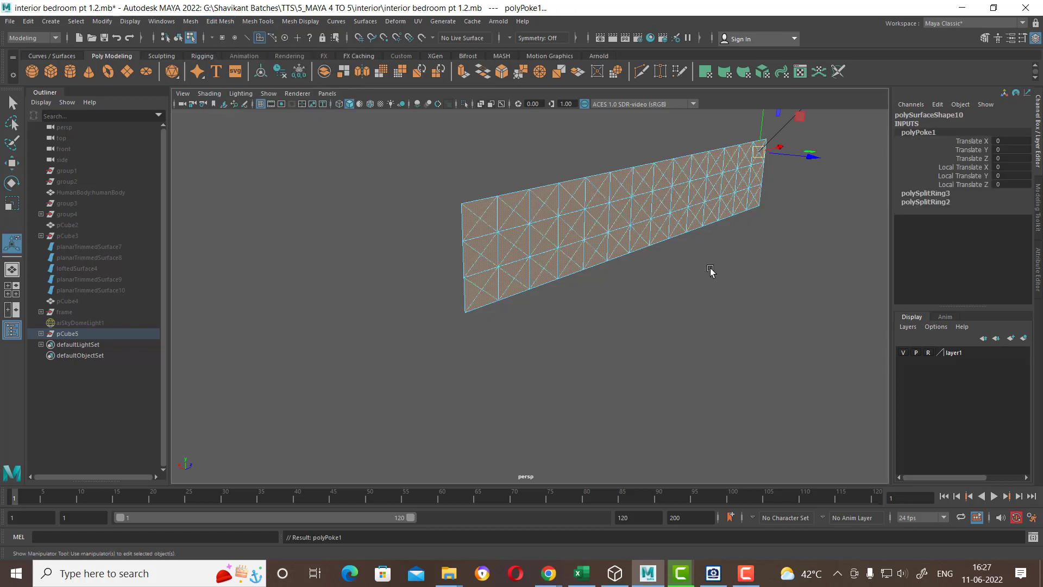
Push the poked centre points outward by 1.081 in local Z to raise the studs
{"action": "middle_click_drag", "start_coordinate": [728, 268], "coordinate": [703, 294], "text": "alt"}
{"action": "mouse_move", "coordinate": [703, 294]}
{"action": "left_mouse_down", "text": "alt"}
{"action": "mouse_move", "coordinate": [771, 226]}
{"action": "mouse_move", "coordinate": [777, 202]}
{"action": "mouse_move", "coordinate": [768, 198]}
{"action": "mouse_move", "coordinate": [683, 256]}
{"action": "mouse_move", "coordinate": [573, 261]}
{"action": "mouse_move", "coordinate": [488, 301]}
{"action": "mouse_move", "coordinate": [554, 319]}
{"action": "left_mouse_up", "text": "alt"}
{"action": "right_click_drag", "start_coordinate": [554, 319], "coordinate": [599, 357], "text": "alt"}
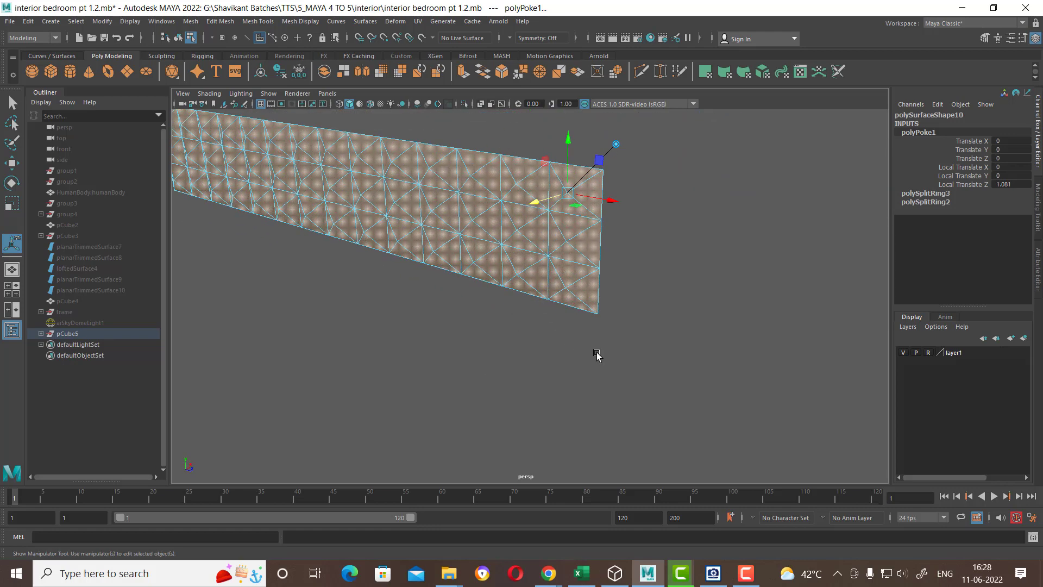
{"action": "mouse_move", "coordinate": [598, 357]}
{"action": "left_mouse_down", "text": "alt"}
{"action": "mouse_move", "coordinate": [492, 326]}
{"action": "mouse_move", "coordinate": [586, 356]}
{"action": "mouse_move", "coordinate": [719, 305]}
{"action": "left_mouse_up", "text": "alt"}
{"action": "right_click_drag", "start_coordinate": [719, 305], "coordinate": [725, 328], "text": "alt"}
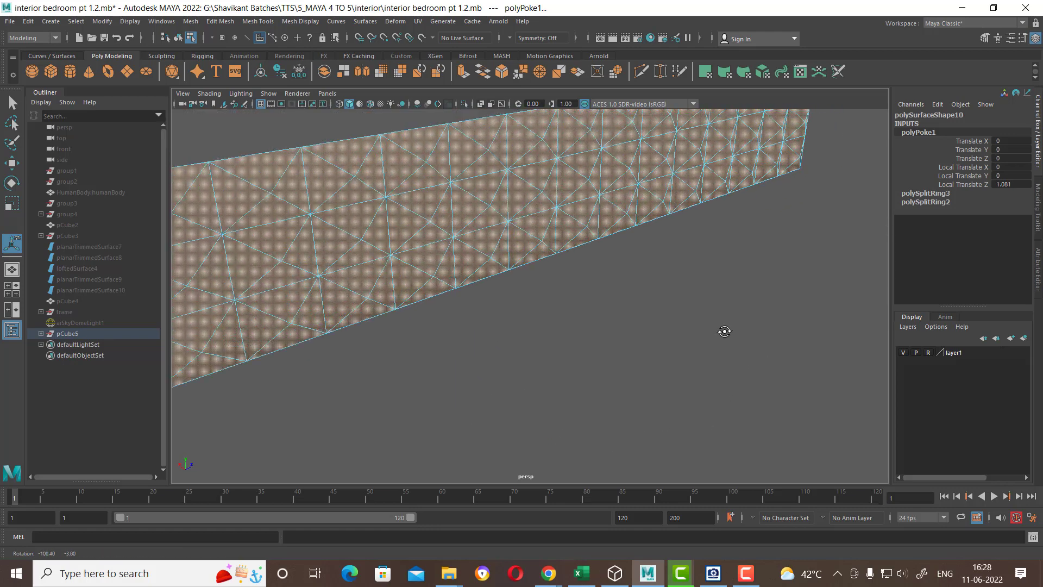
{"action": "key", "text": "q"}
{"action": "left_click", "coordinate": [660, 288]}
{"action": "right_click_drag", "start_coordinate": [661, 288], "coordinate": [592, 298], "text": "alt"}
{"action": "left_click_drag", "start_coordinate": [592, 299], "coordinate": [617, 310], "text": "alt"}
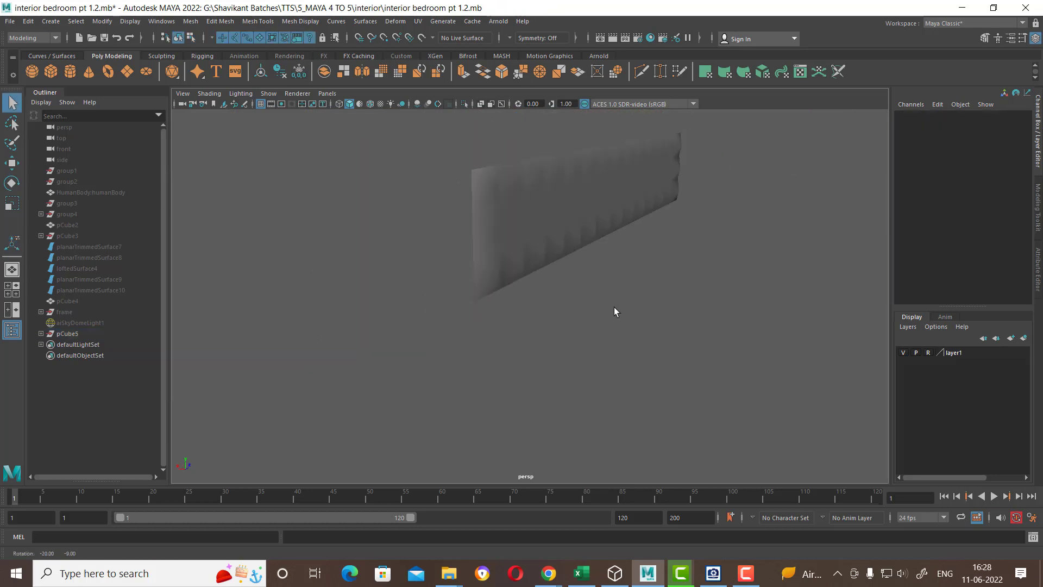
{"action": "left_click", "coordinate": [657, 263]}
Apply Harden Edge to the studded side panel so its pyramids get crisp facets
{"action": "mouse_move", "coordinate": [657, 263]}
{"action": "left_mouse_down", "text": "alt"}
{"action": "mouse_move", "coordinate": [552, 243]}
{"action": "mouse_move", "coordinate": [559, 270]}
{"action": "mouse_move", "coordinate": [508, 221]}
{"action": "mouse_move", "coordinate": [582, 372]}
{"action": "mouse_move", "coordinate": [625, 396]}
{"action": "mouse_move", "coordinate": [638, 326]}
{"action": "mouse_move", "coordinate": [661, 376]}
{"action": "mouse_move", "coordinate": [655, 354]}
{"action": "left_mouse_up", "text": "alt"}
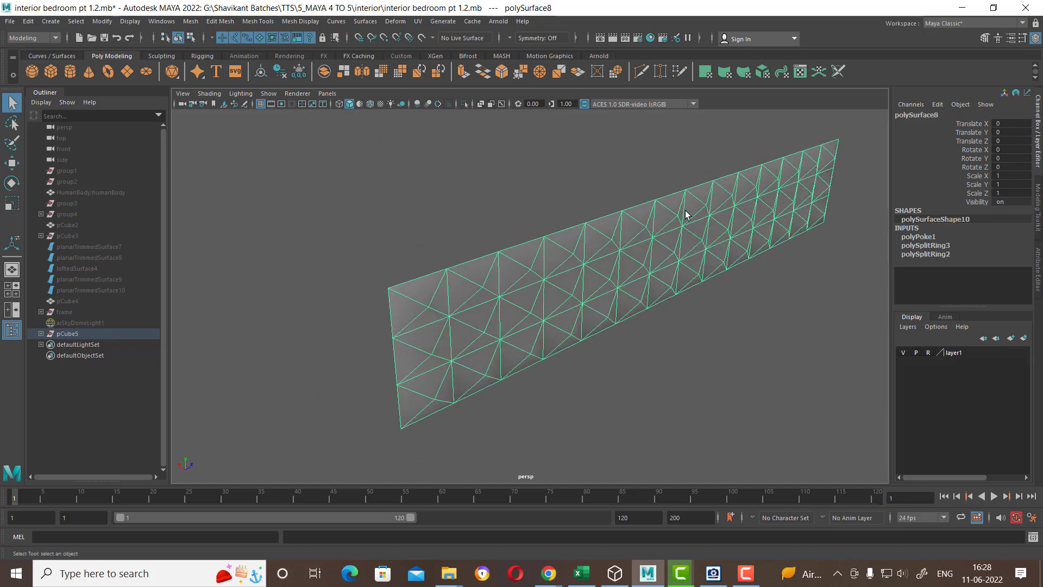
{"action": "right_click_drag", "start_coordinate": [570, 264], "coordinate": [564, 233]}
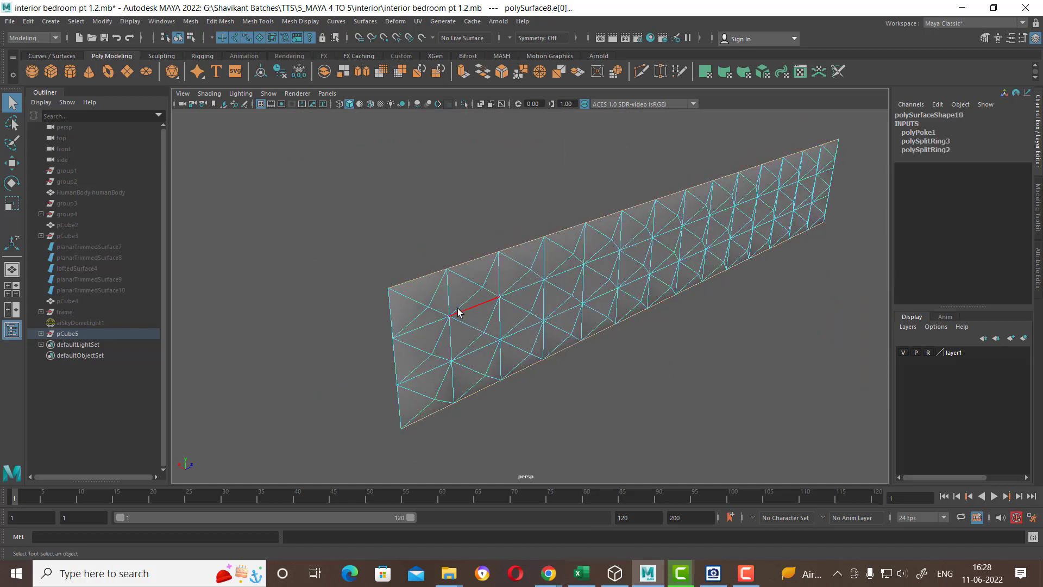
{"action": "double_click", "coordinate": [435, 296]}
{"action": "mouse_move", "coordinate": [522, 298]}
{"action": "left_mouse_down", "text": "alt"}
{"action": "mouse_move", "coordinate": [435, 291]}
{"action": "mouse_move", "coordinate": [401, 258]}
{"action": "mouse_move", "coordinate": [466, 240]}
{"action": "left_mouse_up", "text": "alt"}
{"action": "mouse_move", "coordinate": [466, 240]}
{"action": "right_mouse_down"}
{"action": "mouse_move", "coordinate": [418, 251]}
{"action": "mouse_move", "coordinate": [487, 266]}
{"action": "right_mouse_up"}
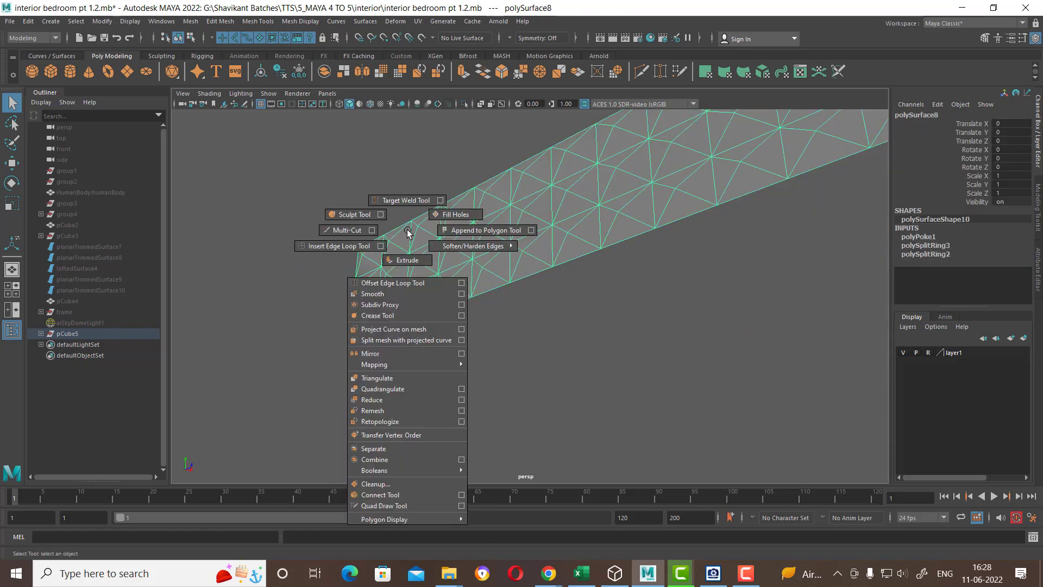
{"action": "left_click", "coordinate": [557, 282]}
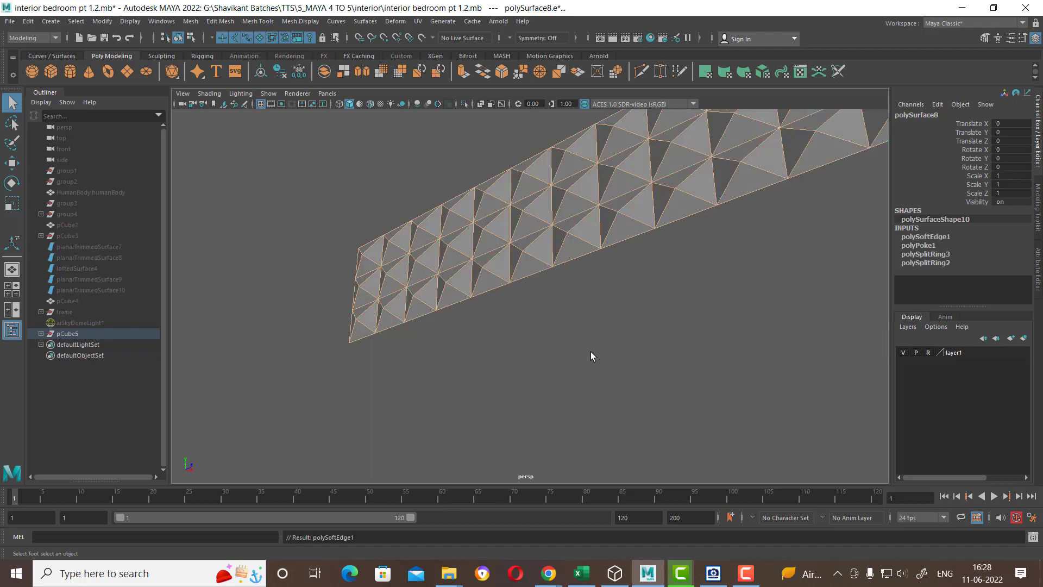
{"action": "left_click", "coordinate": [591, 357]}
Inspect the hardened panel from several angles, then unhide the bed geometry
{"action": "mouse_move", "coordinate": [591, 356]}
{"action": "left_mouse_down", "text": "alt"}
{"action": "mouse_move", "coordinate": [669, 405]}
{"action": "mouse_move", "coordinate": [710, 400]}
{"action": "mouse_move", "coordinate": [634, 398]}
{"action": "mouse_move", "coordinate": [645, 396]}
{"action": "left_mouse_up", "text": "alt"}
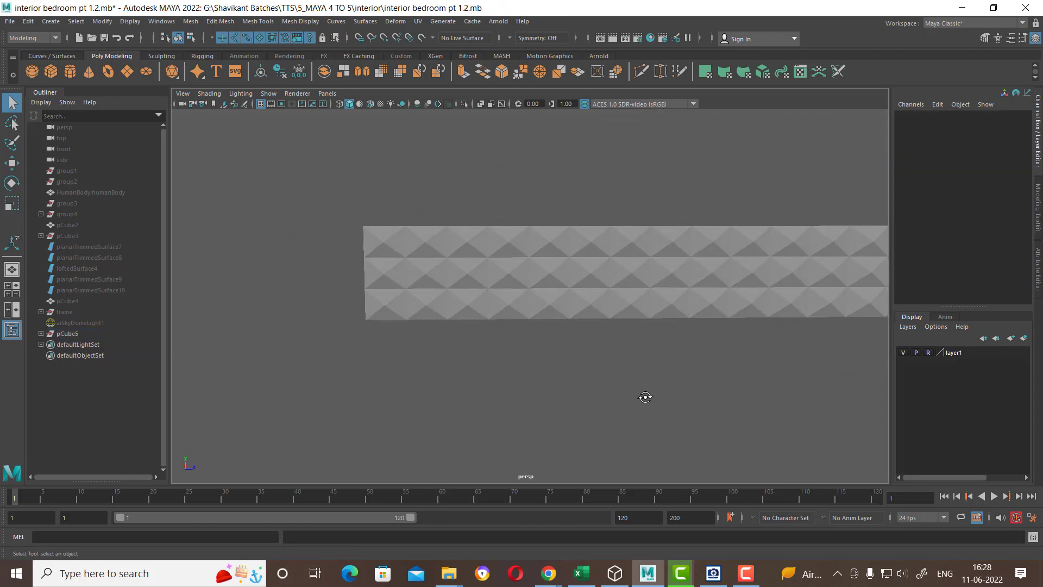
{"action": "middle_click_drag", "start_coordinate": [689, 379], "coordinate": [567, 364], "text": "alt"}
{"action": "mouse_move", "coordinate": [566, 364]}
{"action": "left_mouse_down", "text": "alt"}
{"action": "mouse_move", "coordinate": [603, 365]}
{"action": "mouse_move", "coordinate": [554, 347]}
{"action": "left_mouse_up", "text": "alt"}
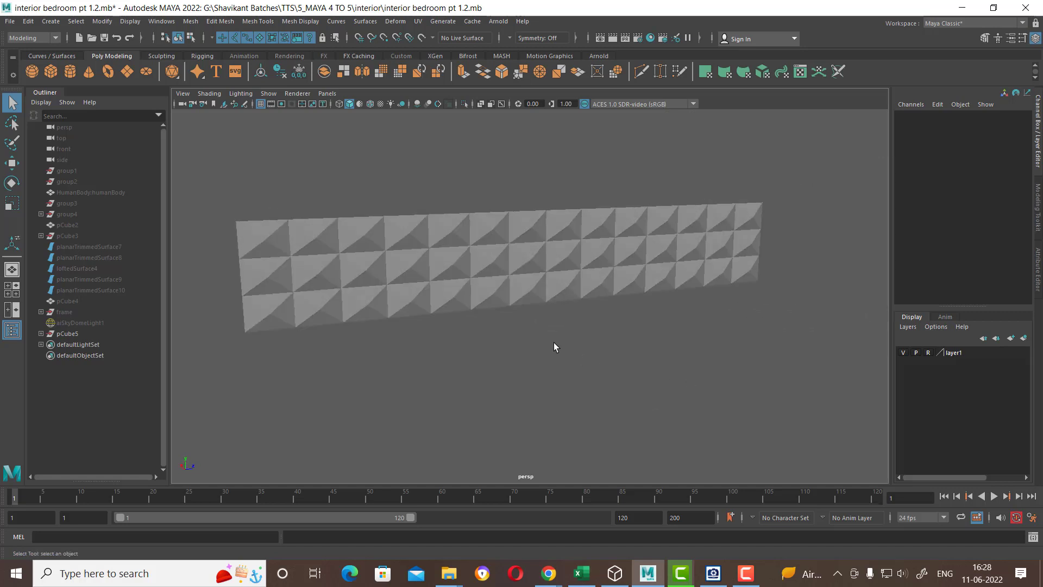
{"action": "mouse_move", "coordinate": [488, 356]}
{"action": "left_mouse_down", "text": "alt"}
{"action": "mouse_move", "coordinate": [559, 342]}
{"action": "mouse_move", "coordinate": [524, 347]}
{"action": "mouse_move", "coordinate": [513, 256]}
{"action": "left_mouse_up", "text": "alt"}
{"action": "left_click", "coordinate": [513, 255]}
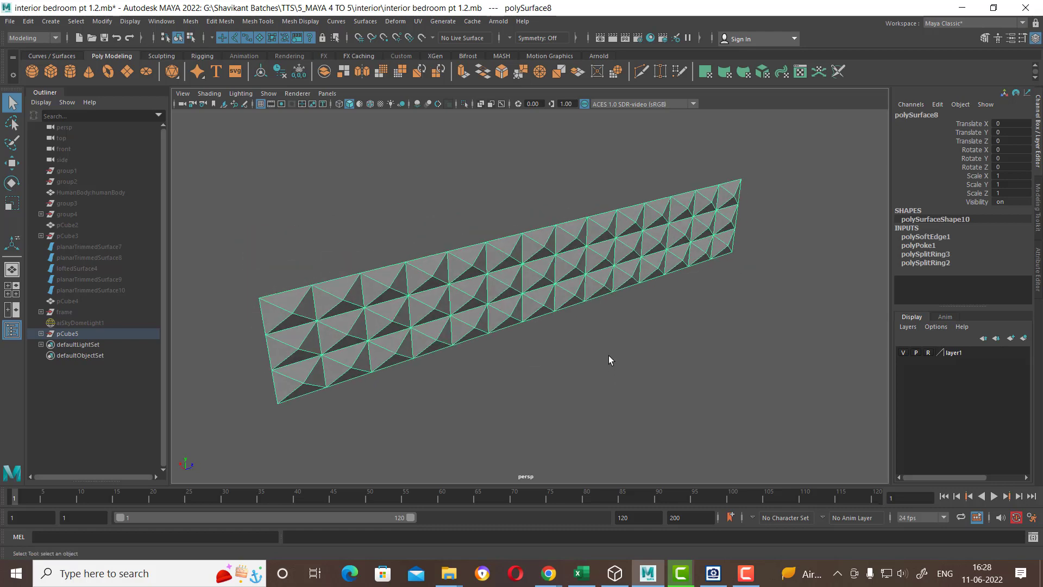
{"action": "key", "text": "ctrl+shift+h"}
Deselect the studded panel, then select the bed frame mesh and orbit around it
{"action": "scroll", "coordinate": [611, 350], "scroll_direction": "down", "scroll_amount": 3}
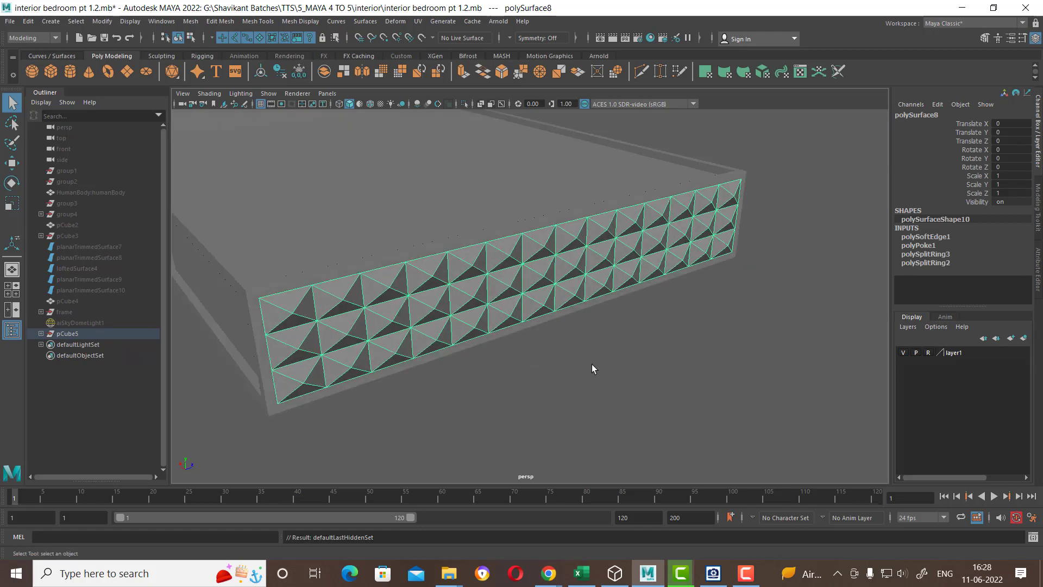
{"action": "mouse_move", "coordinate": [591, 364]}
{"action": "left_mouse_down", "text": "alt"}
{"action": "mouse_move", "coordinate": [589, 298]}
{"action": "mouse_move", "coordinate": [602, 346]}
{"action": "left_mouse_up", "text": "alt"}
{"action": "left_click", "coordinate": [602, 345]}
{"action": "left_click", "coordinate": [439, 282]}
{"action": "left_click_drag", "start_coordinate": [439, 282], "coordinate": [566, 296], "text": "alt"}
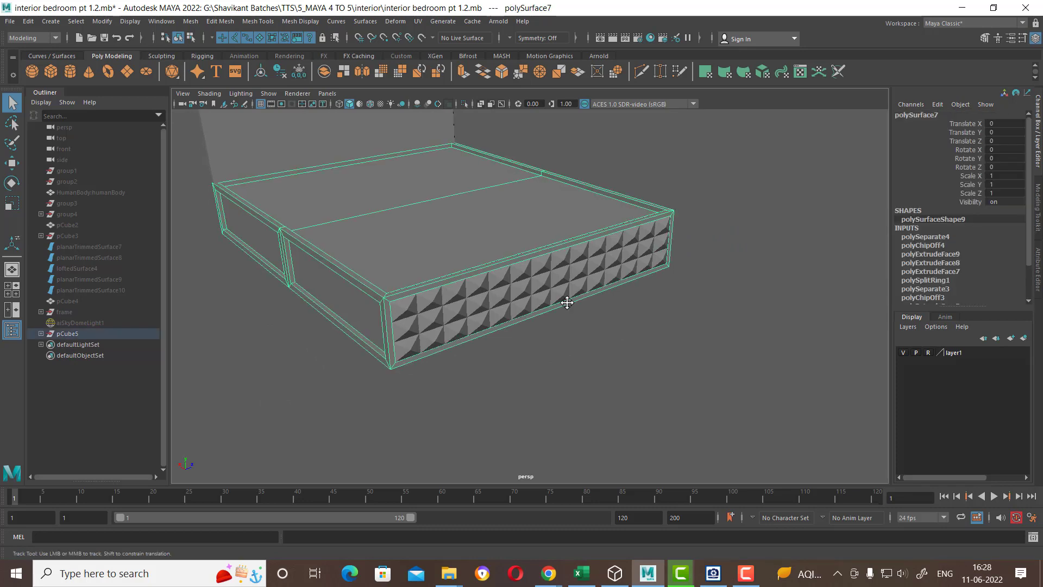
{"action": "left_click_drag", "start_coordinate": [650, 391], "coordinate": [729, 376], "text": "alt"}
Compare against the queen bed reference photo, then select and frame the headboard panel
{"action": "left_click", "coordinate": [715, 576]}
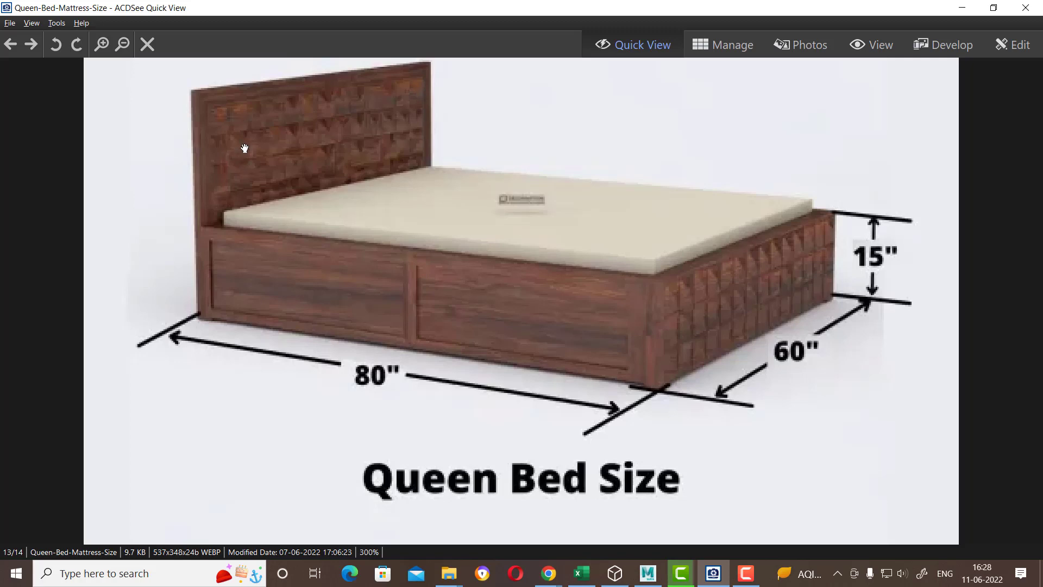
{"action": "left_click", "coordinate": [962, 8]}
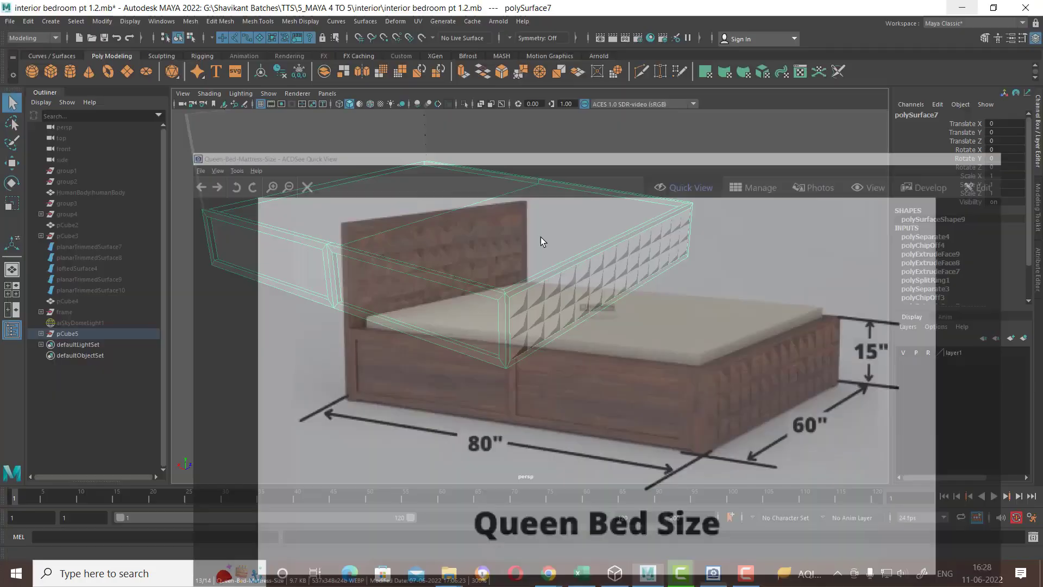
{"action": "left_click", "coordinate": [409, 248]}
{"action": "key", "text": "f"}
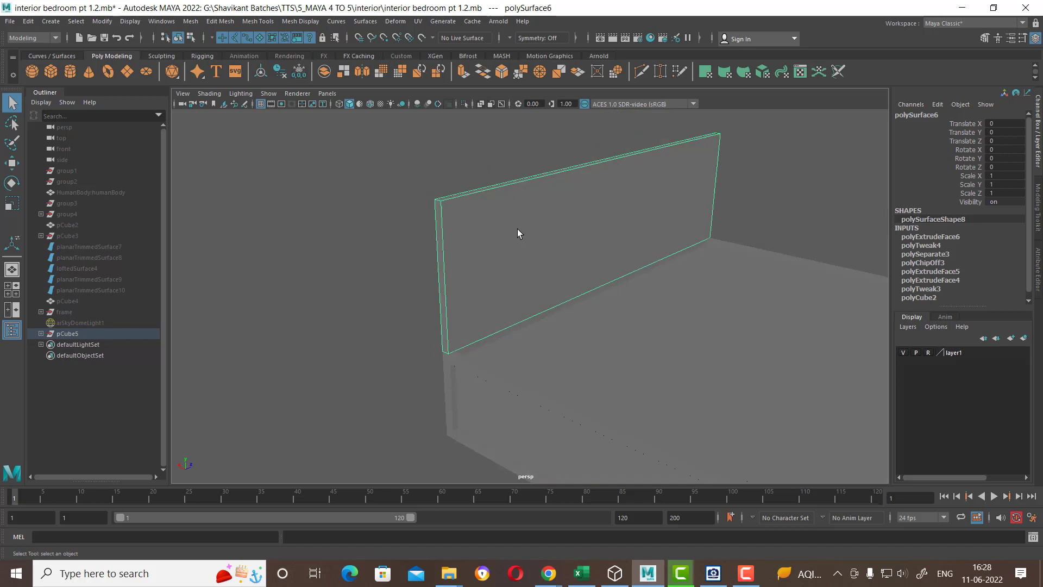
Open the Insert Edge Loop Tool options and set the number of edge loops to 4
{"action": "right_click", "coordinate": [505, 234]}
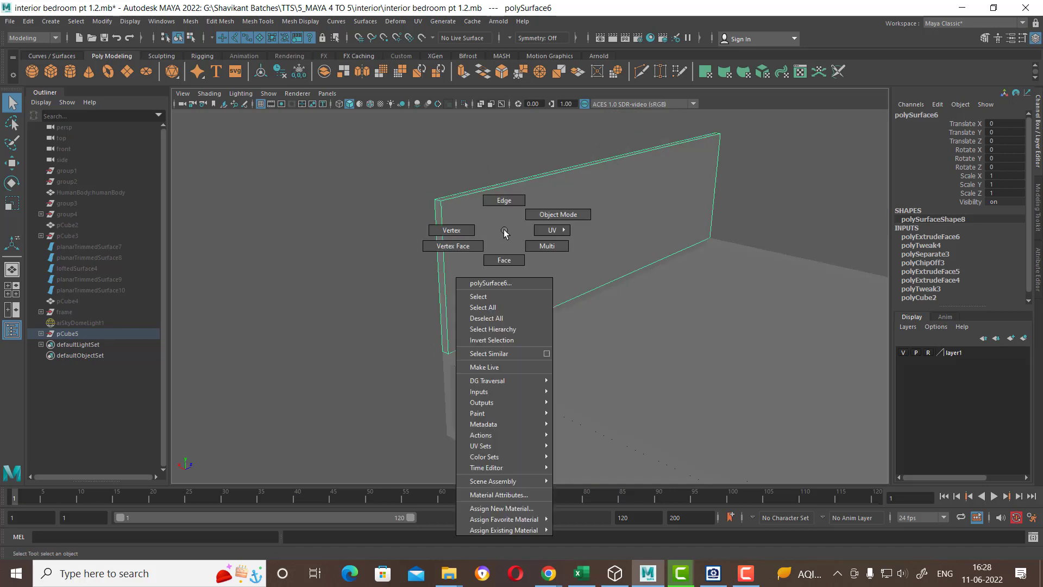
{"action": "right_click_drag", "start_coordinate": [505, 235], "coordinate": [504, 202]}
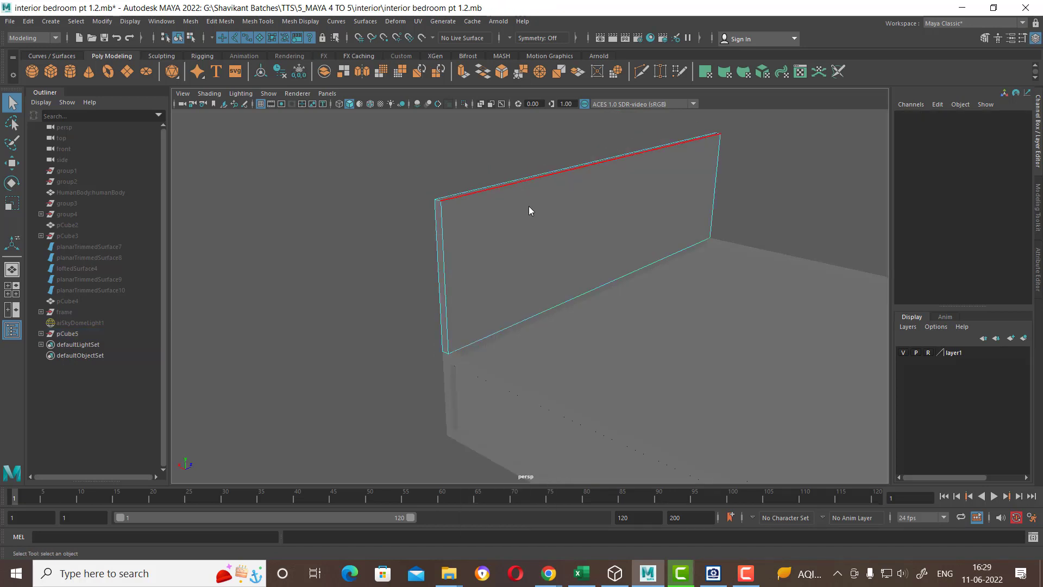
{"action": "key", "text": "F8"}
{"action": "right_click", "coordinate": [595, 185], "text": "shift"}
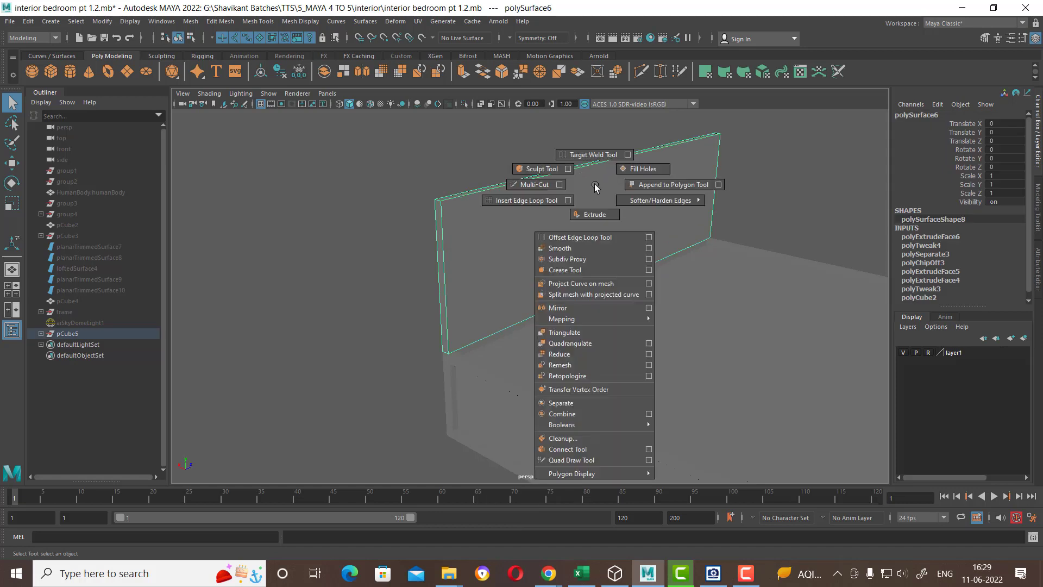
{"action": "left_click", "coordinate": [568, 200]}
{"action": "double_click", "coordinate": [235, 217]}
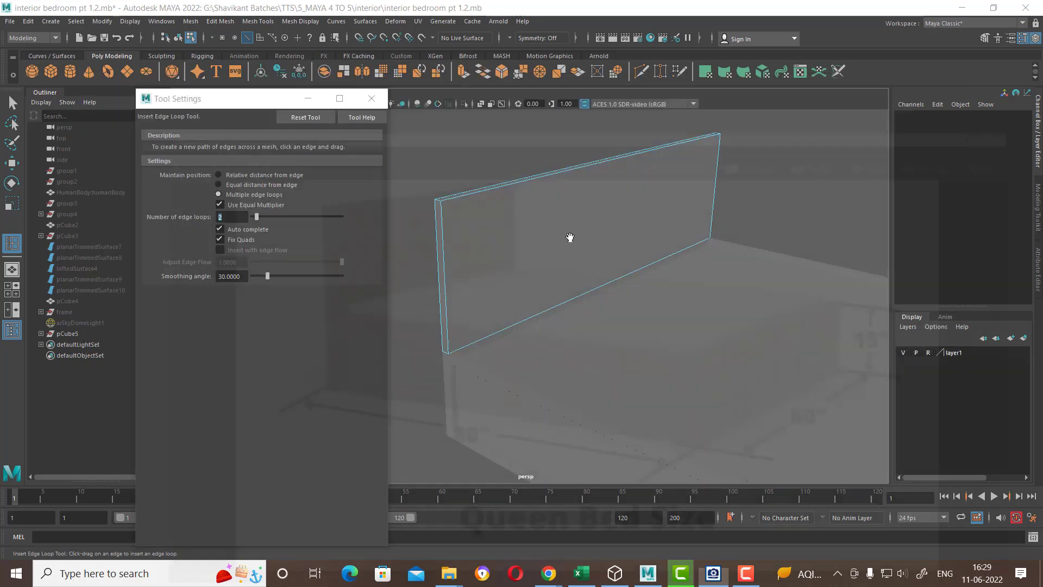
{"action": "key", "text": "alt+Tab"}
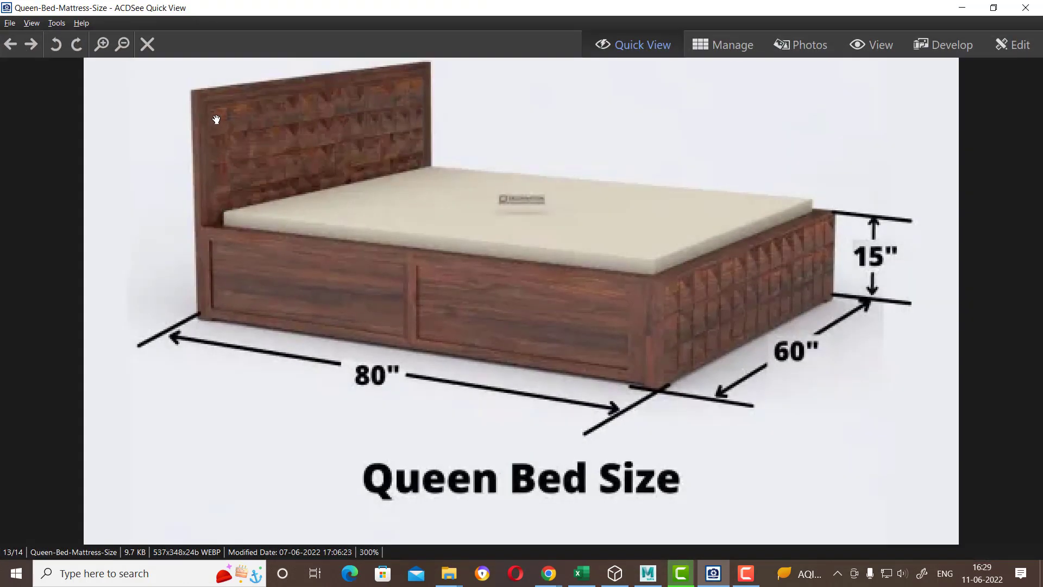
{"action": "key", "text": "alt+Tab"}
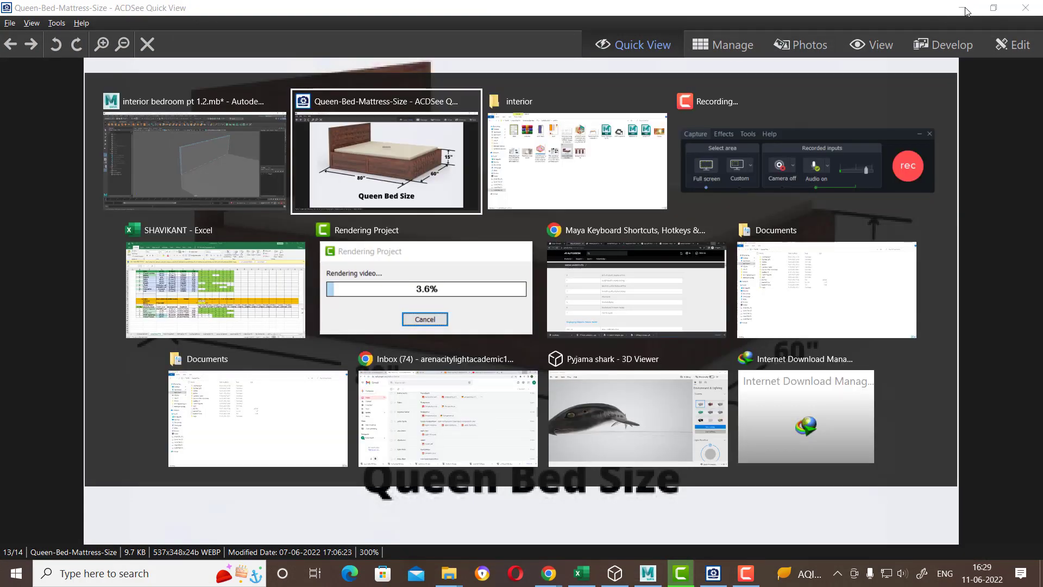
{"action": "key", "text": "alt+Tab"}
{"action": "key", "text": "alt+shift+Tab"}
{"action": "key", "text": "alt+shift+Tab"}
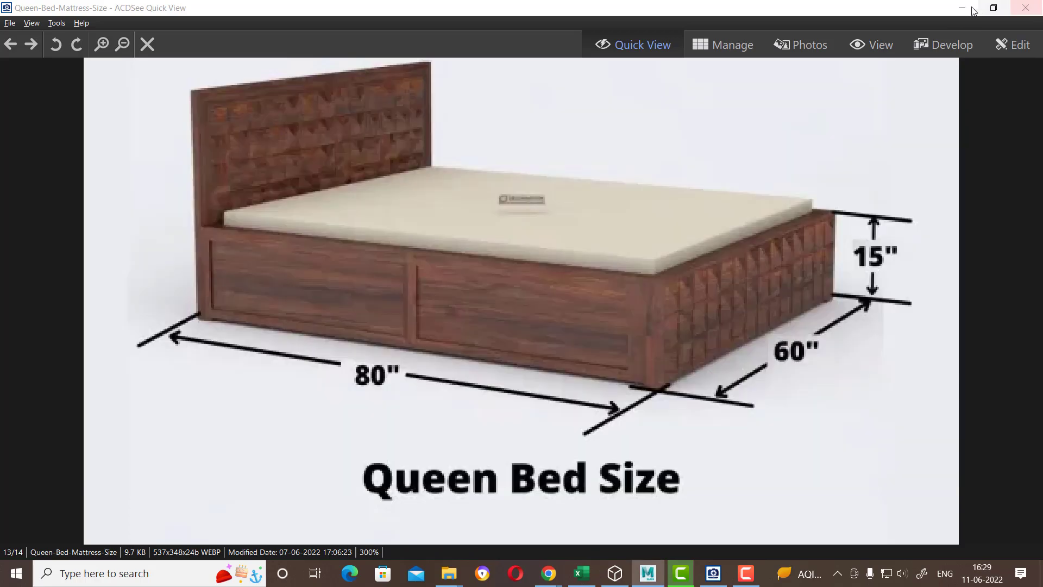
{"action": "left_click", "coordinate": [973, 11]}
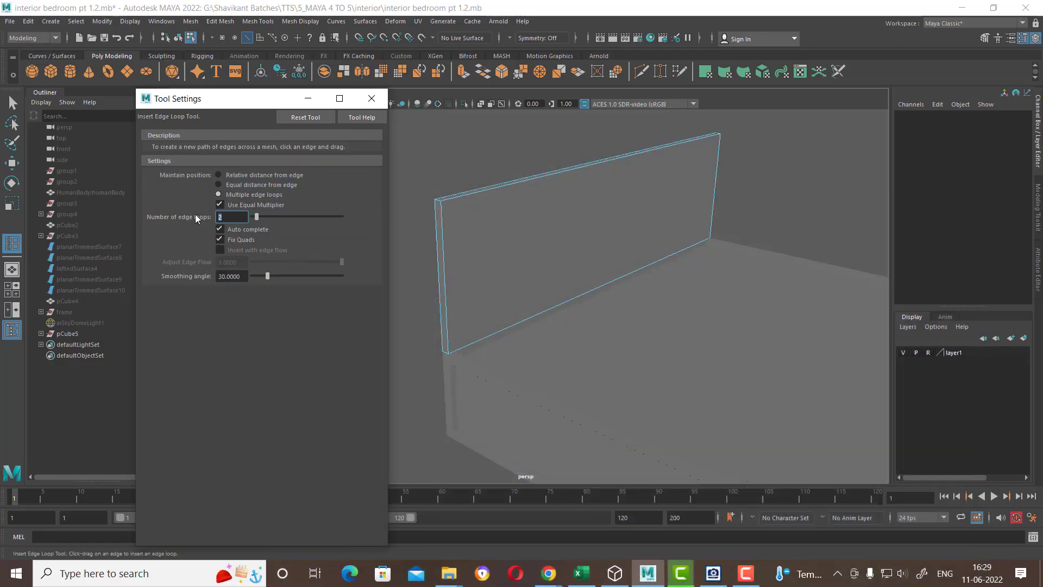
{"action": "type", "text": "4"}
Insert four horizontal and thirteen vertical edge loops across the headboard
{"action": "left_click", "coordinate": [444, 245]}
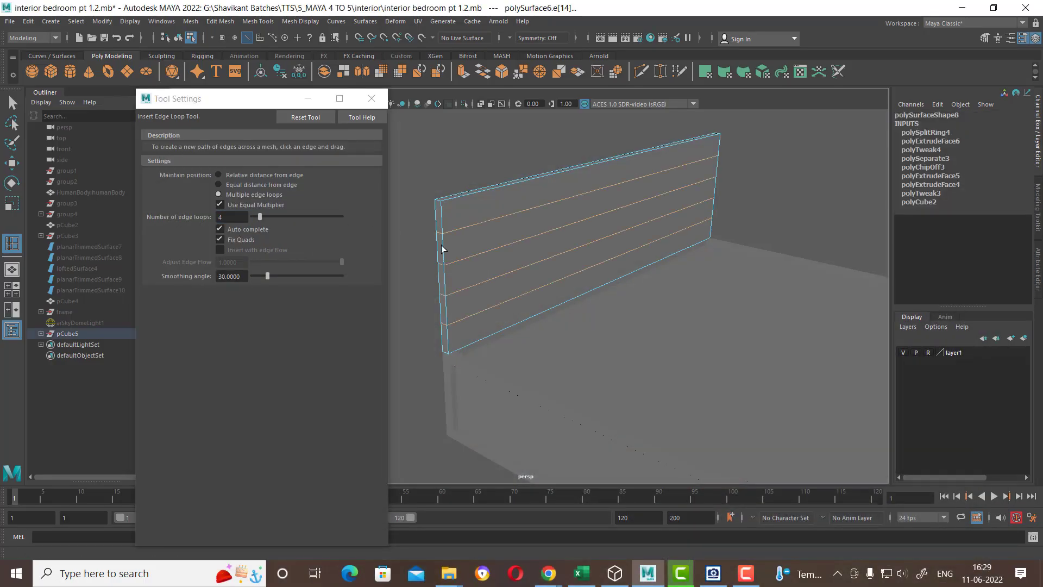
{"action": "left_click", "coordinate": [232, 216]}
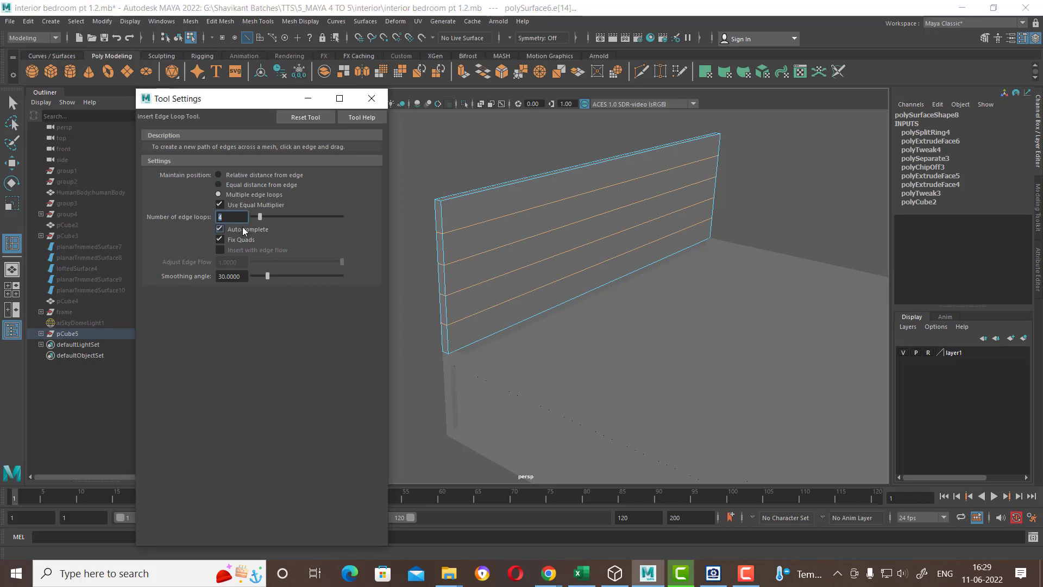
{"action": "type", "text": "13"}
{"action": "left_click", "coordinate": [473, 223]}
{"action": "left_click_drag", "start_coordinate": [587, 251], "coordinate": [591, 242], "text": "alt"}
Select a headboard face from the top view in wireframe, then return to shaded display
{"action": "key", "text": "w"}
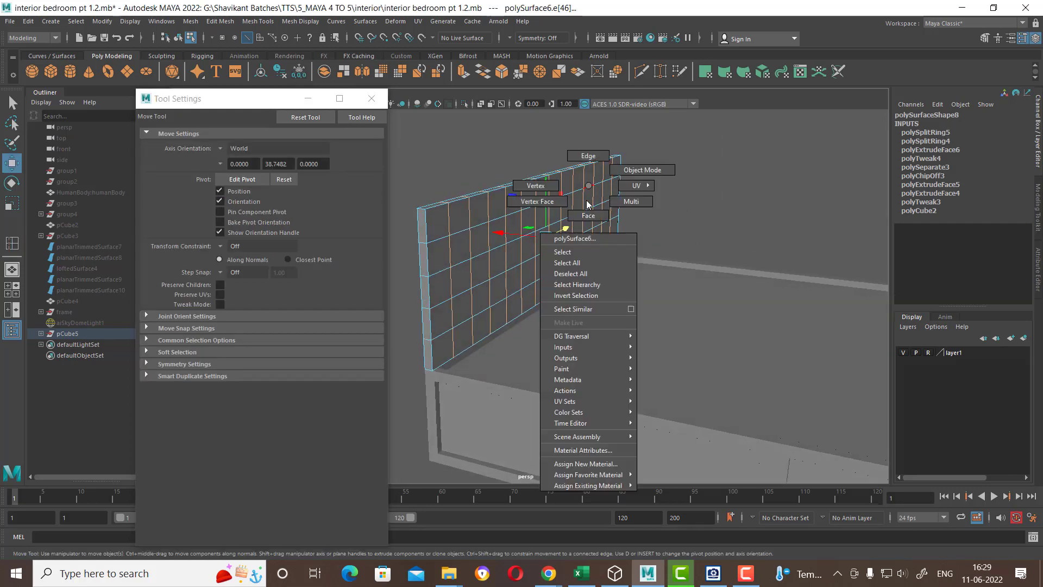
{"action": "right_click_drag", "start_coordinate": [584, 207], "coordinate": [595, 213]}
{"action": "left_click", "coordinate": [617, 166]}
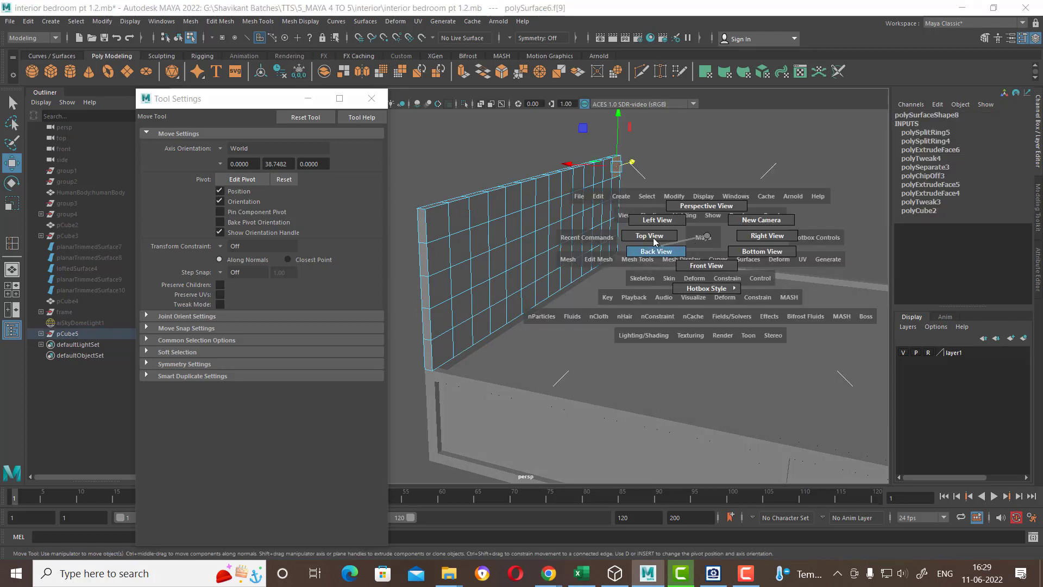
{"action": "left_click", "coordinate": [650, 235]}
{"action": "key", "text": "4"}
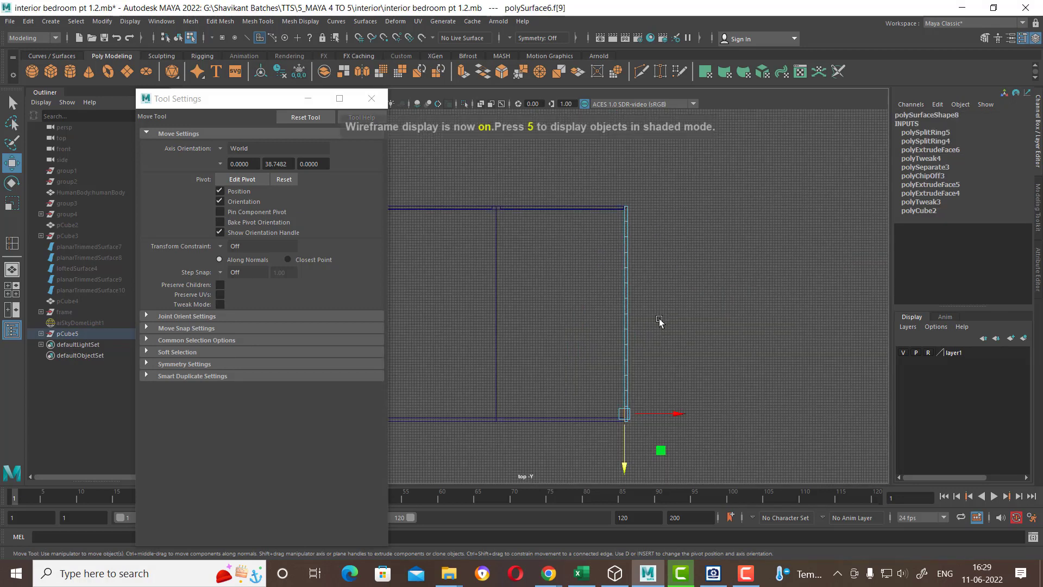
{"action": "left_click_drag", "start_coordinate": [607, 186], "coordinate": [625, 431]}
{"action": "left_click_drag", "start_coordinate": [689, 165], "coordinate": [626, 464]}
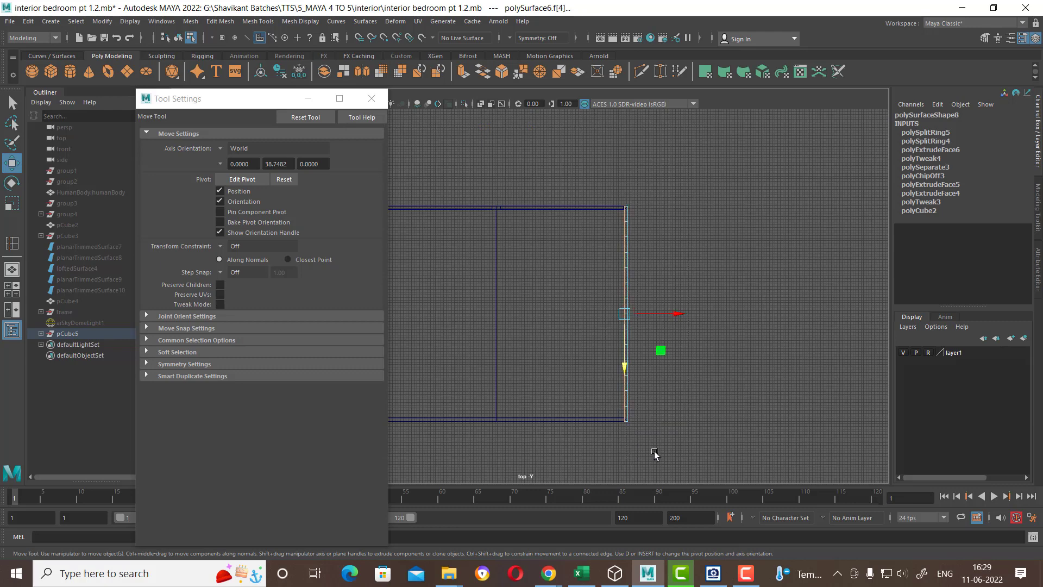
{"action": "mouse_move", "coordinate": [684, 416]}
{"action": "left_mouse_down", "text": "alt"}
{"action": "mouse_move", "coordinate": [618, 302]}
{"action": "mouse_move", "coordinate": [696, 264]}
{"action": "mouse_move", "coordinate": [647, 310]}
{"action": "mouse_move", "coordinate": [652, 321]}
{"action": "left_mouse_up", "text": "alt"}
{"action": "key", "text": "5"}
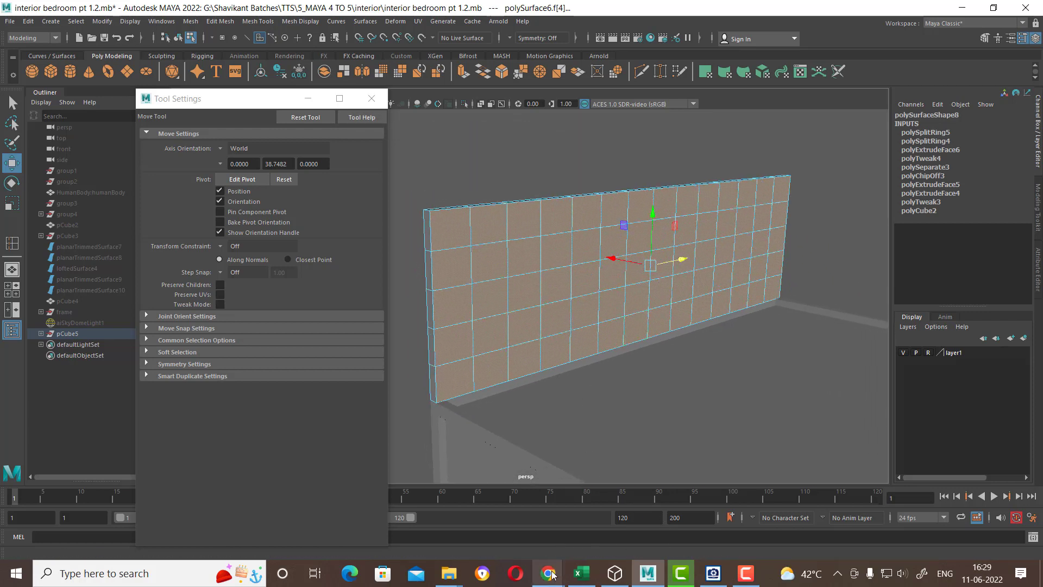
Read the default, rough, medium and smooth quality rows (0–3) on Chrome's Maya shortcuts page
{"action": "mouse_move", "coordinate": [549, 573]}
{"action": "left_click", "coordinate": [610, 528]}
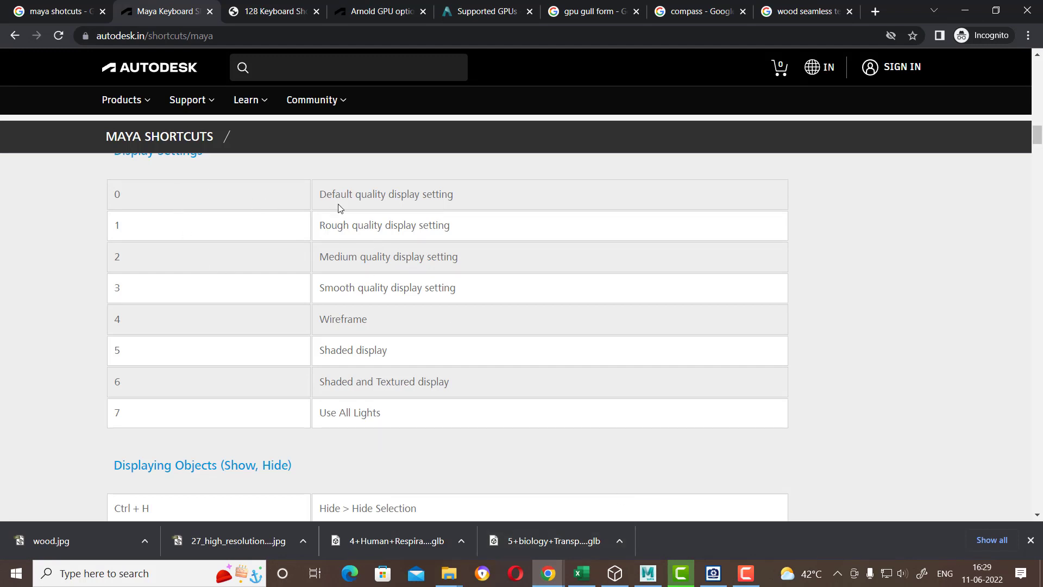
{"action": "left_click_drag", "start_coordinate": [326, 193], "coordinate": [484, 197]}
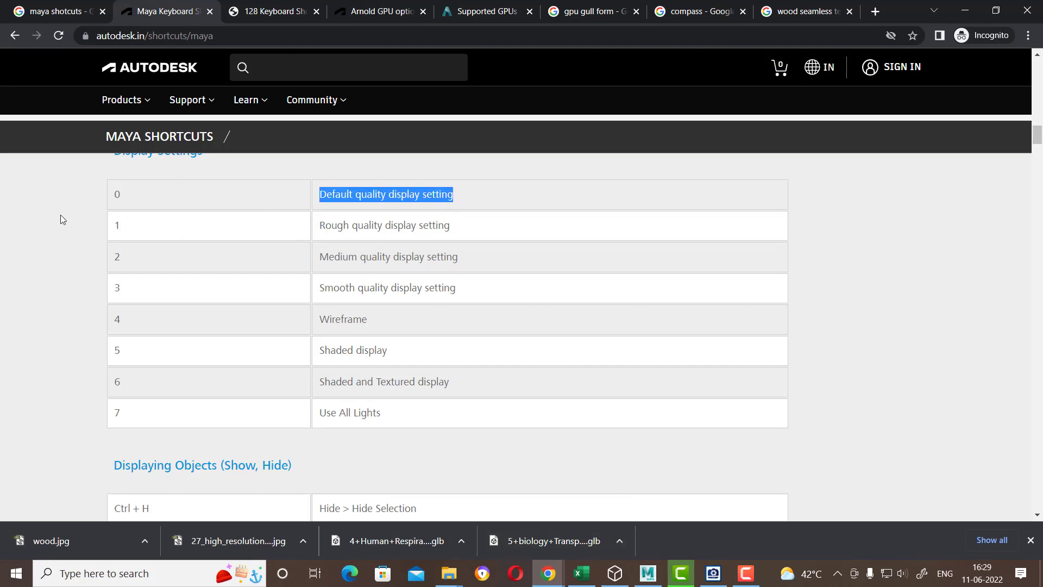
{"action": "left_click_drag", "start_coordinate": [323, 227], "coordinate": [483, 224]}
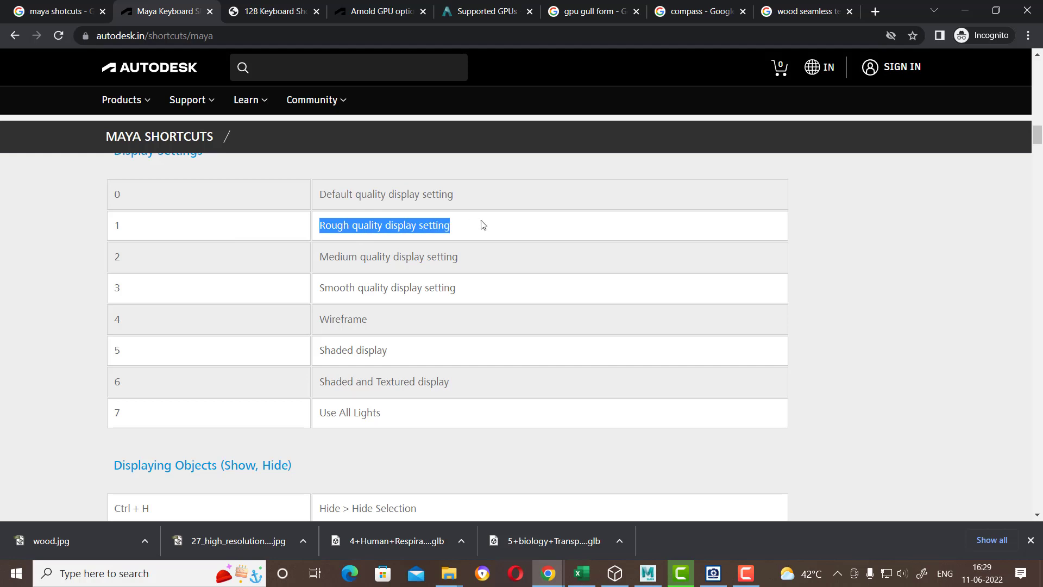
{"action": "left_click_drag", "start_coordinate": [323, 260], "coordinate": [484, 257]}
{"action": "left_click_drag", "start_coordinate": [318, 283], "coordinate": [486, 287]}
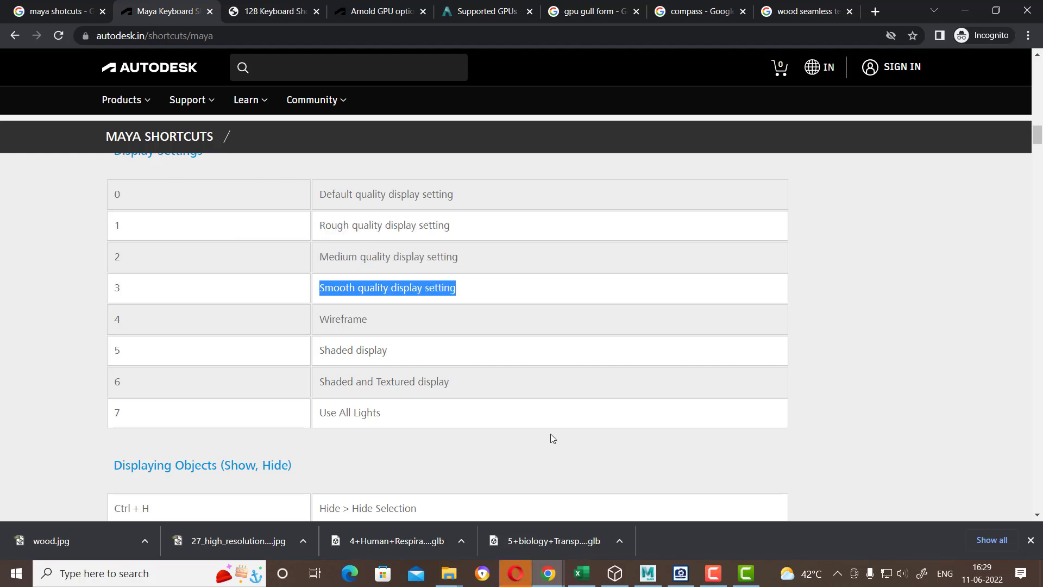
{"action": "left_click", "coordinate": [648, 573]}
{"action": "left_click_drag", "start_coordinate": [625, 330], "coordinate": [634, 331], "text": "alt"}
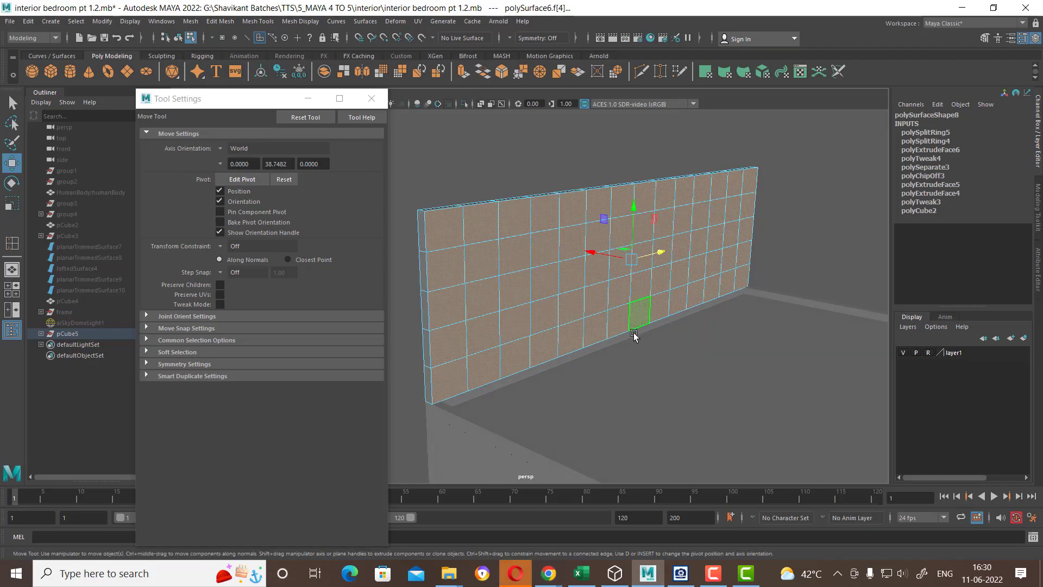
{"action": "key", "text": "f"}
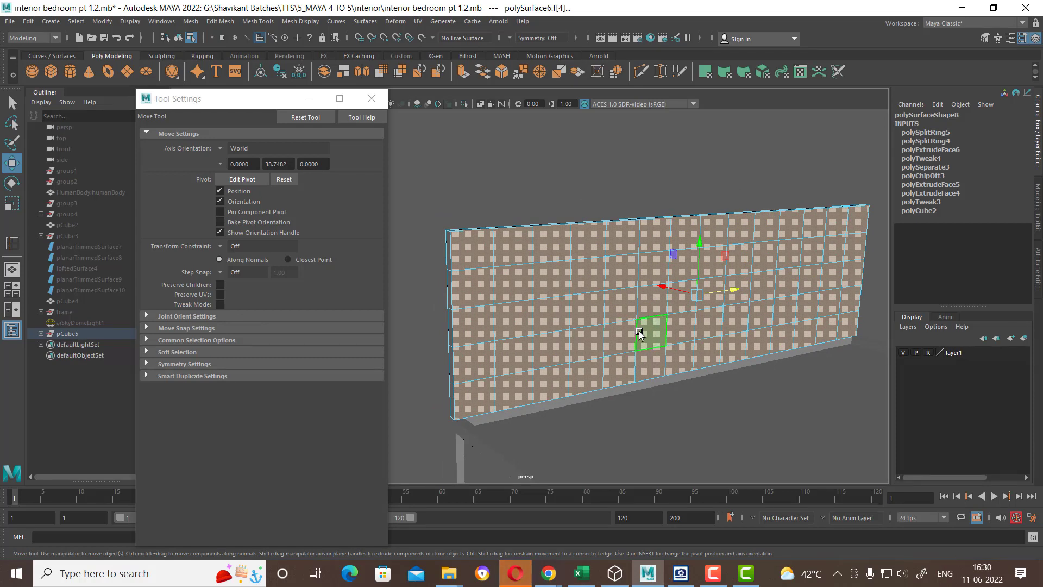
{"action": "key", "text": "F11"}
{"action": "key", "text": "3"}
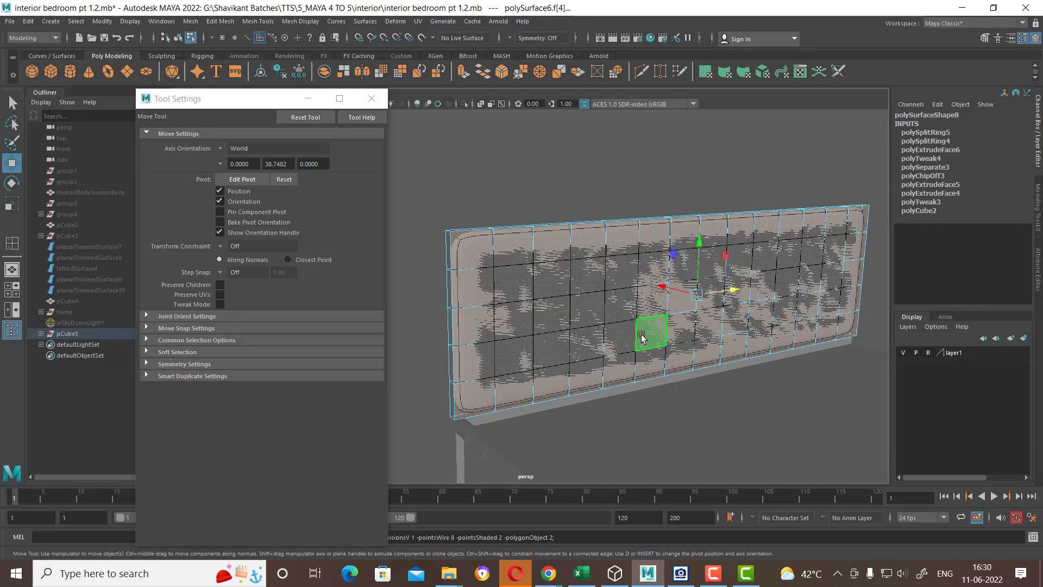
{"action": "mouse_move", "coordinate": [641, 337]}
{"action": "left_mouse_down", "text": "alt"}
{"action": "mouse_move", "coordinate": [484, 298]}
{"action": "mouse_move", "coordinate": [568, 320]}
{"action": "mouse_move", "coordinate": [564, 289]}
{"action": "left_mouse_up", "text": "alt"}
{"action": "scroll", "coordinate": [484, 298], "scroll_direction": "up", "scroll_amount": 3}
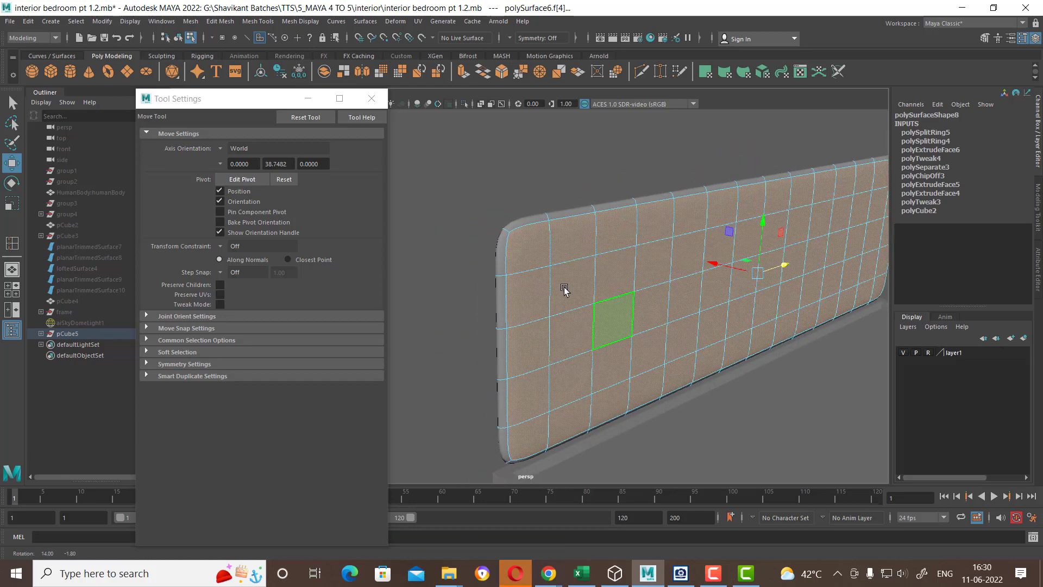
{"action": "key", "text": "3"}
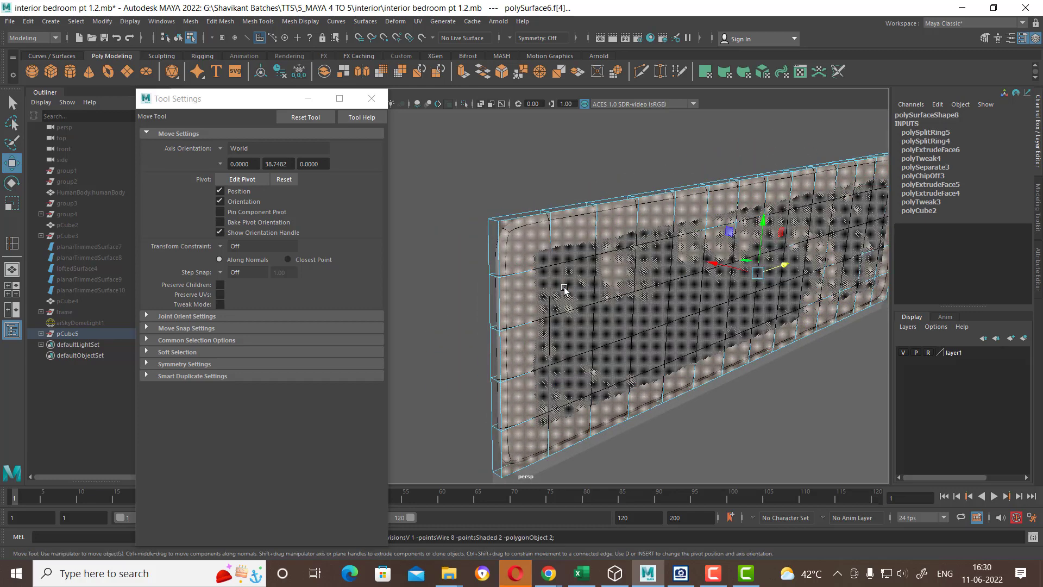
{"action": "key", "text": "alt+Tab"}
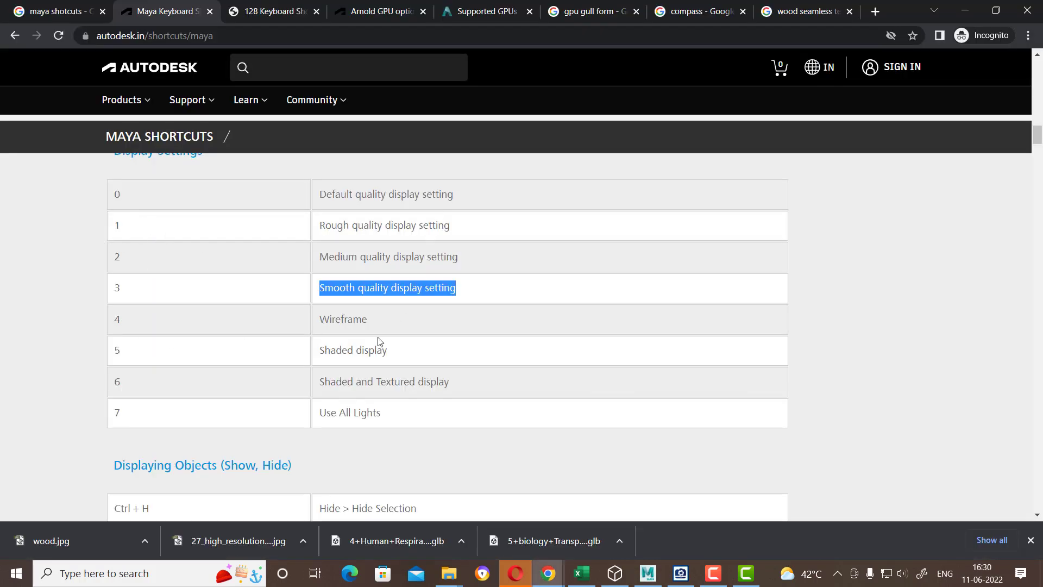
{"action": "key", "text": "alt+Tab"}
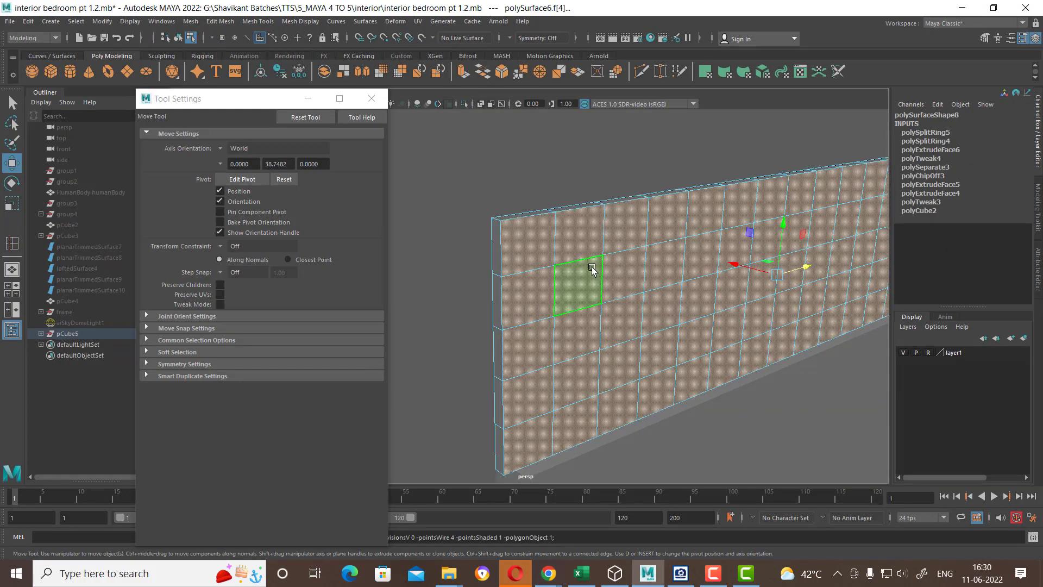
{"action": "key", "text": "2"}
{"action": "key", "text": "3"}
{"action": "key", "text": "4"}
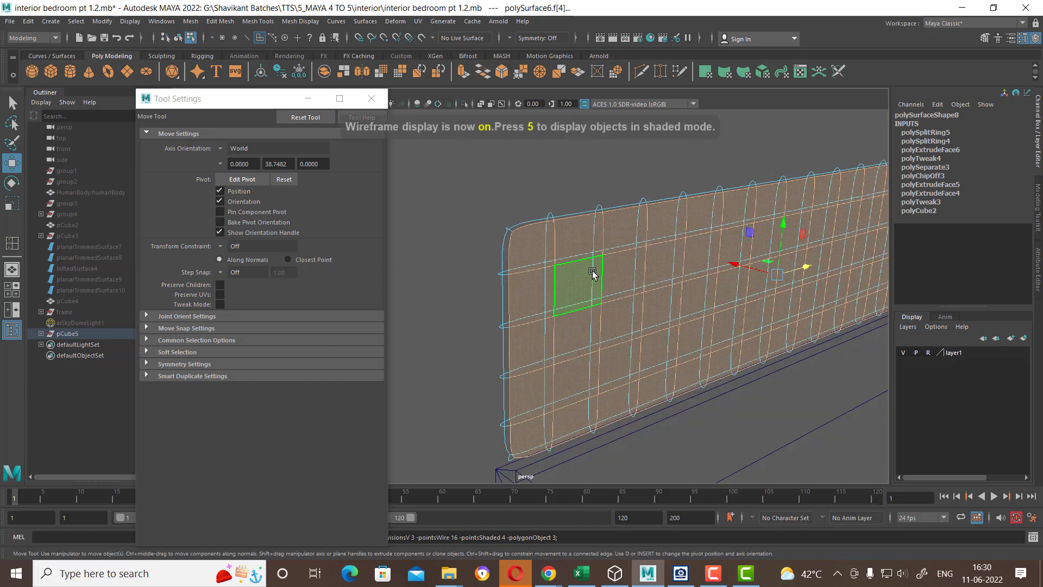
{"action": "key", "text": "1"}
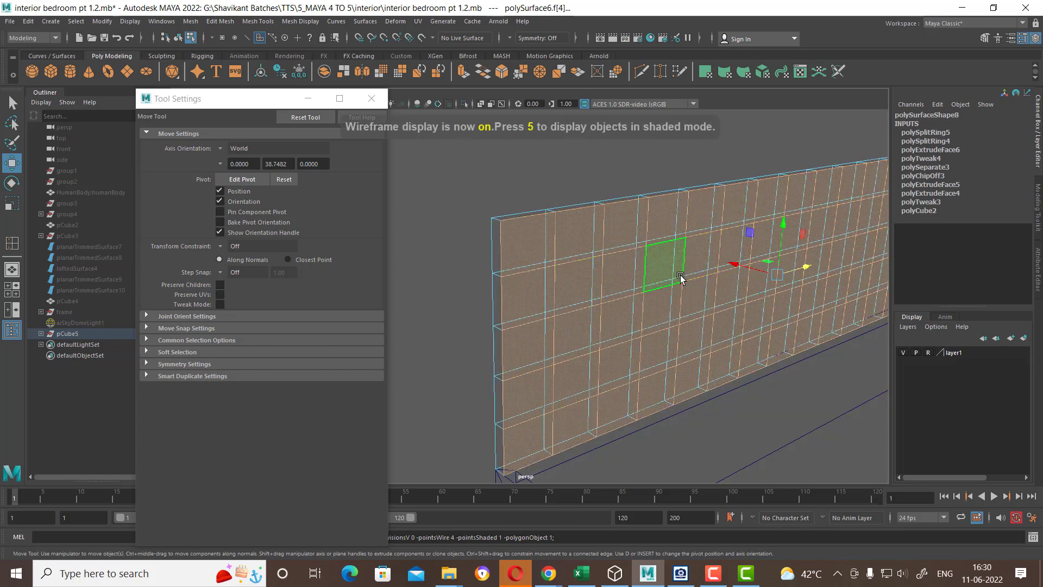
{"action": "key", "text": "5"}
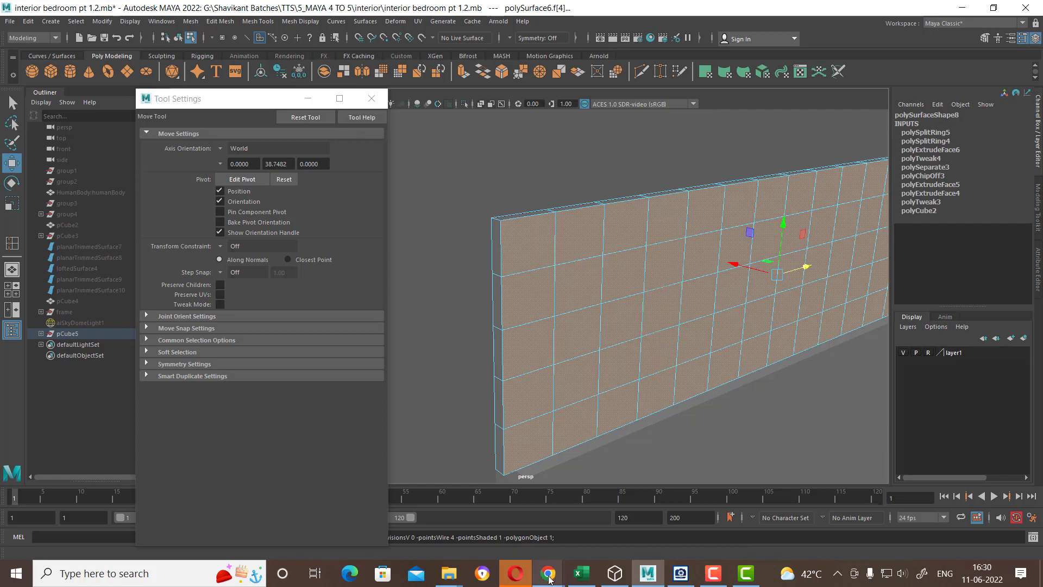
{"action": "mouse_move", "coordinate": [549, 572]}
{"action": "left_click", "coordinate": [586, 522]}
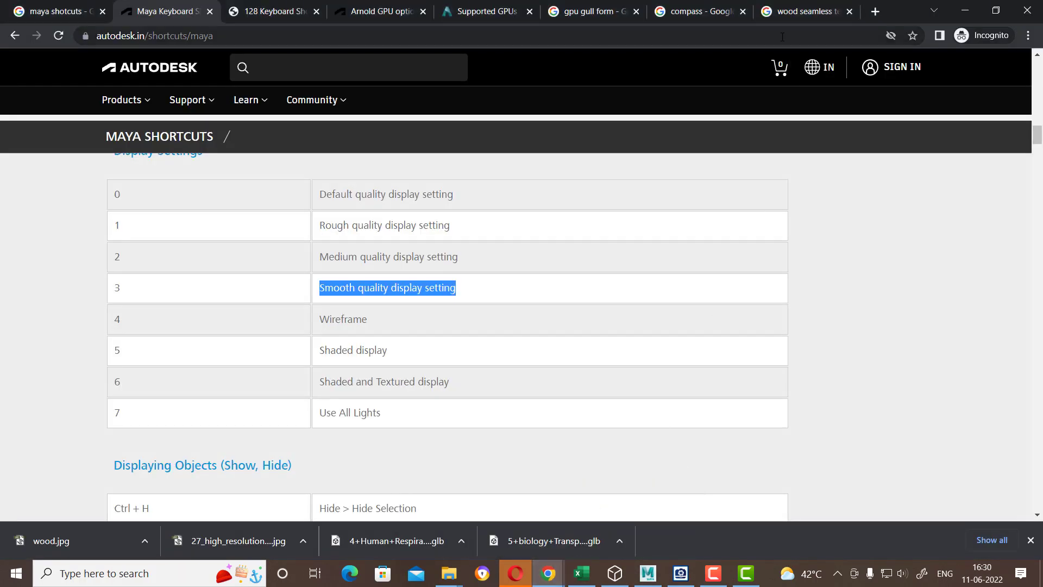
{"action": "left_click", "coordinate": [804, 11]}
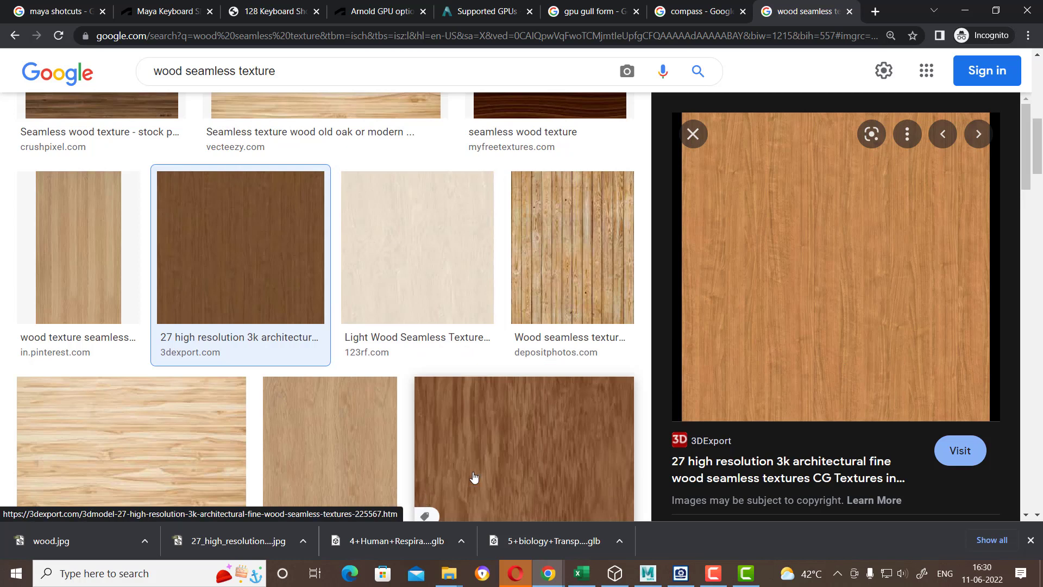
{"action": "left_click", "coordinate": [653, 574]}
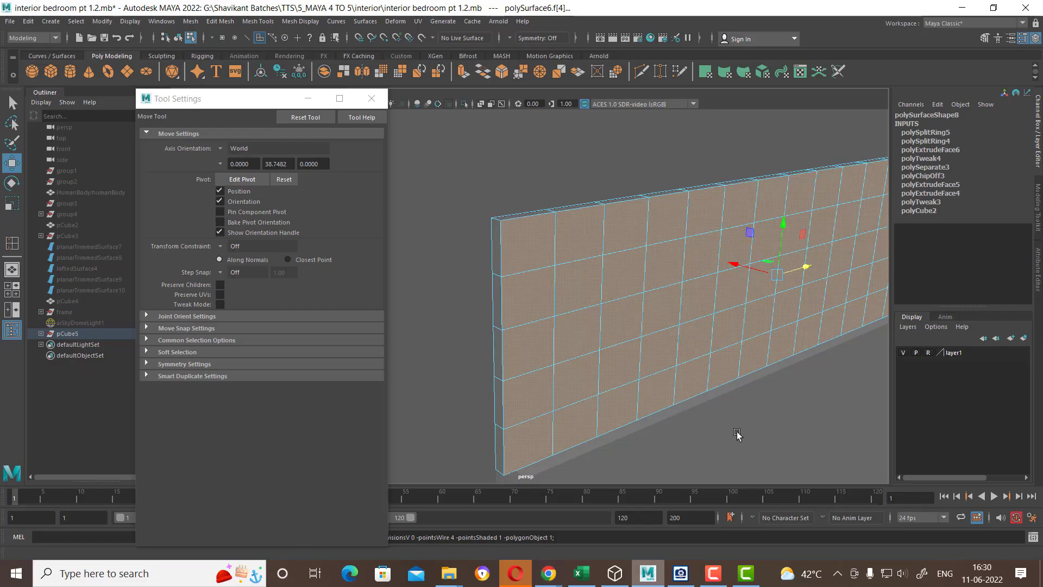
Set 5_MAYA 4 TO 5 in the TTS folder as the project with a default workspace
{"action": "scroll", "coordinate": [697, 366], "scroll_direction": "down", "scroll_amount": 3}
{"action": "scroll", "coordinate": [572, 256], "scroll_direction": "up", "scroll_amount": 1}
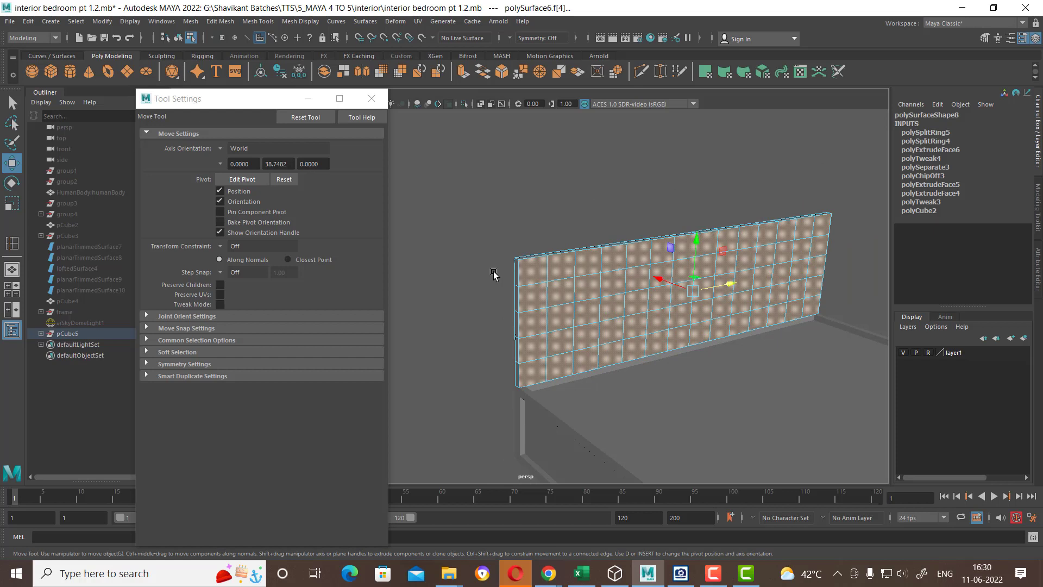
{"action": "left_click", "coordinate": [10, 22]}
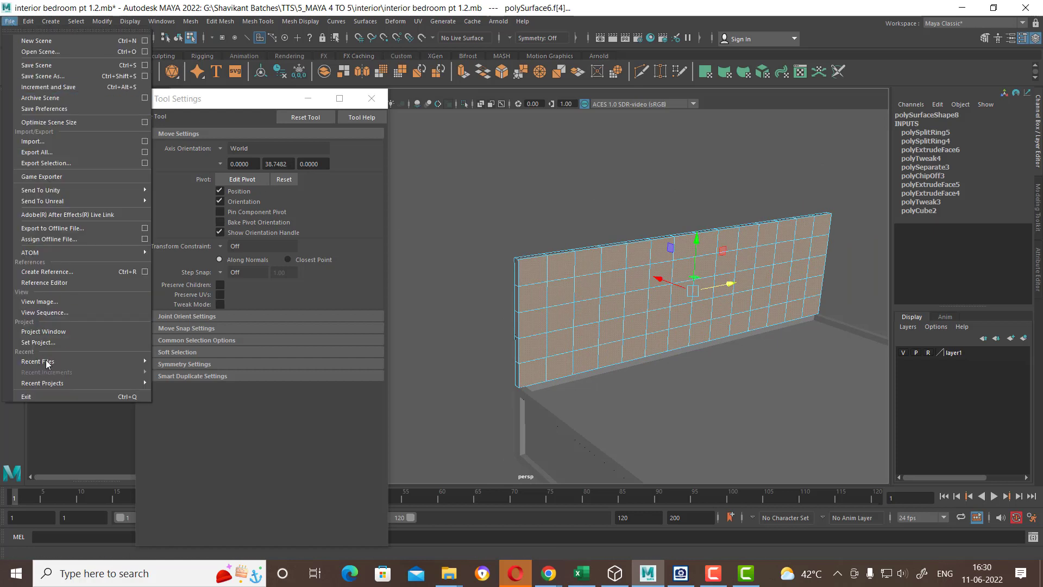
{"action": "left_click", "coordinate": [53, 342]}
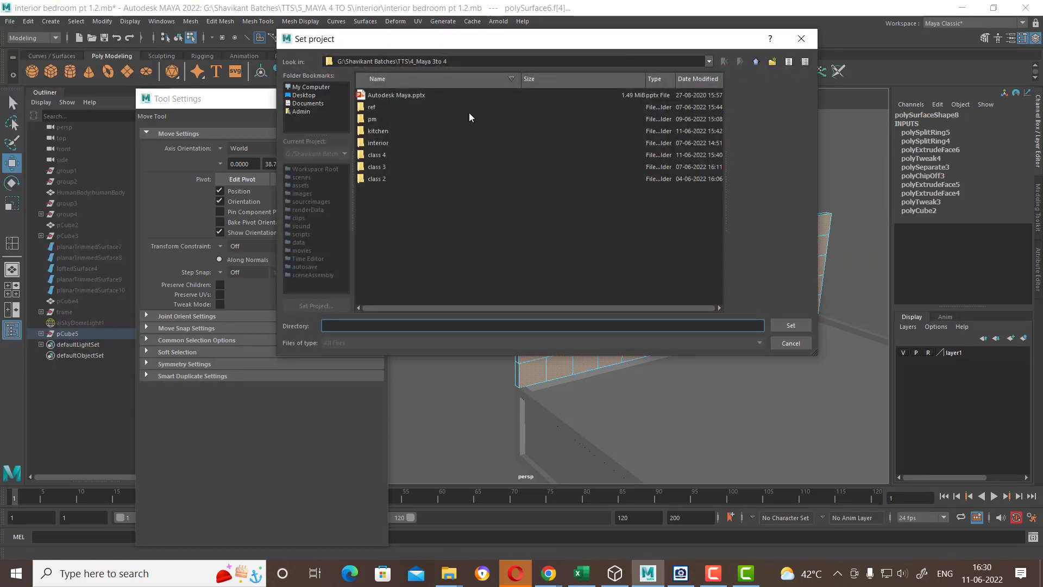
{"action": "left_click", "coordinate": [756, 67]}
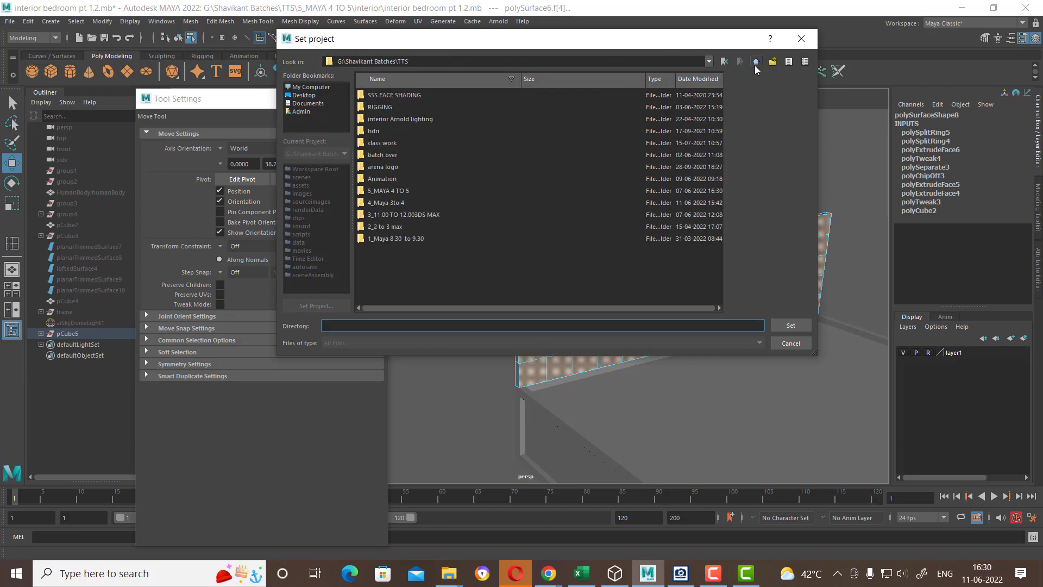
{"action": "double_click", "coordinate": [386, 192]}
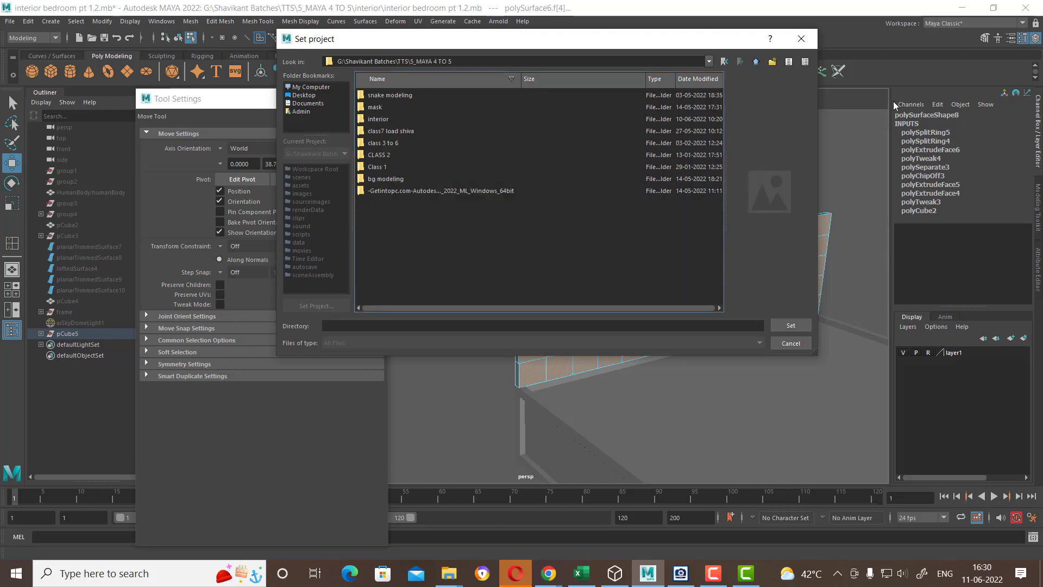
{"action": "left_click", "coordinate": [796, 325]}
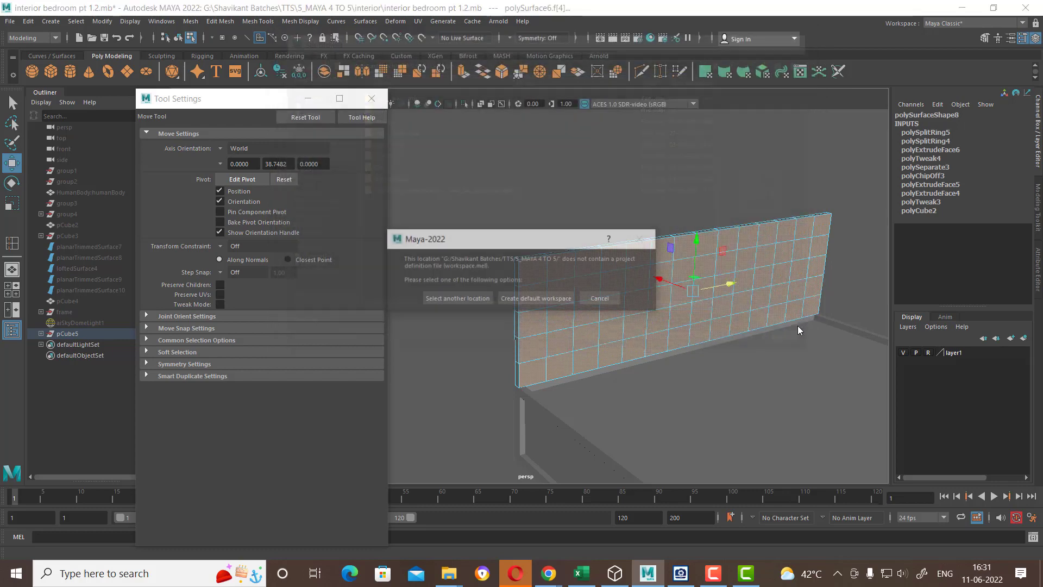
{"action": "left_click", "coordinate": [552, 300]}
Create a new project named 'bedroom' in the Project Window
{"action": "left_click", "coordinate": [9, 23]}
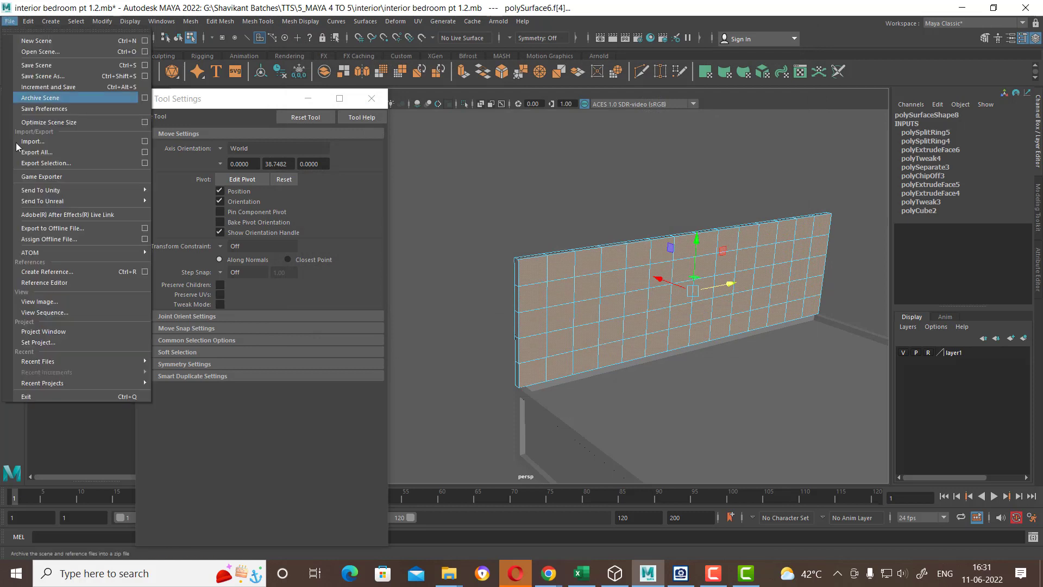
{"action": "left_click", "coordinate": [69, 331]}
{"action": "left_click_drag", "start_coordinate": [509, 206], "coordinate": [564, 81]}
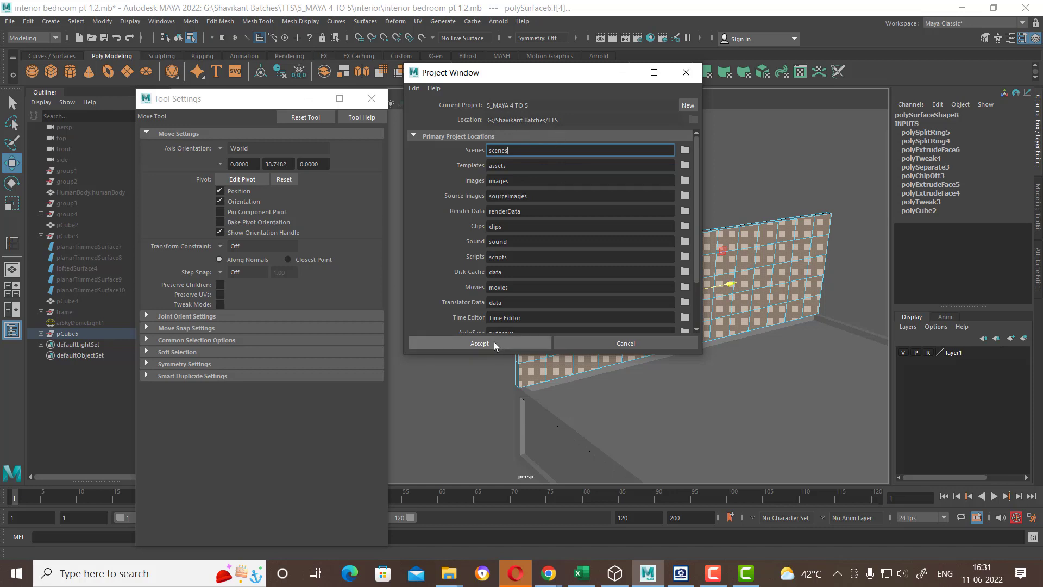
{"action": "left_click", "coordinate": [686, 104]}
{"action": "left_click_drag", "start_coordinate": [603, 108], "coordinate": [429, 102]}
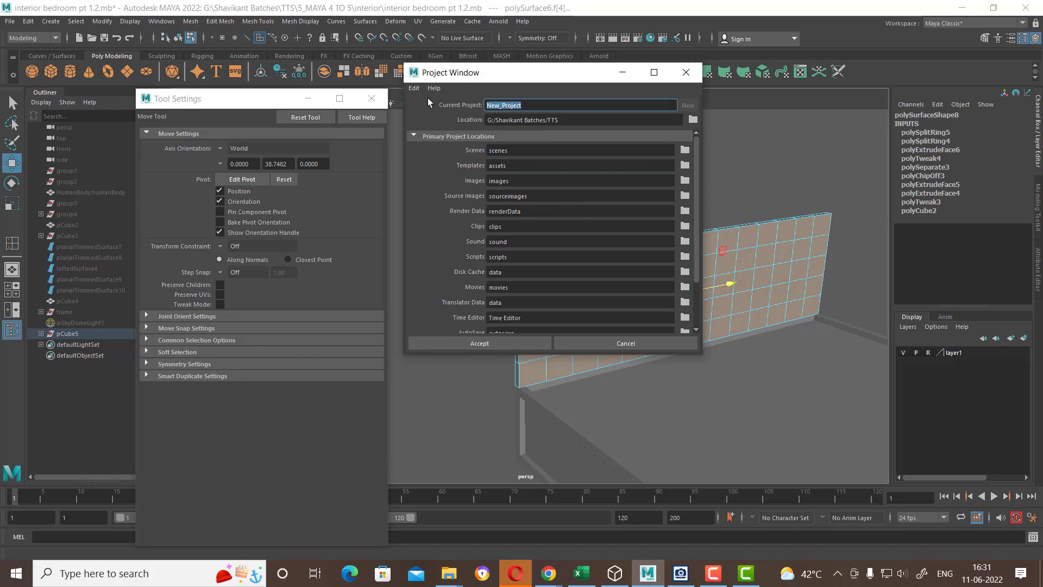
{"action": "type", "text": "bedr"}
{"action": "type", "text": "oom"}
{"action": "left_click", "coordinate": [465, 341]}
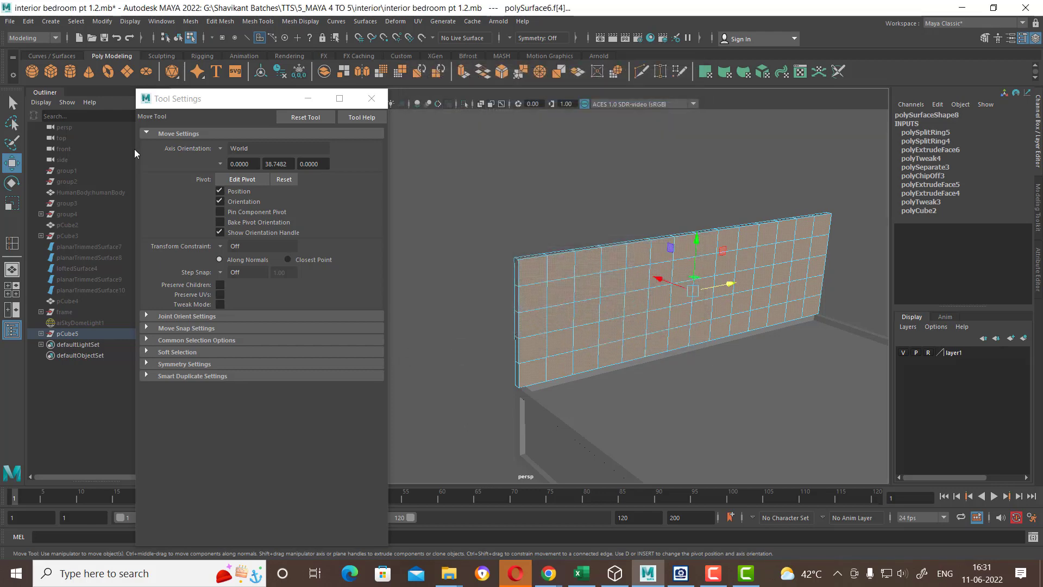
Save the scene as interior bedroom pt 1.2.mb into bedroom\scenes, then bring up File Explorer
{"action": "left_click", "coordinate": [10, 21]}
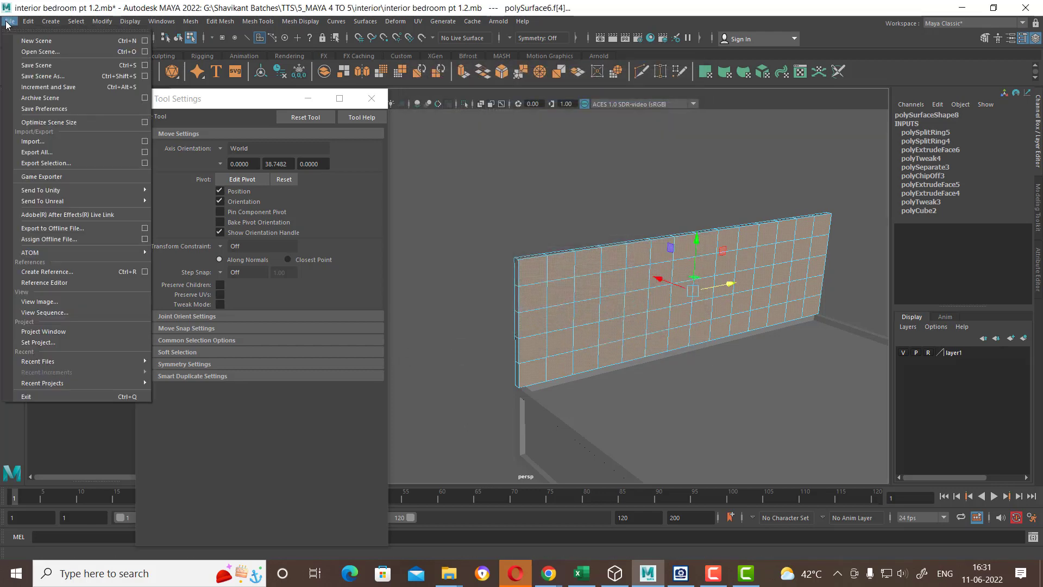
{"action": "left_click", "coordinate": [73, 80]}
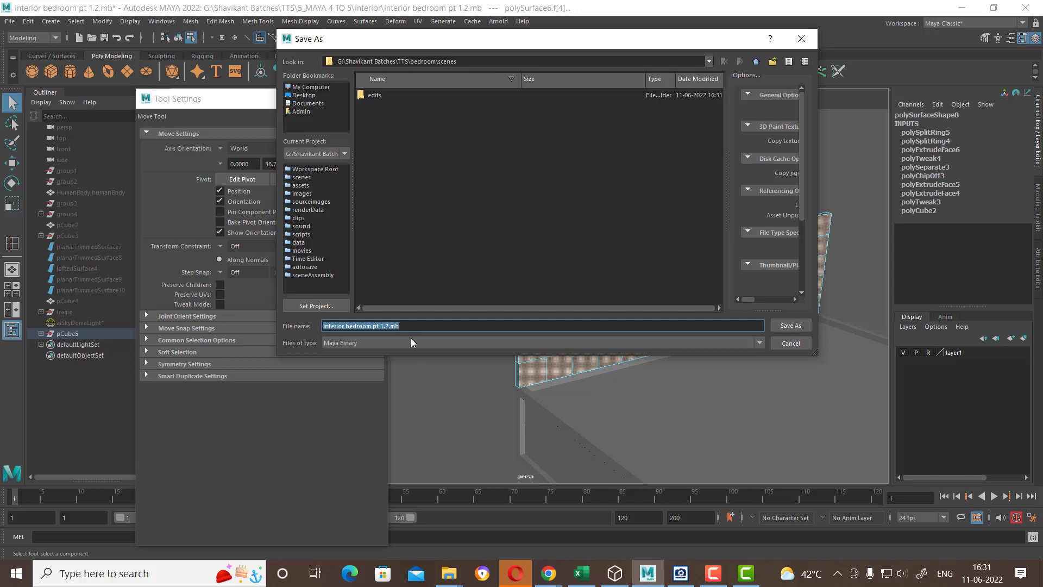
{"action": "left_click", "coordinate": [789, 327]}
{"action": "mouse_move", "coordinate": [449, 573]}
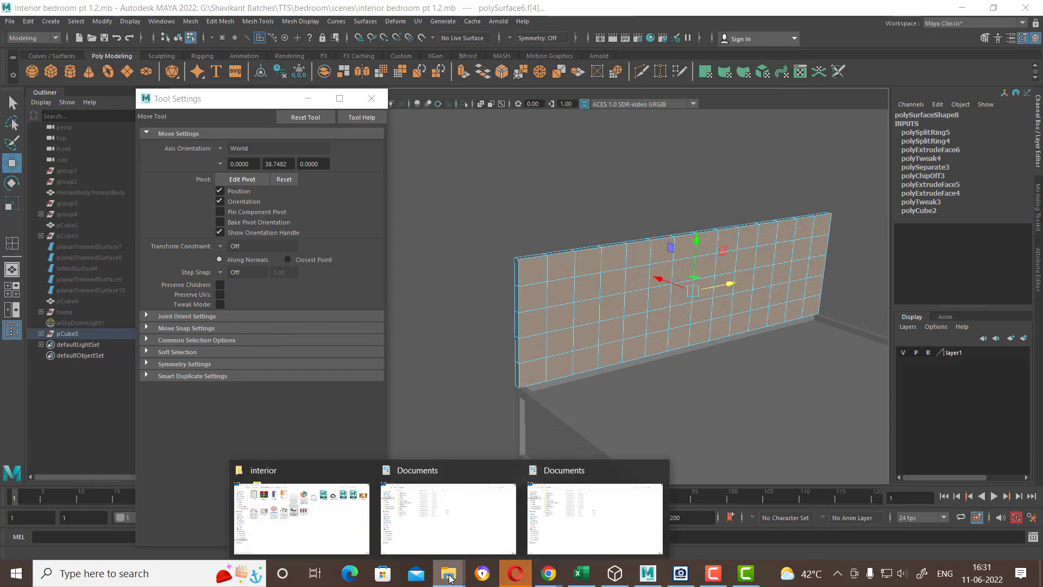
{"action": "left_click", "coordinate": [301, 516]}
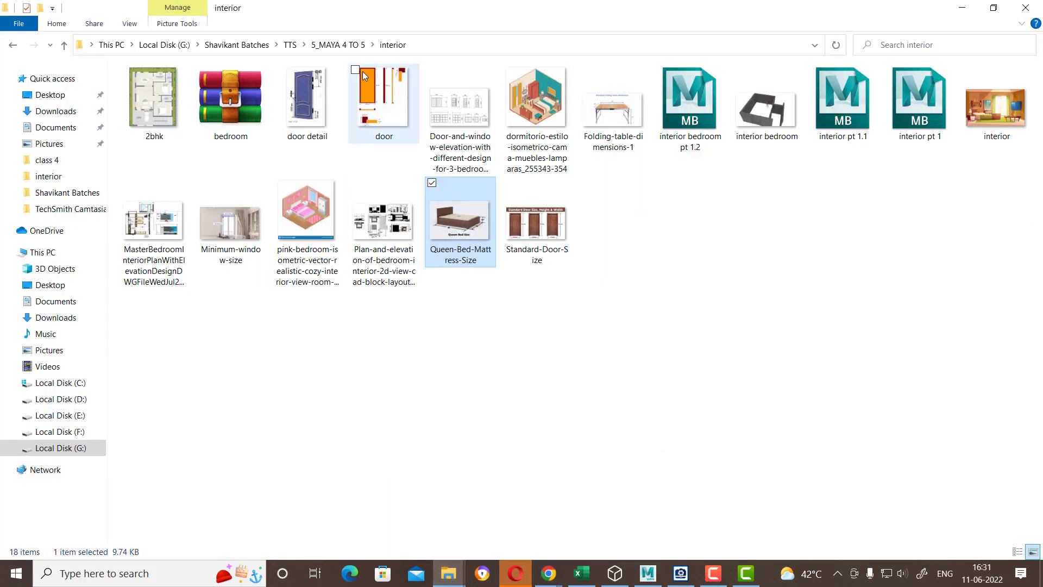
View the 5_MAYA 4 TO 5 folder's new workspace file in File Explorer, then return to Maya
{"action": "left_click", "coordinate": [338, 45]}
{"action": "left_click", "coordinate": [394, 271]}
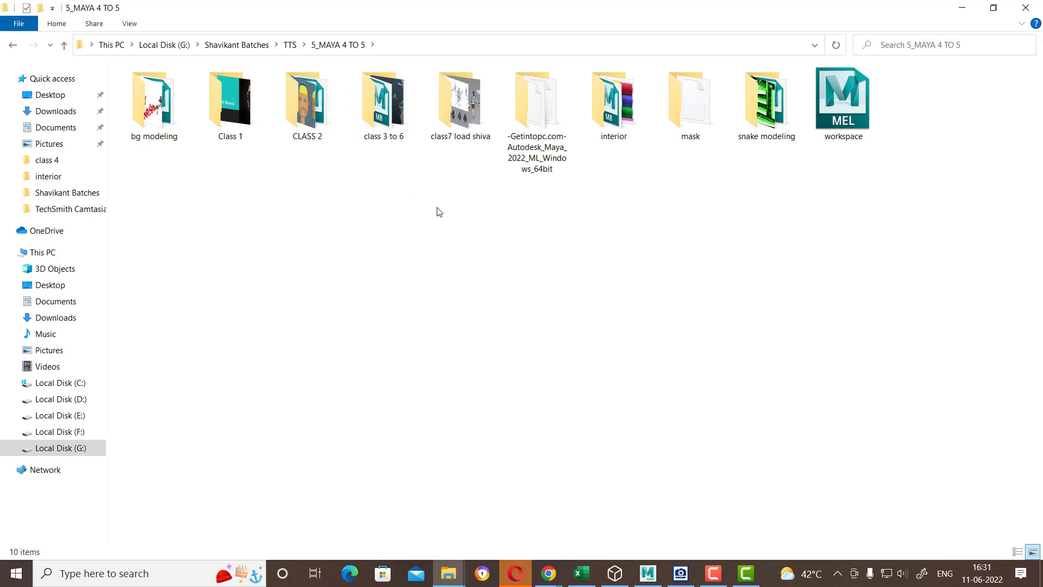
{"action": "left_click", "coordinate": [648, 573]}
{"action": "left_click", "coordinate": [11, 22]}
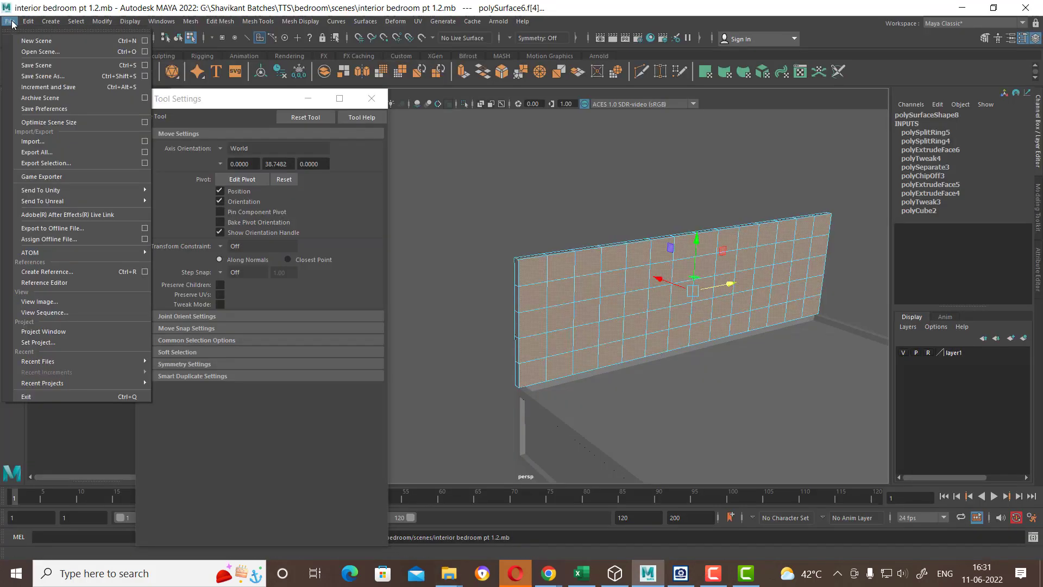
Confirm interior bedroom pt 1.2.mb sits in bedroom\scenes, then show the TTS folder in File Explorer
{"action": "left_click", "coordinate": [101, 76]}
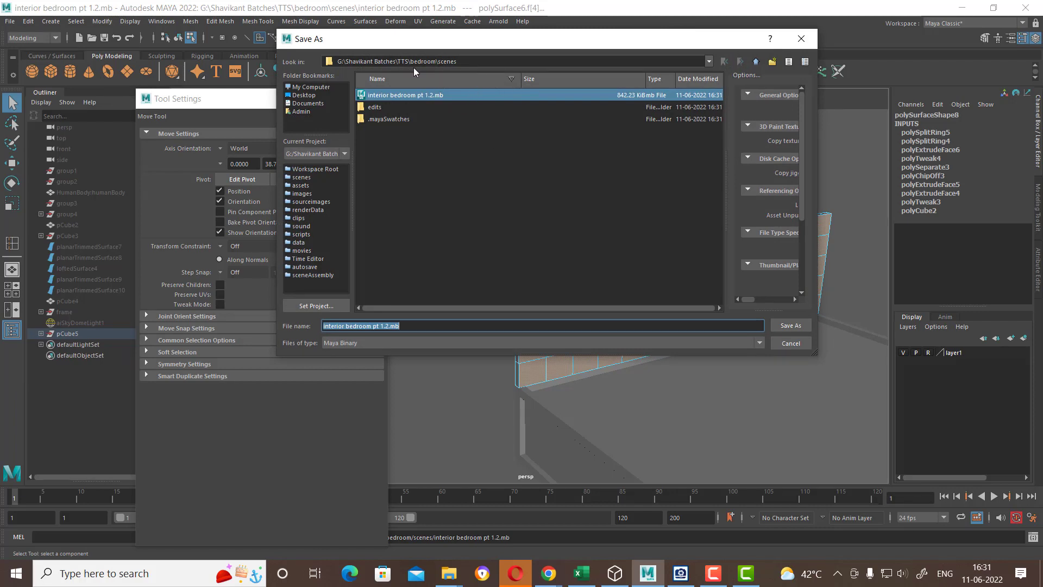
{"action": "left_click", "coordinate": [448, 573]}
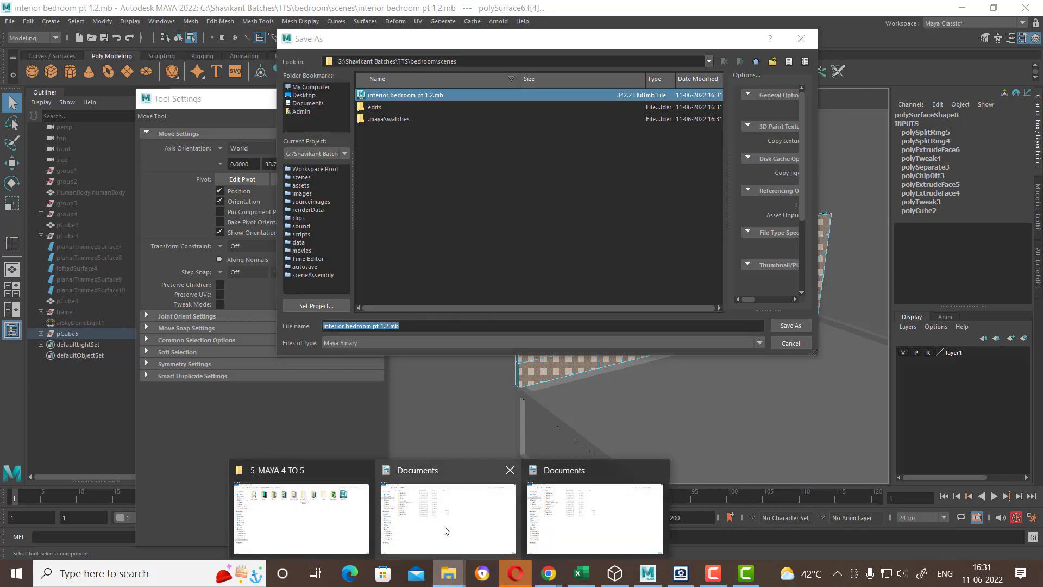
{"action": "left_click", "coordinate": [310, 517]}
{"action": "left_click", "coordinate": [290, 44]}
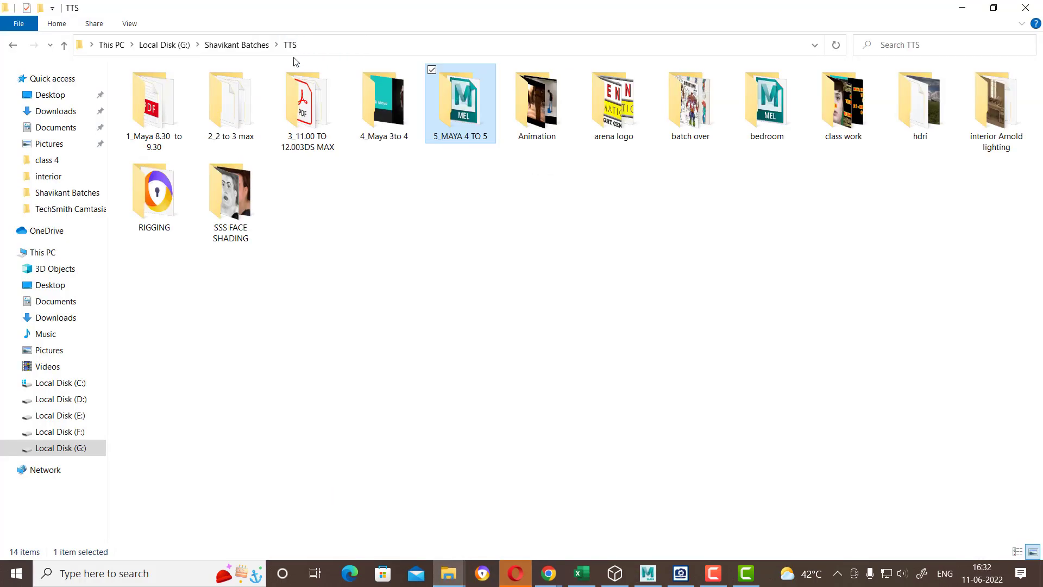
{"action": "left_click", "coordinate": [379, 256]}
{"action": "key", "text": "b"}
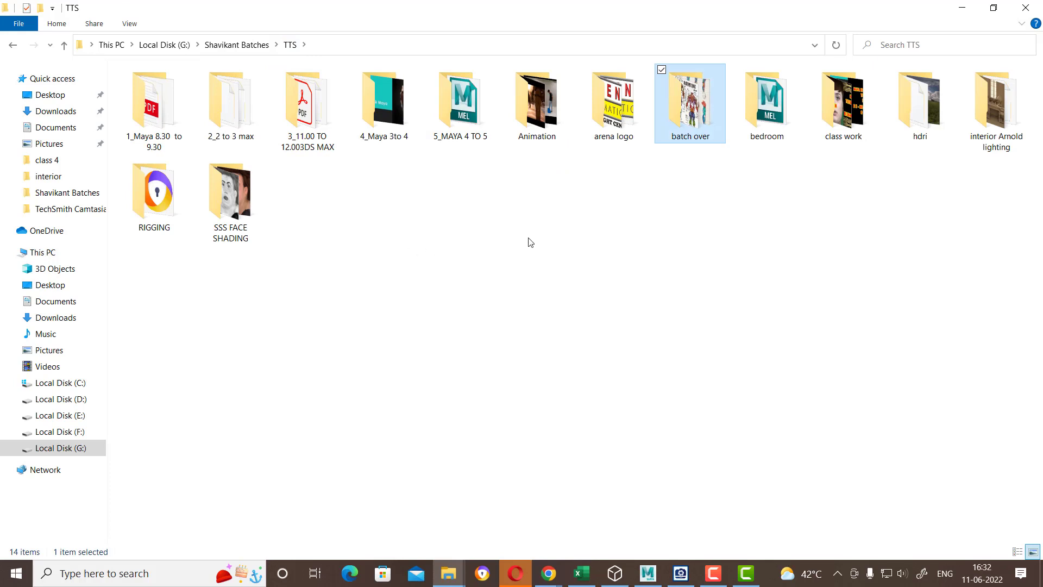
{"action": "key", "text": "e"}
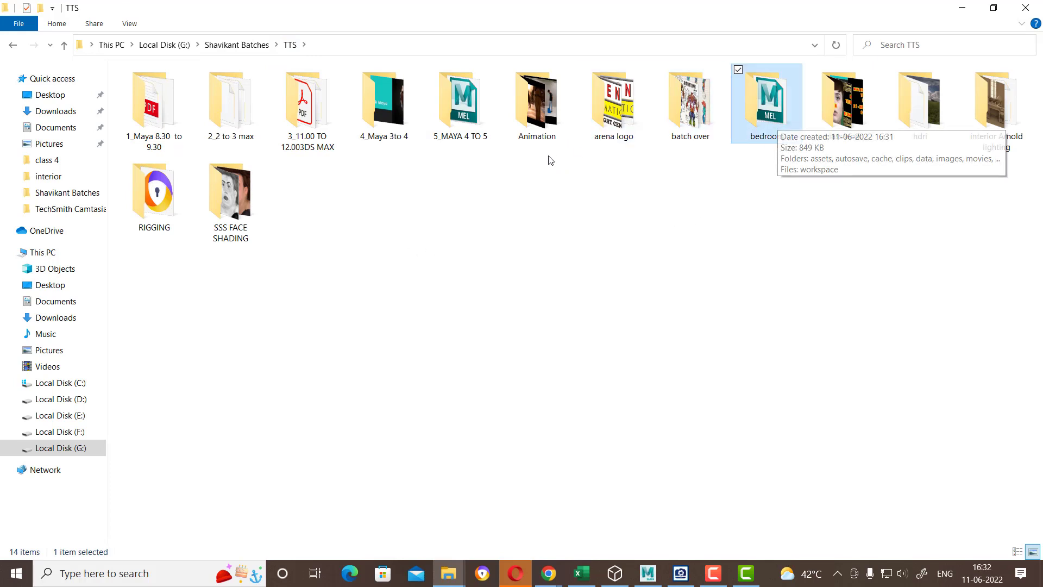
Return to the Maya bedroom scene, dismissing the Save As and Set Project dialogs unchanged
{"action": "left_click", "coordinate": [650, 575]}
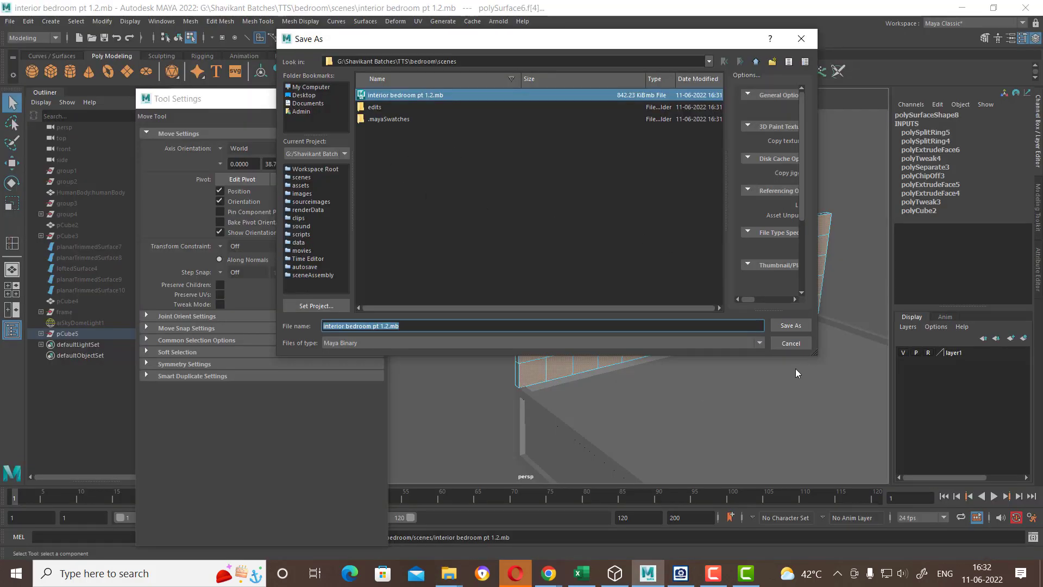
{"action": "left_click", "coordinate": [797, 346]}
{"action": "left_click", "coordinate": [10, 21]}
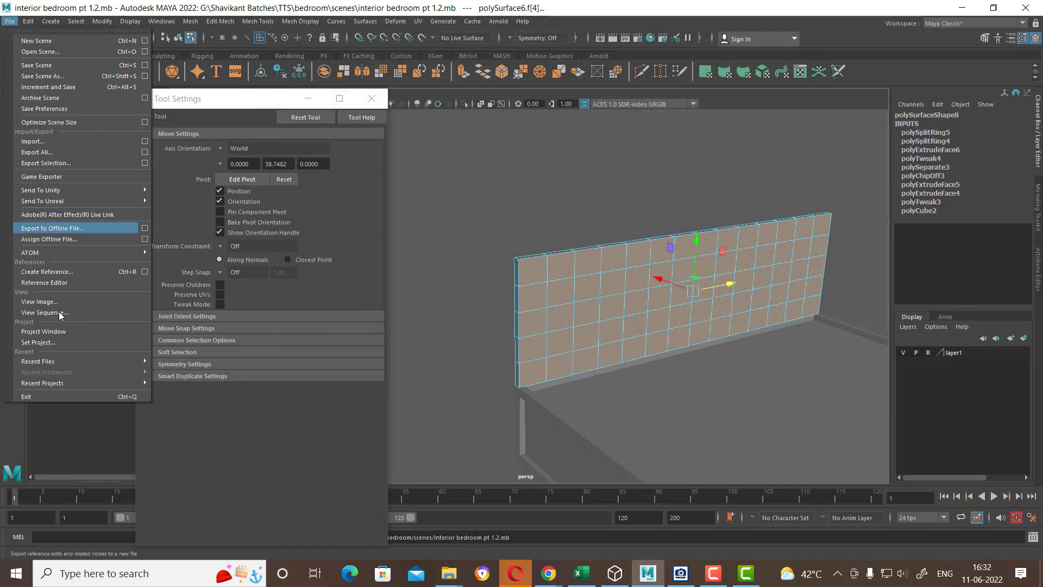
{"action": "left_click", "coordinate": [60, 342]}
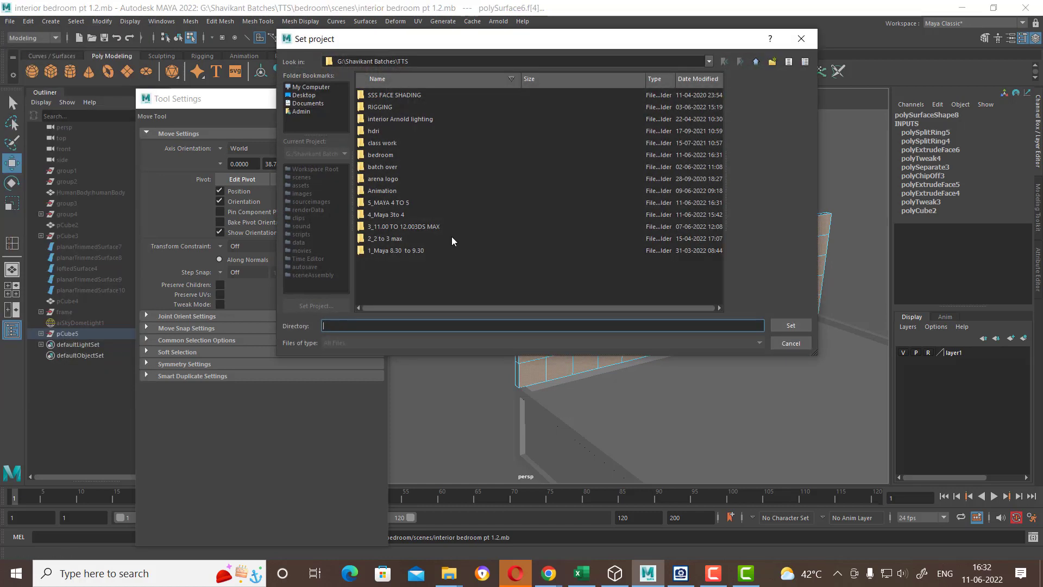
{"action": "double_click", "coordinate": [388, 203]}
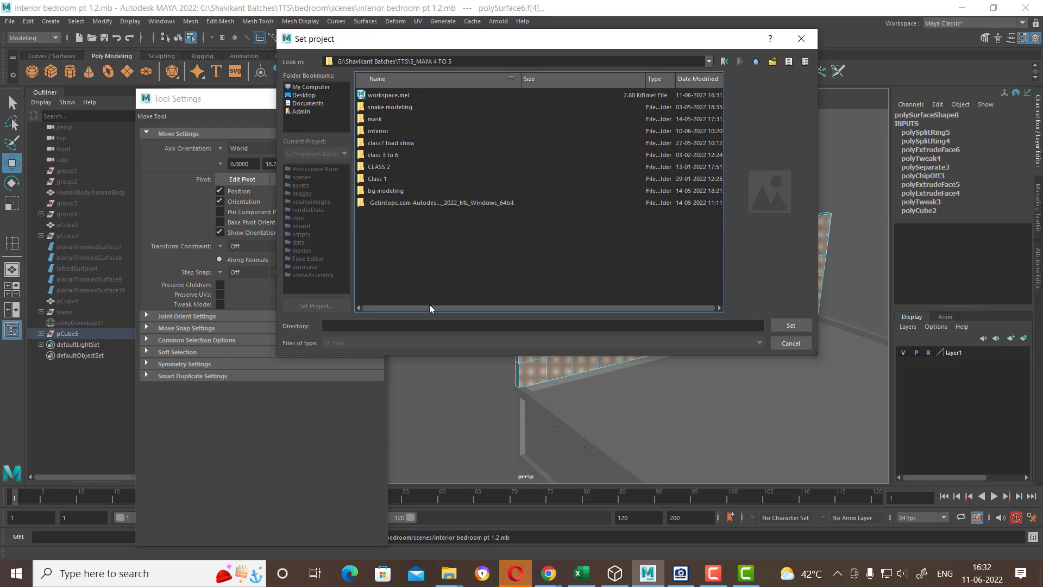
{"action": "left_click", "coordinate": [796, 327]}
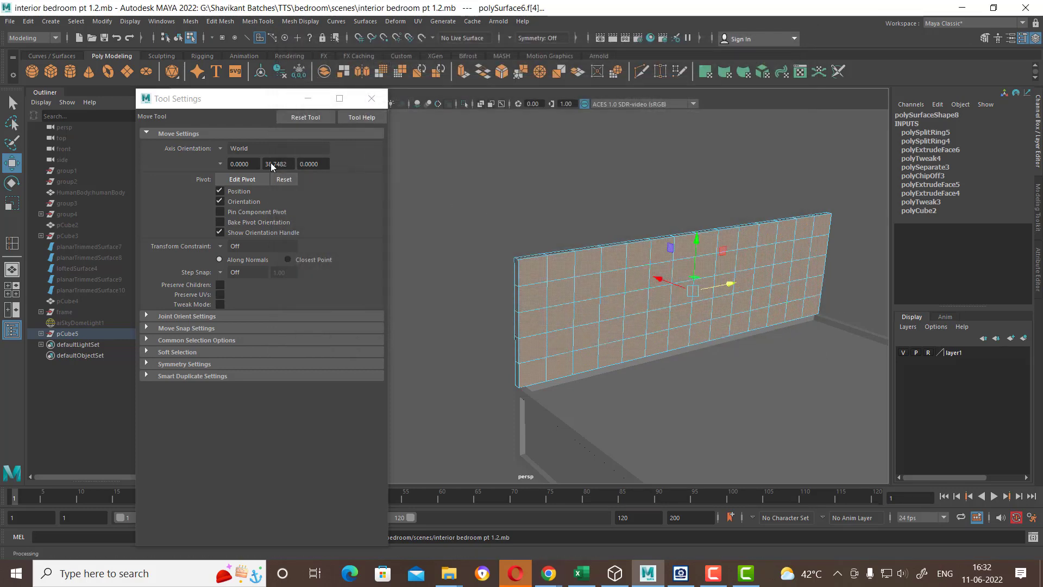
Create a new project named bedroom located in the 5_MAYA 4 TO 5 folder
{"action": "left_click", "coordinate": [9, 21]}
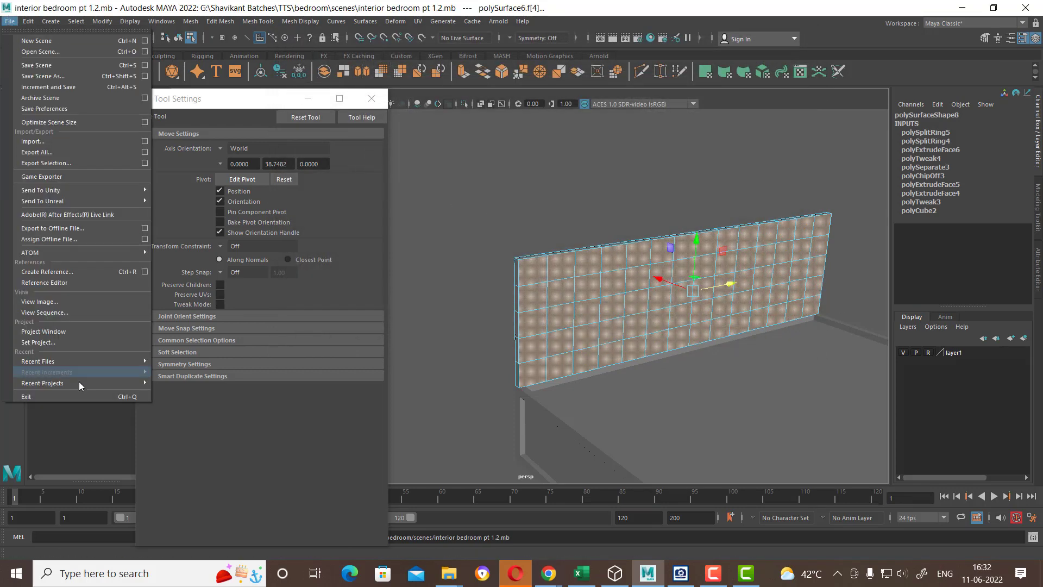
{"action": "left_click", "coordinate": [87, 331]}
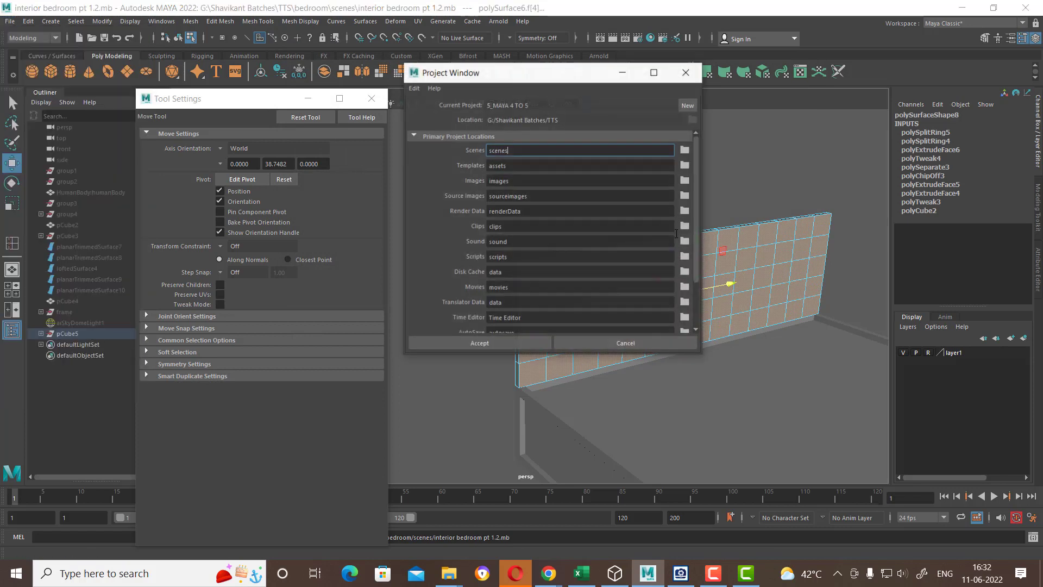
{"action": "left_click", "coordinate": [687, 106]}
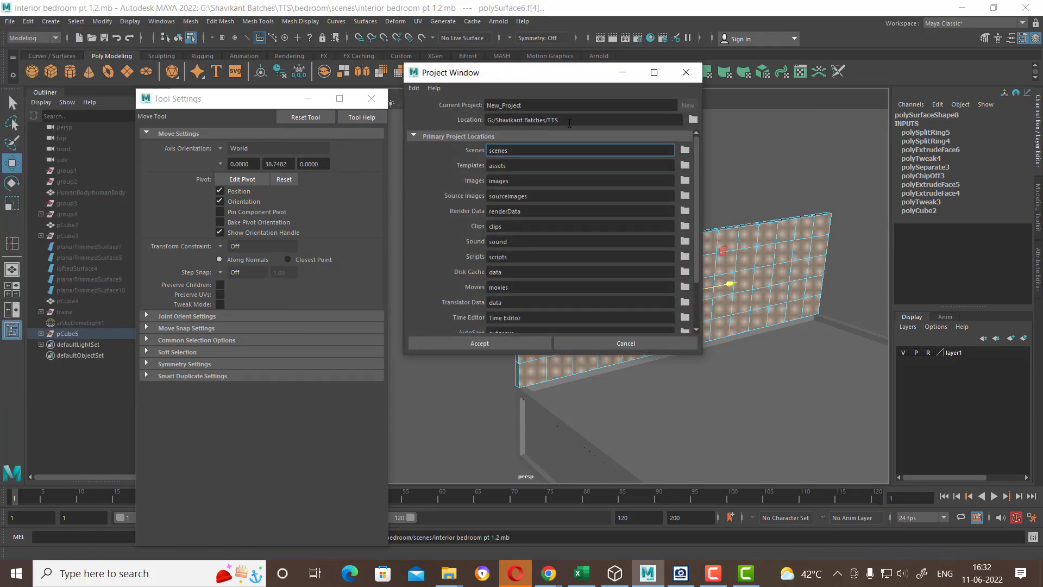
{"action": "left_click", "coordinate": [693, 119]}
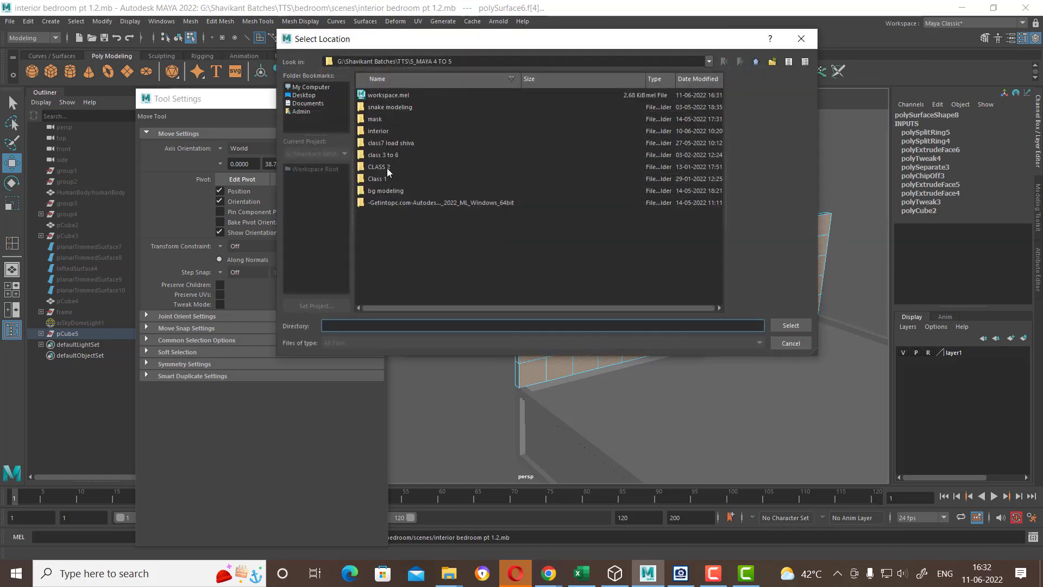
{"action": "left_click", "coordinate": [790, 343]}
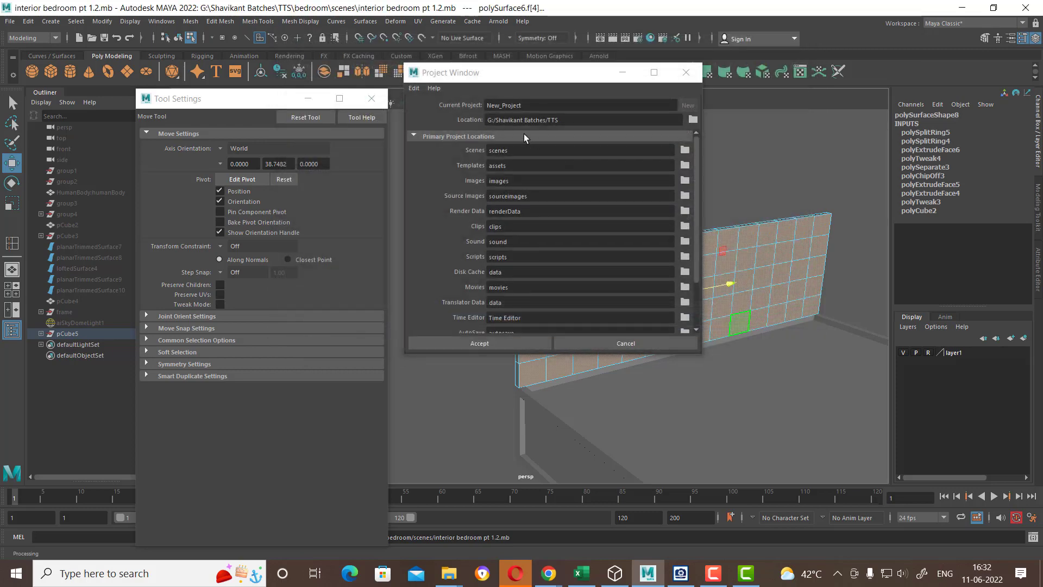
{"action": "type", "text": "bed"}
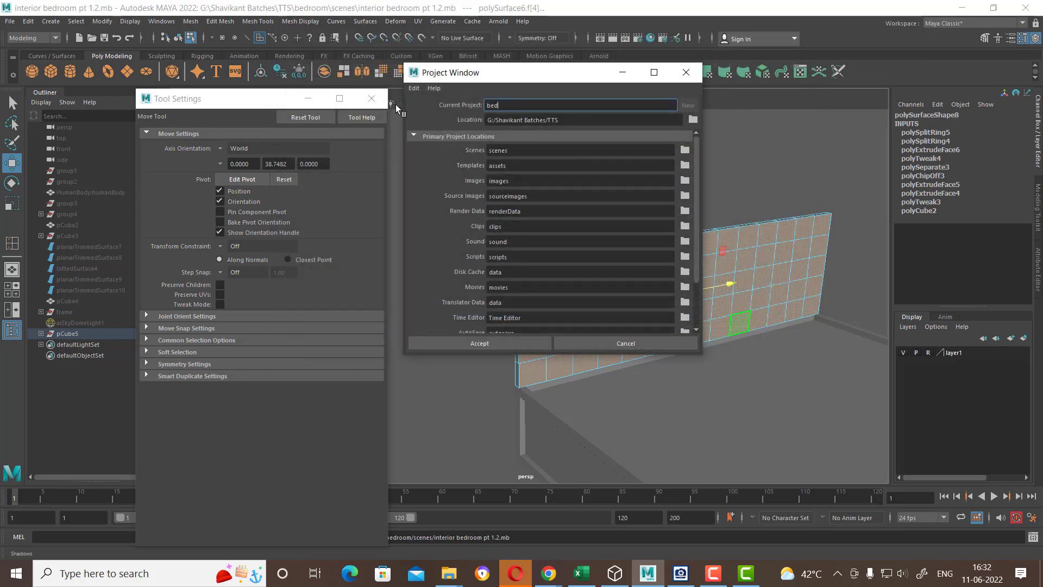
{"action": "type", "text": "room"}
{"action": "left_click", "coordinate": [486, 342]}
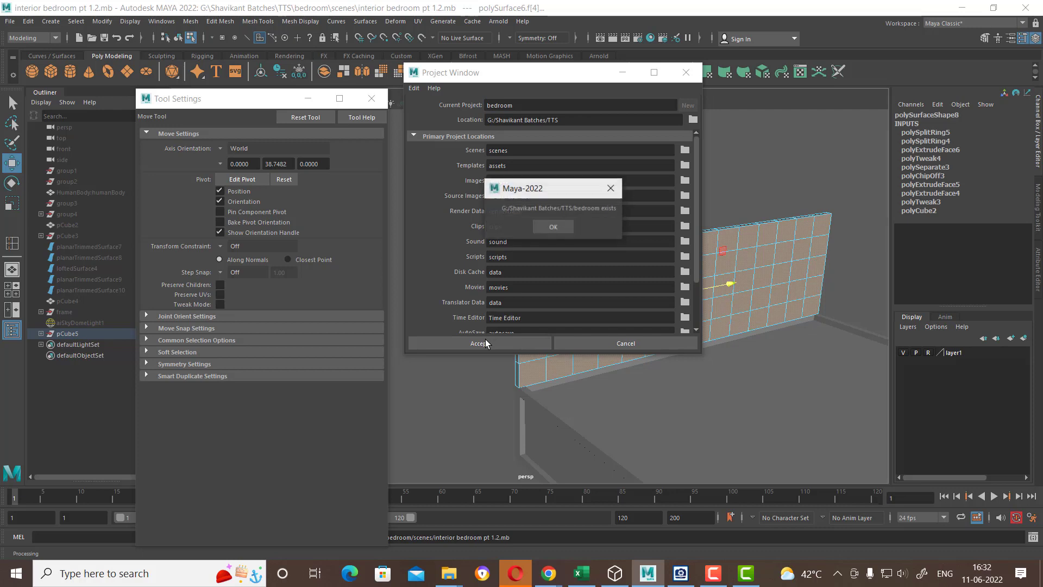
{"action": "left_click", "coordinate": [559, 228]}
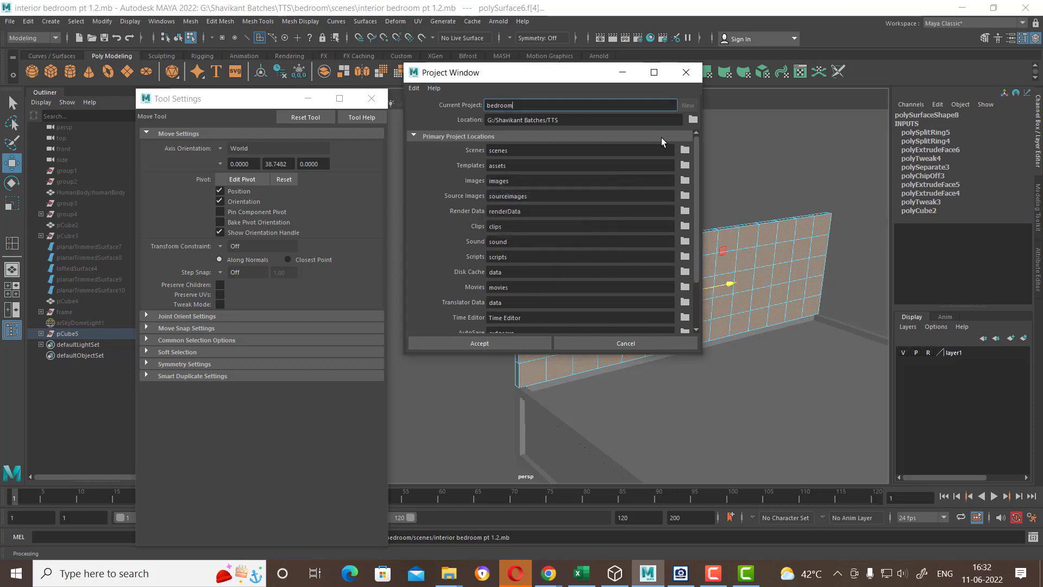
{"action": "left_click", "coordinate": [691, 120]}
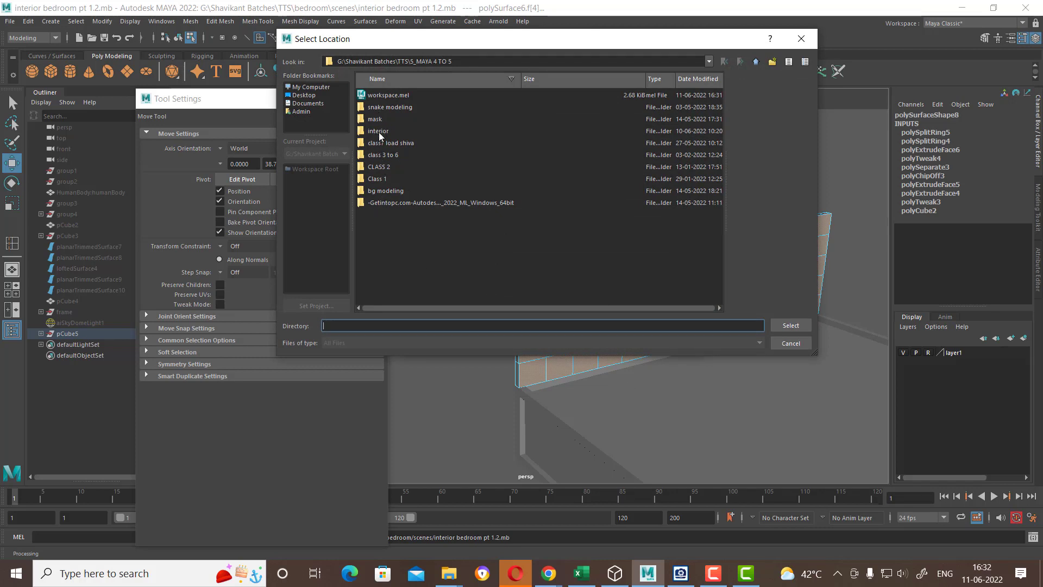
{"action": "left_click", "coordinate": [791, 325]}
{"action": "left_click", "coordinate": [465, 342]}
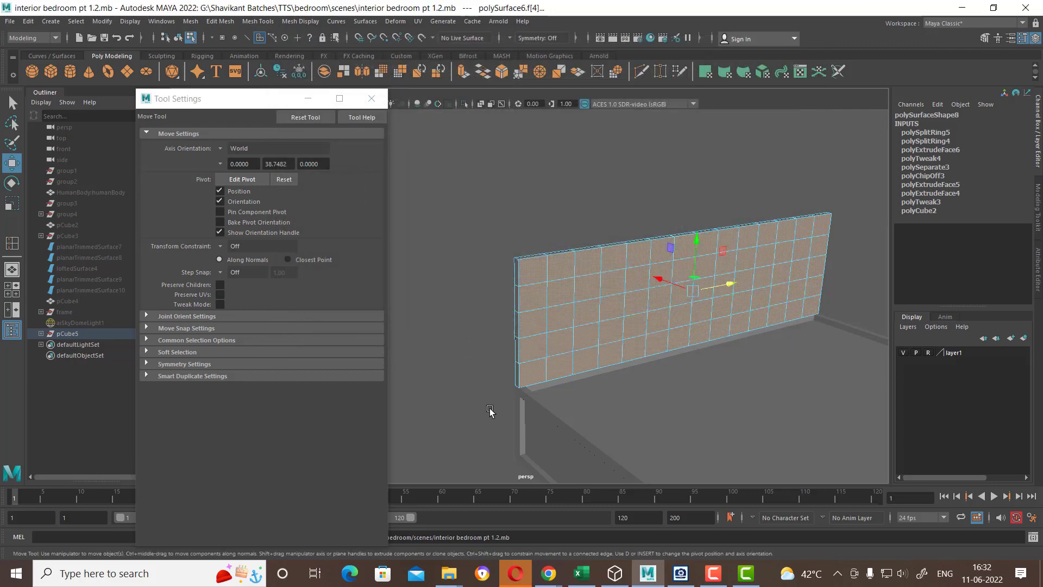
{"action": "mouse_move", "coordinate": [448, 573]}
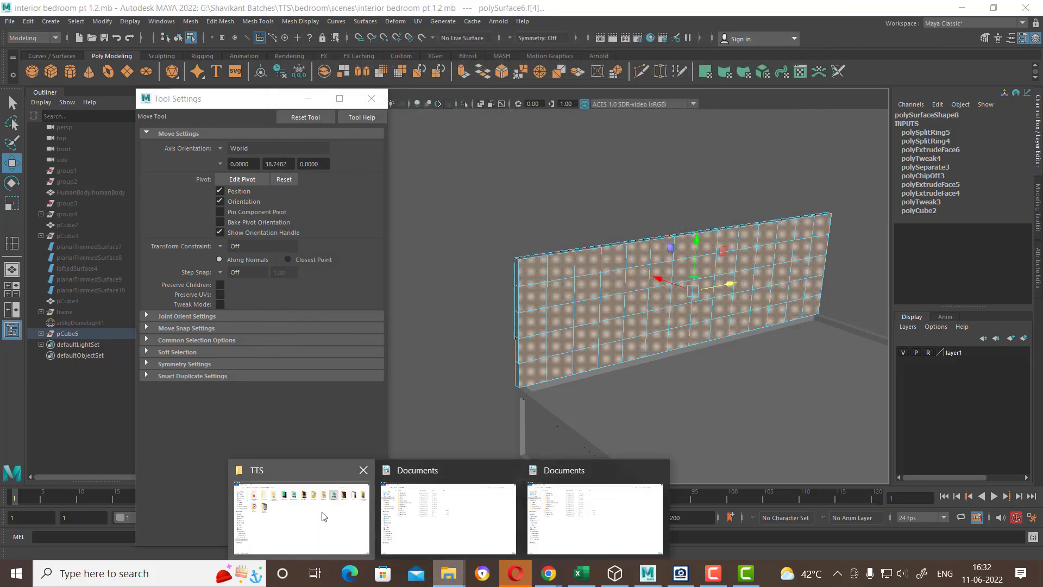
In Explorer, open 5_MAYA 4 TO 5 > bedroom to check its scenes and other subfolders
{"action": "left_click", "coordinate": [324, 517]}
{"action": "left_click", "coordinate": [535, 358]}
{"action": "left_click", "coordinate": [767, 126]}
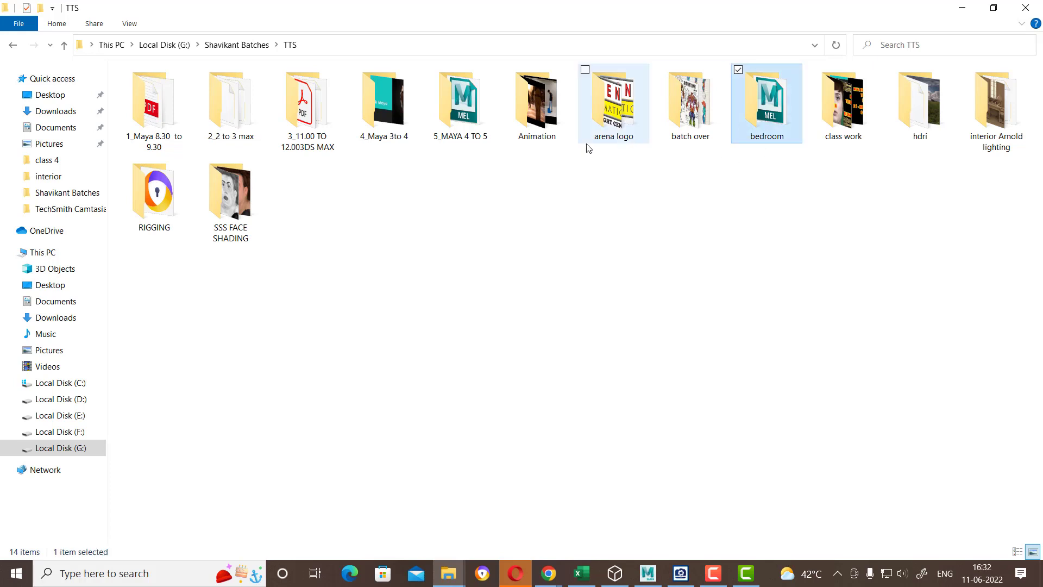
{"action": "double_click", "coordinate": [461, 103]}
{"action": "key", "text": "Right"}
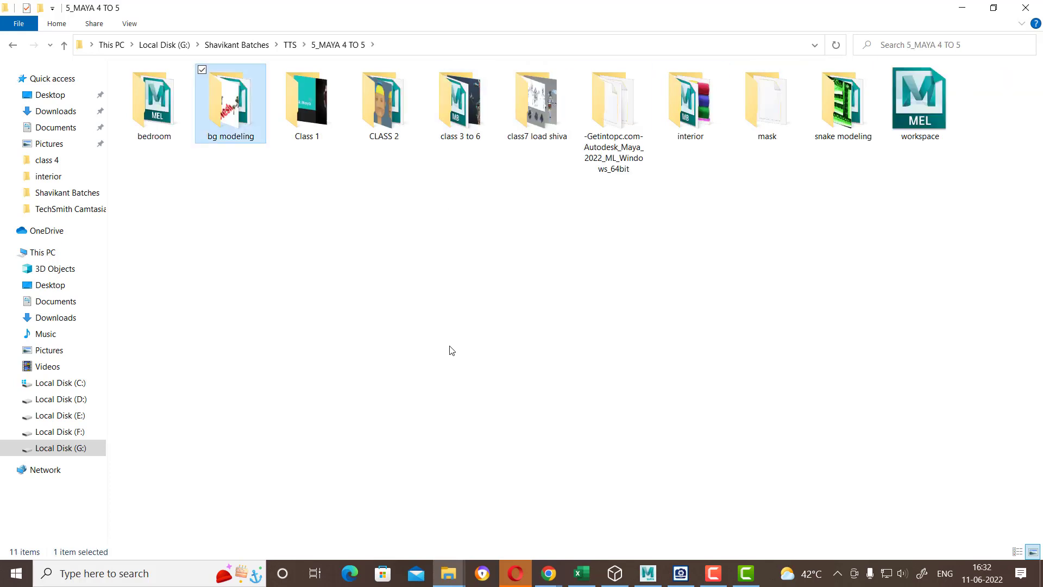
{"action": "key", "text": "Left"}
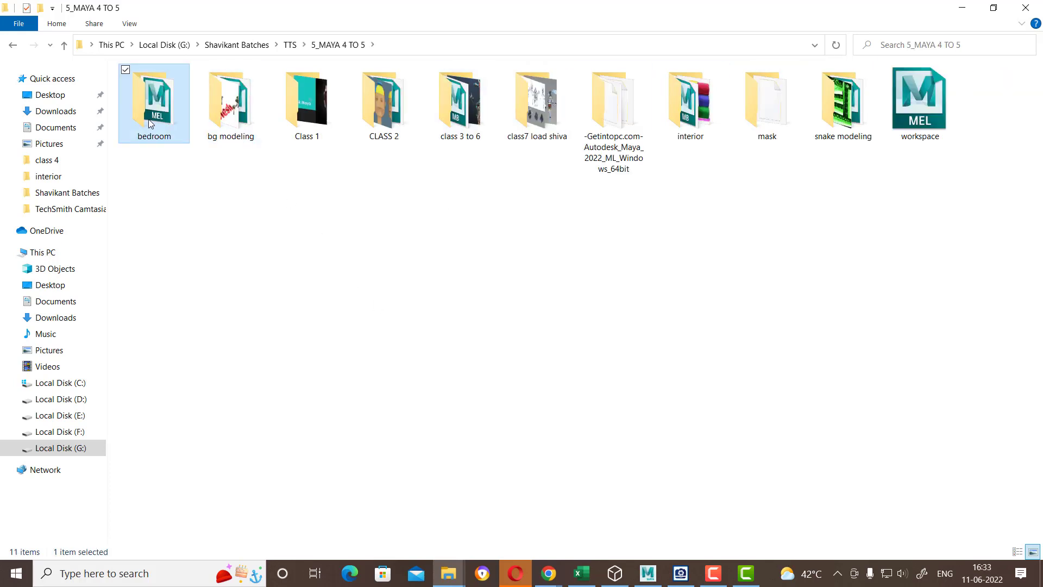
{"action": "double_click", "coordinate": [151, 123]}
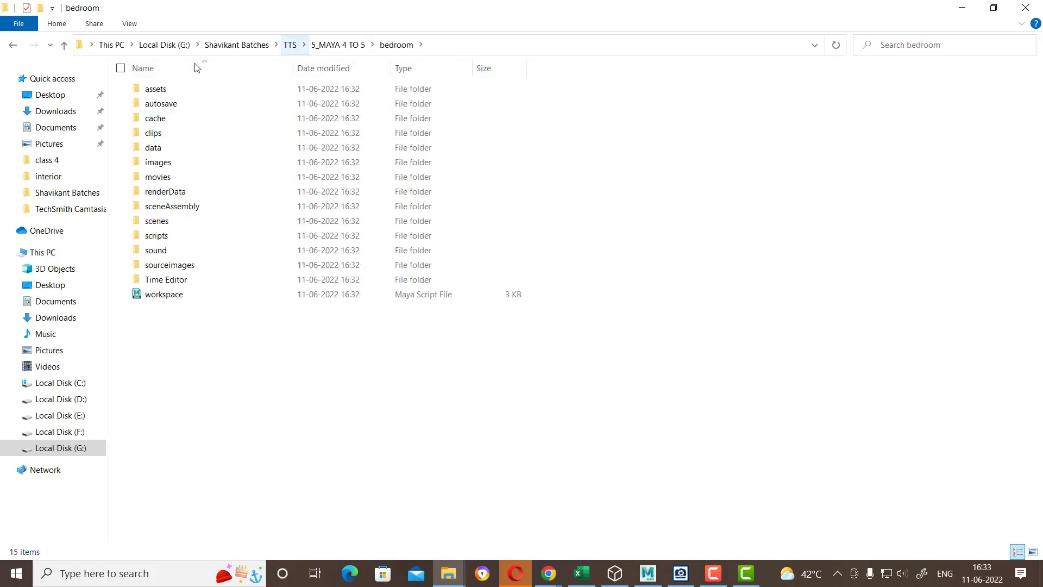
{"action": "left_click", "coordinate": [163, 222]}
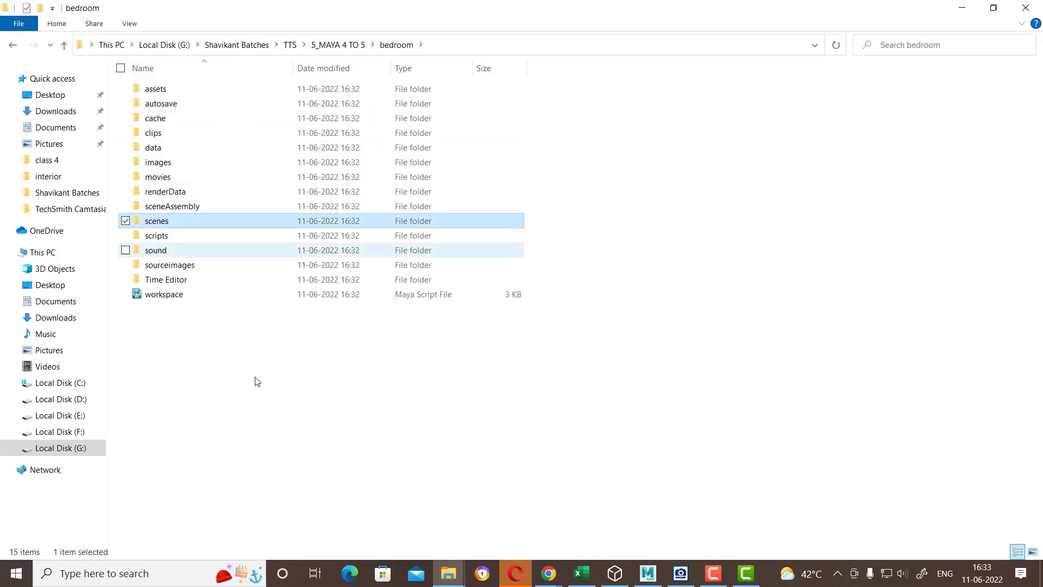
{"action": "left_click", "coordinate": [648, 573]}
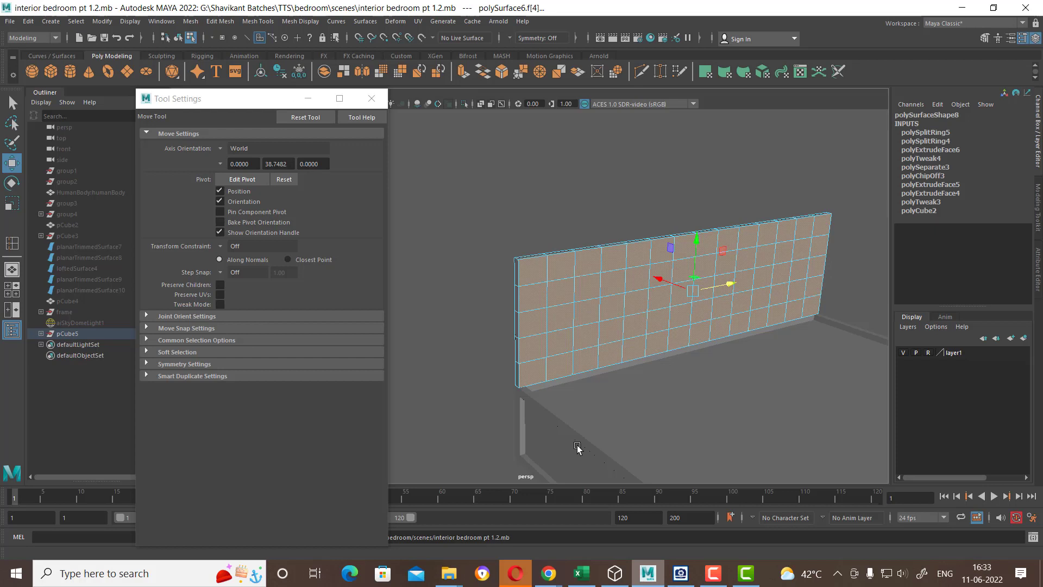
Save the interior bedroom pt 1.2 scene into the bedroom project's scenes folder
{"action": "left_click", "coordinate": [10, 21]}
{"action": "left_click", "coordinate": [56, 81]}
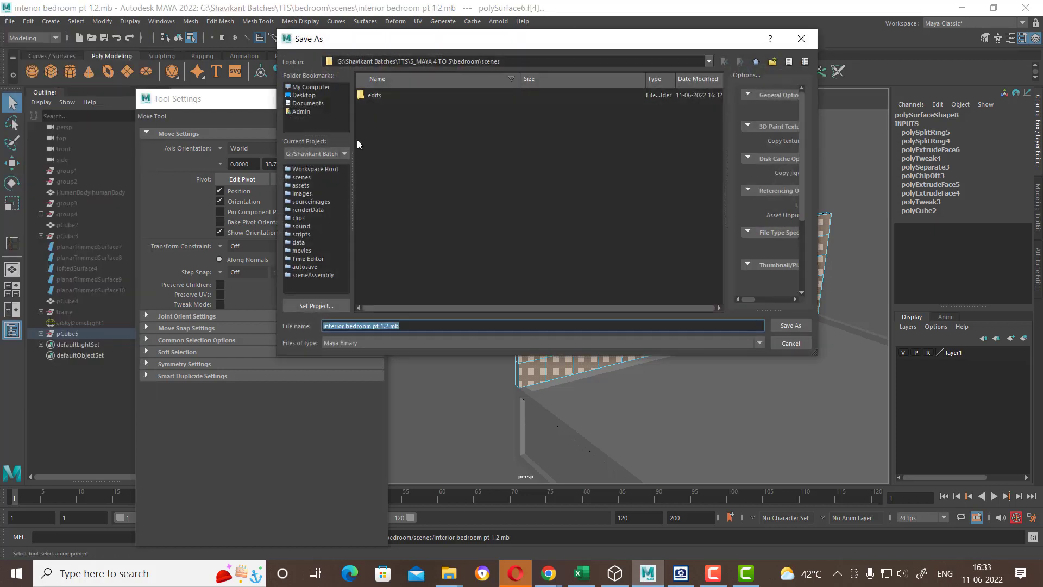
{"action": "left_click", "coordinate": [791, 326]}
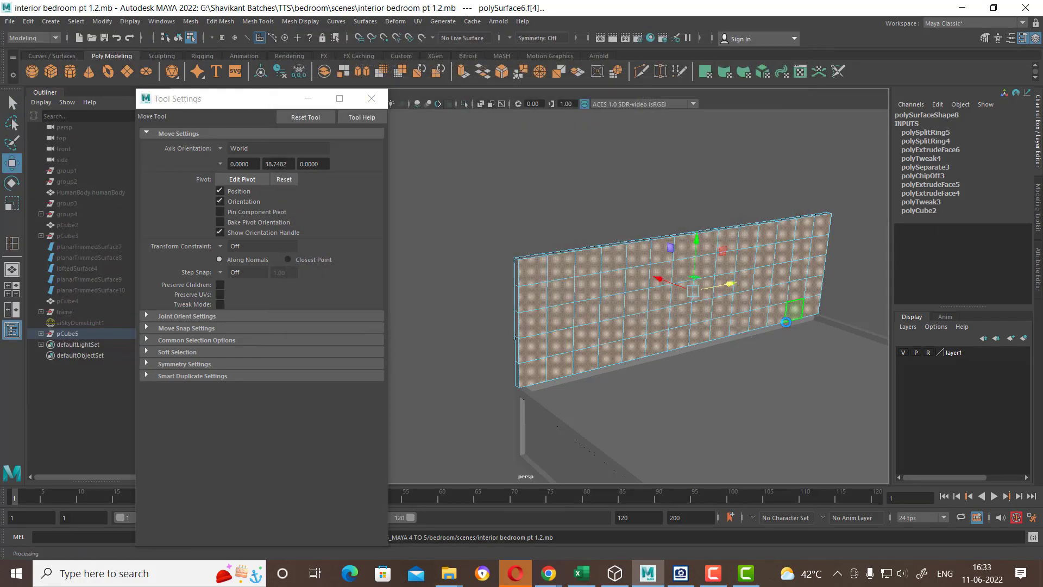
Open the bedroom project's sourceimages folder in Explorer and select its path
{"action": "key", "text": "alt+Tab"}
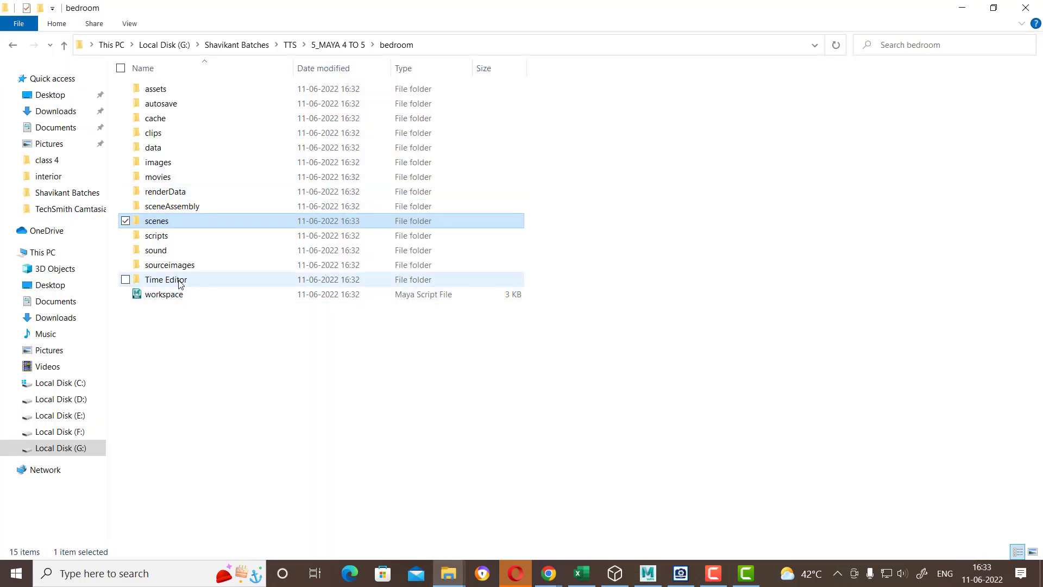
{"action": "double_click", "coordinate": [173, 266]}
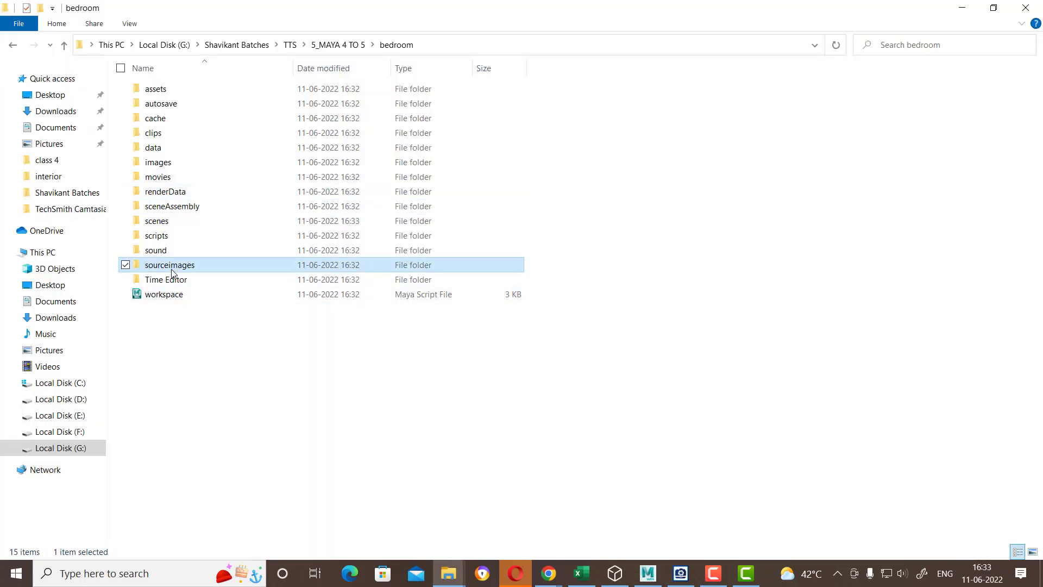
{"action": "left_click", "coordinate": [541, 50]}
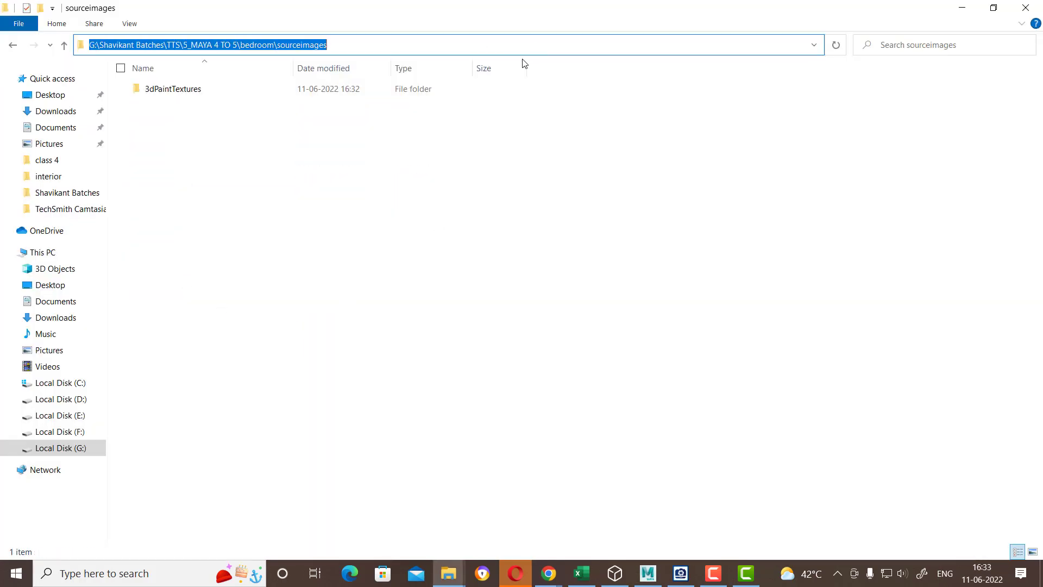
{"action": "left_click", "coordinate": [549, 576]}
Browse the wood seamless texture image results and preview the Olive wood texture
{"action": "left_click", "coordinate": [593, 520]}
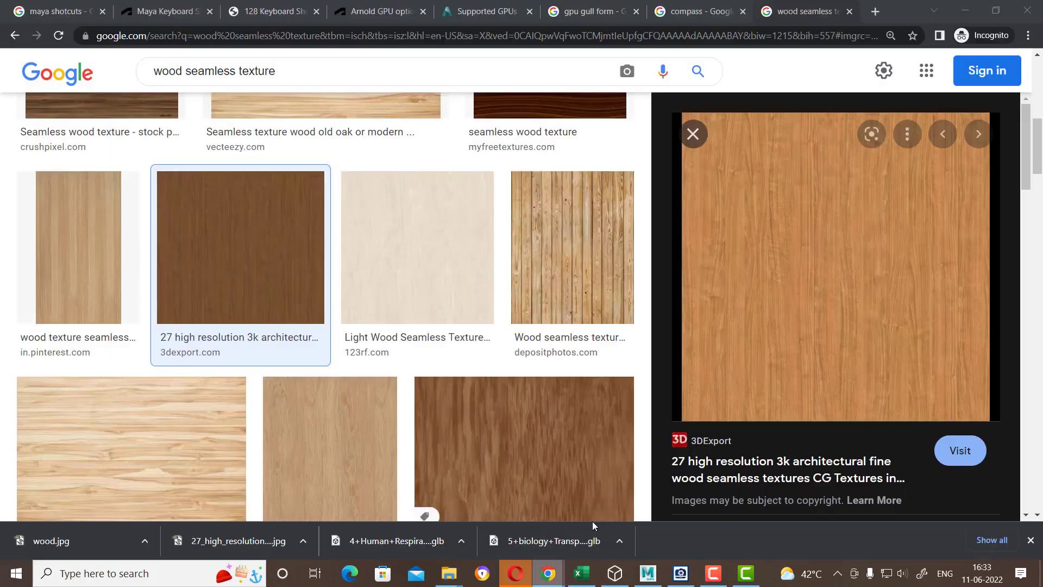
{"action": "scroll", "coordinate": [517, 410], "scroll_direction": "down", "scroll_amount": 4}
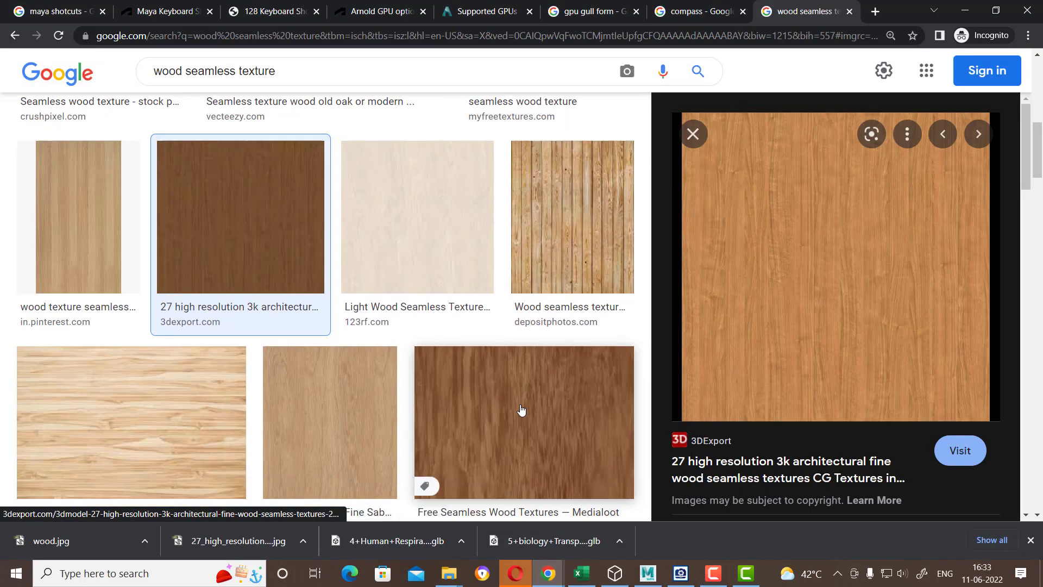
{"action": "scroll", "coordinate": [427, 356], "scroll_direction": "up", "scroll_amount": 5}
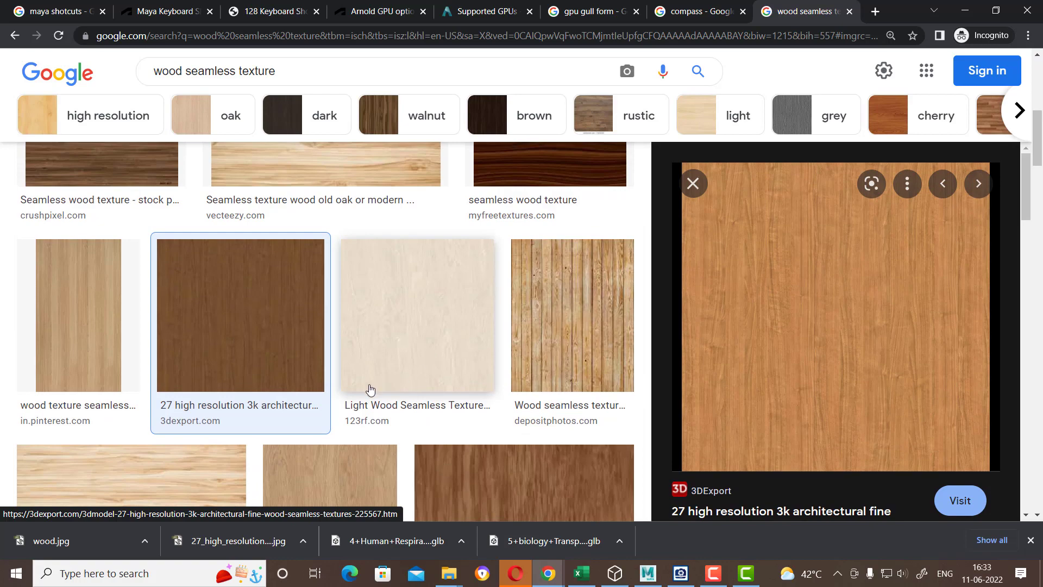
{"action": "scroll", "coordinate": [398, 363], "scroll_direction": "down", "scroll_amount": 5}
{"action": "scroll", "coordinate": [348, 366], "scroll_direction": "up", "scroll_amount": 4}
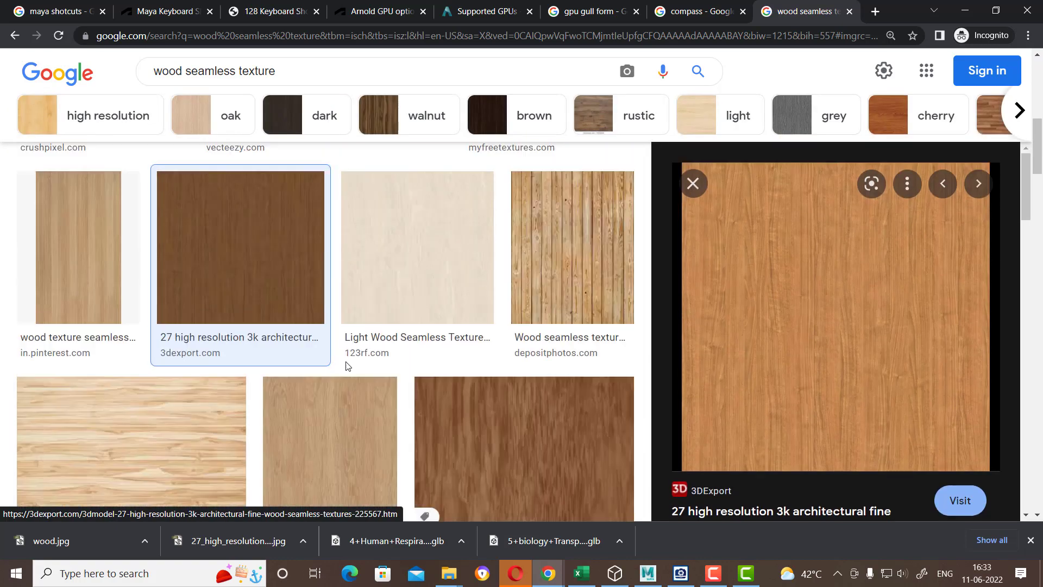
{"action": "scroll", "coordinate": [348, 366], "scroll_direction": "up", "scroll_amount": 4}
{"action": "scroll", "coordinate": [348, 366], "scroll_direction": "up", "scroll_amount": 3}
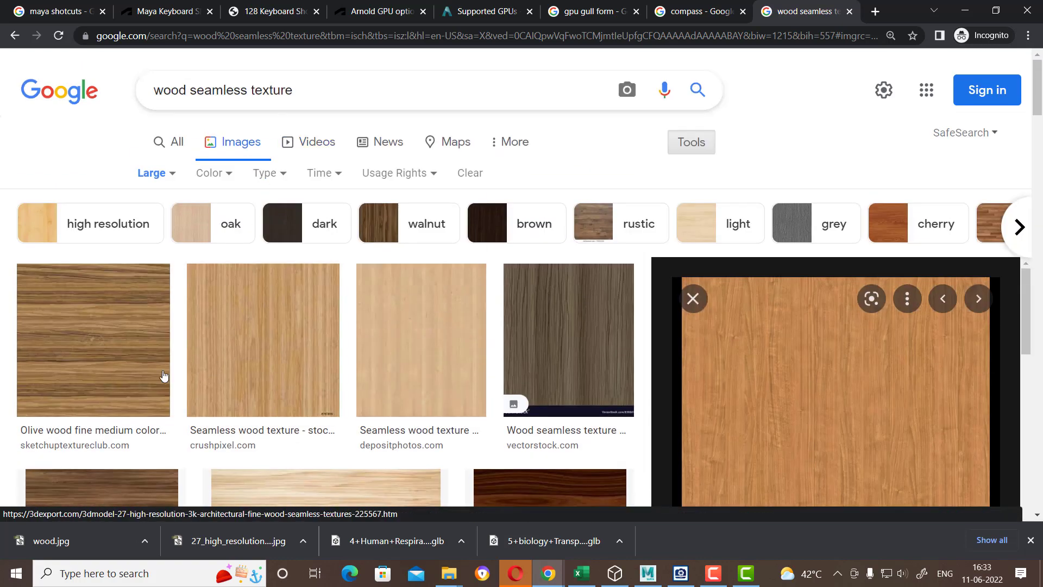
{"action": "left_click", "coordinate": [120, 354]}
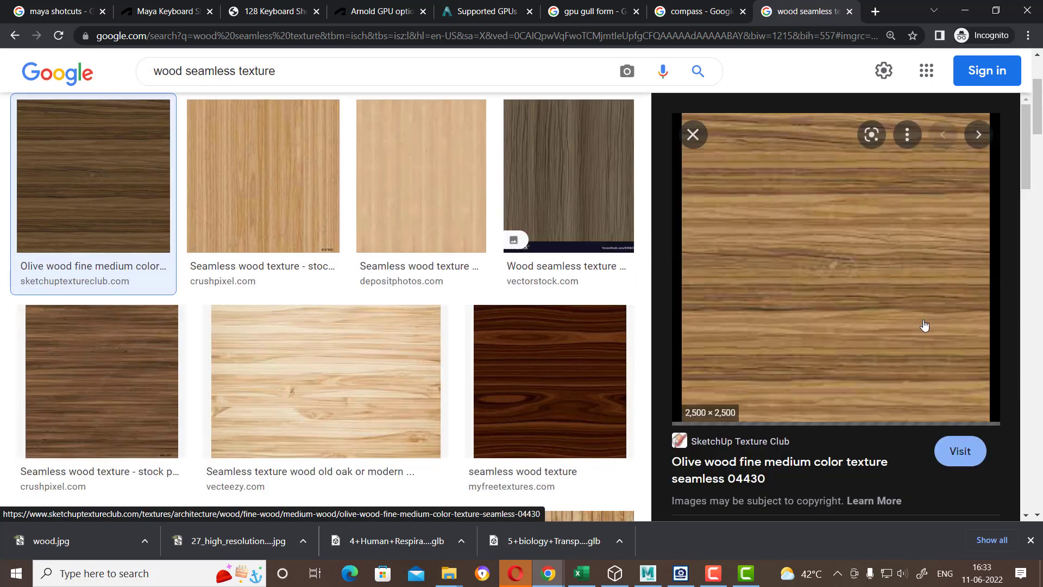
{"action": "mouse_move", "coordinate": [836, 383]}
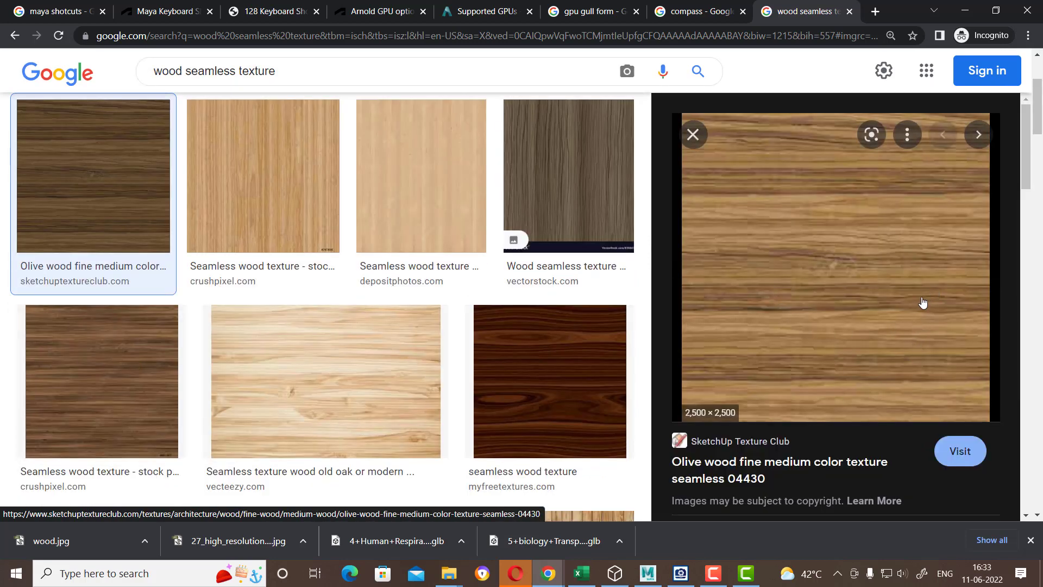
Compare the Crushpixel and Vecteezy wood textures, then preview 3DExport's high-resolution wood texture
{"action": "scroll", "coordinate": [921, 320], "scroll_direction": "down", "scroll_amount": 2}
{"action": "scroll", "coordinate": [924, 326], "scroll_direction": "down", "scroll_amount": 2}
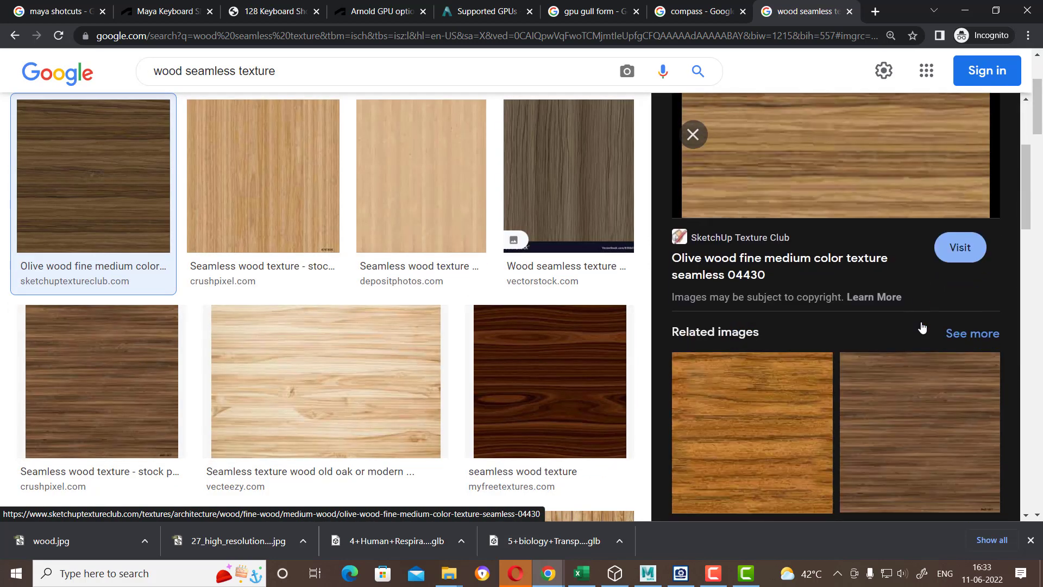
{"action": "scroll", "coordinate": [923, 331], "scroll_direction": "down", "scroll_amount": 4}
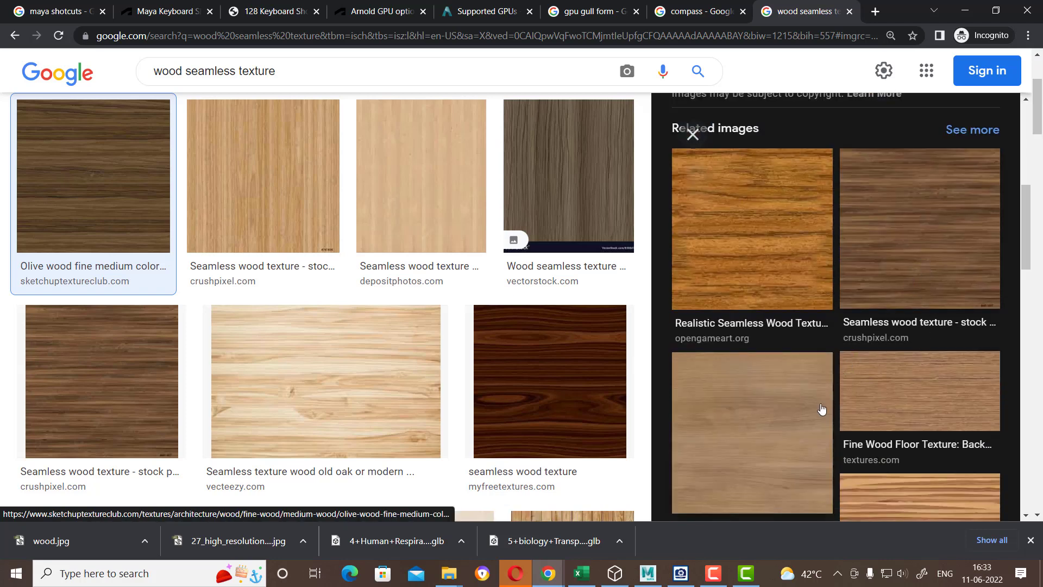
{"action": "scroll", "coordinate": [897, 302], "scroll_direction": "up", "scroll_amount": 4}
{"action": "scroll", "coordinate": [852, 295], "scroll_direction": "up", "scroll_amount": 4}
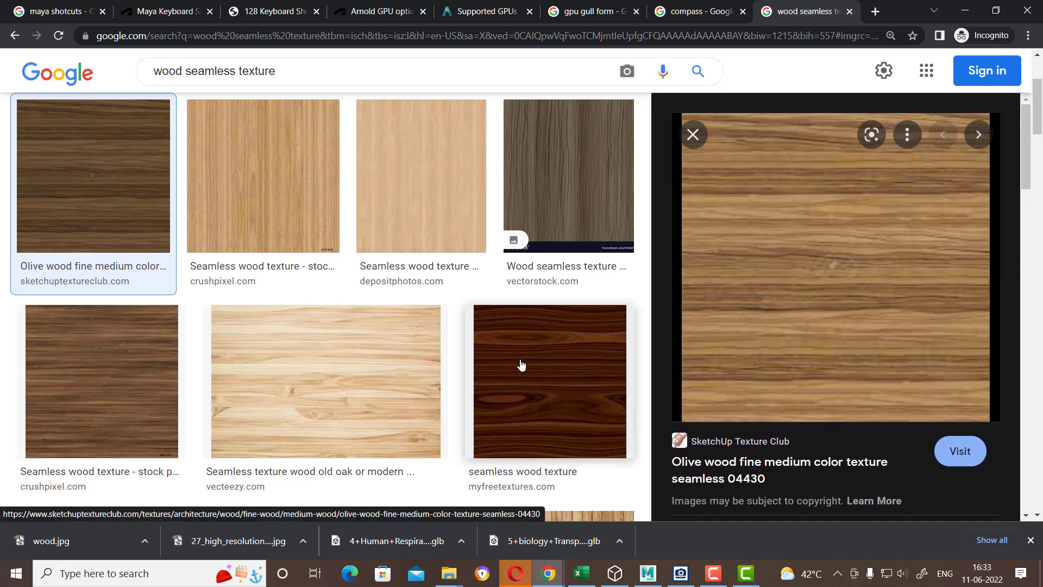
{"action": "left_click", "coordinate": [305, 212]}
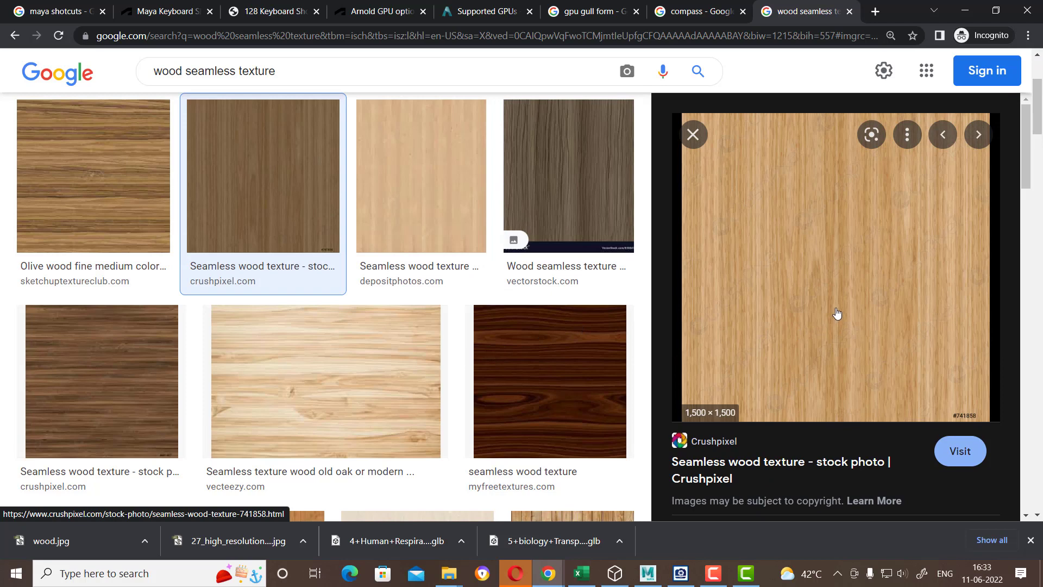
{"action": "left_click", "coordinate": [145, 370]}
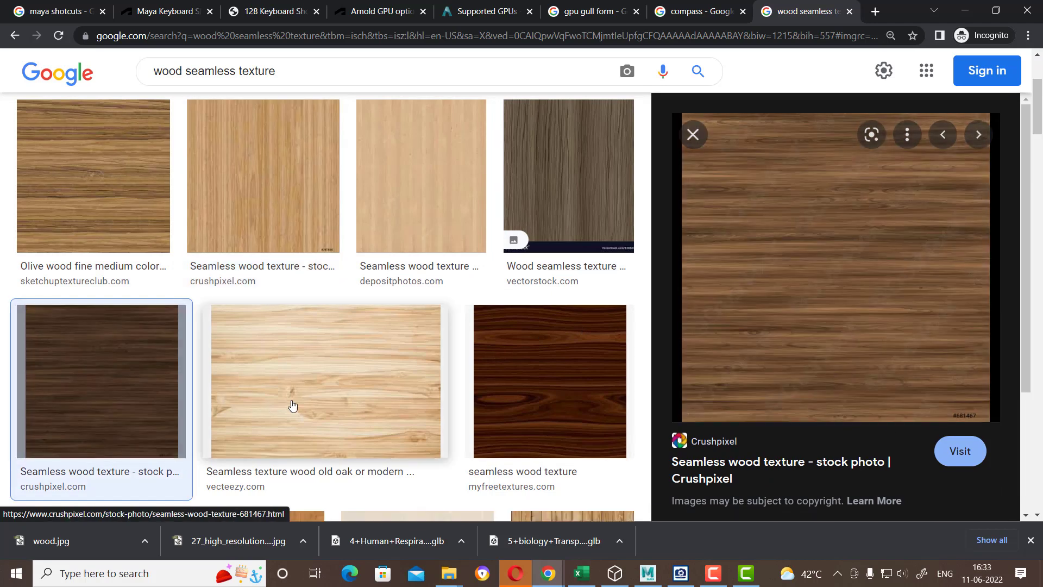
{"action": "left_click", "coordinate": [326, 388]}
{"action": "scroll", "coordinate": [441, 385], "scroll_direction": "down", "scroll_amount": 5}
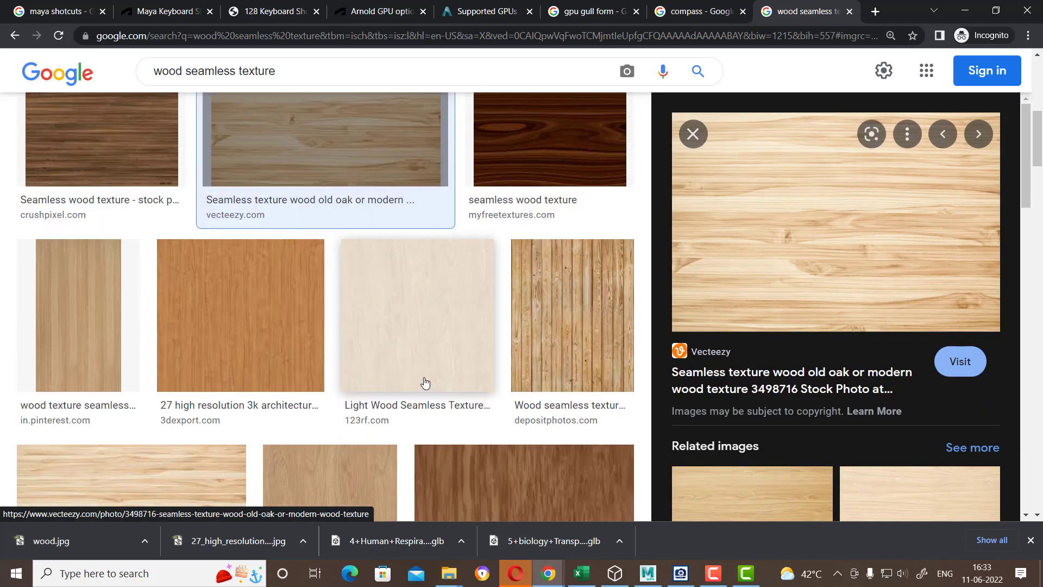
{"action": "left_click", "coordinate": [265, 340]}
Save the 3DExport wood texture as wood.jpg in the bedroom project's sourceimages folder
{"action": "right_click", "coordinate": [849, 256]}
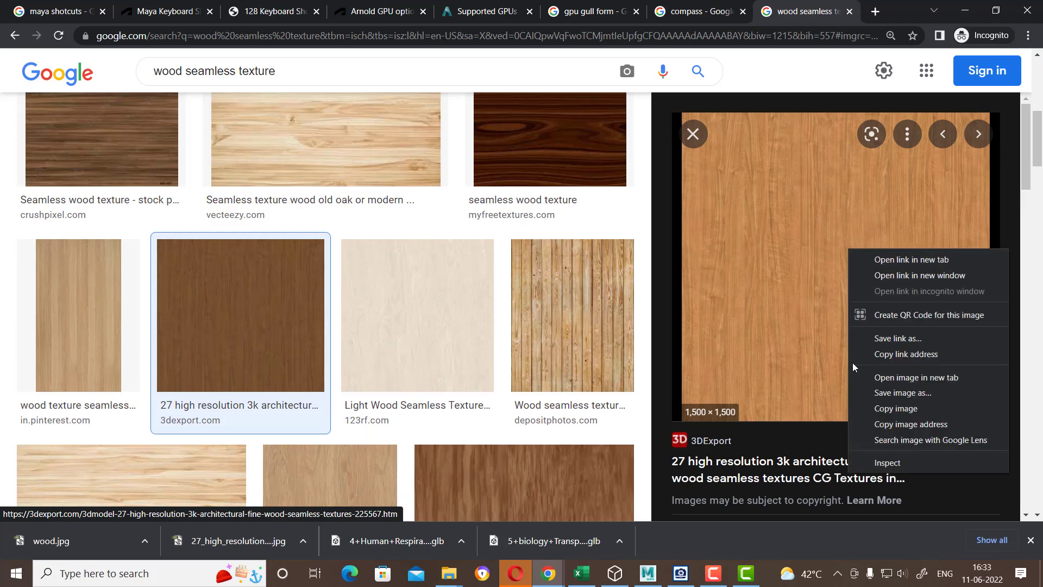
{"action": "left_click", "coordinate": [911, 390]}
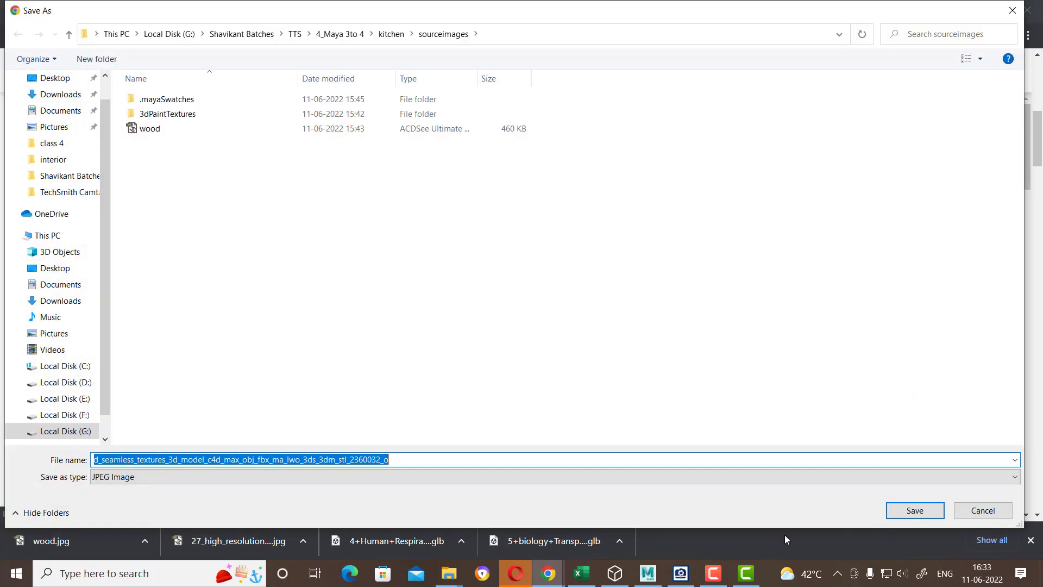
{"action": "left_click", "coordinate": [353, 37]}
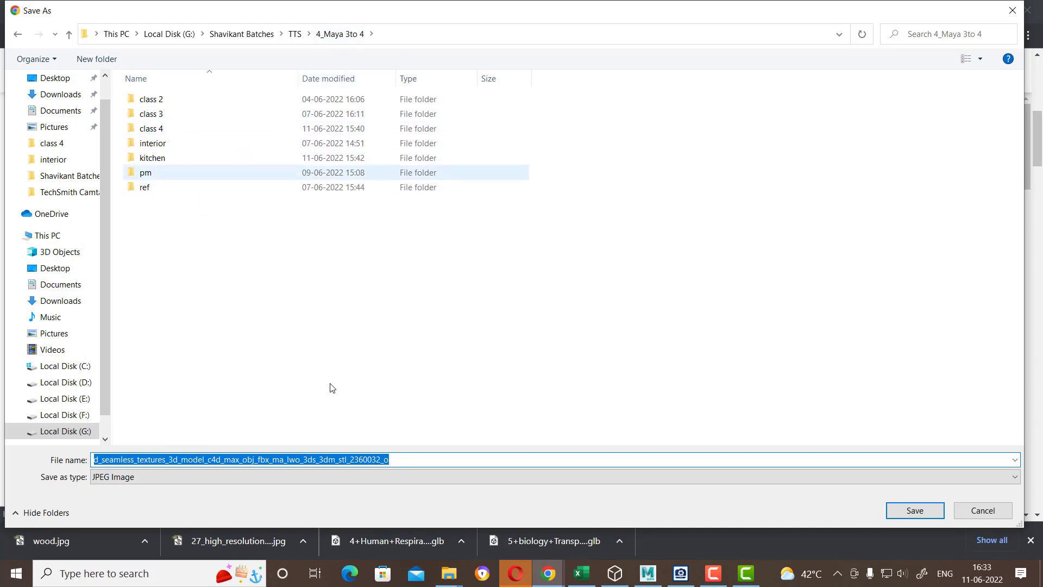
{"action": "left_click", "coordinate": [449, 573]}
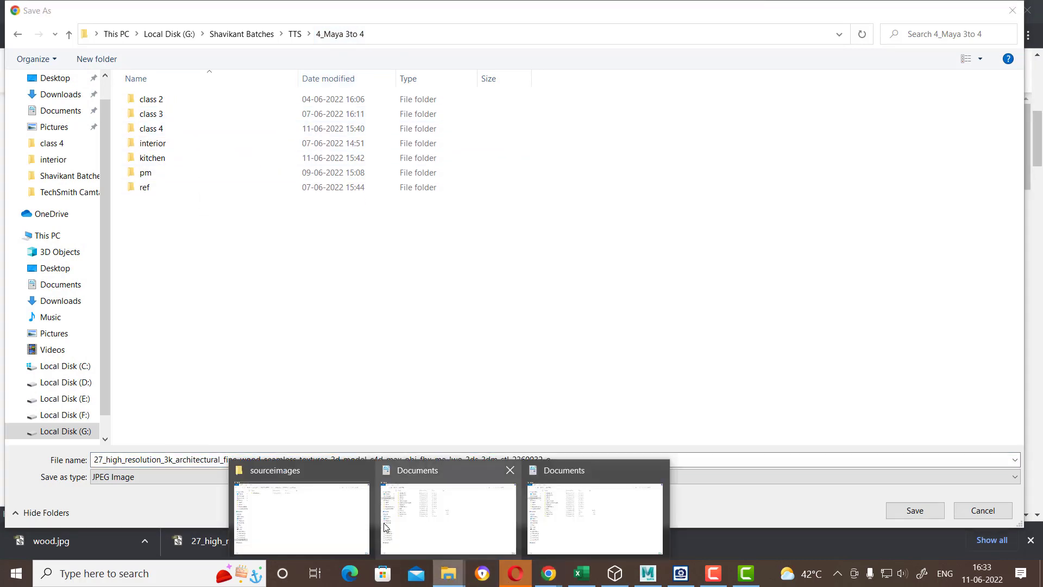
{"action": "left_click", "coordinate": [324, 517]}
{"action": "left_click", "coordinate": [549, 48]}
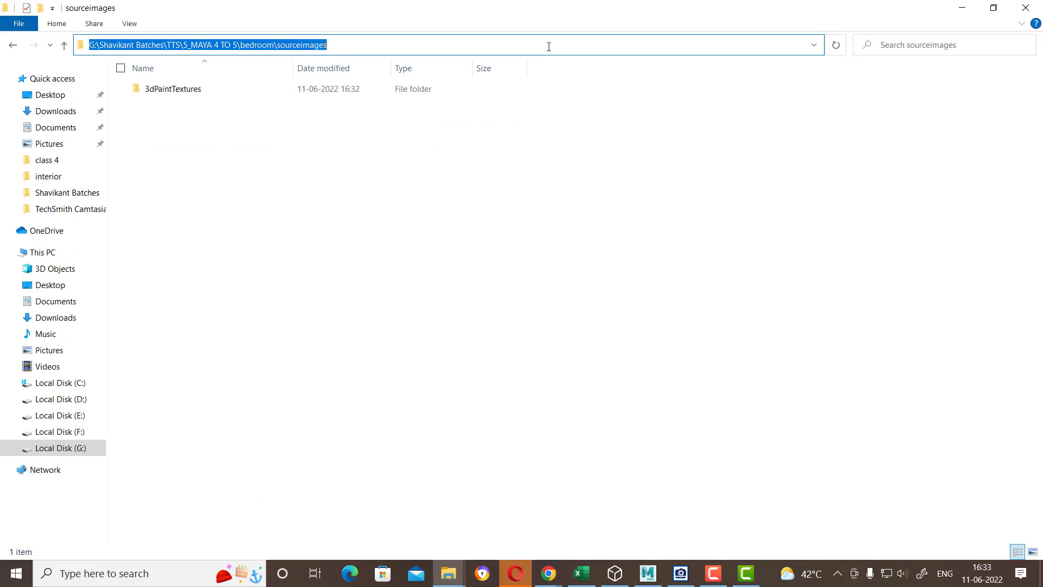
{"action": "left_click", "coordinate": [1025, 5]}
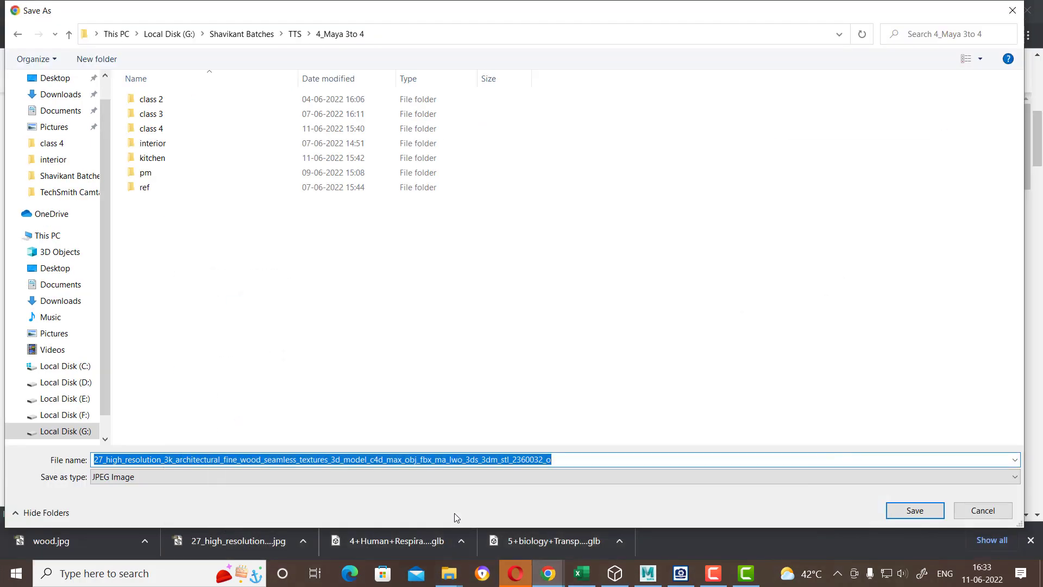
{"action": "type", "text": "G:\\Shavikant Batches\\TTS\\5_MAYA 4 TO 5\\bedroom\\sourceimages"}
{"action": "key", "text": "Return"}
{"action": "type", "text": "wo"}
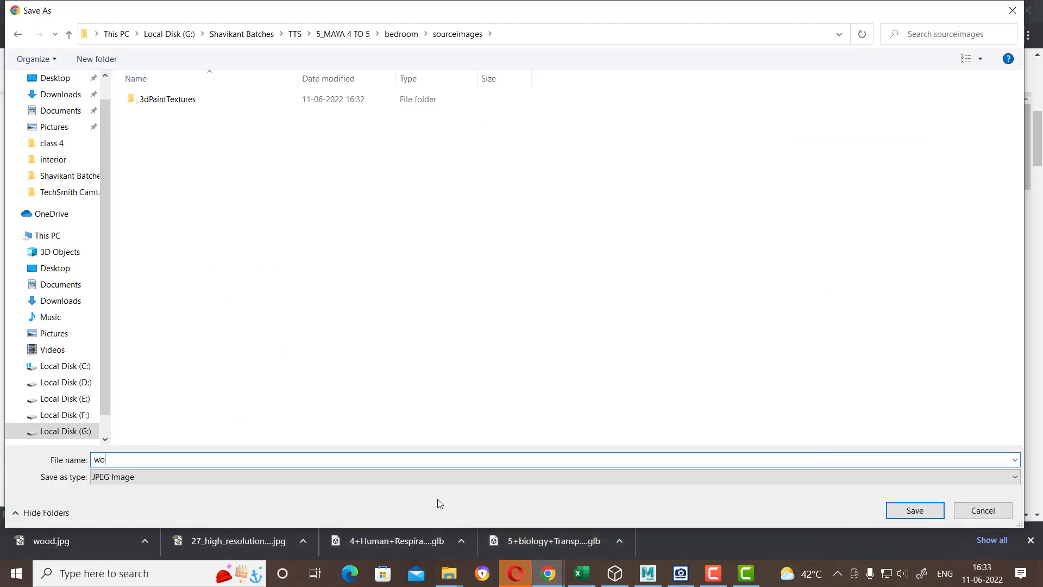
{"action": "type", "text": "od"}
{"action": "key", "text": "Return"}
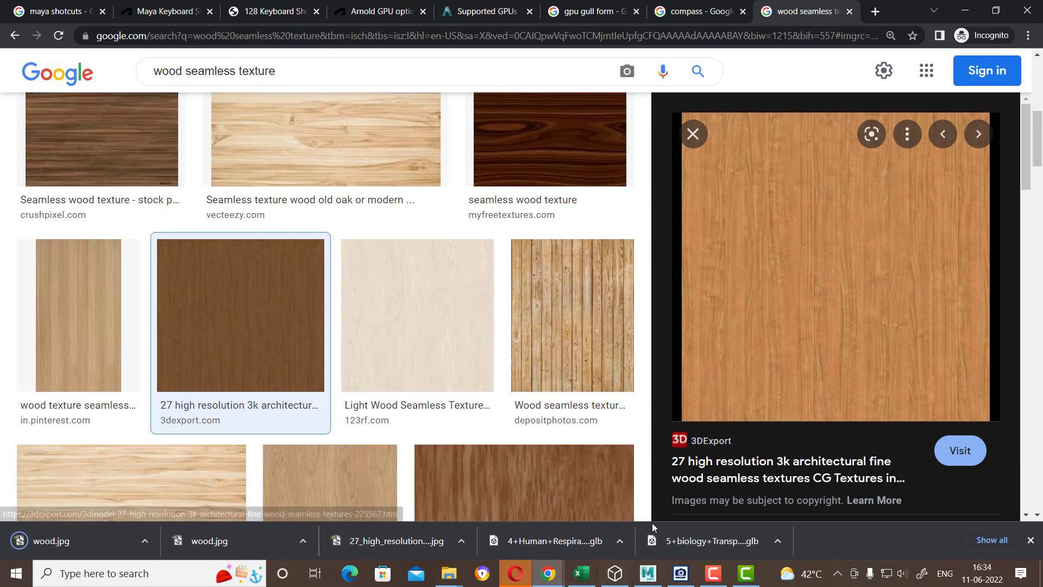
Assign a new aiStandardSurface material to the headboard panel
{"action": "left_click", "coordinate": [647, 573]}
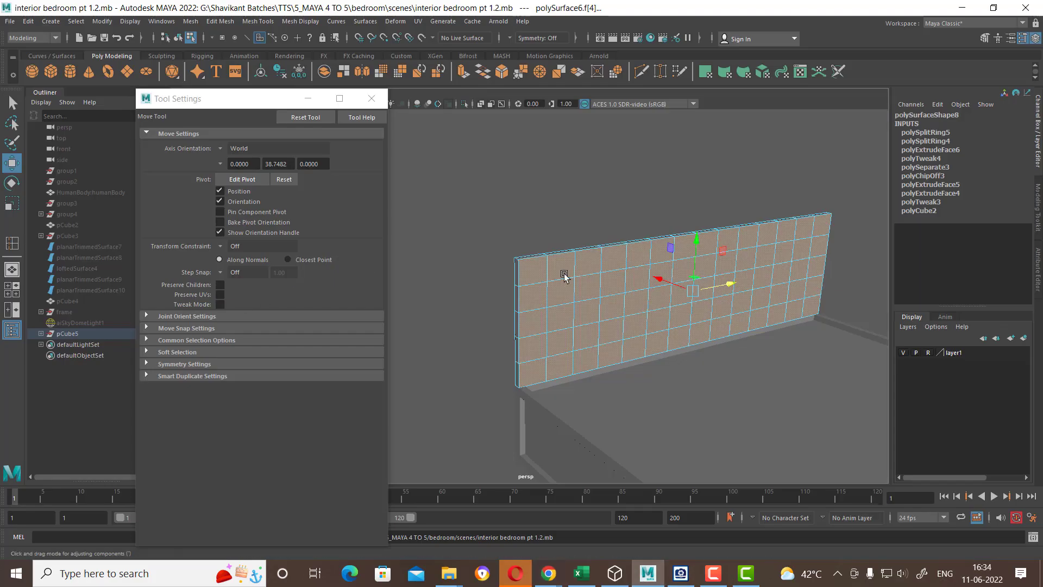
{"action": "right_click", "coordinate": [612, 279]}
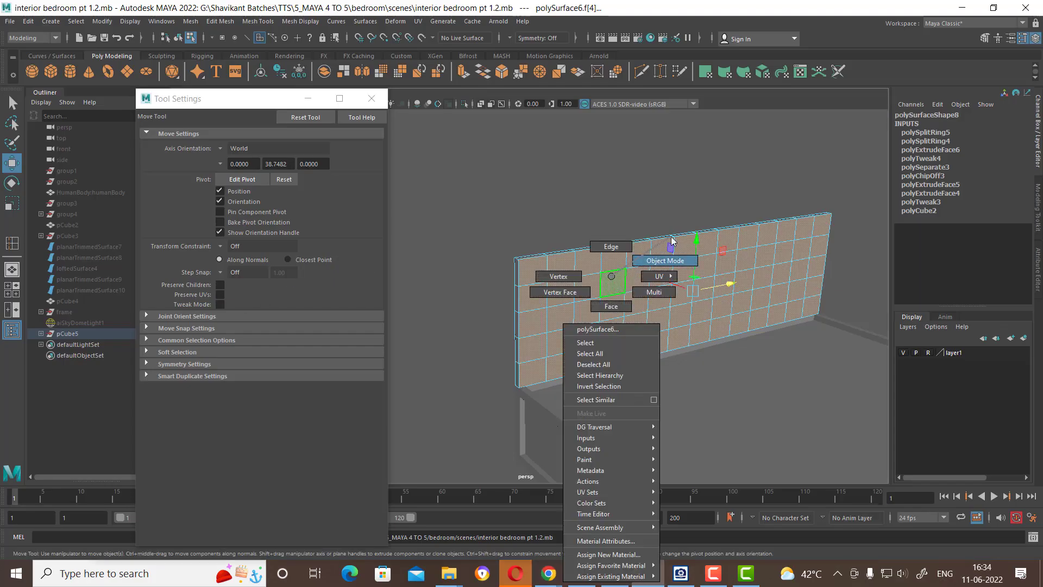
{"action": "left_click", "coordinate": [672, 240]}
{"action": "right_click", "coordinate": [591, 279]}
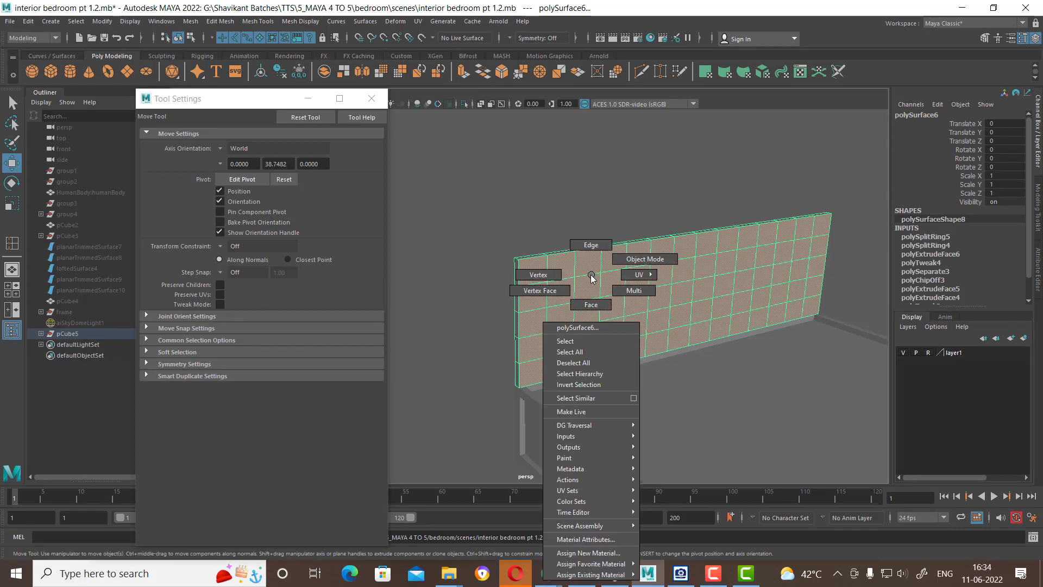
{"action": "left_click", "coordinate": [615, 554]}
{"action": "left_click", "coordinate": [320, 127]}
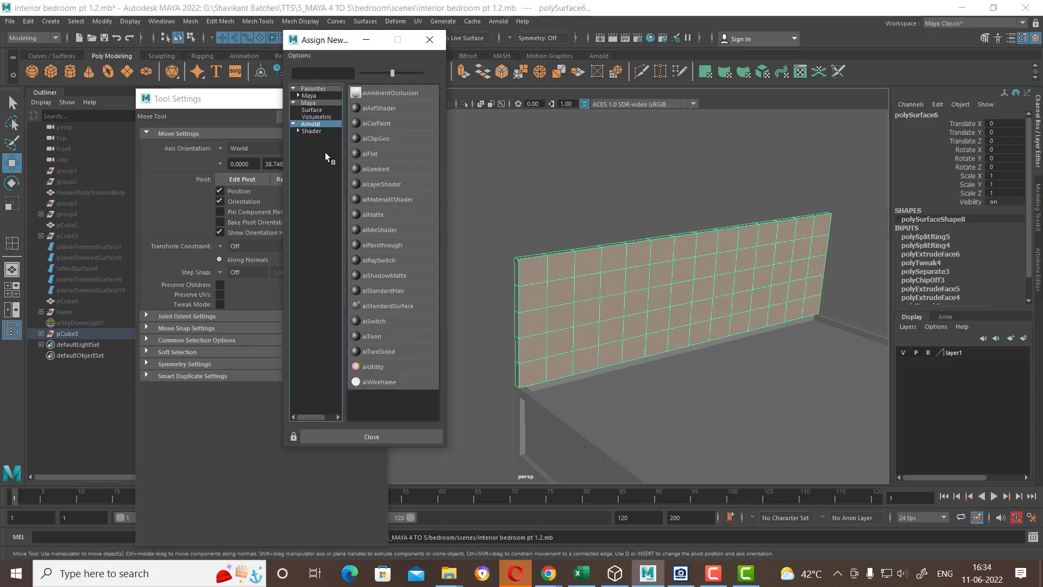
{"action": "left_click", "coordinate": [402, 306]}
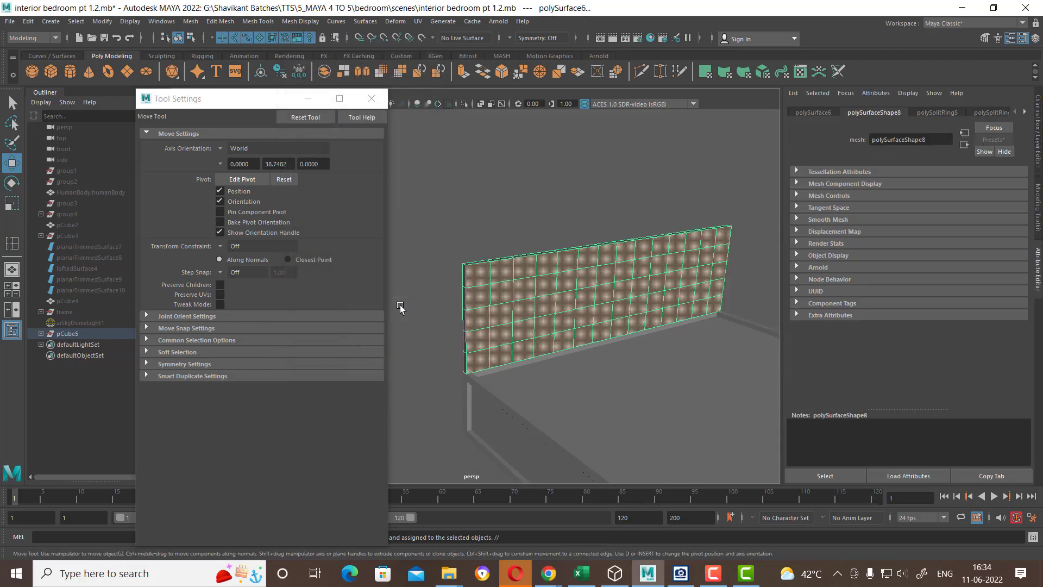
Rename the material wood and map sourceimages/wood.jpg into its base colour
{"action": "right_click_drag", "start_coordinate": [639, 269], "coordinate": [662, 531]}
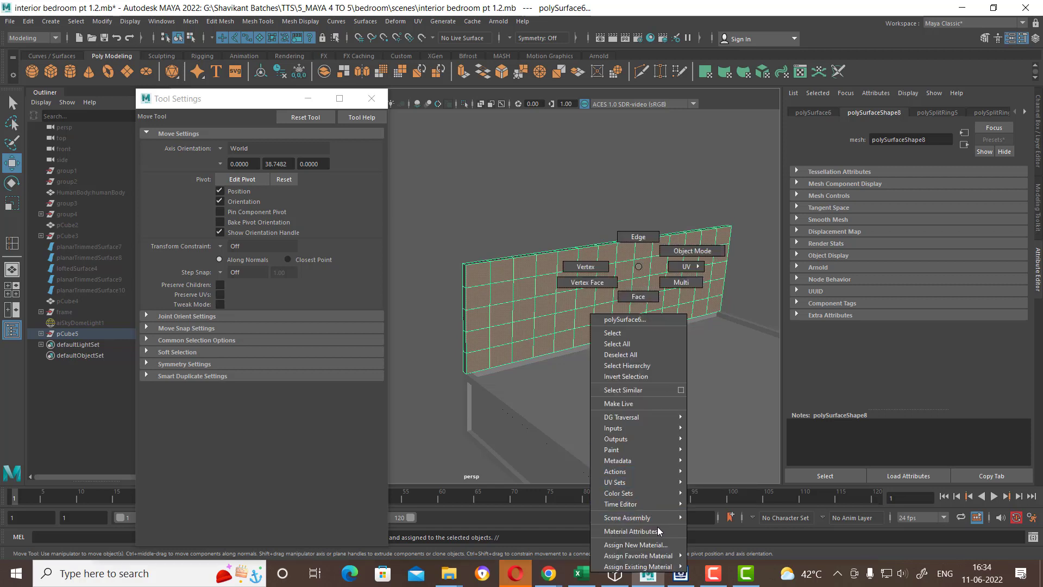
{"action": "double_click", "coordinate": [935, 142]}
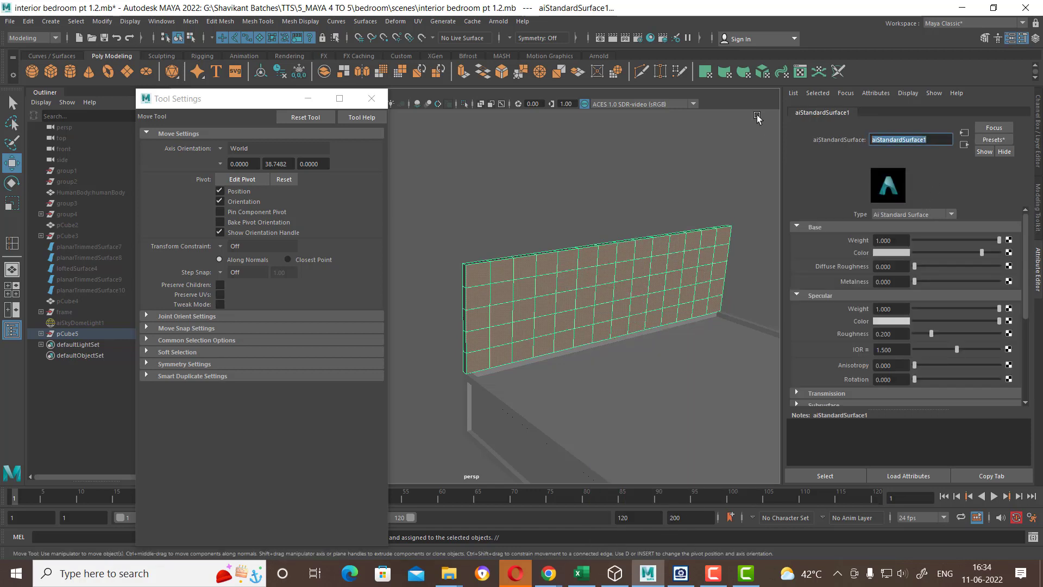
{"action": "type", "text": "wood"}
{"action": "key", "text": "Return"}
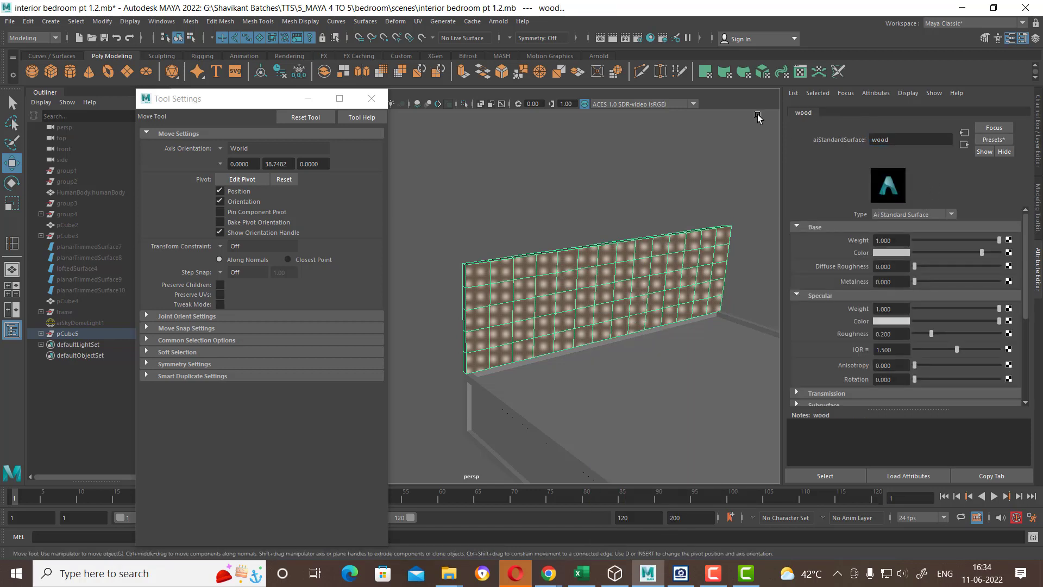
{"action": "left_click", "coordinate": [1009, 252]}
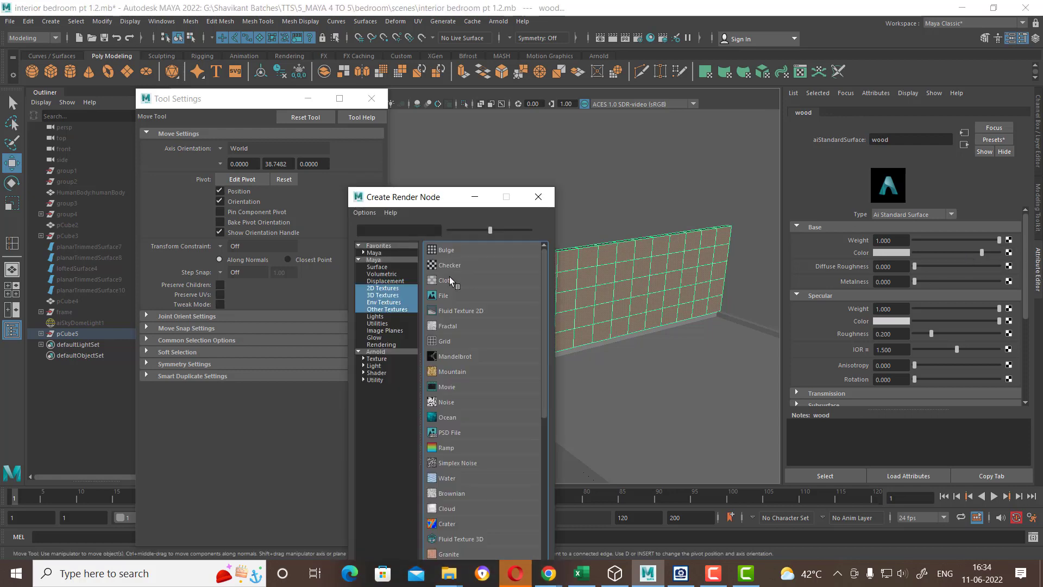
{"action": "left_click", "coordinate": [444, 296]}
{"action": "left_click", "coordinate": [1011, 263]}
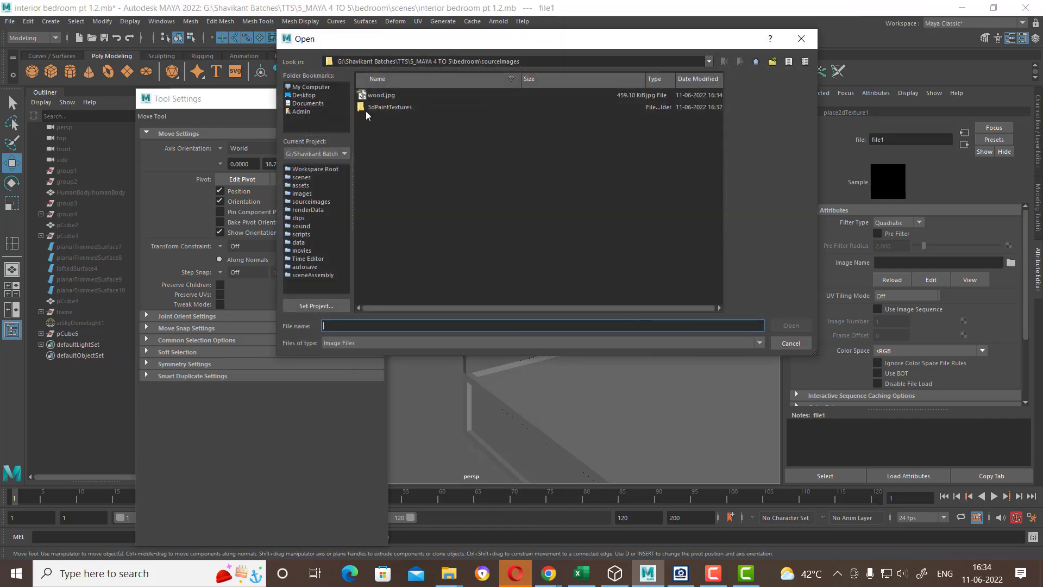
{"action": "double_click", "coordinate": [374, 98]}
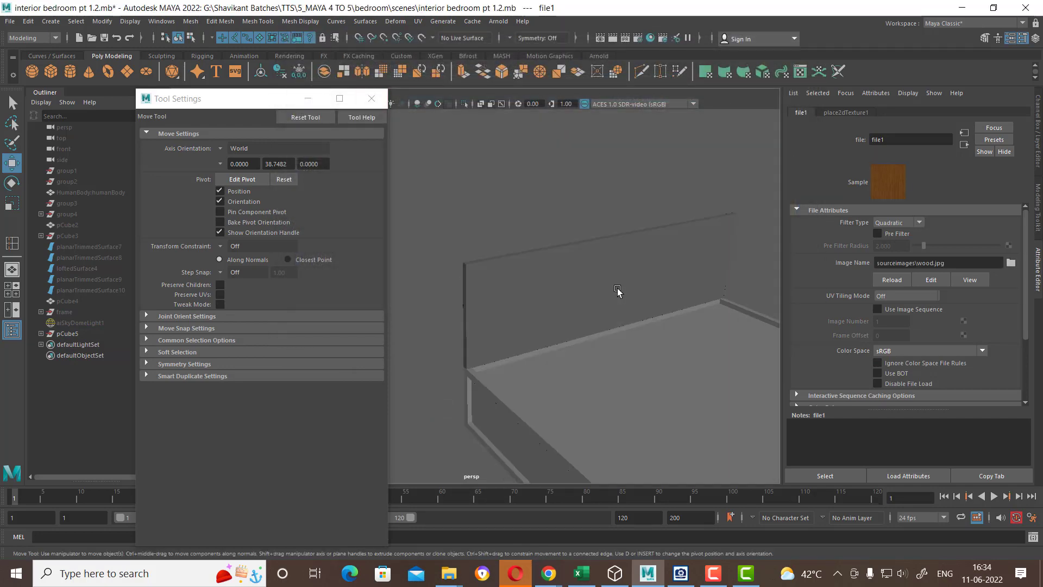
Switch the viewport to textured display showing the wood grain, then select the headboard panel
{"action": "key", "text": "4"}
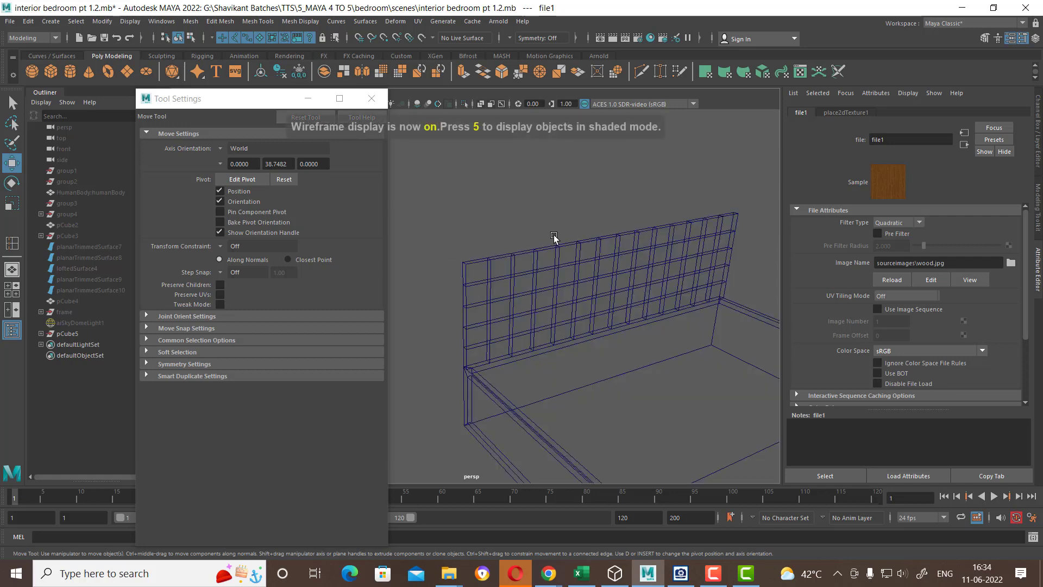
{"action": "key", "text": "5"}
{"action": "key", "text": "6"}
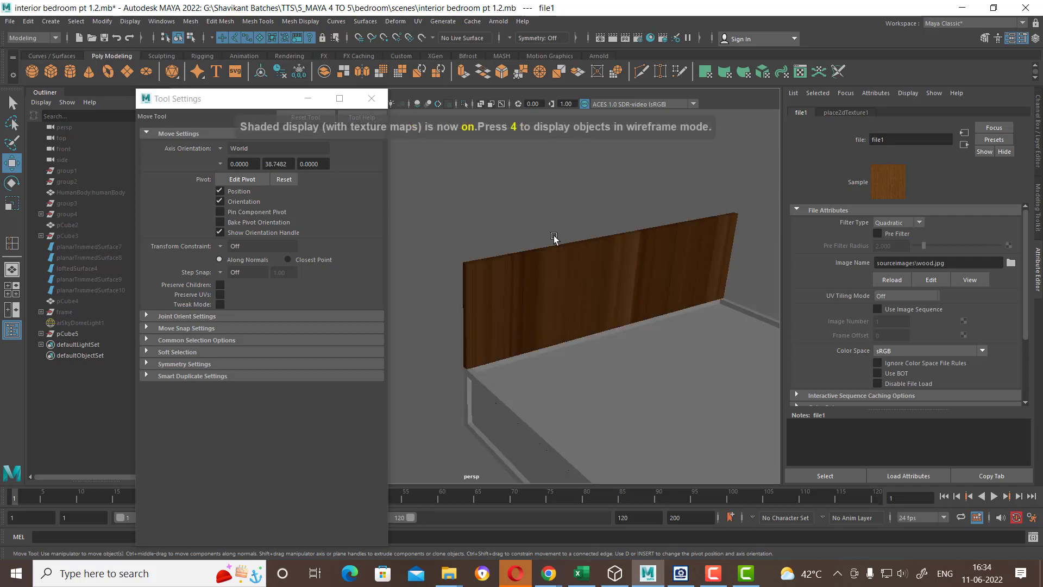
{"action": "key", "text": "5"}
{"action": "key", "text": "6"}
{"action": "key", "text": "7"}
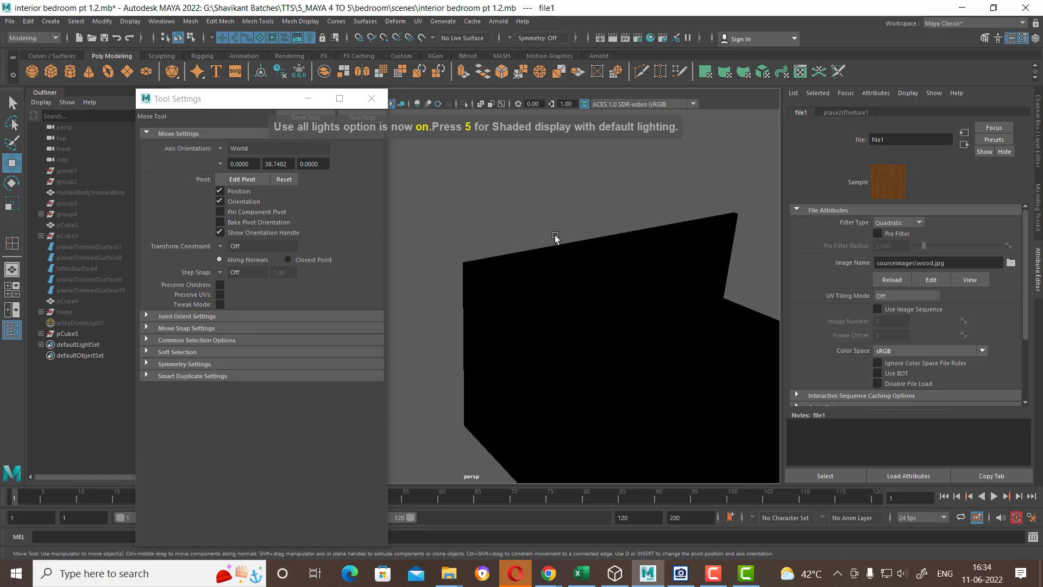
{"action": "key", "text": "6"}
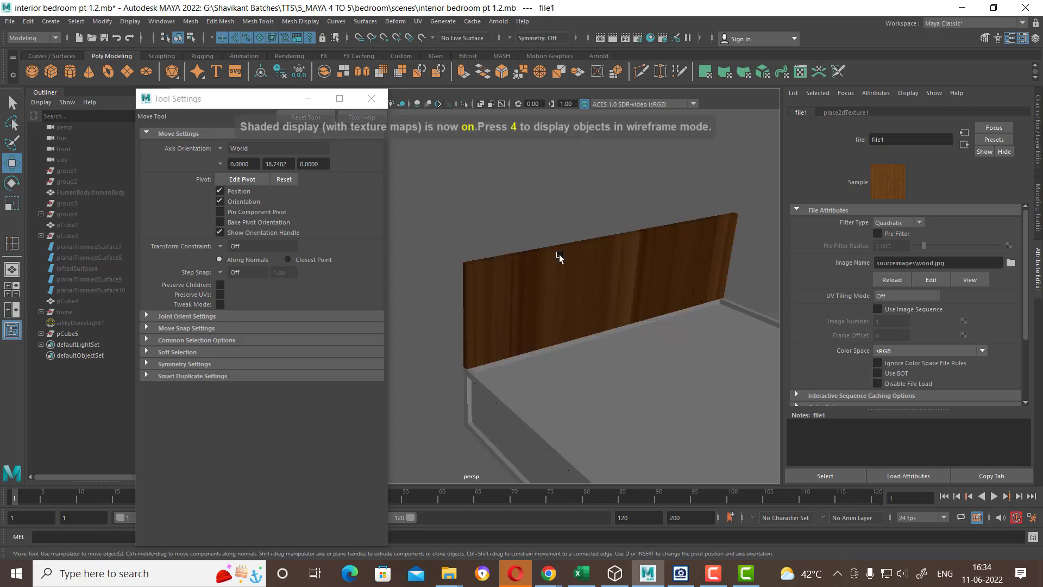
{"action": "mouse_move", "coordinate": [555, 258]}
{"action": "left_mouse_down", "text": "alt"}
{"action": "mouse_move", "coordinate": [490, 318]}
{"action": "mouse_move", "coordinate": [501, 308]}
{"action": "left_mouse_up", "text": "alt"}
{"action": "left_click", "coordinate": [502, 306]}
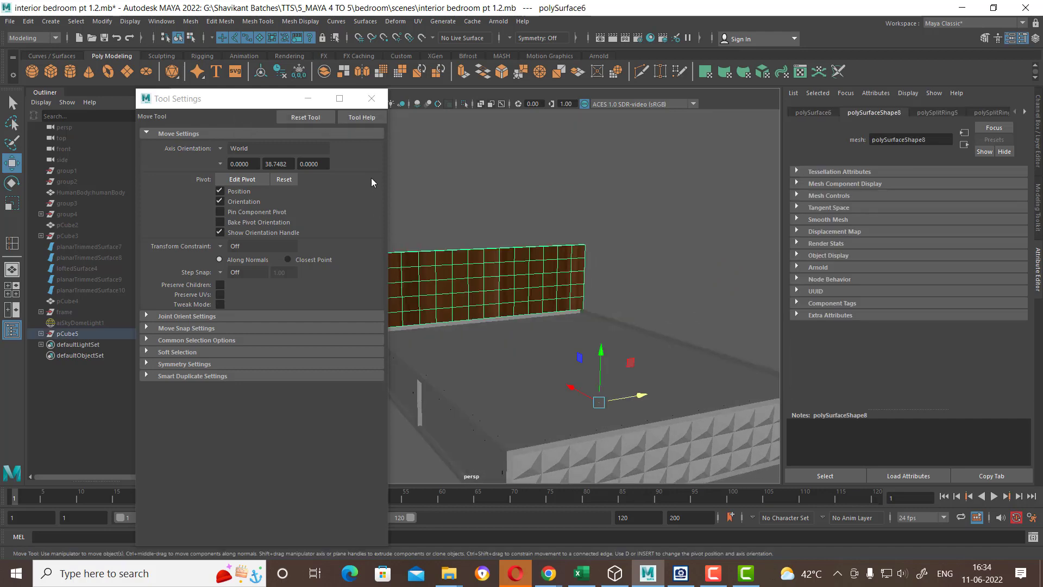
Frame the headboard and apply an automatic UV projection to it
{"action": "left_click", "coordinate": [371, 98]}
{"action": "key", "text": "f"}
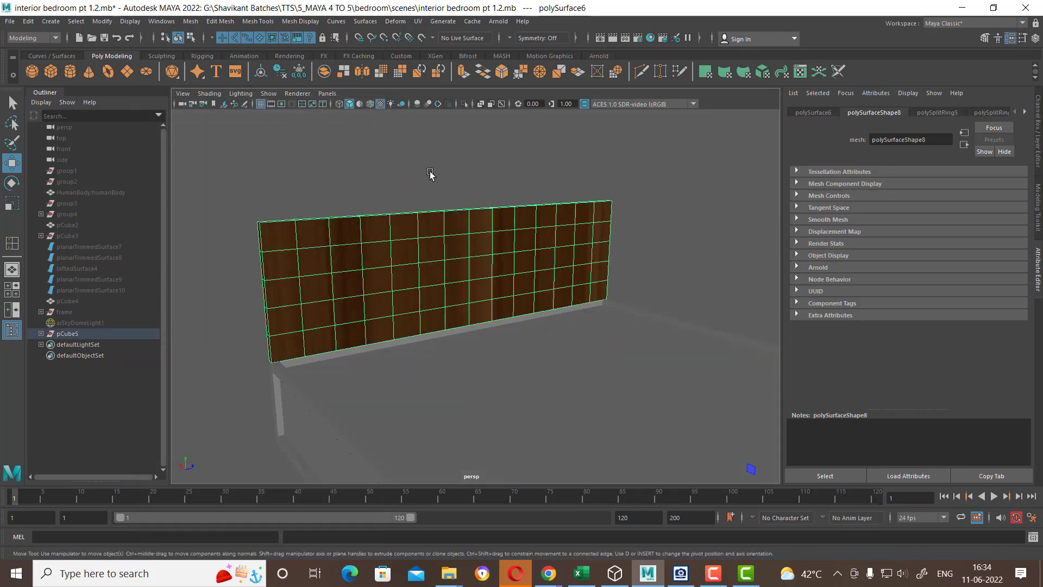
{"action": "left_click", "coordinate": [418, 21]}
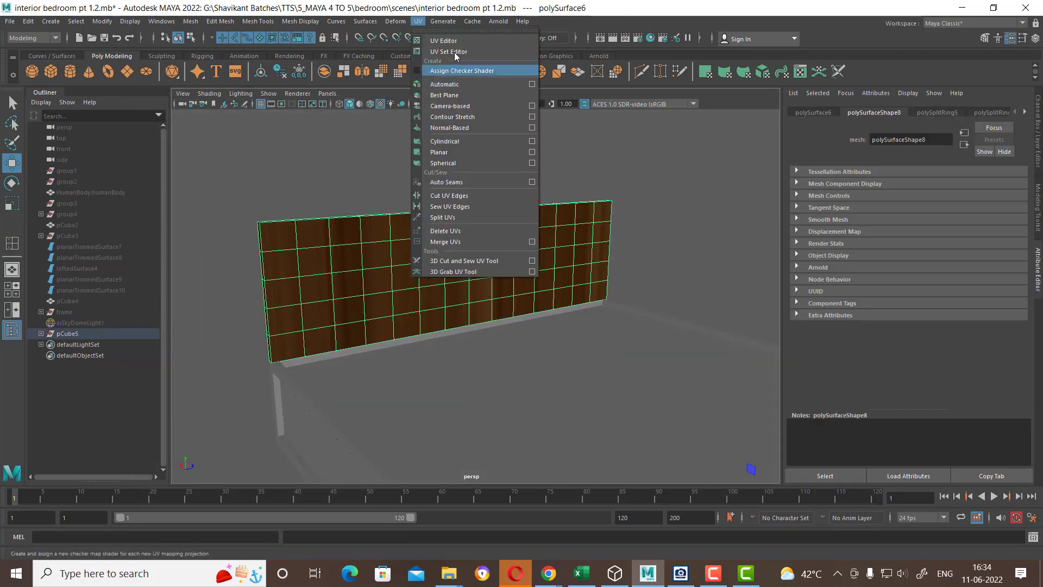
{"action": "left_click", "coordinate": [459, 86]}
Select every face of the headboard's front grid, row by row and column by column
{"action": "left_click", "coordinate": [535, 288]}
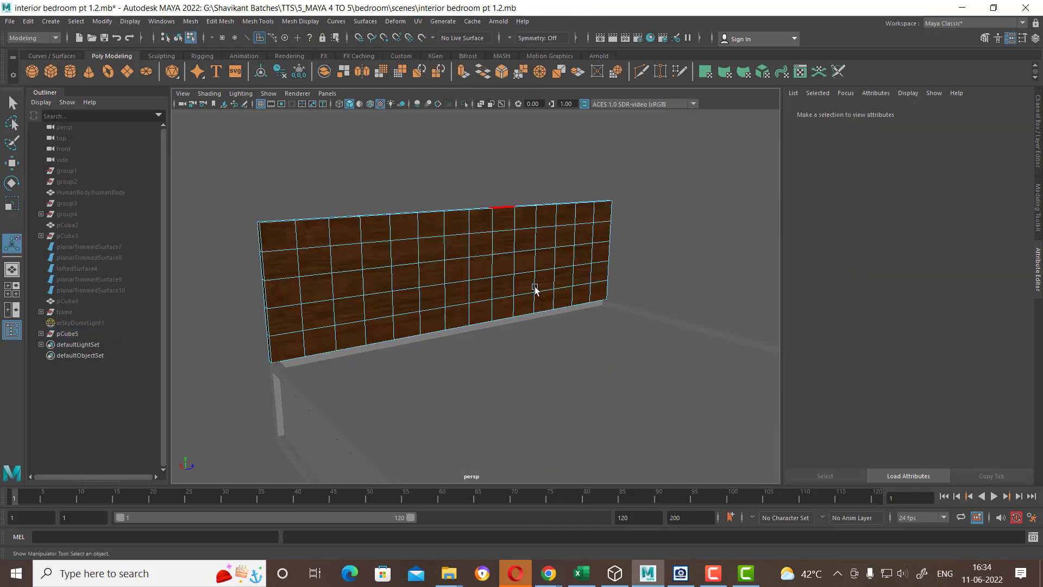
{"action": "left_click_drag", "start_coordinate": [534, 288], "coordinate": [500, 334], "text": "alt"}
{"action": "scroll", "coordinate": [501, 333], "scroll_direction": "up", "scroll_amount": 3}
{"action": "scroll", "coordinate": [484, 253], "scroll_direction": "up", "scroll_amount": 2}
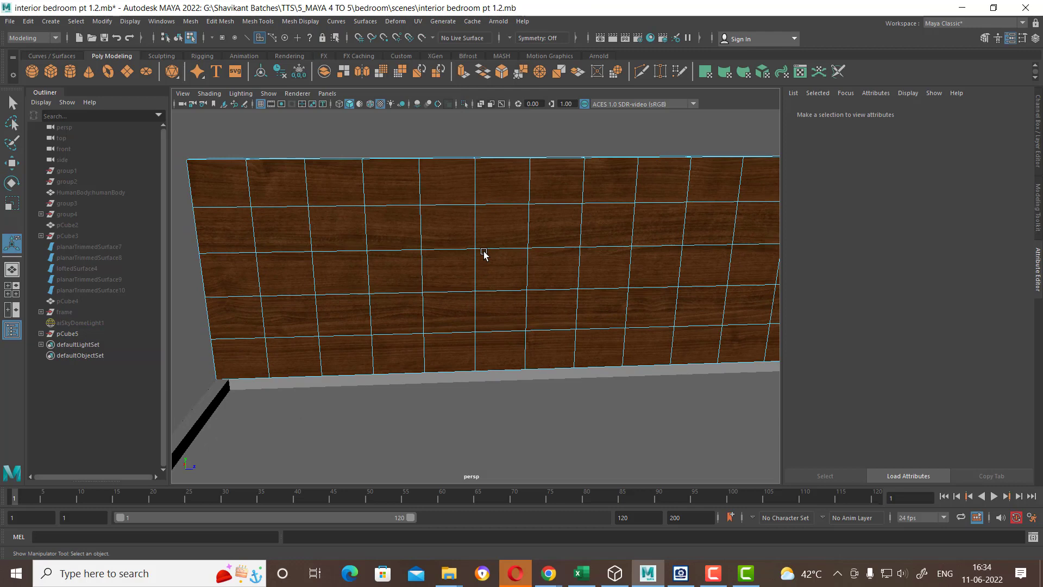
{"action": "scroll", "coordinate": [484, 252], "scroll_direction": "down", "scroll_amount": 3}
{"action": "mouse_move", "coordinate": [387, 214]}
{"action": "left_mouse_down", "text": "alt"}
{"action": "mouse_move", "coordinate": [473, 298]}
{"action": "mouse_move", "coordinate": [477, 231]}
{"action": "left_mouse_up", "text": "alt"}
{"action": "scroll", "coordinate": [551, 340], "scroll_direction": "up", "scroll_amount": 2}
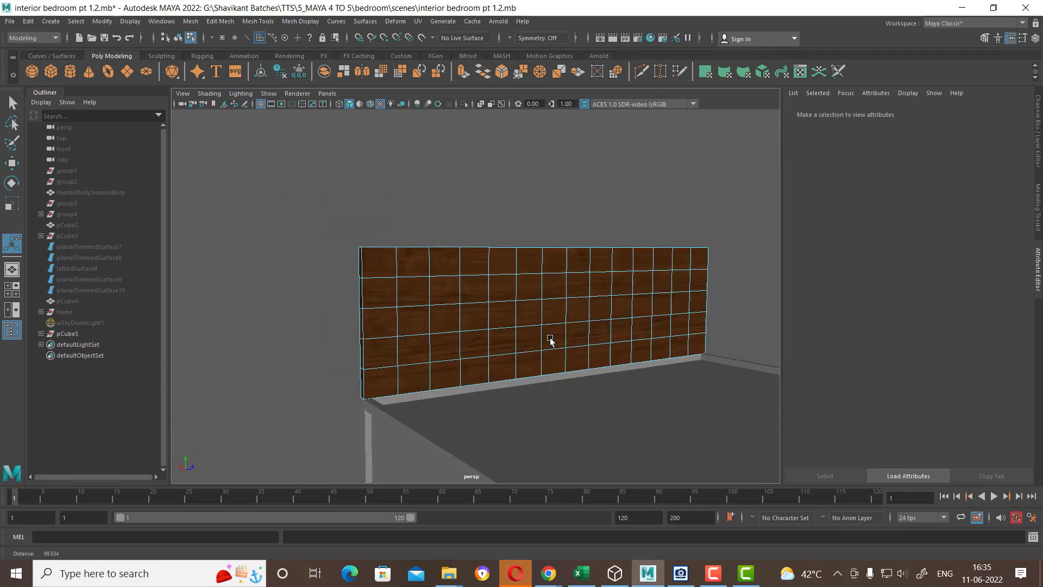
{"action": "left_click_drag", "start_coordinate": [550, 339], "coordinate": [485, 252], "text": "alt"}
{"action": "right_click_drag", "start_coordinate": [484, 275], "coordinate": [422, 284]}
{"action": "left_click", "coordinate": [356, 261]}
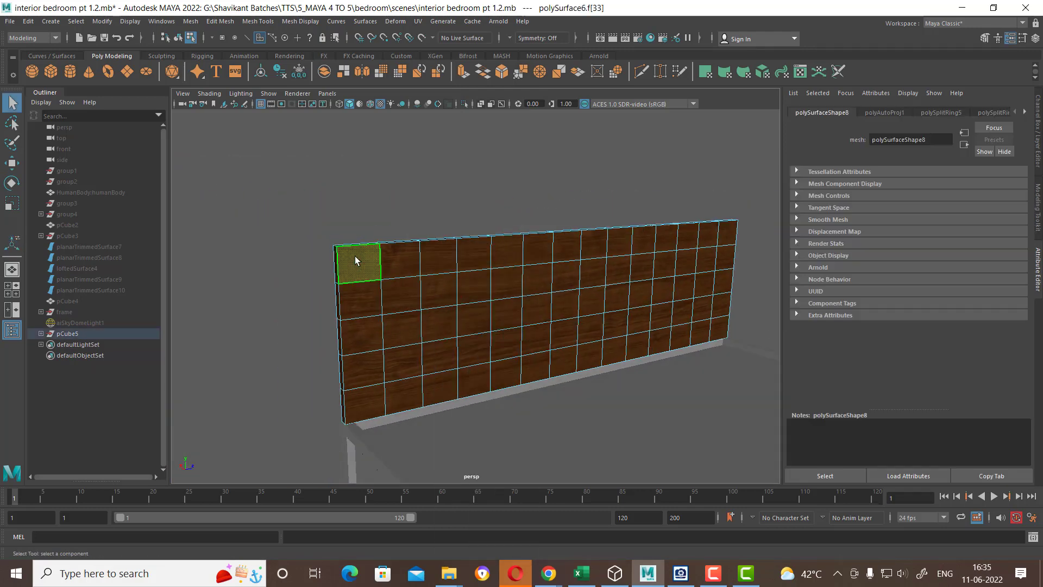
{"action": "double_click", "coordinate": [724, 232], "text": "shift"}
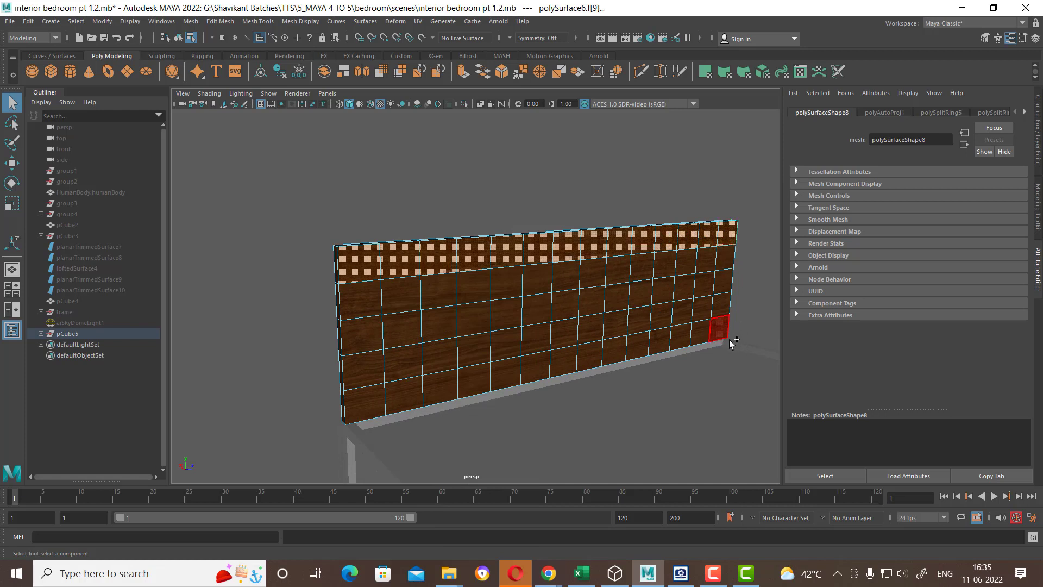
{"action": "double_click", "coordinate": [718, 330], "text": "shift"}
{"action": "double_click", "coordinate": [371, 396], "text": "shift"}
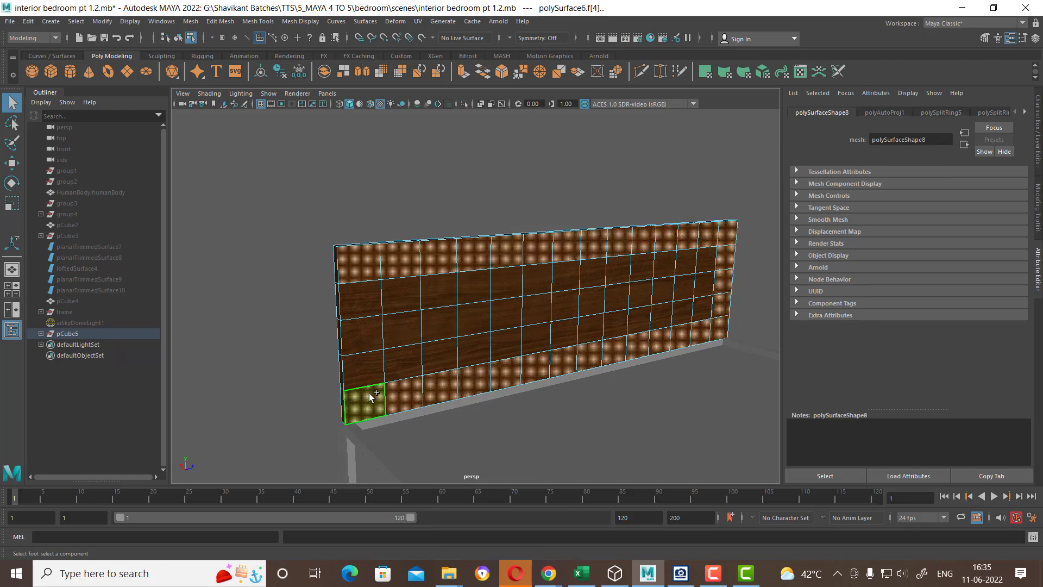
{"action": "double_click", "coordinate": [356, 294], "text": "shift"}
{"action": "double_click", "coordinate": [709, 259], "text": "shift"}
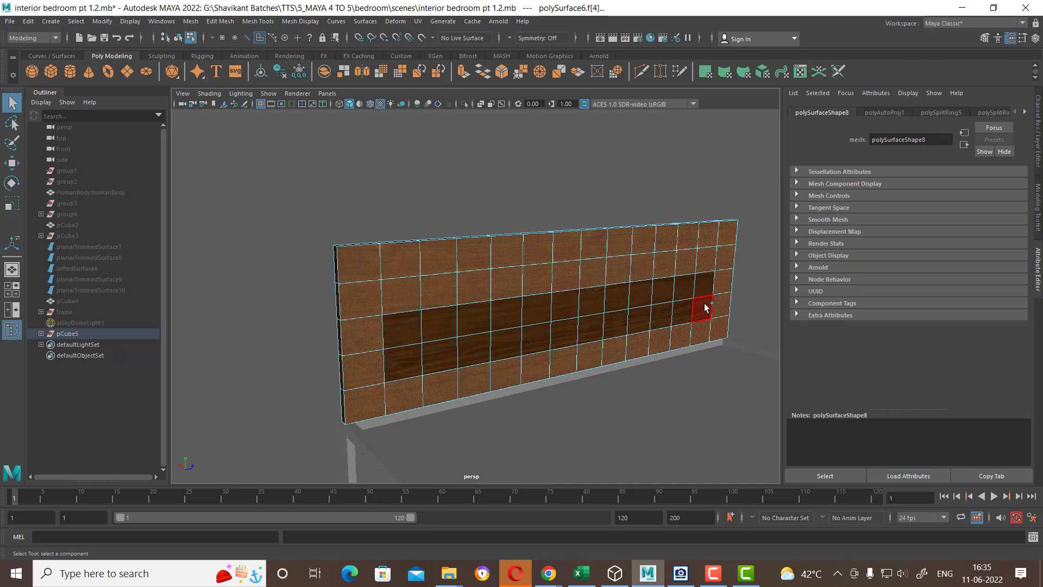
{"action": "double_click", "coordinate": [400, 361], "text": "shift"}
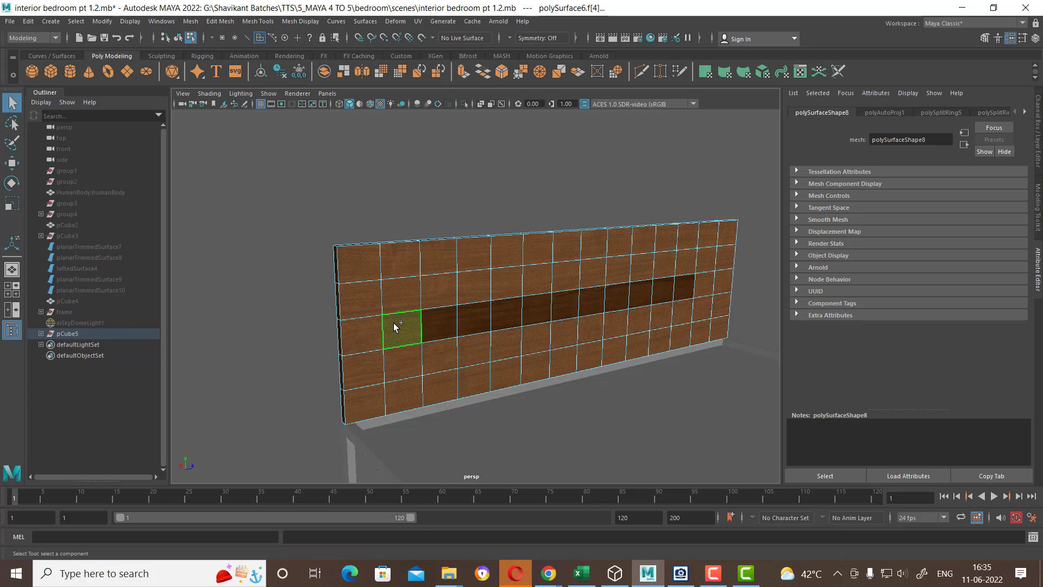
{"action": "double_click", "coordinate": [684, 292], "text": "shift"}
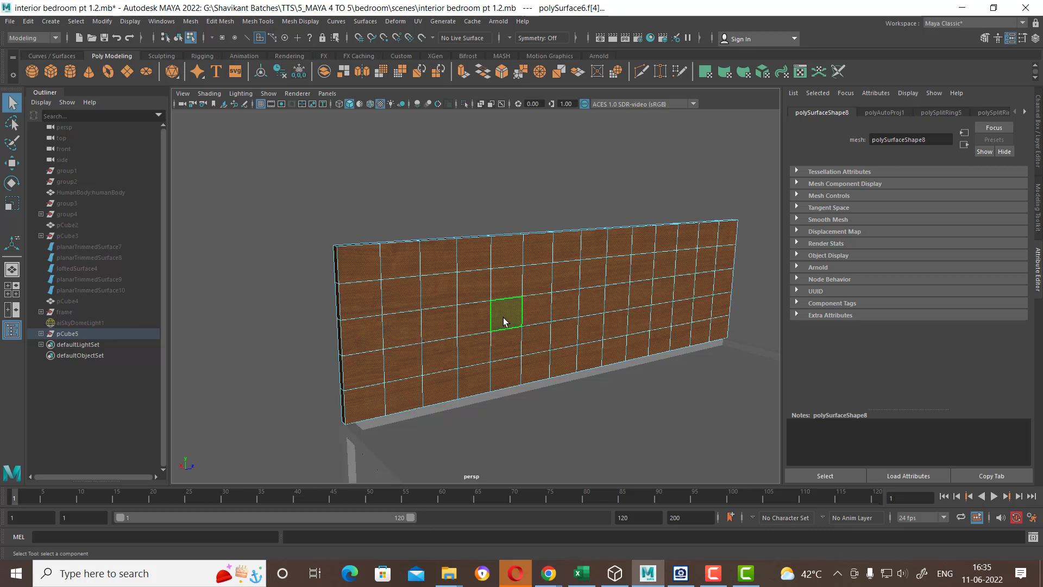
Check the face selection in the wireframe top view, then return to perspective
{"action": "mouse_move", "coordinate": [500, 314]}
{"action": "left_mouse_down", "text": "alt"}
{"action": "mouse_move", "coordinate": [654, 321]}
{"action": "mouse_move", "coordinate": [610, 364]}
{"action": "mouse_move", "coordinate": [570, 363]}
{"action": "left_mouse_up", "text": "alt"}
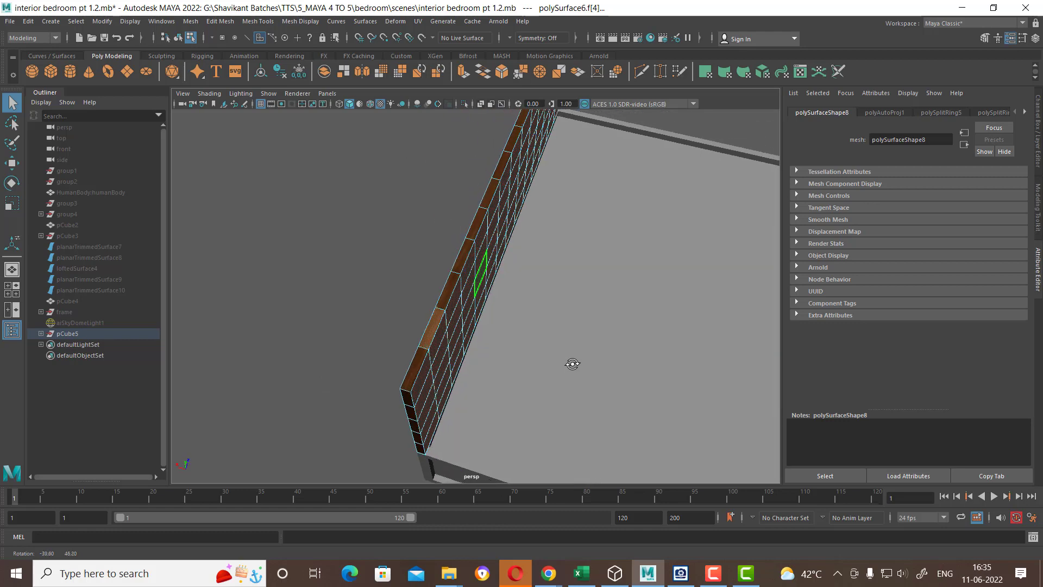
{"action": "key", "text": "space"}
{"action": "left_click", "coordinate": [547, 285]}
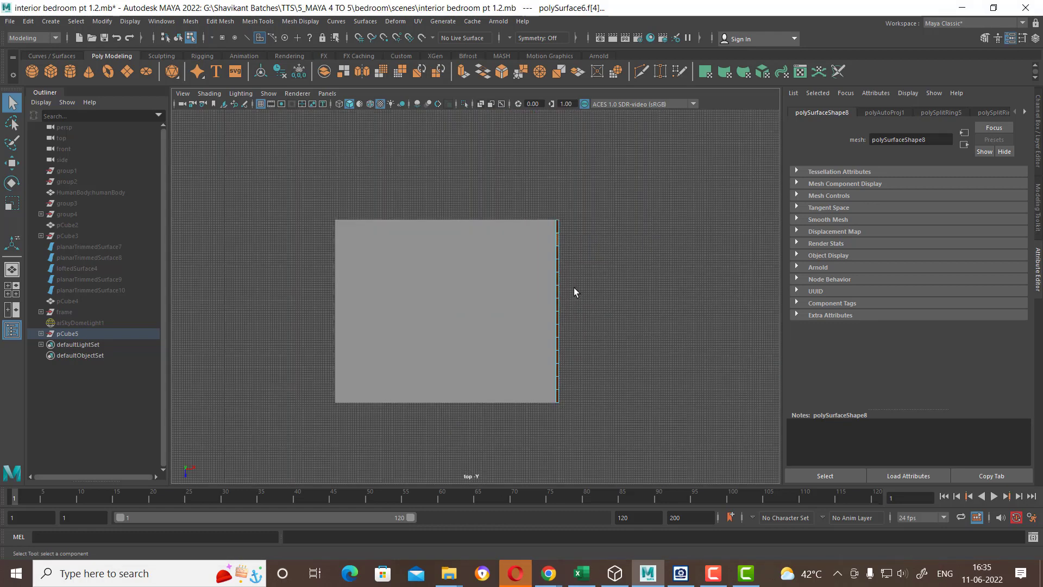
{"action": "key", "text": "4"}
{"action": "scroll", "coordinate": [579, 285], "scroll_direction": "up", "scroll_amount": 3}
{"action": "scroll", "coordinate": [622, 282], "scroll_direction": "up", "scroll_amount": 2}
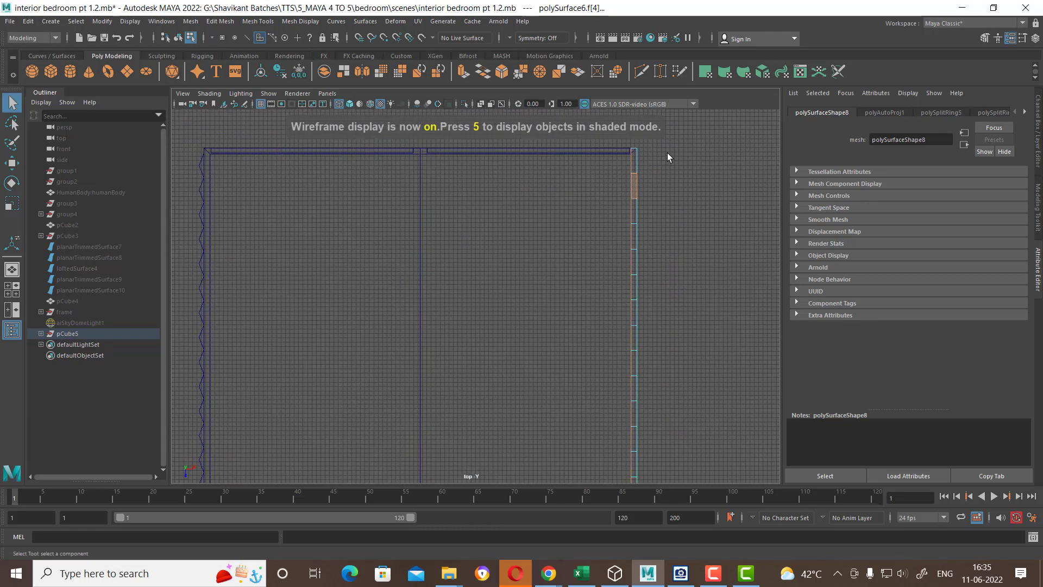
{"action": "scroll", "coordinate": [683, 277], "scroll_direction": "down", "scroll_amount": 1}
{"action": "key", "text": "space"}
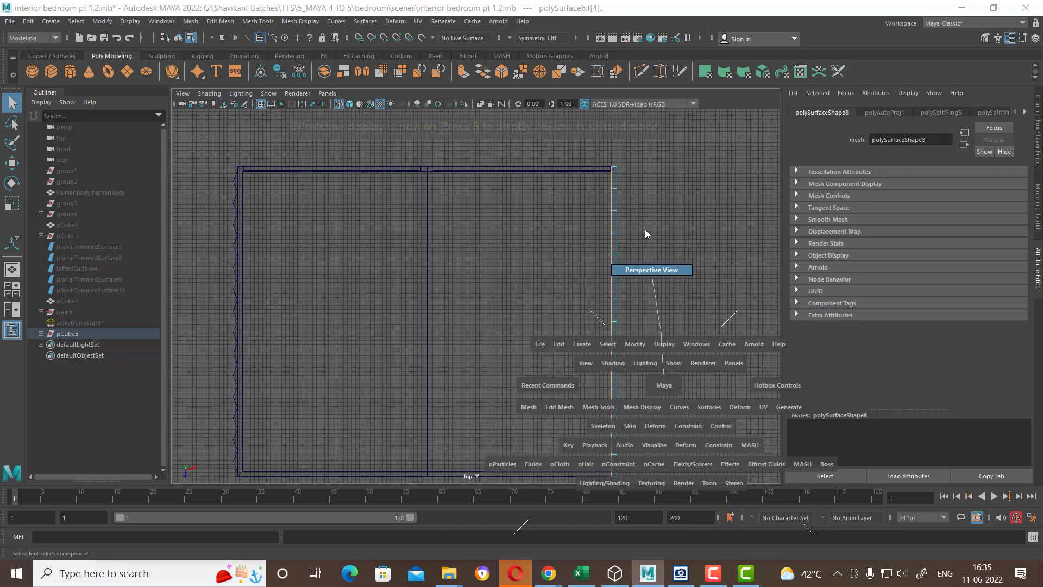
{"action": "left_click", "coordinate": [652, 268]}
{"action": "mouse_move", "coordinate": [622, 303]}
{"action": "left_mouse_down", "text": "alt"}
{"action": "mouse_move", "coordinate": [608, 324]}
{"action": "mouse_move", "coordinate": [690, 309]}
{"action": "mouse_move", "coordinate": [601, 319]}
{"action": "left_mouse_up", "text": "alt"}
Poke all selected headboard grid faces into triangles
{"action": "key", "text": "4"}
{"action": "key", "text": "5"}
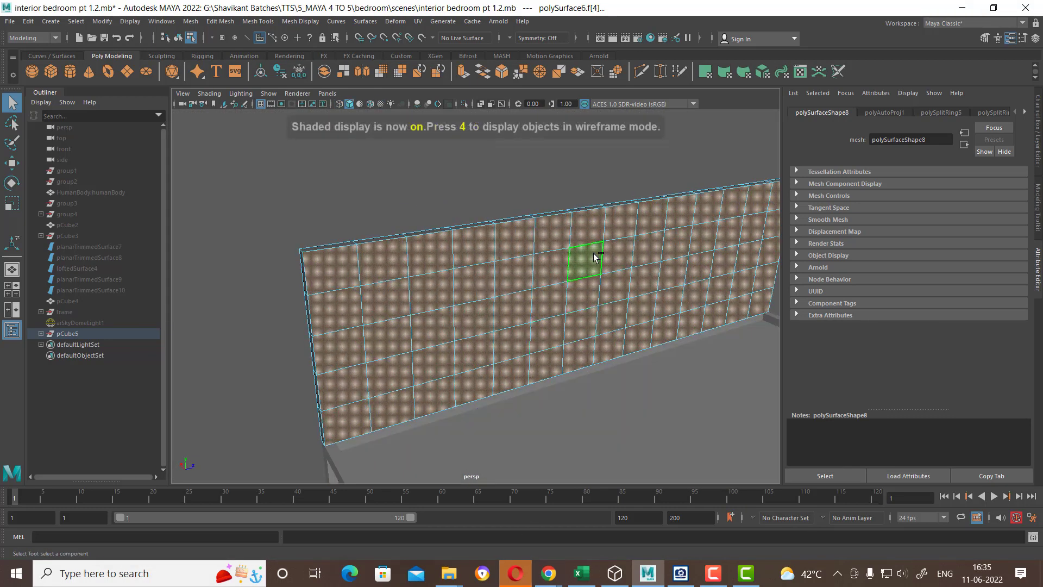
{"action": "right_click", "coordinate": [601, 246], "text": "shift"}
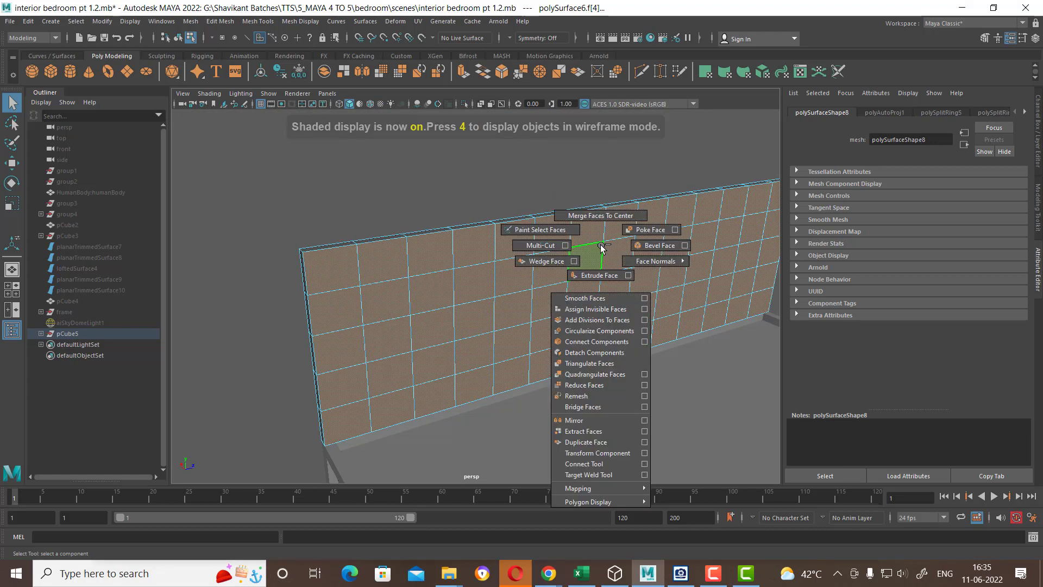
{"action": "left_click", "coordinate": [602, 247]}
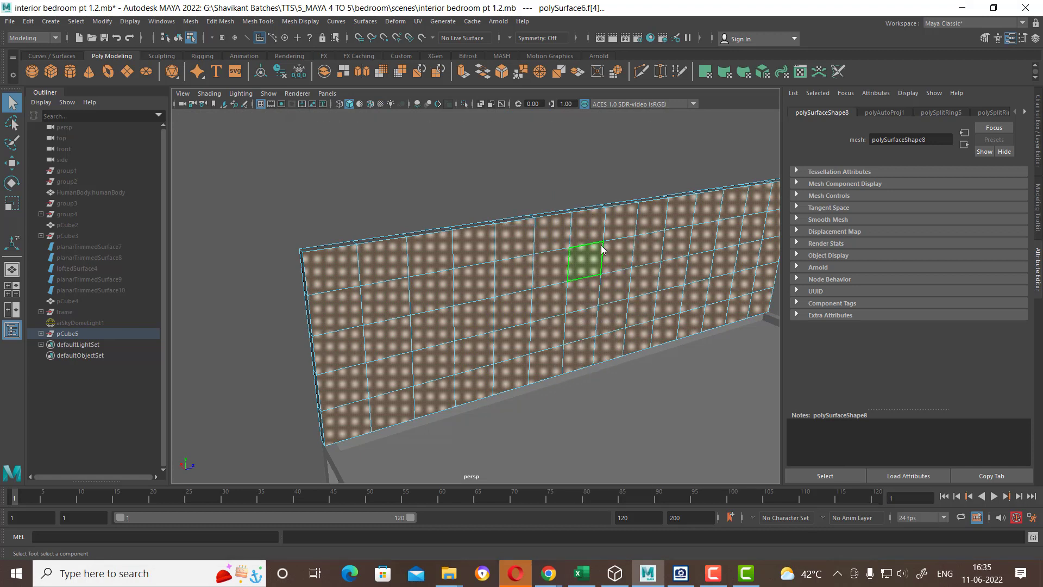
{"action": "right_click", "coordinate": [518, 231], "text": "shift"}
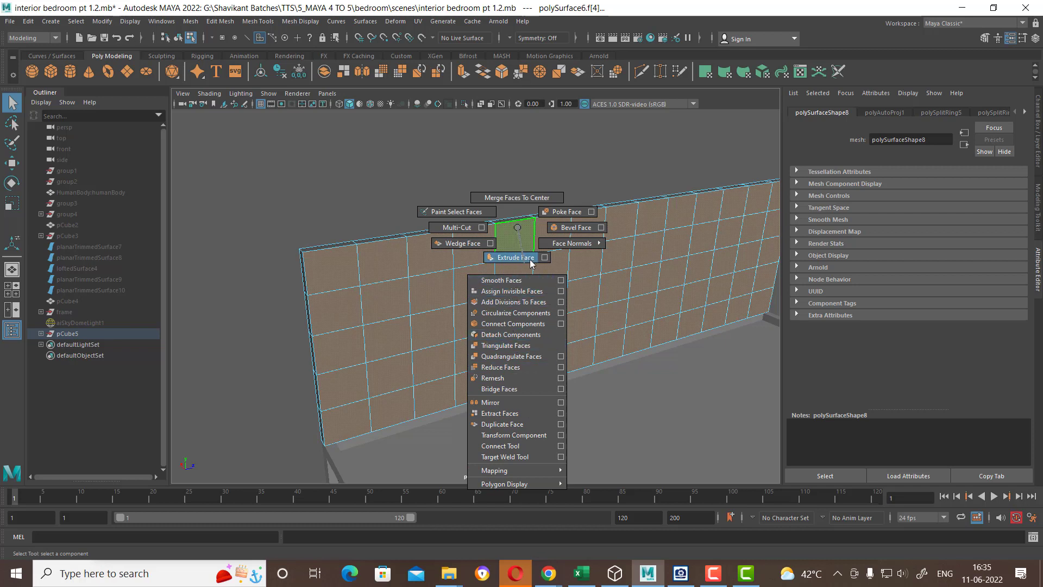
{"action": "left_click", "coordinate": [567, 214]}
Raise the poked centres into pyramid studs with Local Translate Z about 1.79
{"action": "left_click_drag", "start_coordinate": [531, 256], "coordinate": [611, 303], "text": "alt"}
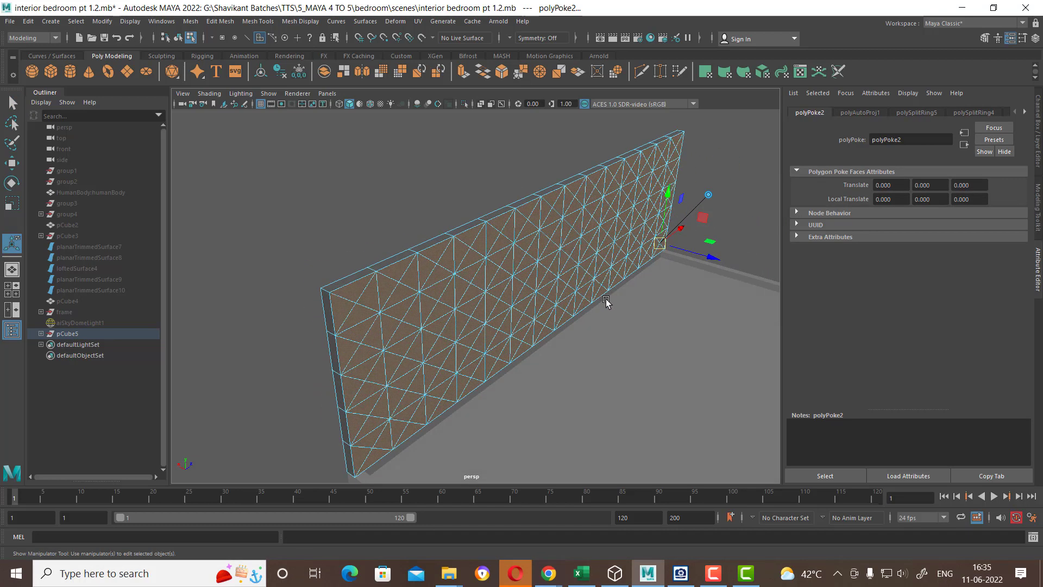
{"action": "scroll", "coordinate": [554, 293], "scroll_direction": "up", "scroll_amount": 3}
{"action": "scroll", "coordinate": [554, 294], "scroll_direction": "up", "scroll_amount": 2}
{"action": "scroll", "coordinate": [674, 223], "scroll_direction": "down", "scroll_amount": 3}
{"action": "mouse_move", "coordinate": [675, 222]}
{"action": "left_mouse_down"}
{"action": "mouse_move", "coordinate": [681, 267]}
{"action": "mouse_move", "coordinate": [544, 280]}
{"action": "mouse_move", "coordinate": [545, 261]}
{"action": "mouse_move", "coordinate": [589, 282]}
{"action": "left_mouse_up"}
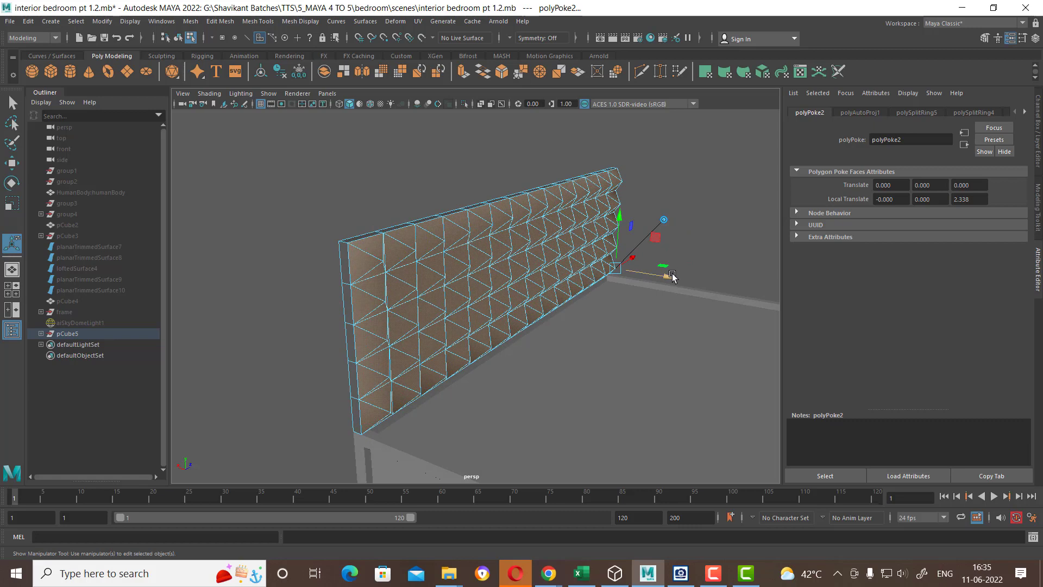
{"action": "left_click_drag", "start_coordinate": [673, 277], "coordinate": [663, 274]}
Show textures and harden the headboard's edges, then orbit out to view the whole bed
{"action": "mouse_move", "coordinate": [482, 238]}
{"action": "right_mouse_down"}
{"action": "mouse_move", "coordinate": [544, 199]}
{"action": "mouse_move", "coordinate": [538, 217]}
{"action": "right_mouse_up"}
{"action": "key", "text": "6"}
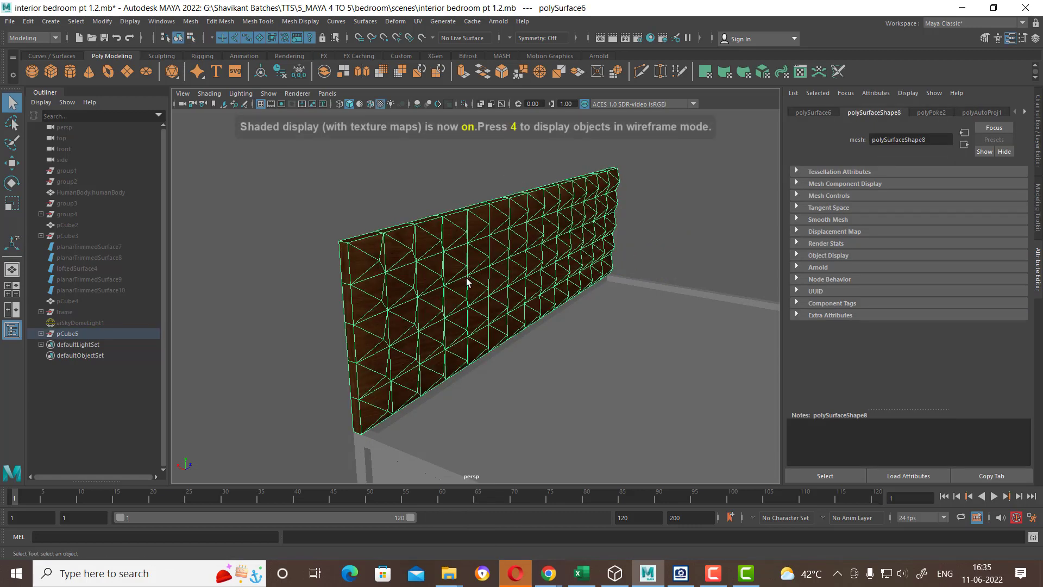
{"action": "right_click_drag", "start_coordinate": [430, 242], "coordinate": [520, 277], "text": "shift"}
{"action": "left_click", "coordinate": [396, 221]}
{"action": "mouse_move", "coordinate": [396, 221]}
{"action": "left_mouse_down", "text": "alt"}
{"action": "mouse_move", "coordinate": [350, 282]}
{"action": "mouse_move", "coordinate": [451, 299]}
{"action": "left_mouse_up", "text": "alt"}
{"action": "scroll", "coordinate": [451, 299], "scroll_direction": "down", "scroll_amount": 5}
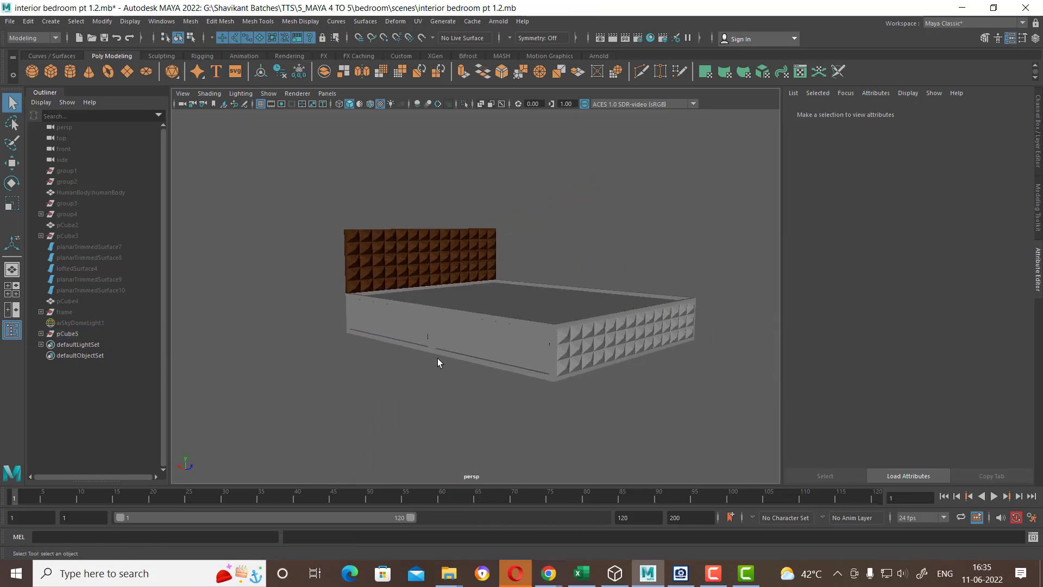
{"action": "left_click_drag", "start_coordinate": [440, 363], "coordinate": [638, 303], "text": "alt"}
{"action": "left_click_drag", "start_coordinate": [675, 274], "coordinate": [485, 411]}
{"action": "right_click_drag", "start_coordinate": [431, 276], "coordinate": [432, 314]}
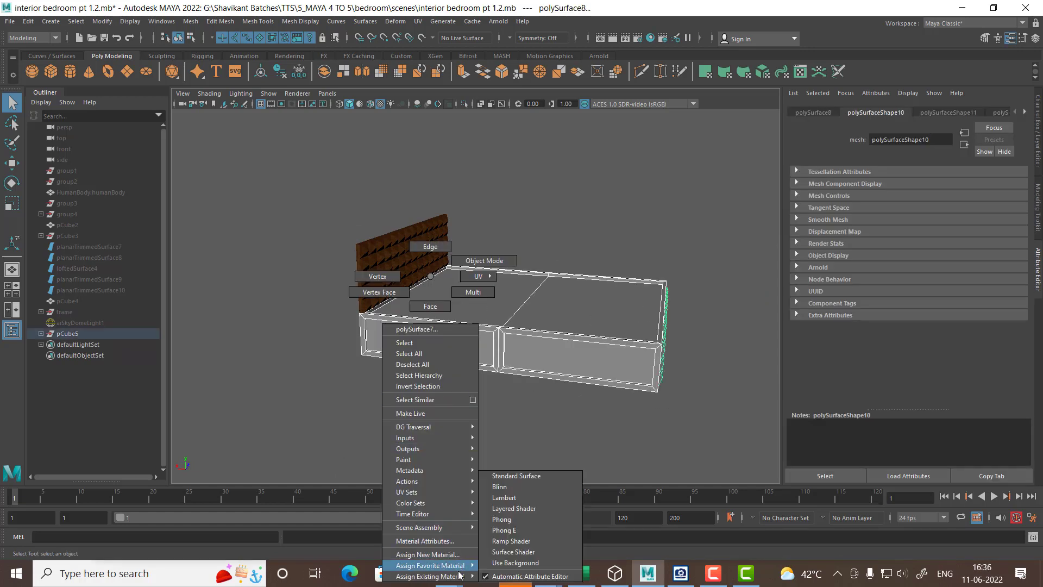
{"action": "mouse_move", "coordinate": [429, 576]}
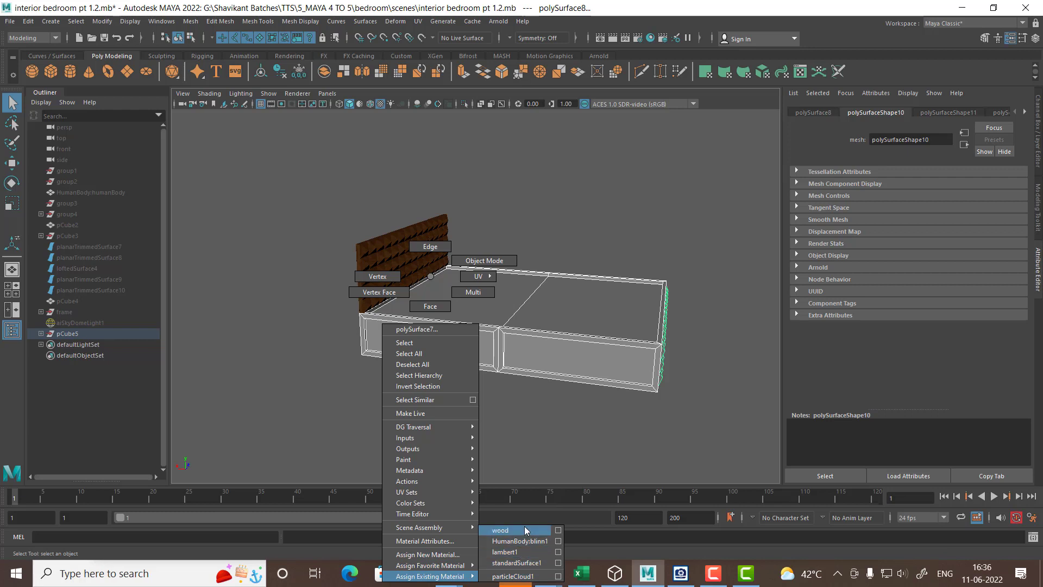
Assign the existing wood material to the bed base
{"action": "left_click", "coordinate": [526, 532]}
{"action": "left_click", "coordinate": [594, 435]}
{"action": "mouse_move", "coordinate": [594, 434]}
{"action": "left_mouse_down", "text": "alt"}
{"action": "mouse_move", "coordinate": [552, 399]}
{"action": "mouse_move", "coordinate": [596, 396]}
{"action": "mouse_move", "coordinate": [610, 438]}
{"action": "left_mouse_up", "text": "alt"}
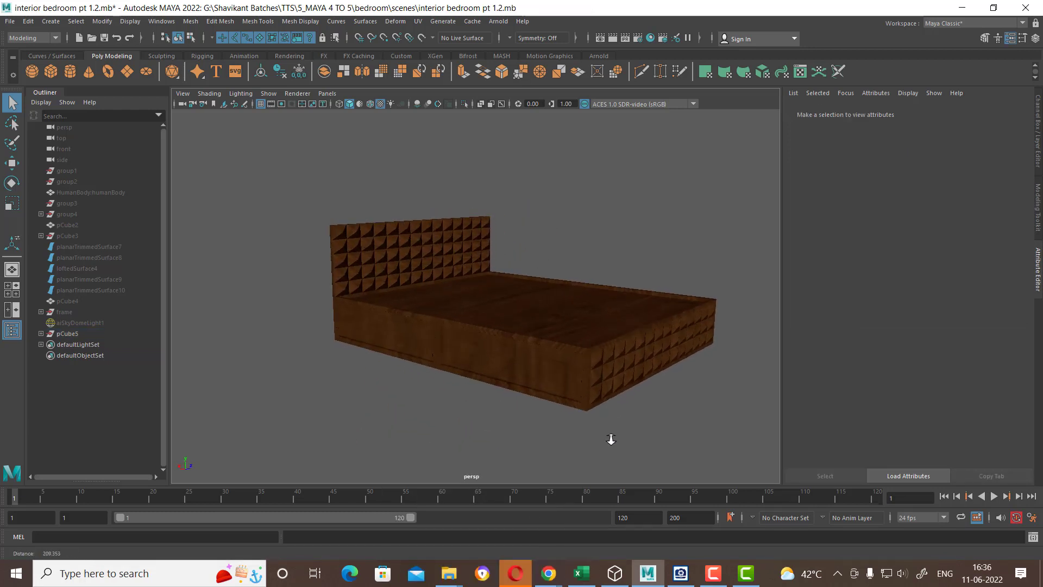
{"action": "scroll", "coordinate": [563, 405], "scroll_direction": "up", "scroll_amount": 3}
{"action": "mouse_move", "coordinate": [562, 404]}
{"action": "left_mouse_down", "text": "alt"}
{"action": "mouse_move", "coordinate": [489, 431]}
{"action": "mouse_move", "coordinate": [485, 354]}
{"action": "left_mouse_up", "text": "alt"}
{"action": "left_click", "coordinate": [484, 353]}
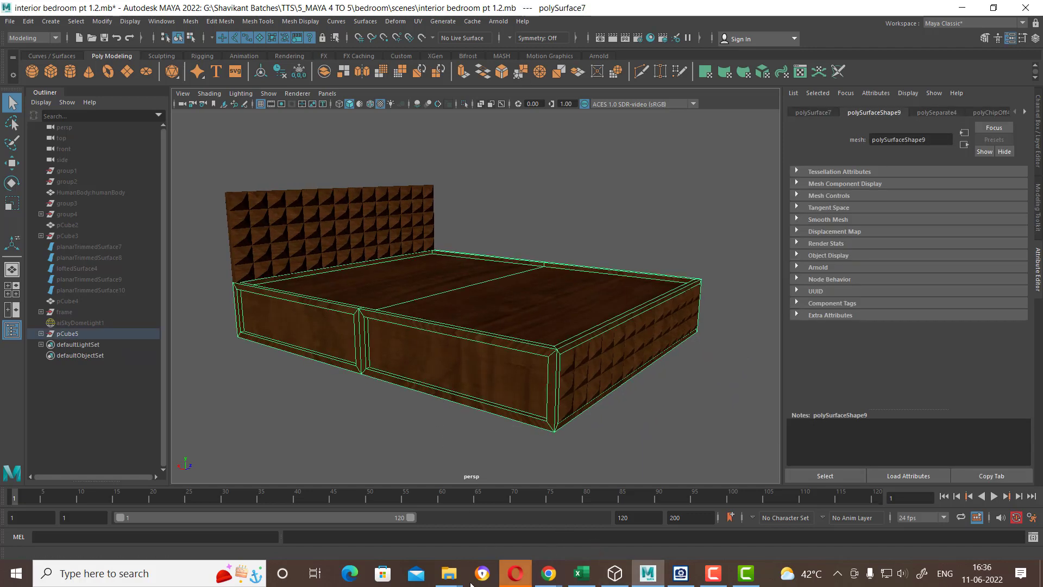
Bring up the queen-bed reference image in a smaller window, then switch the bed top to face selection
{"action": "left_click", "coordinate": [449, 574]}
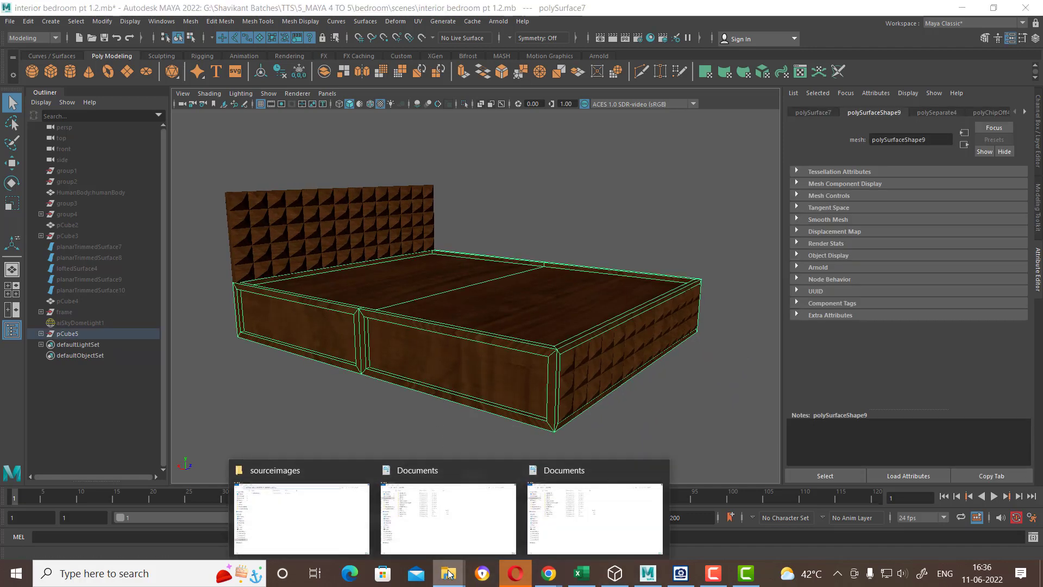
{"action": "left_click", "coordinate": [681, 573]}
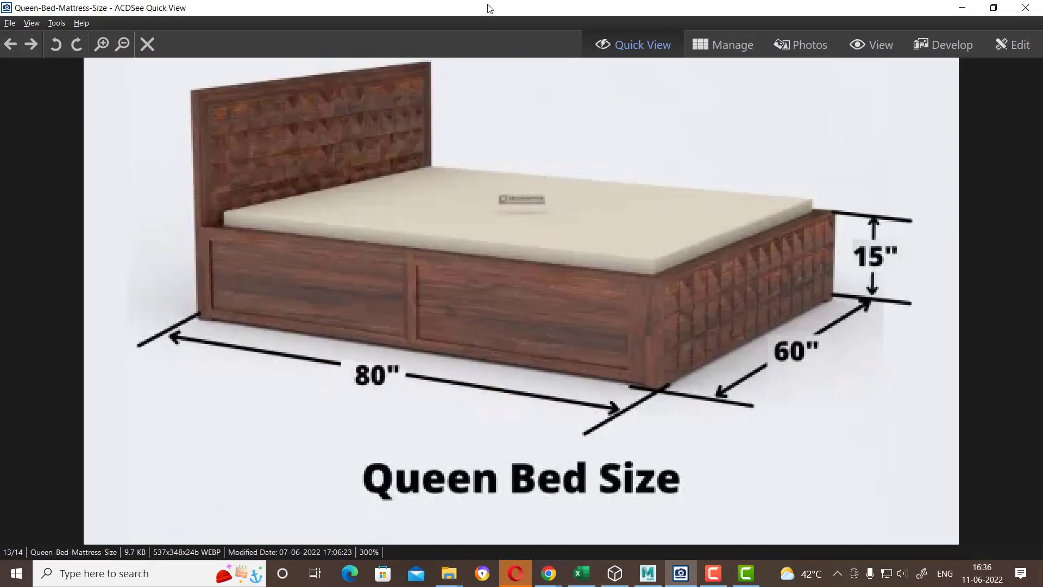
{"action": "double_click", "coordinate": [490, 8]}
{"action": "mouse_move", "coordinate": [488, 289]}
{"action": "left_mouse_down", "text": "alt"}
{"action": "mouse_move", "coordinate": [481, 324]}
{"action": "mouse_move", "coordinate": [401, 250]}
{"action": "left_mouse_up", "text": "alt"}
{"action": "right_click_drag", "start_coordinate": [402, 266], "coordinate": [353, 282]}
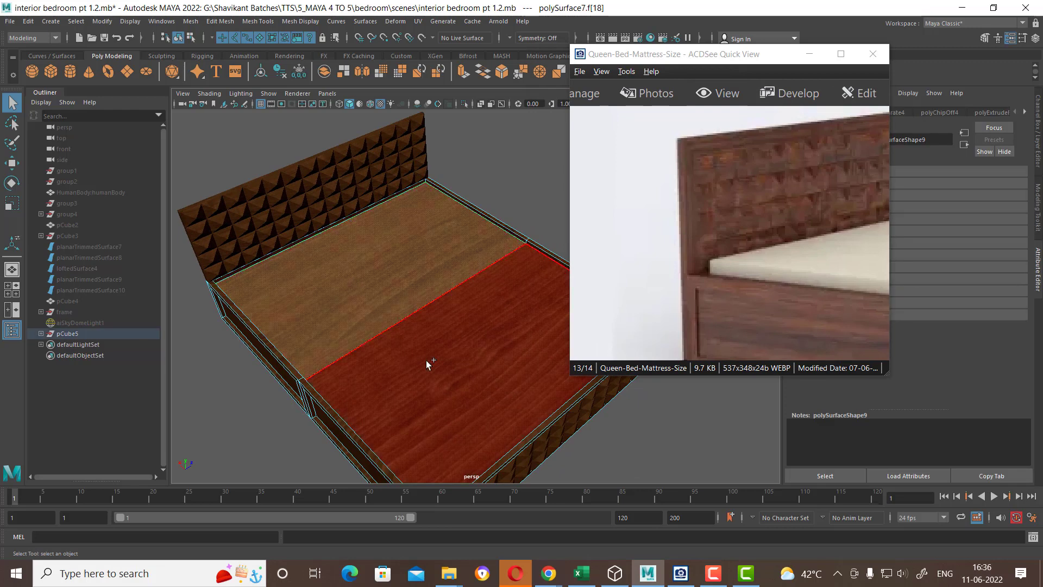
Extract the bed base's two top faces as a separate piece
{"action": "left_click", "coordinate": [426, 361]}
{"action": "left_click_drag", "start_coordinate": [345, 357], "coordinate": [337, 286], "text": "alt"}
{"action": "right_click_drag", "start_coordinate": [429, 234], "coordinate": [435, 427], "text": "shift"}
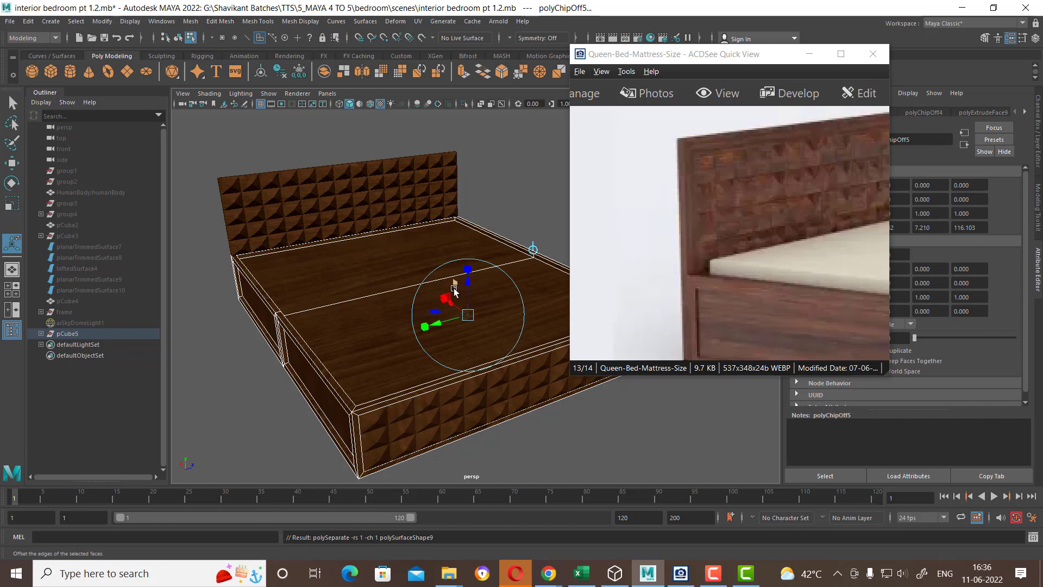
{"action": "key", "text": "q"}
Delete the plain wooden side body of the bed base
{"action": "left_click", "coordinate": [414, 434]}
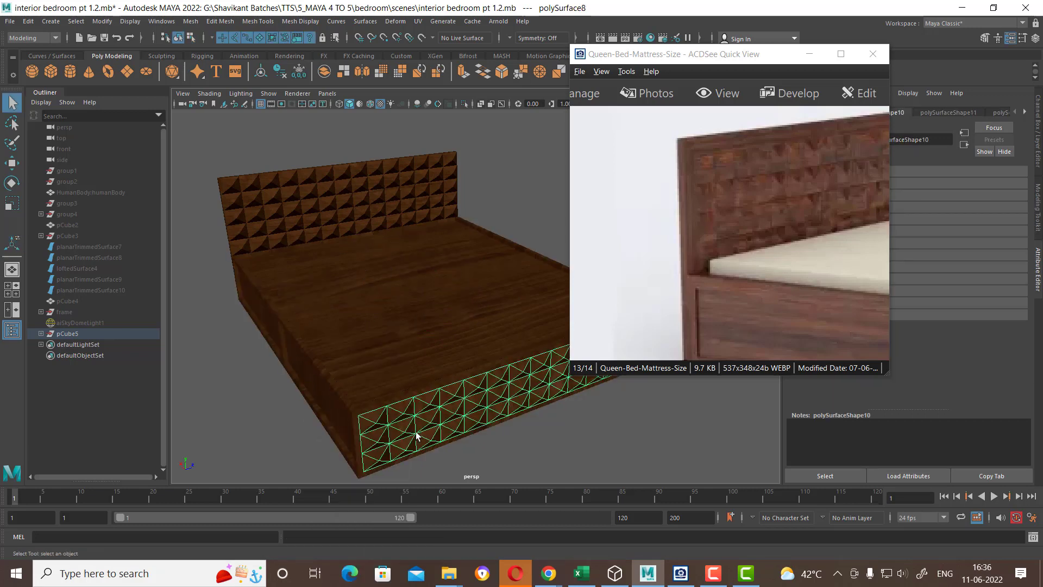
{"action": "left_click", "coordinate": [344, 419]}
{"action": "key", "text": "Delete"}
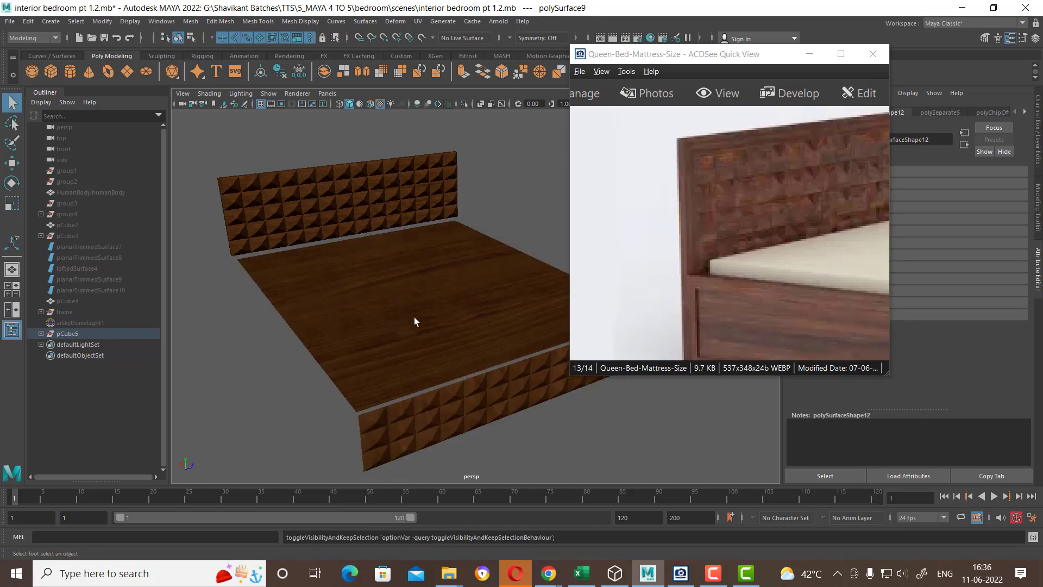
Remove the middle edge across the top plane and select its single remaining face
{"action": "left_click", "coordinate": [348, 356]}
{"action": "mouse_move", "coordinate": [348, 357]}
{"action": "left_mouse_down", "text": "alt"}
{"action": "mouse_move", "coordinate": [416, 311]}
{"action": "mouse_move", "coordinate": [364, 333]}
{"action": "left_mouse_up", "text": "alt"}
{"action": "right_click_drag", "start_coordinate": [369, 273], "coordinate": [357, 202]}
{"action": "left_click", "coordinate": [360, 302]}
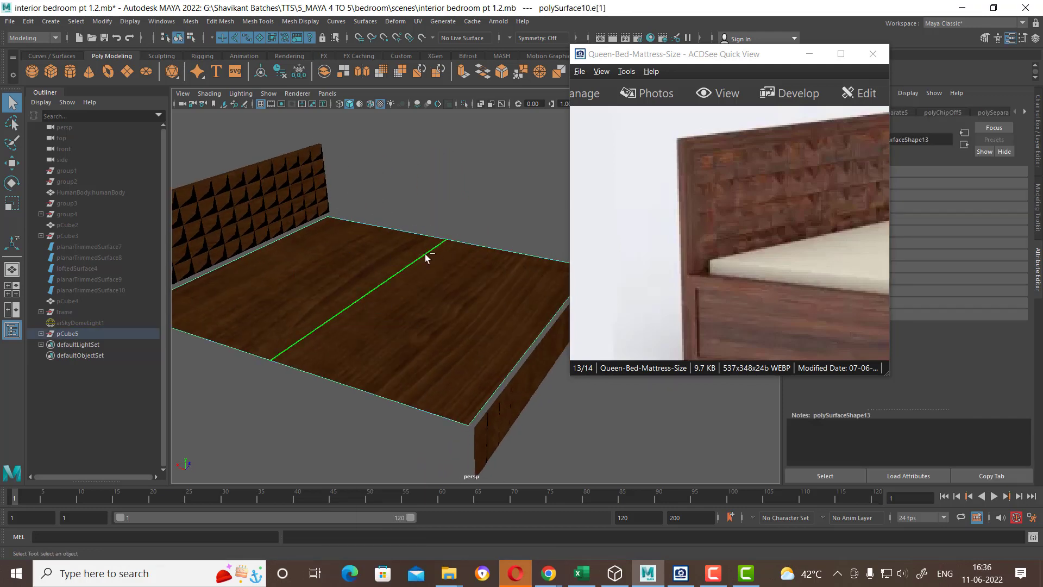
{"action": "right_click", "coordinate": [455, 191], "text": "shift"}
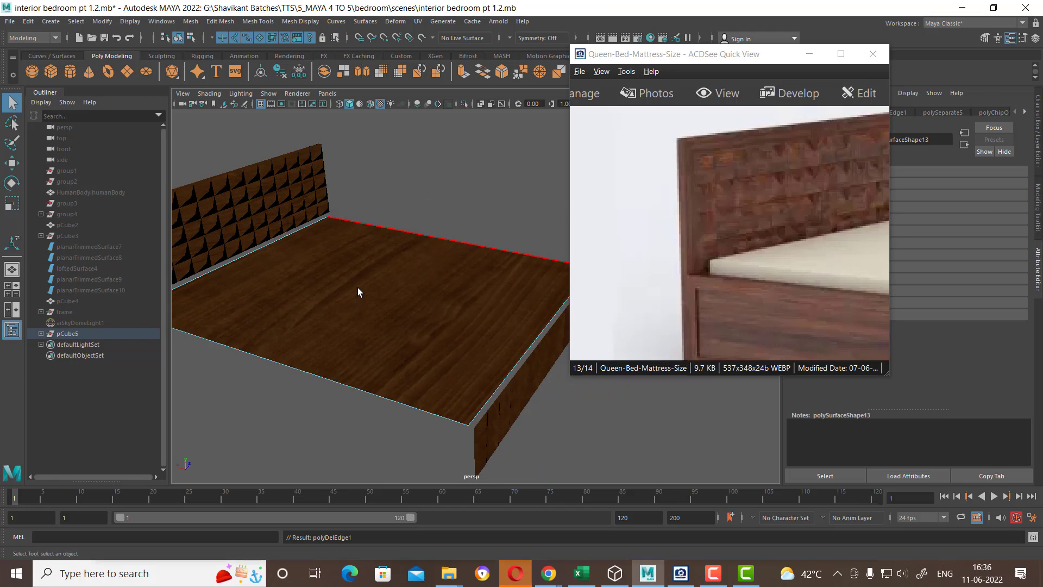
{"action": "right_click_drag", "start_coordinate": [357, 288], "coordinate": [357, 308]}
{"action": "left_click", "coordinate": [358, 308]}
Extrude the bed's top face upward about 4.787 units and select the resulting slab
{"action": "left_click_drag", "start_coordinate": [776, 64], "coordinate": [923, 88]}
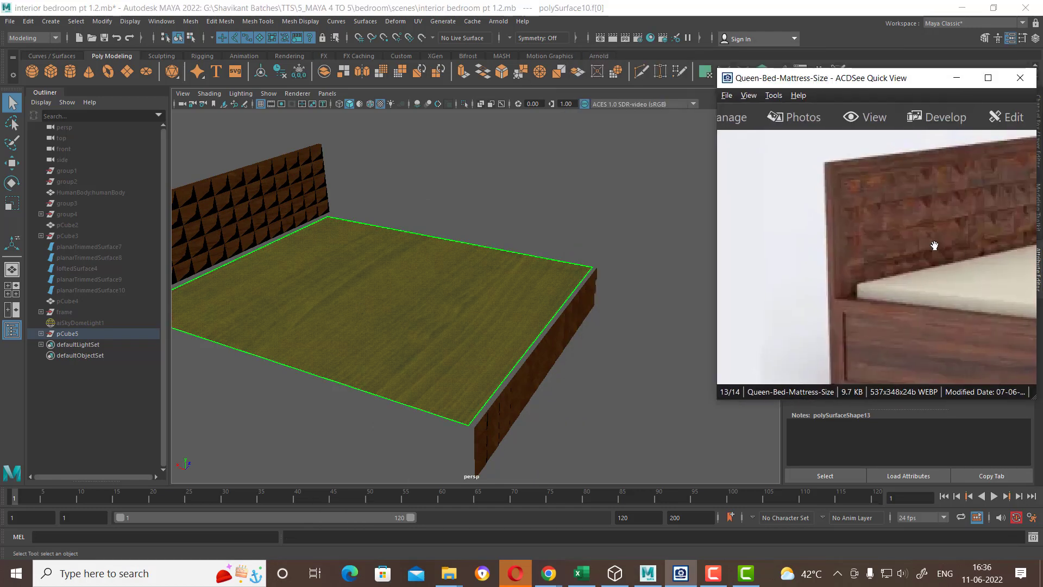
{"action": "scroll", "coordinate": [857, 247], "scroll_direction": "down", "scroll_amount": 3}
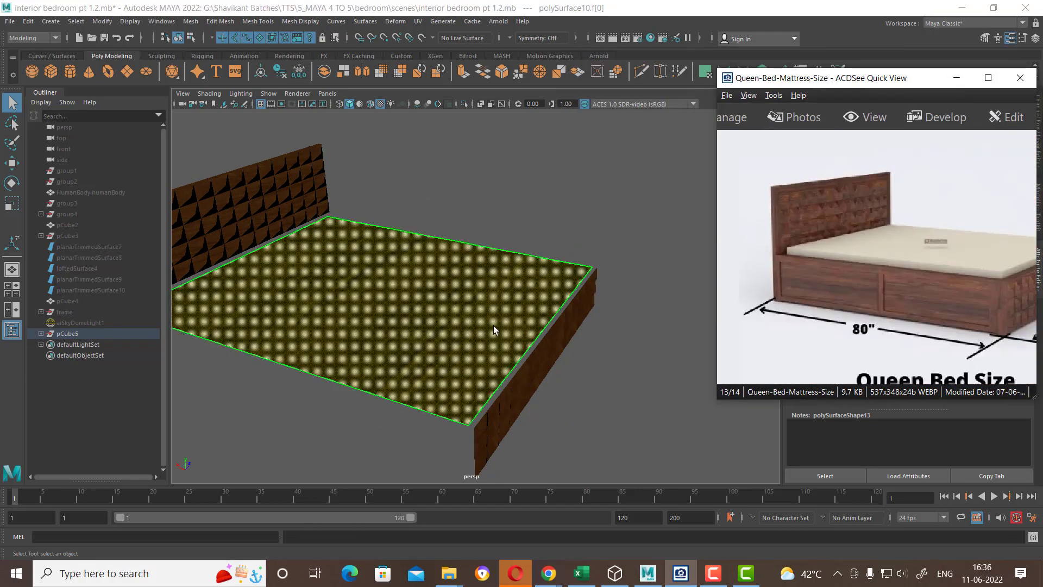
{"action": "left_click_drag", "start_coordinate": [490, 343], "coordinate": [490, 271], "text": "alt"}
{"action": "right_click_drag", "start_coordinate": [492, 239], "coordinate": [513, 223], "text": "shift"}
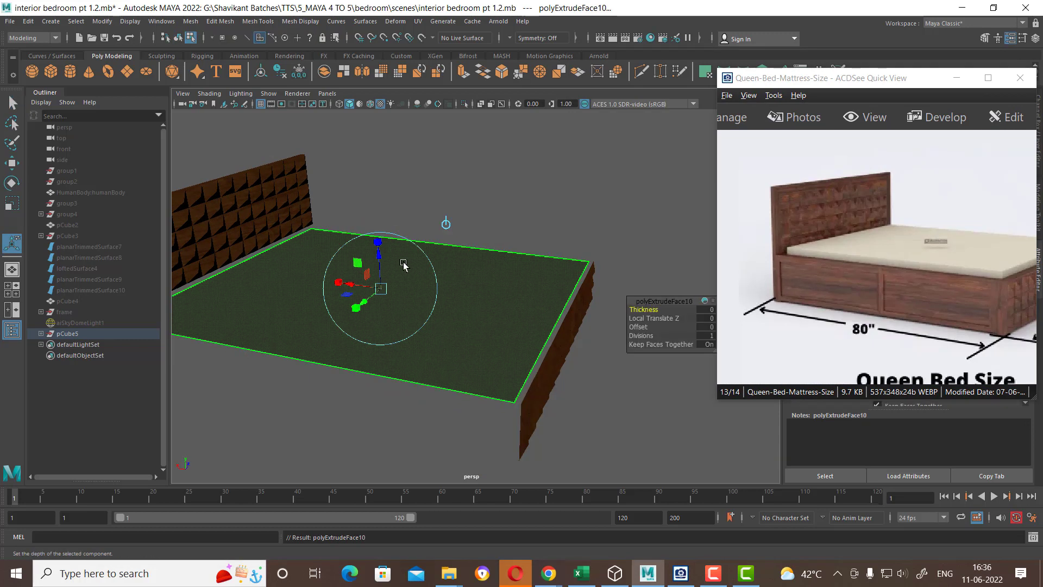
{"action": "left_click_drag", "start_coordinate": [378, 259], "coordinate": [378, 234]}
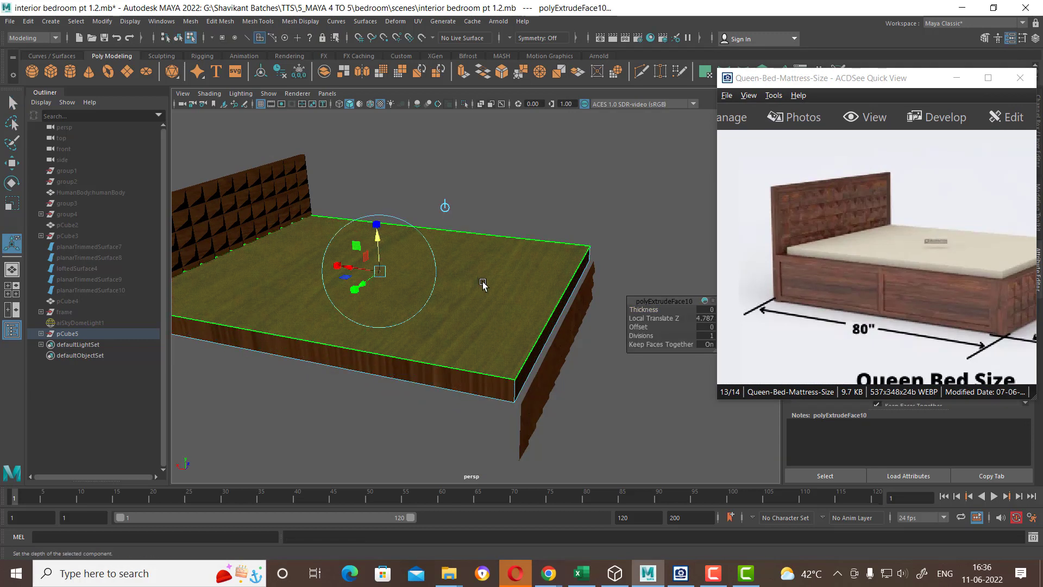
{"action": "mouse_move", "coordinate": [482, 276]}
{"action": "right_mouse_down"}
{"action": "mouse_move", "coordinate": [549, 206]}
{"action": "mouse_move", "coordinate": [546, 232]}
{"action": "right_mouse_up"}
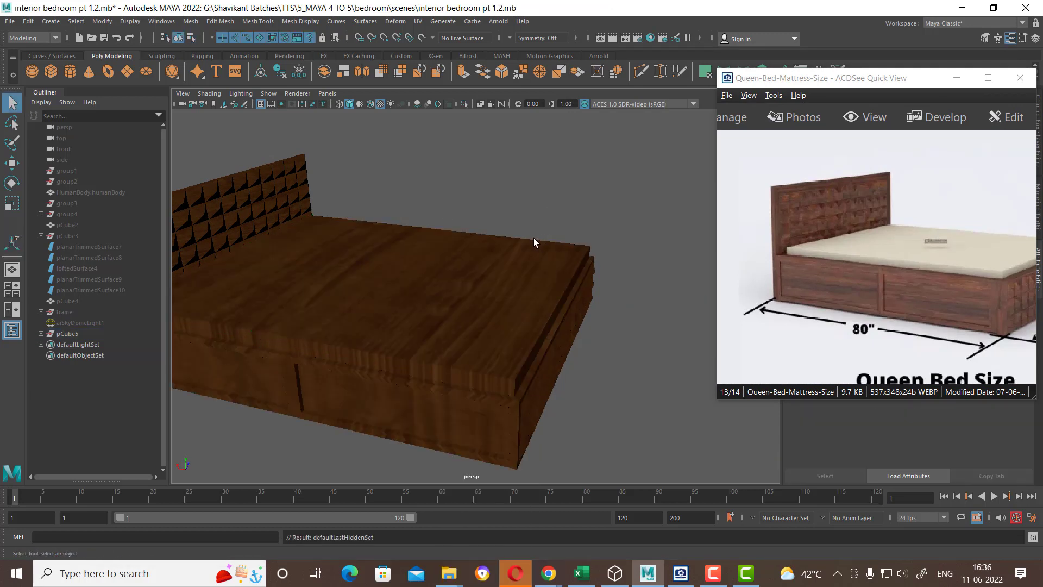
{"action": "left_click", "coordinate": [500, 315]}
{"action": "middle_click_drag", "start_coordinate": [493, 331], "coordinate": [449, 330], "text": "alt"}
Give the slab a new grey Lambert material, then select its two back vertices
{"action": "scroll", "coordinate": [449, 331], "scroll_direction": "down", "scroll_amount": 2}
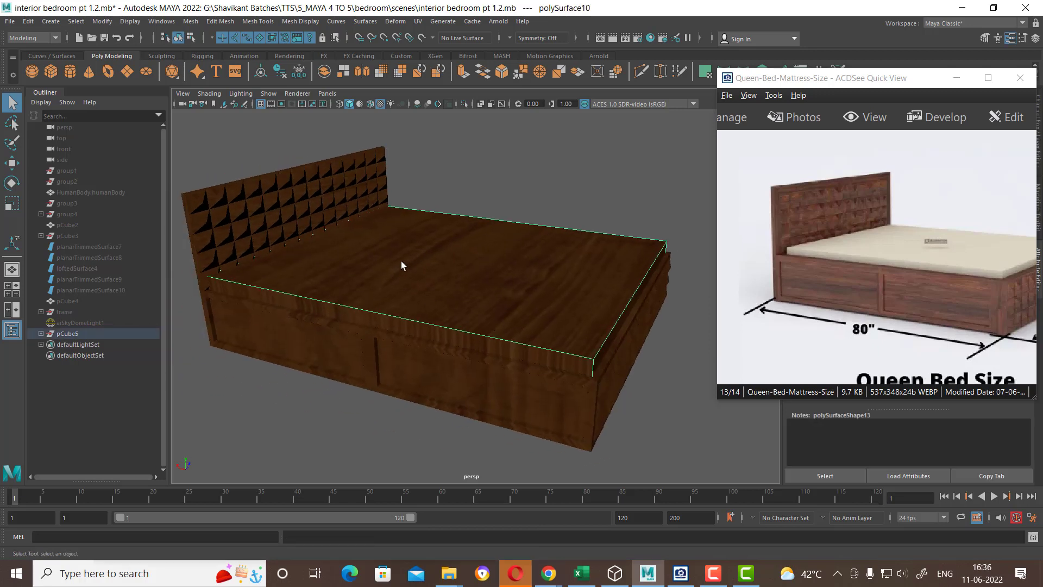
{"action": "right_click_drag", "start_coordinate": [401, 261], "coordinate": [443, 541]}
{"action": "mouse_move", "coordinate": [401, 551]}
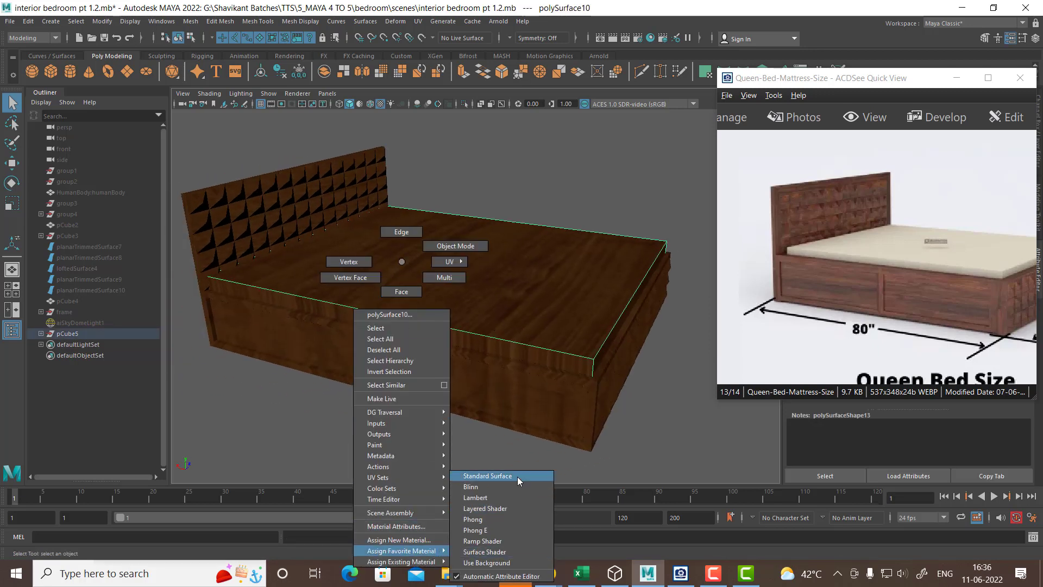
{"action": "left_click", "coordinate": [514, 496]}
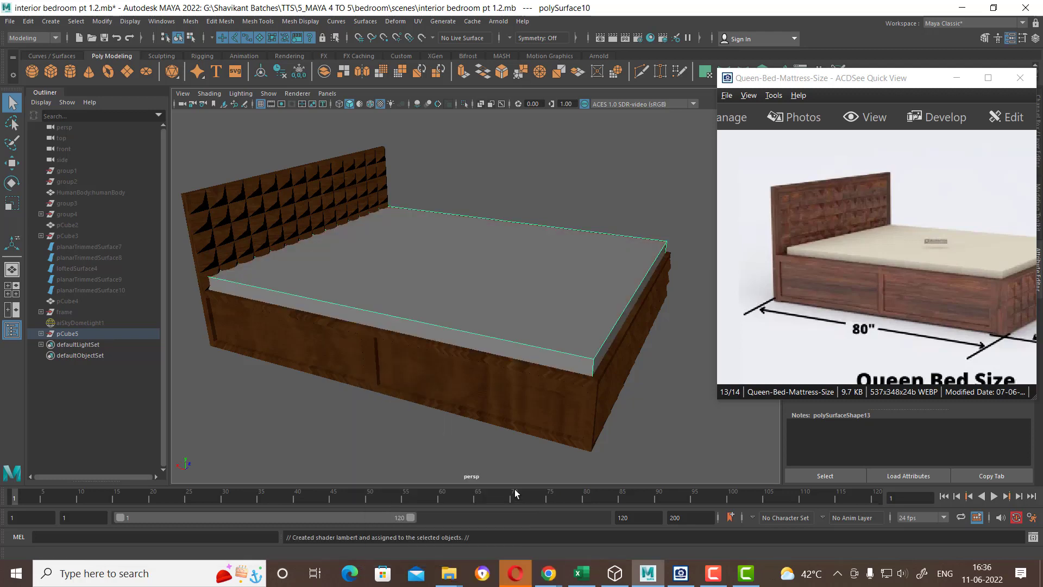
{"action": "mouse_move", "coordinate": [565, 407]}
{"action": "left_mouse_down", "text": "alt"}
{"action": "mouse_move", "coordinate": [521, 327]}
{"action": "mouse_move", "coordinate": [541, 187]}
{"action": "left_mouse_up", "text": "alt"}
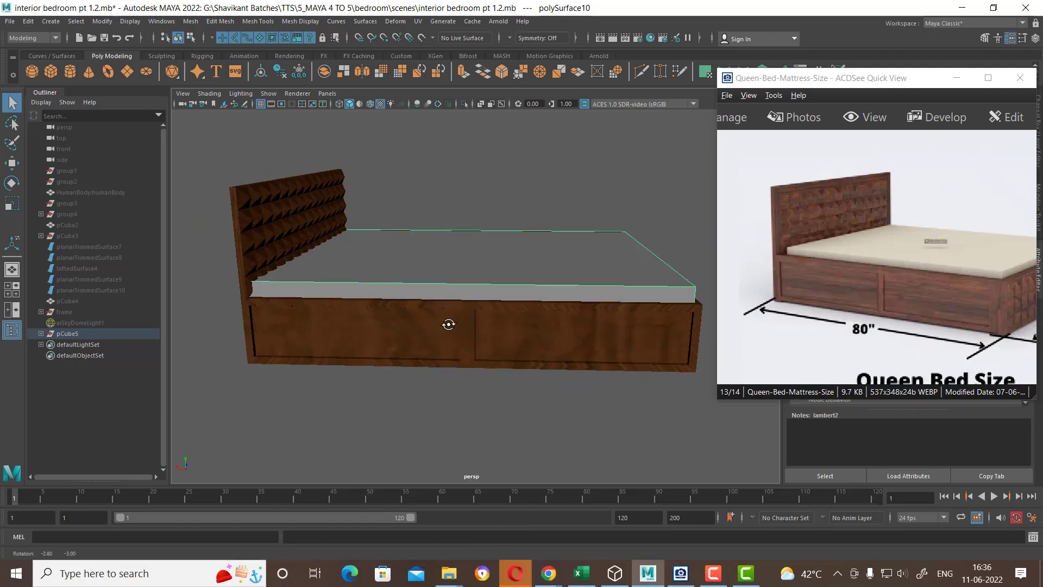
{"action": "key", "text": "F9"}
{"action": "left_click_drag", "start_coordinate": [432, 188], "coordinate": [419, 231], "text": "alt"}
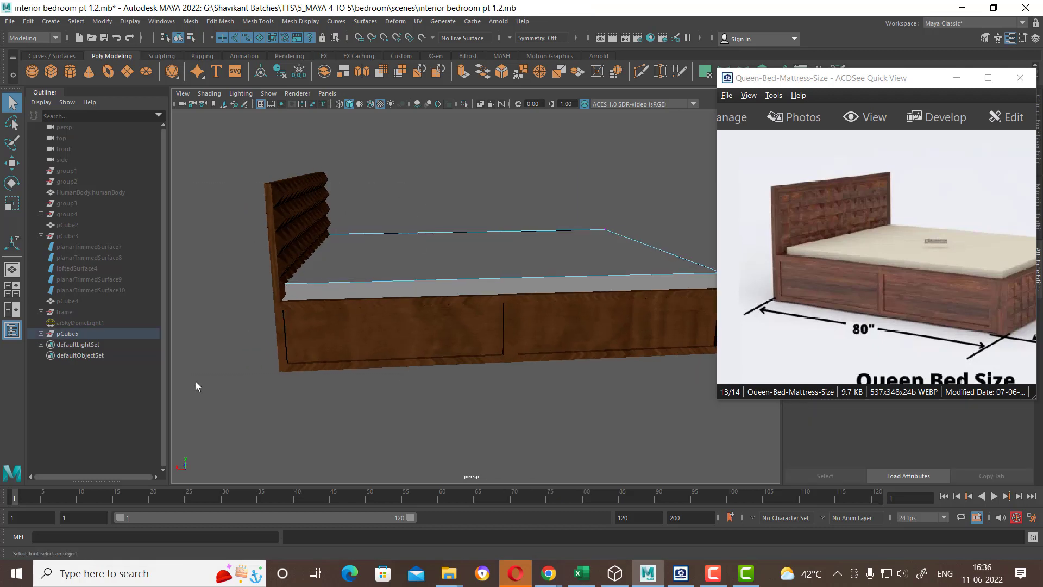
Move the slab's back vertices toward the headboard, checking in the left orthographic view
{"action": "left_click_drag", "start_coordinate": [196, 384], "coordinate": [353, 286]}
{"action": "key", "text": "w"}
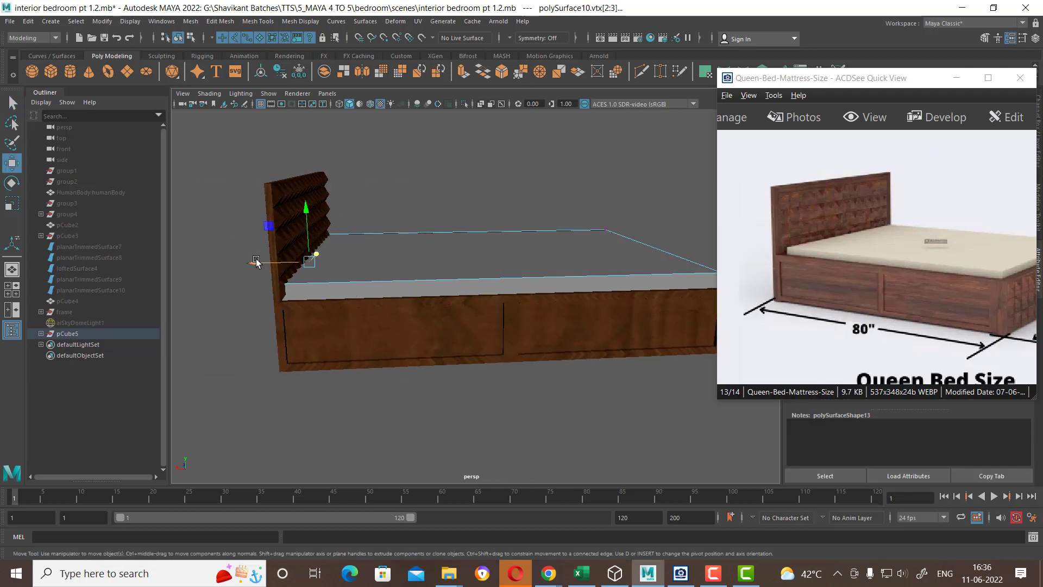
{"action": "left_click_drag", "start_coordinate": [256, 263], "coordinate": [294, 239]}
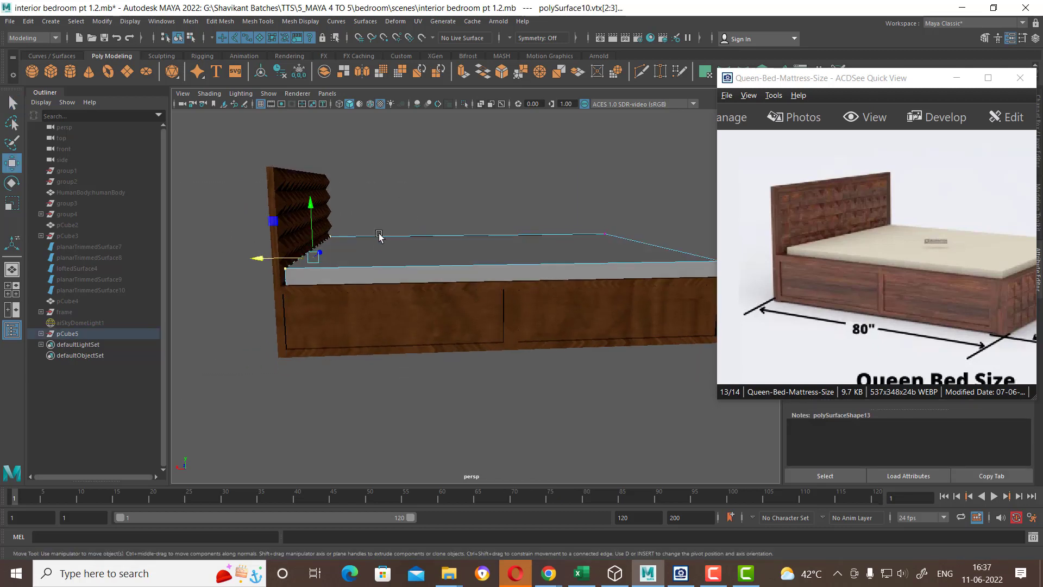
{"action": "scroll", "coordinate": [400, 268], "scroll_direction": "up", "scroll_amount": 4}
{"action": "key", "text": "space"}
{"action": "left_click_drag", "start_coordinate": [443, 232], "coordinate": [369, 217]}
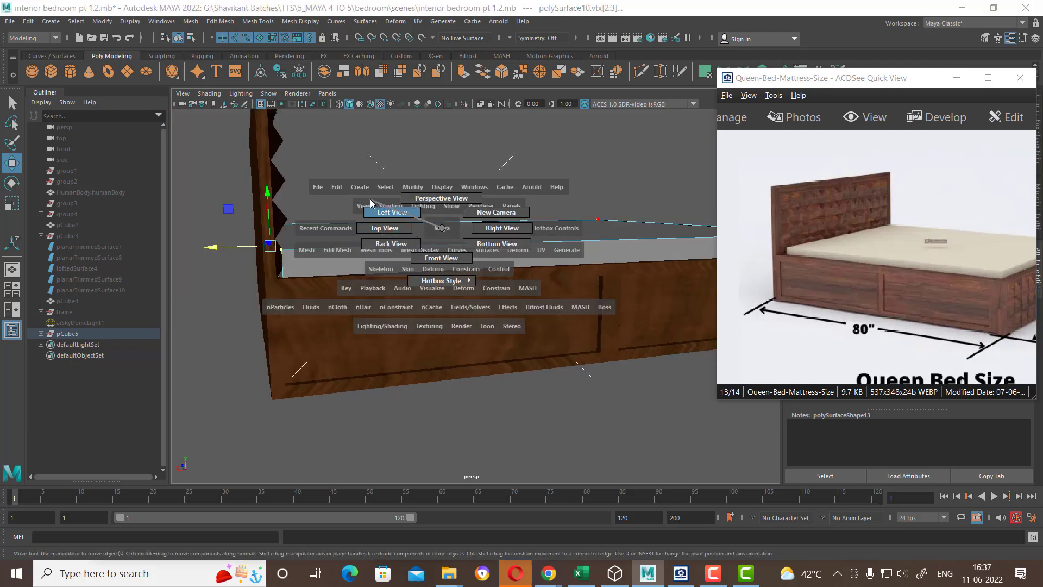
{"action": "scroll", "coordinate": [375, 232], "scroll_direction": "down", "scroll_amount": 4}
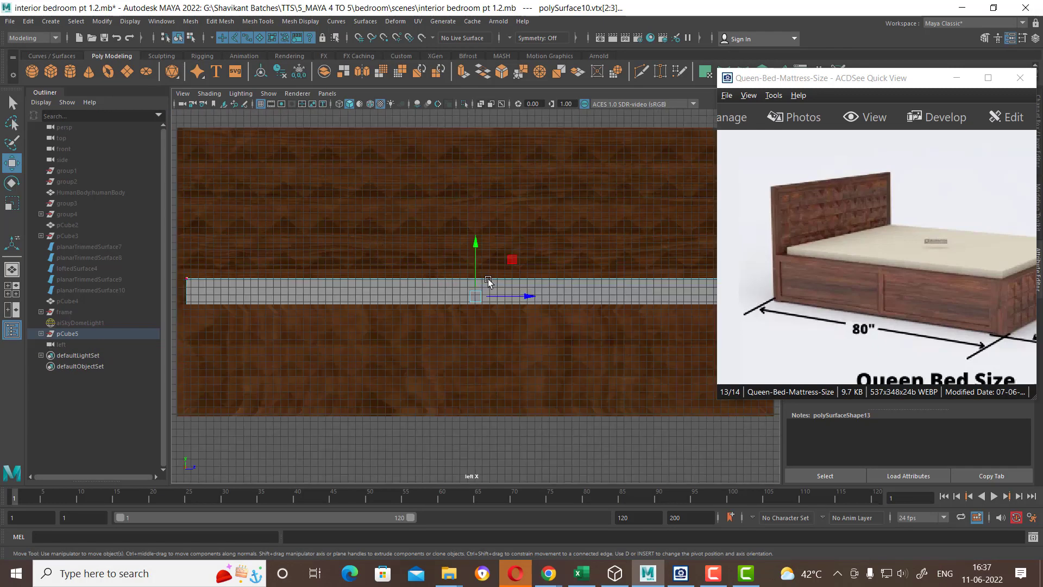
{"action": "scroll", "coordinate": [488, 282], "scroll_direction": "down", "scroll_amount": 3}
{"action": "scroll", "coordinate": [415, 252], "scroll_direction": "down", "scroll_amount": 3}
In the front orthographic view, slide the back vertices flush against the headboard
{"action": "key", "text": "space"}
{"action": "left_click_drag", "start_coordinate": [545, 294], "coordinate": [548, 332]}
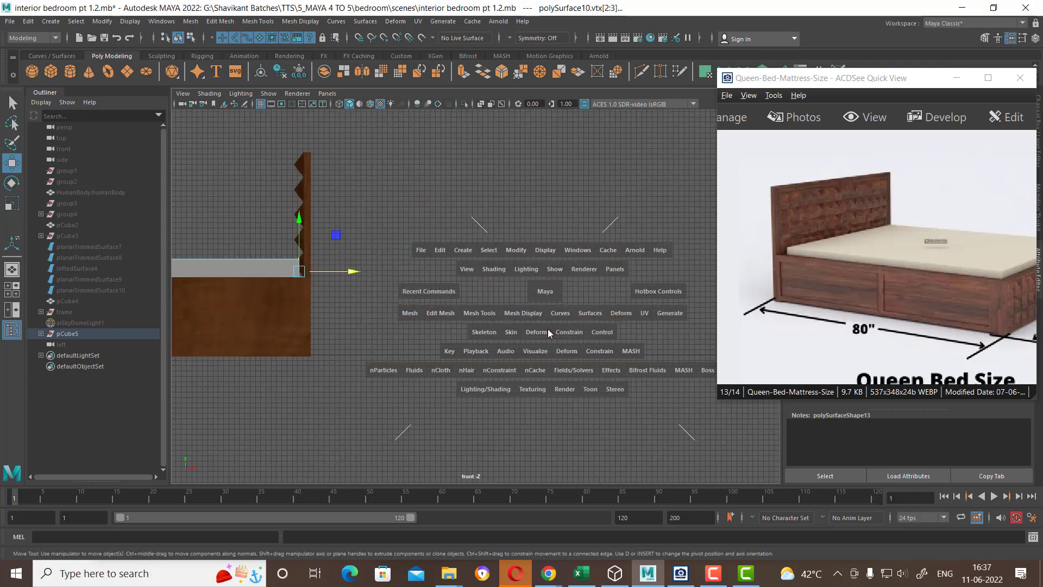
{"action": "mouse_move", "coordinate": [547, 328]}
{"action": "middle_mouse_down", "text": "alt"}
{"action": "mouse_move", "coordinate": [448, 325]}
{"action": "mouse_move", "coordinate": [516, 304]}
{"action": "middle_mouse_up", "text": "alt"}
{"action": "scroll", "coordinate": [537, 301], "scroll_direction": "up", "scroll_amount": 3}
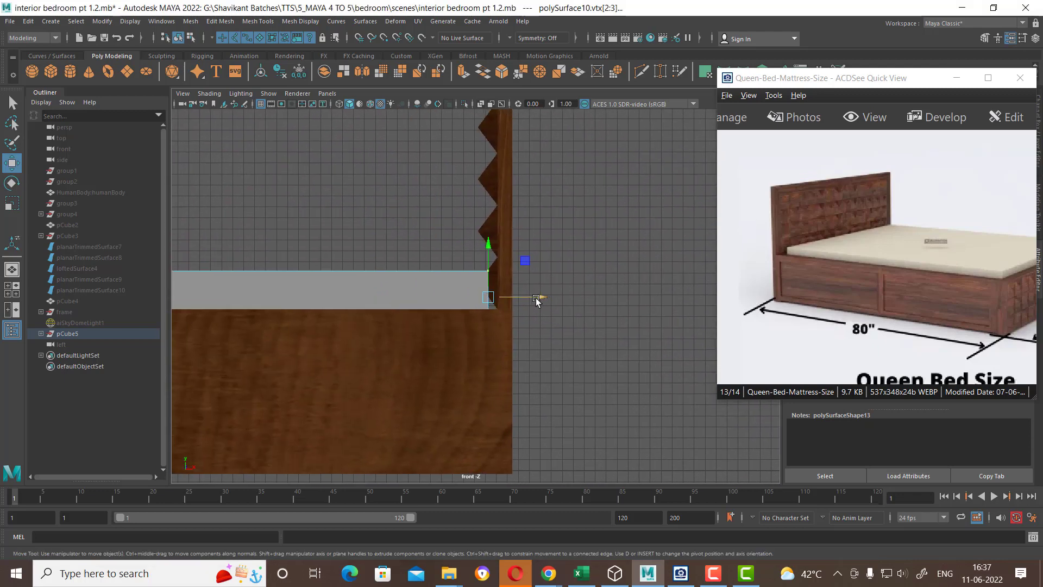
{"action": "left_click_drag", "start_coordinate": [535, 298], "coordinate": [526, 296]}
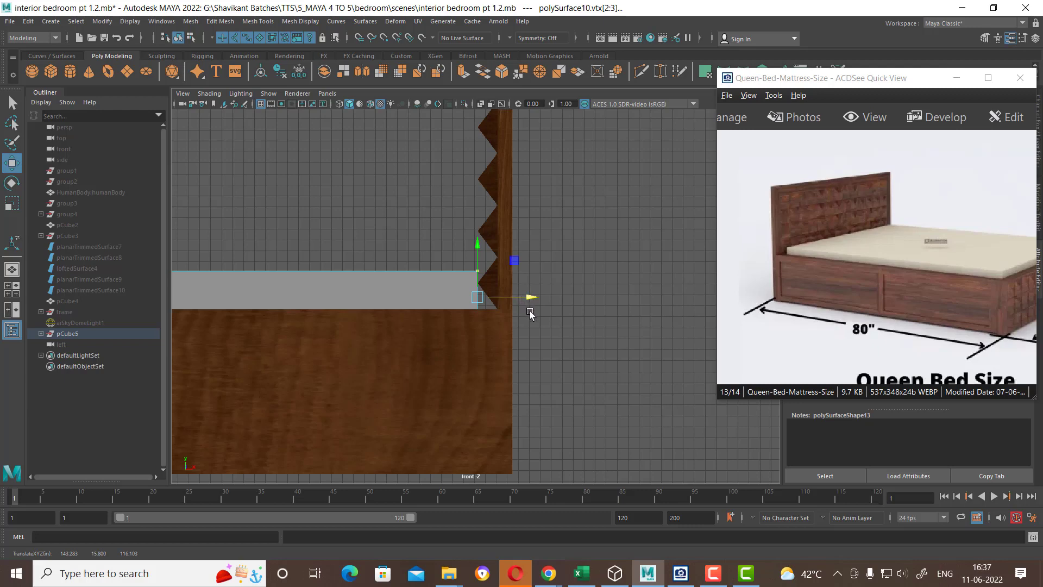
{"action": "mouse_move", "coordinate": [531, 314]}
{"action": "left_mouse_down", "text": "alt"}
{"action": "mouse_move", "coordinate": [529, 251]}
{"action": "mouse_move", "coordinate": [426, 328]}
{"action": "mouse_move", "coordinate": [499, 305]}
{"action": "mouse_move", "coordinate": [454, 315]}
{"action": "mouse_move", "coordinate": [480, 303]}
{"action": "left_mouse_up", "text": "alt"}
{"action": "right_click_drag", "start_coordinate": [479, 302], "coordinate": [492, 271]}
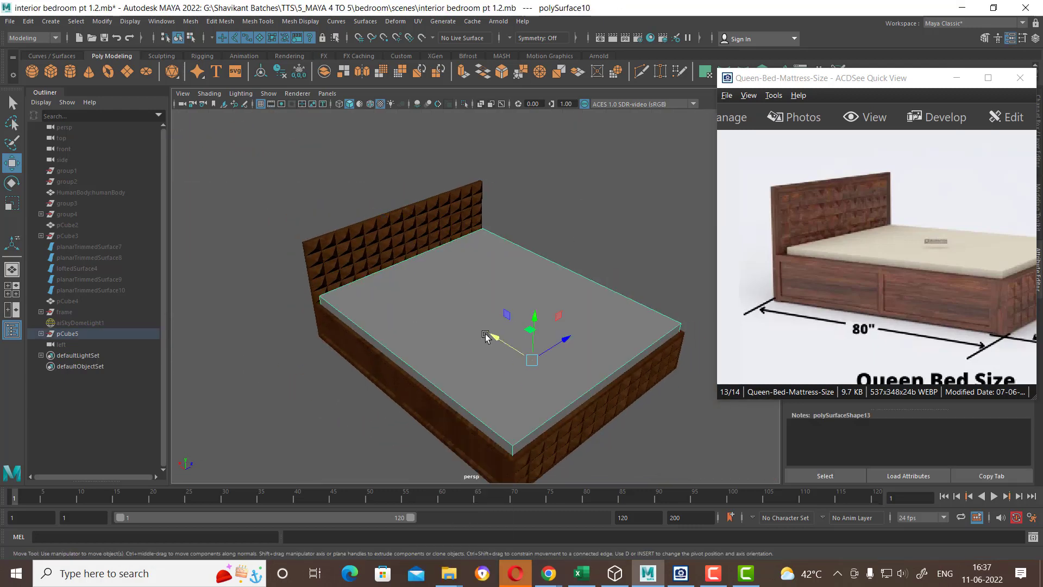
{"action": "mouse_move", "coordinate": [486, 336]}
{"action": "left_mouse_down", "text": "alt"}
{"action": "mouse_move", "coordinate": [478, 289]}
{"action": "mouse_move", "coordinate": [491, 285]}
{"action": "mouse_move", "coordinate": [467, 291]}
{"action": "mouse_move", "coordinate": [491, 295]}
{"action": "left_mouse_up", "text": "alt"}
Recolour the lambert2 material to light beige (H 49.397, S 0.451, V 1.000)
{"action": "mouse_move", "coordinate": [619, 225]}
{"action": "right_mouse_down"}
{"action": "mouse_move", "coordinate": [623, 474]}
{"action": "mouse_move", "coordinate": [609, 490]}
{"action": "right_mouse_up"}
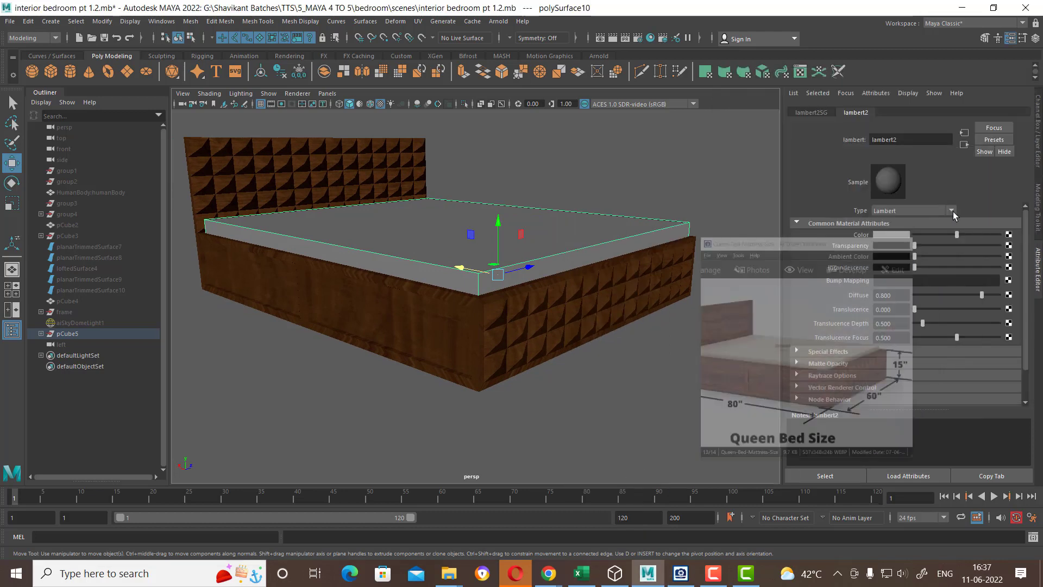
{"action": "left_click", "coordinate": [897, 237]}
{"action": "left_click", "coordinate": [1000, 230]}
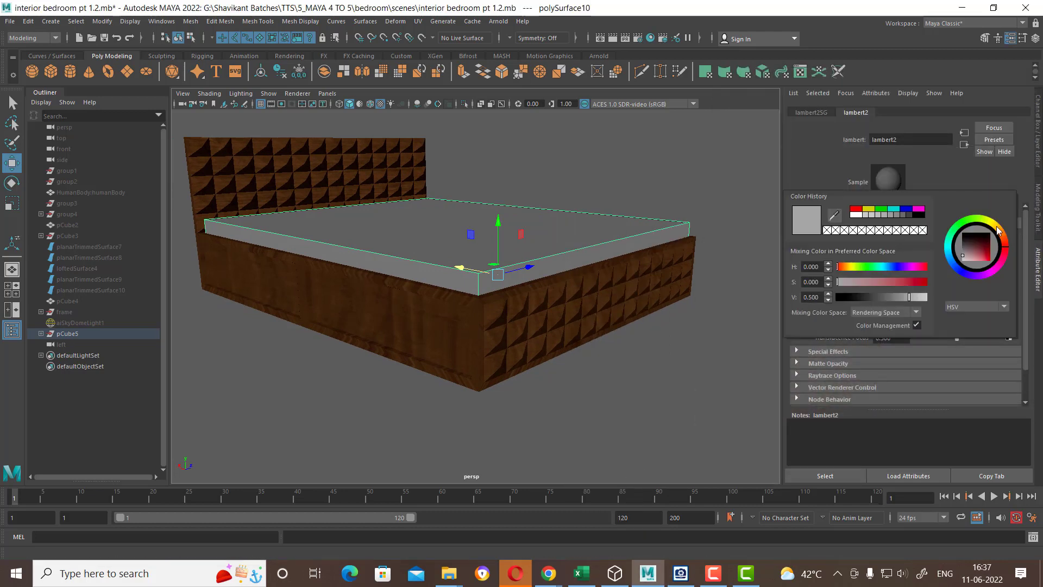
{"action": "left_click", "coordinate": [978, 254]}
{"action": "left_click_drag", "start_coordinate": [979, 253], "coordinate": [973, 265]}
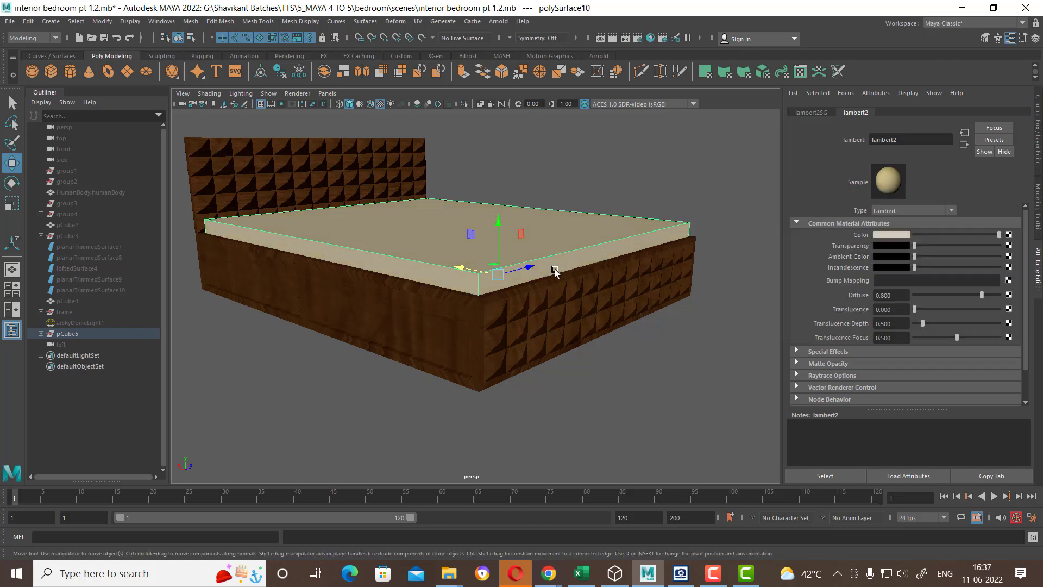
{"action": "left_click_drag", "start_coordinate": [478, 277], "coordinate": [523, 287], "text": "alt"}
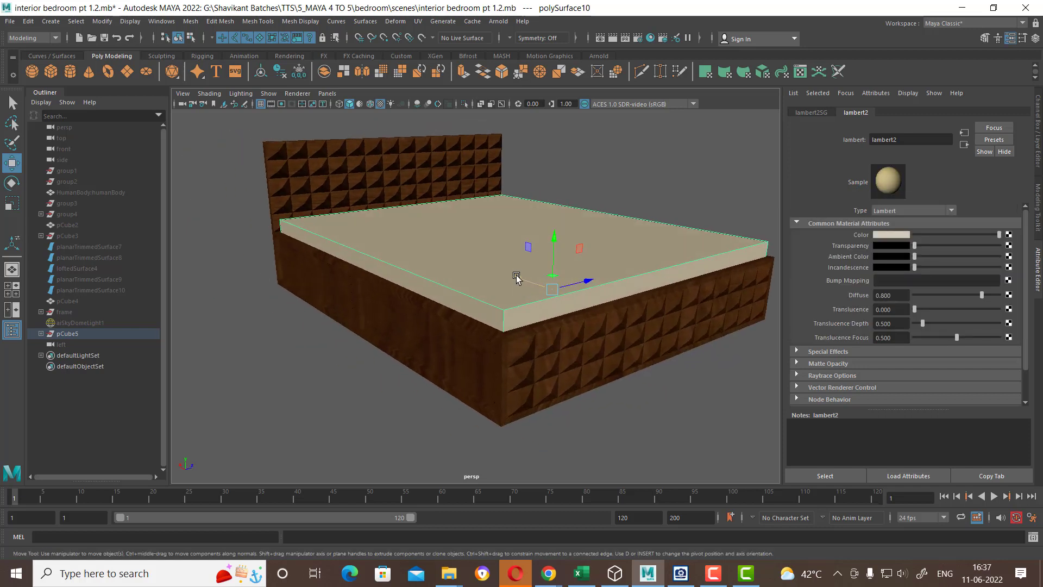
{"action": "left_click_drag", "start_coordinate": [431, 299], "coordinate": [469, 312], "text": "alt"}
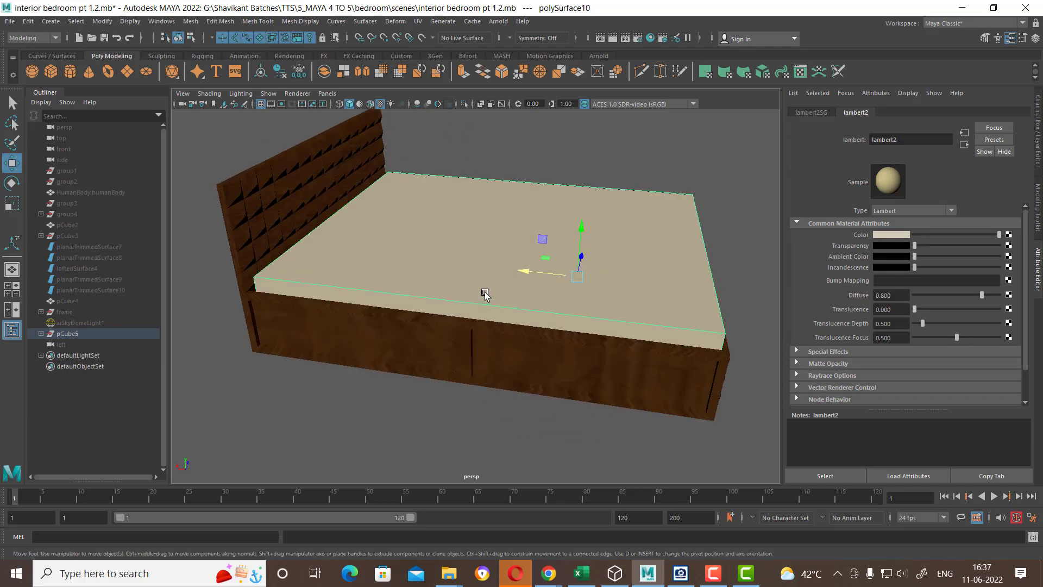
{"action": "left_click_drag", "start_coordinate": [664, 253], "coordinate": [616, 241], "text": "alt"}
Bevel all the mattress slab's edges, rounding them with 4 segments
{"action": "right_click_drag", "start_coordinate": [712, 202], "coordinate": [714, 105]}
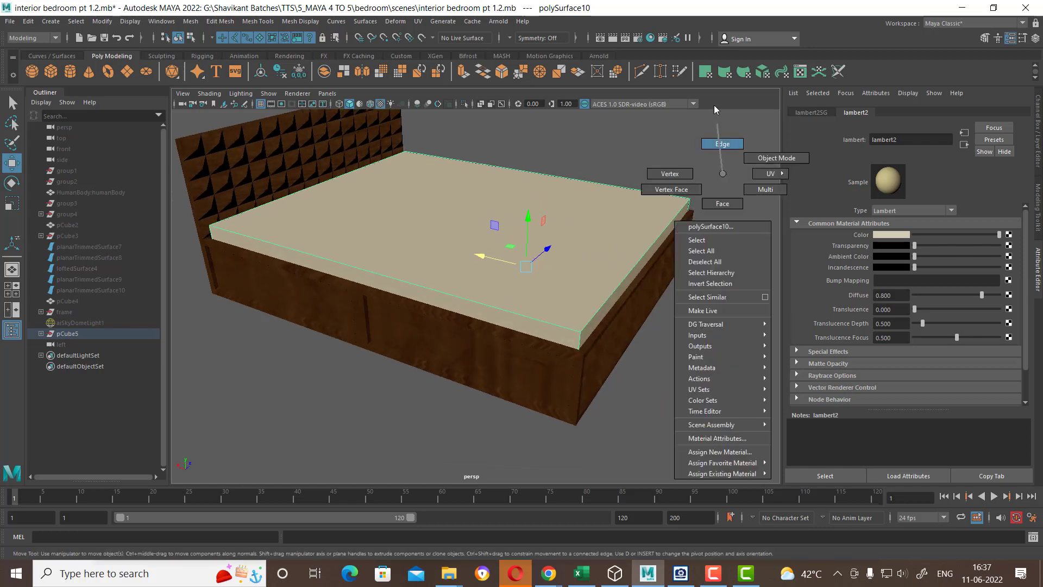
{"action": "scroll", "coordinate": [714, 106], "scroll_direction": "down", "scroll_amount": 5}
{"action": "left_click_drag", "start_coordinate": [714, 106], "coordinate": [671, 186], "text": "alt"}
{"action": "scroll", "coordinate": [473, 228], "scroll_direction": "up", "scroll_amount": 2}
{"action": "scroll", "coordinate": [473, 228], "scroll_direction": "up", "scroll_amount": 3}
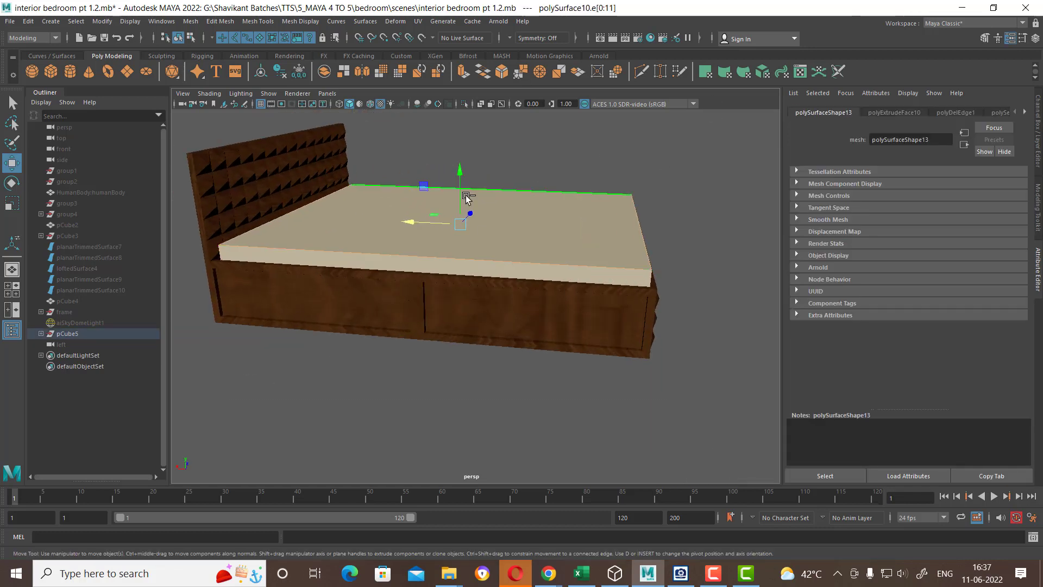
{"action": "right_click_drag", "start_coordinate": [467, 196], "coordinate": [523, 206], "text": "shift"}
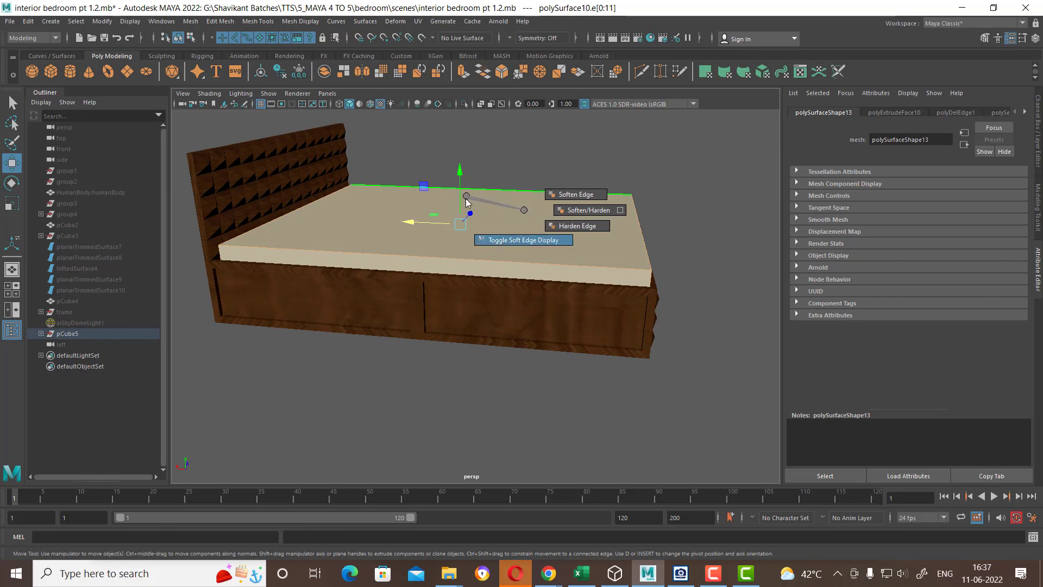
{"action": "right_click_drag", "start_coordinate": [524, 205], "coordinate": [501, 194], "text": "shift"}
{"action": "left_click_drag", "start_coordinate": [501, 194], "coordinate": [519, 217], "text": "alt"}
{"action": "right_click_drag", "start_coordinate": [519, 218], "coordinate": [667, 335], "text": "alt"}
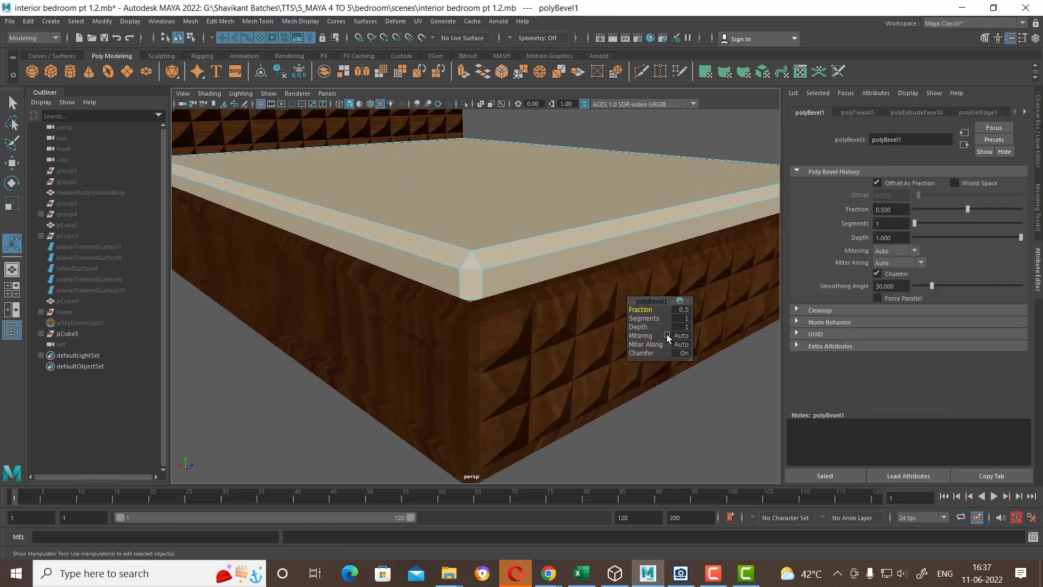
{"action": "left_click_drag", "start_coordinate": [650, 311], "coordinate": [668, 318]}
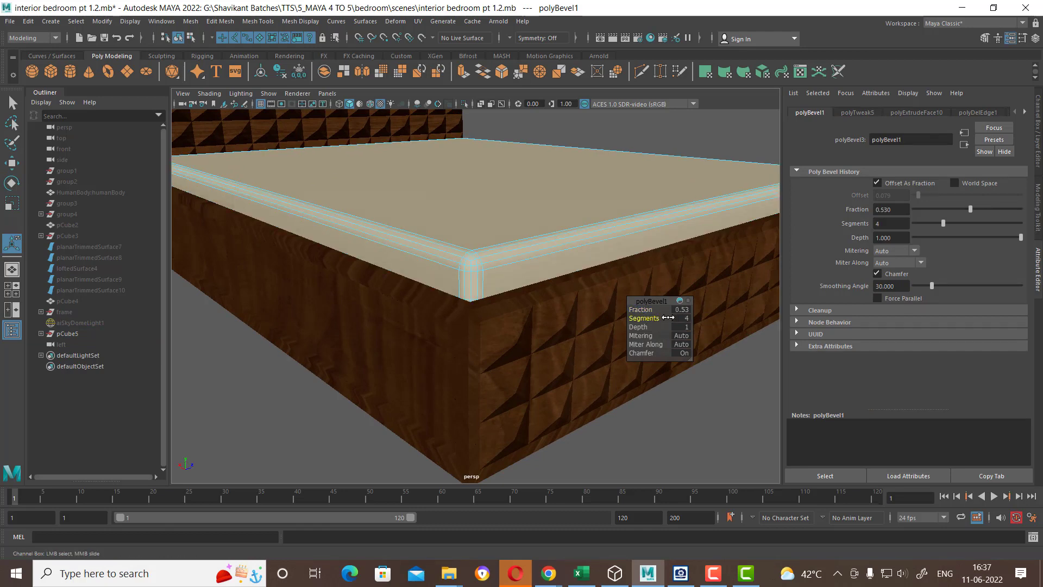
Select the whole mattress in Object mode and hide every other object with Alt+H
{"action": "left_click_drag", "start_coordinate": [588, 315], "coordinate": [510, 289], "text": "alt"}
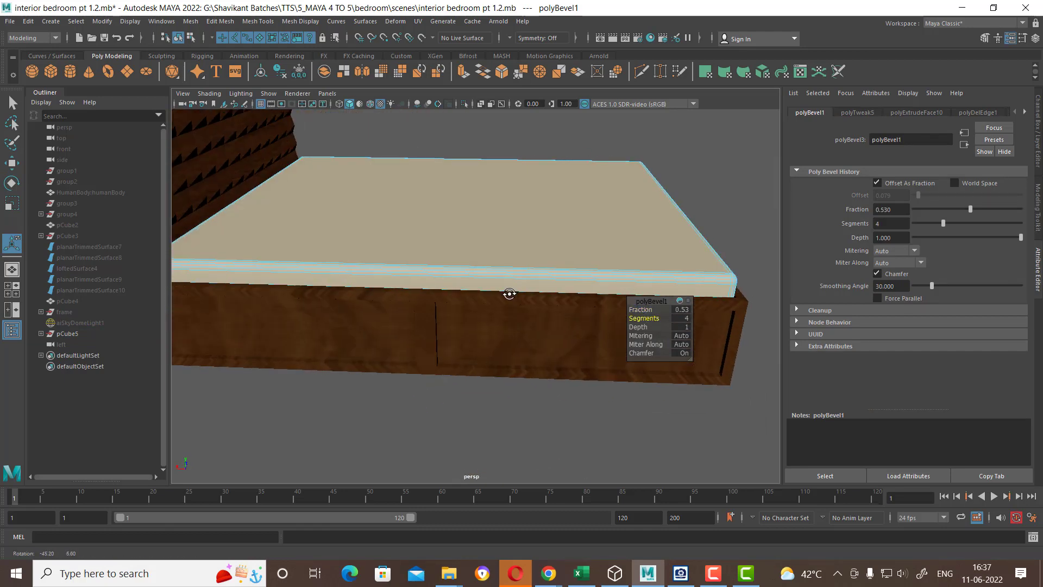
{"action": "right_click_drag", "start_coordinate": [511, 289], "coordinate": [499, 333], "text": "alt"}
{"action": "mouse_move", "coordinate": [499, 333]}
{"action": "left_mouse_down", "text": "alt"}
{"action": "mouse_move", "coordinate": [454, 331]}
{"action": "mouse_move", "coordinate": [463, 333]}
{"action": "left_mouse_up", "text": "alt"}
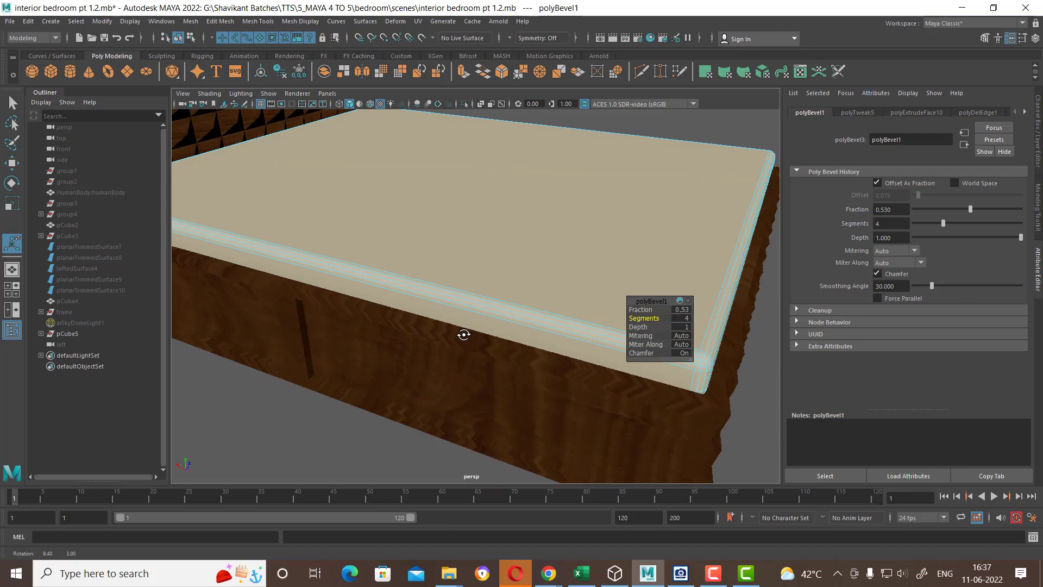
{"action": "right_click", "coordinate": [385, 277]}
{"action": "left_click", "coordinate": [403, 234]}
{"action": "scroll", "coordinate": [389, 219], "scroll_direction": "down", "scroll_amount": 5}
{"action": "left_click_drag", "start_coordinate": [389, 220], "coordinate": [475, 296], "text": "alt"}
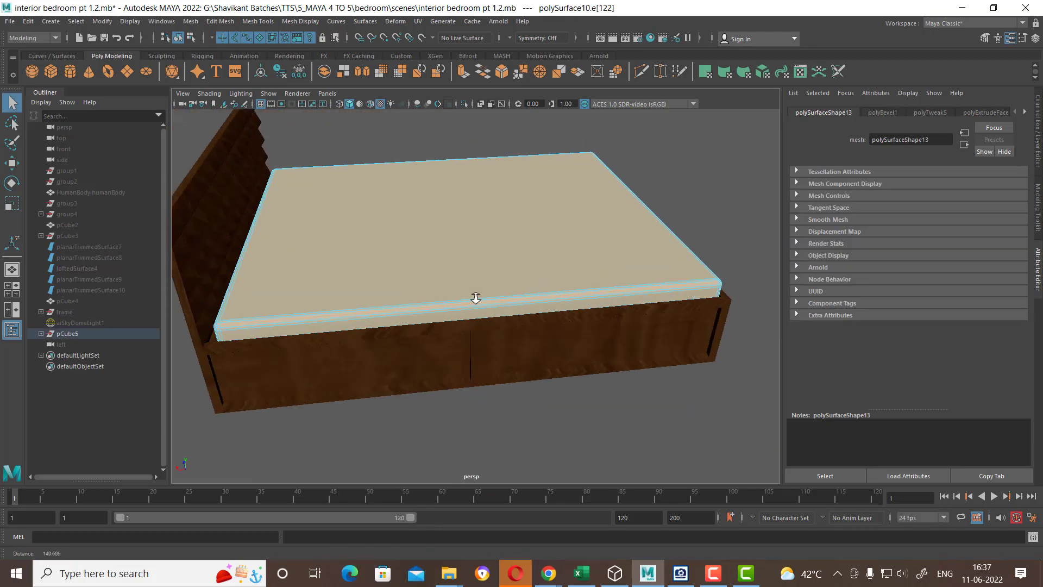
{"action": "right_click", "coordinate": [465, 232]}
{"action": "left_click", "coordinate": [588, 178]}
{"action": "right_click", "coordinate": [565, 223]}
{"action": "left_click", "coordinate": [582, 206]}
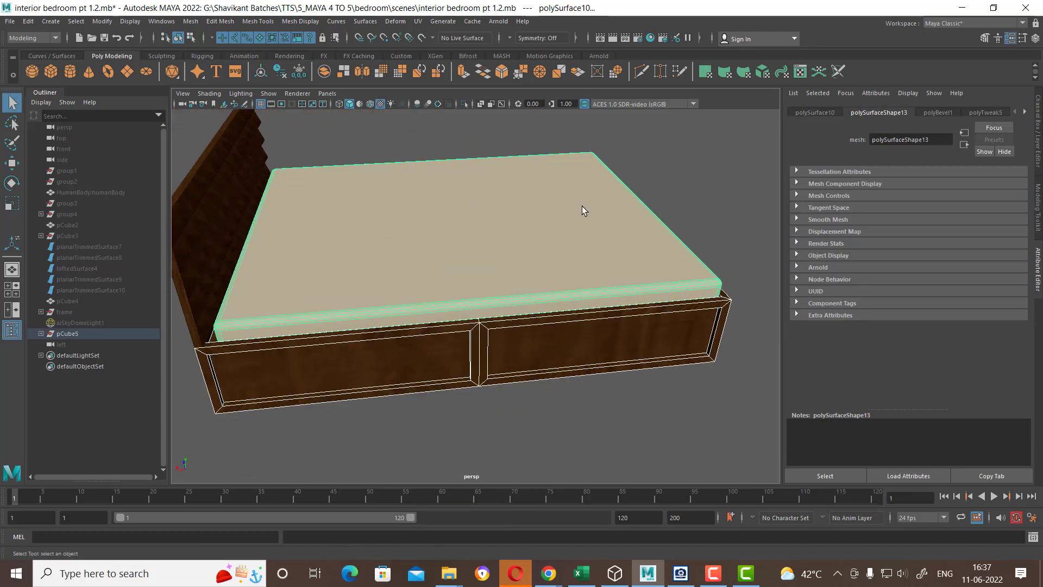
{"action": "key", "text": "alt+h"}
Insert multiple edge loops (13, then 8) in both directions across the mattress top
{"action": "right_click", "coordinate": [547, 217], "text": "shift"}
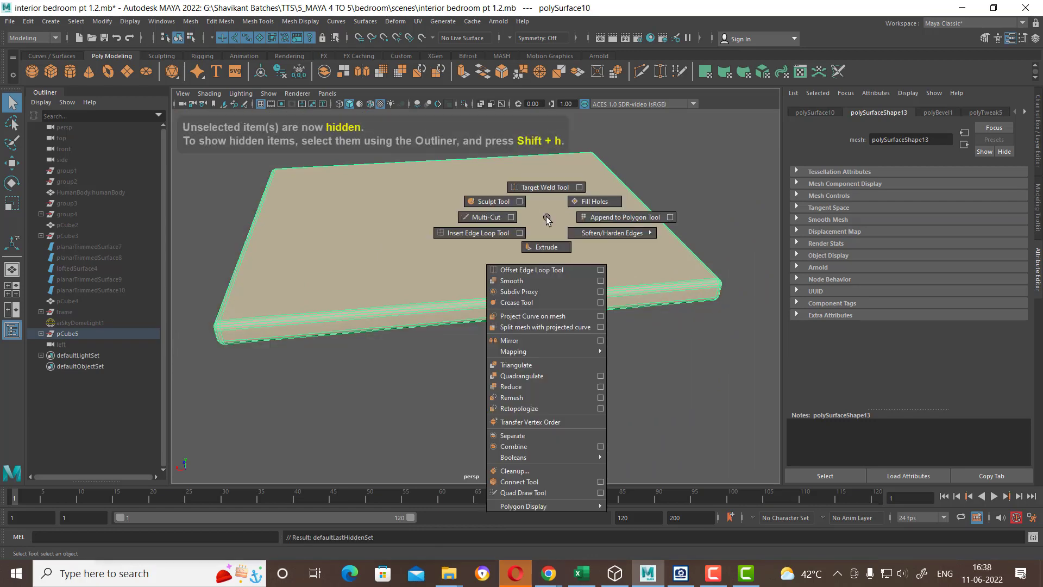
{"action": "left_click", "coordinate": [520, 234]}
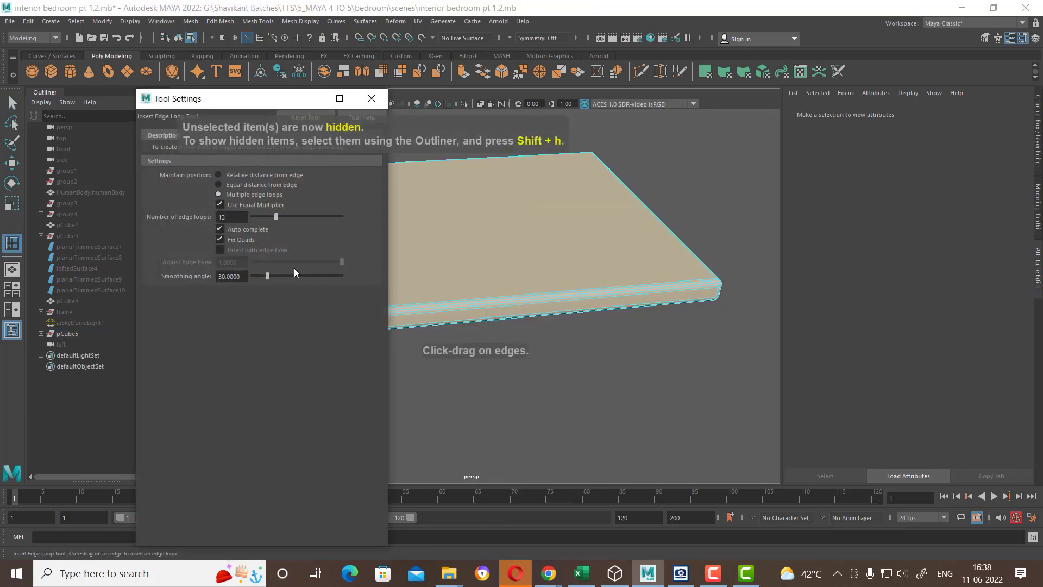
{"action": "left_click", "coordinate": [481, 310]}
{"action": "scroll", "coordinate": [481, 310], "scroll_direction": "up", "scroll_amount": 3}
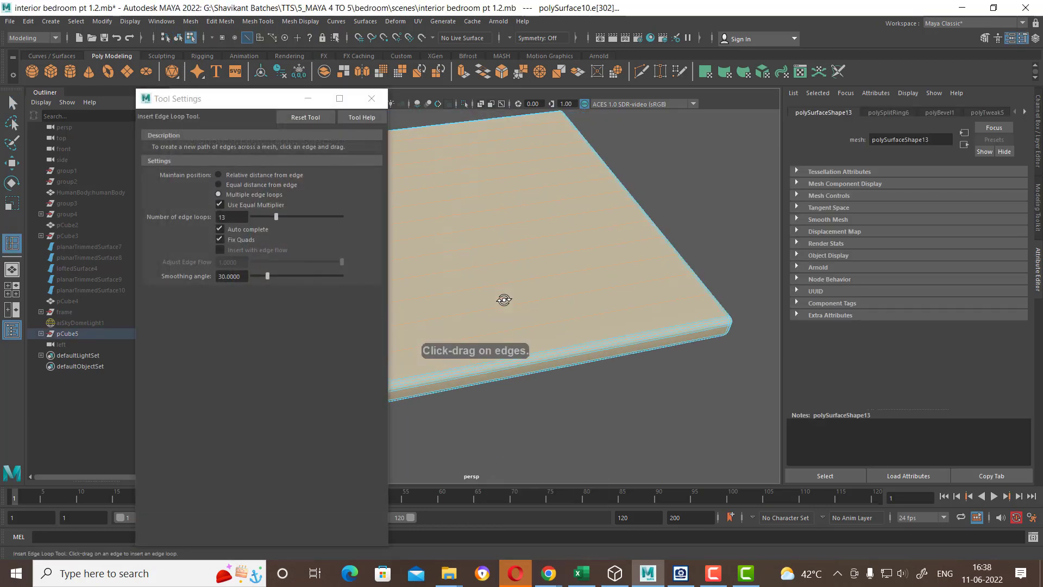
{"action": "mouse_move", "coordinate": [500, 299]}
{"action": "left_mouse_down", "text": "alt"}
{"action": "mouse_move", "coordinate": [669, 293]}
{"action": "mouse_move", "coordinate": [313, 295]}
{"action": "left_mouse_up", "text": "alt"}
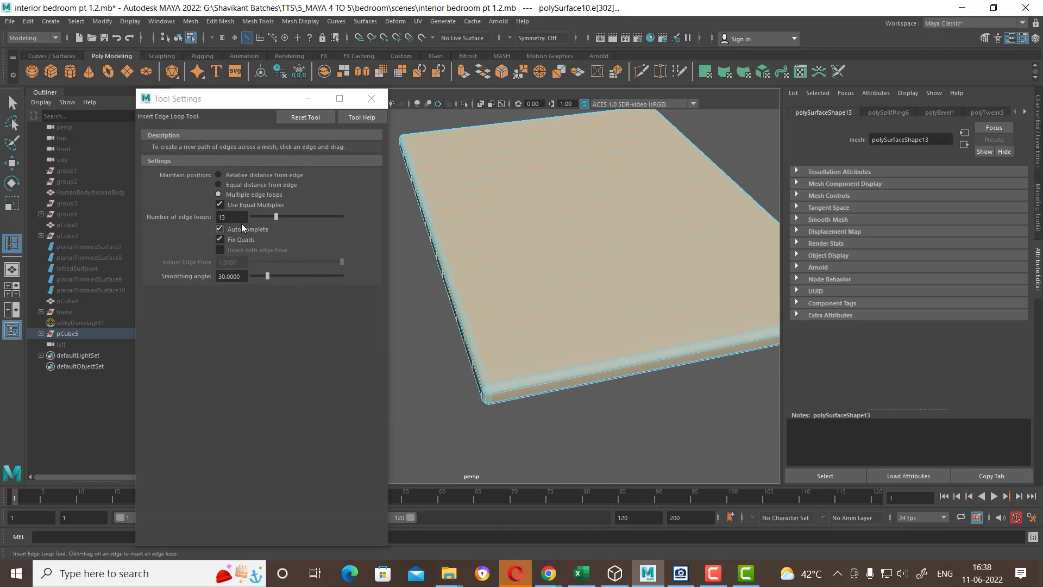
{"action": "left_click_drag", "start_coordinate": [234, 217], "coordinate": [171, 220]}
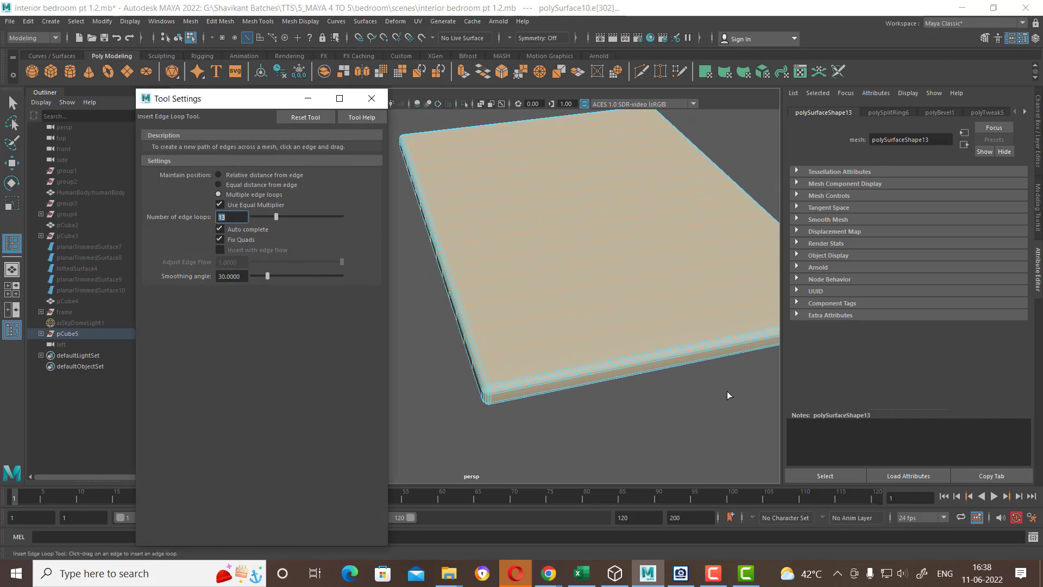
{"action": "type", "text": "8"}
{"action": "left_click", "coordinate": [624, 370]}
{"action": "mouse_move", "coordinate": [620, 368]}
{"action": "left_mouse_down", "text": "alt"}
{"action": "mouse_move", "coordinate": [593, 363]}
{"action": "mouse_move", "coordinate": [611, 350]}
{"action": "left_mouse_up", "text": "alt"}
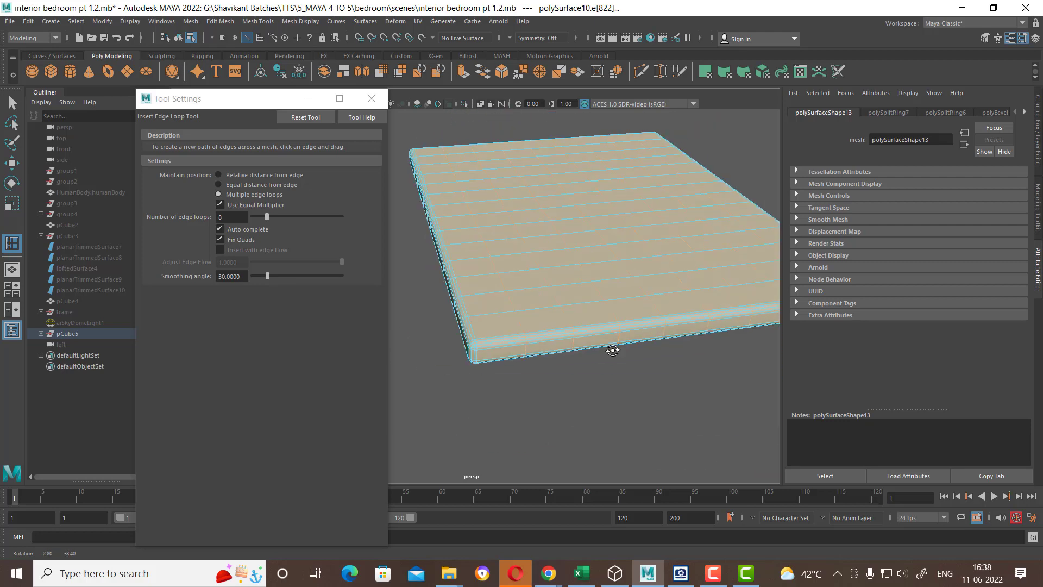
{"action": "left_click", "coordinate": [620, 350]}
Close the loop settings, select an edge ring at the mattress corner, and return to object mode
{"action": "key", "text": "w"}
{"action": "key", "text": "F8"}
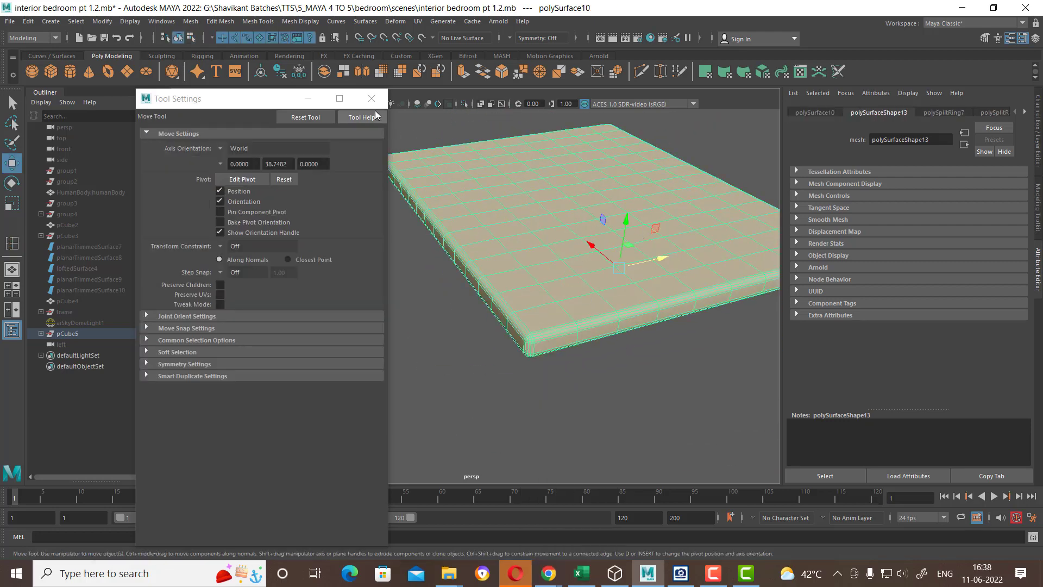
{"action": "left_click", "coordinate": [371, 97]}
{"action": "left_click", "coordinate": [470, 409]}
{"action": "left_click_drag", "start_coordinate": [470, 409], "coordinate": [498, 379], "text": "alt"}
{"action": "left_click", "coordinate": [566, 298]}
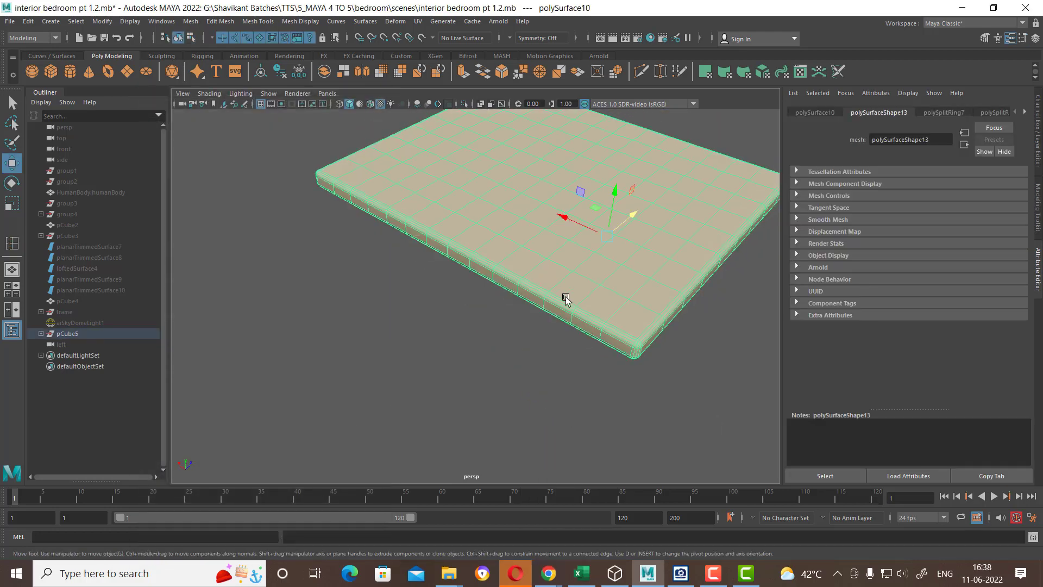
{"action": "mouse_move", "coordinate": [566, 299]}
{"action": "left_mouse_down", "text": "alt"}
{"action": "mouse_move", "coordinate": [540, 392]}
{"action": "mouse_move", "coordinate": [559, 368]}
{"action": "mouse_move", "coordinate": [542, 373]}
{"action": "mouse_move", "coordinate": [564, 395]}
{"action": "left_mouse_up", "text": "alt"}
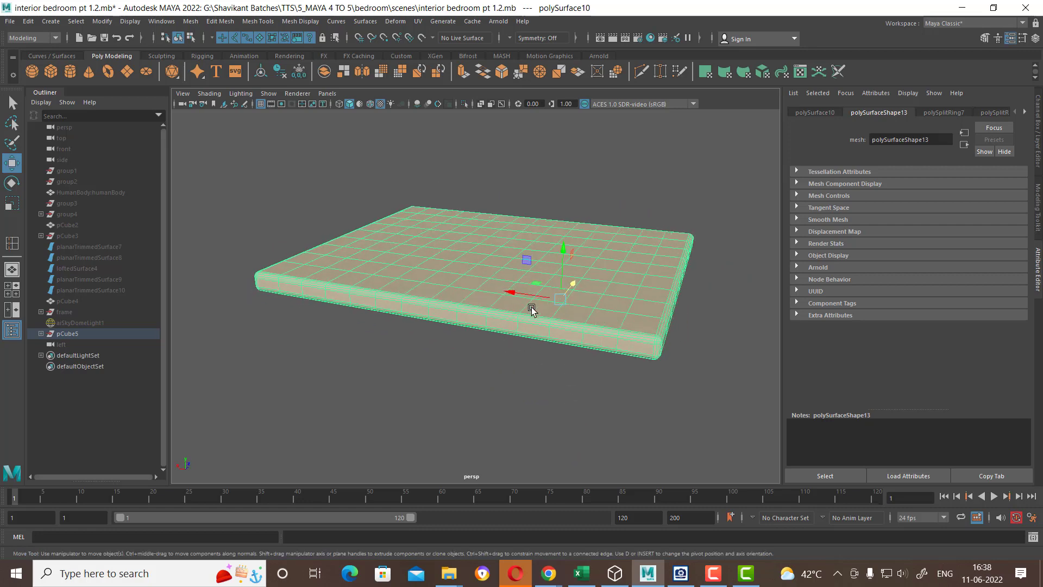
{"action": "mouse_move", "coordinate": [459, 262]}
{"action": "left_mouse_down", "text": "alt"}
{"action": "mouse_move", "coordinate": [365, 247]}
{"action": "mouse_move", "coordinate": [391, 321]}
{"action": "left_mouse_up", "text": "alt"}
{"action": "mouse_move", "coordinate": [392, 321]}
{"action": "right_mouse_down", "text": "alt"}
{"action": "mouse_move", "coordinate": [486, 355]}
{"action": "mouse_move", "coordinate": [487, 326]}
{"action": "right_mouse_up", "text": "alt"}
{"action": "left_click", "coordinate": [551, 280]}
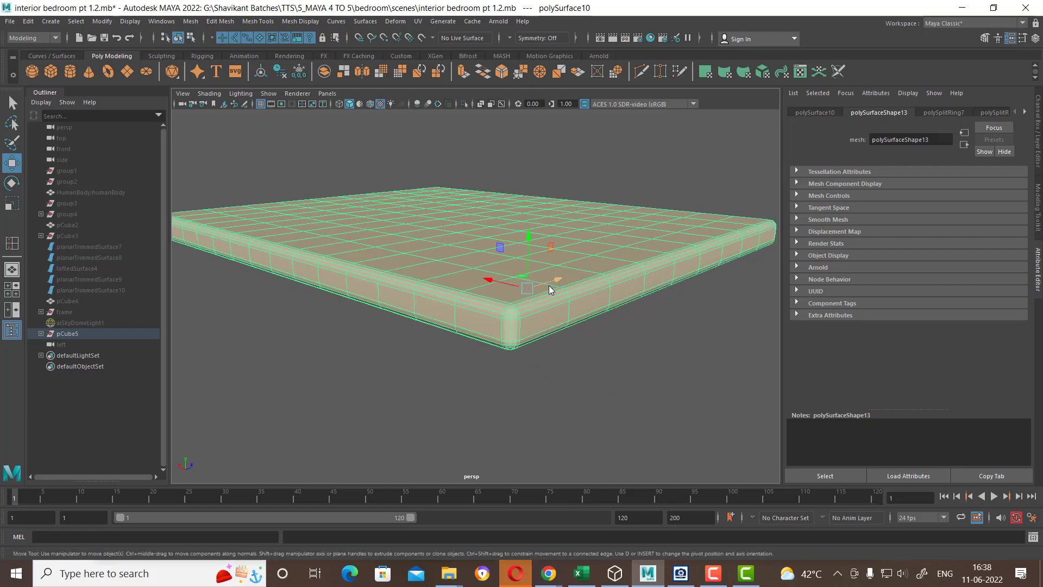
{"action": "right_click_drag", "start_coordinate": [523, 274], "coordinate": [445, 322], "text": "shift"}
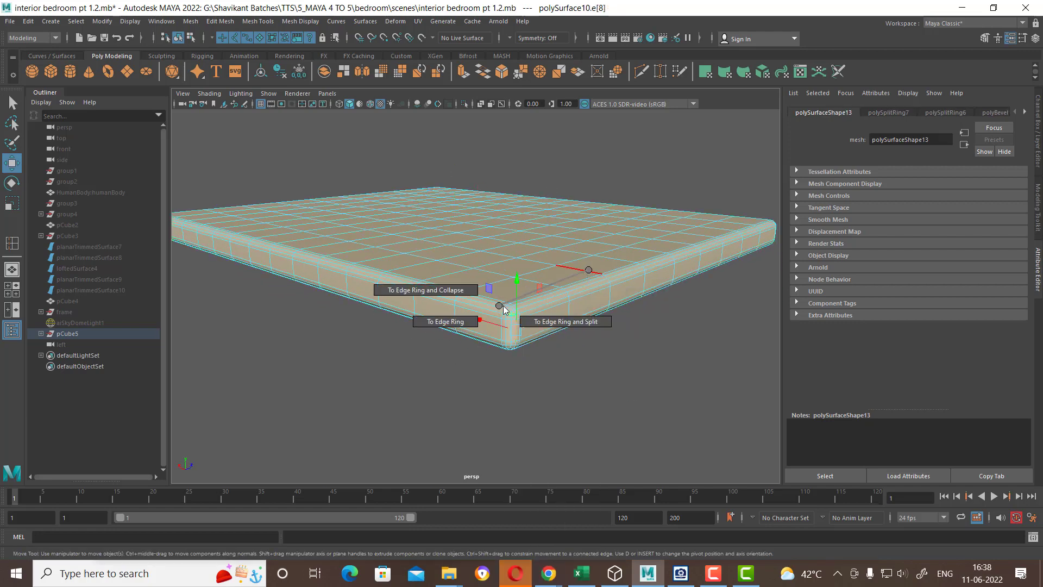
{"action": "right_click", "coordinate": [553, 279]}
{"action": "left_click", "coordinate": [606, 260]}
Select the wooden bed base and hide everything else with Alt+H
{"action": "left_click", "coordinate": [624, 397]}
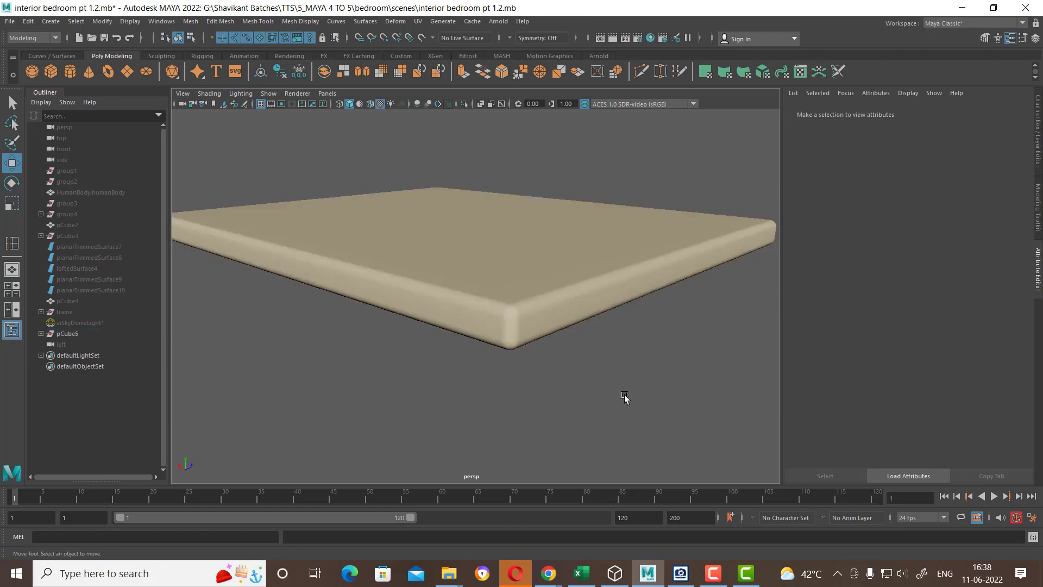
{"action": "scroll", "coordinate": [618, 392], "scroll_direction": "down", "scroll_amount": 3}
{"action": "scroll", "coordinate": [598, 383], "scroll_direction": "down", "scroll_amount": 3}
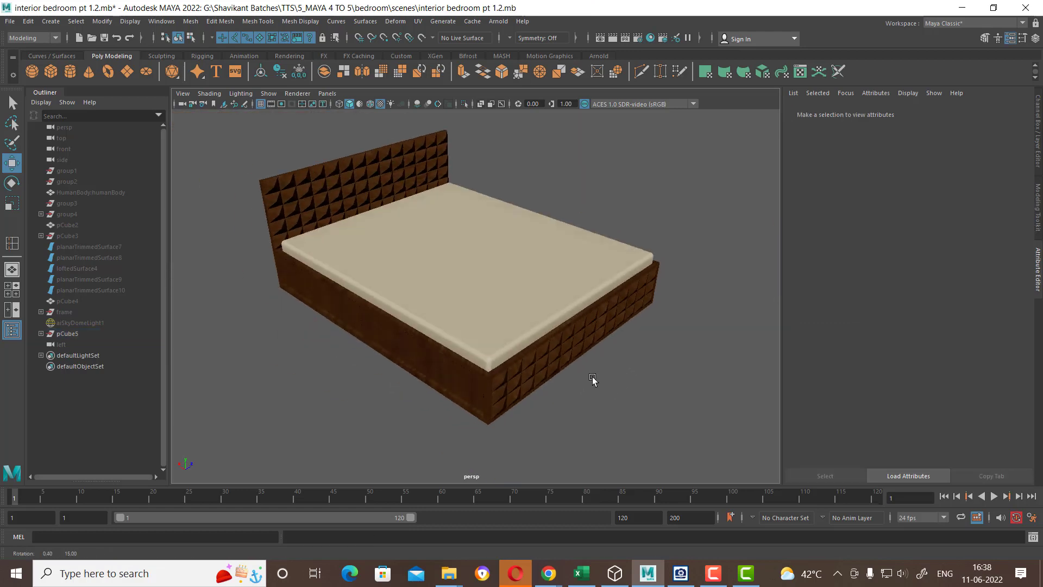
{"action": "mouse_move", "coordinate": [652, 418]}
{"action": "left_mouse_down", "text": "alt"}
{"action": "mouse_move", "coordinate": [629, 422]}
{"action": "mouse_move", "coordinate": [659, 392]}
{"action": "mouse_move", "coordinate": [620, 344]}
{"action": "left_mouse_up", "text": "alt"}
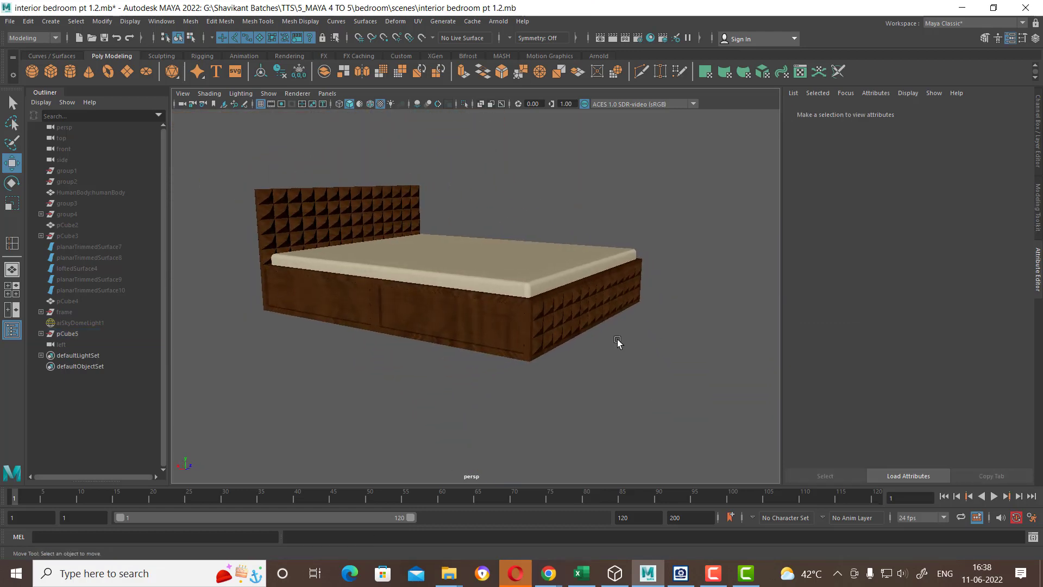
{"action": "left_click", "coordinate": [575, 298]}
{"action": "mouse_move", "coordinate": [575, 298]}
{"action": "left_mouse_down", "text": "alt"}
{"action": "mouse_move", "coordinate": [667, 341]}
{"action": "mouse_move", "coordinate": [589, 318]}
{"action": "mouse_move", "coordinate": [659, 401]}
{"action": "mouse_move", "coordinate": [549, 406]}
{"action": "left_mouse_up", "text": "alt"}
{"action": "scroll", "coordinate": [659, 400], "scroll_direction": "up", "scroll_amount": 3}
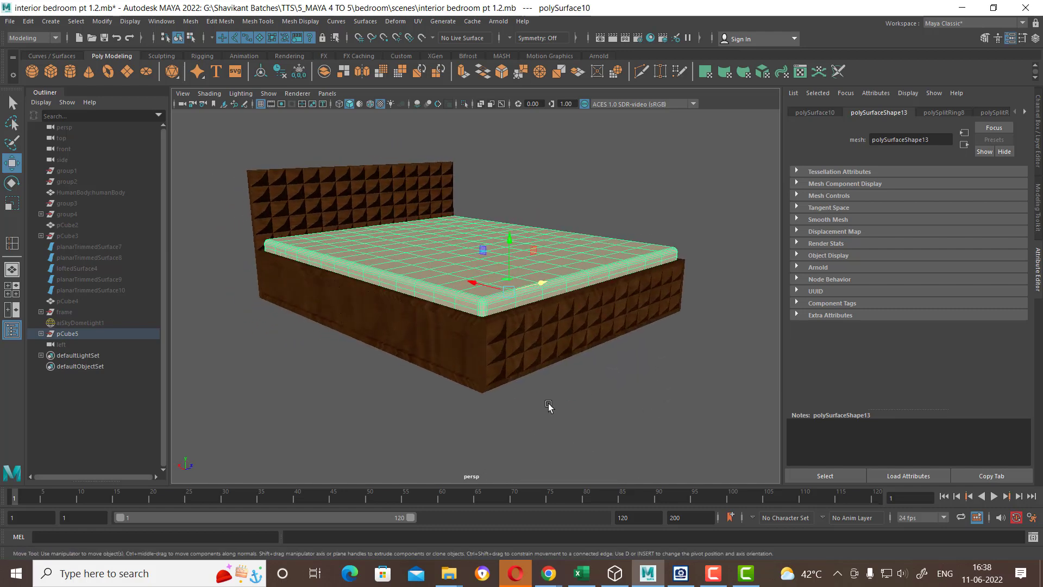
{"action": "left_click", "coordinate": [453, 346]}
{"action": "mouse_move", "coordinate": [497, 368]}
{"action": "left_mouse_down", "text": "alt"}
{"action": "mouse_move", "coordinate": [366, 366]}
{"action": "mouse_move", "coordinate": [379, 382]}
{"action": "left_mouse_up", "text": "alt"}
{"action": "mouse_move", "coordinate": [540, 380]}
{"action": "left_mouse_down", "text": "alt"}
{"action": "mouse_move", "coordinate": [564, 384]}
{"action": "mouse_move", "coordinate": [562, 364]}
{"action": "mouse_move", "coordinate": [505, 271]}
{"action": "left_mouse_up", "text": "alt"}
{"action": "key", "text": "alt+h"}
Insert an edge loop splitting the bed base across the middle
{"action": "mouse_move", "coordinate": [506, 272]}
{"action": "right_mouse_down"}
{"action": "mouse_move", "coordinate": [500, 236]}
{"action": "mouse_move", "coordinate": [437, 239]}
{"action": "right_mouse_up"}
{"action": "left_click", "coordinate": [500, 237]}
{"action": "mouse_move", "coordinate": [553, 371]}
{"action": "left_mouse_down", "text": "alt"}
{"action": "mouse_move", "coordinate": [735, 319]}
{"action": "mouse_move", "coordinate": [727, 319]}
{"action": "mouse_move", "coordinate": [791, 320]}
{"action": "mouse_move", "coordinate": [652, 337]}
{"action": "mouse_move", "coordinate": [503, 391]}
{"action": "mouse_move", "coordinate": [634, 373]}
{"action": "mouse_move", "coordinate": [544, 288]}
{"action": "left_mouse_up", "text": "alt"}
Delete the right-half faces of the bed base and select the remaining half slab
{"action": "right_click_drag", "start_coordinate": [591, 201], "coordinate": [592, 243]}
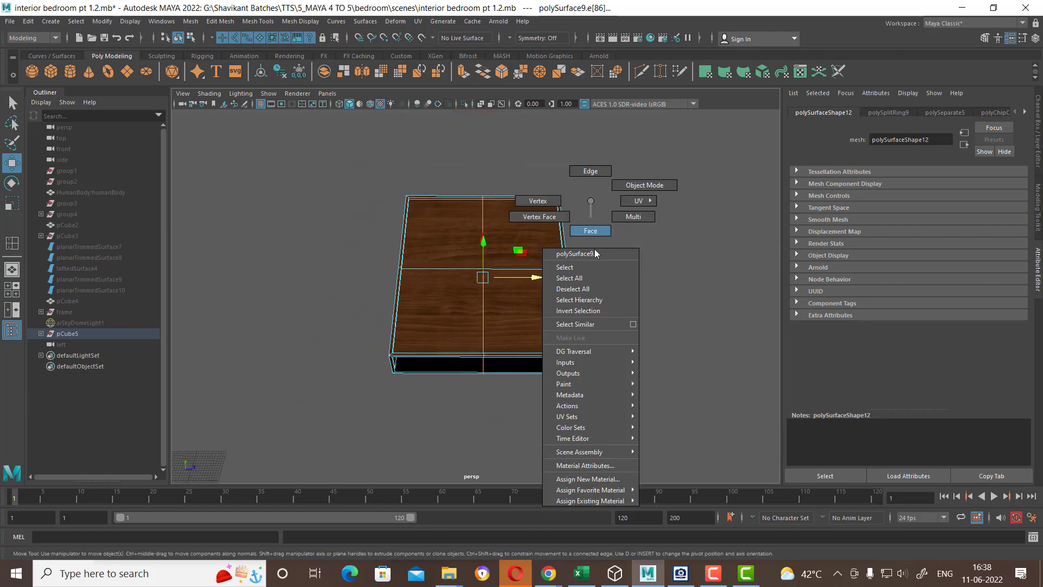
{"action": "left_click_drag", "start_coordinate": [640, 142], "coordinate": [518, 443]}
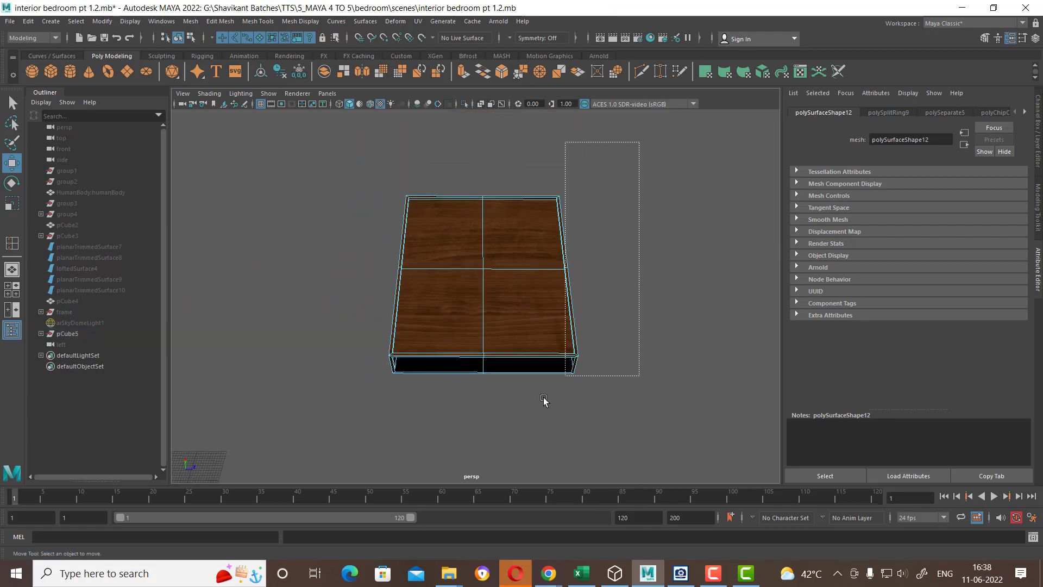
{"action": "key", "text": "Delete"}
{"action": "right_click_drag", "start_coordinate": [427, 269], "coordinate": [482, 257]}
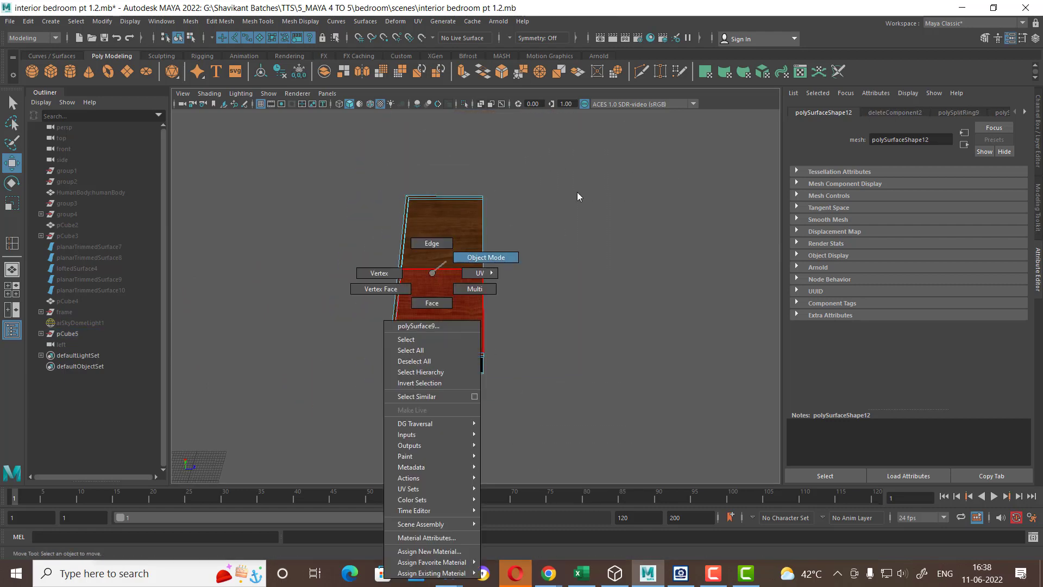
{"action": "left_click", "coordinate": [483, 265]}
{"action": "left_click_drag", "start_coordinate": [482, 264], "coordinate": [584, 329], "text": "alt"}
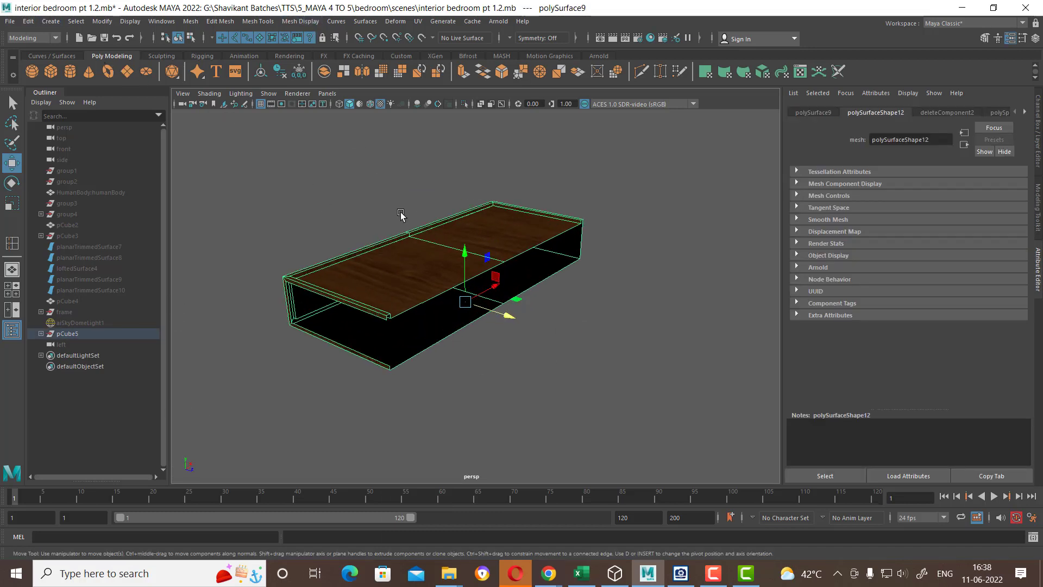
{"action": "left_click_drag", "start_coordinate": [402, 221], "coordinate": [431, 208], "text": "alt"}
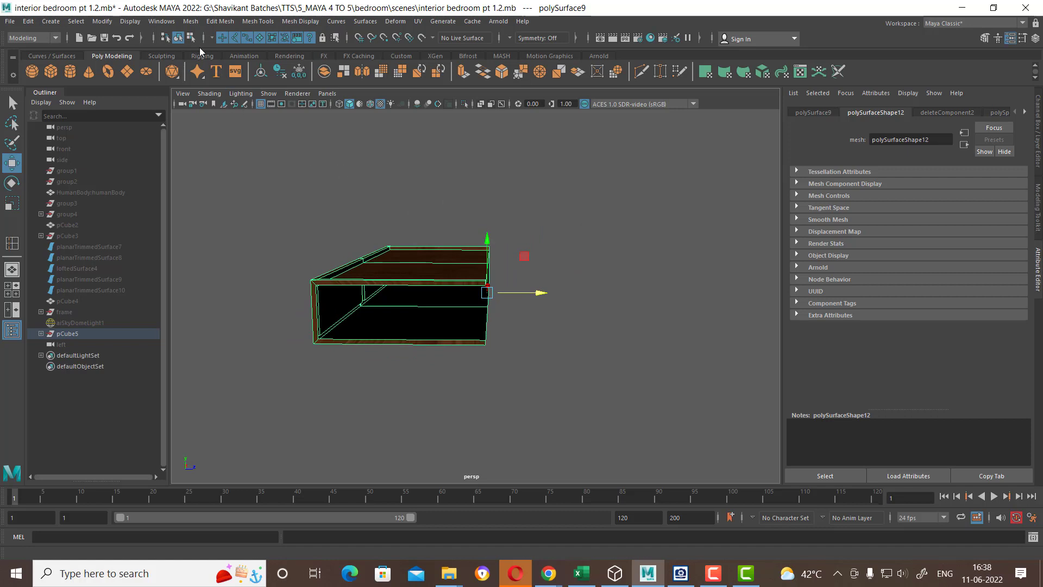
{"action": "left_click", "coordinate": [191, 22]}
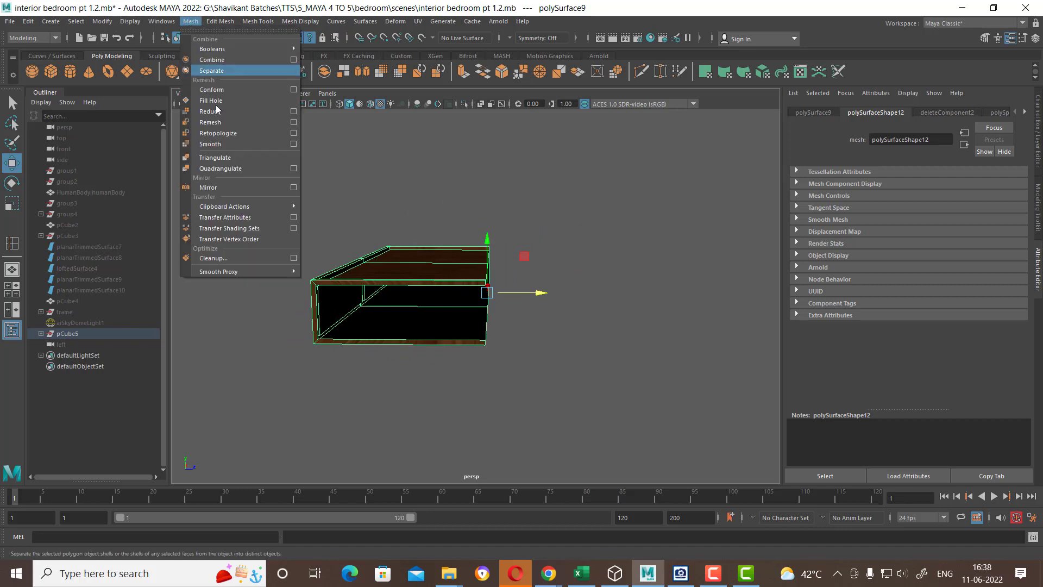
Mirror the wooden half slab across the Z axis instead of X
{"action": "left_click", "coordinate": [294, 189]}
{"action": "mouse_move", "coordinate": [478, 295]}
{"action": "left_mouse_down", "text": "alt"}
{"action": "mouse_move", "coordinate": [516, 384]}
{"action": "mouse_move", "coordinate": [530, 392]}
{"action": "mouse_move", "coordinate": [563, 373]}
{"action": "left_mouse_up", "text": "alt"}
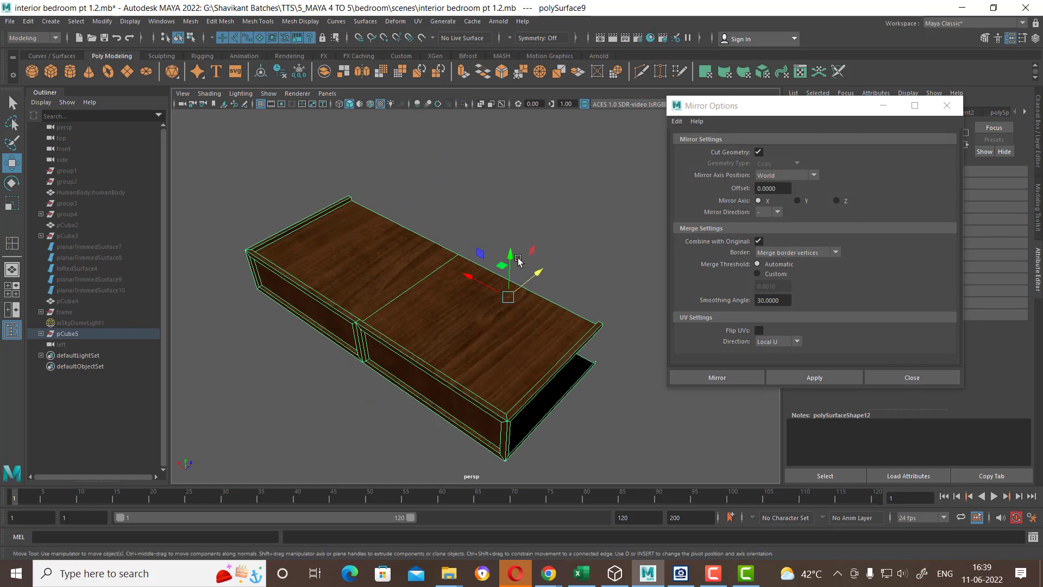
{"action": "left_click", "coordinate": [837, 200]}
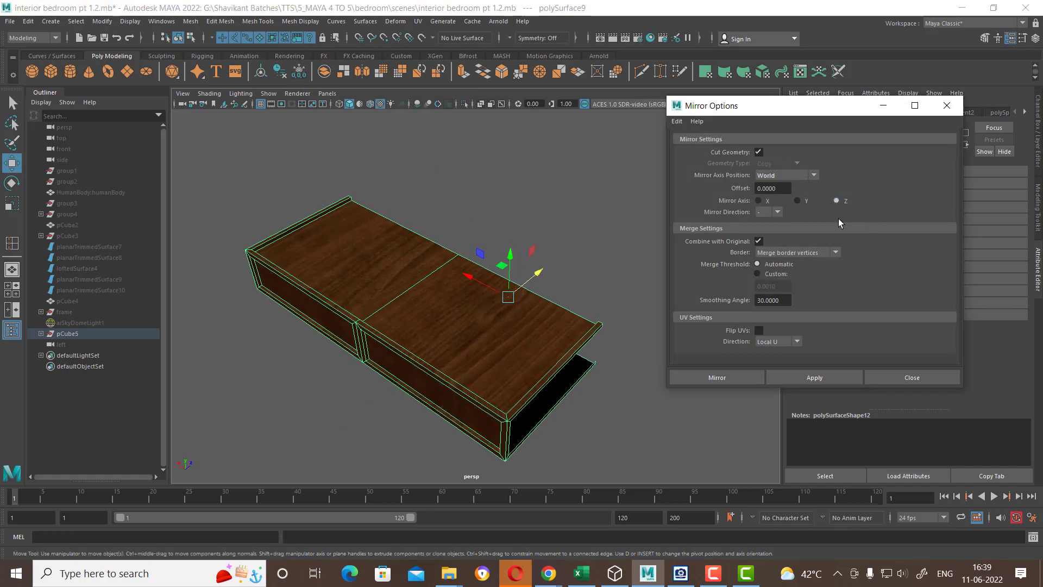
{"action": "left_click", "coordinate": [826, 376]}
{"action": "left_click_drag", "start_coordinate": [531, 377], "coordinate": [566, 378], "text": "alt"}
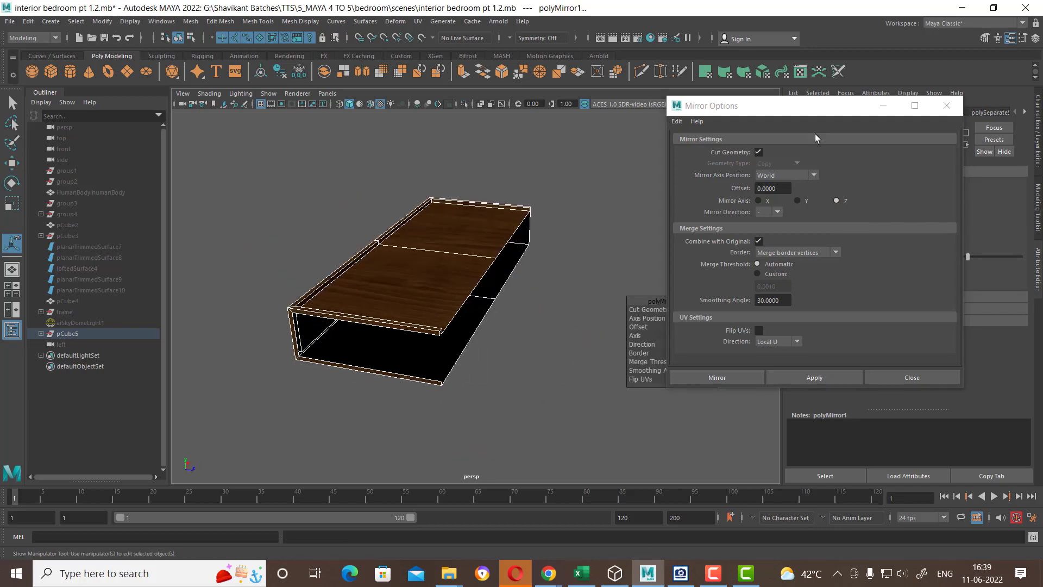
{"action": "left_click_drag", "start_coordinate": [881, 108], "coordinate": [1042, 120]}
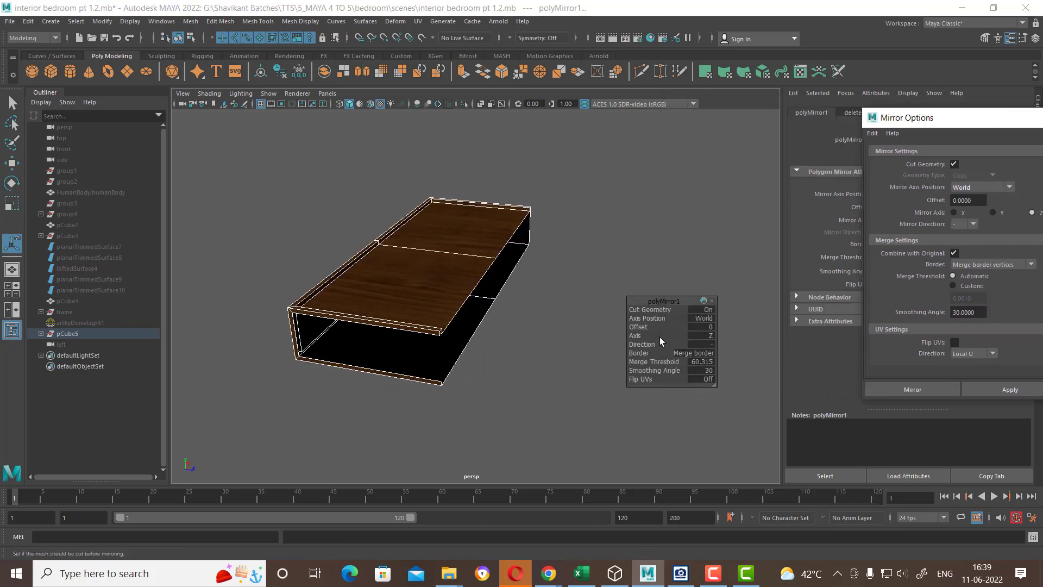
Toggle the polyMirror1 direction between positive and negative to compare the mirrored halves
{"action": "left_click", "coordinate": [713, 346]}
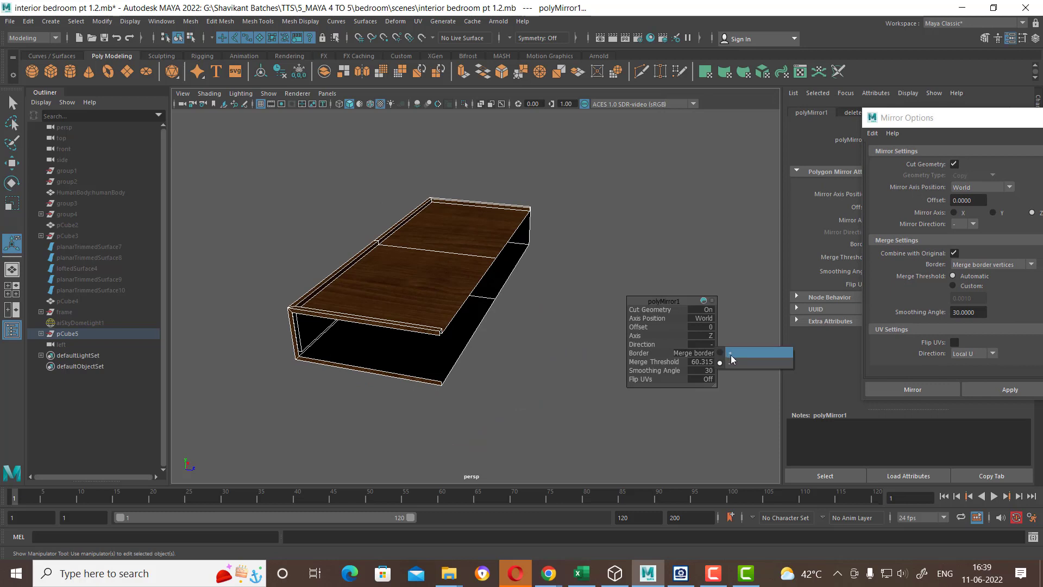
{"action": "left_click", "coordinate": [731, 354]}
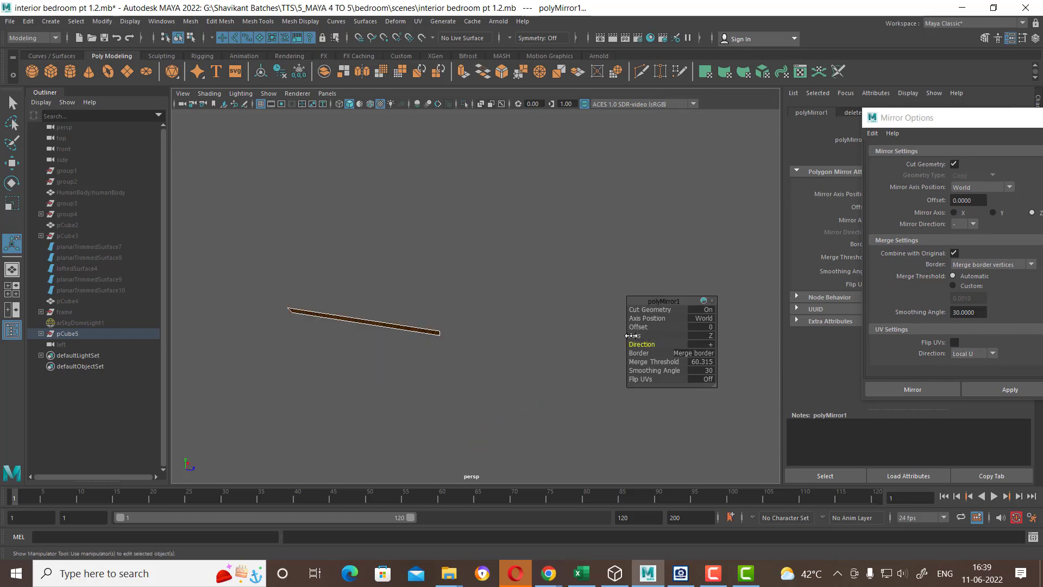
{"action": "left_click", "coordinate": [711, 346]}
{"action": "left_click", "coordinate": [731, 364]}
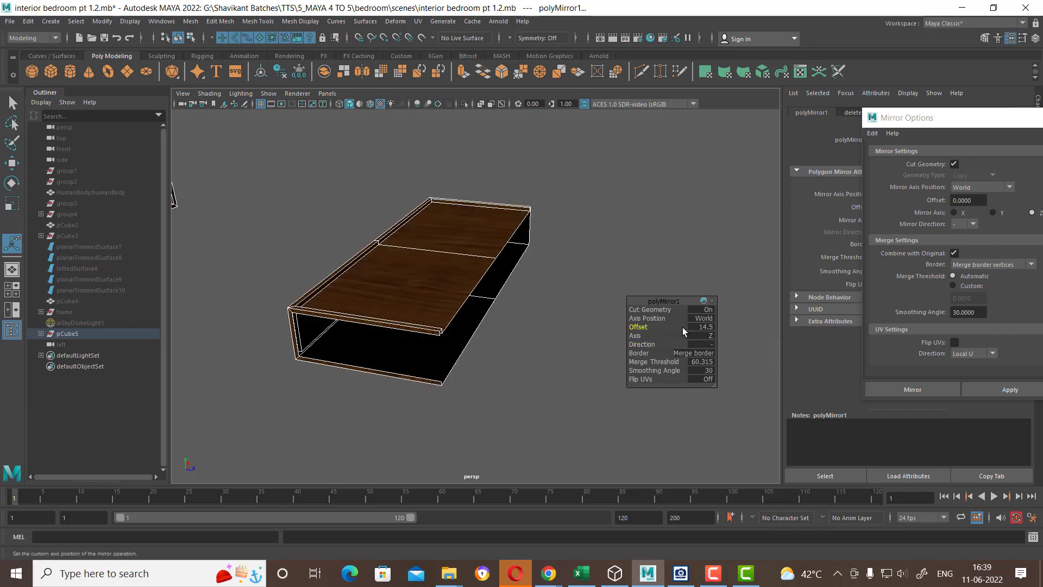
{"action": "scroll", "coordinate": [684, 332], "scroll_direction": "down", "scroll_amount": 3}
{"action": "left_click_drag", "start_coordinate": [684, 332], "coordinate": [450, 354], "text": "alt"}
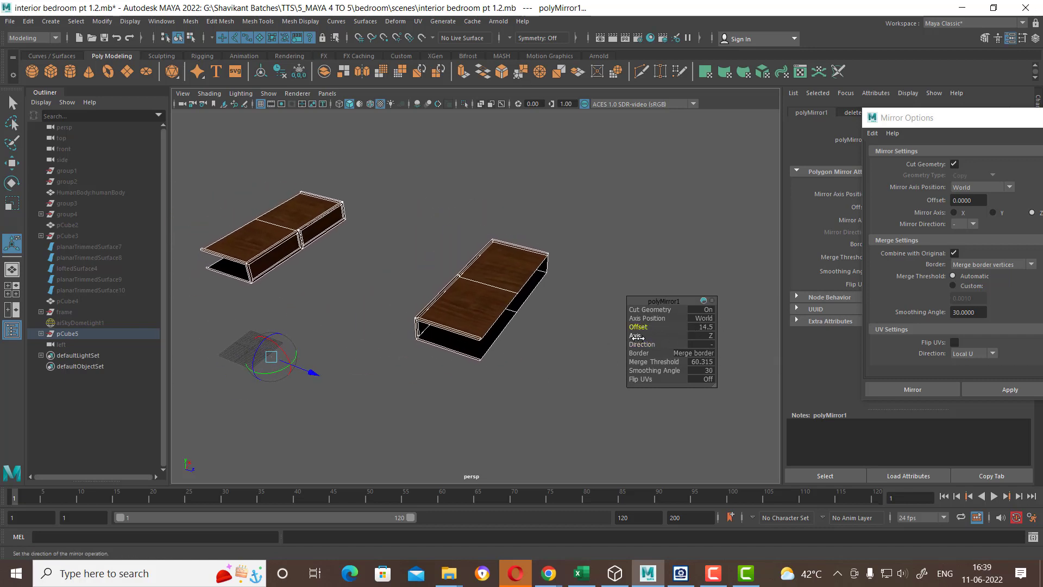
Set the direction back to positive and widen the mirror offset to about 117.4
{"action": "mouse_move", "coordinate": [650, 331]}
{"action": "left_mouse_down"}
{"action": "mouse_move", "coordinate": [1030, 343]}
{"action": "mouse_move", "coordinate": [971, 346]}
{"action": "left_mouse_up"}
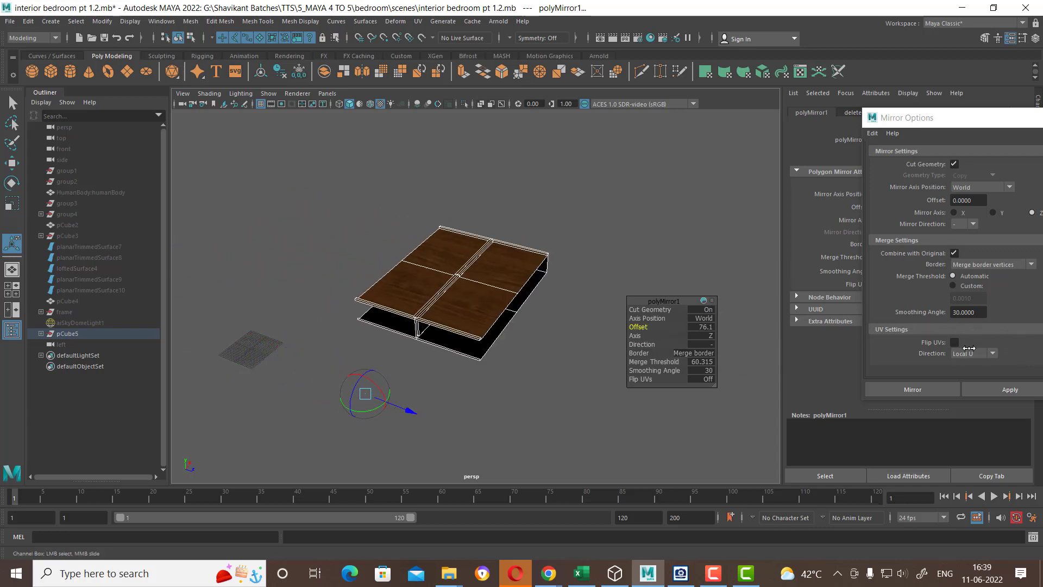
{"action": "left_click", "coordinate": [709, 345]}
{"action": "left_click", "coordinate": [729, 354]}
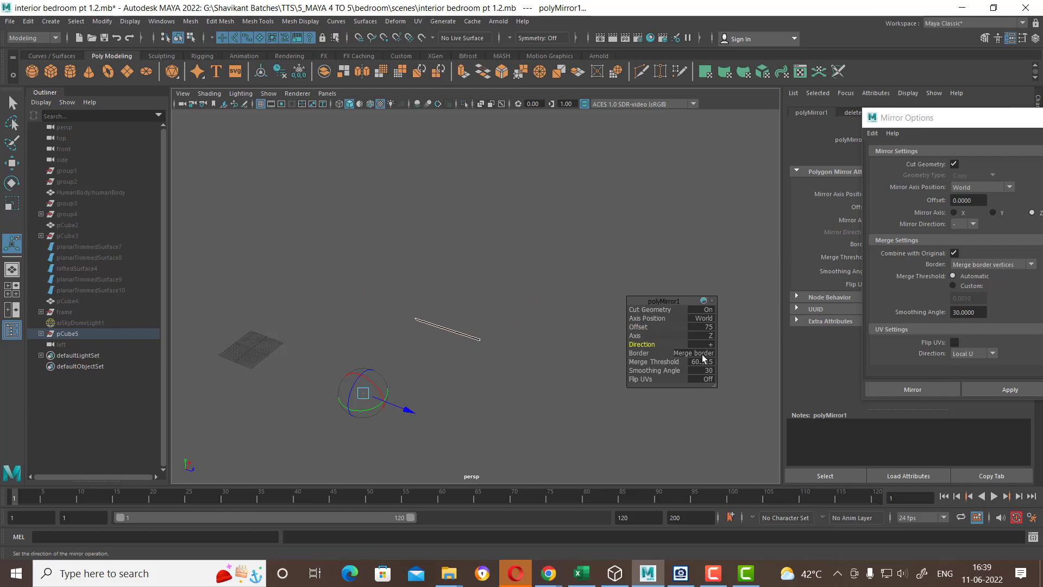
{"action": "left_click", "coordinate": [638, 327]}
{"action": "middle_click_drag", "start_coordinate": [638, 326], "coordinate": [871, 329]}
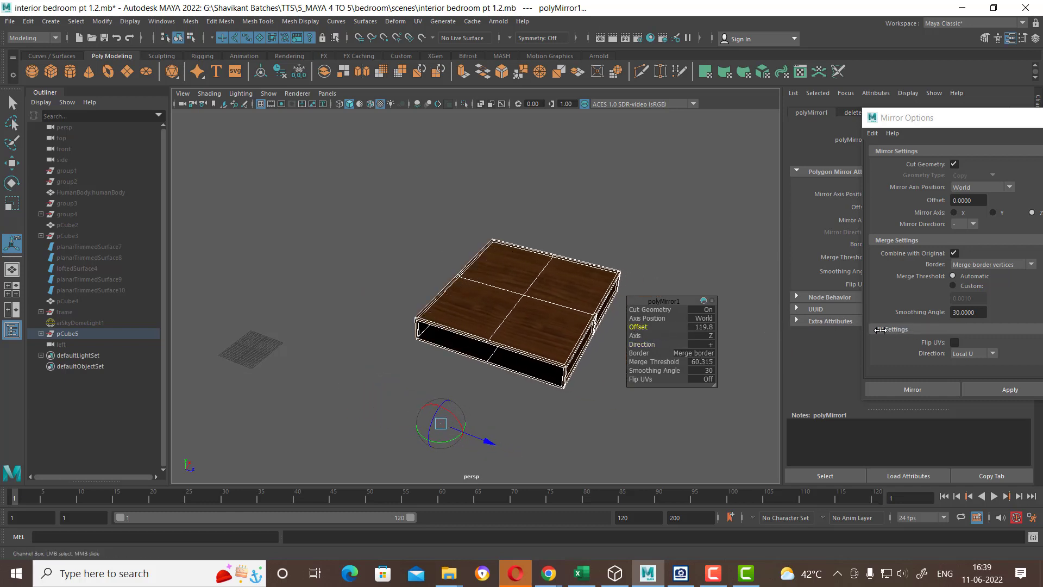
{"action": "left_click_drag", "start_coordinate": [569, 333], "coordinate": [490, 382], "text": "alt"}
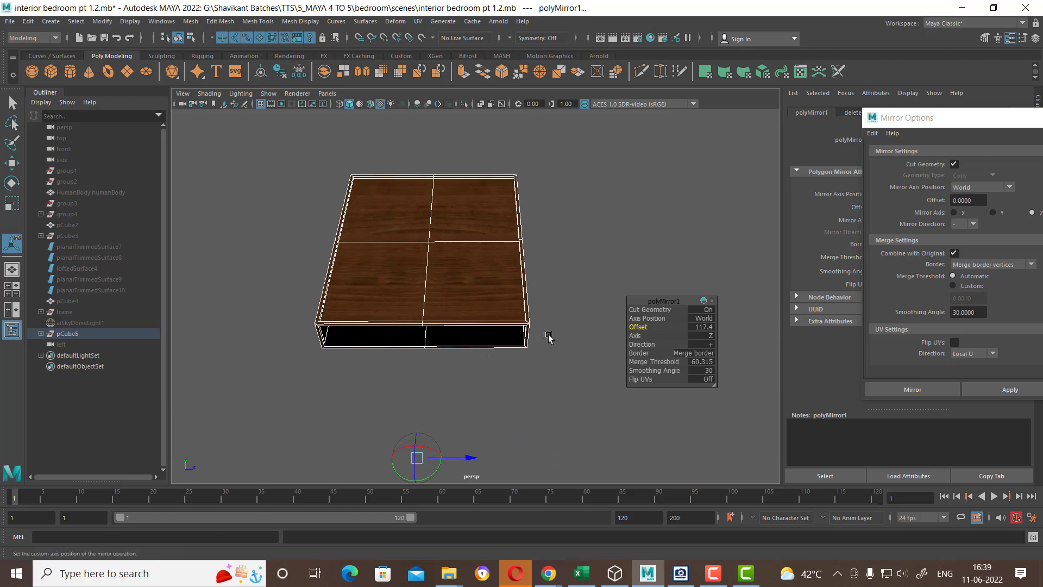
{"action": "left_click_drag", "start_coordinate": [593, 349], "coordinate": [564, 342], "text": "alt"}
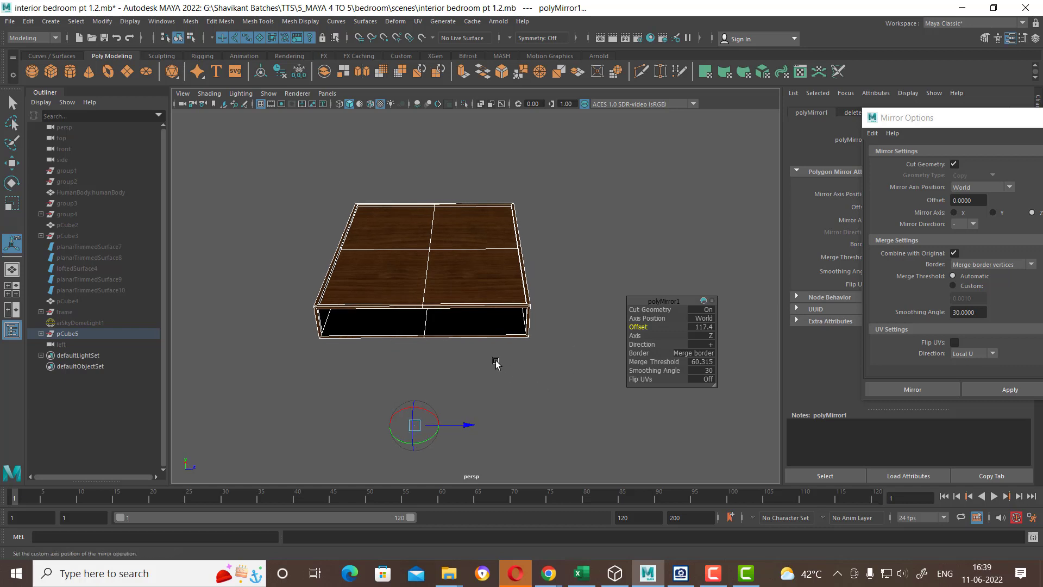
Undo the mirror to return to the single wooden half-box
{"action": "left_click", "coordinate": [508, 371]}
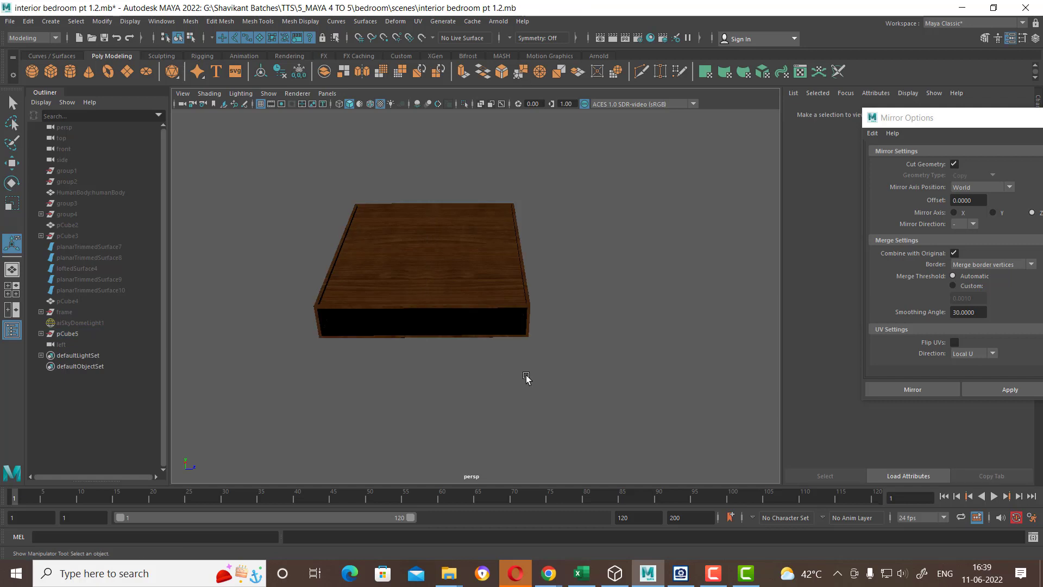
{"action": "key", "text": "ctrl+z"}
{"action": "key", "text": "ctrl+z"}
{"action": "key", "text": "ctrl+z"}
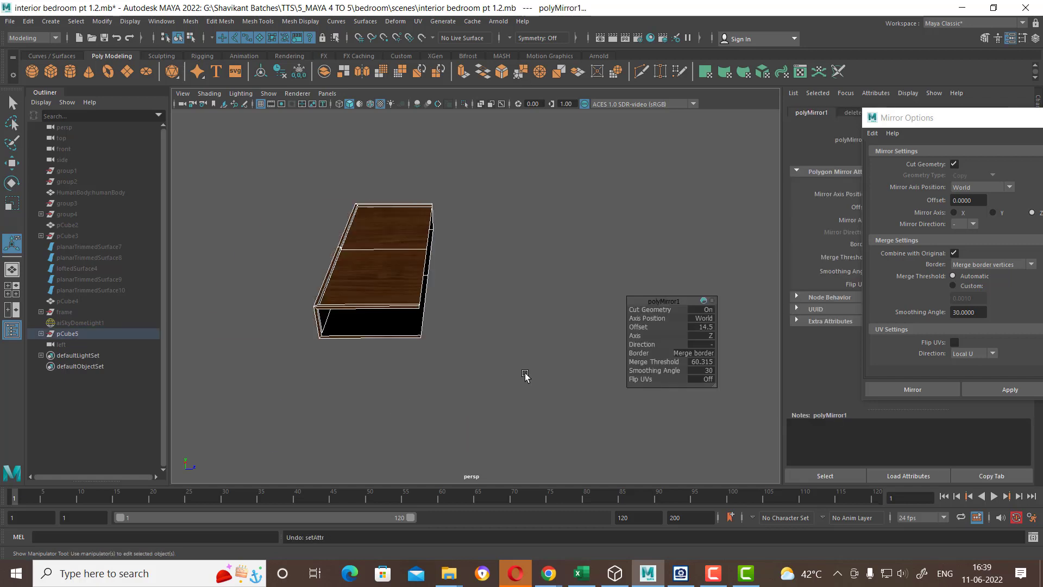
{"action": "key", "text": "ctrl+z"}
{"action": "key", "text": "ctrl+z"}
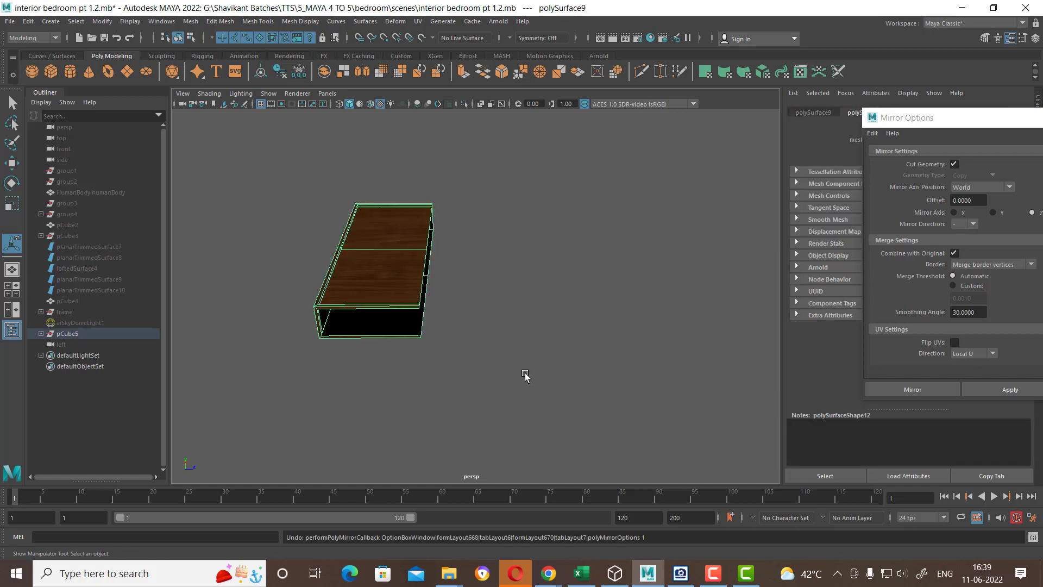
{"action": "mouse_move", "coordinate": [526, 384]}
{"action": "left_mouse_down", "text": "alt"}
{"action": "mouse_move", "coordinate": [473, 303]}
{"action": "mouse_move", "coordinate": [501, 310]}
{"action": "mouse_move", "coordinate": [506, 347]}
{"action": "left_mouse_up", "text": "alt"}
{"action": "key", "text": "w"}
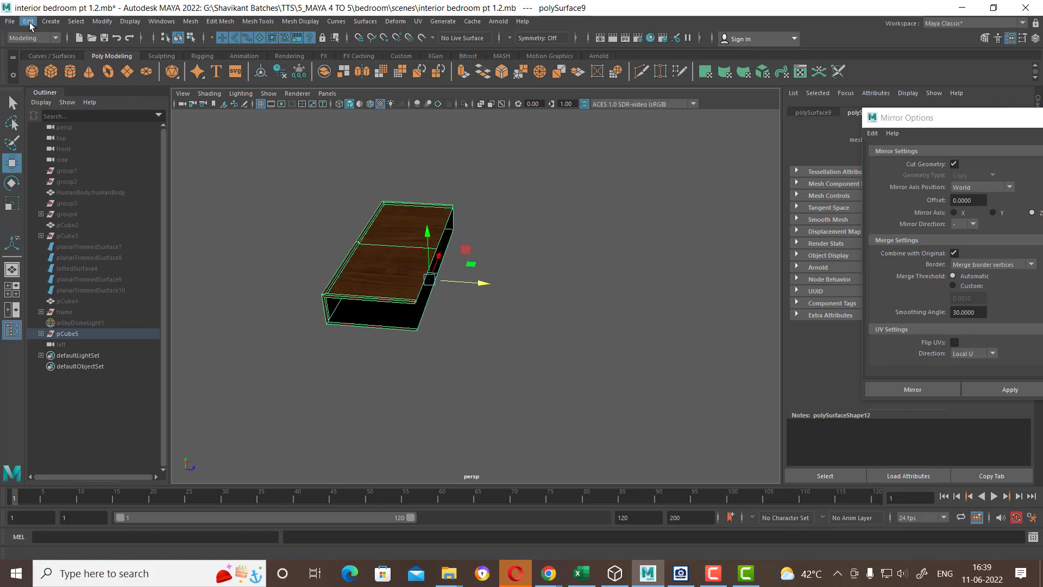
Bring up the Edit > Duplicate Special options window beside the half-box
{"action": "left_click", "coordinate": [28, 21]}
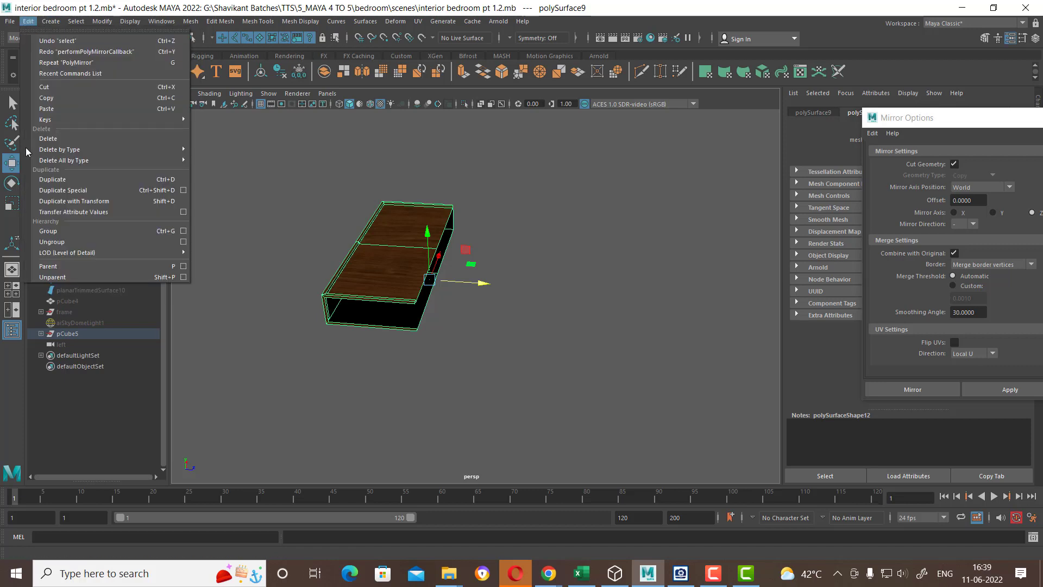
{"action": "left_click", "coordinate": [183, 190]}
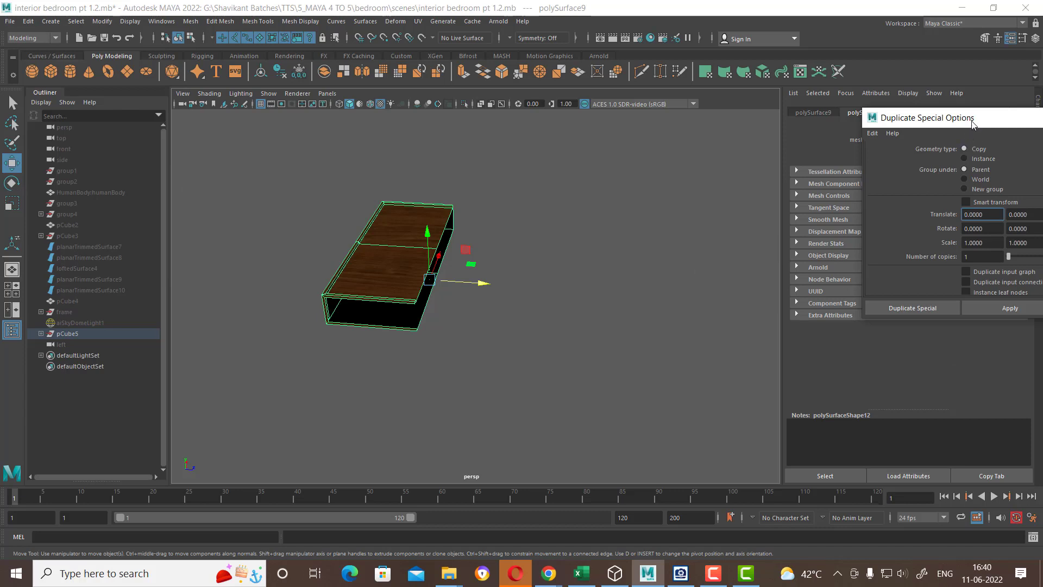
{"action": "left_click_drag", "start_coordinate": [973, 125], "coordinate": [611, 124]}
{"action": "scroll", "coordinate": [434, 337], "scroll_direction": "up", "scroll_amount": 1}
{"action": "scroll", "coordinate": [434, 337], "scroll_direction": "up", "scroll_amount": 1}
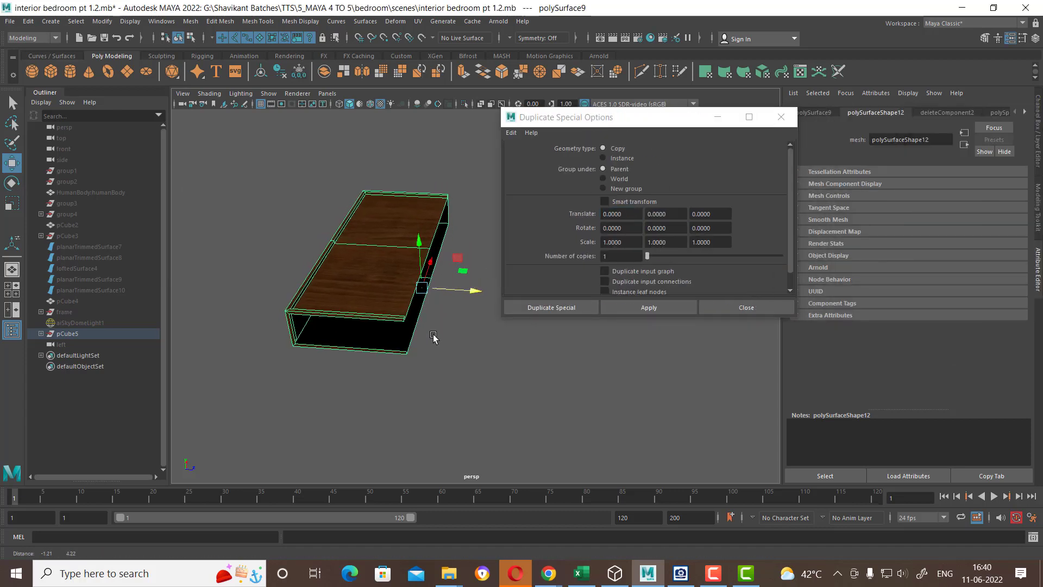
{"action": "scroll", "coordinate": [434, 337], "scroll_direction": "up", "scroll_amount": 2}
{"action": "mouse_move", "coordinate": [441, 318]}
{"action": "left_mouse_down", "text": "alt"}
{"action": "mouse_move", "coordinate": [422, 380]}
{"action": "mouse_move", "coordinate": [431, 313]}
{"action": "left_mouse_up", "text": "alt"}
{"action": "left_click_drag", "start_coordinate": [475, 425], "coordinate": [456, 404], "text": "alt"}
Create a duplicate of the half-box scaled -1 in Z, then close the options
{"action": "left_click", "coordinate": [512, 133]}
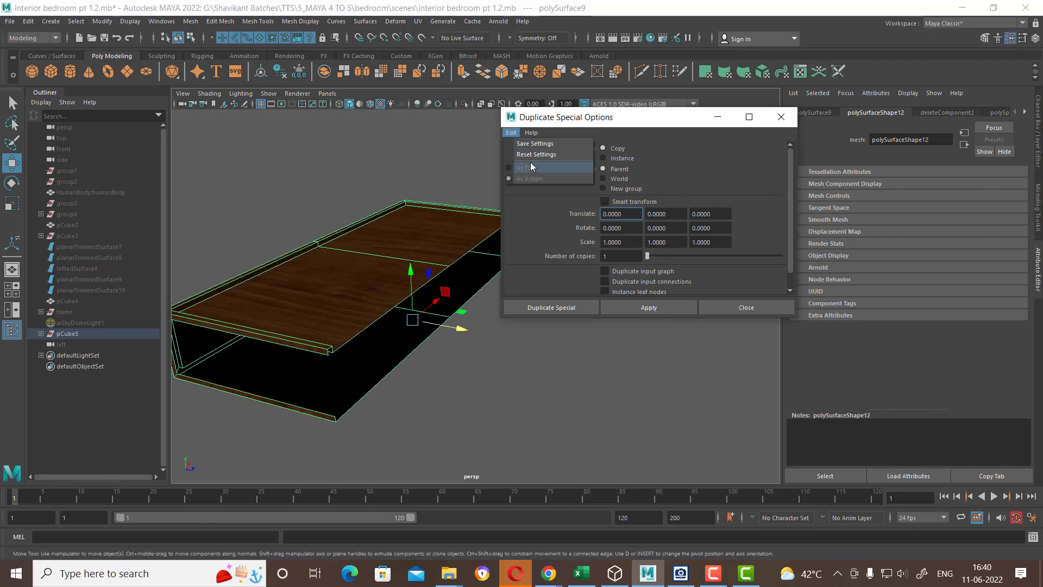
{"action": "left_click", "coordinate": [530, 156]}
{"action": "left_click", "coordinate": [628, 243]}
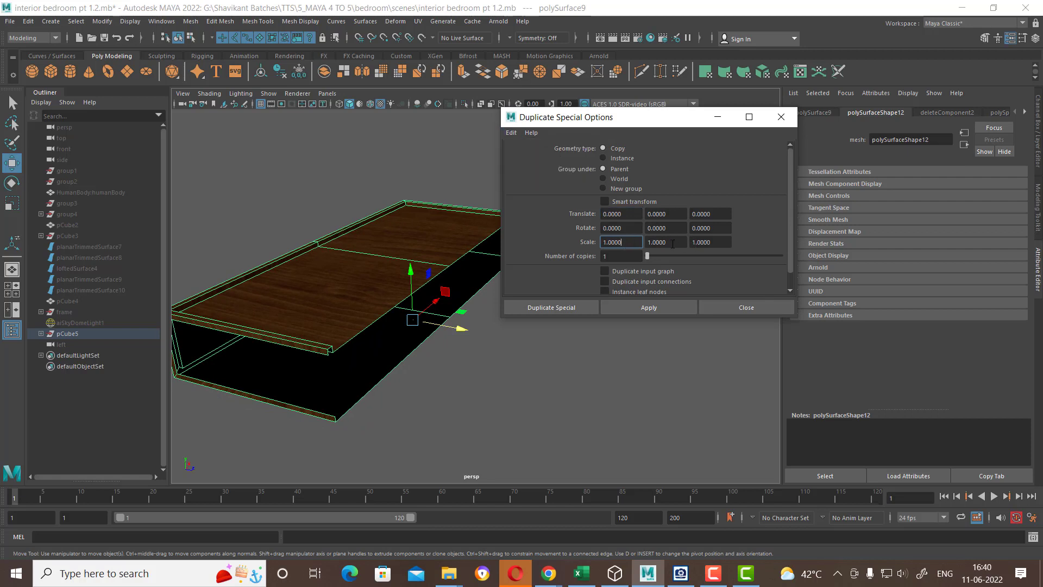
{"action": "left_click", "coordinate": [664, 243]}
{"action": "type", "text": "-1.0000"}
{"action": "left_click", "coordinate": [659, 307]}
{"action": "mouse_move", "coordinate": [467, 380]}
{"action": "left_mouse_down", "text": "alt"}
{"action": "mouse_move", "coordinate": [398, 367]}
{"action": "mouse_move", "coordinate": [420, 389]}
{"action": "left_mouse_up", "text": "alt"}
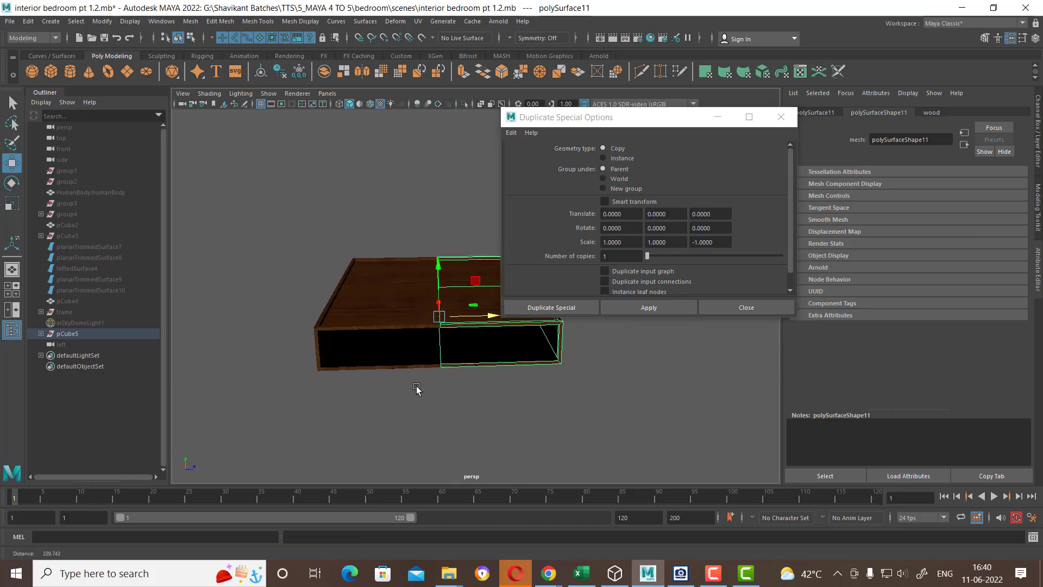
{"action": "left_click", "coordinate": [747, 307]}
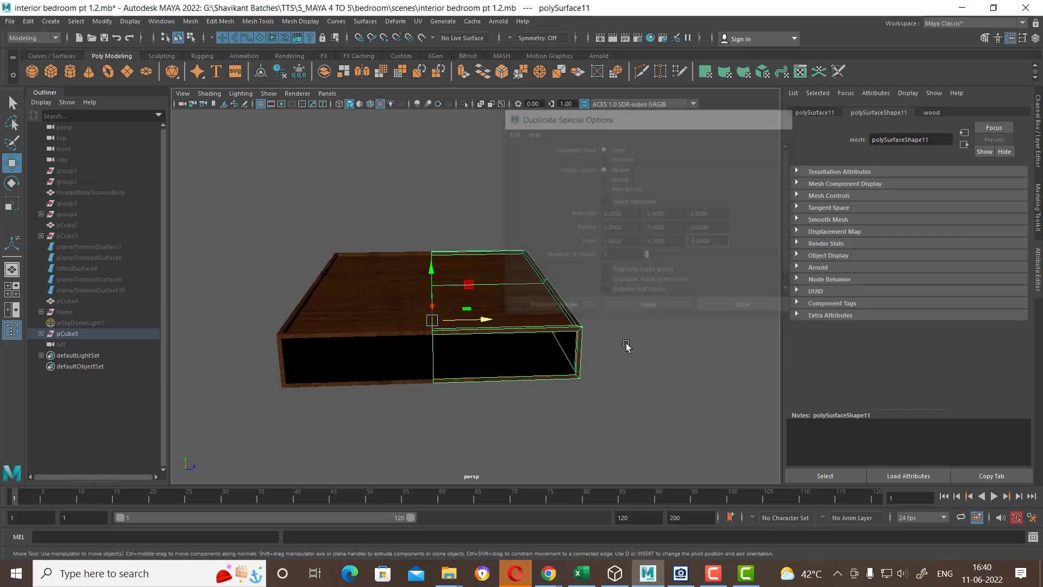
{"action": "left_click", "coordinate": [364, 317], "text": "shift"}
Combine both halves into one mesh and select the centre seam vertices
{"action": "right_click", "coordinate": [499, 235], "text": "shift"}
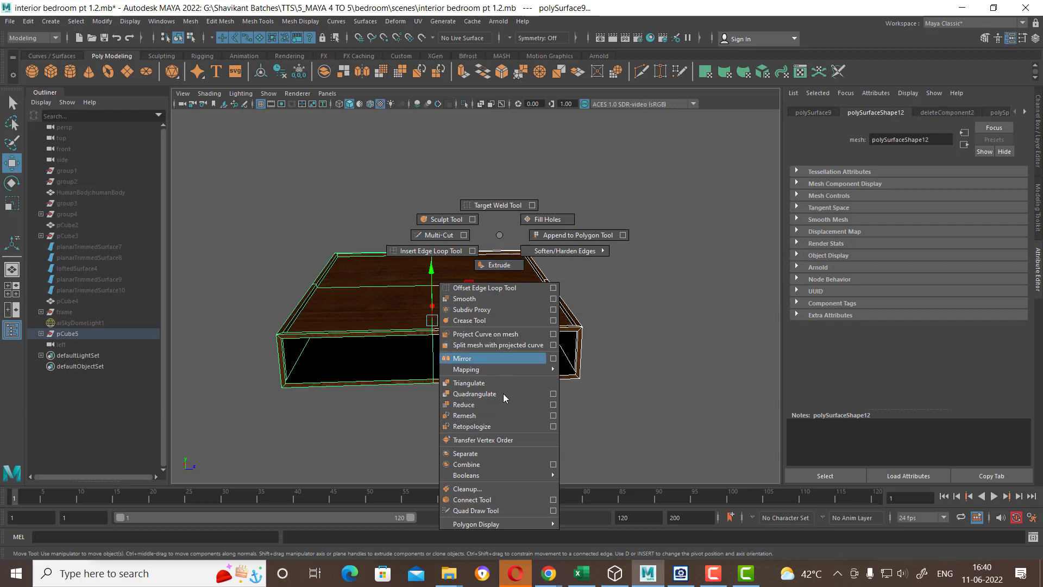
{"action": "left_click", "coordinate": [500, 464]}
{"action": "right_click_drag", "start_coordinate": [614, 226], "coordinate": [568, 223]}
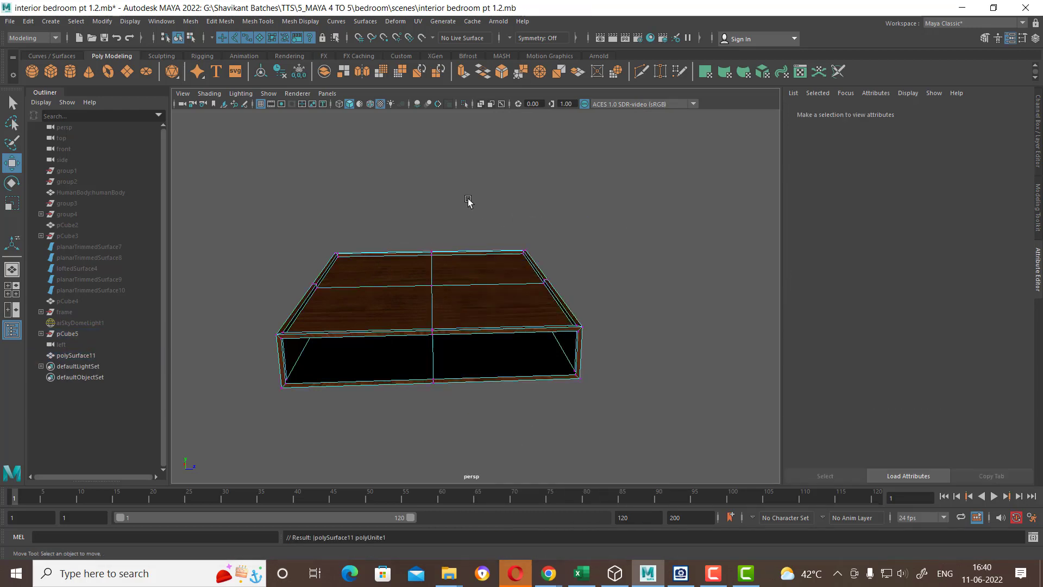
{"action": "left_click_drag", "start_coordinate": [390, 178], "coordinate": [463, 464]}
Merge the overlapping seam vertices and return to object mode
{"action": "scroll", "coordinate": [498, 378], "scroll_direction": "up", "scroll_amount": 3}
{"action": "scroll", "coordinate": [496, 343], "scroll_direction": "up", "scroll_amount": 2}
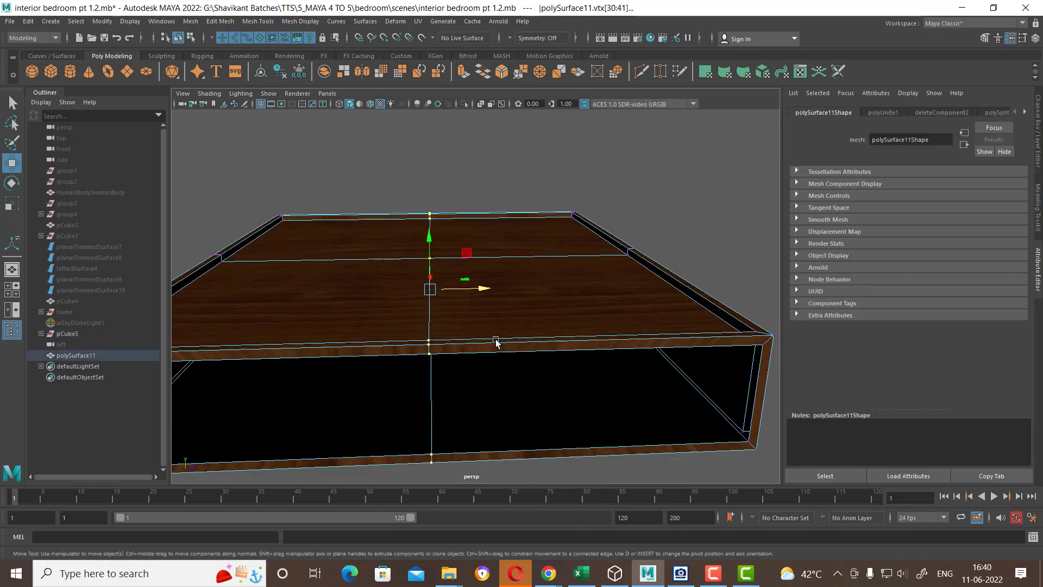
{"action": "right_click_drag", "start_coordinate": [470, 326], "coordinate": [519, 236], "text": "shift"}
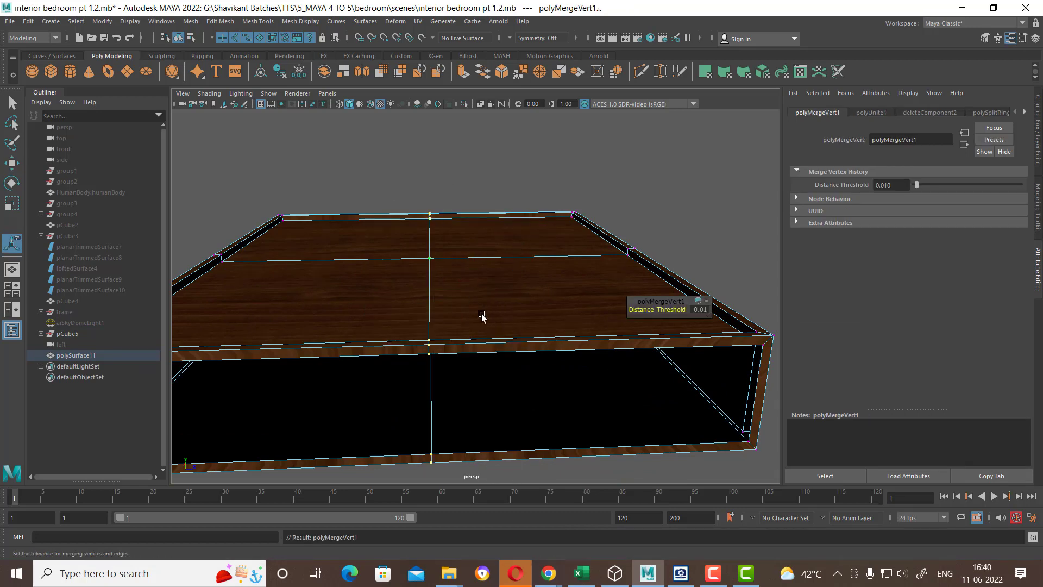
{"action": "left_click_drag", "start_coordinate": [482, 314], "coordinate": [630, 348], "text": "alt"}
{"action": "scroll", "coordinate": [543, 391], "scroll_direction": "down", "scroll_amount": 3}
{"action": "mouse_move", "coordinate": [522, 398]}
{"action": "left_mouse_down", "text": "alt"}
{"action": "mouse_move", "coordinate": [527, 366]}
{"action": "mouse_move", "coordinate": [433, 373]}
{"action": "left_mouse_up", "text": "alt"}
{"action": "right_click", "coordinate": [405, 281]}
{"action": "left_click", "coordinate": [459, 261]}
Frame the whole bed from a high front angle and maximize the perspective view
{"action": "mouse_move", "coordinate": [559, 272]}
{"action": "left_mouse_down", "text": "alt"}
{"action": "mouse_move", "coordinate": [477, 307]}
{"action": "mouse_move", "coordinate": [593, 363]}
{"action": "mouse_move", "coordinate": [494, 355]}
{"action": "mouse_move", "coordinate": [627, 352]}
{"action": "left_mouse_up", "text": "alt"}
{"action": "scroll", "coordinate": [616, 358], "scroll_direction": "down", "scroll_amount": 2}
{"action": "mouse_move", "coordinate": [627, 352]}
{"action": "right_mouse_down", "text": "alt"}
{"action": "mouse_move", "coordinate": [538, 306]}
{"action": "mouse_move", "coordinate": [582, 373]}
{"action": "right_mouse_up", "text": "alt"}
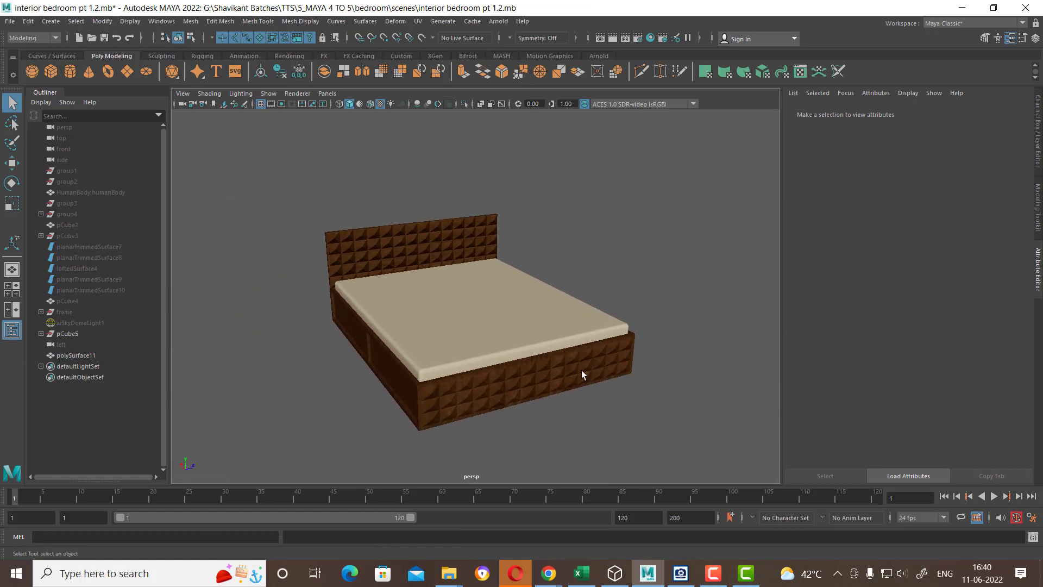
{"action": "left_click_drag", "start_coordinate": [582, 373], "coordinate": [480, 338], "text": "alt"}
{"action": "left_click", "coordinate": [434, 310]}
{"action": "mouse_move", "coordinate": [680, 435]}
{"action": "left_mouse_down", "text": "alt"}
{"action": "mouse_move", "coordinate": [639, 421]}
{"action": "mouse_move", "coordinate": [650, 435]}
{"action": "left_mouse_up", "text": "alt"}
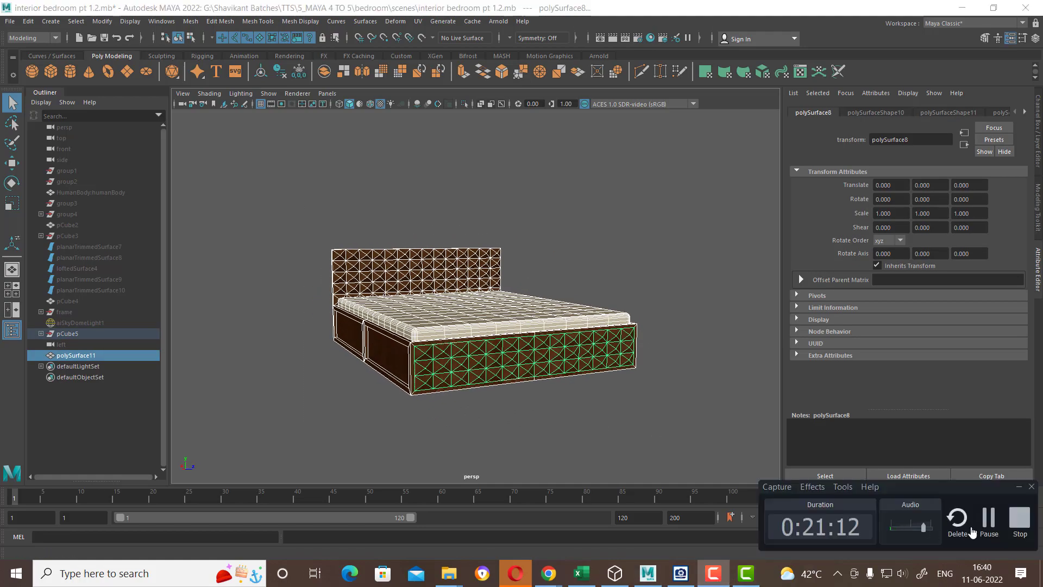
{"action": "scroll", "coordinate": [647, 369], "scroll_direction": "down", "scroll_amount": 2}
{"action": "scroll", "coordinate": [647, 369], "scroll_direction": "down", "scroll_amount": 4}
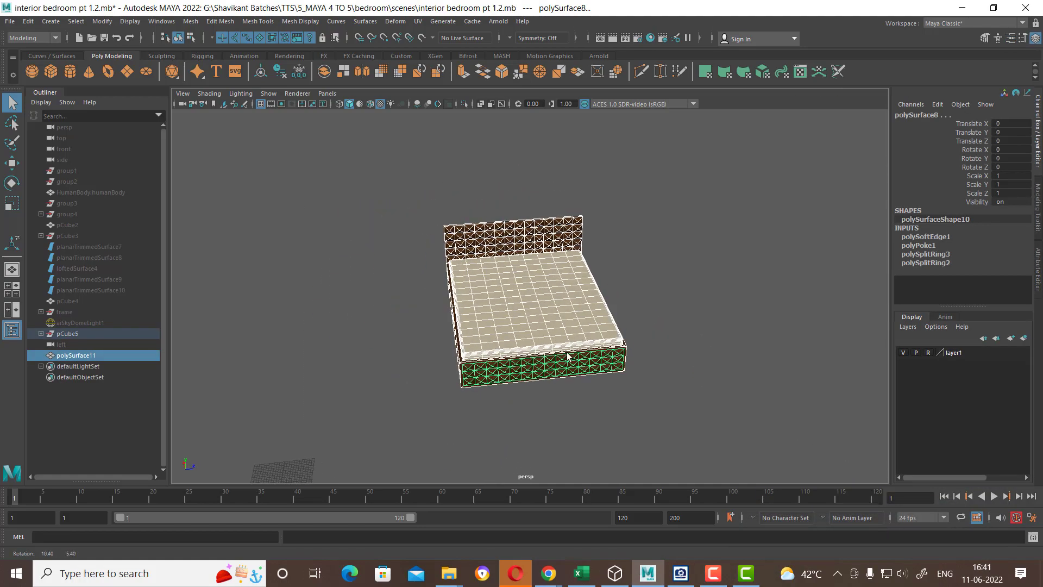
{"action": "left_click_drag", "start_coordinate": [616, 355], "coordinate": [586, 326], "text": "alt"}
{"action": "key", "text": "ctrl+space"}
Try hotbox panel layouts, settling on a perspective-plus-graph layout with a larger perspective view
{"action": "key", "text": "space"}
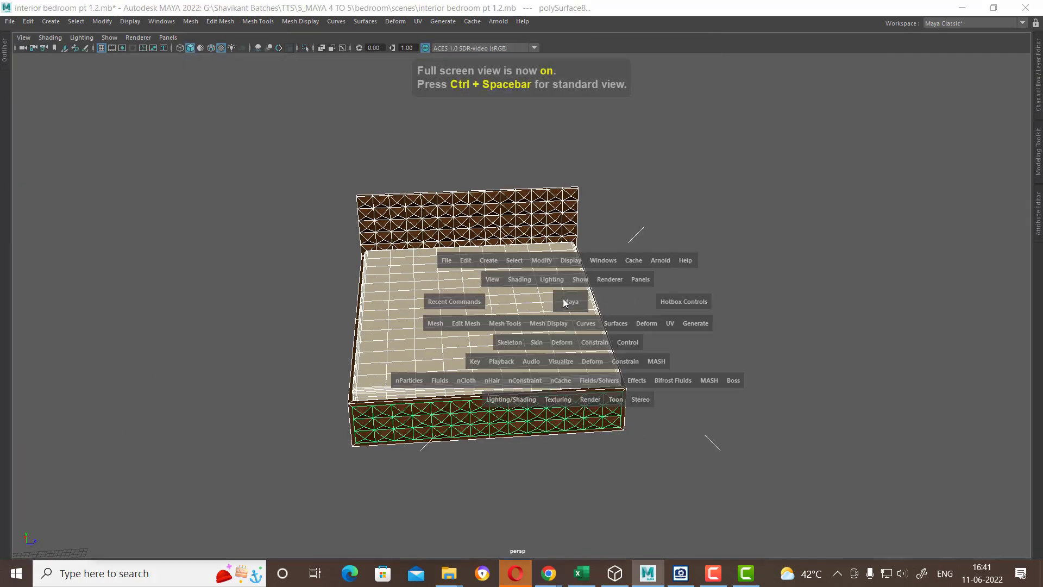
{"action": "left_click", "coordinate": [610, 195]}
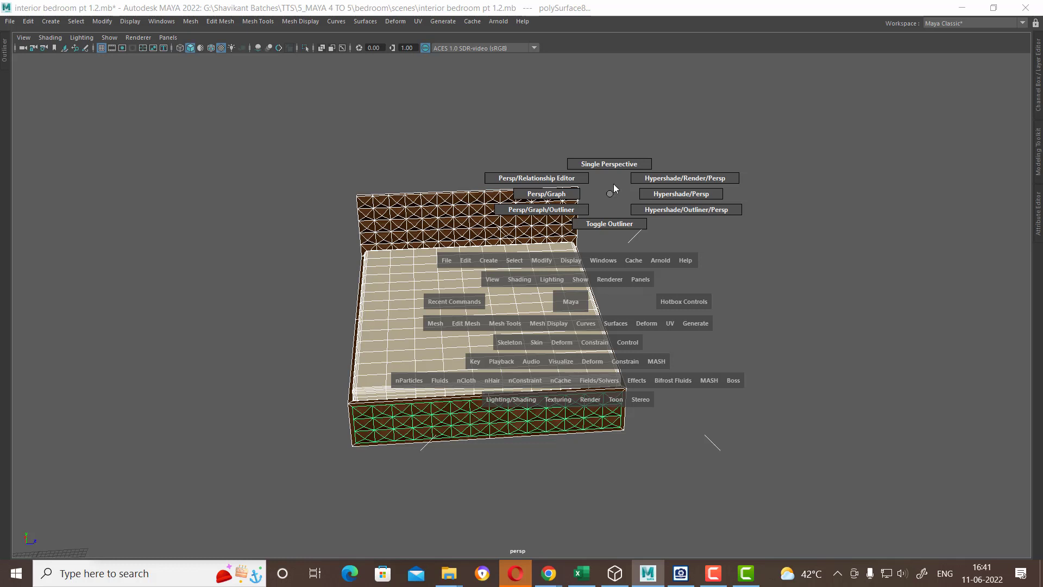
{"action": "left_click", "coordinate": [670, 176]}
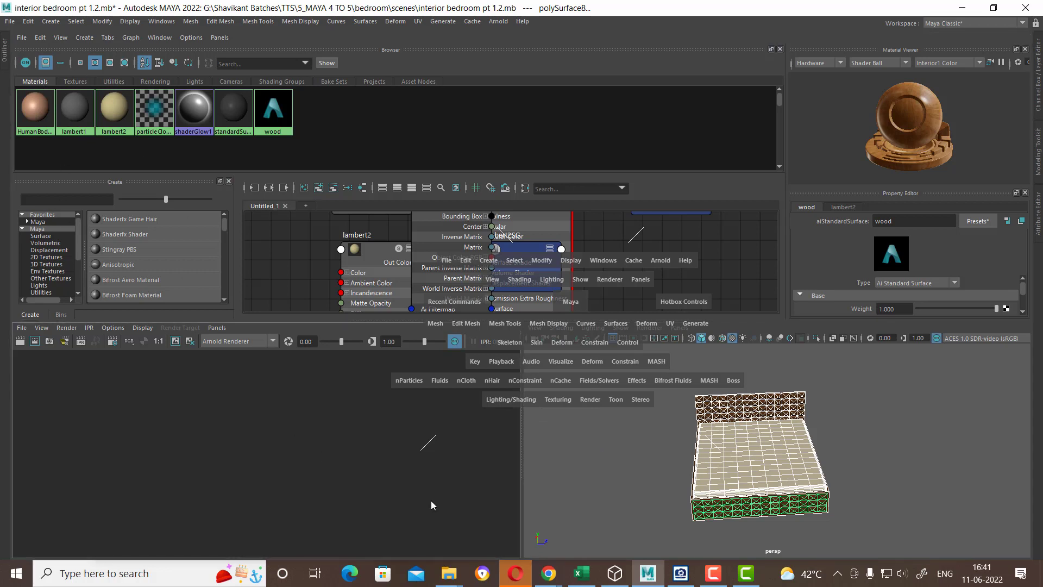
{"action": "left_click", "coordinate": [604, 472]}
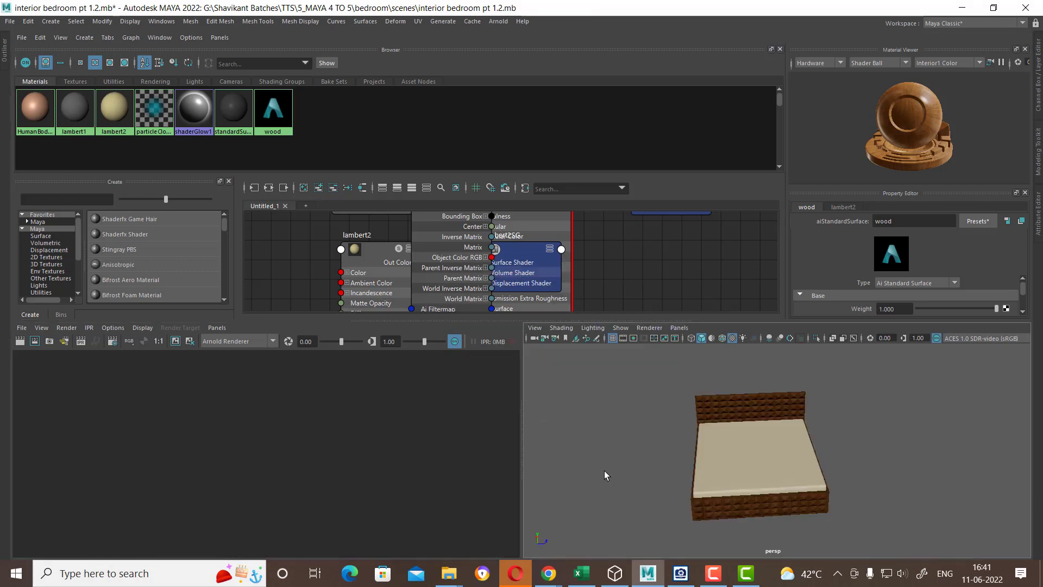
{"action": "key", "text": "space"}
{"action": "left_click_drag", "start_coordinate": [647, 384], "coordinate": [651, 414]}
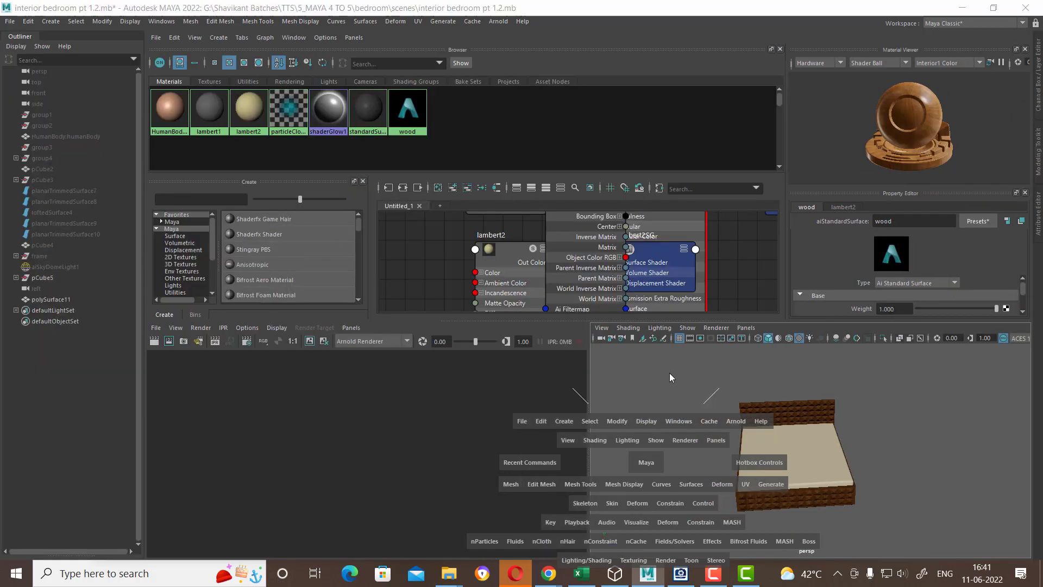
{"action": "left_click", "coordinate": [669, 373]}
{"action": "left_click_drag", "start_coordinate": [670, 373], "coordinate": [611, 374]}
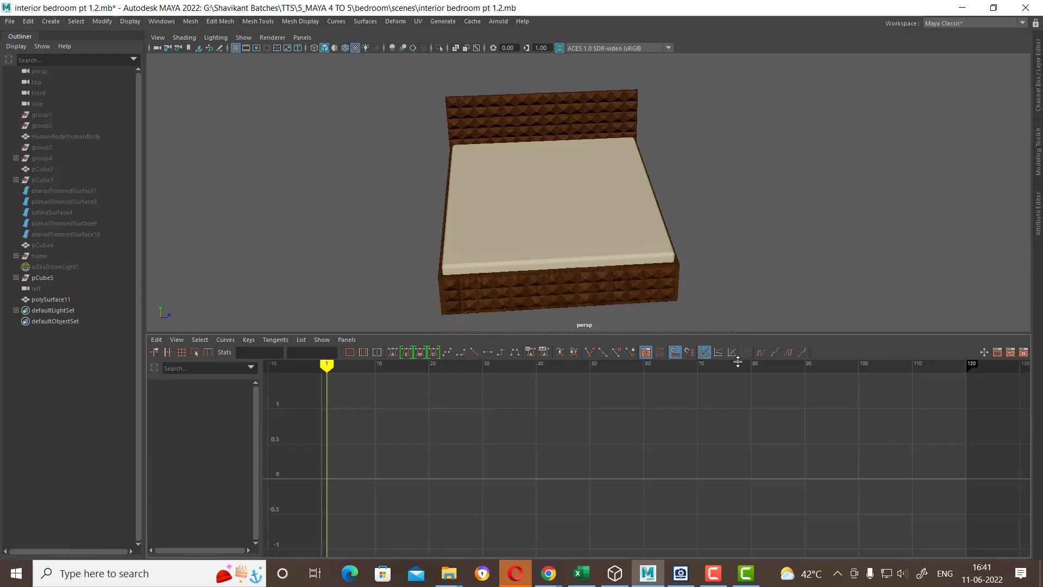
{"action": "left_click_drag", "start_coordinate": [732, 276], "coordinate": [732, 394]}
Show the light linking Relationship Editor beneath the perspective view and restore the full interface
{"action": "key", "text": "space"}
{"action": "left_click", "coordinate": [723, 152]}
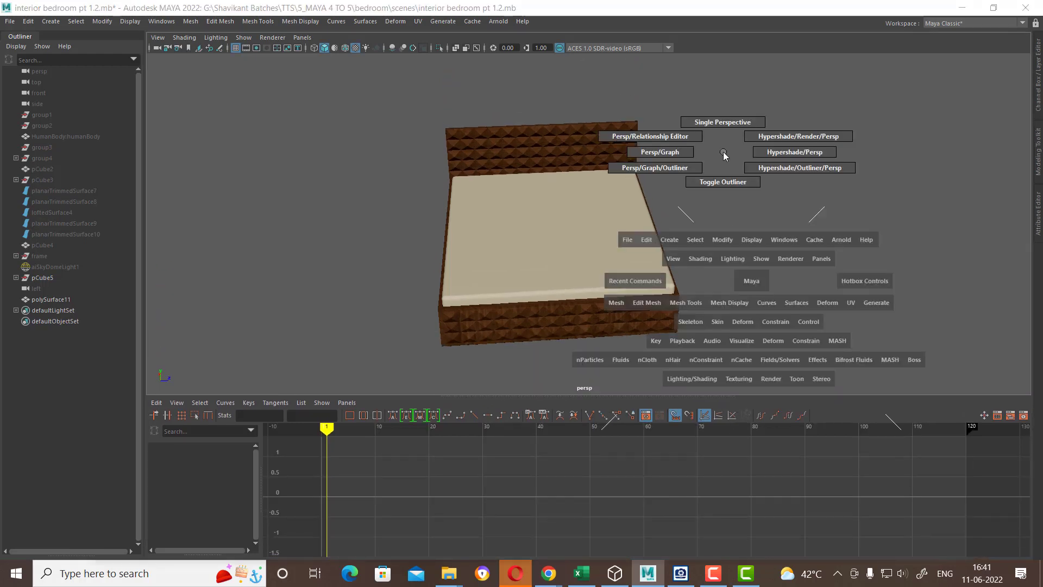
{"action": "left_click_drag", "start_coordinate": [724, 153], "coordinate": [650, 135]}
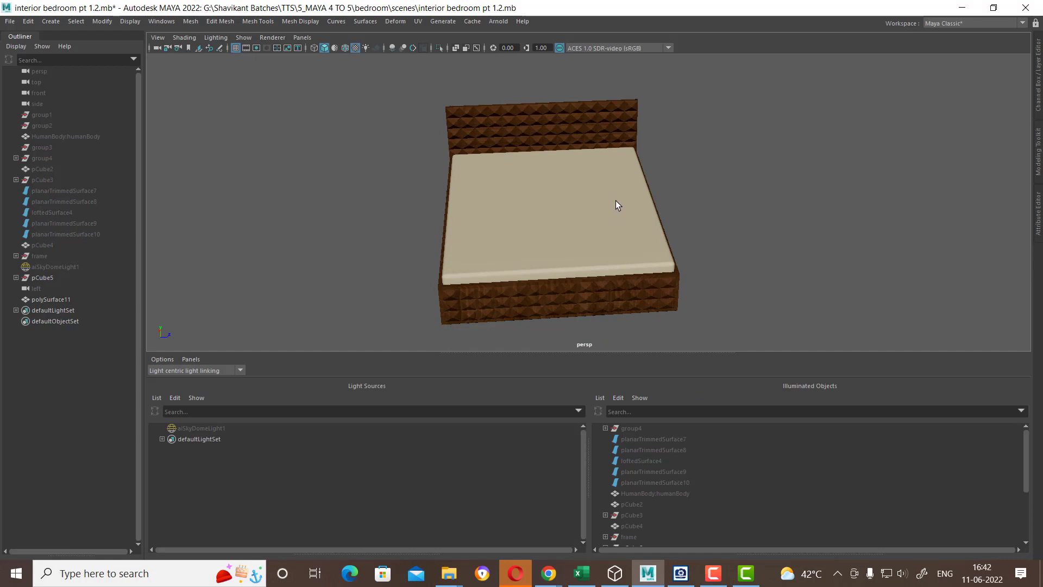
{"action": "key", "text": "space"}
{"action": "left_click", "coordinate": [704, 110]}
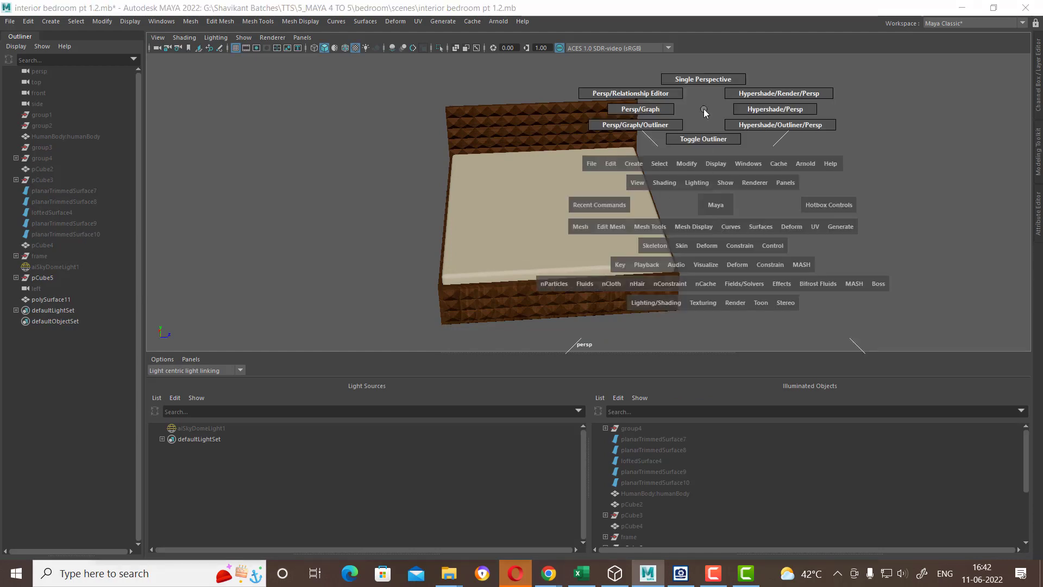
{"action": "left_click", "coordinate": [708, 329]}
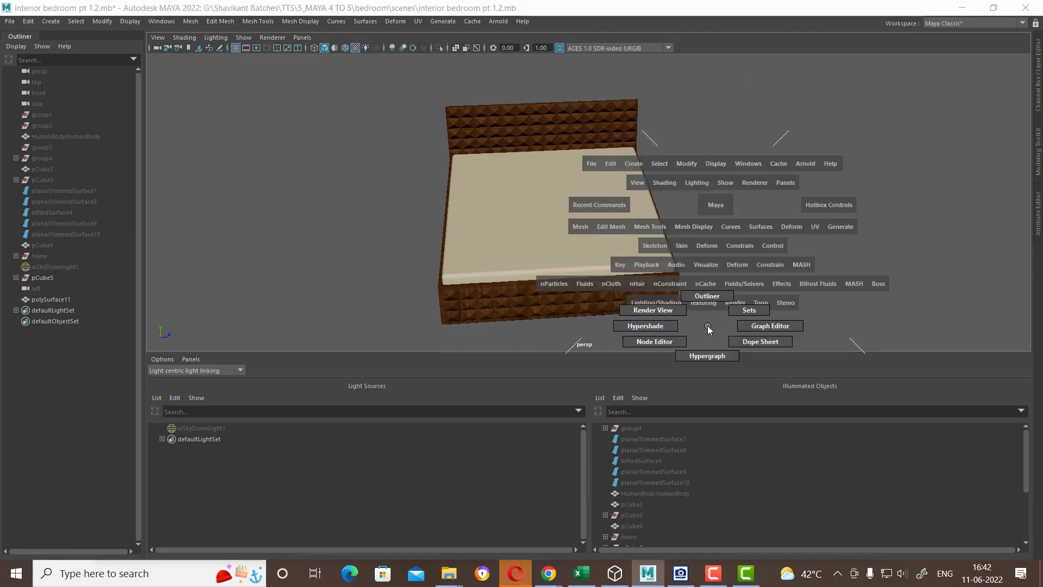
{"action": "left_click_drag", "start_coordinate": [707, 328], "coordinate": [706, 301]}
{"action": "key", "text": "ctrl+space"}
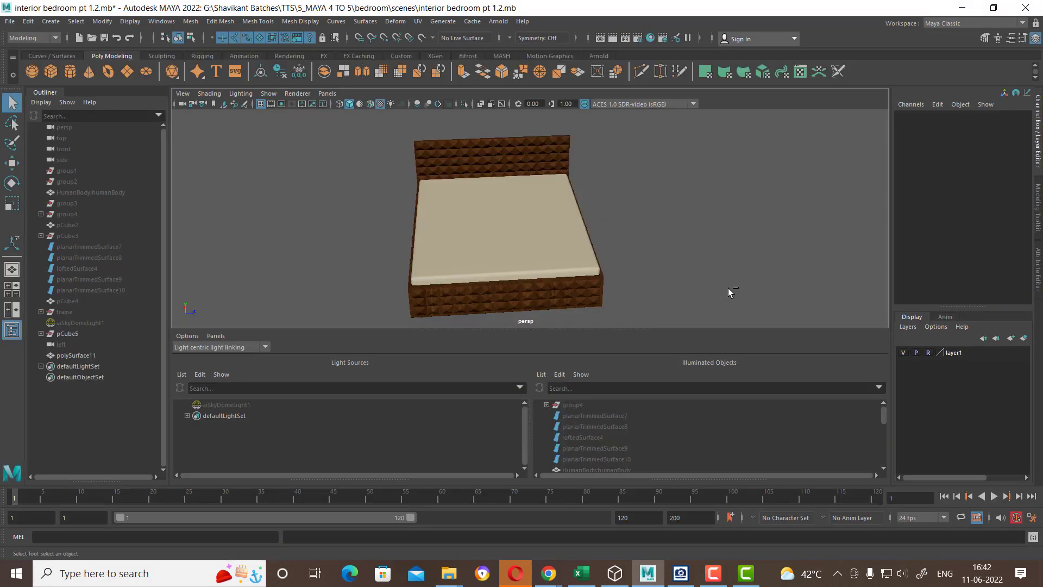
Split into four views, replacing the top view with an Outliner and front with Hypershade
{"action": "left_click", "coordinate": [12, 290]}
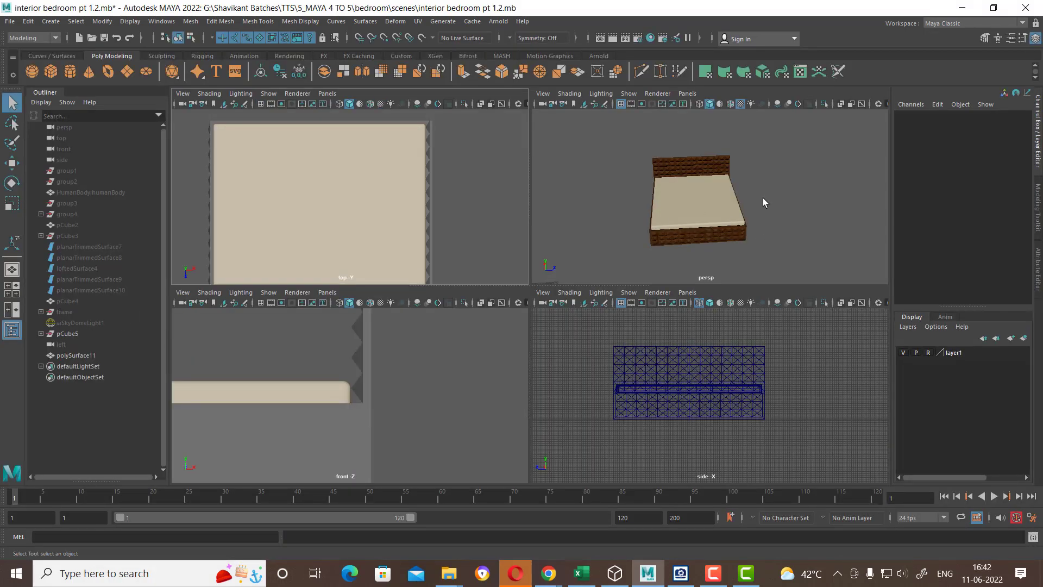
{"action": "left_click_drag", "start_coordinate": [769, 225], "coordinate": [759, 239], "text": "alt"}
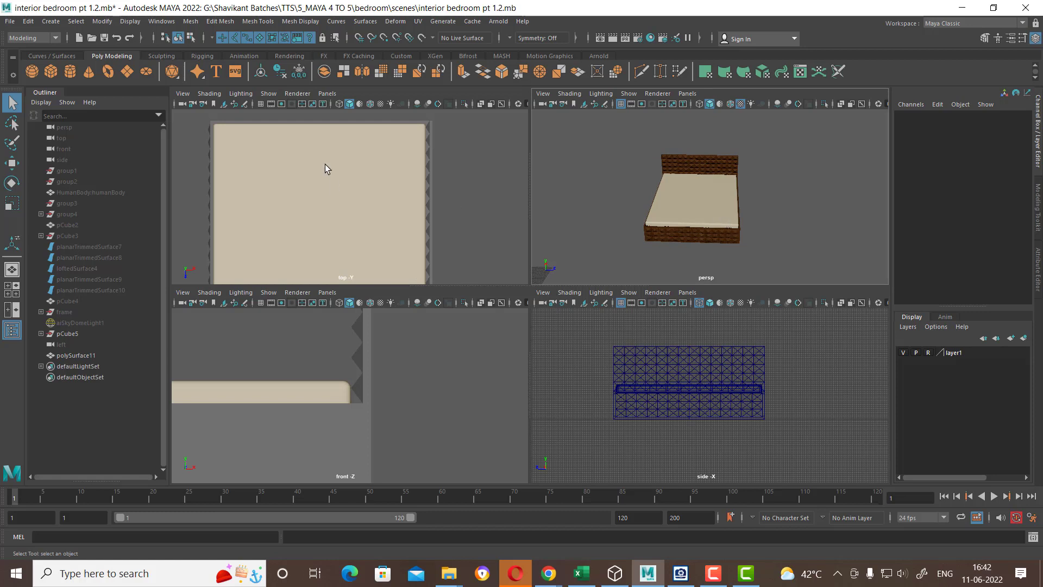
{"action": "key", "text": "space"}
{"action": "left_click", "coordinate": [379, 261]}
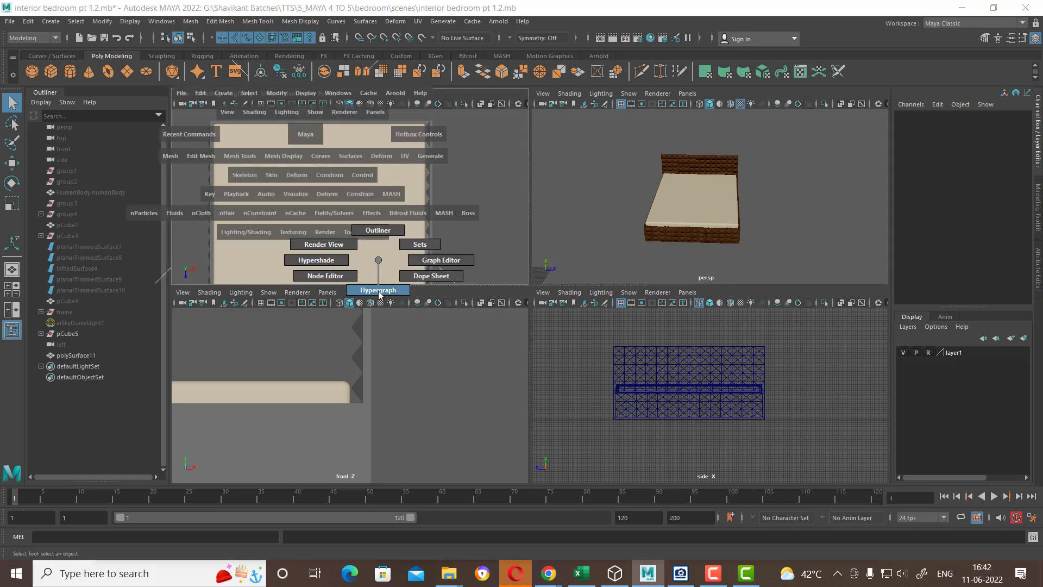
{"action": "left_click_drag", "start_coordinate": [378, 263], "coordinate": [379, 231]}
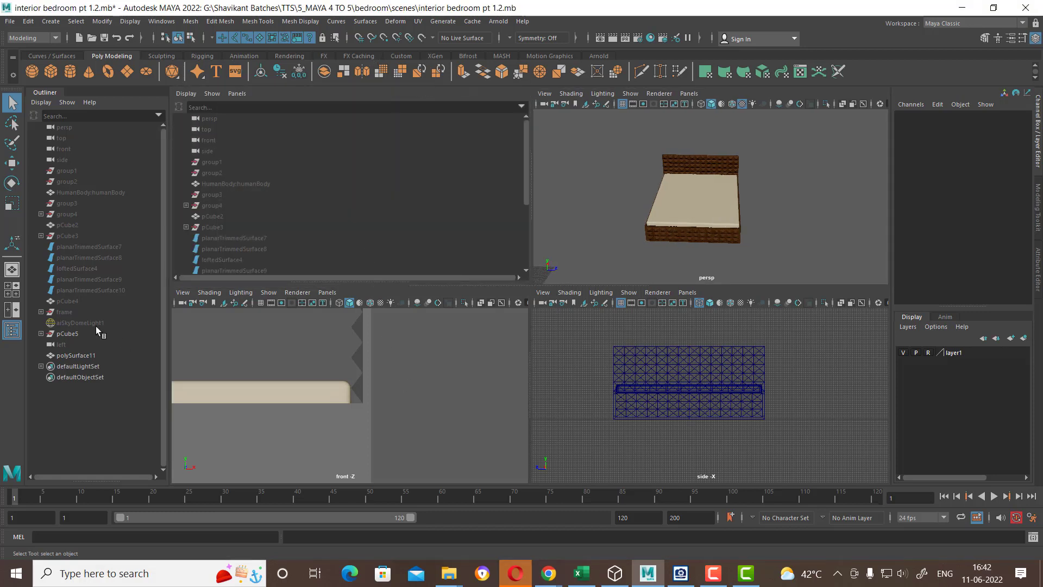
{"action": "key", "text": "space"}
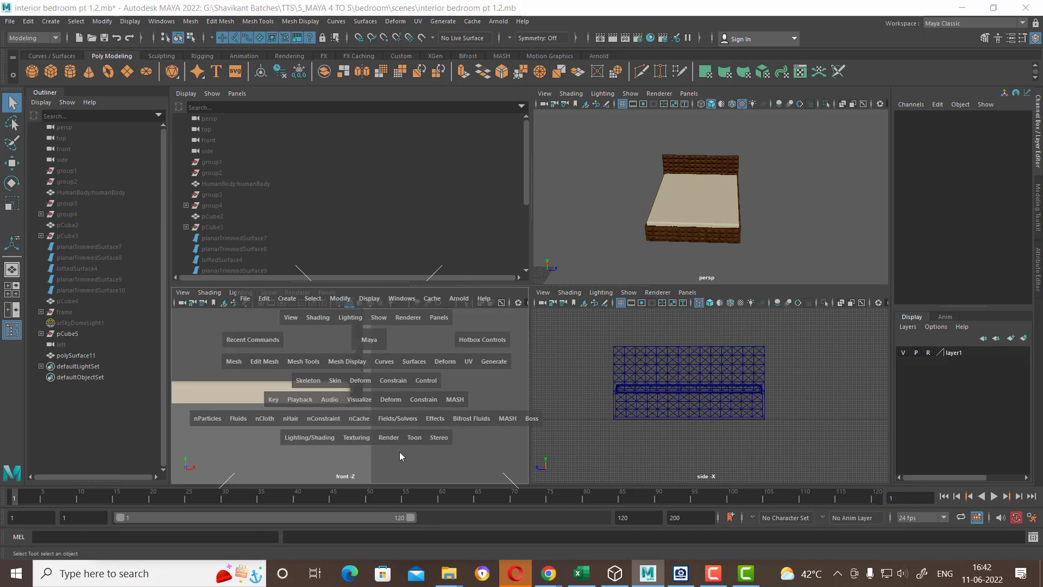
{"action": "left_click_drag", "start_coordinate": [395, 468], "coordinate": [337, 466]}
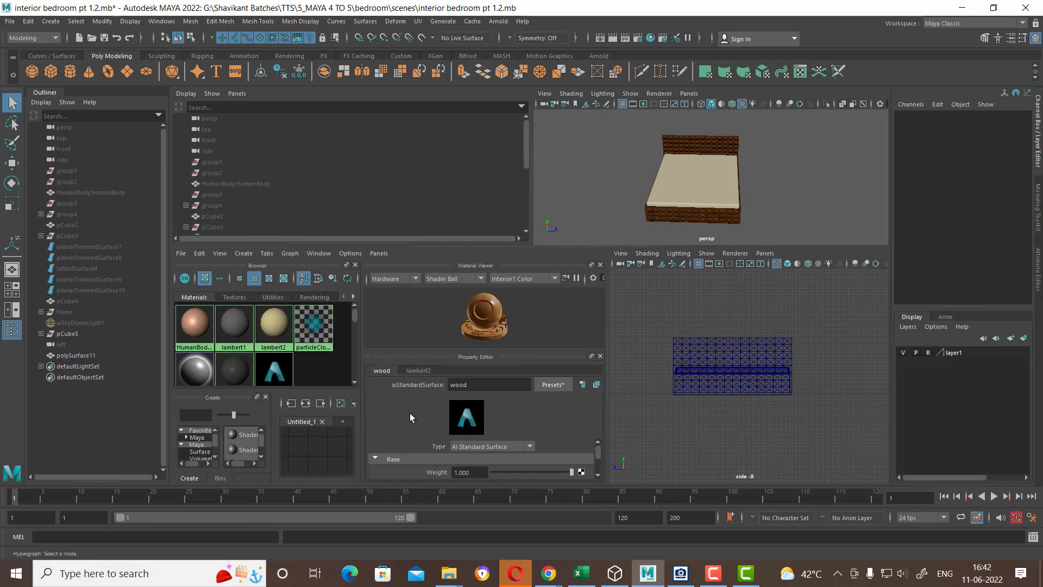
Replace the side view with Render View, run a test render, then go back to single perspective
{"action": "key", "text": "space"}
{"action": "left_click", "coordinate": [785, 435]}
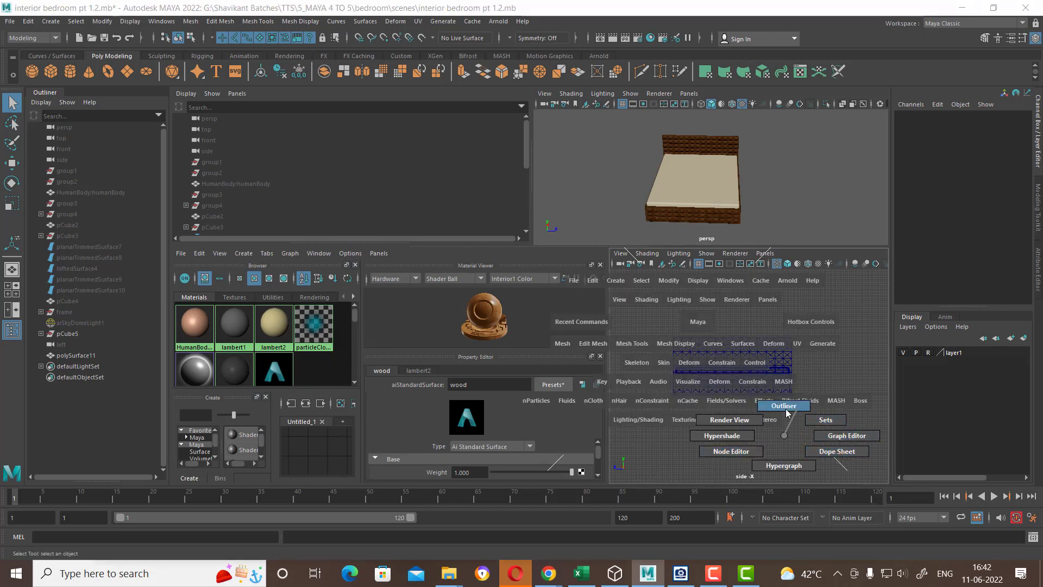
{"action": "mouse_move", "coordinate": [784, 436]}
{"action": "left_mouse_down"}
{"action": "mouse_move", "coordinate": [779, 413]}
{"action": "mouse_move", "coordinate": [730, 420]}
{"action": "left_mouse_up"}
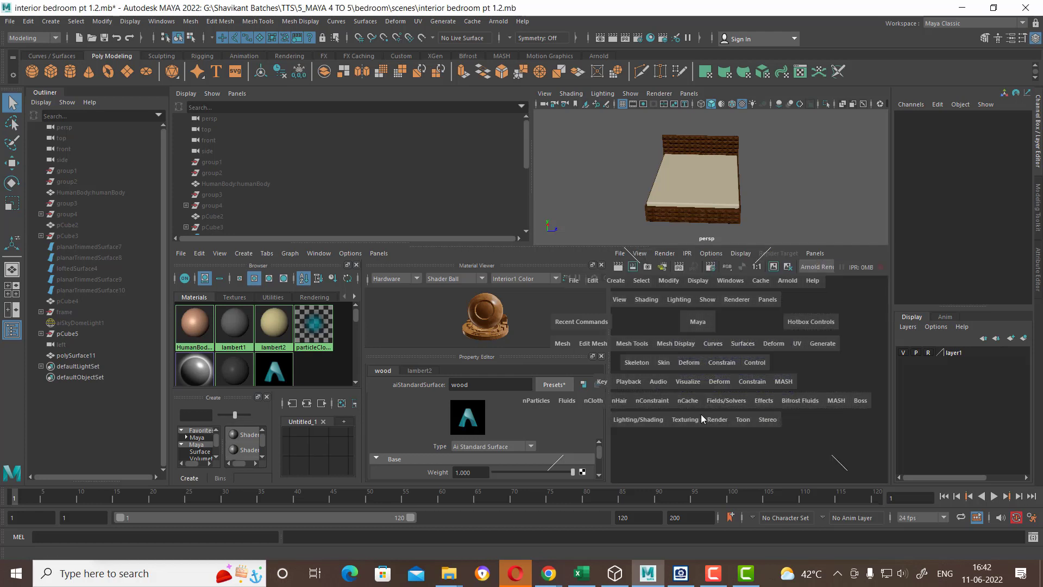
{"action": "left_click", "coordinate": [619, 267]}
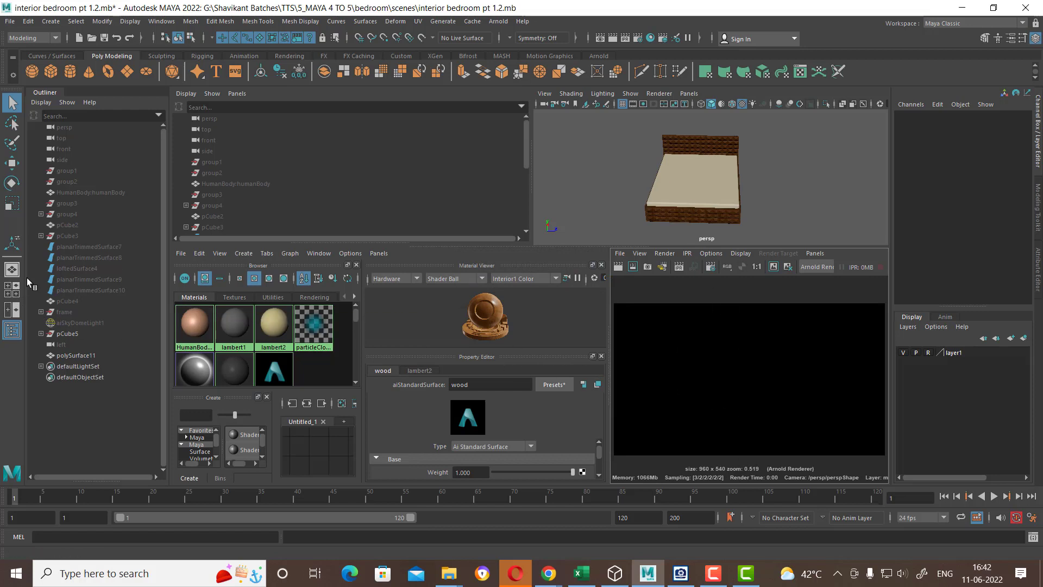
{"action": "left_click", "coordinate": [12, 270]}
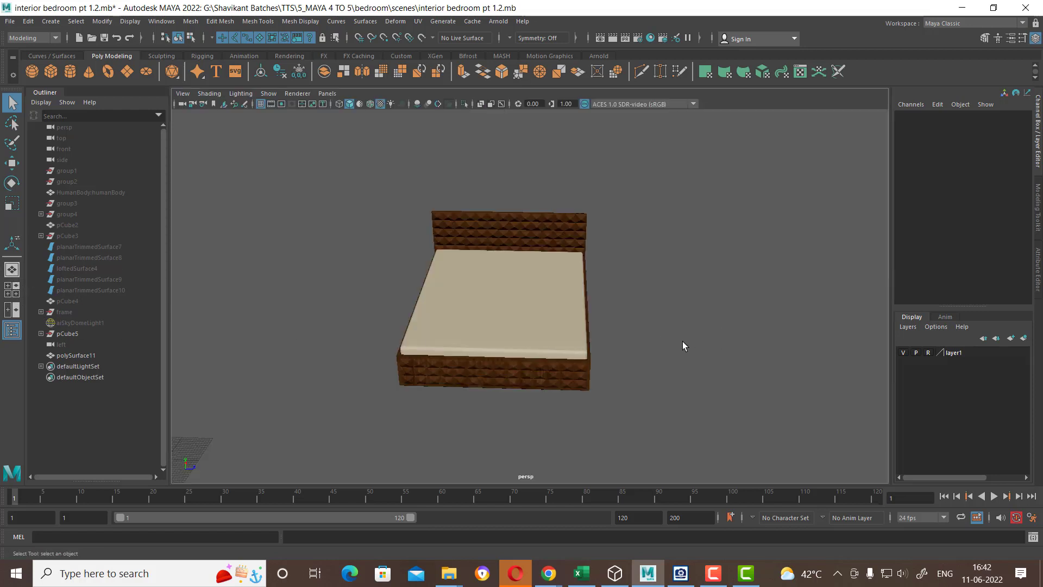
Orbit closer to the bed and hide the shelf
{"action": "mouse_move", "coordinate": [684, 346]}
{"action": "left_mouse_down", "text": "alt"}
{"action": "mouse_move", "coordinate": [646, 365]}
{"action": "mouse_move", "coordinate": [694, 396]}
{"action": "mouse_move", "coordinate": [684, 405]}
{"action": "left_mouse_up", "text": "alt"}
{"action": "right_click_drag", "start_coordinate": [685, 406], "coordinate": [738, 359], "text": "alt"}
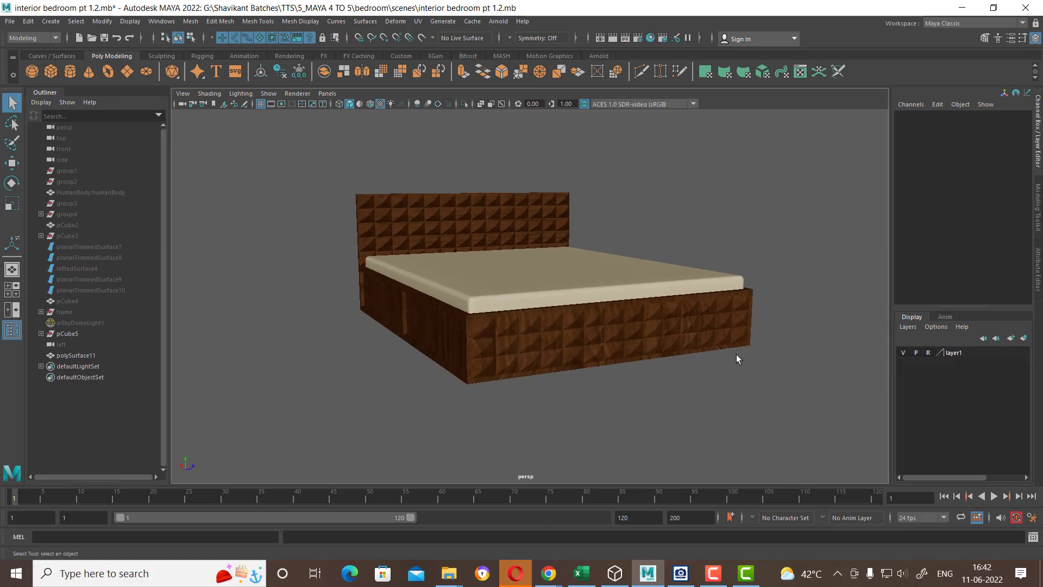
{"action": "left_click_drag", "start_coordinate": [737, 358], "coordinate": [691, 387], "text": "alt"}
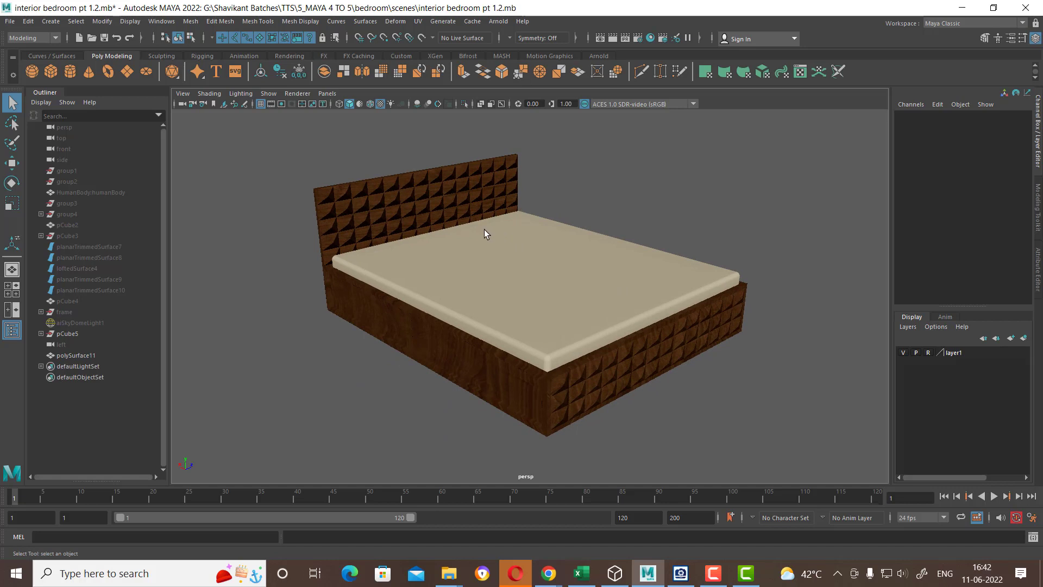
{"action": "key", "text": "space"}
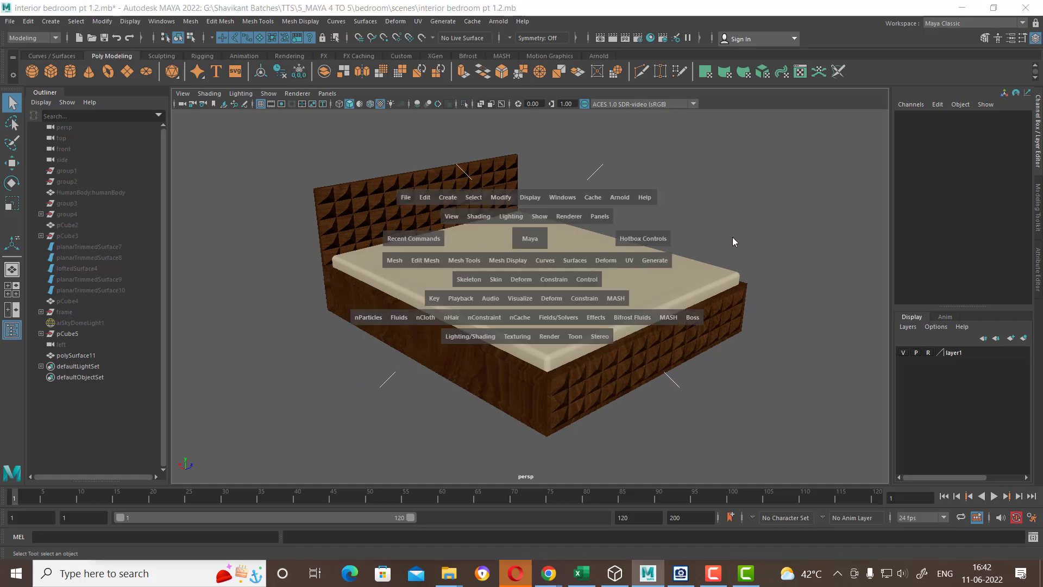
{"action": "left_click", "coordinate": [733, 237]}
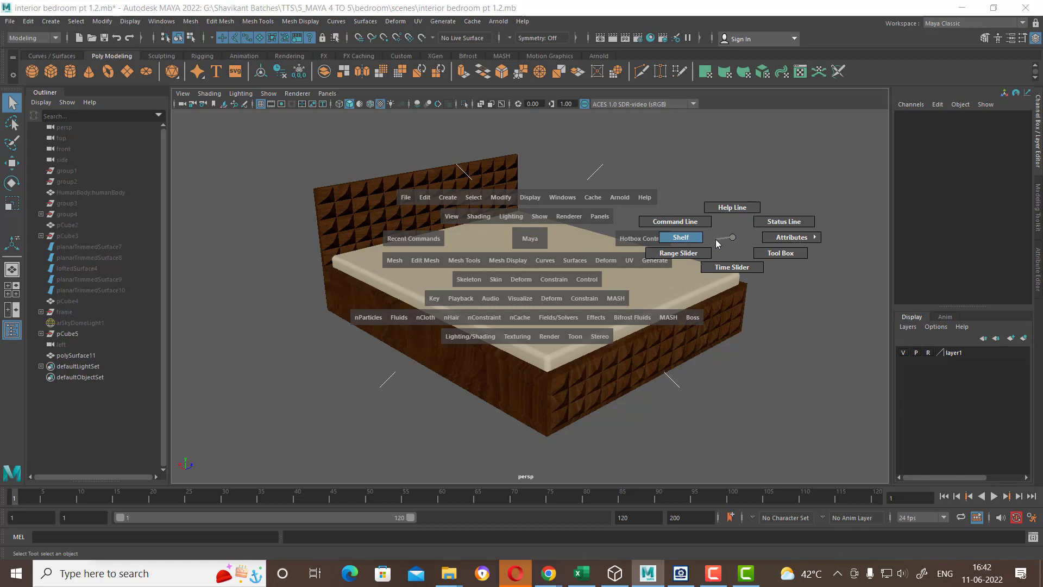
{"action": "left_click_drag", "start_coordinate": [716, 239], "coordinate": [674, 239]}
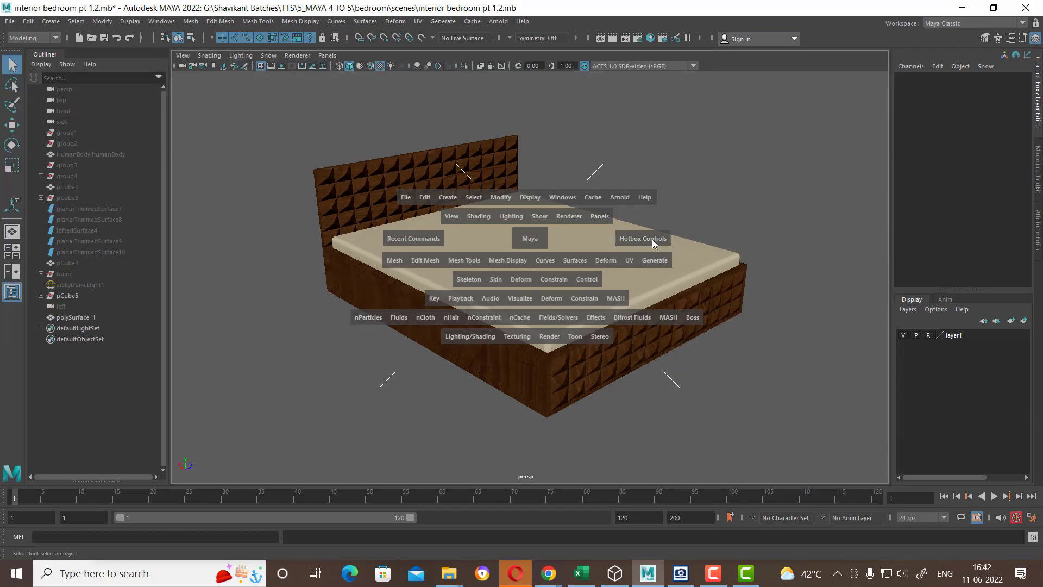
Hide the command line, status line, time slider and tool box
{"action": "left_click", "coordinate": [828, 226]}
{"action": "left_click_drag", "start_coordinate": [828, 226], "coordinate": [763, 204]}
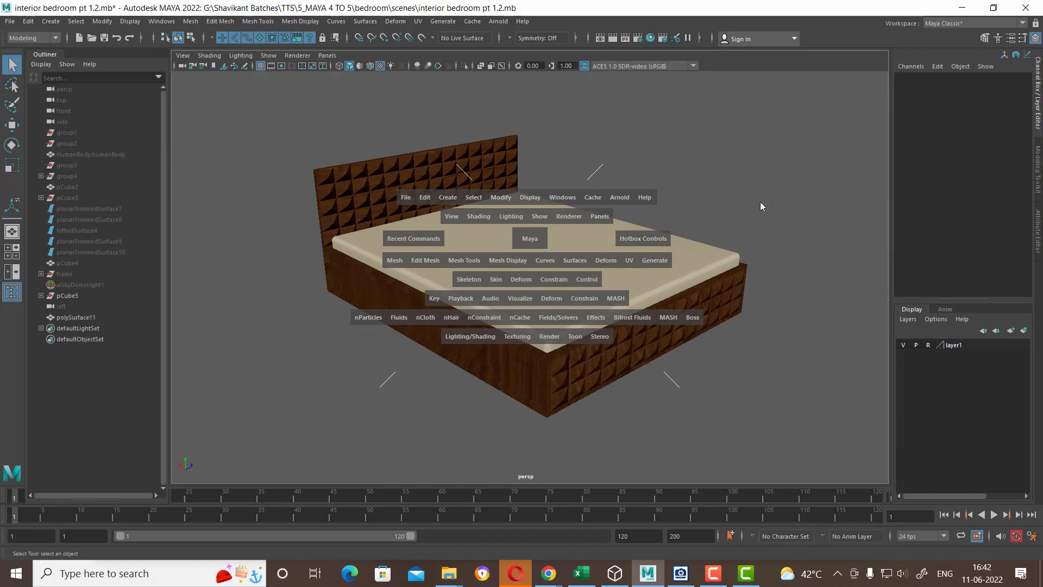
{"action": "left_click", "coordinate": [799, 233]}
{"action": "left_click_drag", "start_coordinate": [824, 234], "coordinate": [830, 213]}
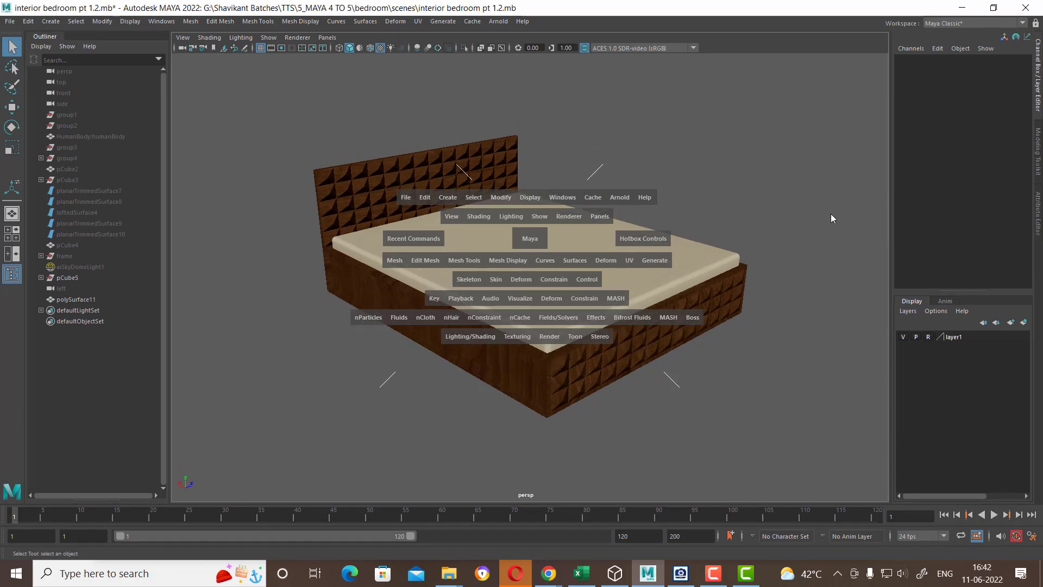
{"action": "left_click_drag", "start_coordinate": [752, 245], "coordinate": [759, 279]}
{"action": "left_click", "coordinate": [753, 241]}
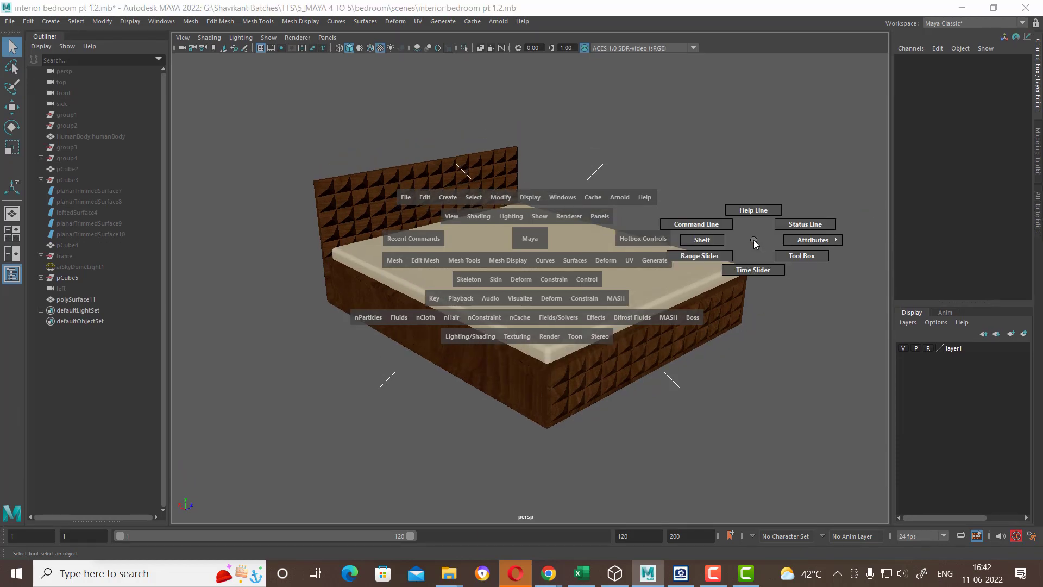
{"action": "left_click_drag", "start_coordinate": [754, 242], "coordinate": [816, 270]}
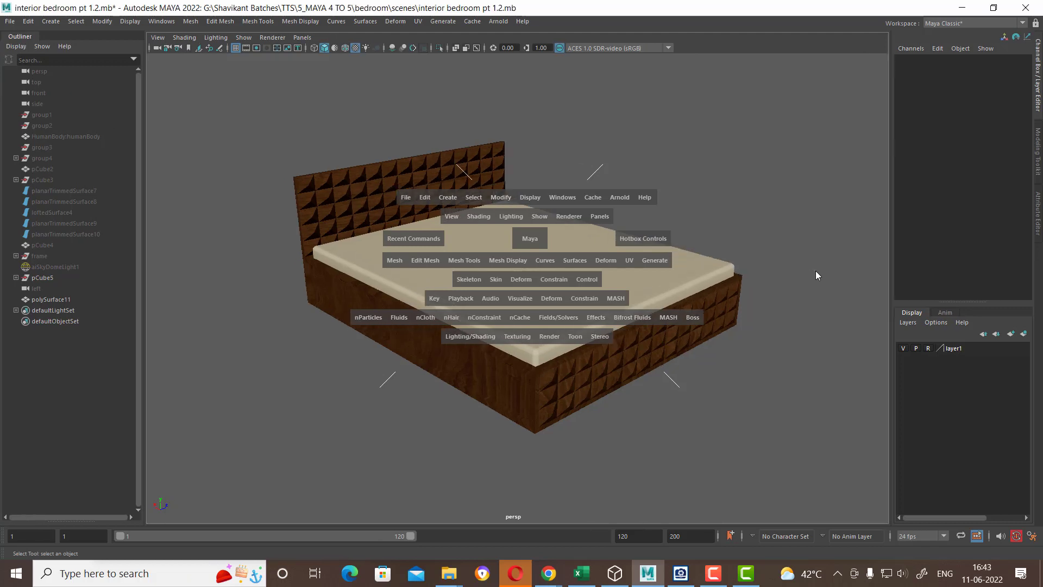
Hide the range slider and help line, then switch to Chrome's wood texture search
{"action": "left_click", "coordinate": [754, 202]}
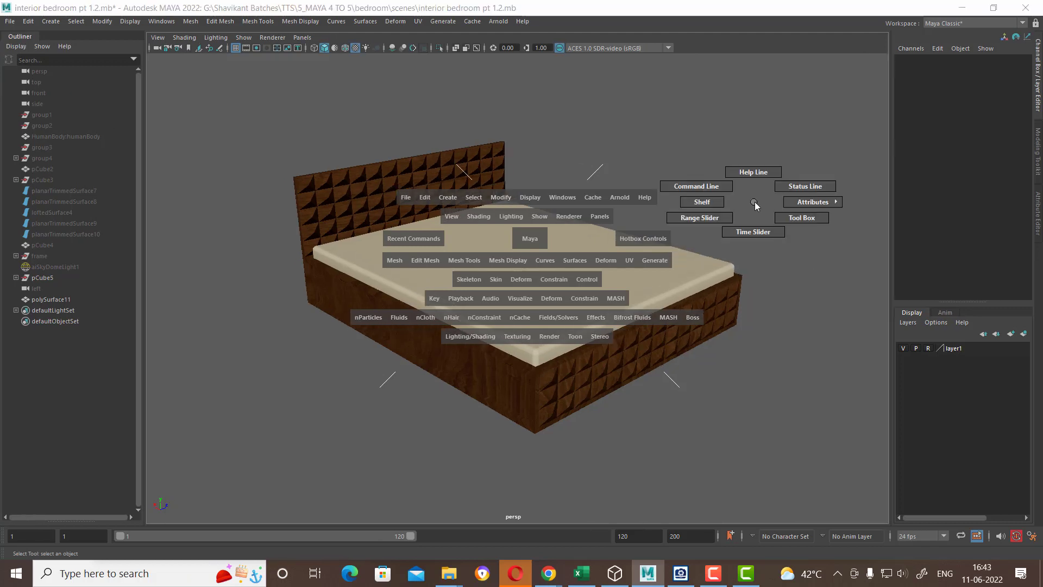
{"action": "left_click_drag", "start_coordinate": [755, 201], "coordinate": [709, 226]}
{"action": "left_click", "coordinate": [774, 236]}
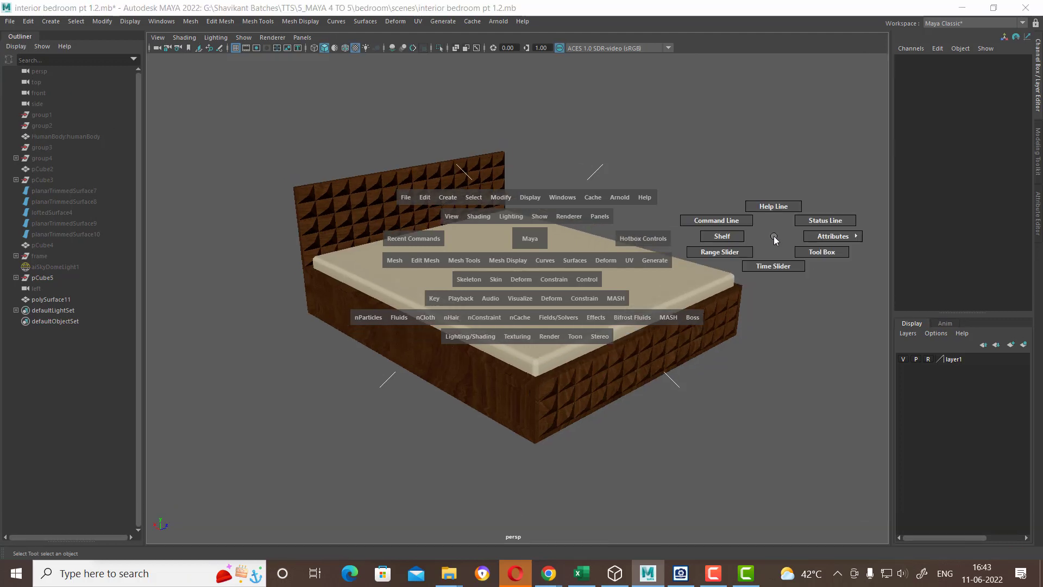
{"action": "mouse_move", "coordinate": [774, 236]}
{"action": "left_mouse_down"}
{"action": "mouse_move", "coordinate": [777, 214]}
{"action": "mouse_move", "coordinate": [739, 231]}
{"action": "mouse_move", "coordinate": [814, 224]}
{"action": "mouse_move", "coordinate": [825, 193]}
{"action": "left_mouse_up"}
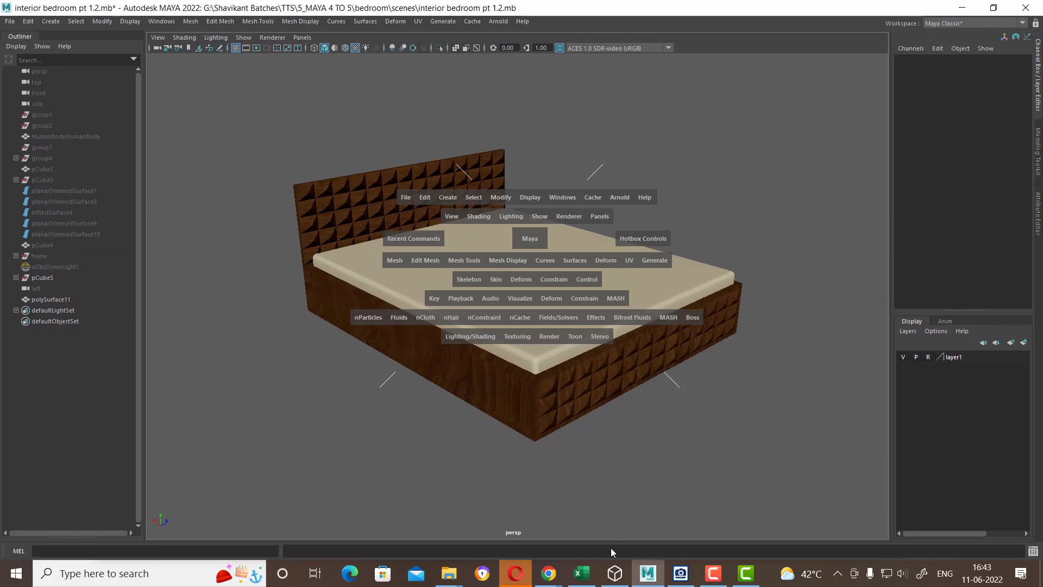
{"action": "mouse_move", "coordinate": [548, 572]}
{"action": "left_click", "coordinate": [619, 519]}
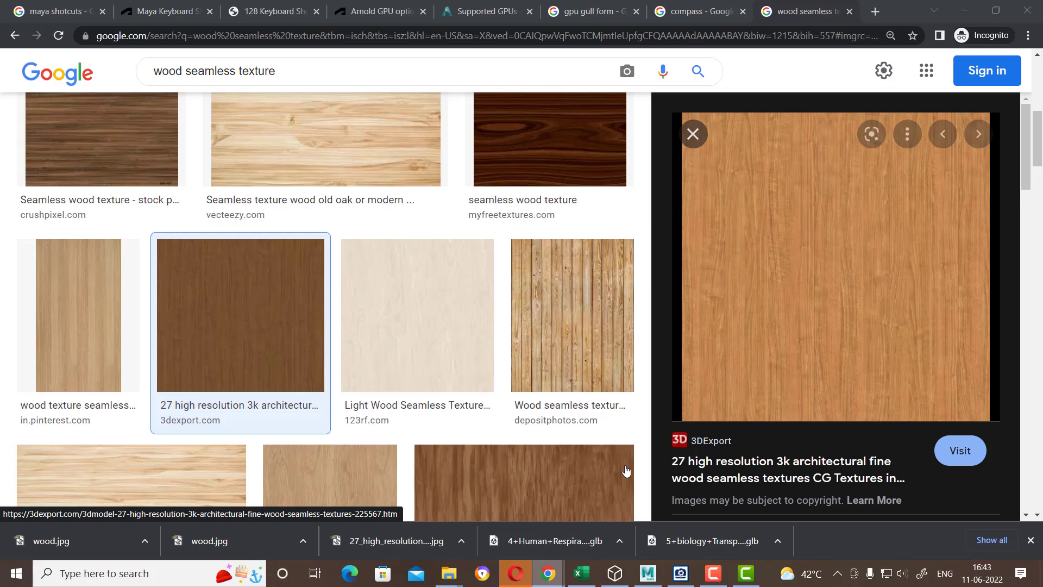
Look over the compass image results in Chrome, then return to Maya's bed scene
{"action": "left_click", "coordinate": [685, 8]}
{"action": "mouse_move", "coordinate": [836, 229]}
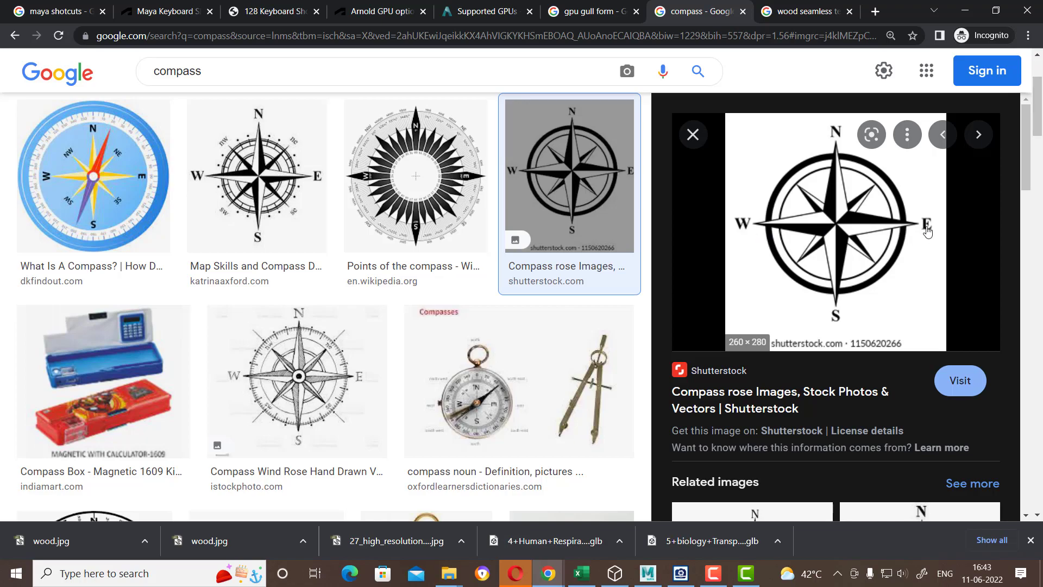
{"action": "left_click", "coordinate": [648, 573]}
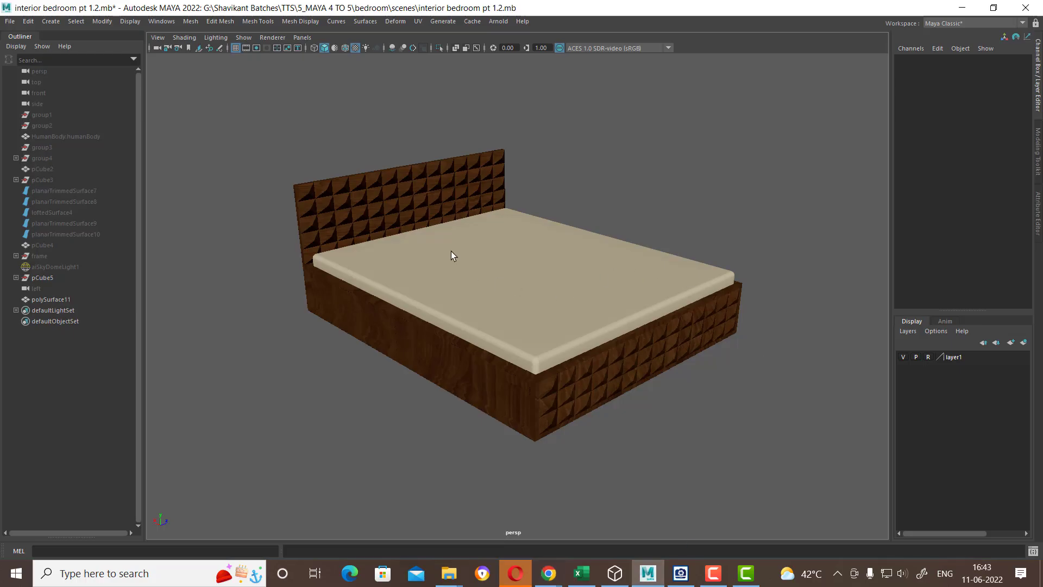
Toggle the viewport full screen and back, selecting the bed's front side panel
{"action": "key", "text": "space"}
{"action": "left_click", "coordinate": [725, 248]}
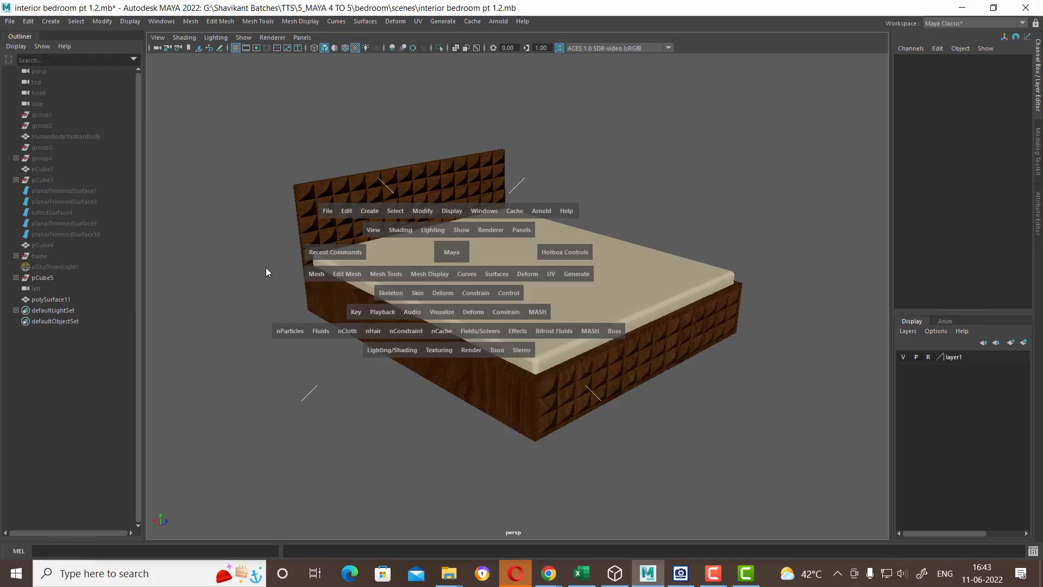
{"action": "left_click", "coordinate": [242, 269]}
{"action": "key", "text": "ctrl+space"}
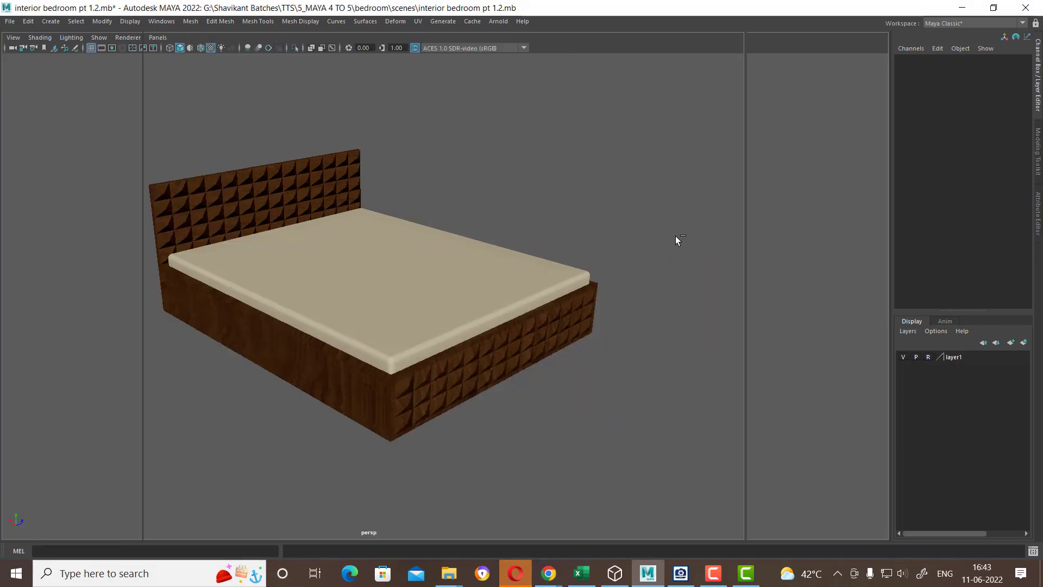
{"action": "left_click", "coordinate": [628, 459]}
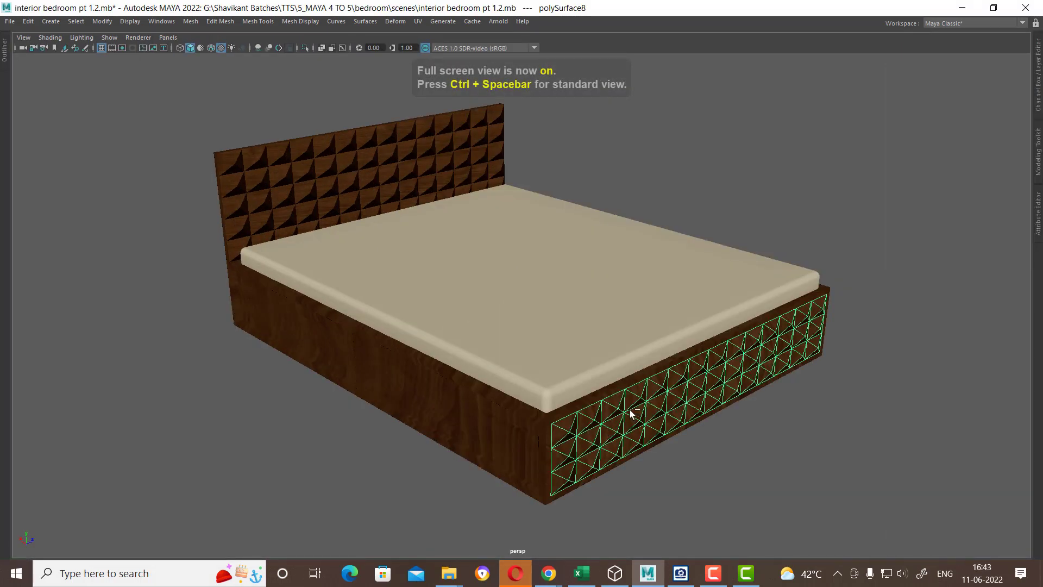
{"action": "key", "text": "ctrl+space"}
Restore the status line and set the selection mask to polygon objects only
{"action": "key", "text": "space"}
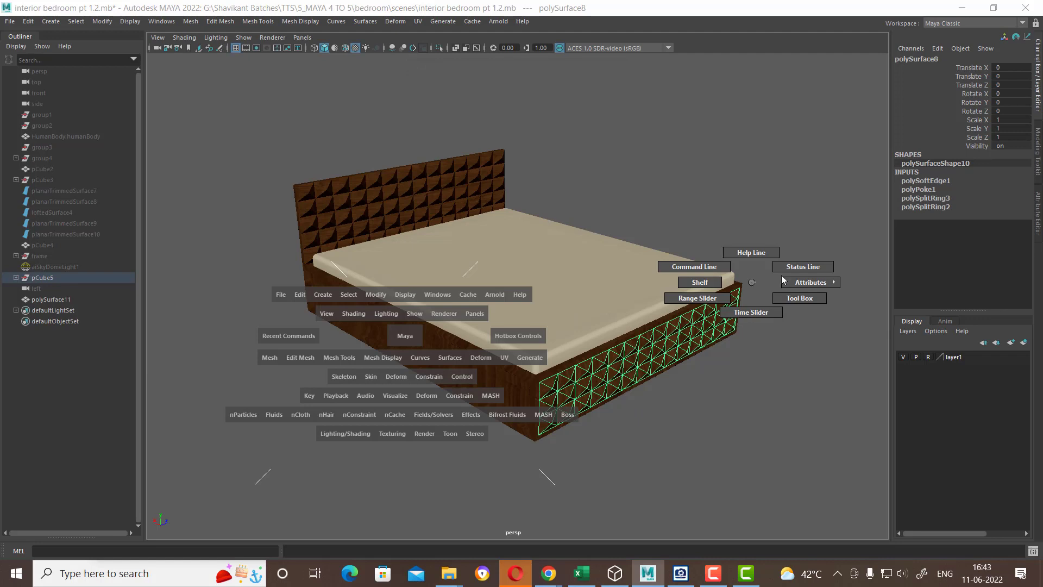
{"action": "left_click", "coordinate": [769, 277]}
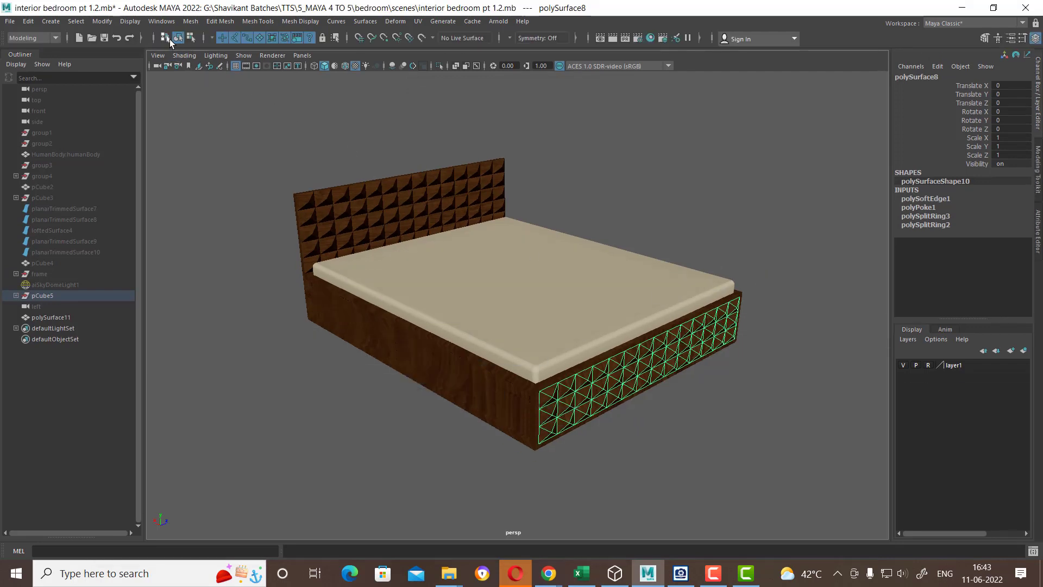
{"action": "left_click", "coordinate": [164, 38]}
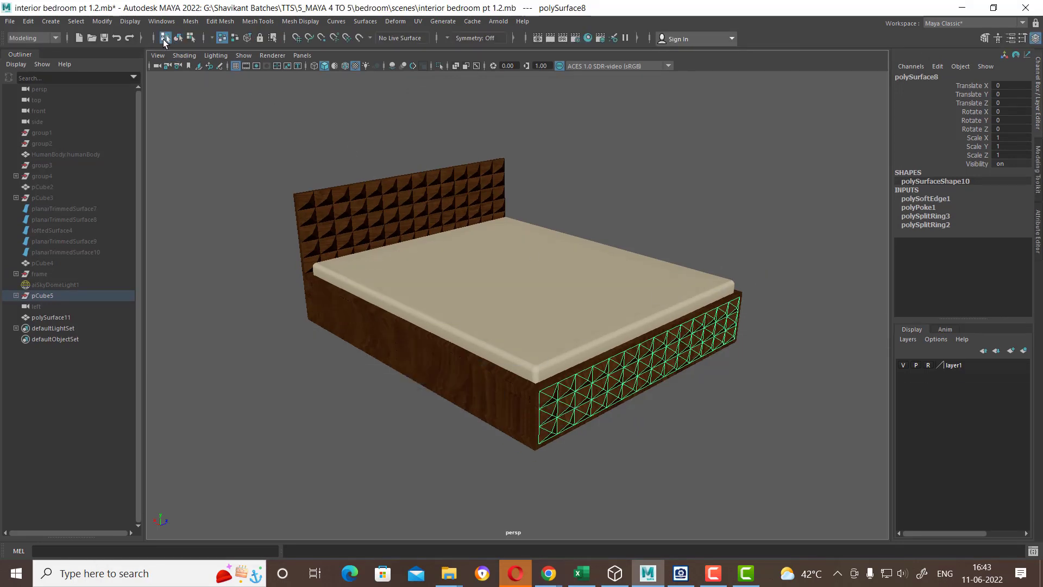
{"action": "left_click", "coordinate": [178, 37]}
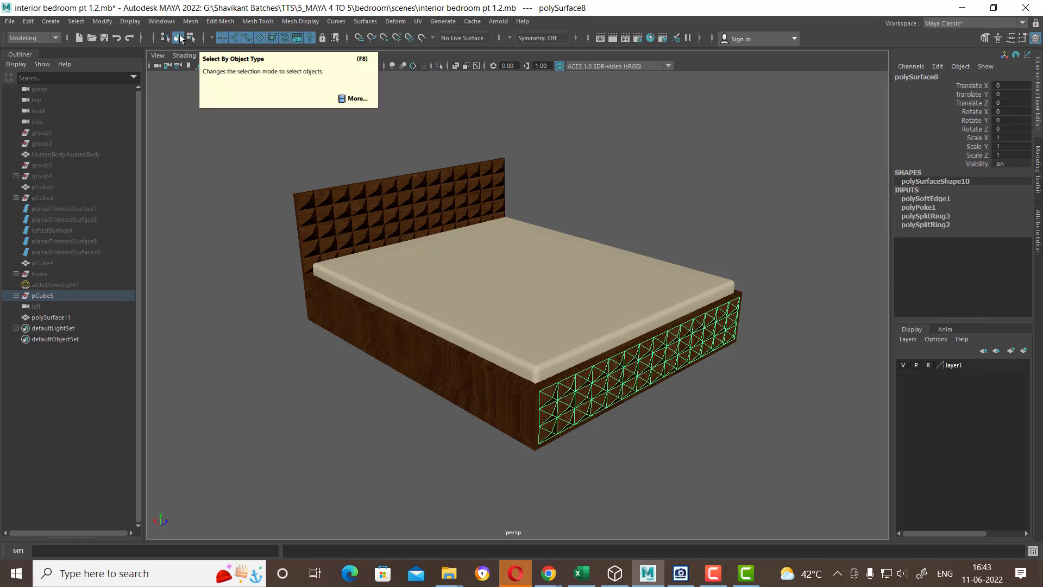
{"action": "key", "text": "space"}
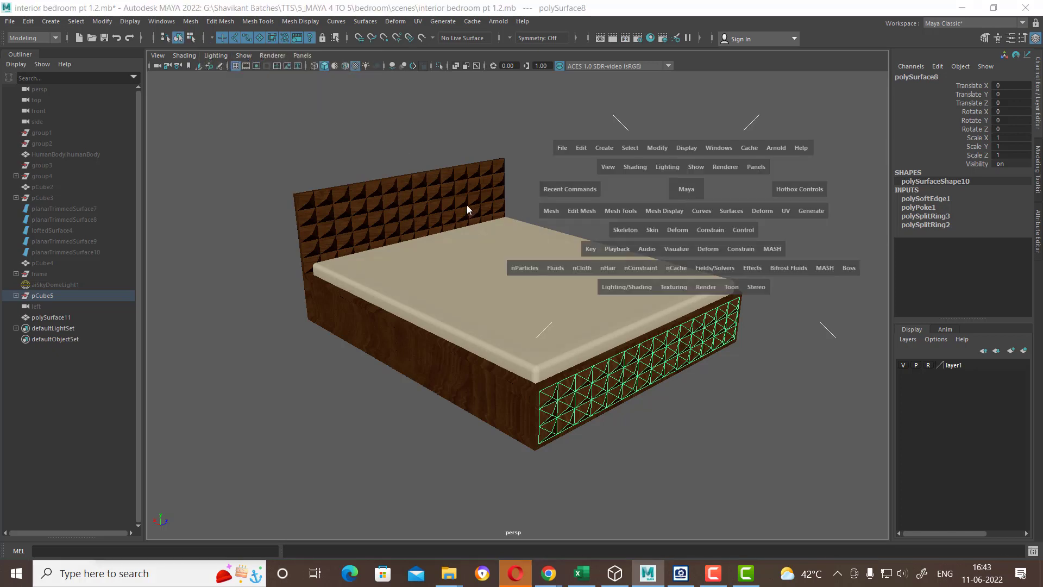
{"action": "left_click", "coordinate": [467, 204]}
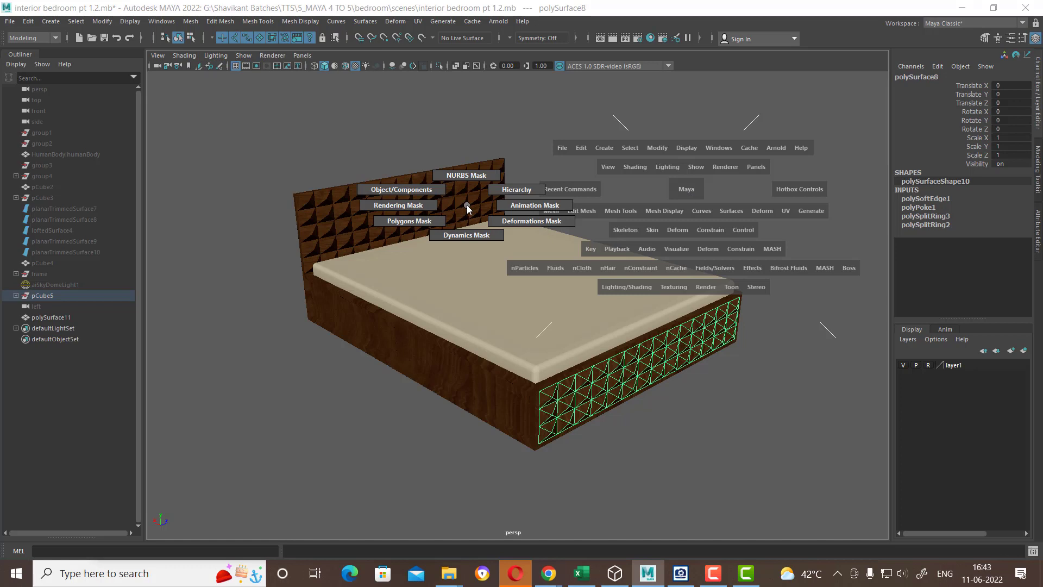
{"action": "left_click_drag", "start_coordinate": [468, 205], "coordinate": [467, 175]}
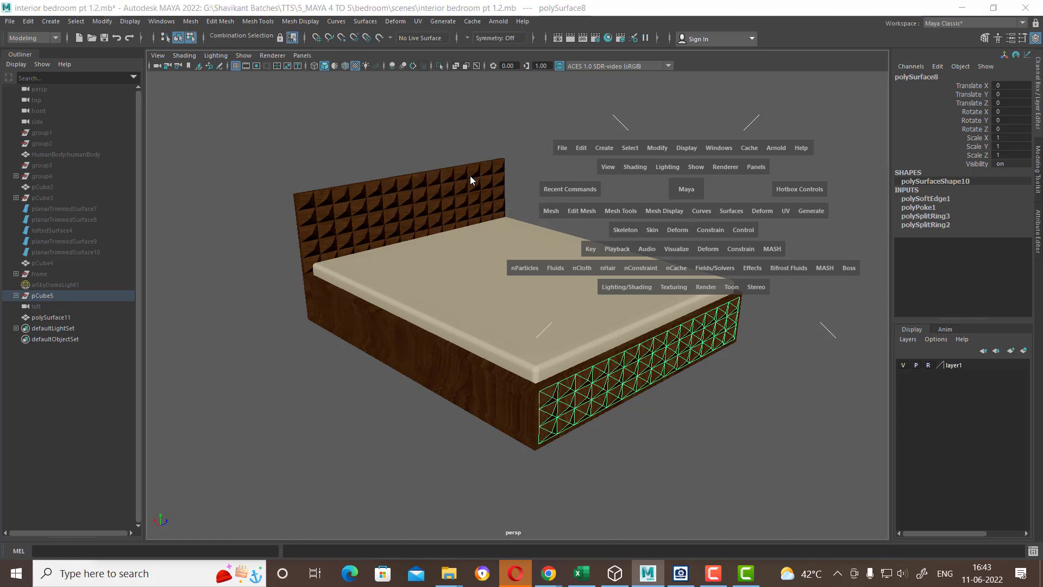
{"action": "left_click", "coordinate": [471, 176]}
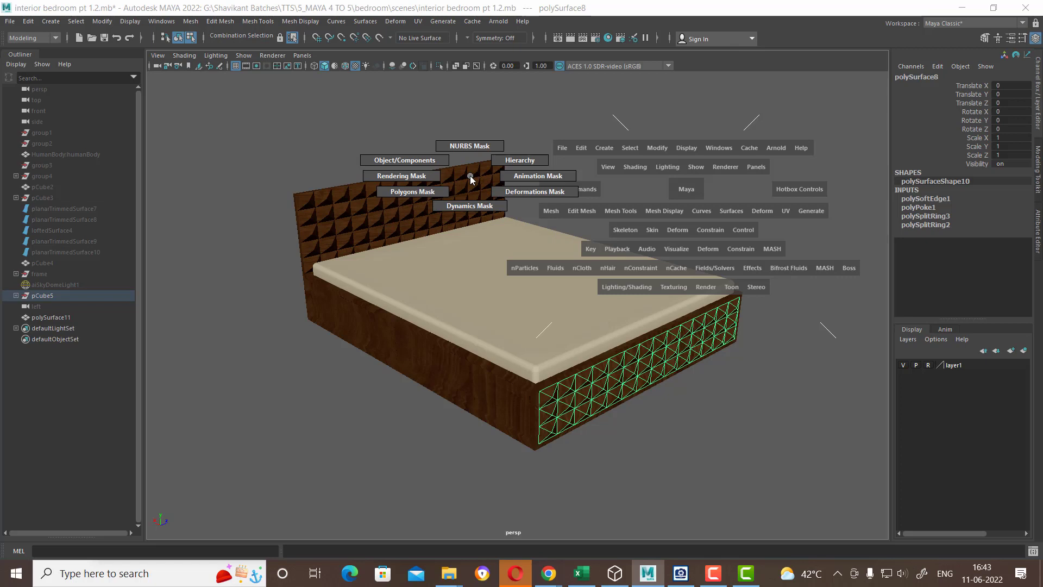
{"action": "left_click_drag", "start_coordinate": [470, 176], "coordinate": [432, 194]}
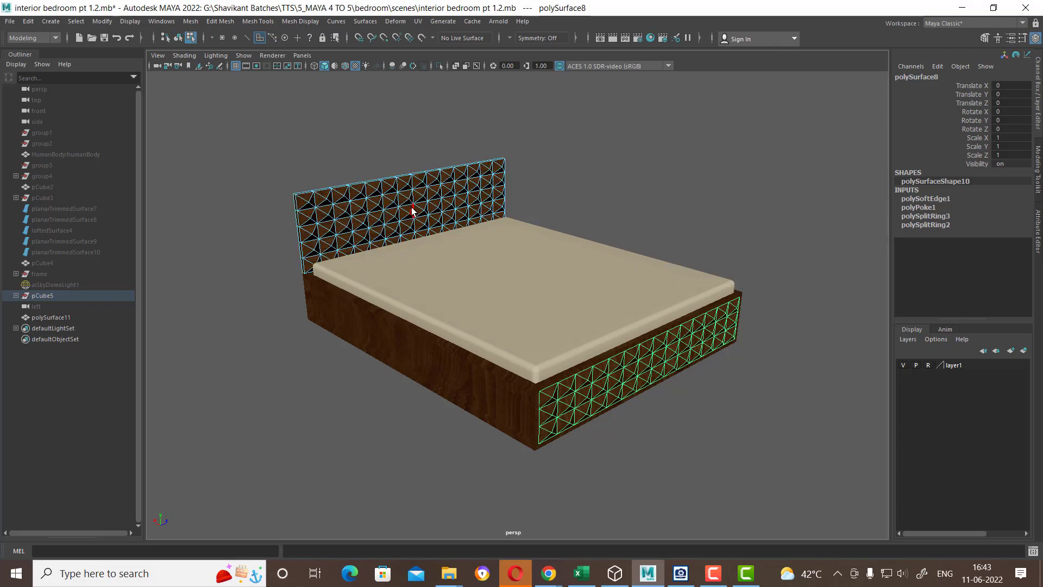
Select and clear the studded headboard in object mode, then switch to the screen recorder
{"action": "right_click_drag", "start_coordinate": [413, 209], "coordinate": [428, 223]}
{"action": "right_click", "coordinate": [424, 202]}
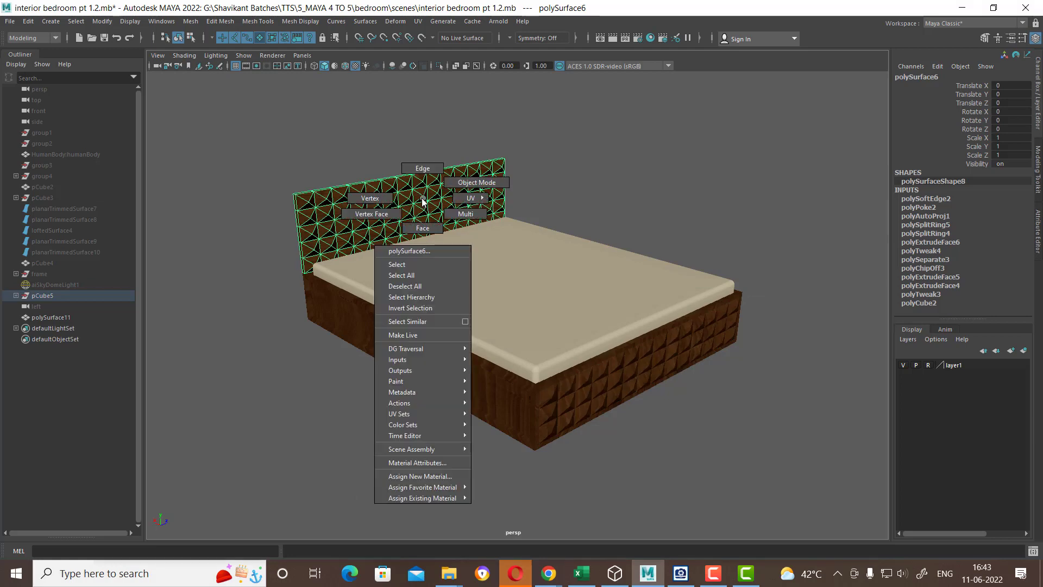
{"action": "left_click", "coordinate": [256, 198]}
{"action": "right_click_drag", "start_coordinate": [406, 188], "coordinate": [530, 151]}
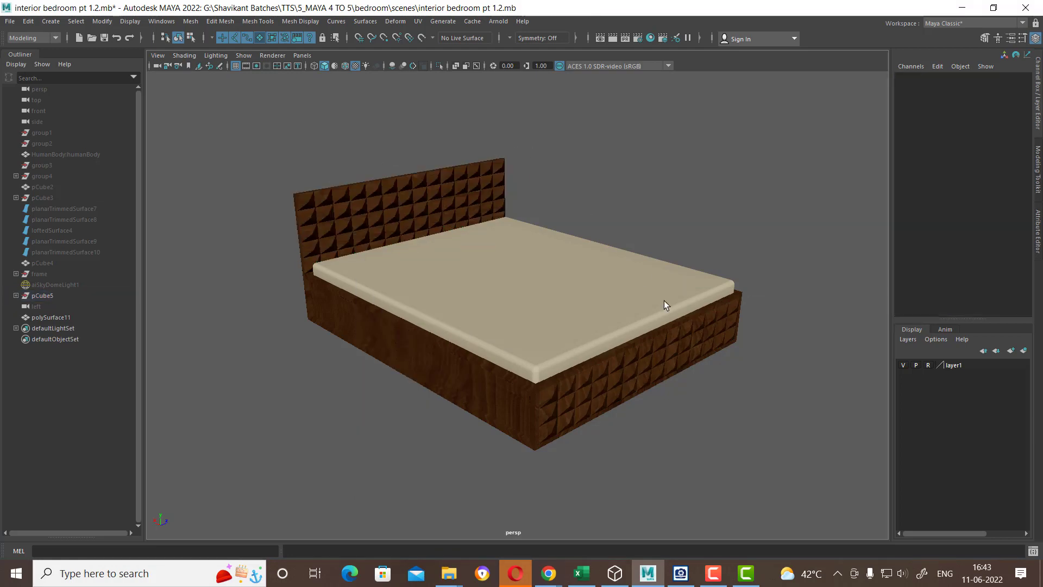
{"action": "left_click", "coordinate": [743, 574]}
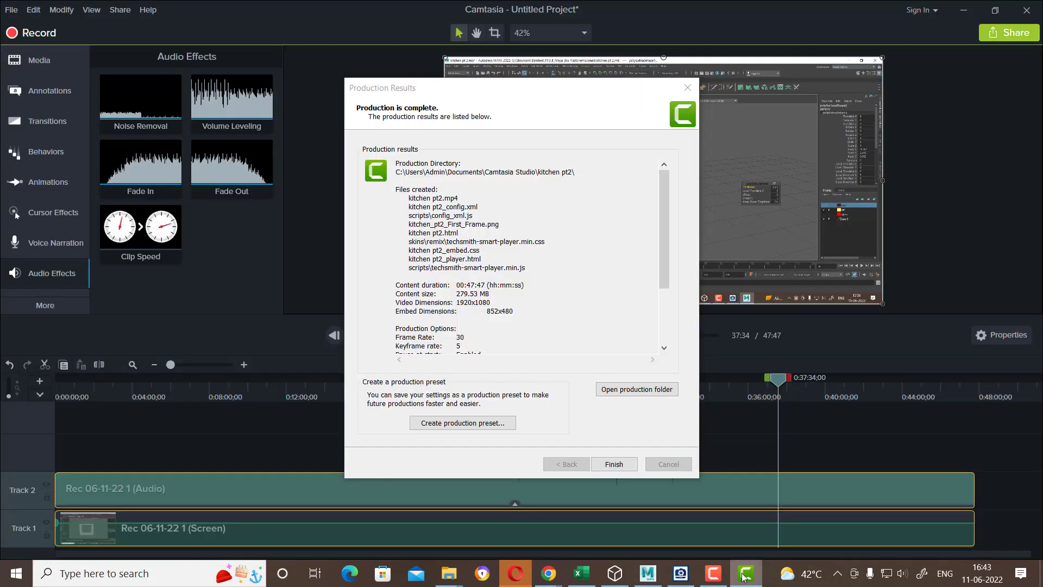
{"action": "left_click", "coordinate": [719, 578]}
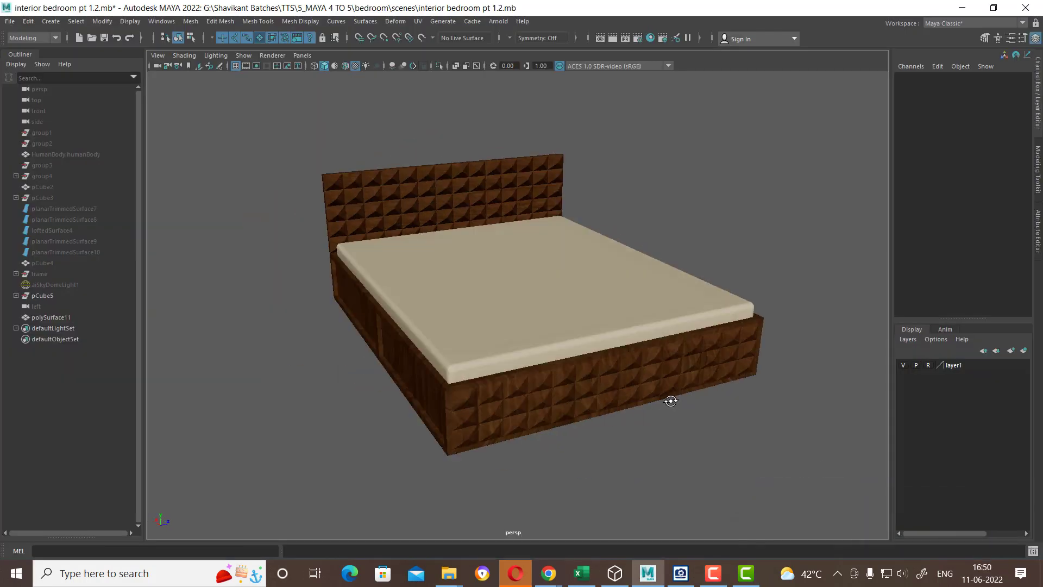
Create a new polygon cube at the origin beside the bed
{"action": "scroll", "coordinate": [573, 384], "scroll_direction": "down", "scroll_amount": 3}
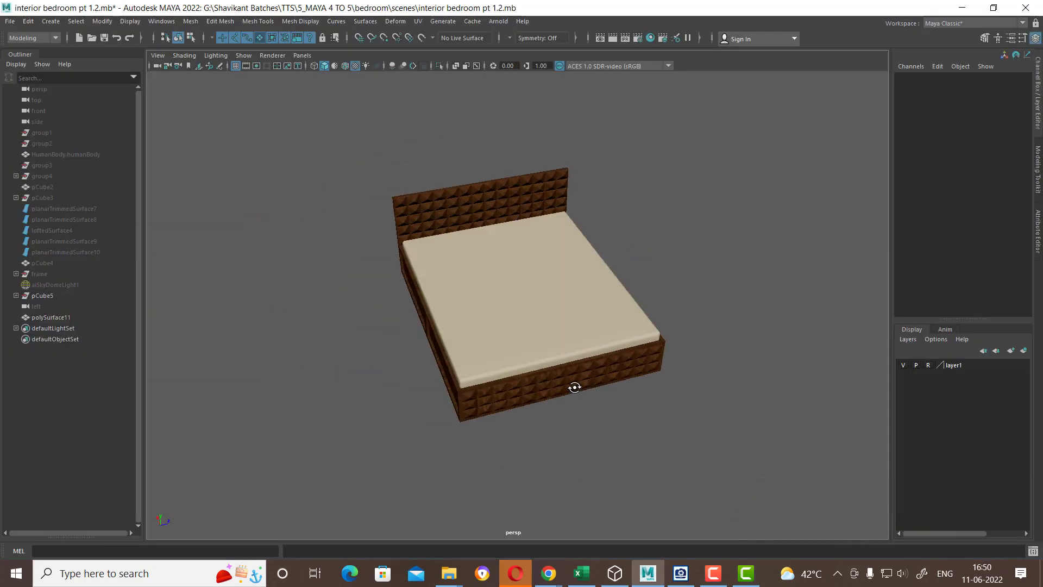
{"action": "mouse_move", "coordinate": [573, 385]}
{"action": "left_mouse_down", "text": "alt"}
{"action": "mouse_move", "coordinate": [513, 383]}
{"action": "mouse_move", "coordinate": [615, 428]}
{"action": "left_mouse_up", "text": "alt"}
{"action": "right_click_drag", "start_coordinate": [627, 352], "coordinate": [628, 383], "text": "shift"}
{"action": "left_click_drag", "start_coordinate": [513, 437], "coordinate": [753, 338], "text": "alt"}
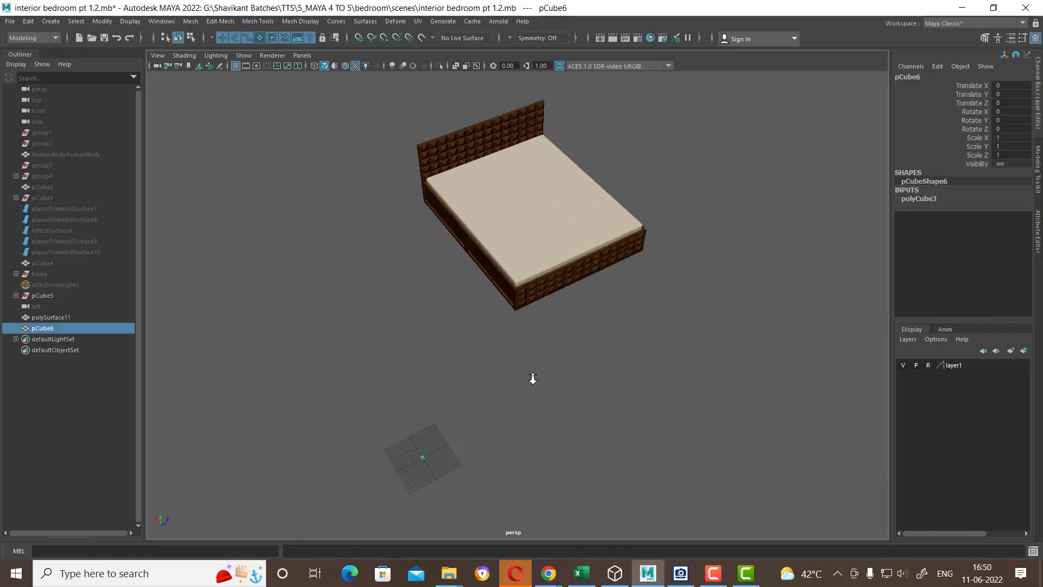
Size the new cube to width 5.9, height 5.33 and depth 16.52
{"action": "left_click", "coordinate": [919, 199]}
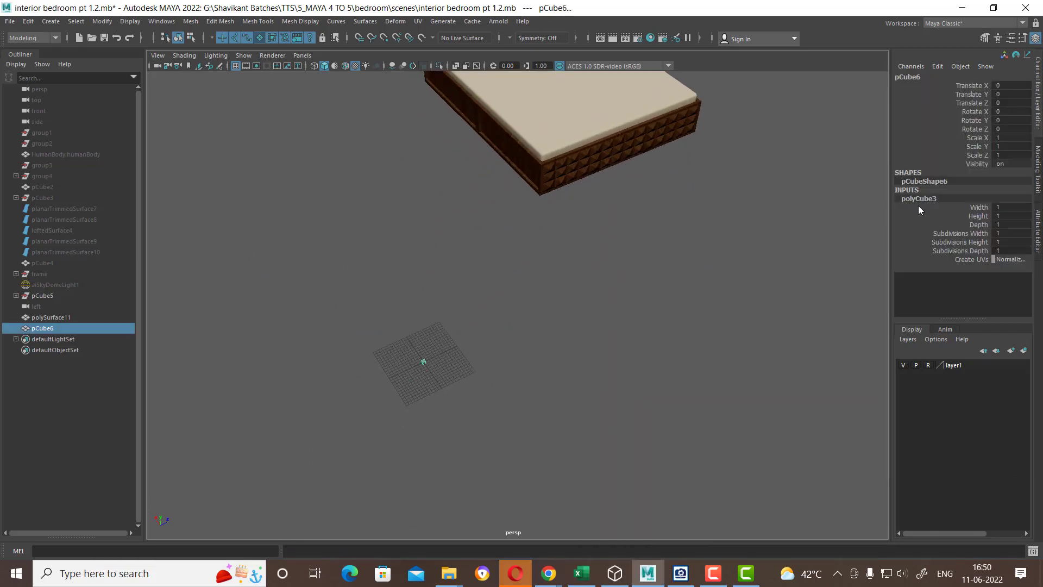
{"action": "left_click", "coordinate": [978, 209]}
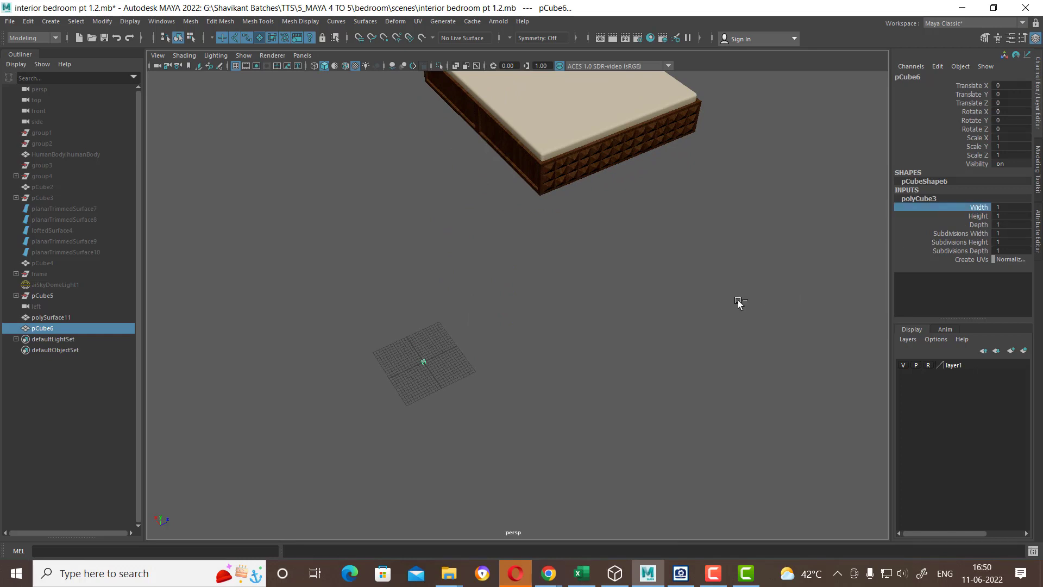
{"action": "left_click", "coordinate": [979, 216]}
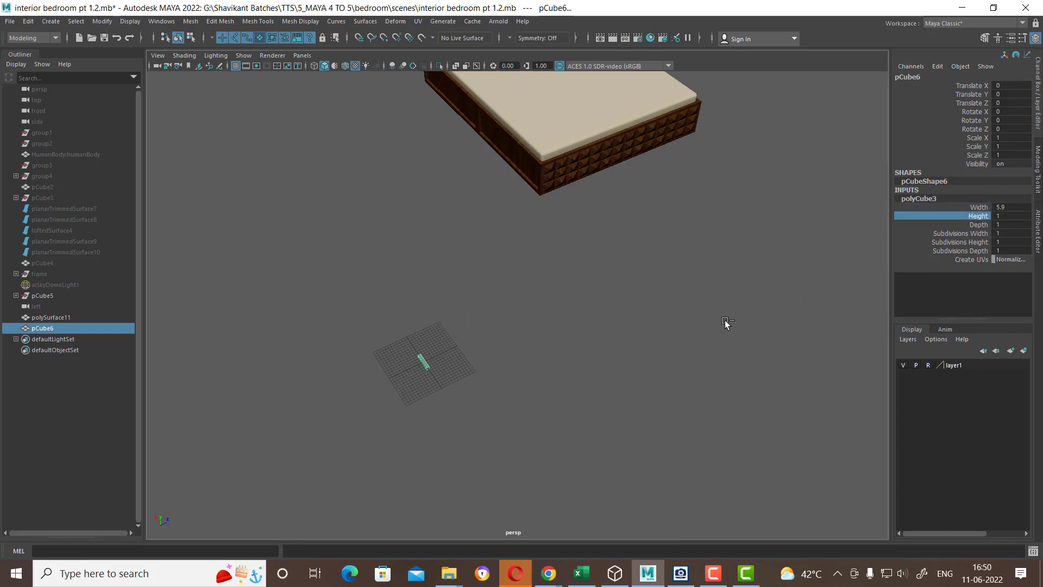
{"action": "middle_click_drag", "start_coordinate": [766, 302], "coordinate": [957, 243]}
{"action": "left_click", "coordinate": [978, 224]}
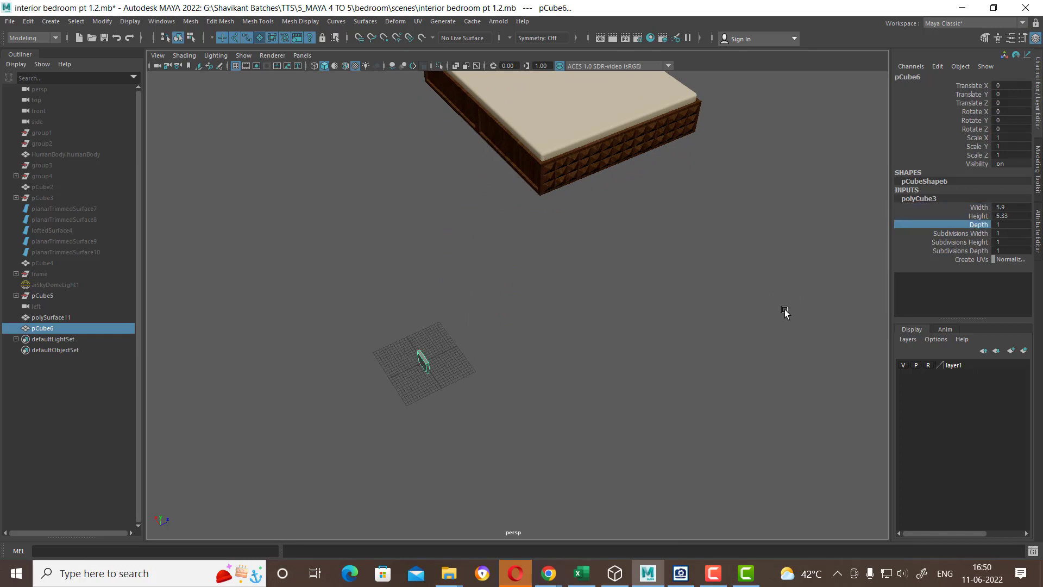
{"action": "middle_click_drag", "start_coordinate": [674, 340], "coordinate": [869, 288]}
{"action": "mouse_move", "coordinate": [612, 365]}
{"action": "left_mouse_down", "text": "alt"}
{"action": "mouse_move", "coordinate": [572, 384]}
{"action": "mouse_move", "coordinate": [599, 425]}
{"action": "left_mouse_up", "text": "alt"}
{"action": "mouse_move", "coordinate": [659, 370]}
{"action": "middle_mouse_down"}
{"action": "mouse_move", "coordinate": [857, 298]}
{"action": "mouse_move", "coordinate": [737, 334]}
{"action": "middle_mouse_up"}
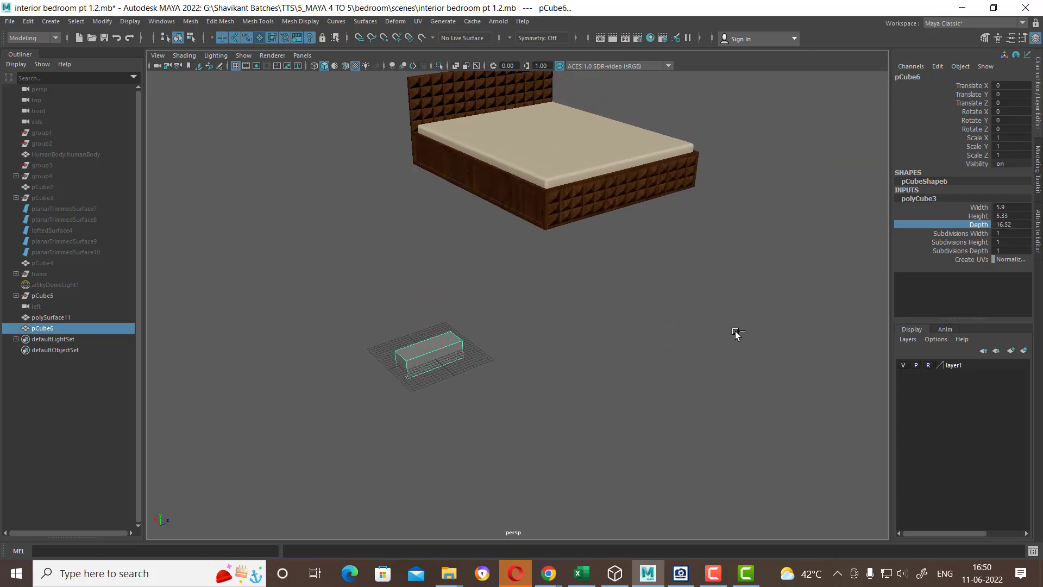
{"action": "mouse_move", "coordinate": [570, 373]}
{"action": "left_mouse_down", "text": "alt"}
{"action": "mouse_move", "coordinate": [540, 375]}
{"action": "mouse_move", "coordinate": [565, 384]}
{"action": "left_mouse_up", "text": "alt"}
{"action": "right_click_drag", "start_coordinate": [565, 384], "coordinate": [645, 403], "text": "alt"}
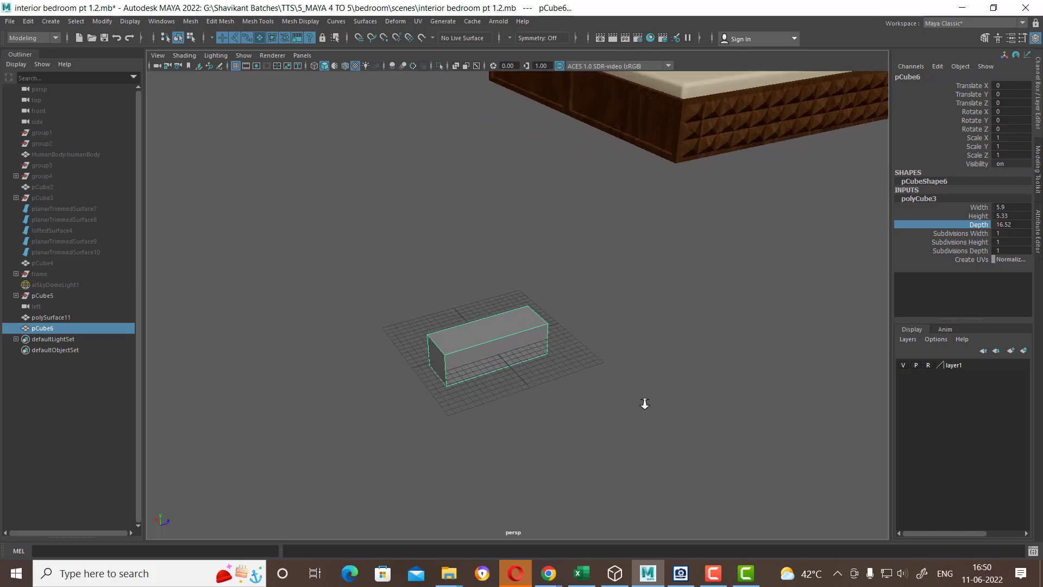
{"action": "mouse_move", "coordinate": [746, 573]}
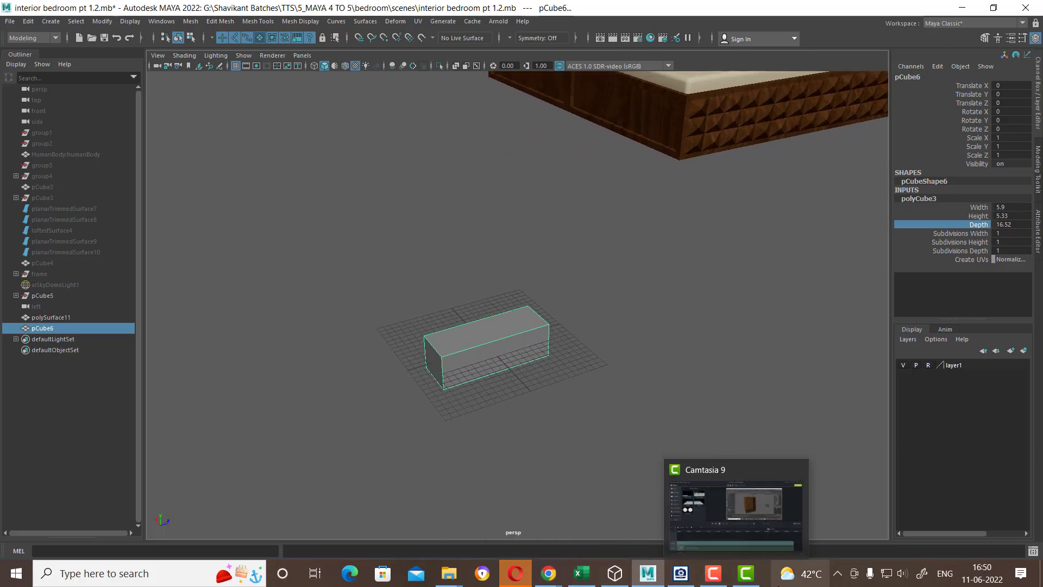
Switch from Maya to the Chrome browser window
{"action": "left_click", "coordinate": [745, 574]}
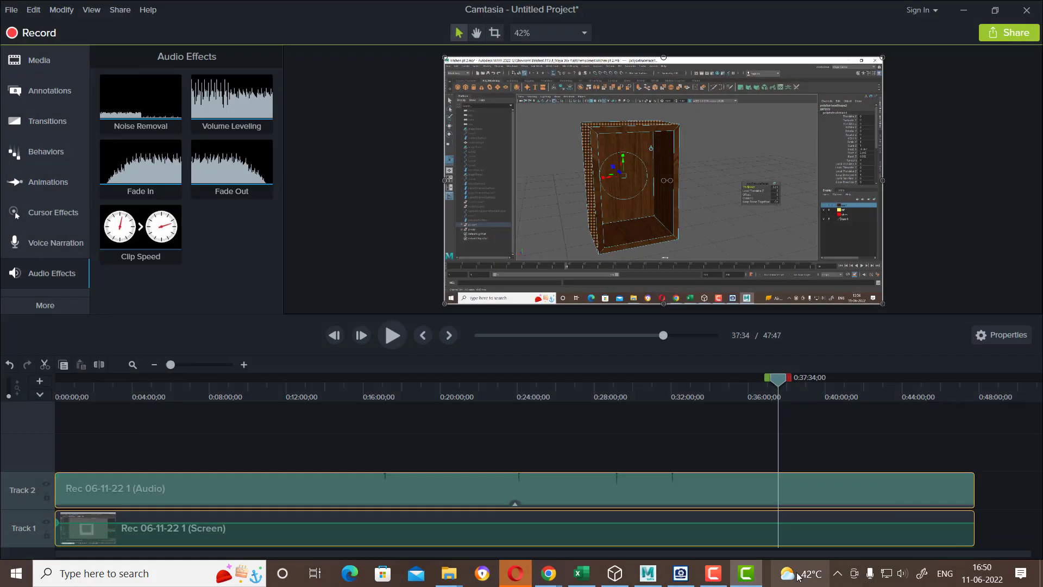
{"action": "left_click", "coordinate": [745, 573]}
{"action": "left_click", "coordinate": [714, 574]}
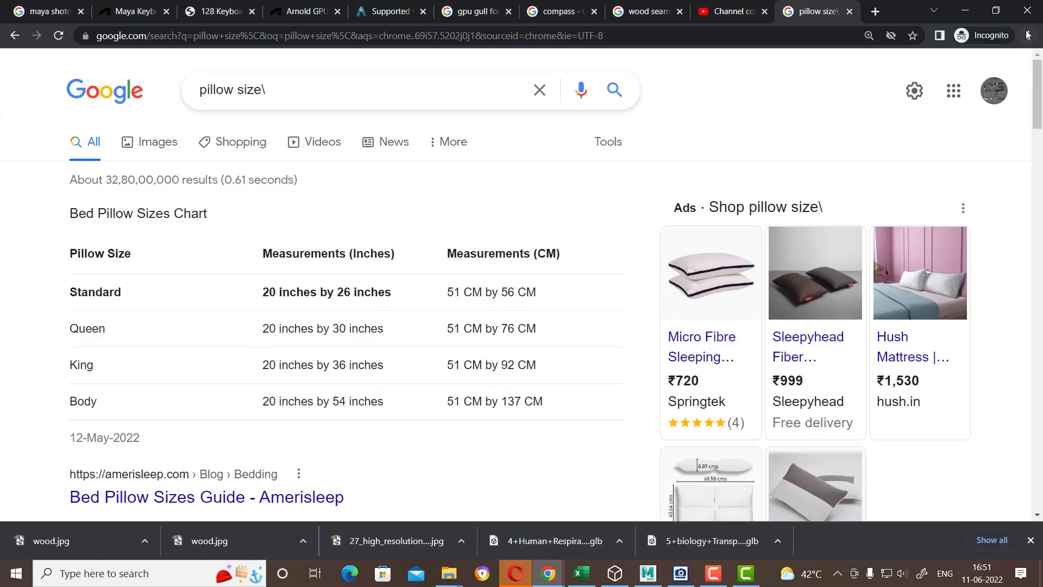
Scroll the pillow size results down and preview the Bed Pillow Sizes Chart image
{"action": "scroll", "coordinate": [830, 360], "scroll_direction": "down", "scroll_amount": 3}
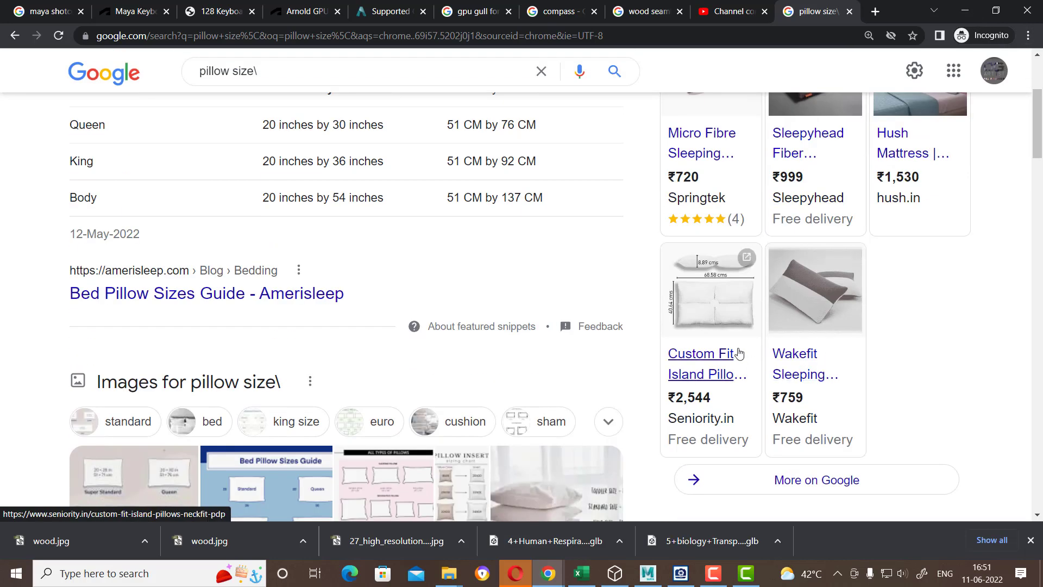
{"action": "mouse_move", "coordinate": [717, 295]}
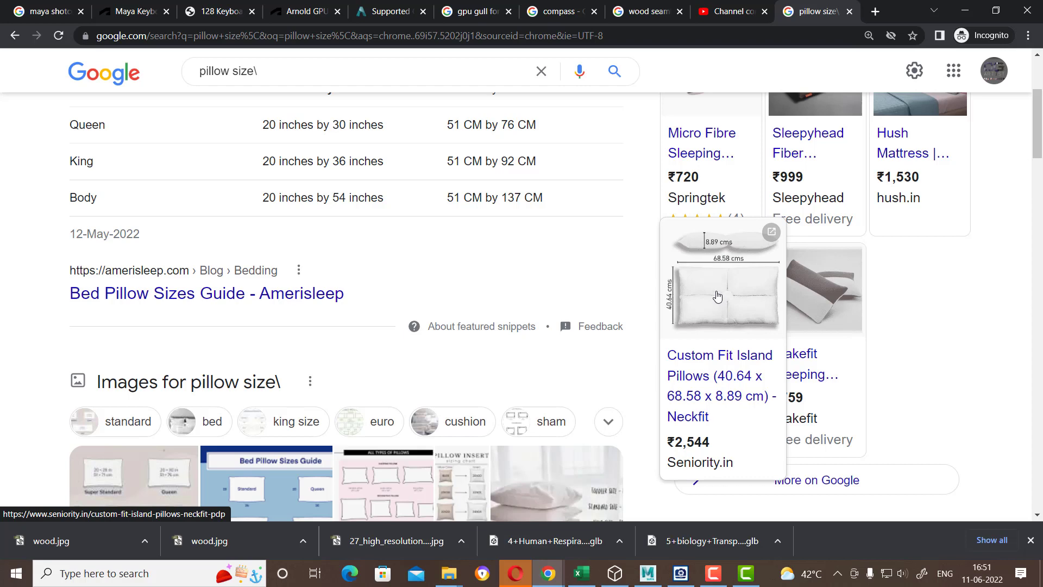
{"action": "scroll", "coordinate": [332, 307], "scroll_direction": "down", "scroll_amount": 3}
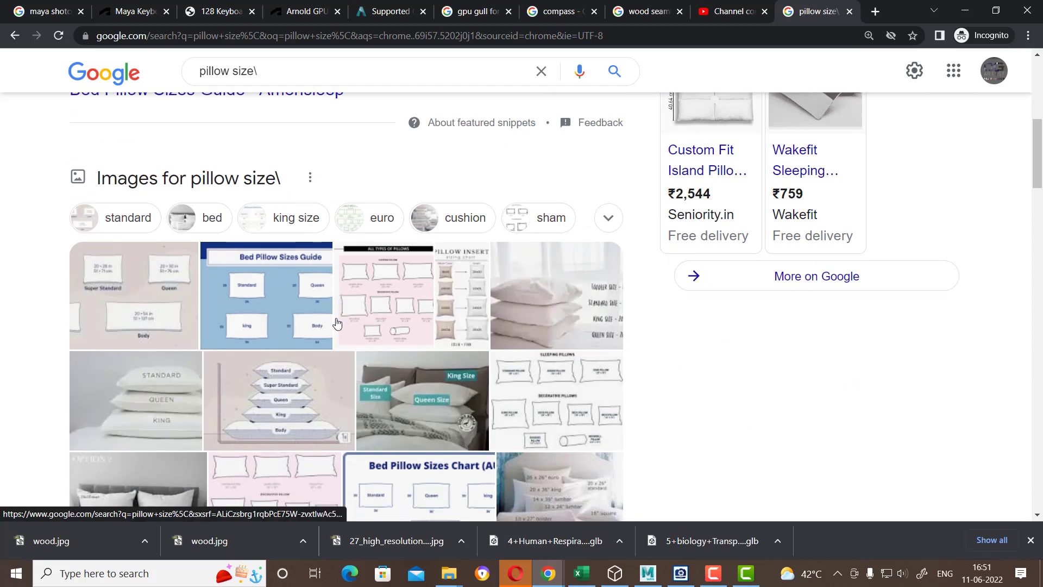
{"action": "scroll", "coordinate": [337, 324], "scroll_direction": "down", "scroll_amount": 2}
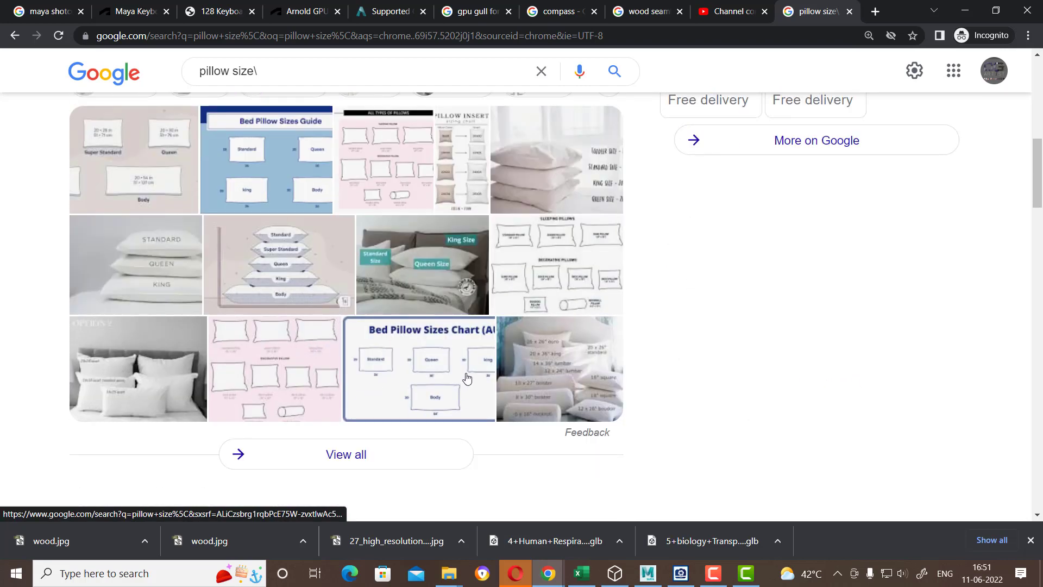
{"action": "left_click", "coordinate": [444, 372]}
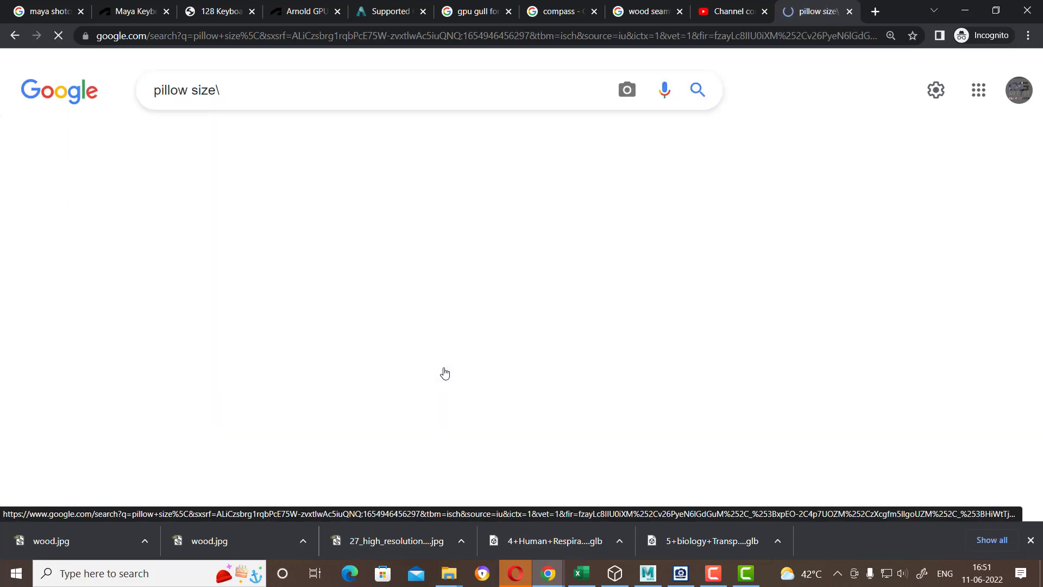
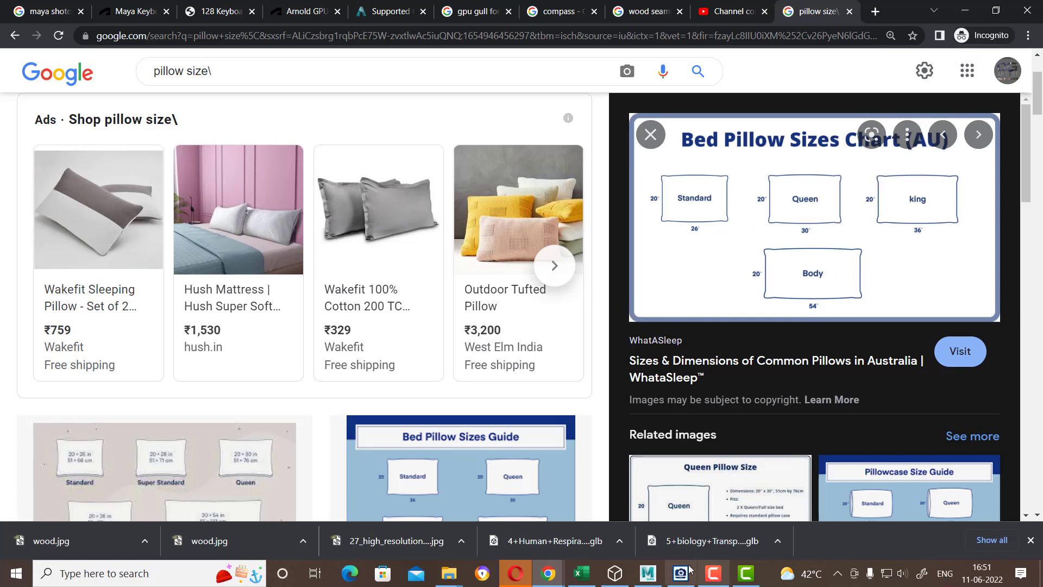
Set the new cube's Width to 20 and Depth to 30 under polyCube3
{"action": "left_click", "coordinate": [662, 580]}
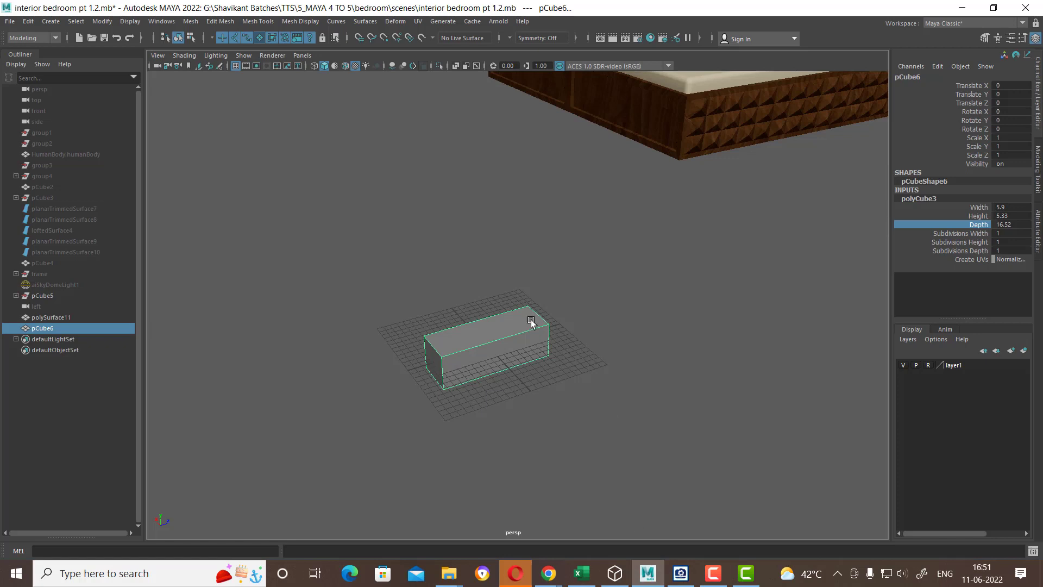
{"action": "scroll", "coordinate": [636, 366], "scroll_direction": "up", "scroll_amount": 2}
{"action": "scroll", "coordinate": [654, 373], "scroll_direction": "up", "scroll_amount": 2}
{"action": "scroll", "coordinate": [654, 372], "scroll_direction": "down", "scroll_amount": 1}
{"action": "left_click", "coordinate": [1012, 207]}
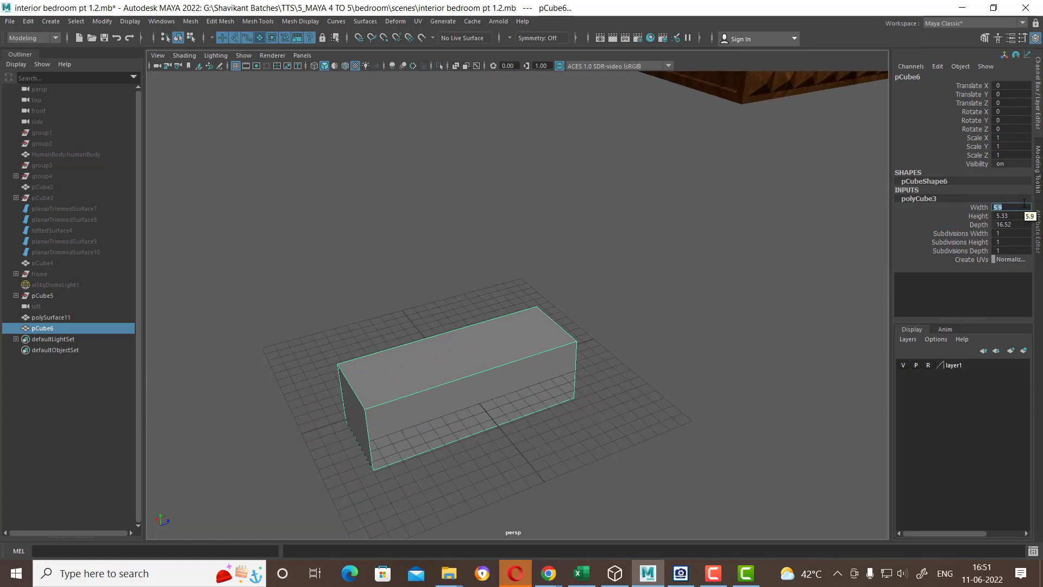
{"action": "type", "text": "20"}
{"action": "key", "text": "Return"}
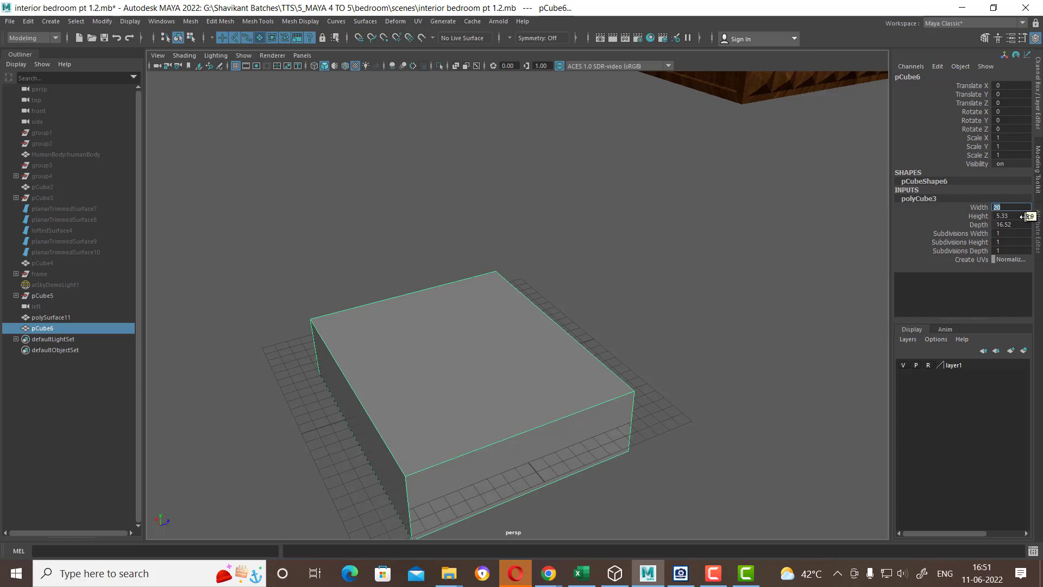
{"action": "left_click", "coordinate": [1012, 225]}
{"action": "type", "text": "30"}
{"action": "key", "text": "Return"}
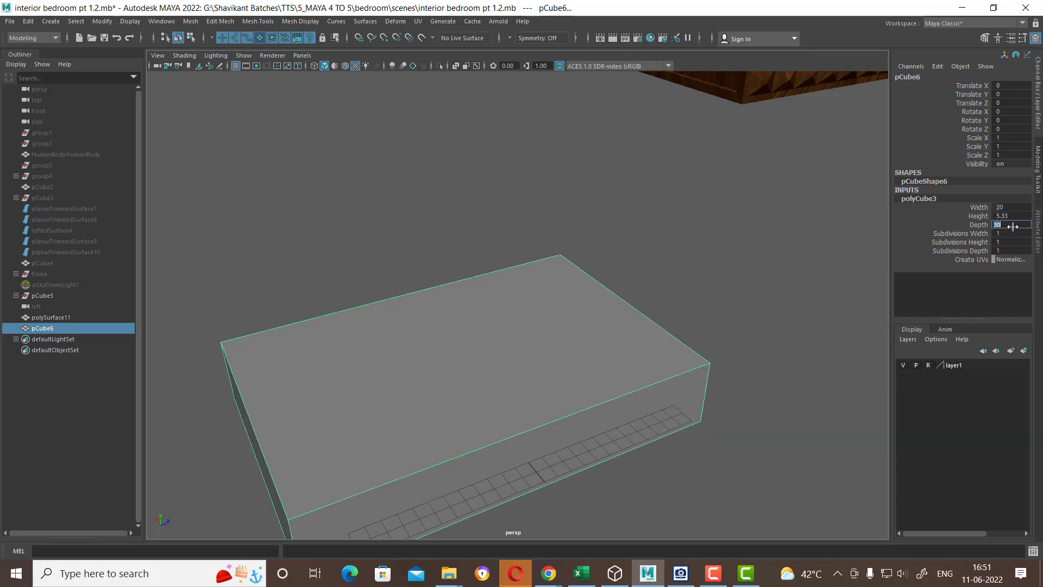
Slide the cube's Height down to 0.39 to make a thin slab beside the bed
{"action": "right_click_drag", "start_coordinate": [676, 437], "coordinate": [305, 226], "text": "alt"}
{"action": "mouse_move", "coordinate": [305, 226]}
{"action": "left_mouse_down", "text": "alt"}
{"action": "mouse_move", "coordinate": [506, 314]}
{"action": "mouse_move", "coordinate": [592, 324]}
{"action": "mouse_move", "coordinate": [692, 301]}
{"action": "mouse_move", "coordinate": [638, 280]}
{"action": "mouse_move", "coordinate": [670, 321]}
{"action": "left_mouse_up", "text": "alt"}
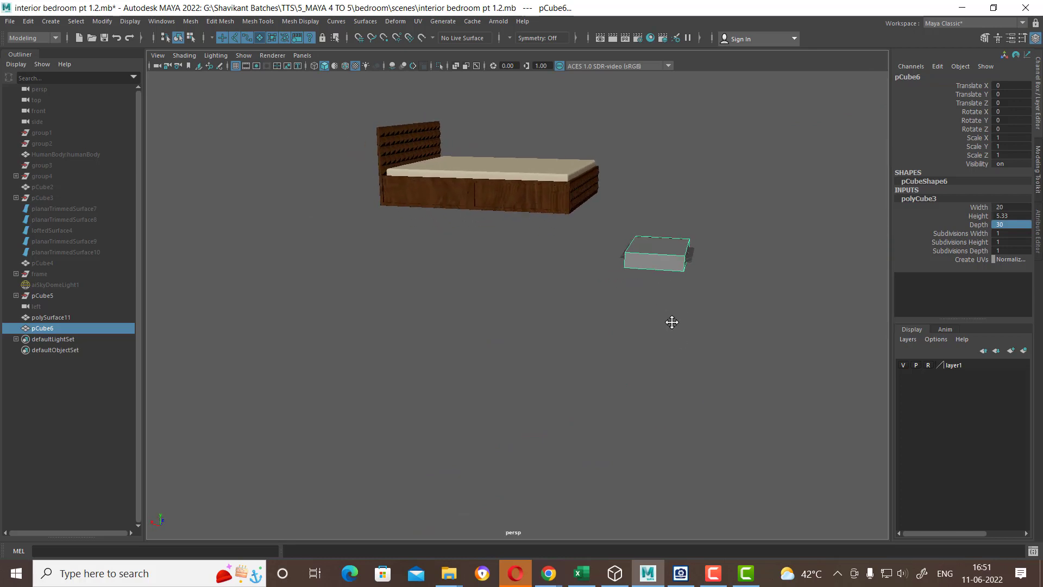
{"action": "scroll", "coordinate": [671, 321], "scroll_direction": "up", "scroll_amount": 2}
{"action": "left_click", "coordinate": [981, 217]}
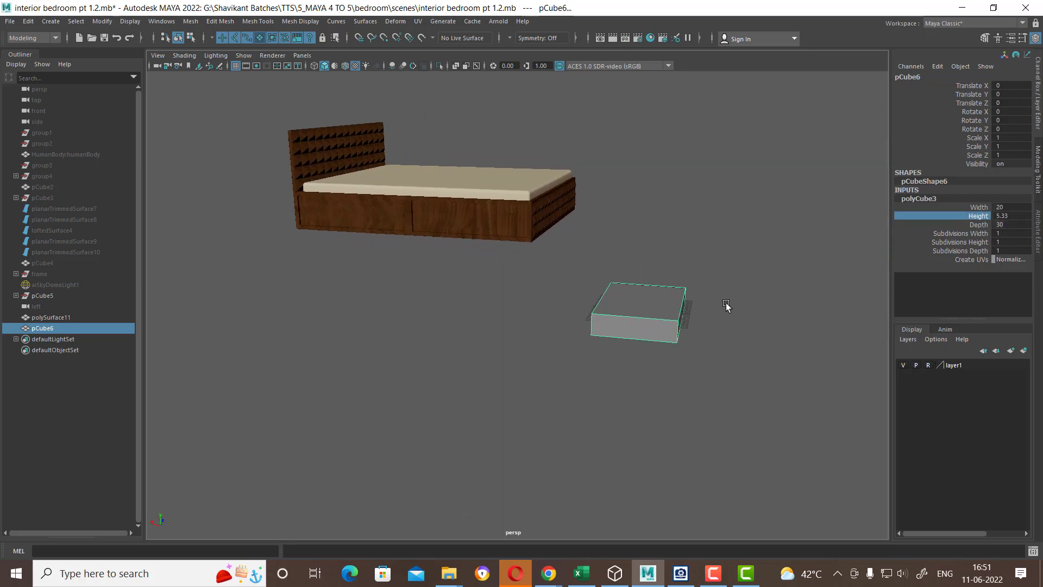
{"action": "mouse_move", "coordinate": [726, 306]}
{"action": "right_mouse_down", "text": "alt"}
{"action": "mouse_move", "coordinate": [699, 321]}
{"action": "mouse_move", "coordinate": [763, 326]}
{"action": "right_mouse_up", "text": "alt"}
{"action": "mouse_move", "coordinate": [760, 304]}
{"action": "middle_mouse_down"}
{"action": "mouse_move", "coordinate": [522, 381]}
{"action": "mouse_move", "coordinate": [496, 403]}
{"action": "middle_mouse_up"}
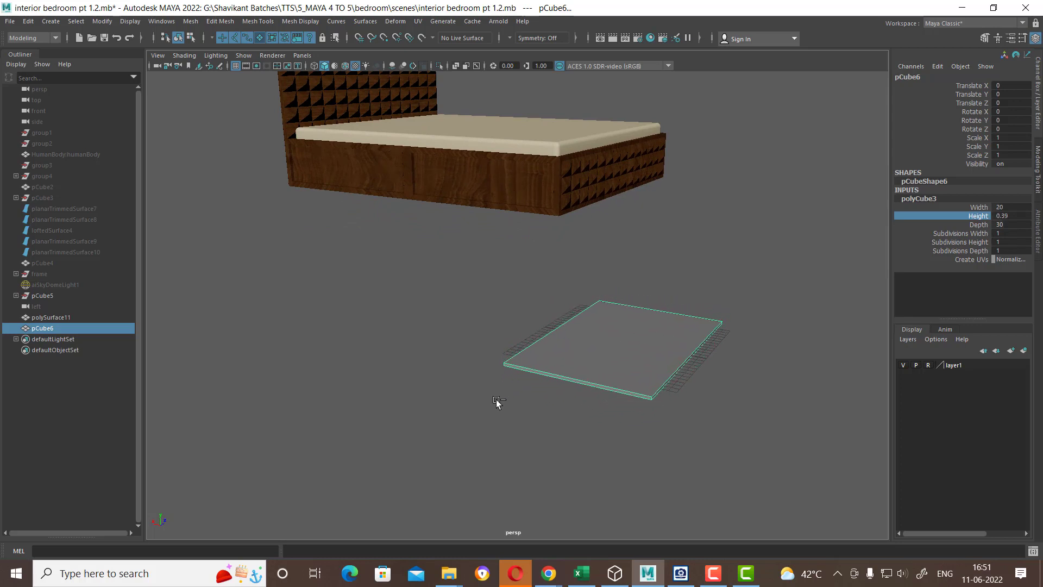
Refine the Google Images query to 'pillow texture' and run the search
{"action": "left_click", "coordinate": [571, 539]}
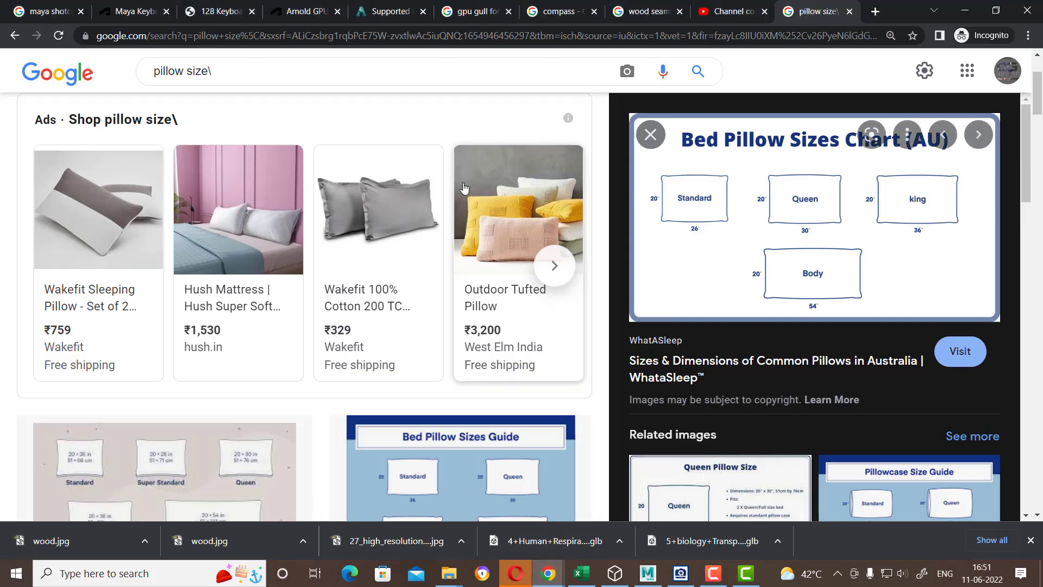
{"action": "left_click", "coordinate": [232, 70]}
{"action": "key", "text": "BackSpace"}
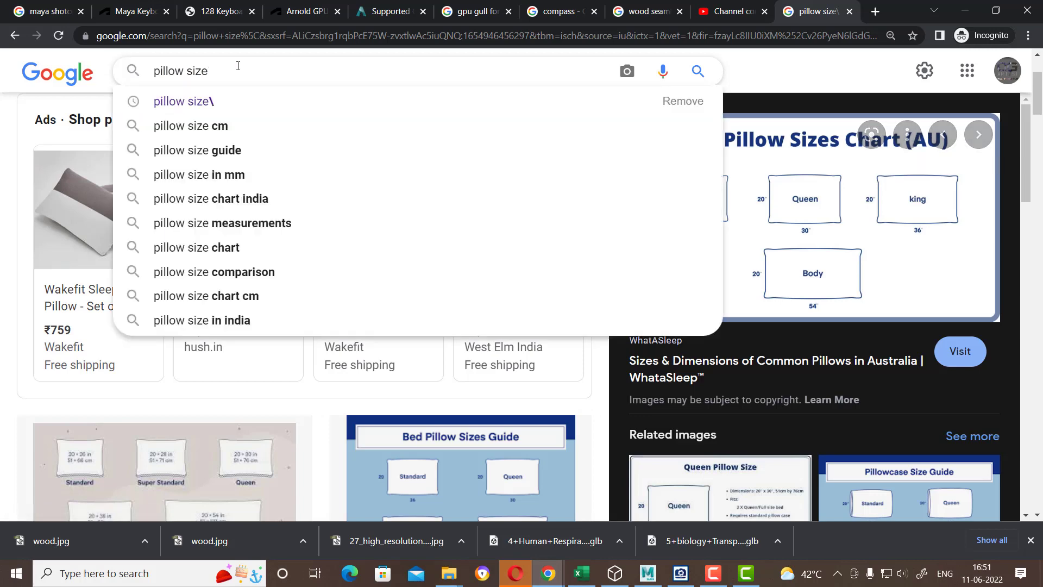
{"action": "type", "text": "texture"}
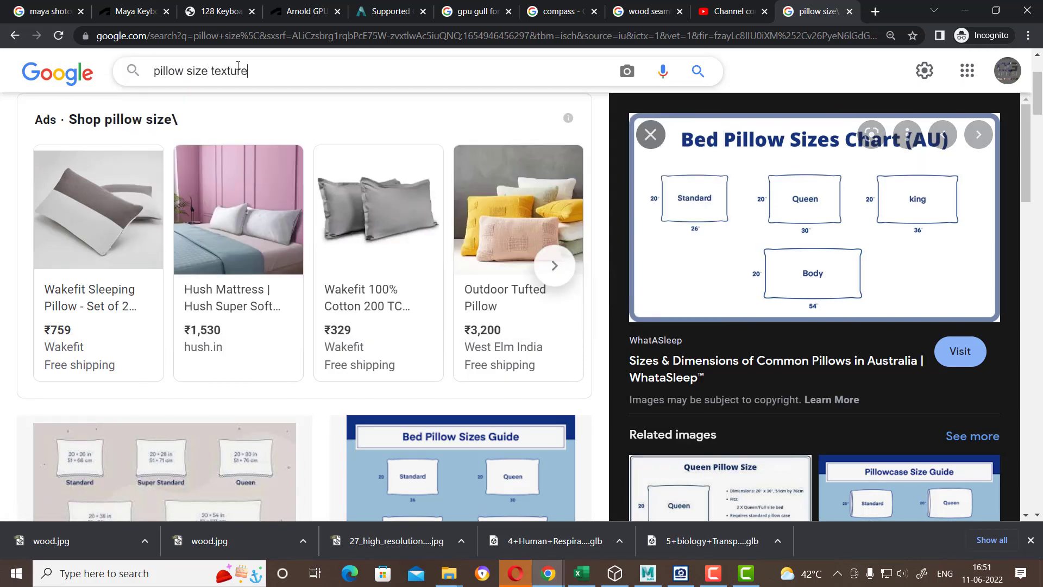
{"action": "key", "text": "Return"}
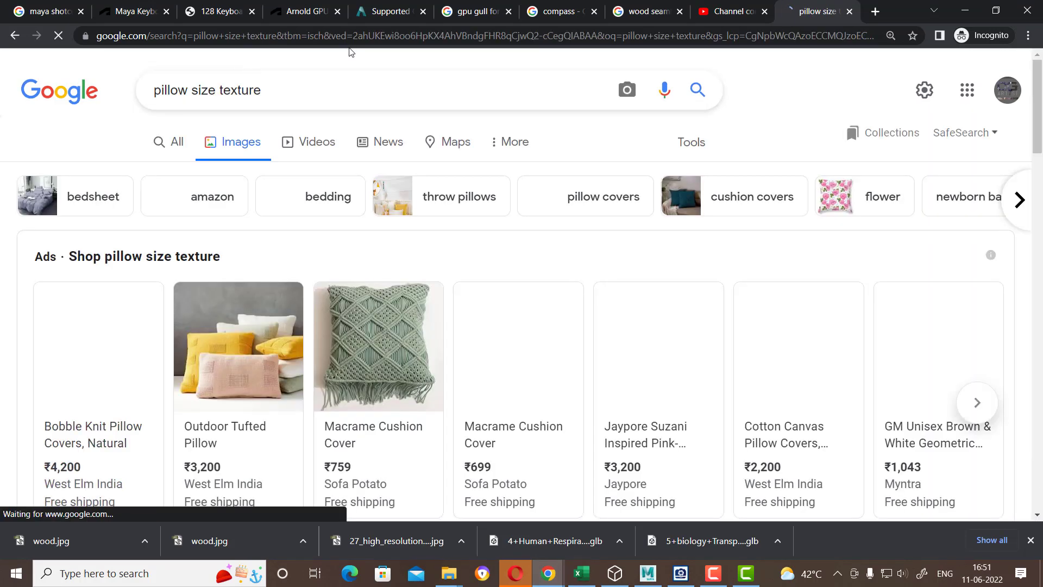
{"action": "scroll", "coordinate": [392, 276], "scroll_direction": "down", "scroll_amount": 5}
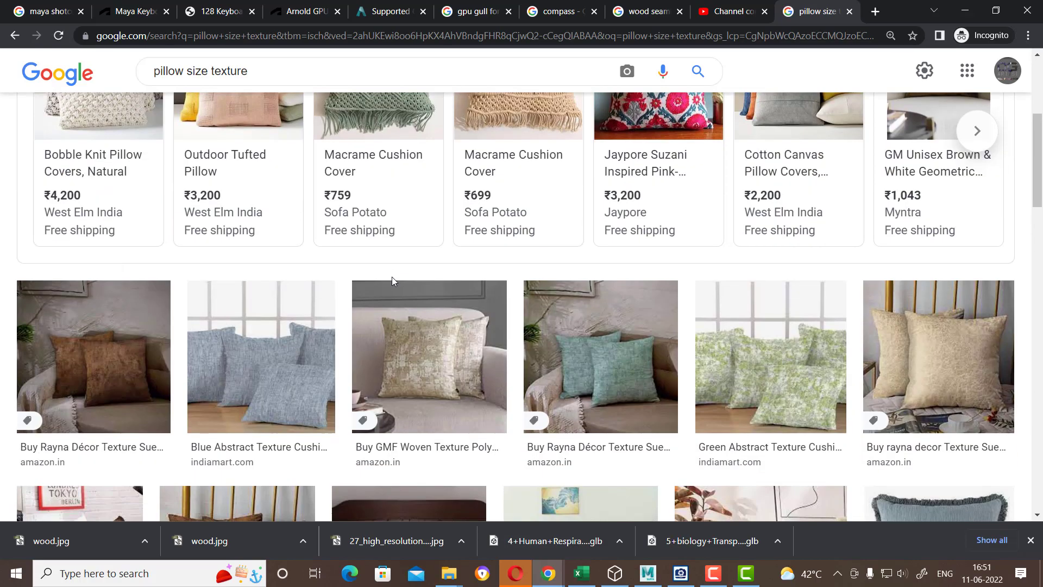
{"action": "scroll", "coordinate": [392, 276], "scroll_direction": "down", "scroll_amount": 5}
{"action": "scroll", "coordinate": [393, 283], "scroll_direction": "up", "scroll_amount": 7}
{"action": "scroll", "coordinate": [326, 190], "scroll_direction": "up", "scroll_amount": 3}
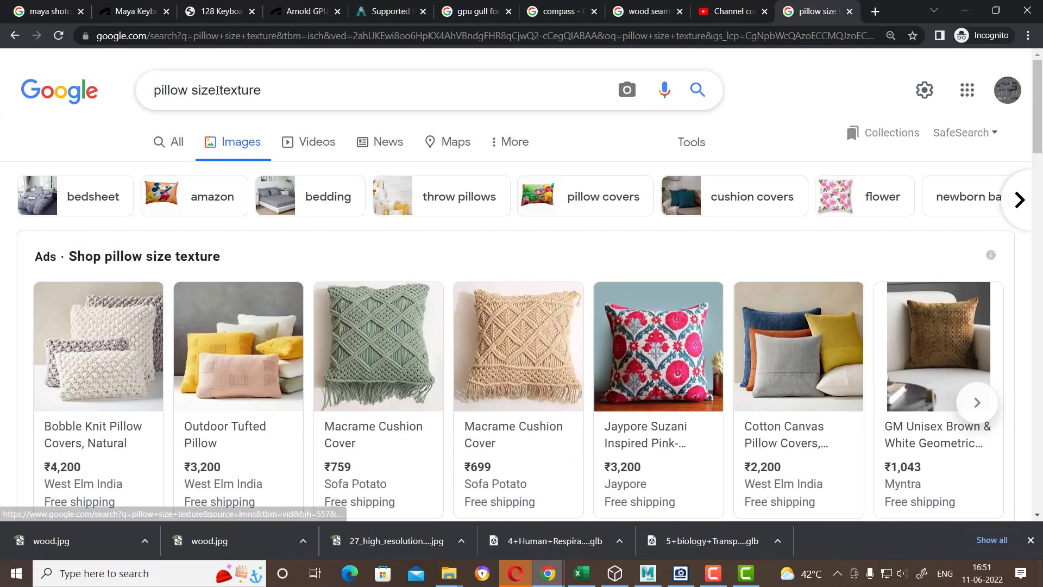
{"action": "left_click", "coordinate": [227, 91]}
{"action": "key", "text": "BackSpace"}
{"action": "key", "text": "BackSpace"}
{"action": "key", "text": "BackSpace"}
{"action": "key", "text": "BackSpace"}
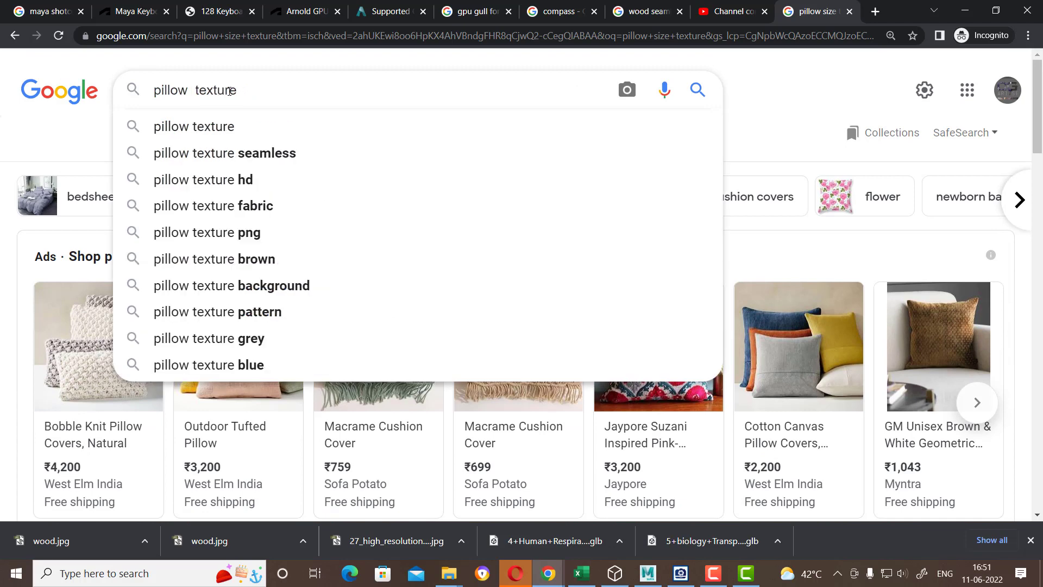
{"action": "key", "text": "BackSpace"}
{"action": "left_click", "coordinate": [218, 126]}
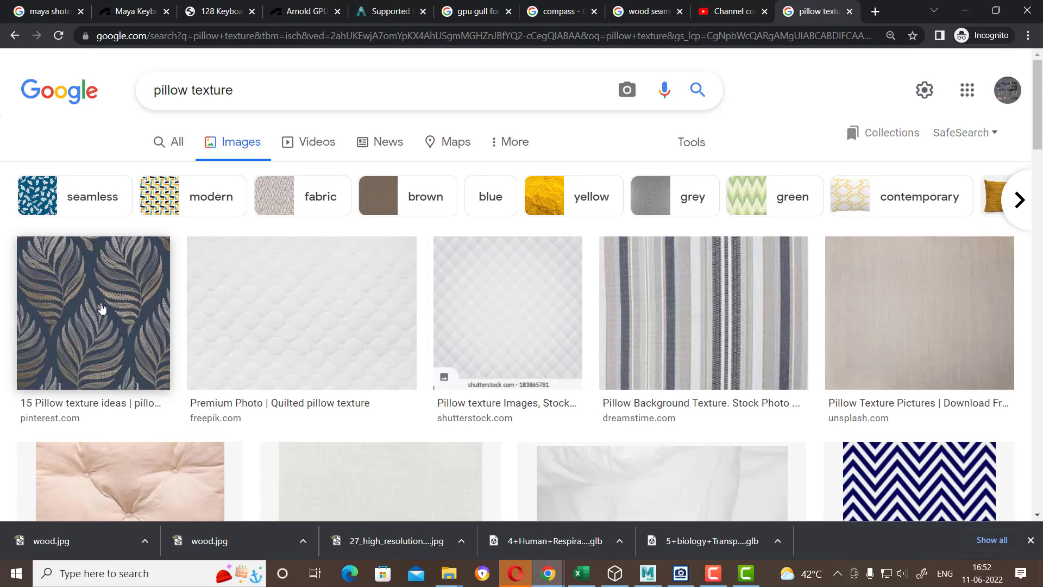
Save the leafy patterned pillow texture image into sourceimages
{"action": "left_click", "coordinate": [101, 309]}
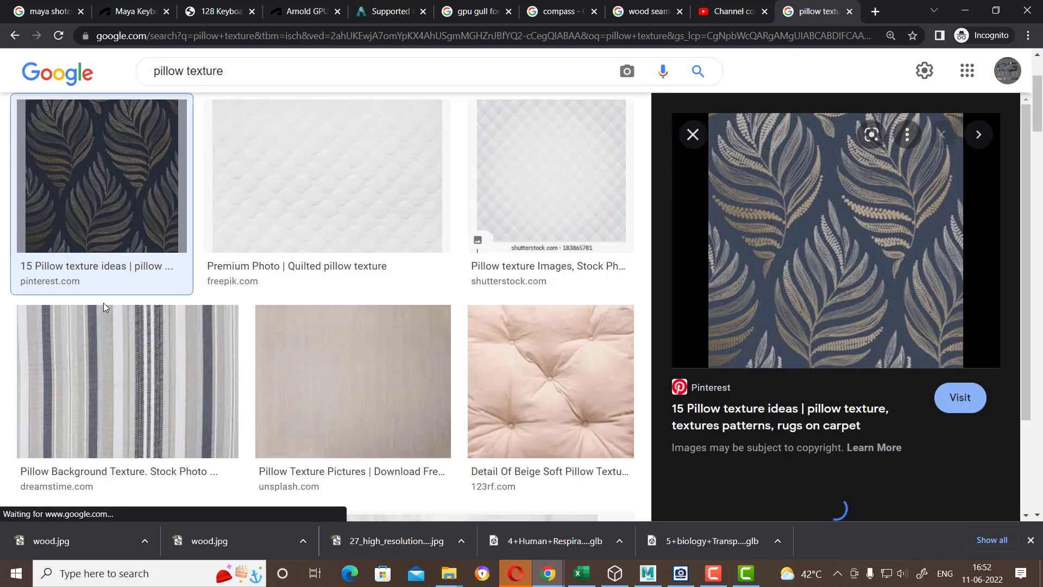
{"action": "right_click", "coordinate": [846, 218]}
{"action": "left_click", "coordinate": [927, 359]}
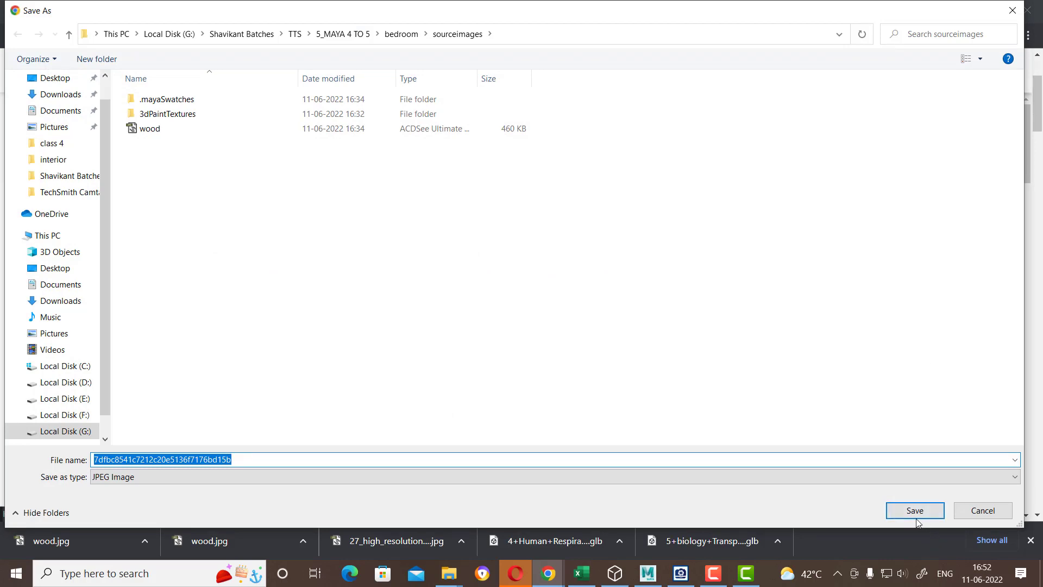
{"action": "left_click", "coordinate": [915, 511]}
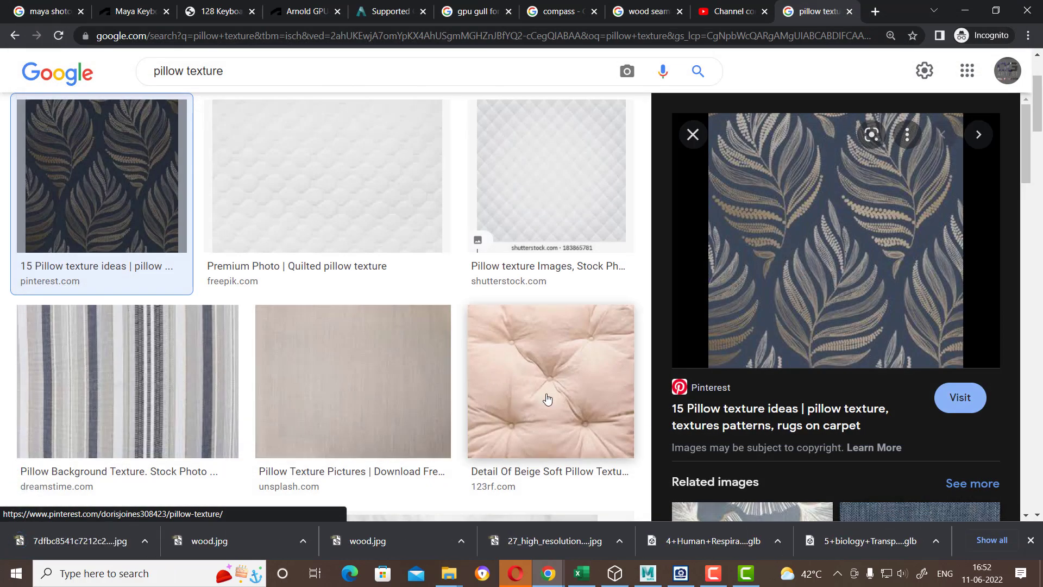
Save the beige tufted pillow texture image into sourceimages
{"action": "left_click", "coordinate": [546, 401]}
{"action": "right_click", "coordinate": [831, 226]}
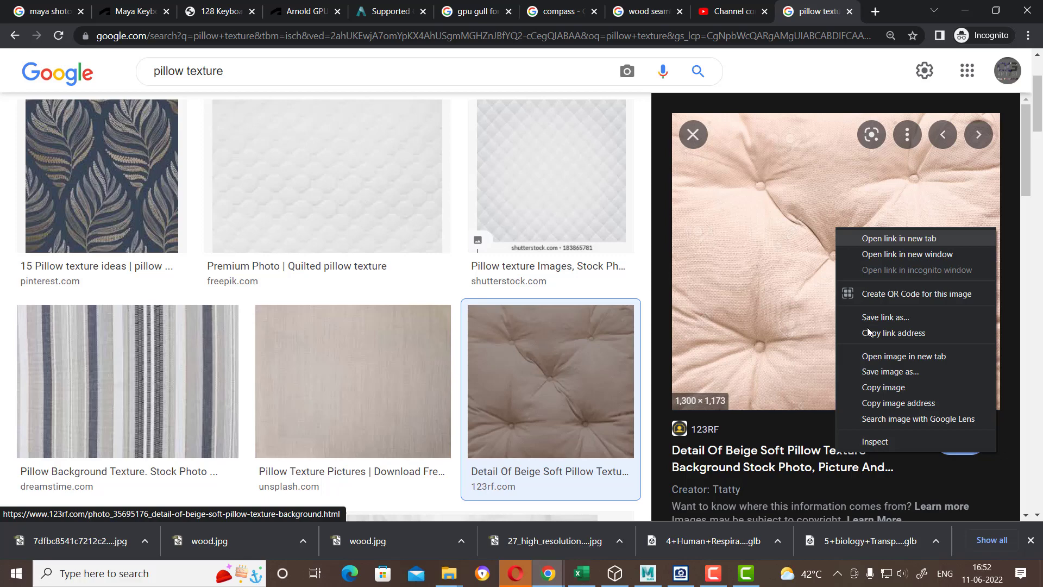
{"action": "left_click", "coordinate": [902, 370]}
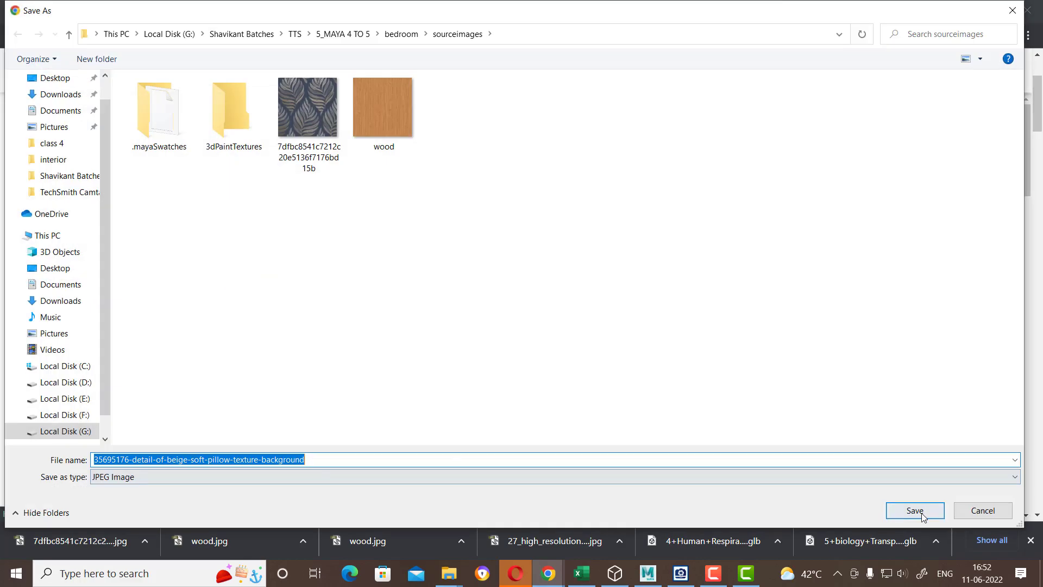
{"action": "left_click", "coordinate": [918, 510]}
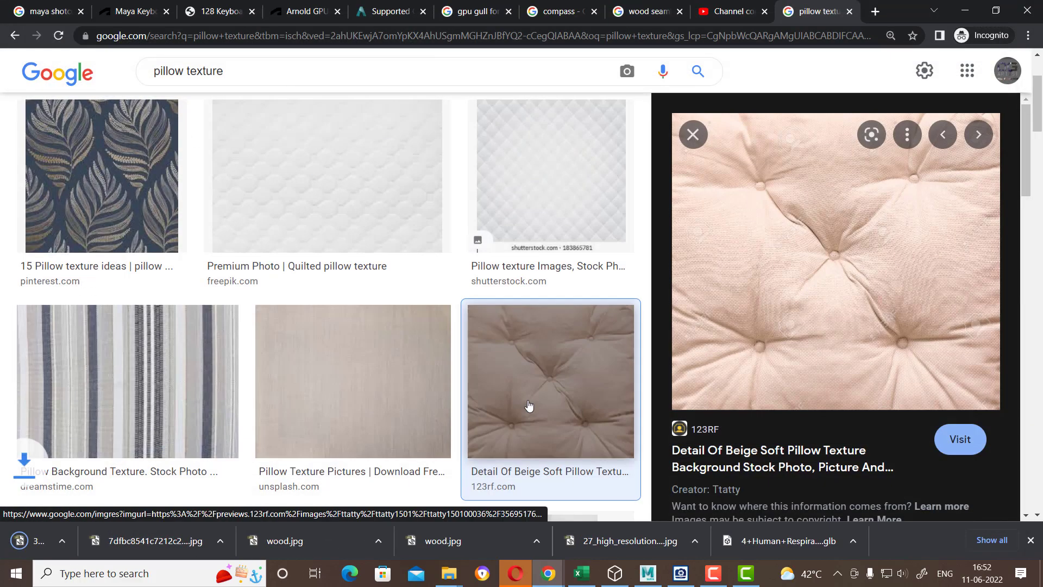
Save the striped knit pillow texture into sourceimages and return to Maya
{"action": "left_click", "coordinate": [164, 401]}
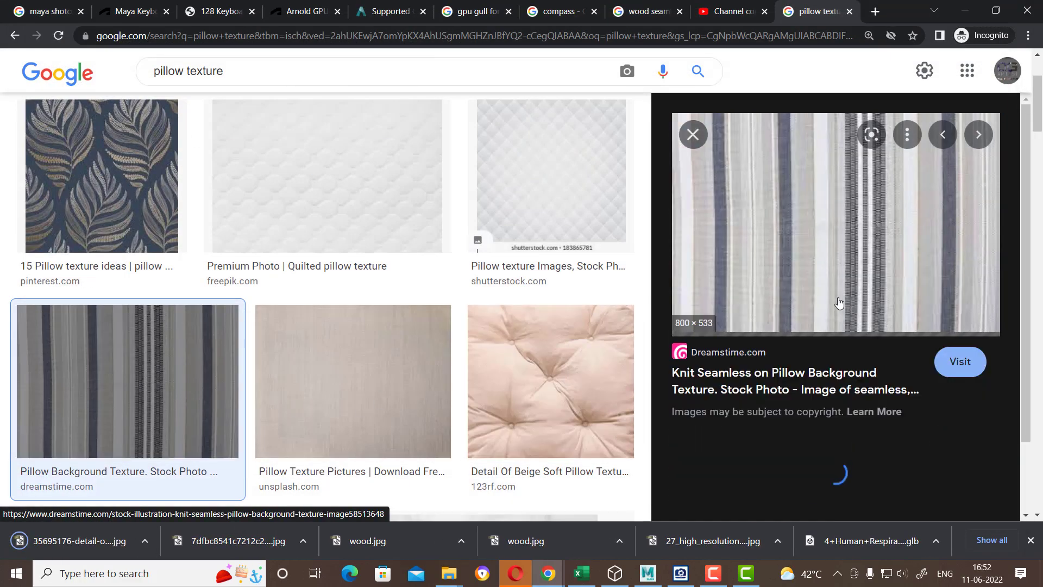
{"action": "scroll", "coordinate": [459, 344], "scroll_direction": "down", "scroll_amount": 7}
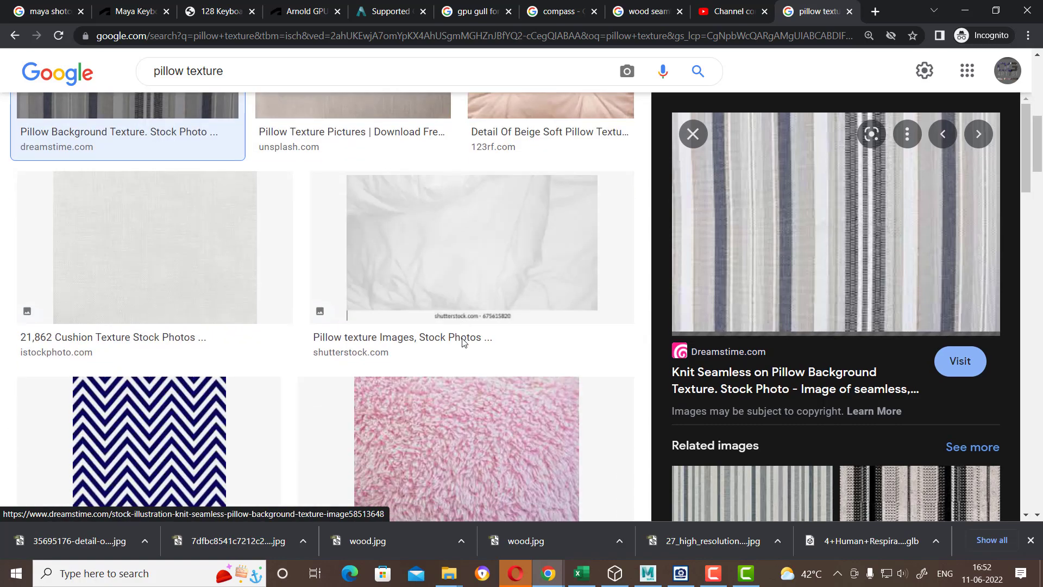
{"action": "scroll", "coordinate": [456, 346], "scroll_direction": "down", "scroll_amount": 4}
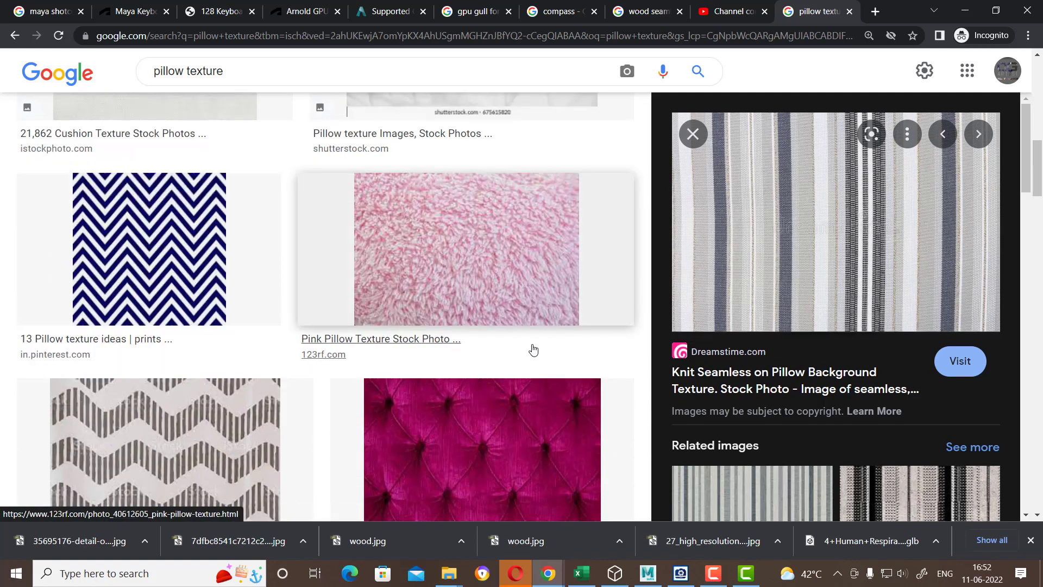
{"action": "scroll", "coordinate": [534, 349], "scroll_direction": "down", "scroll_amount": 4}
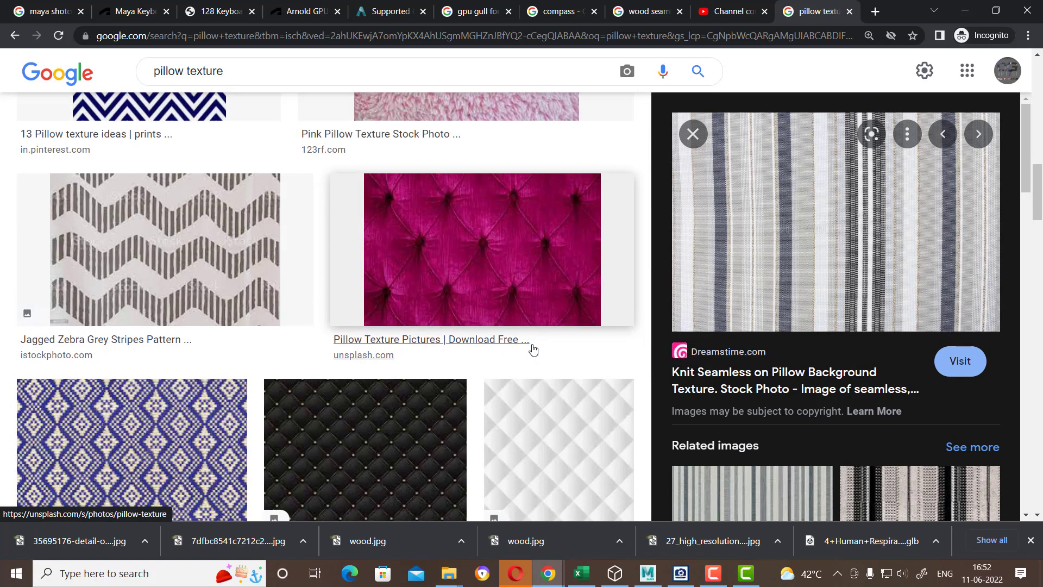
{"action": "scroll", "coordinate": [533, 349], "scroll_direction": "down", "scroll_amount": 4}
{"action": "right_click", "coordinate": [780, 239]}
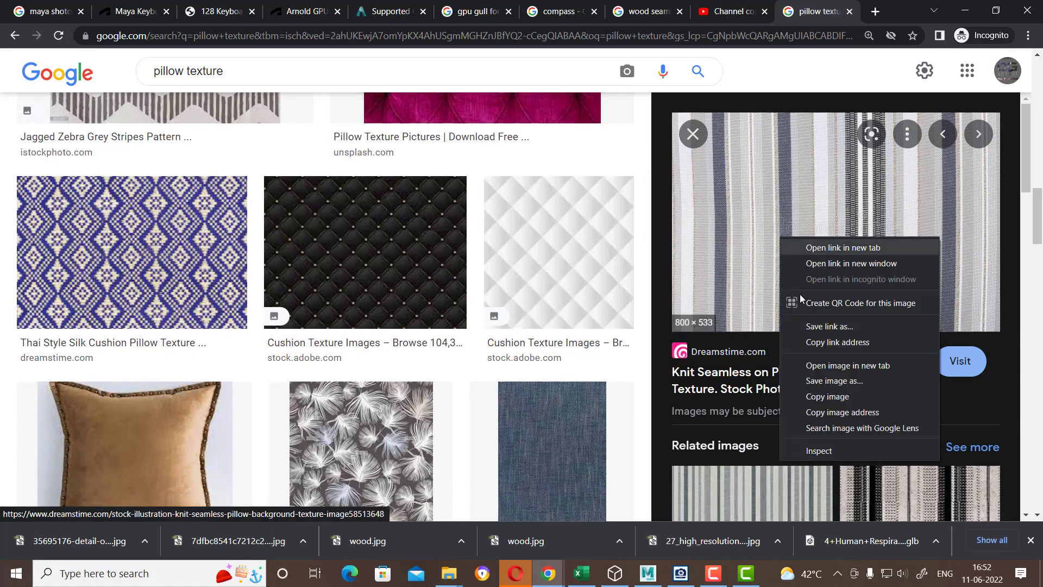
{"action": "left_click", "coordinate": [868, 381]}
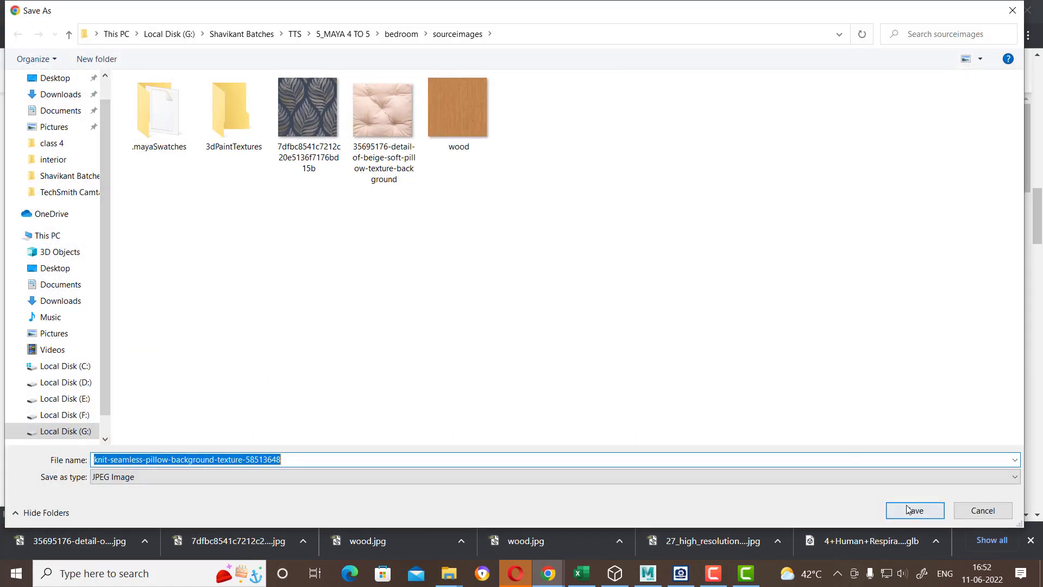
{"action": "left_click", "coordinate": [909, 509]}
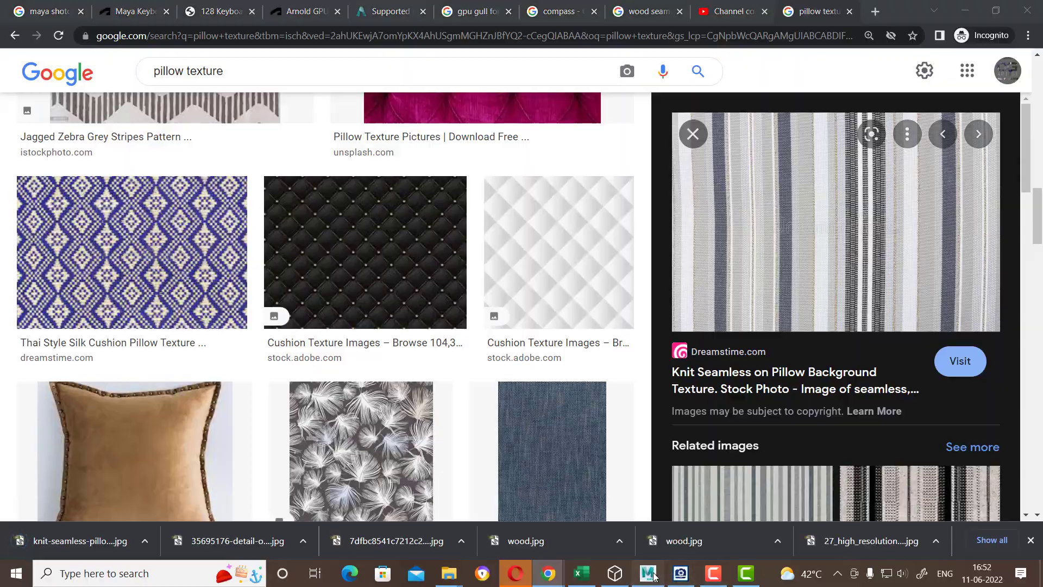
{"action": "left_click", "coordinate": [649, 574]}
Frame the slab and raise its subdivisions to 32 in width and 46 in depth
{"action": "key", "text": "f"}
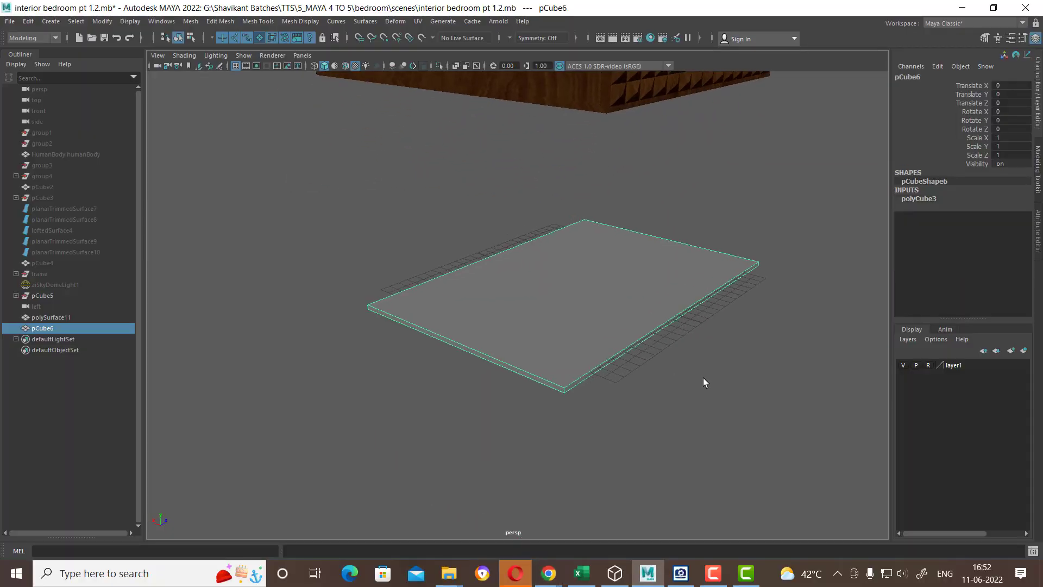
{"action": "left_click", "coordinate": [921, 200]}
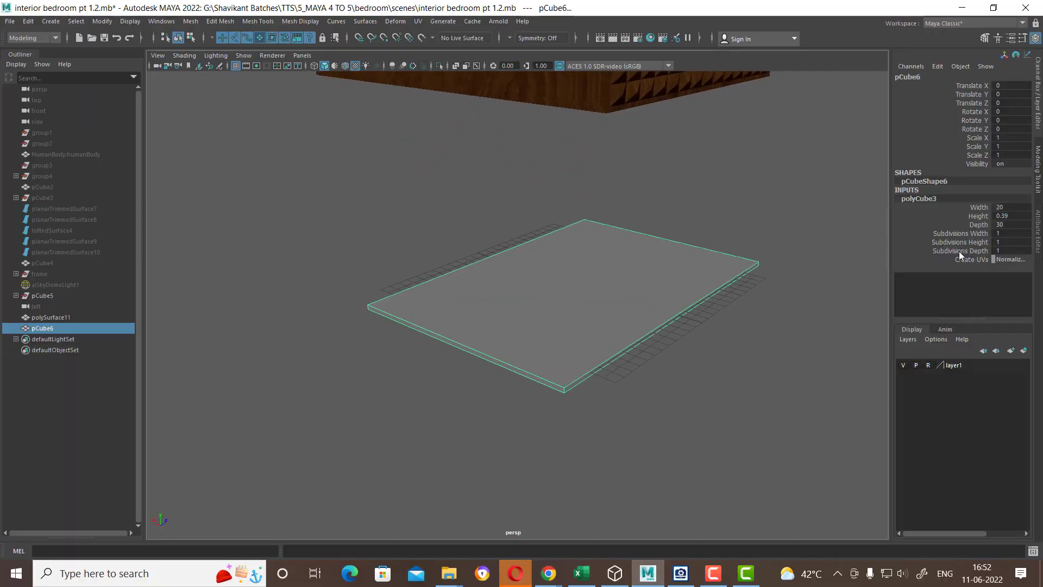
{"action": "left_click", "coordinate": [956, 233]}
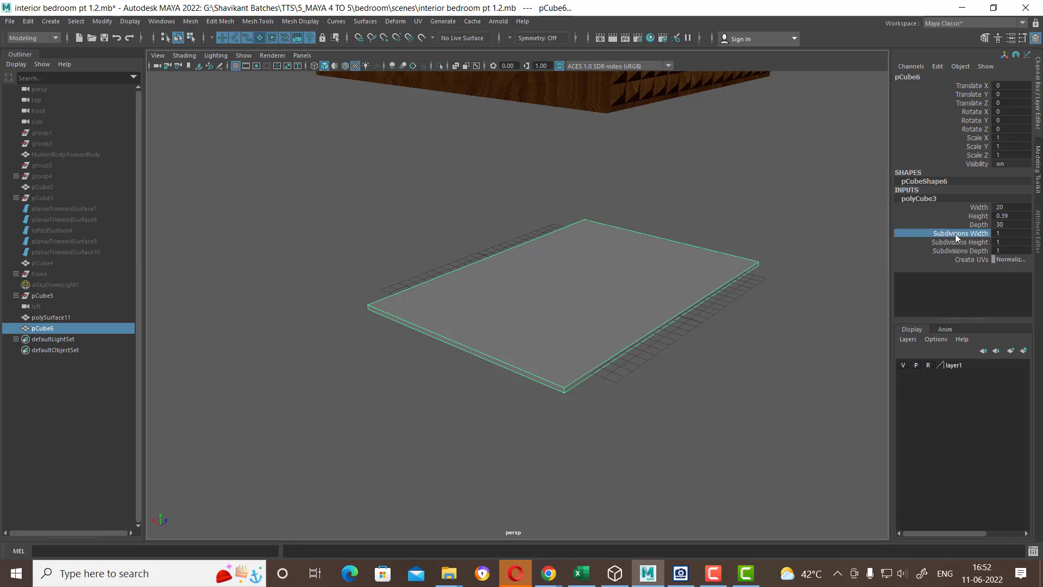
{"action": "middle_click_drag", "start_coordinate": [770, 296], "coordinate": [913, 258]}
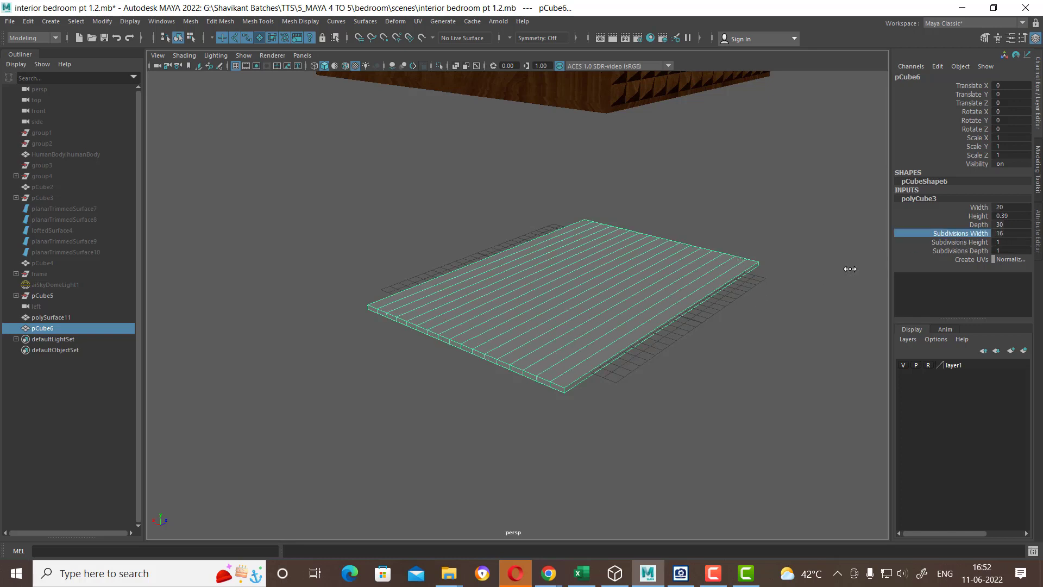
{"action": "left_click", "coordinate": [962, 251]}
{"action": "middle_click_drag", "start_coordinate": [741, 349], "coordinate": [987, 274]}
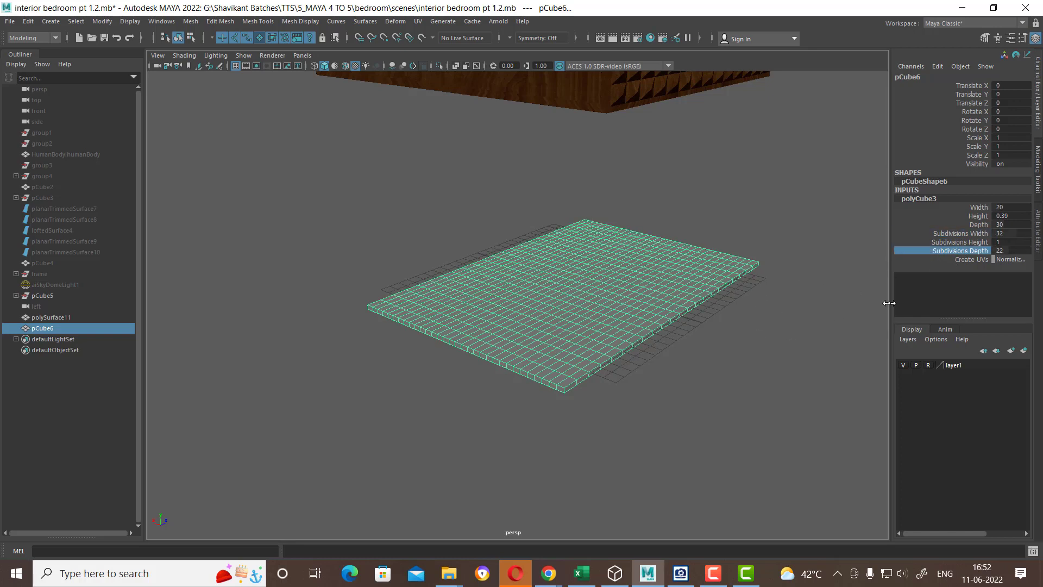
{"action": "scroll", "coordinate": [733, 368], "scroll_direction": "up", "scroll_amount": 3}
{"action": "scroll", "coordinate": [715, 338], "scroll_direction": "down", "scroll_amount": 2}
{"action": "scroll", "coordinate": [738, 354], "scroll_direction": "up", "scroll_amount": 3}
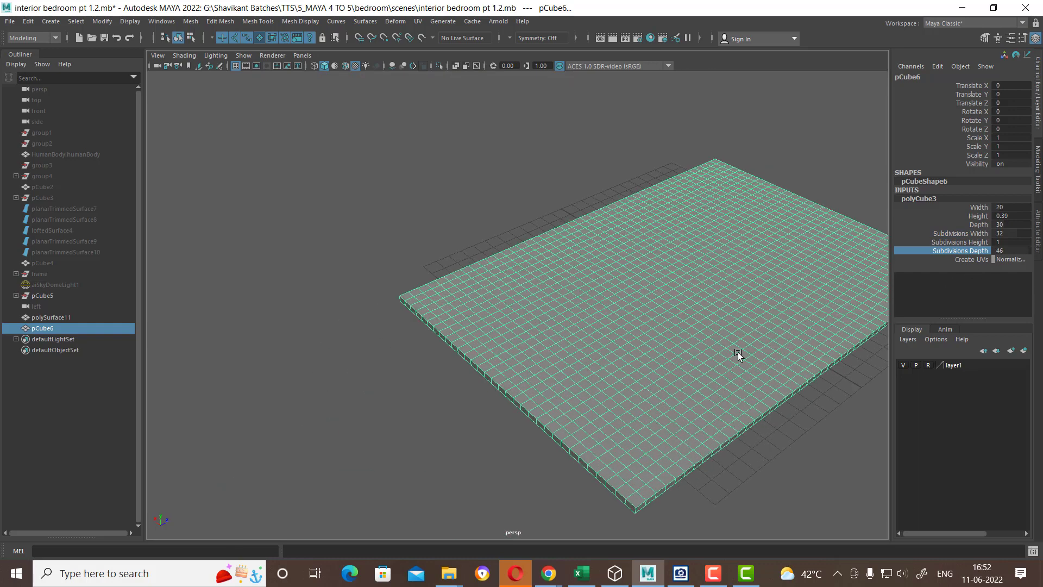
{"action": "right_click_drag", "start_coordinate": [587, 277], "coordinate": [587, 324]}
{"action": "mouse_move", "coordinate": [586, 565]}
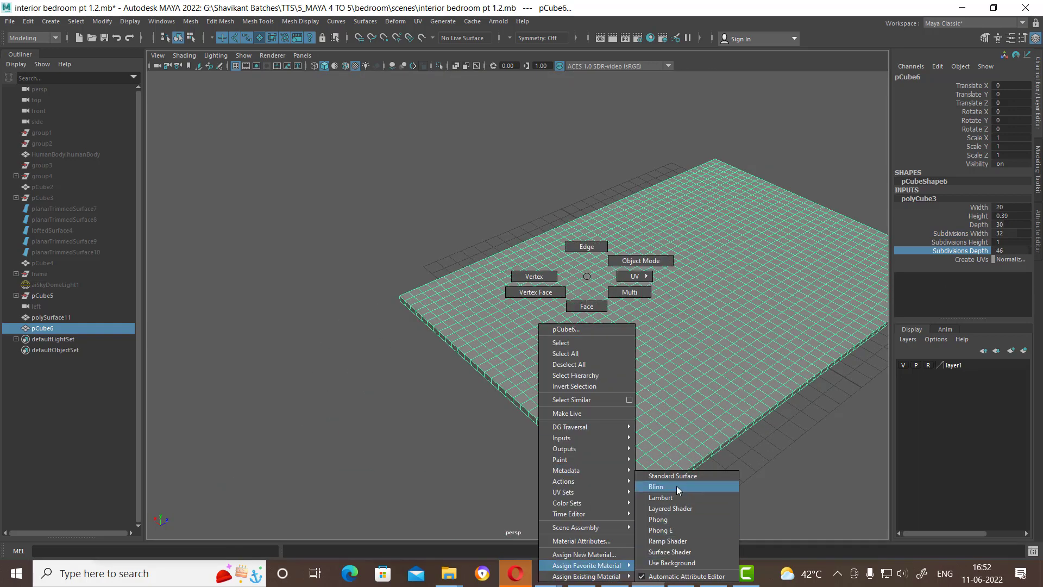
Assign the plane a new Arnold aiStandardSurface material and rename it 'pillow'
{"action": "left_click", "coordinate": [599, 555]}
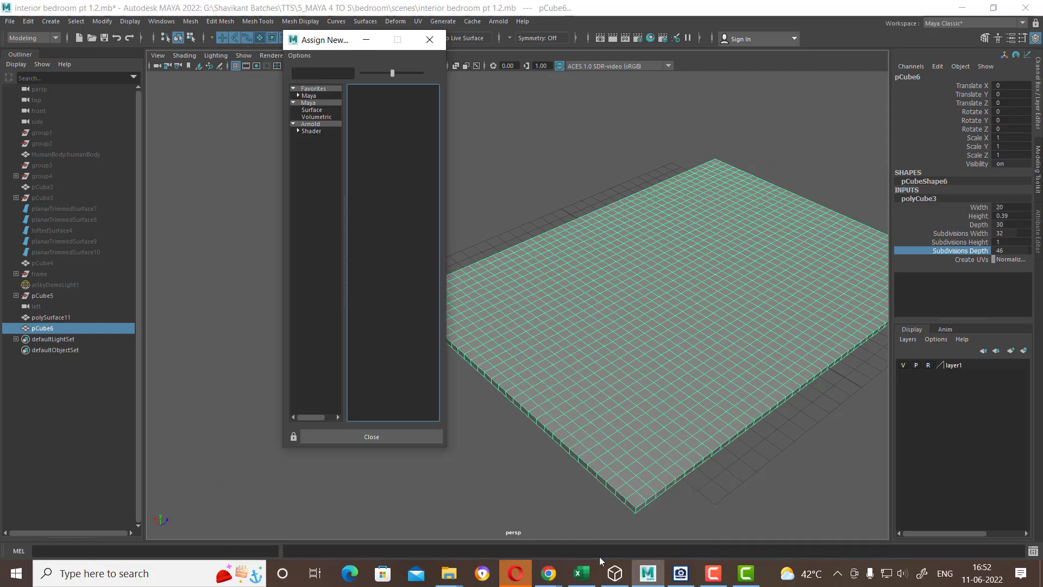
{"action": "left_click", "coordinate": [323, 124]}
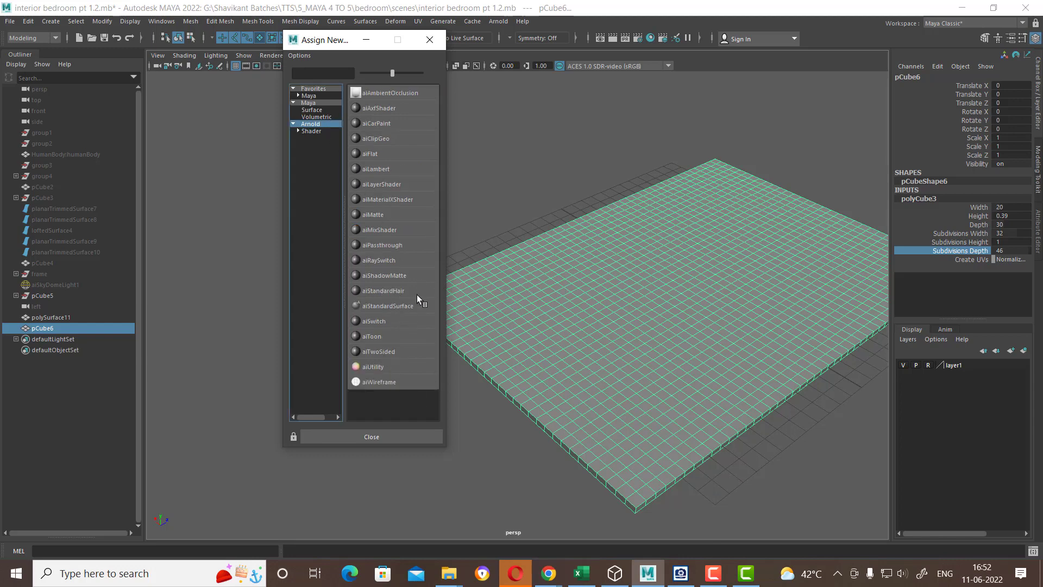
{"action": "left_click", "coordinate": [404, 304]}
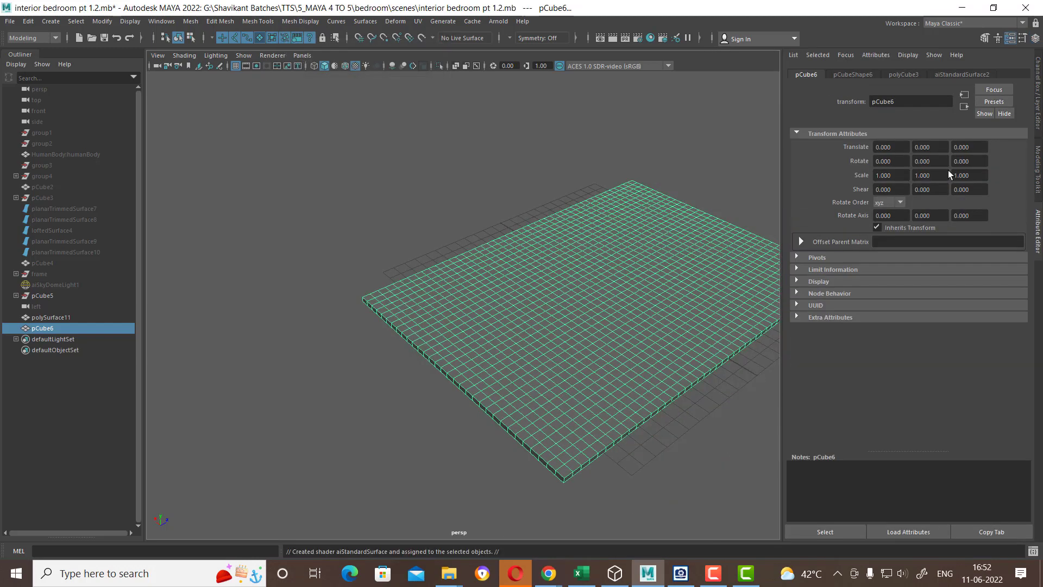
{"action": "left_click", "coordinate": [868, 76]}
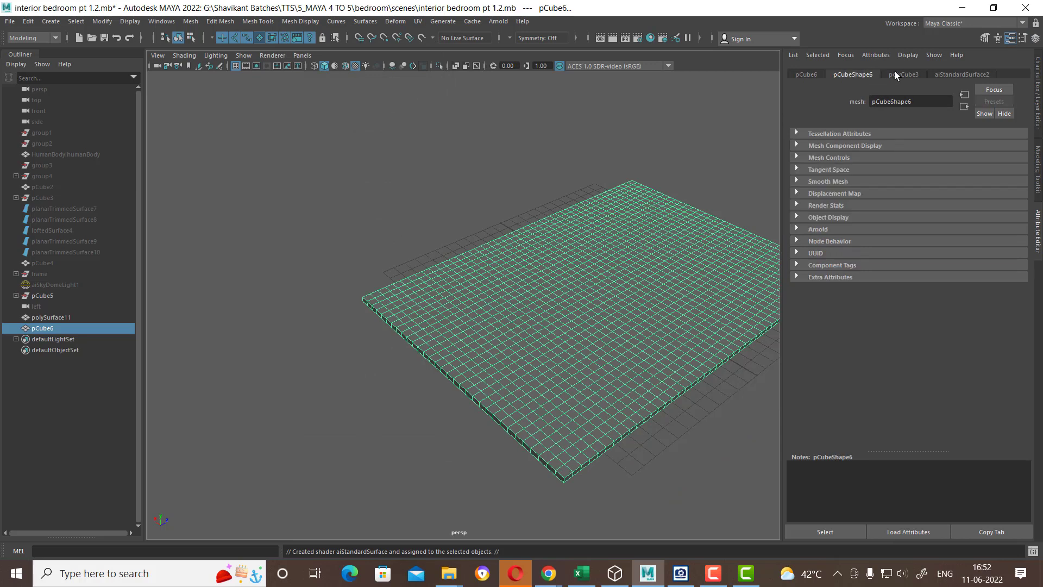
{"action": "left_click", "coordinate": [954, 76]}
{"action": "double_click", "coordinate": [939, 103]}
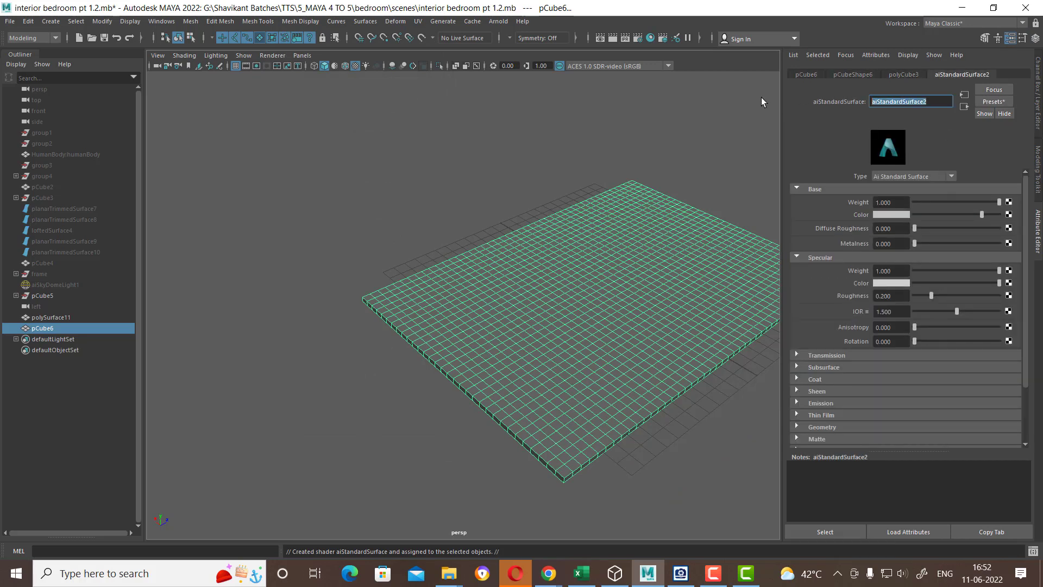
{"action": "type", "text": "pillow"}
{"action": "key", "text": "Return"}
Drive the pillow material's base color with a File texture of the leaf-pattern image
{"action": "left_click", "coordinate": [1010, 215]}
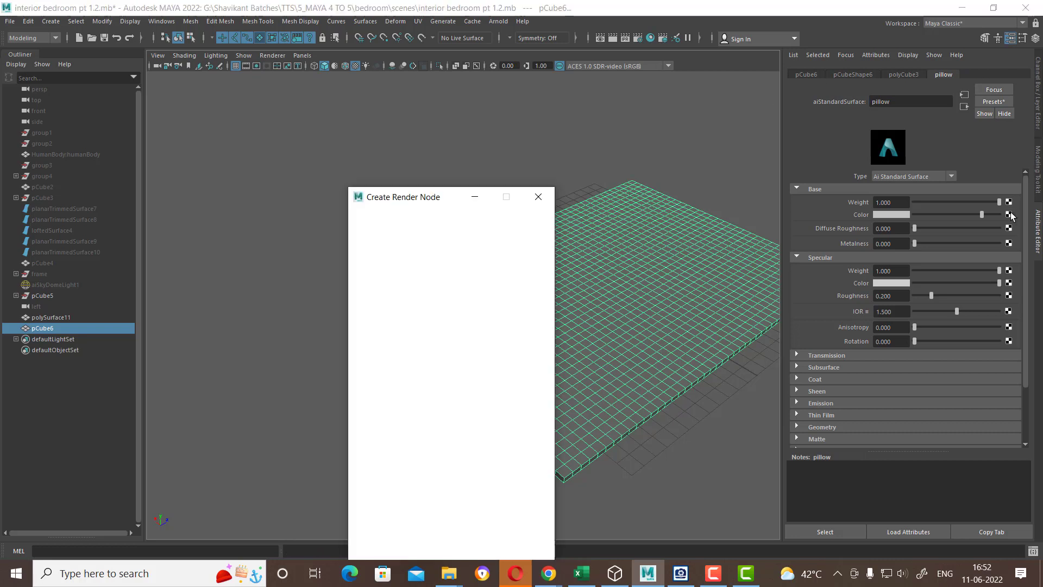
{"action": "left_click", "coordinate": [450, 302]}
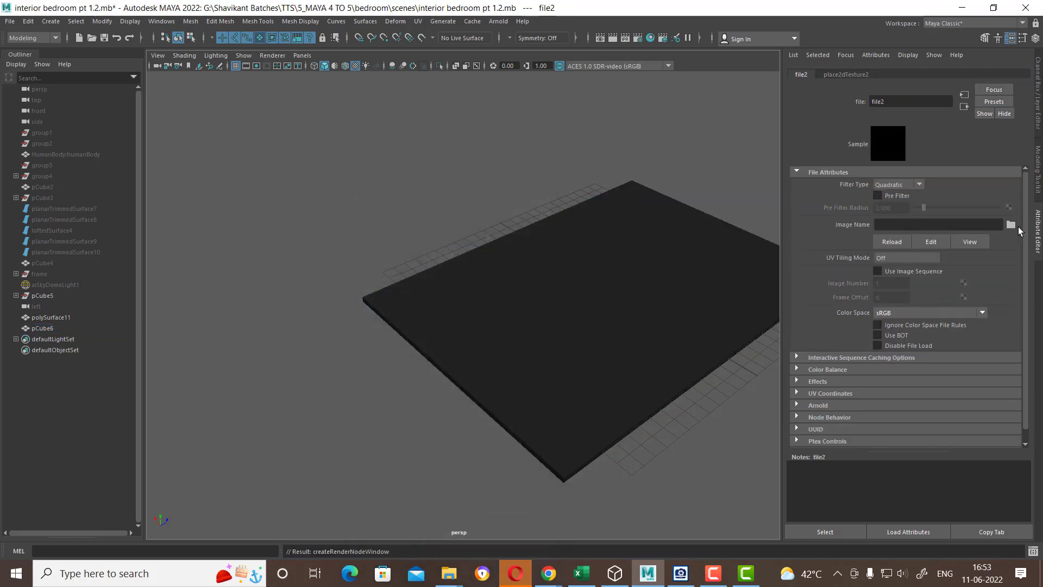
{"action": "left_click", "coordinate": [1011, 225]}
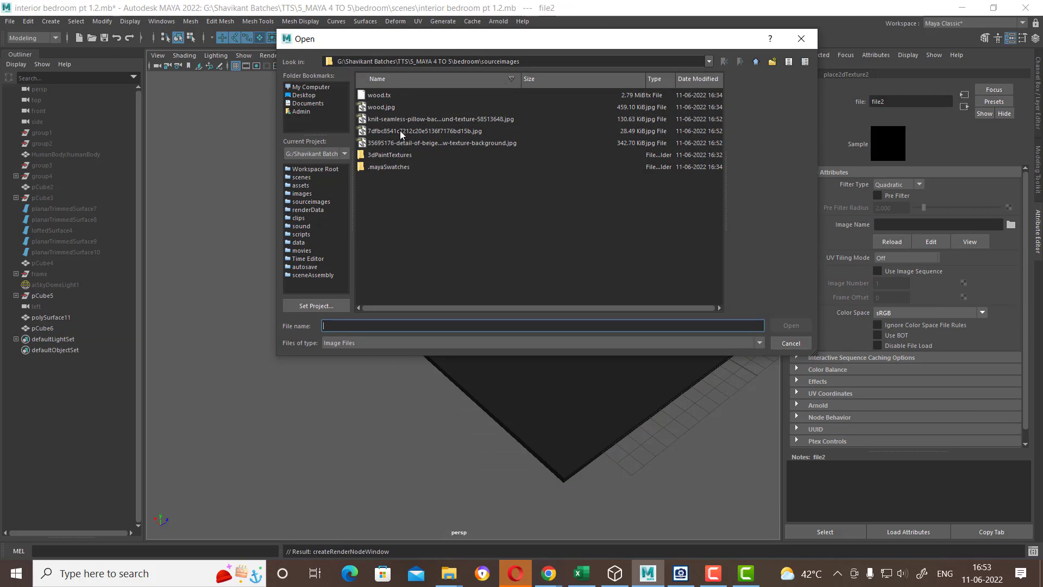
{"action": "left_click", "coordinate": [401, 144]}
{"action": "key", "text": "Up"}
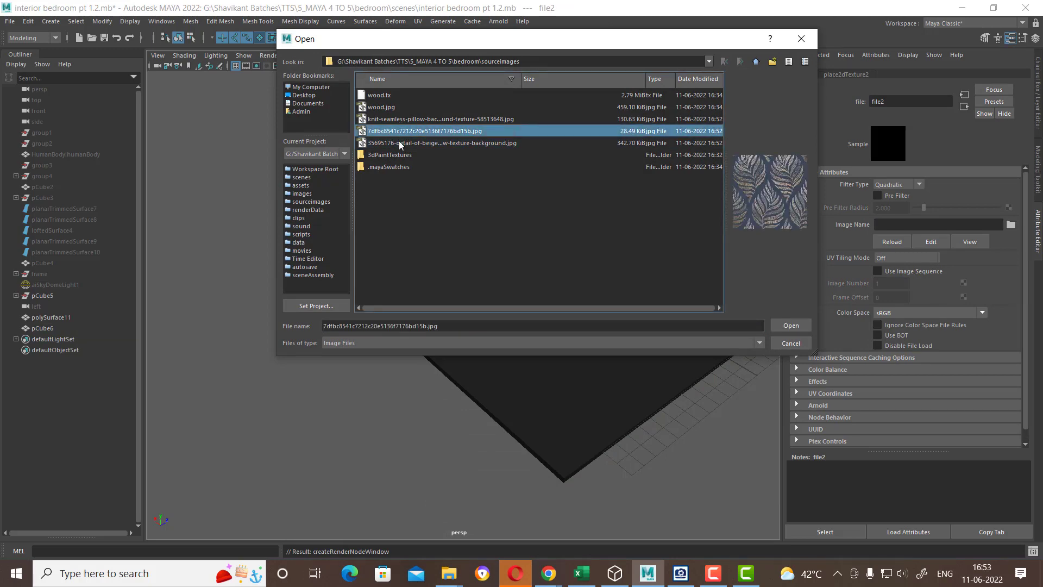
{"action": "key", "text": "Return"}
{"action": "left_click_drag", "start_coordinate": [640, 334], "coordinate": [500, 300], "text": "alt"}
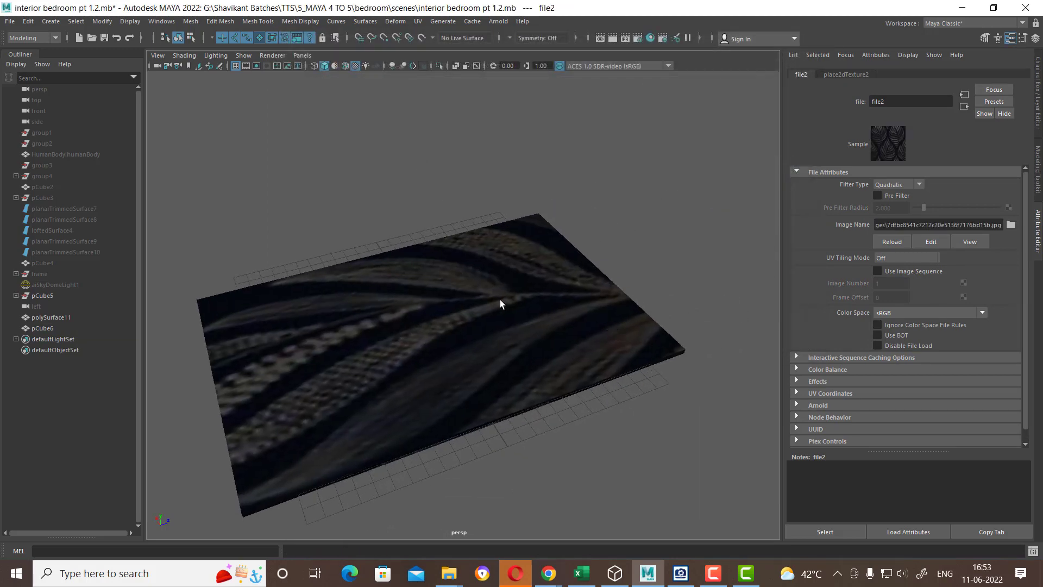
{"action": "left_click", "coordinate": [495, 295]}
Apply UV > Automatic mapping to the plane so the leaf texture lays out
{"action": "left_click", "coordinate": [418, 21]}
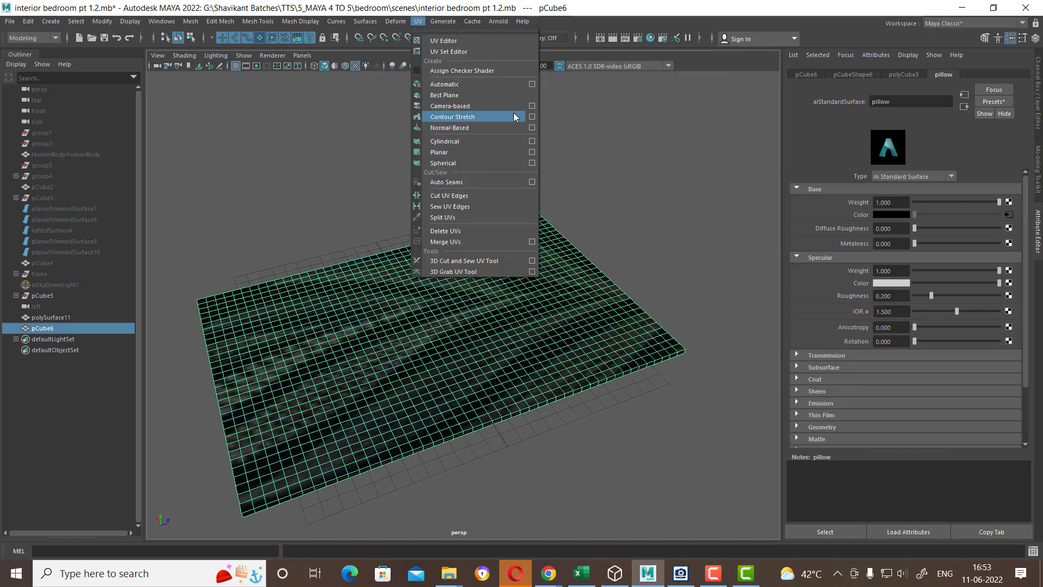
{"action": "left_click", "coordinate": [534, 85]}
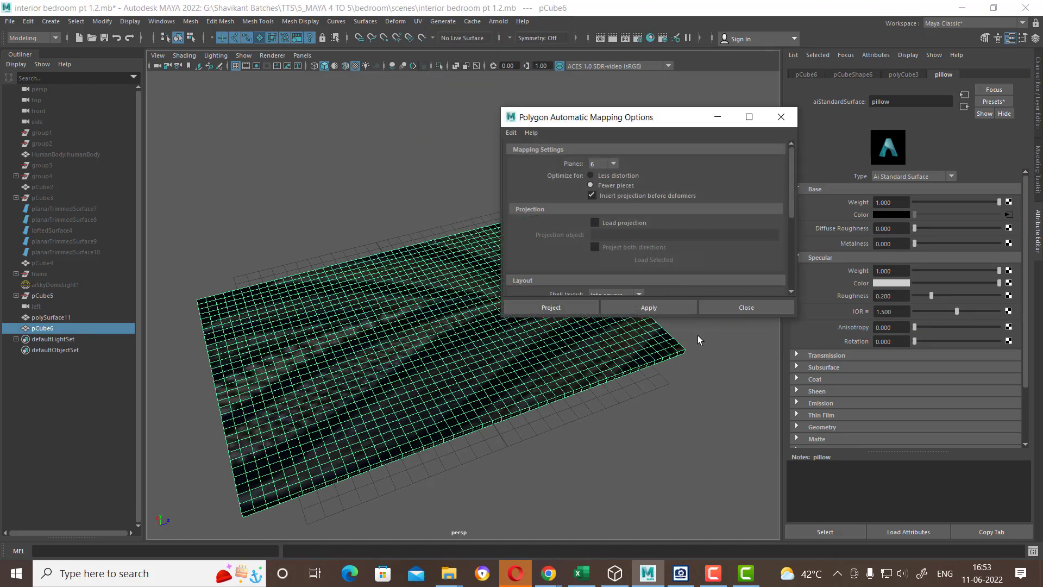
{"action": "left_click", "coordinate": [670, 304]}
{"action": "right_click_drag", "start_coordinate": [302, 351], "coordinate": [368, 350]}
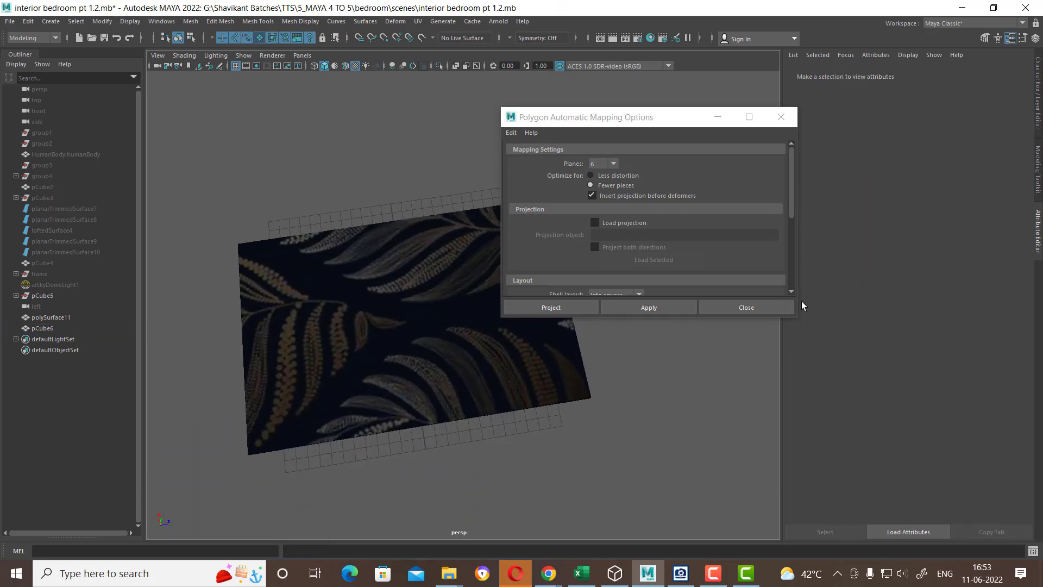
{"action": "left_click", "coordinate": [737, 307]}
{"action": "left_click", "coordinate": [464, 341]}
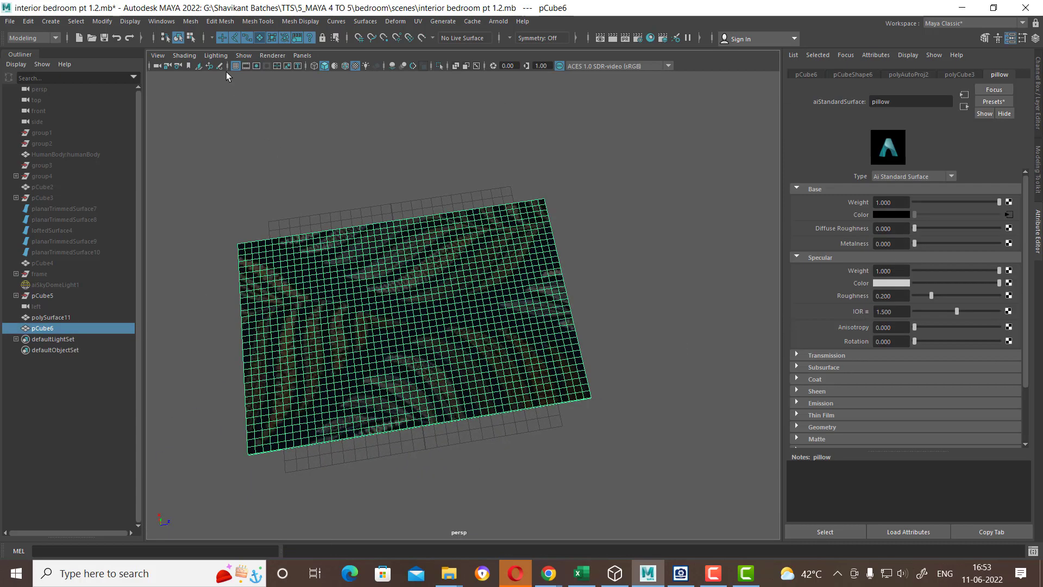
Show the Poly Modeling shelf via the hotbox and view the plane below the bed
{"action": "key", "text": "ctrl+space"}
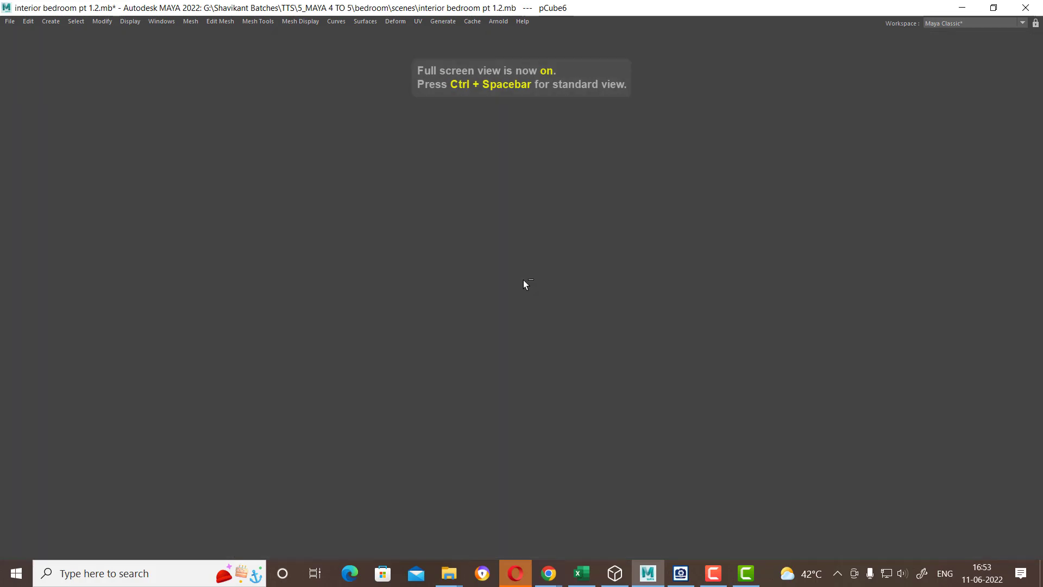
{"action": "key", "text": "ctrl+space"}
{"action": "key", "text": "space"}
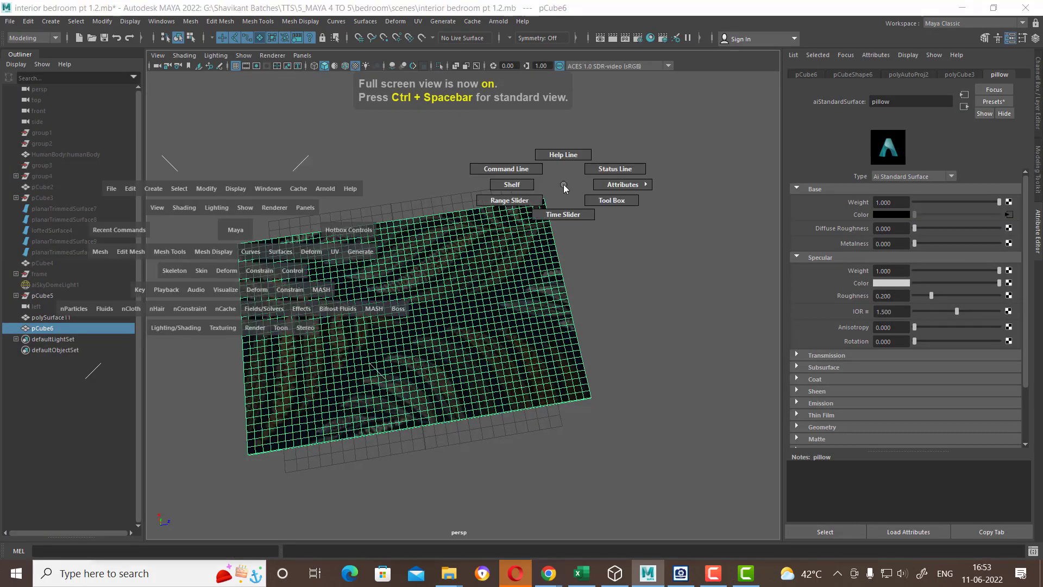
{"action": "left_click", "coordinate": [621, 170]}
{"action": "key", "text": "space"}
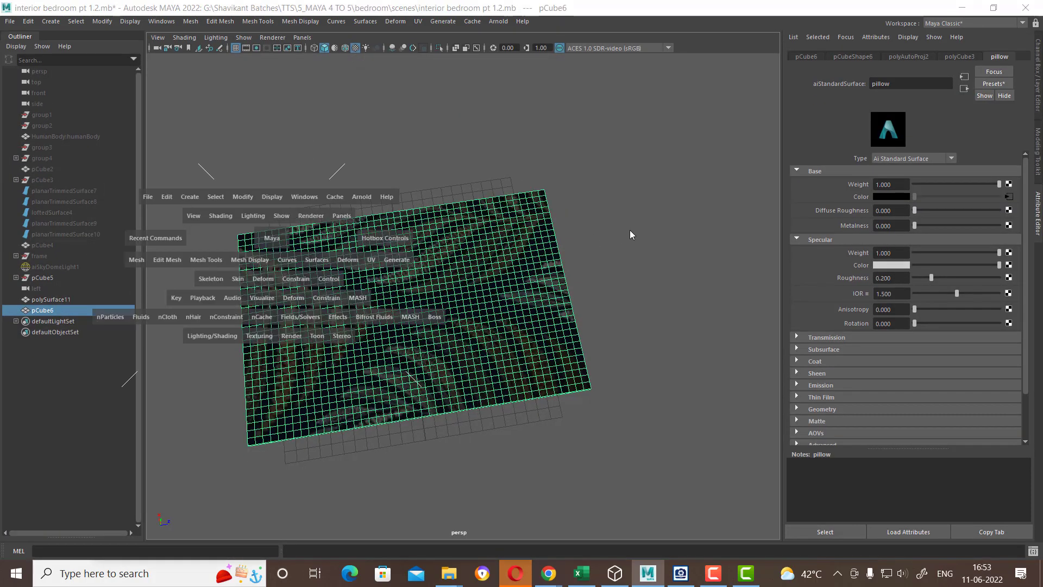
{"action": "left_click", "coordinate": [634, 230]}
{"action": "left_click_drag", "start_coordinate": [630, 231], "coordinate": [592, 232]}
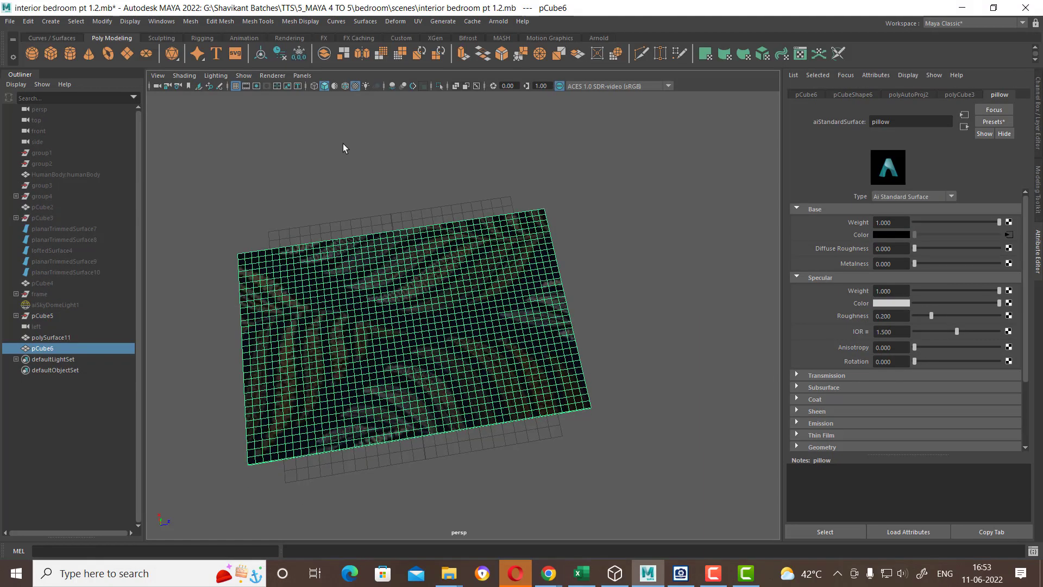
{"action": "left_click_drag", "start_coordinate": [462, 261], "coordinate": [512, 256], "text": "alt"}
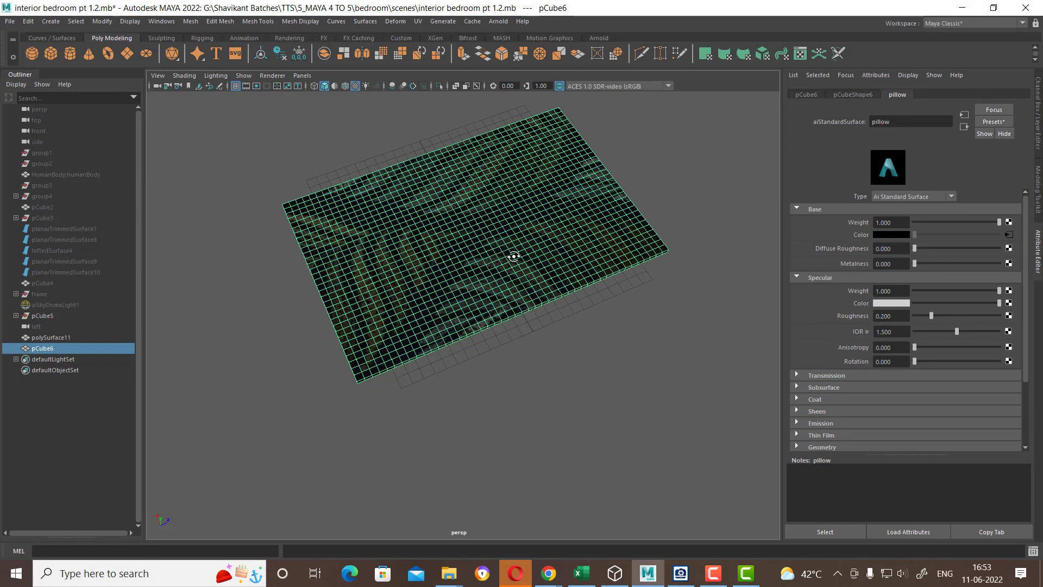
{"action": "mouse_move", "coordinate": [531, 359]}
{"action": "left_mouse_down", "text": "alt"}
{"action": "mouse_move", "coordinate": [562, 375]}
{"action": "mouse_move", "coordinate": [599, 373]}
{"action": "left_mouse_up", "text": "alt"}
{"action": "scroll", "coordinate": [530, 380], "scroll_direction": "up", "scroll_amount": 5}
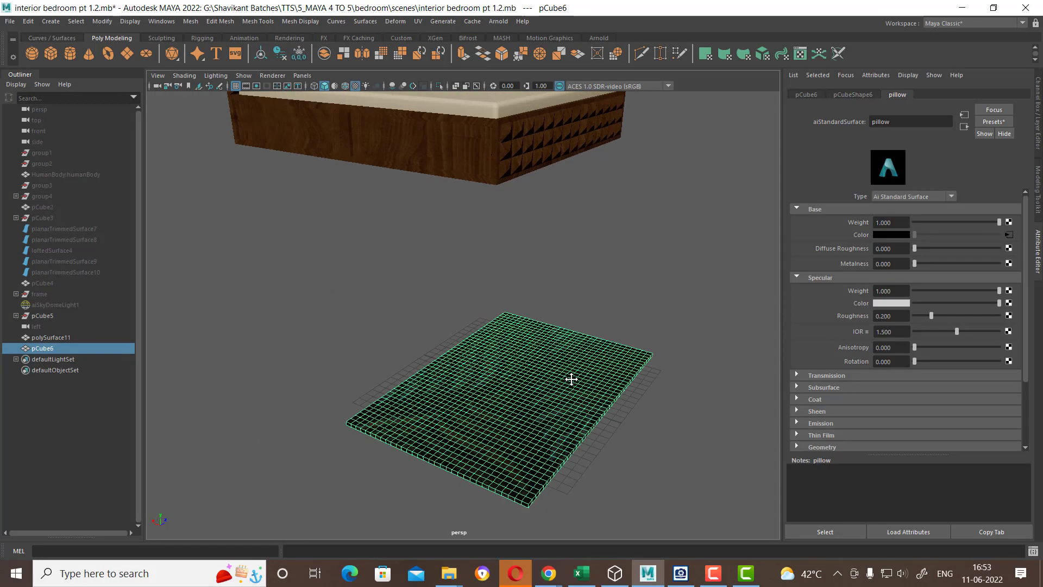
Restore the Status Line, switch the menu set from Modeling to FX, and open nCloth
{"action": "key", "text": "w"}
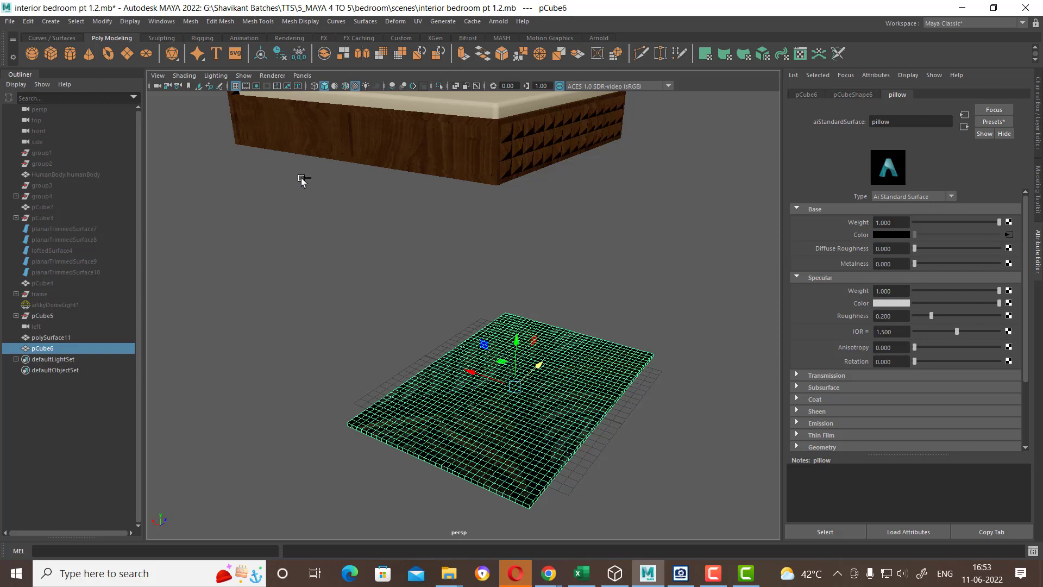
{"action": "key", "text": "ctrl+space"}
{"action": "key", "text": "space"}
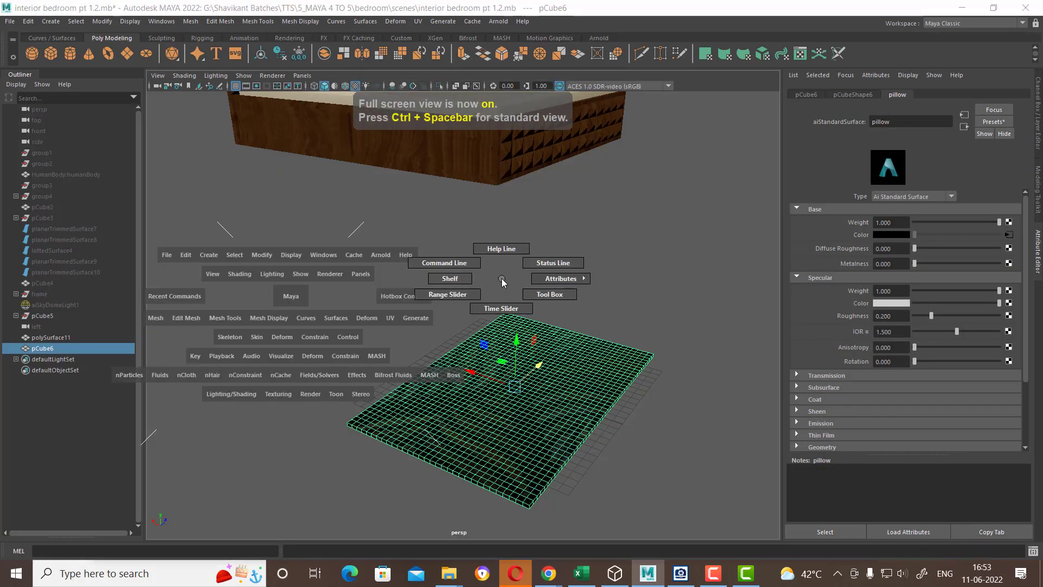
{"action": "left_click", "coordinate": [554, 263]}
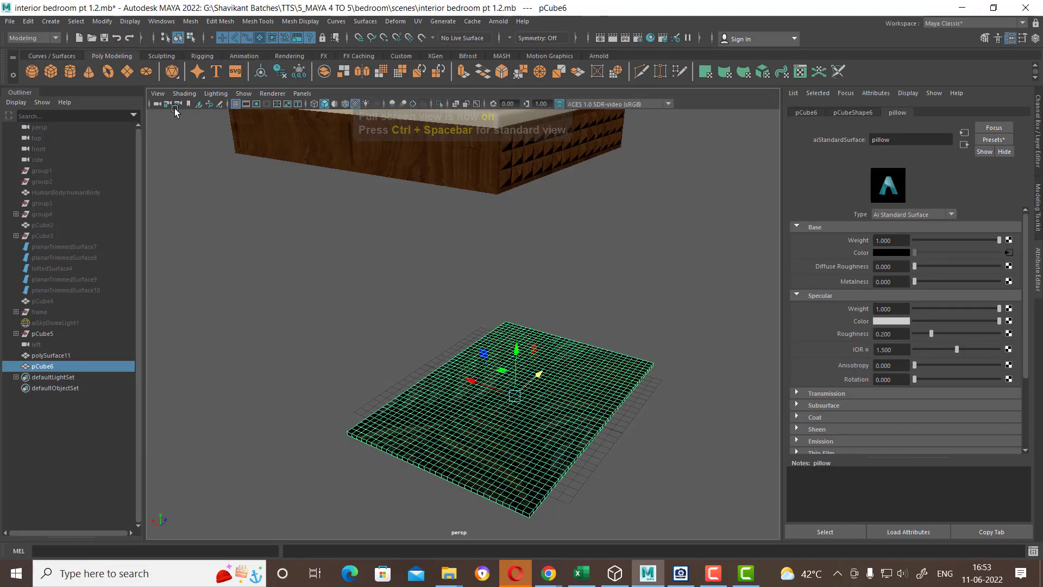
{"action": "left_click", "coordinate": [45, 38]}
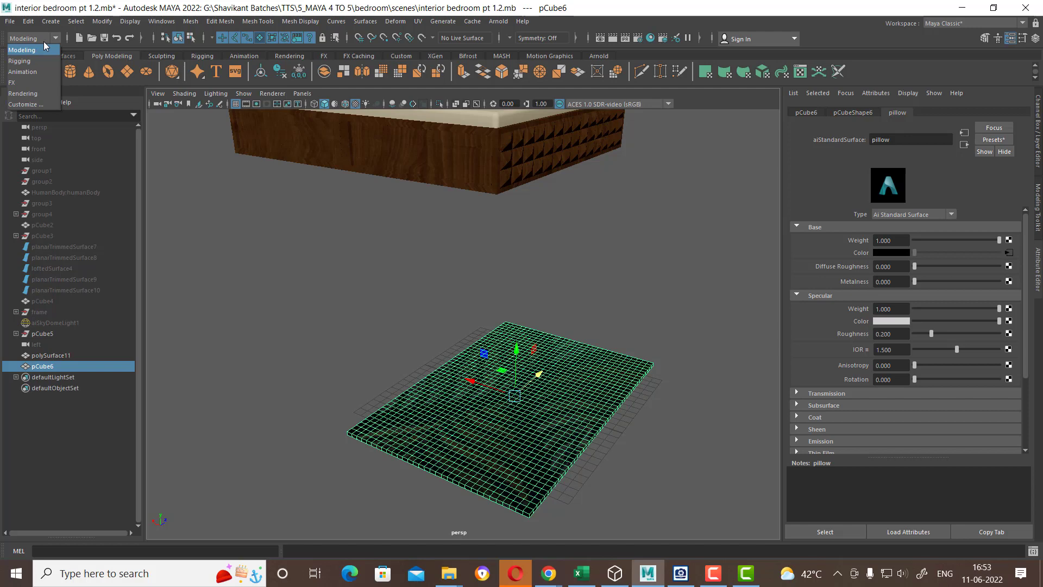
{"action": "left_click", "coordinate": [28, 80]}
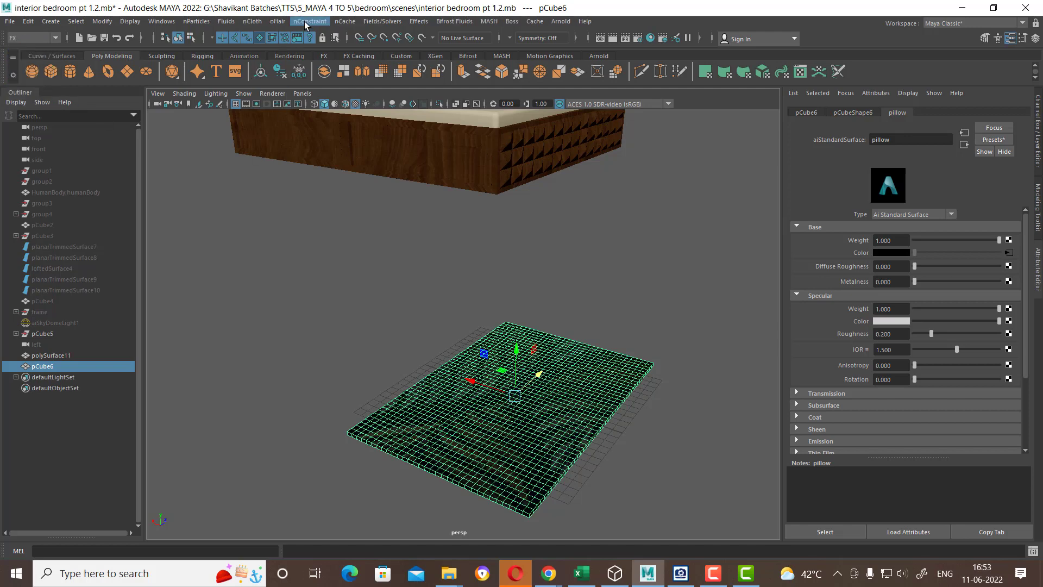
{"action": "left_click", "coordinate": [253, 22]}
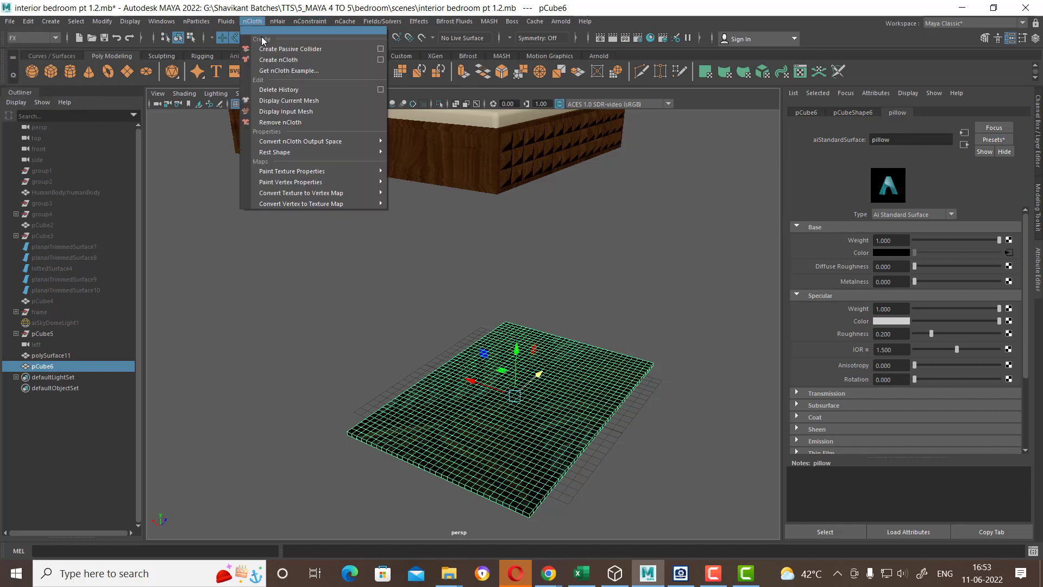
{"action": "left_click", "coordinate": [319, 64]}
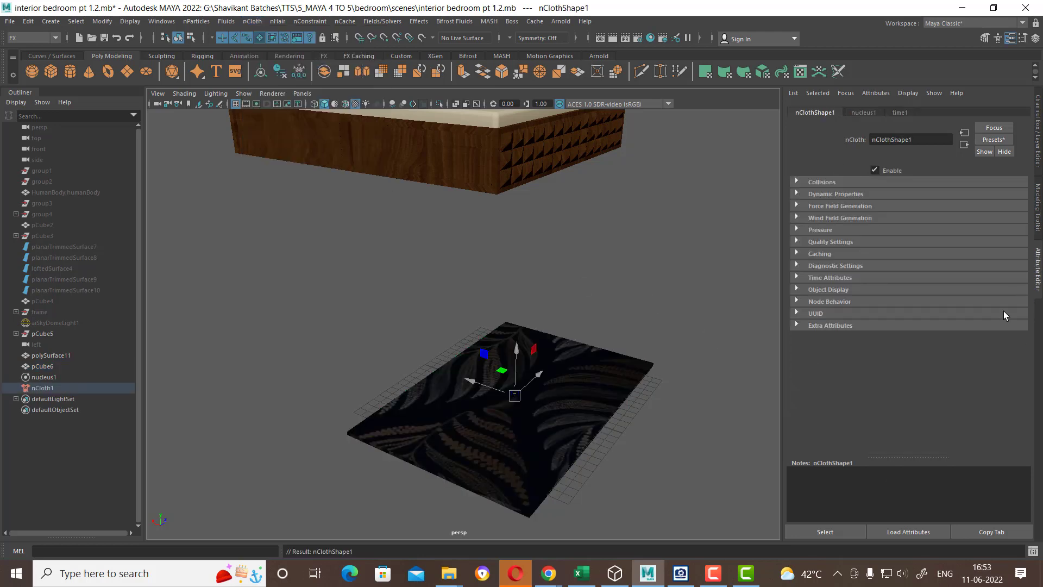
{"action": "left_click_drag", "start_coordinate": [334, 318], "coordinate": [339, 343], "text": "alt"}
{"action": "key", "text": "space"}
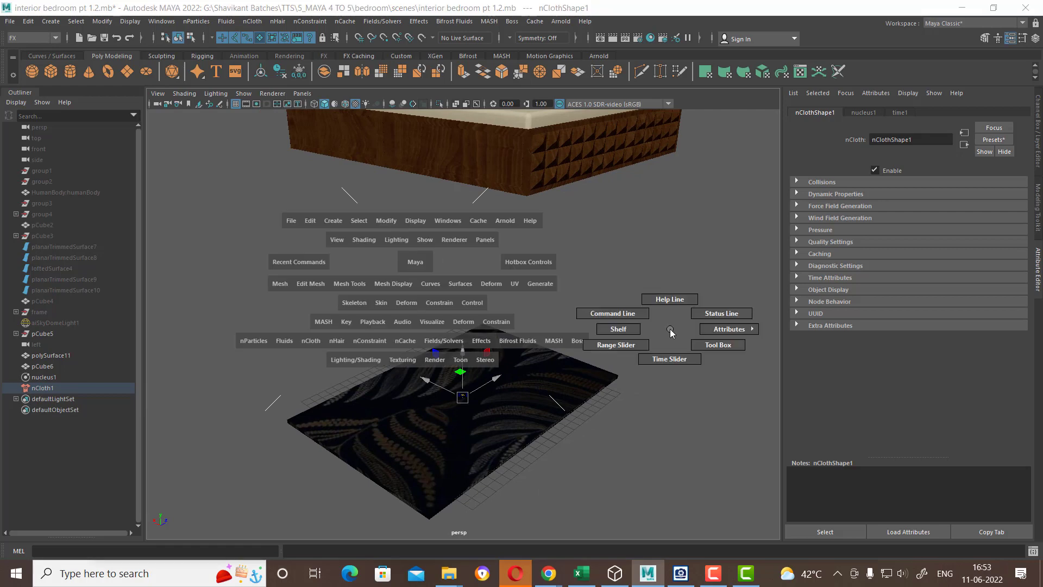
{"action": "left_click", "coordinate": [671, 359]}
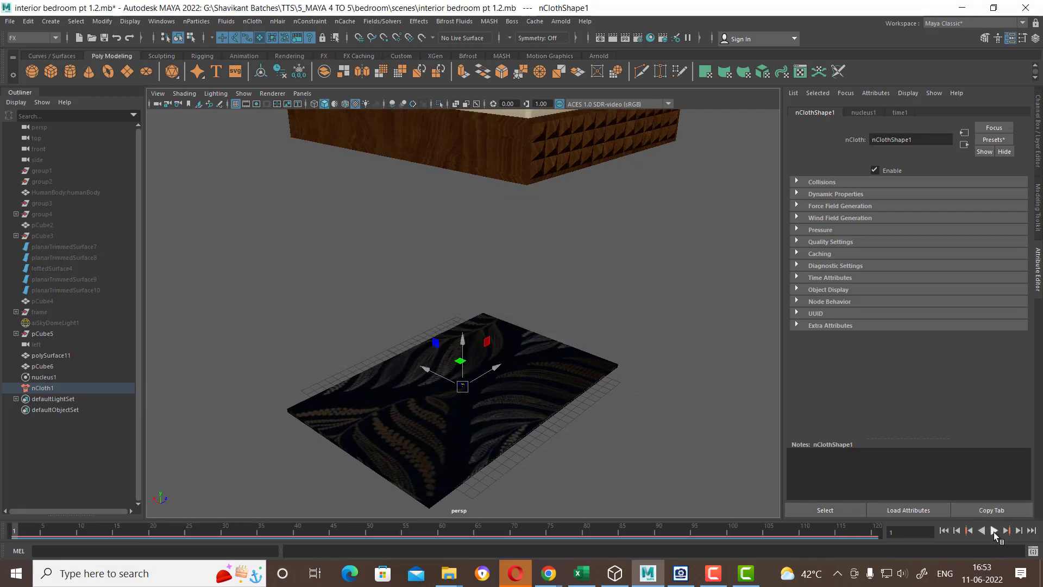
{"action": "left_click", "coordinate": [994, 530]}
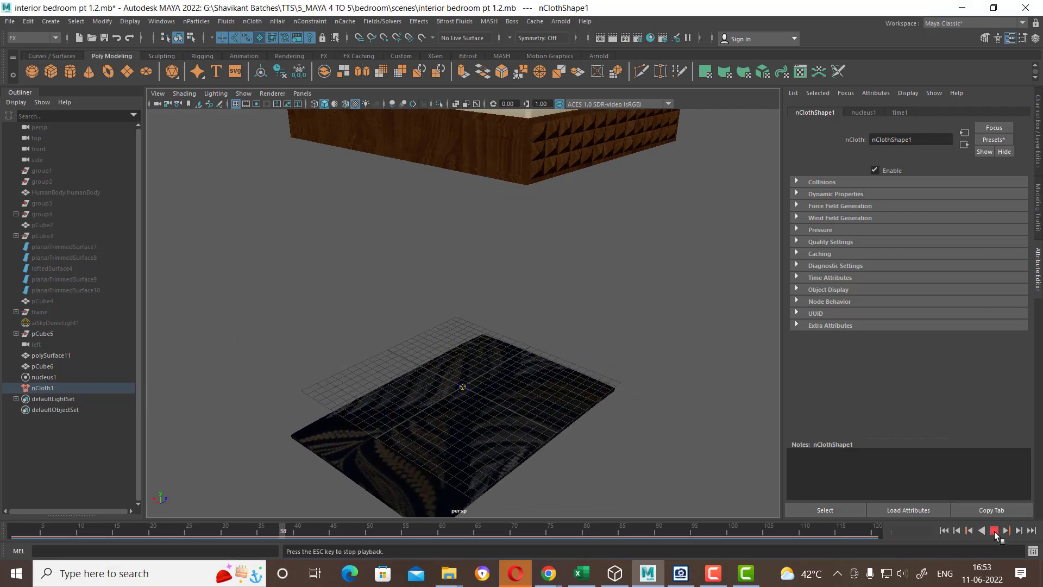
{"action": "left_click", "coordinate": [994, 530]}
{"action": "mouse_move", "coordinate": [531, 249]}
{"action": "left_mouse_down", "text": "alt"}
{"action": "mouse_move", "coordinate": [604, 256]}
{"action": "mouse_move", "coordinate": [603, 288]}
{"action": "left_mouse_up", "text": "alt"}
{"action": "left_click", "coordinate": [944, 531]}
{"action": "middle_click_drag", "start_coordinate": [624, 300], "coordinate": [554, 367], "text": "alt"}
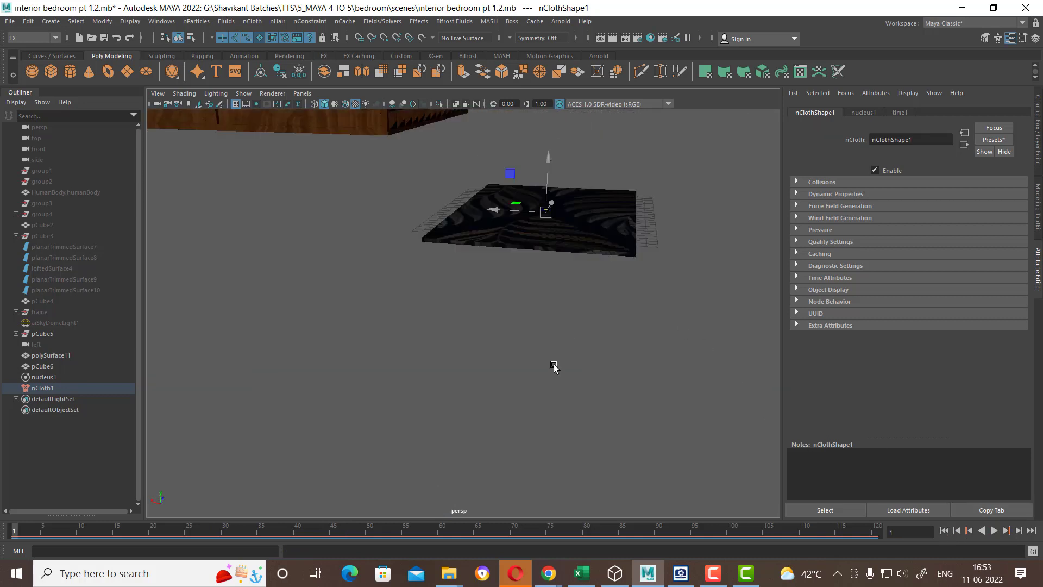
{"action": "left_click_drag", "start_coordinate": [554, 368], "coordinate": [584, 400], "text": "alt"}
{"action": "left_click", "coordinate": [61, 388]}
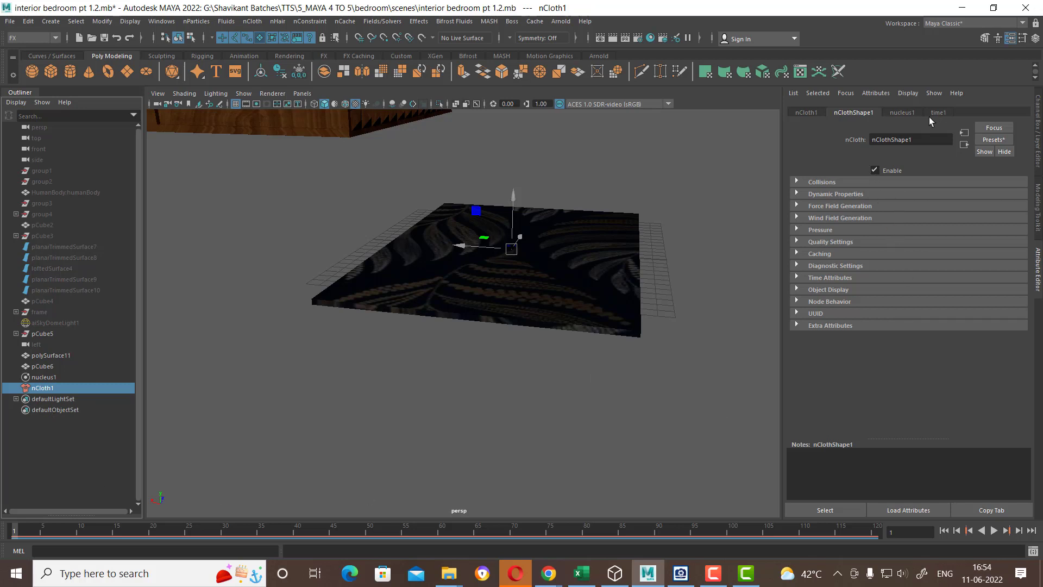
Set nucleus1 Gravity to 0, then expand the Pressure section of nClothShape1
{"action": "left_click", "coordinate": [902, 112]}
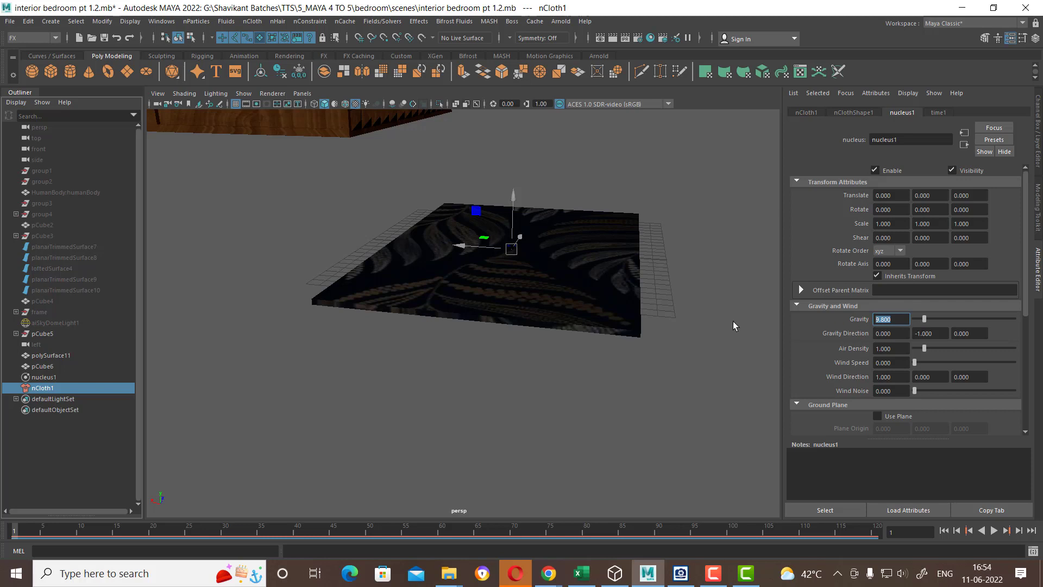
{"action": "type", "text": "0"}
{"action": "key", "text": "Return"}
{"action": "scroll", "coordinate": [826, 345], "scroll_direction": "down", "scroll_amount": 4}
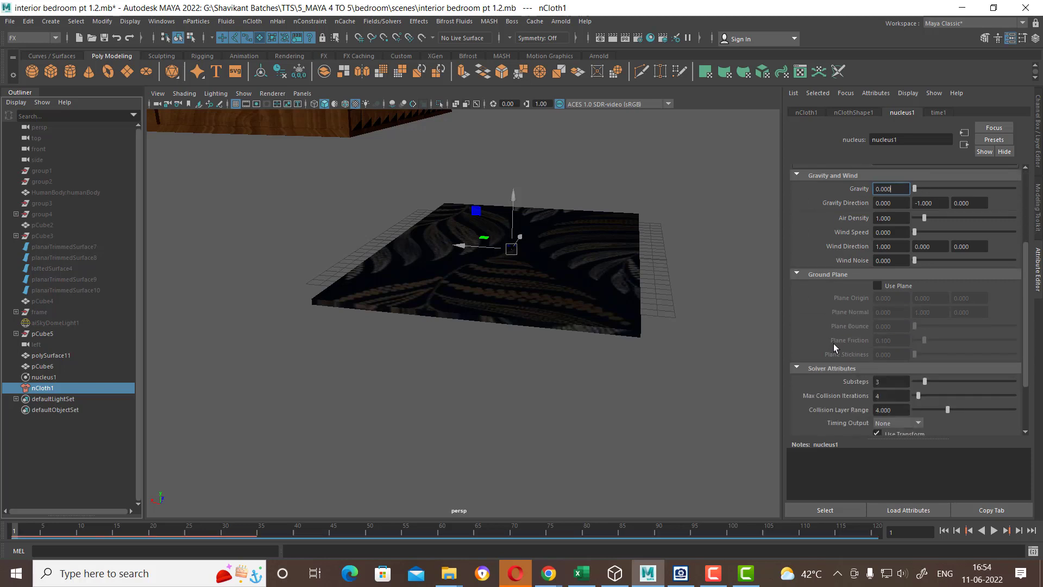
{"action": "scroll", "coordinate": [863, 296], "scroll_direction": "down", "scroll_amount": 2}
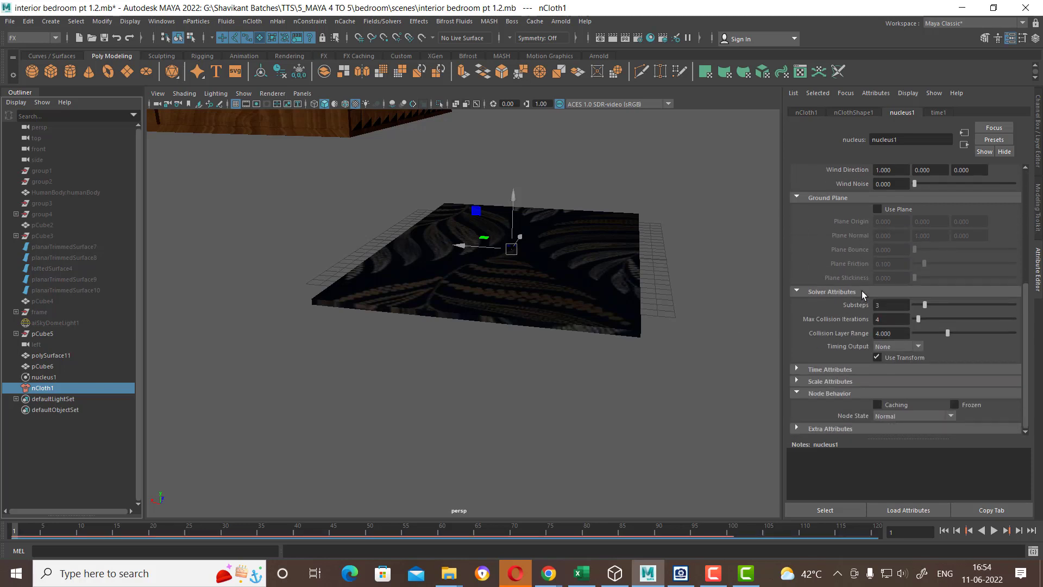
{"action": "scroll", "coordinate": [850, 359], "scroll_direction": "up", "scroll_amount": 3}
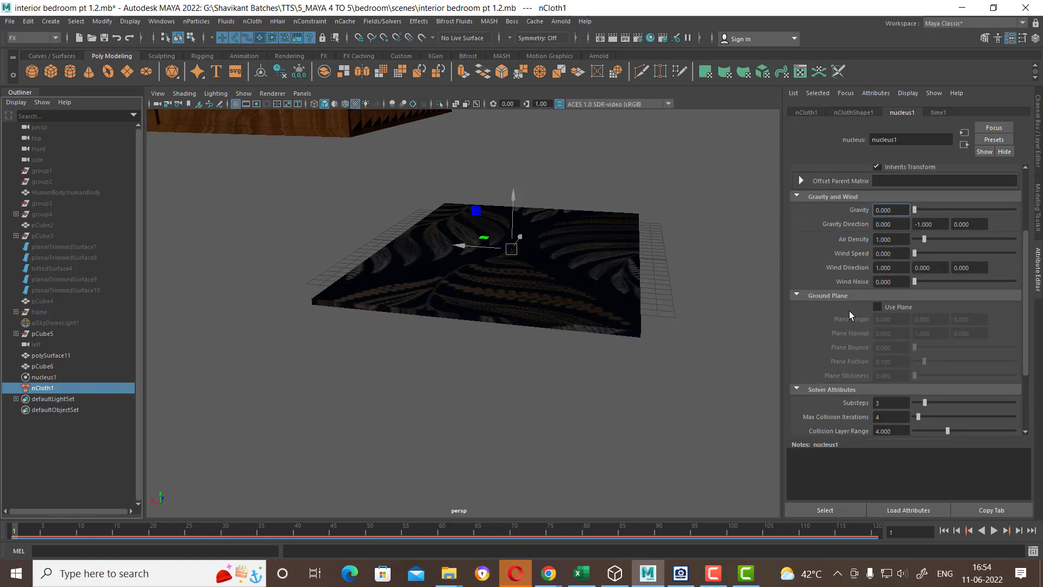
{"action": "left_click", "coordinate": [855, 113]}
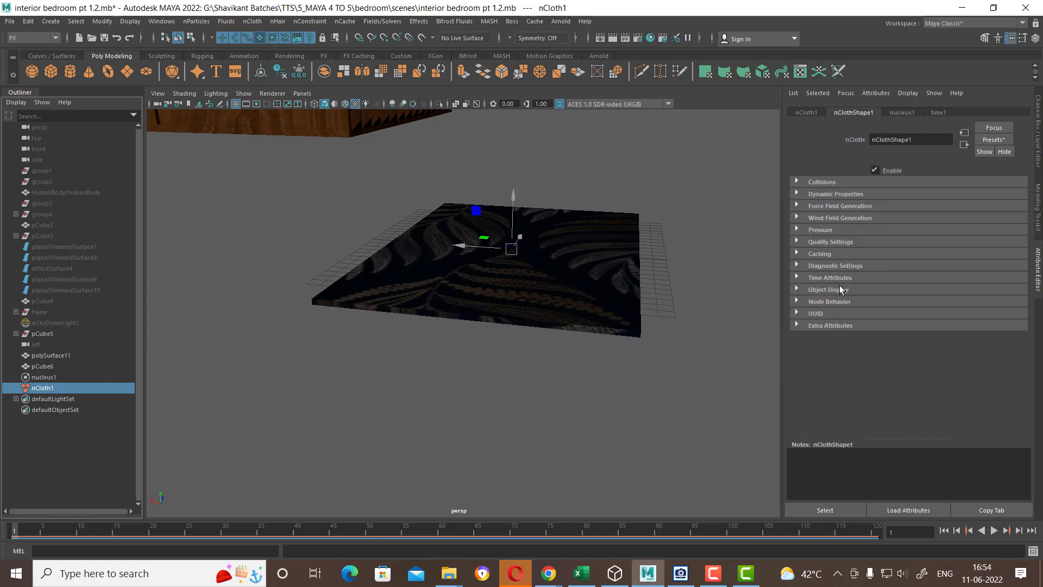
{"action": "left_click", "coordinate": [836, 230]}
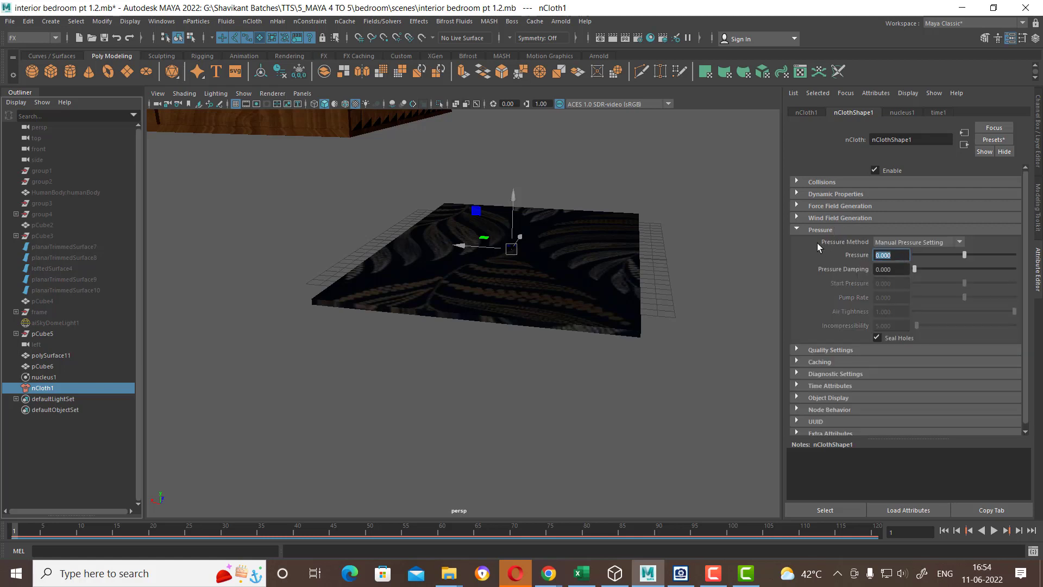
Set nClothShape1 Pressure to 0.5 and play the simulation until the cloth inflates
{"action": "type", "text": "0.5"}
{"action": "key", "text": "Return"}
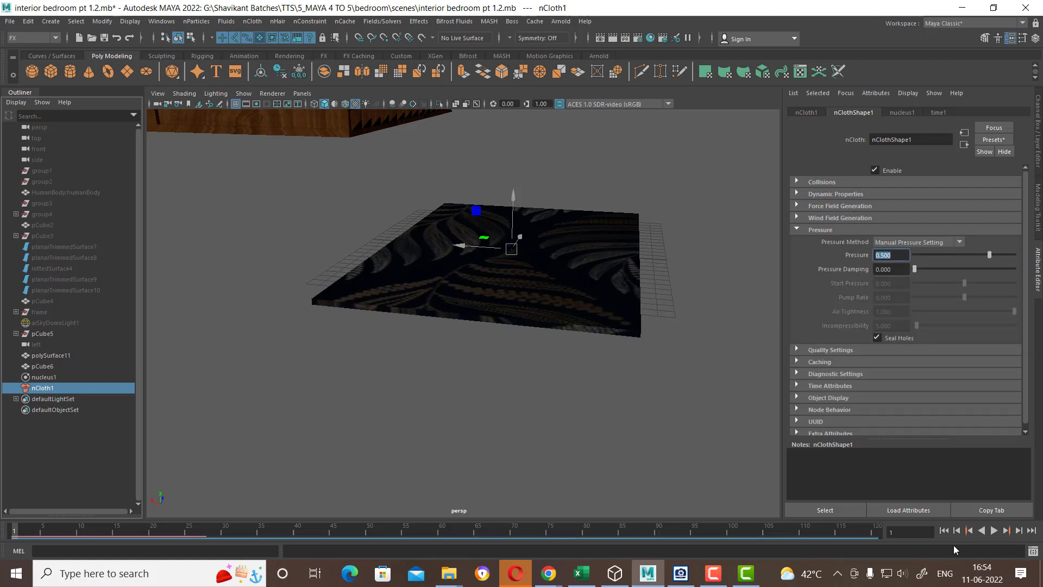
{"action": "left_click", "coordinate": [994, 531]}
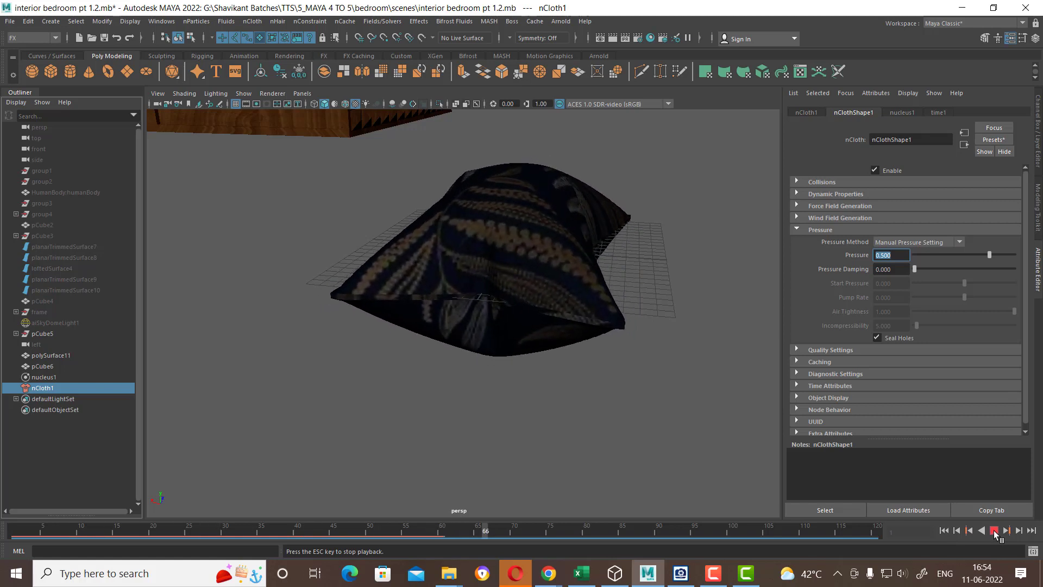
{"action": "left_click", "coordinate": [995, 531]}
{"action": "mouse_move", "coordinate": [664, 387]}
{"action": "left_mouse_down", "text": "alt"}
{"action": "mouse_move", "coordinate": [547, 391]}
{"action": "mouse_move", "coordinate": [652, 366]}
{"action": "left_mouse_up", "text": "alt"}
Replay the simulation, stop at frame 85, and switch to plain shaded display
{"action": "left_click", "coordinate": [994, 531]}
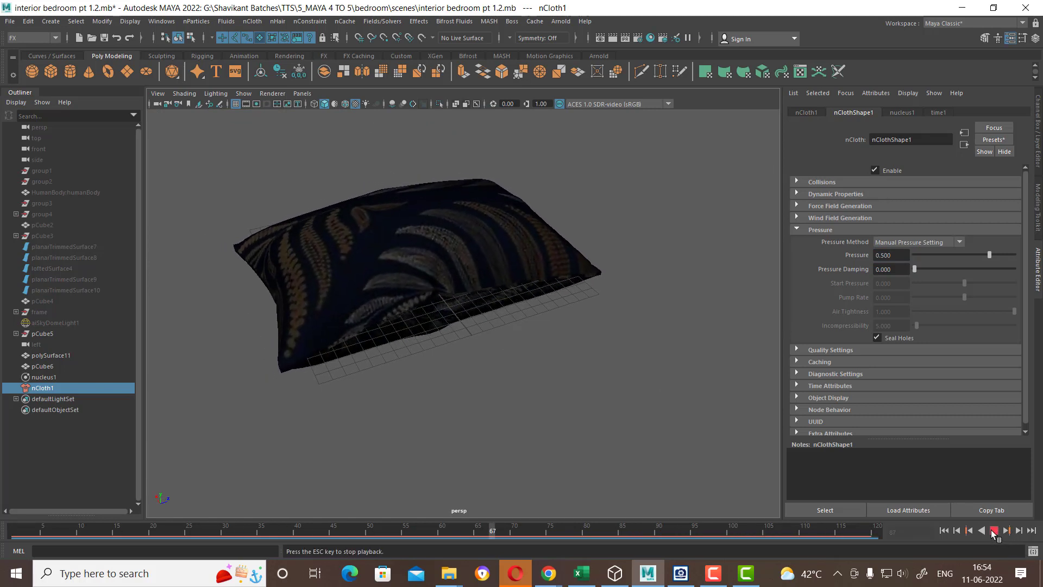
{"action": "left_click", "coordinate": [993, 531]}
{"action": "mouse_move", "coordinate": [408, 371]}
{"action": "left_mouse_down", "text": "alt"}
{"action": "mouse_move", "coordinate": [404, 401]}
{"action": "mouse_move", "coordinate": [505, 357]}
{"action": "mouse_move", "coordinate": [623, 400]}
{"action": "mouse_move", "coordinate": [484, 401]}
{"action": "mouse_move", "coordinate": [500, 469]}
{"action": "mouse_move", "coordinate": [543, 413]}
{"action": "mouse_move", "coordinate": [631, 395]}
{"action": "mouse_move", "coordinate": [492, 401]}
{"action": "mouse_move", "coordinate": [447, 419]}
{"action": "mouse_move", "coordinate": [572, 405]}
{"action": "mouse_move", "coordinate": [559, 383]}
{"action": "mouse_move", "coordinate": [596, 431]}
{"action": "mouse_move", "coordinate": [666, 377]}
{"action": "mouse_move", "coordinate": [596, 412]}
{"action": "left_mouse_up", "text": "alt"}
{"action": "key", "text": "5"}
{"action": "mouse_move", "coordinate": [596, 413]}
{"action": "right_mouse_down", "text": "alt"}
{"action": "mouse_move", "coordinate": [616, 444]}
{"action": "mouse_move", "coordinate": [683, 431]}
{"action": "mouse_move", "coordinate": [533, 433]}
{"action": "mouse_move", "coordinate": [579, 432]}
{"action": "right_mouse_up", "text": "alt"}
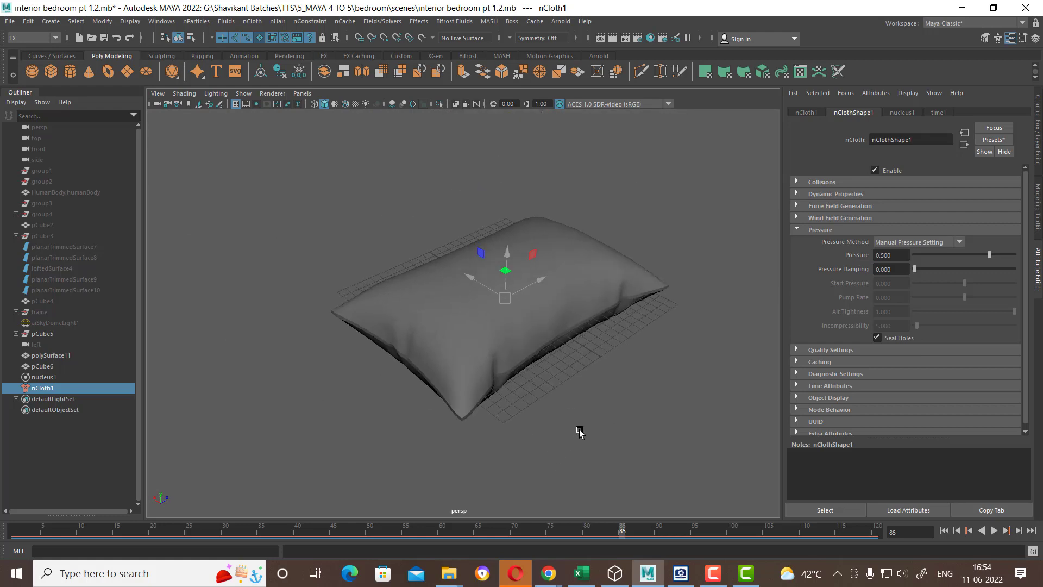
{"action": "left_click_drag", "start_coordinate": [580, 432], "coordinate": [629, 426], "text": "alt"}
With the bed in view, select the pillow and nCloth1 and open Edit > Delete by Type
{"action": "left_click", "coordinate": [516, 368]}
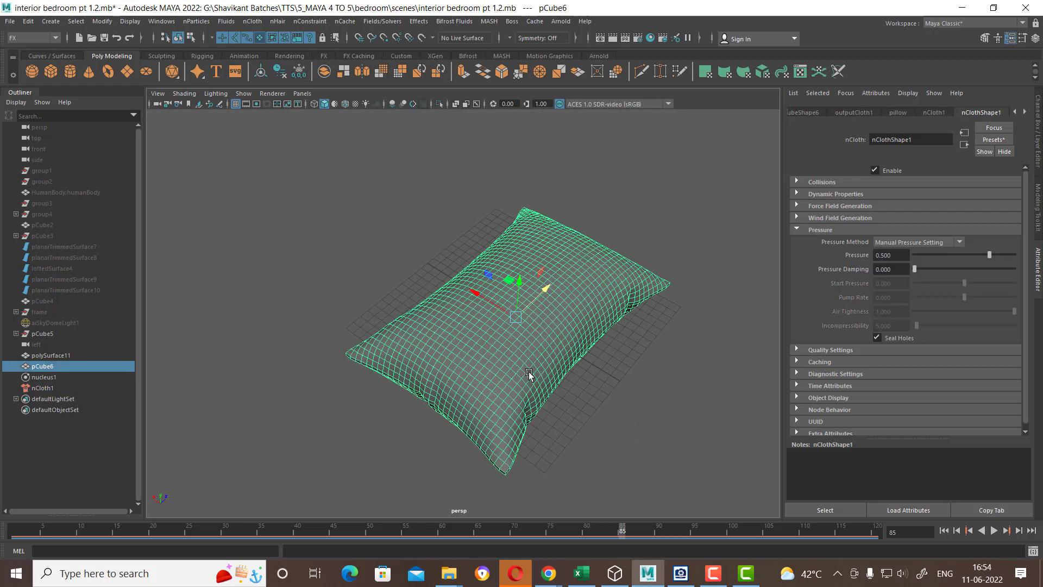
{"action": "right_click_drag", "start_coordinate": [597, 413], "coordinate": [525, 248], "text": "alt"}
{"action": "left_click_drag", "start_coordinate": [525, 247], "coordinate": [588, 371], "text": "alt"}
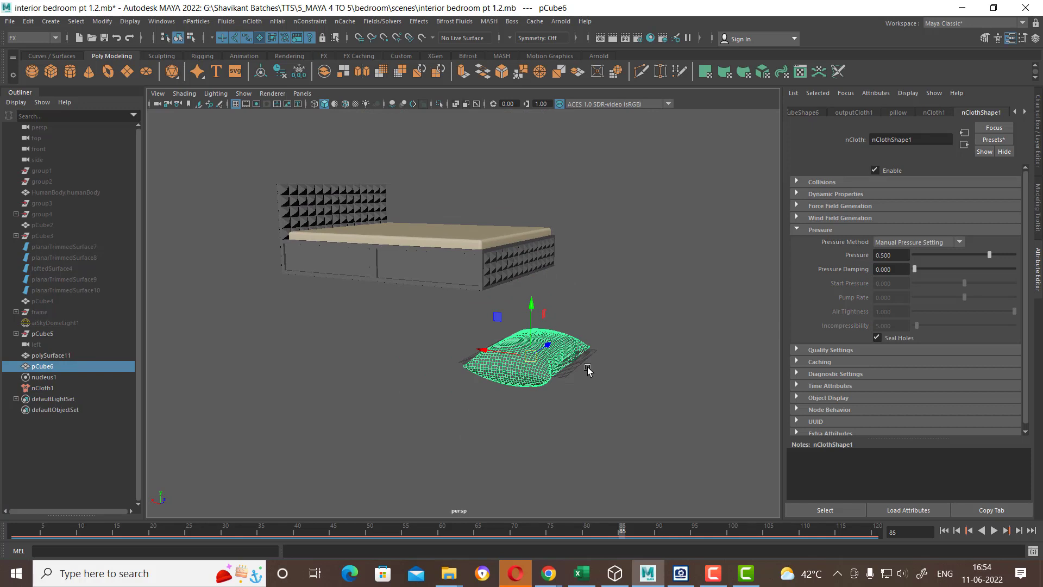
{"action": "left_click", "coordinate": [605, 379]}
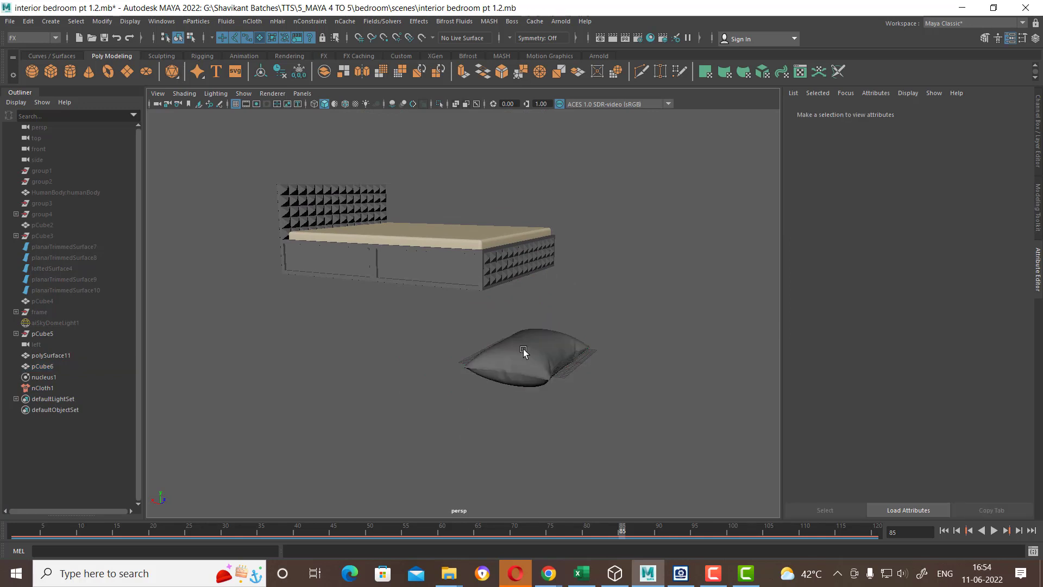
{"action": "left_click", "coordinate": [544, 357]}
{"action": "left_click", "coordinate": [29, 22]}
{"action": "mouse_move", "coordinate": [60, 149]}
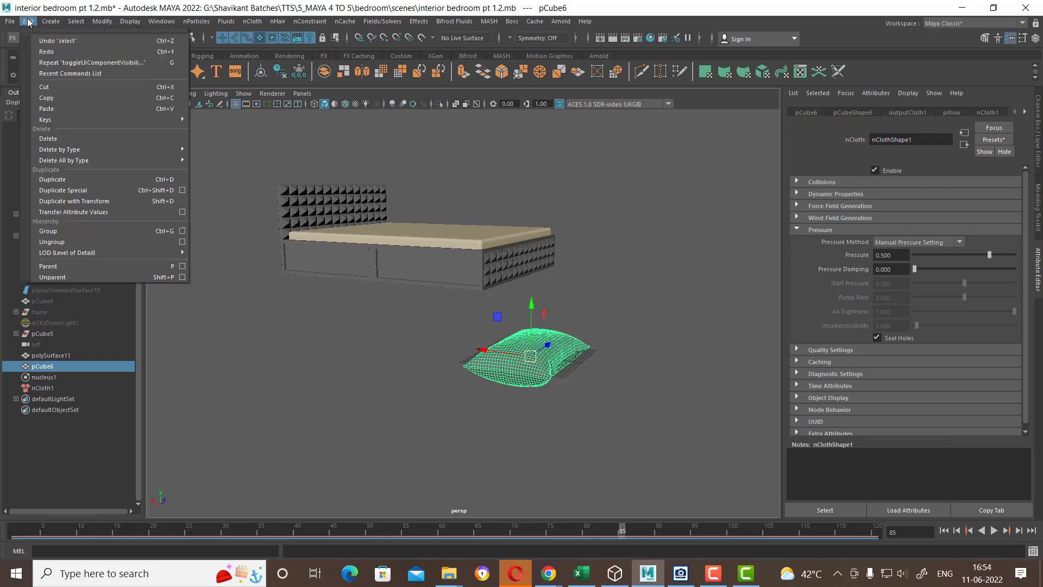
{"action": "left_click", "coordinate": [213, 150]}
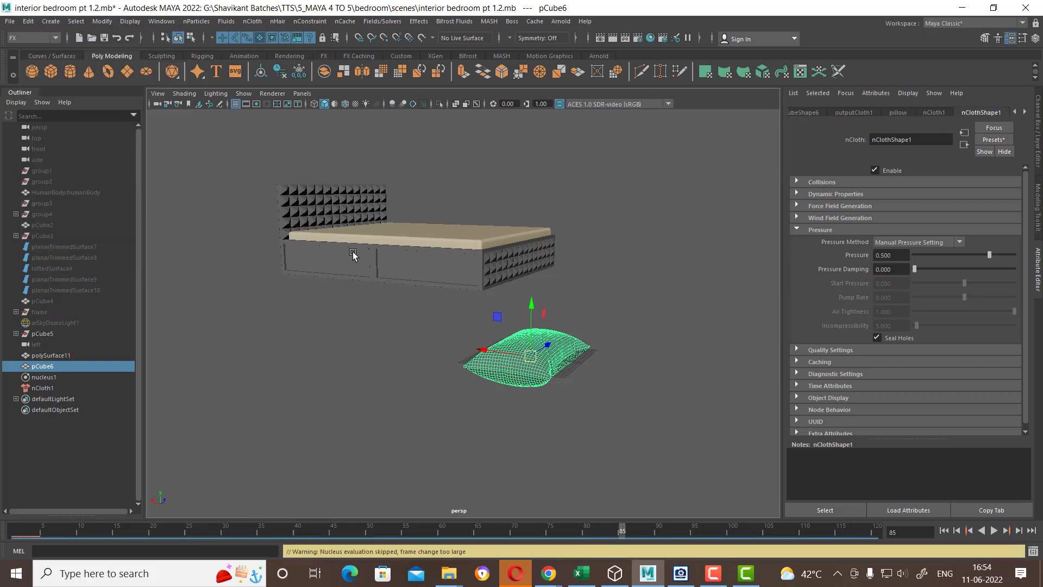
{"action": "left_click", "coordinate": [629, 315]}
{"action": "left_click", "coordinate": [505, 400]}
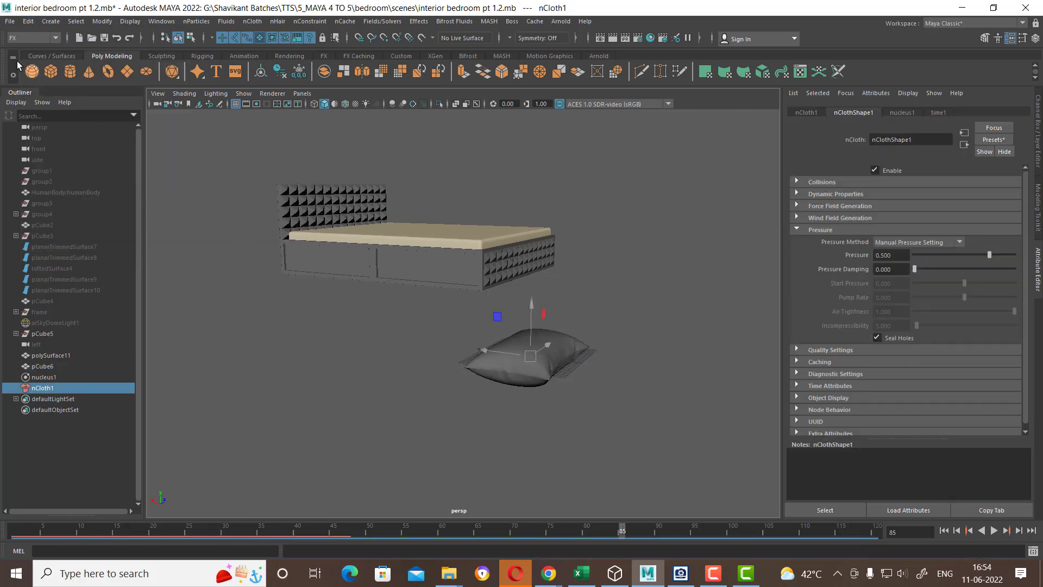
{"action": "left_click", "coordinate": [28, 21]}
{"action": "mouse_move", "coordinate": [60, 149]}
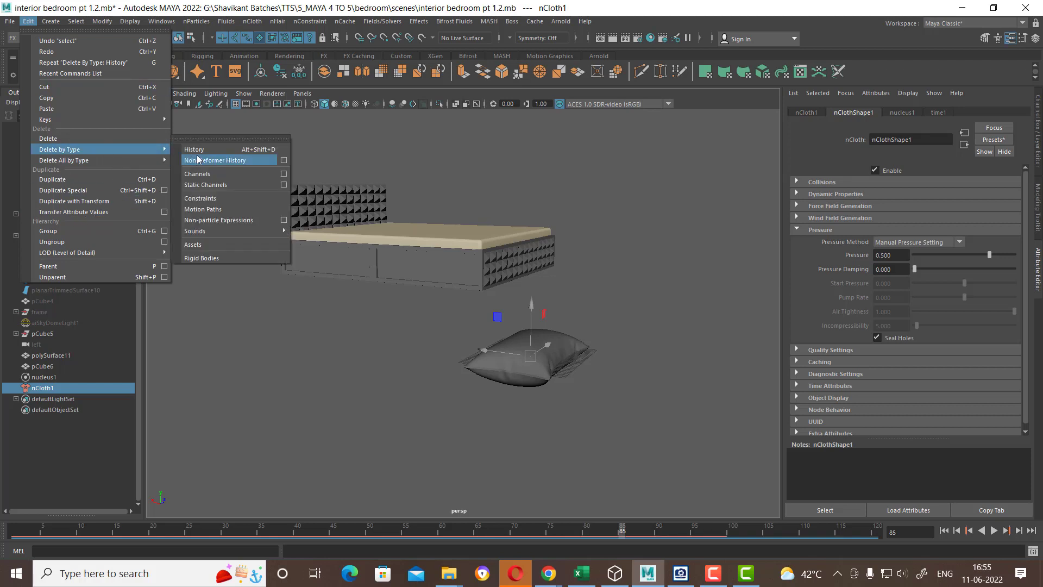
Float the Delete by Type commands as a panel, stop the simulation at frame 58, and frame the pillow
{"action": "left_click", "coordinate": [217, 139]}
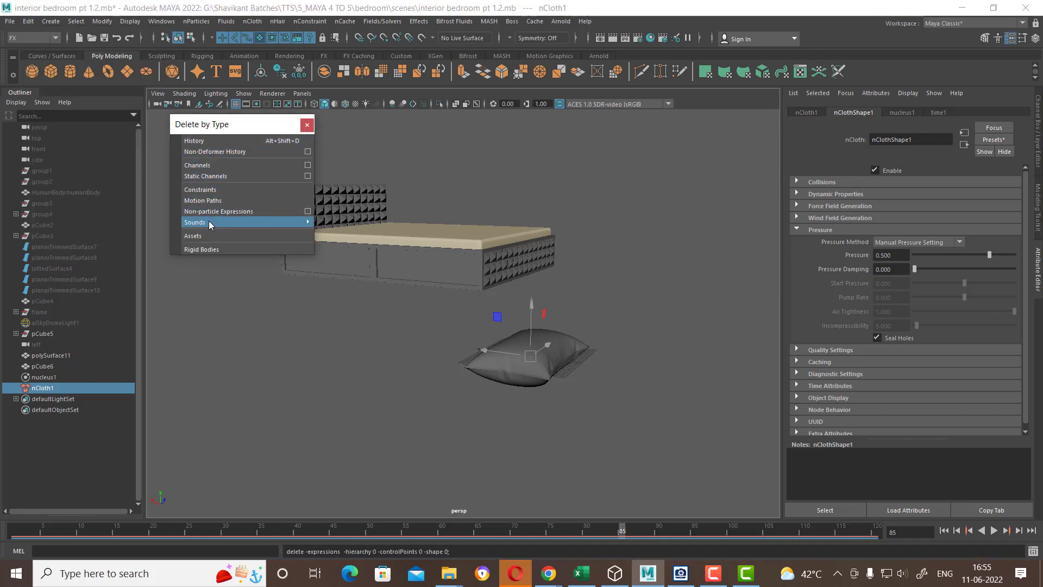
{"action": "left_click", "coordinate": [558, 364]}
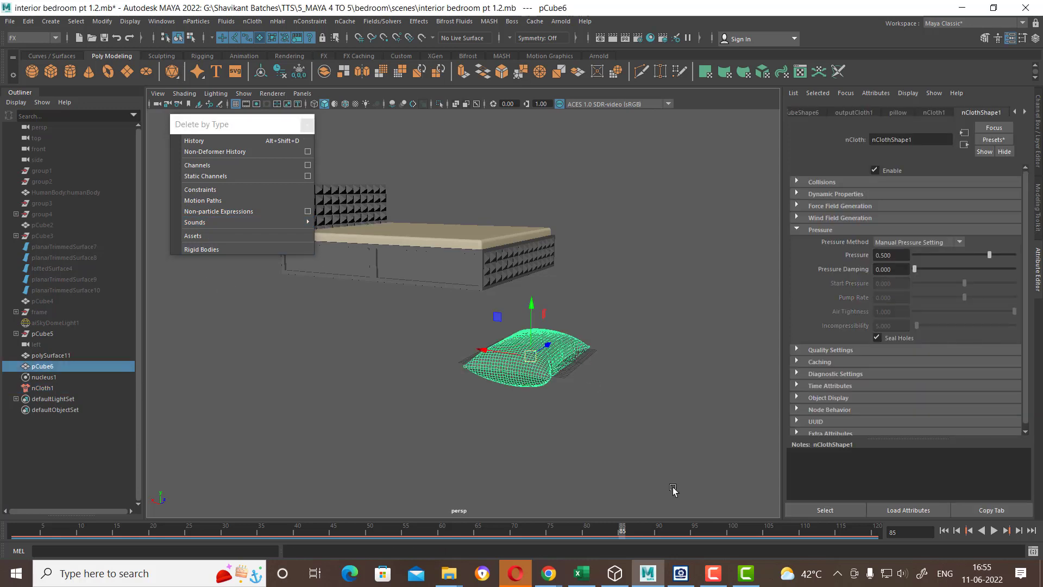
{"action": "left_click_drag", "start_coordinate": [634, 528], "coordinate": [609, 527]}
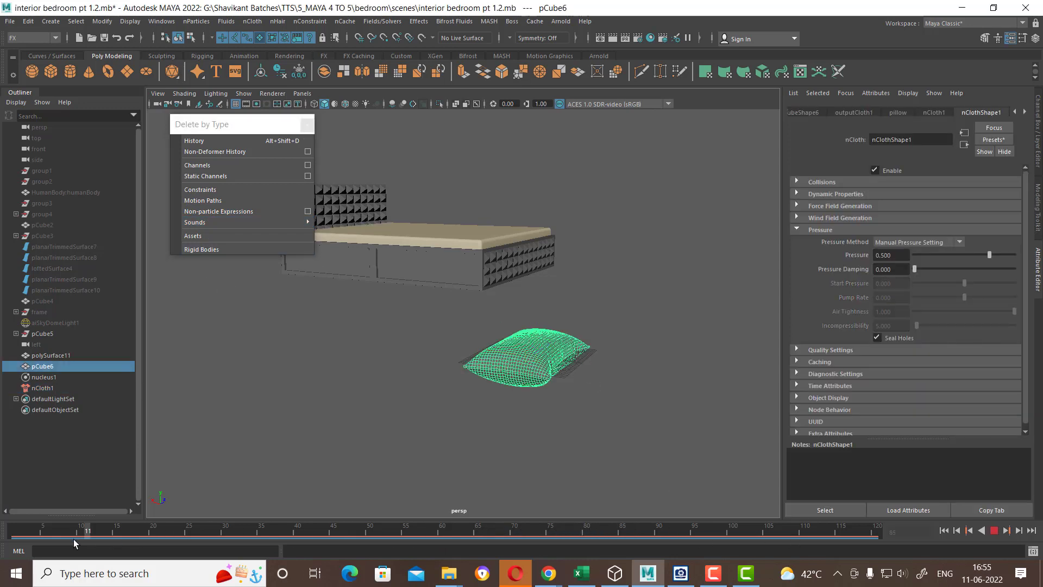
{"action": "key", "text": "Escape"}
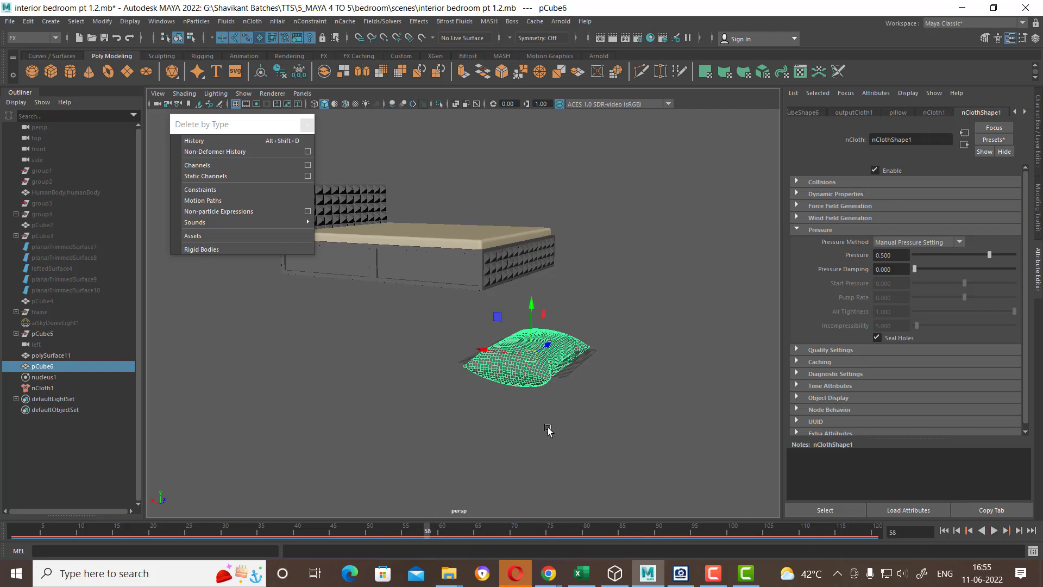
{"action": "left_click", "coordinate": [605, 399]}
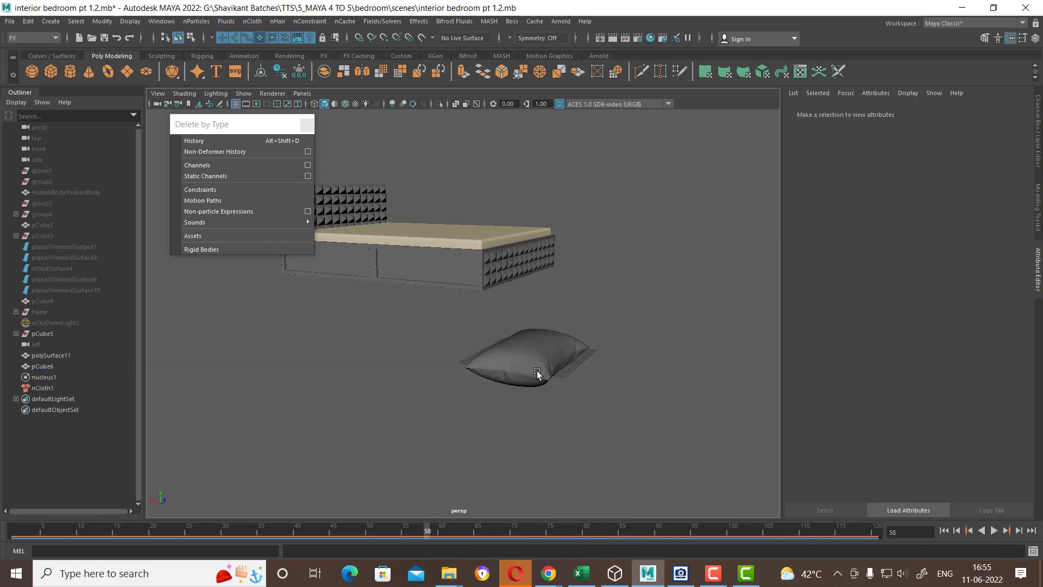
{"action": "left_click", "coordinate": [538, 370]}
{"action": "key", "text": "f"}
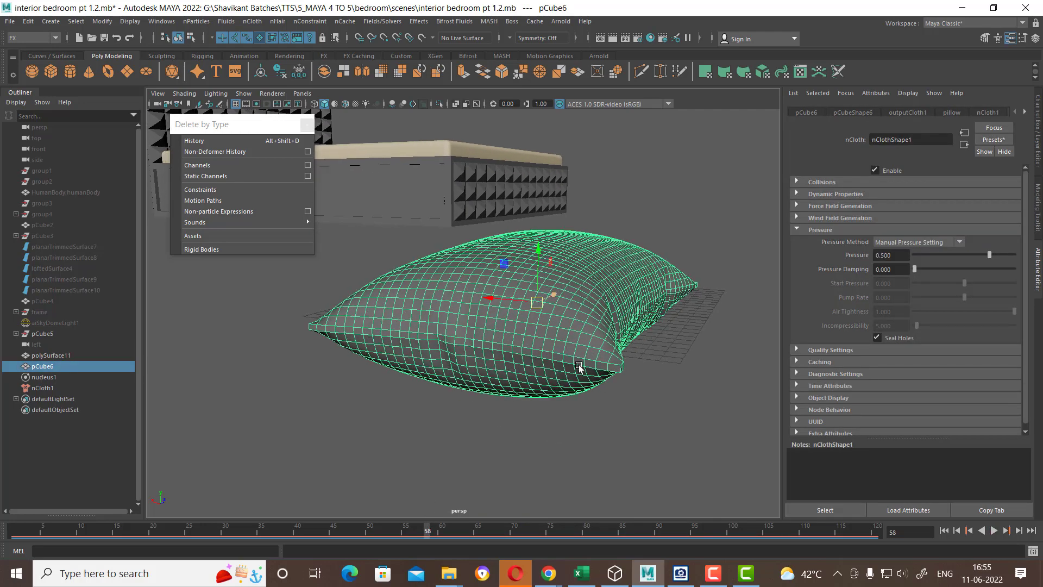
Select the pillow's output mesh and orbit low around it
{"action": "left_click", "coordinate": [644, 377]}
{"action": "left_click", "coordinate": [644, 377]}
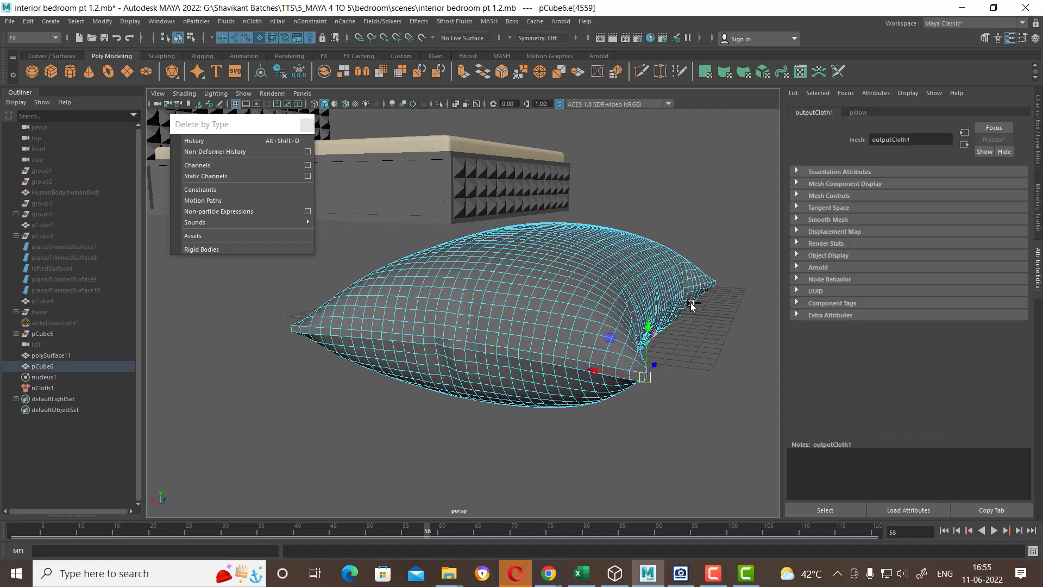
{"action": "right_click_drag", "start_coordinate": [691, 302], "coordinate": [706, 288]}
{"action": "left_click", "coordinate": [499, 274]}
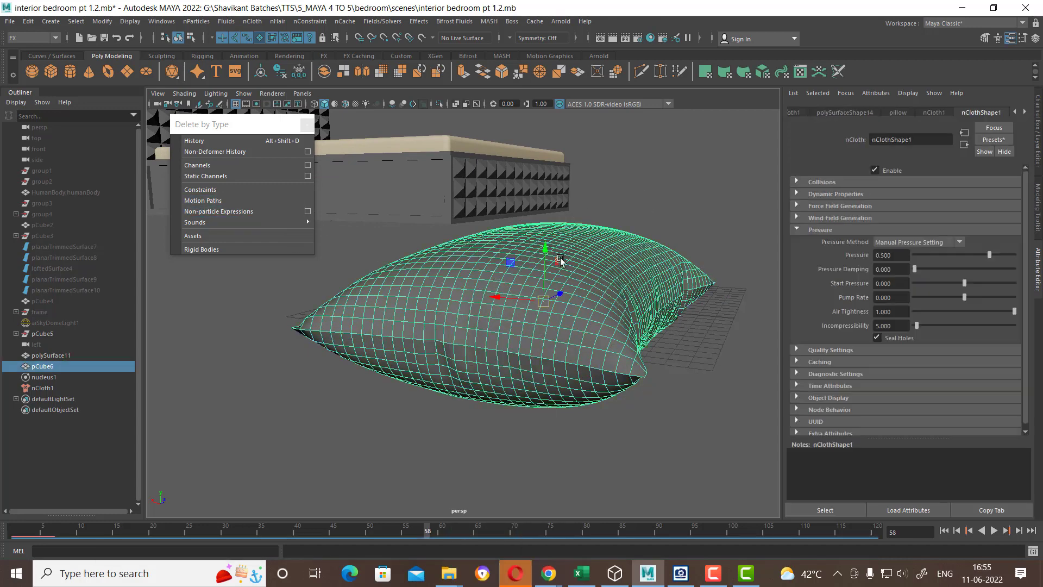
{"action": "left_click_drag", "start_coordinate": [559, 261], "coordinate": [624, 408], "text": "alt"}
{"action": "left_click", "coordinate": [634, 471]}
{"action": "mouse_move", "coordinate": [633, 472]}
{"action": "left_mouse_down", "text": "alt"}
{"action": "mouse_move", "coordinate": [626, 429]}
{"action": "mouse_move", "coordinate": [552, 363]}
{"action": "mouse_move", "coordinate": [655, 324]}
{"action": "mouse_move", "coordinate": [548, 314]}
{"action": "left_mouse_up", "text": "alt"}
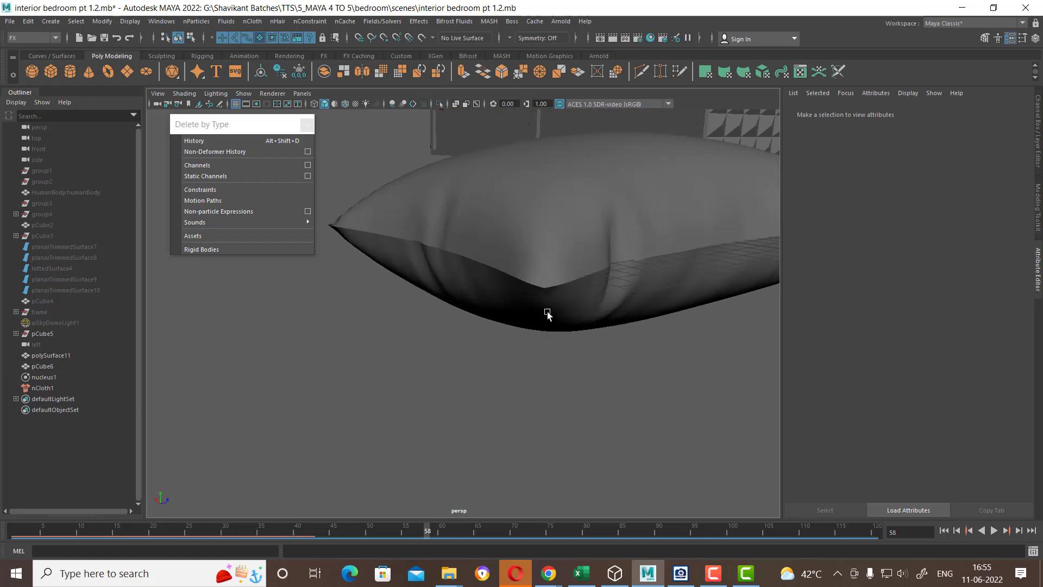
Reselect the pillow and pull the view back to see it whole from above
{"action": "left_click", "coordinate": [575, 267]}
{"action": "left_click", "coordinate": [540, 391]}
{"action": "mouse_move", "coordinate": [471, 377]}
{"action": "left_mouse_down", "text": "alt"}
{"action": "mouse_move", "coordinate": [540, 392]}
{"action": "mouse_move", "coordinate": [569, 422]}
{"action": "left_mouse_up", "text": "alt"}
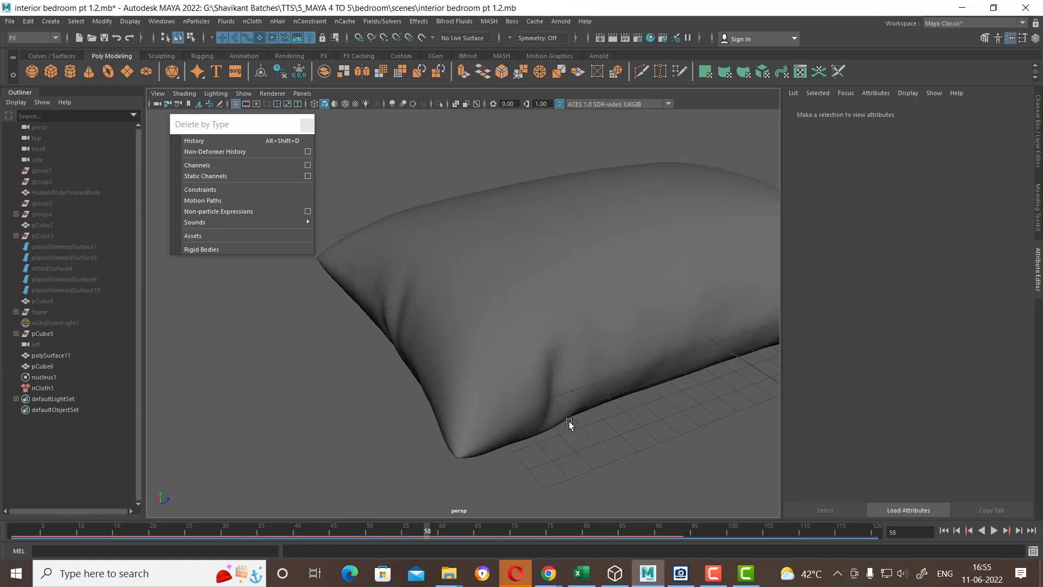
{"action": "right_click_drag", "start_coordinate": [568, 422], "coordinate": [509, 377], "text": "alt"}
{"action": "mouse_move", "coordinate": [509, 377]}
{"action": "left_mouse_down", "text": "alt"}
{"action": "mouse_move", "coordinate": [494, 440]}
{"action": "mouse_move", "coordinate": [515, 391]}
{"action": "mouse_move", "coordinate": [554, 395]}
{"action": "mouse_move", "coordinate": [534, 397]}
{"action": "left_mouse_up", "text": "alt"}
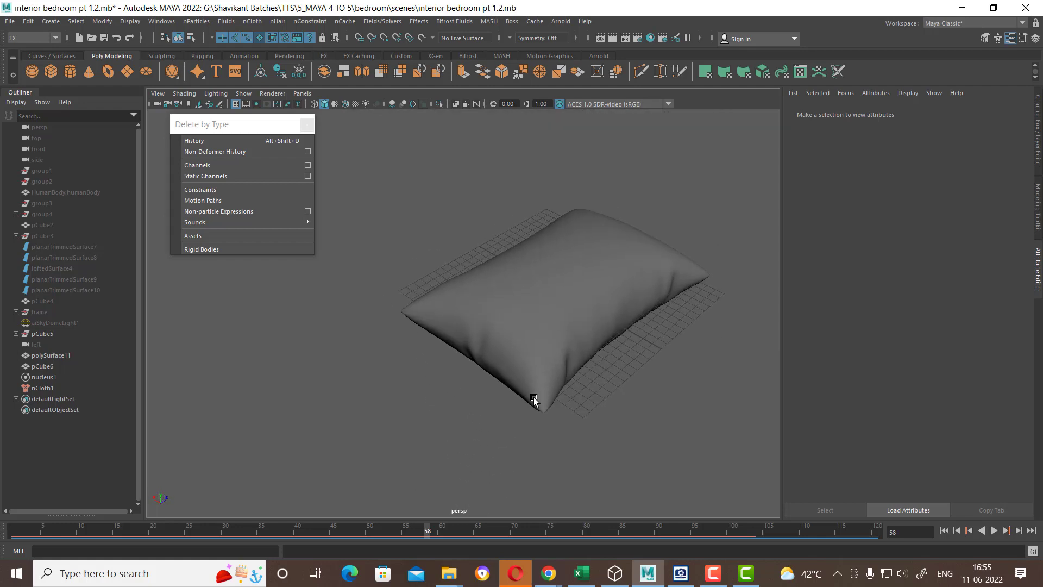
{"action": "left_click", "coordinate": [543, 304]}
{"action": "mouse_move", "coordinate": [577, 333]}
{"action": "right_mouse_down", "text": "alt"}
{"action": "mouse_move", "coordinate": [552, 282]}
{"action": "mouse_move", "coordinate": [618, 355]}
{"action": "right_mouse_up", "text": "alt"}
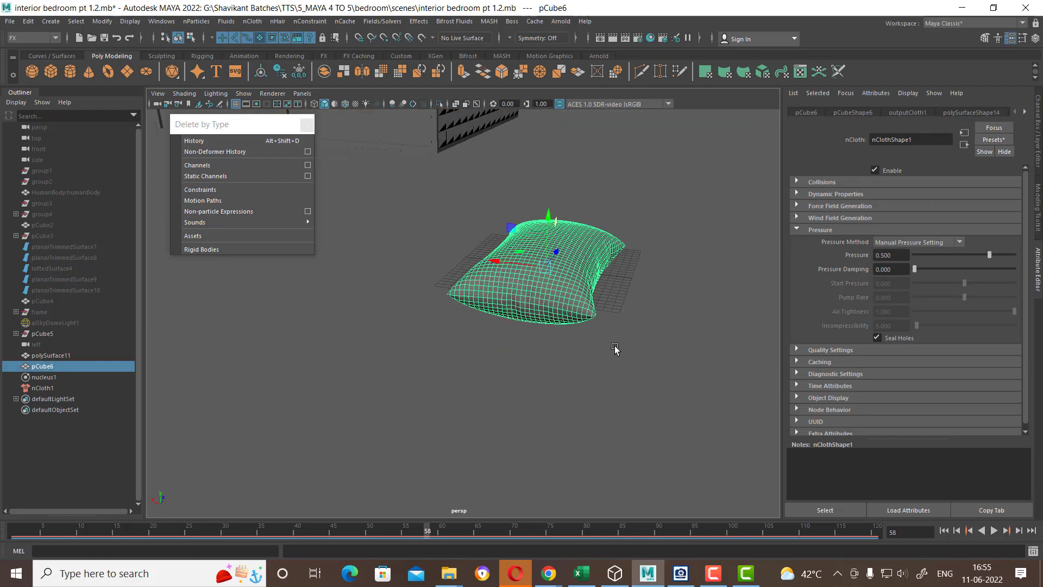
Turn on textured display (6) and move the pillow off to the right in top view
{"action": "key", "text": "6"}
{"action": "left_click", "coordinate": [630, 346]}
{"action": "left_click", "coordinate": [571, 299]}
{"action": "key", "text": "space"}
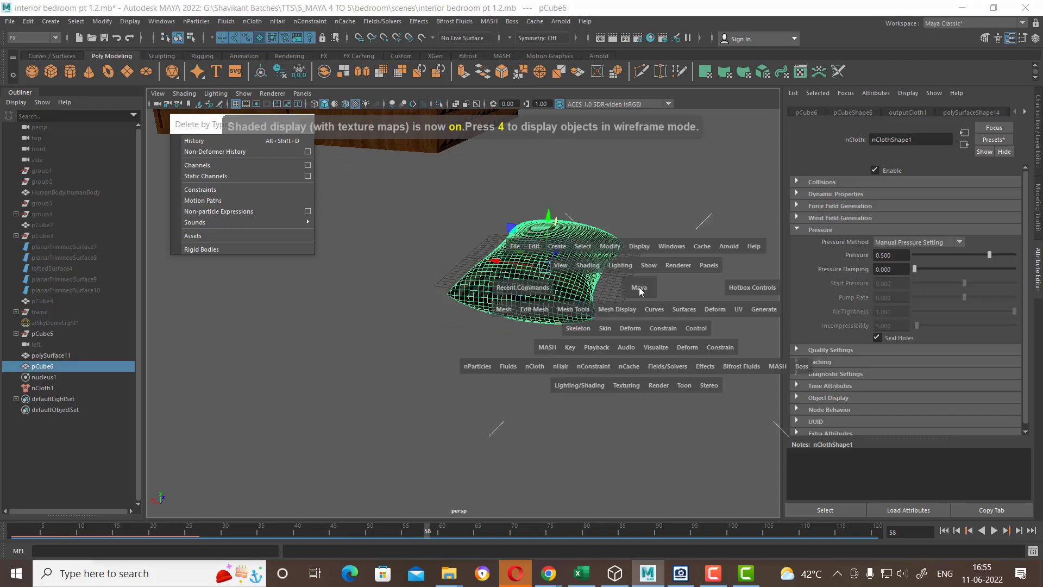
{"action": "left_click_drag", "start_coordinate": [639, 292], "coordinate": [639, 266]}
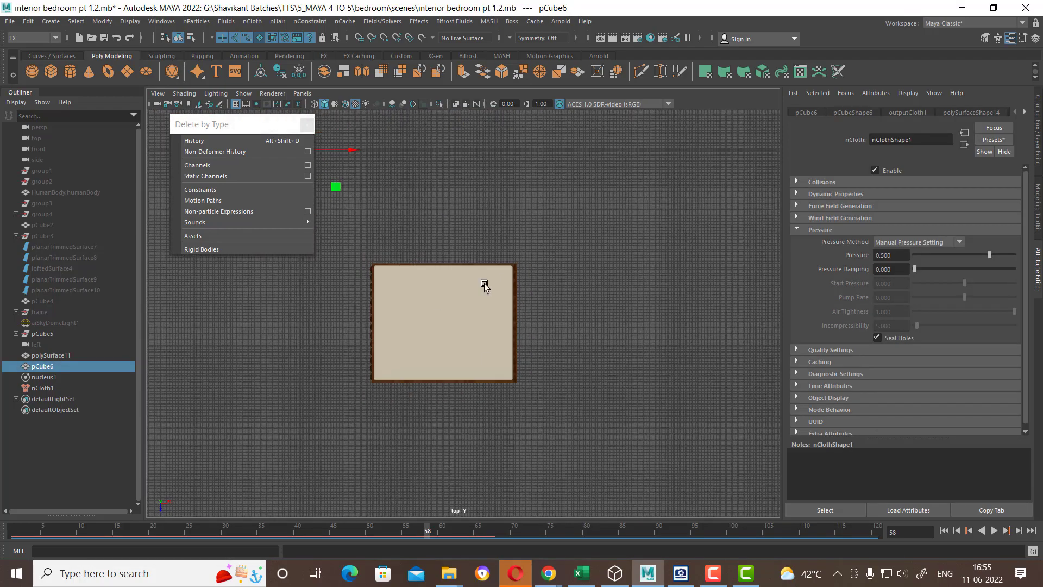
{"action": "right_click_drag", "start_coordinate": [484, 285], "coordinate": [545, 289], "text": "alt"}
{"action": "middle_click_drag", "start_coordinate": [545, 289], "coordinate": [458, 239], "text": "alt"}
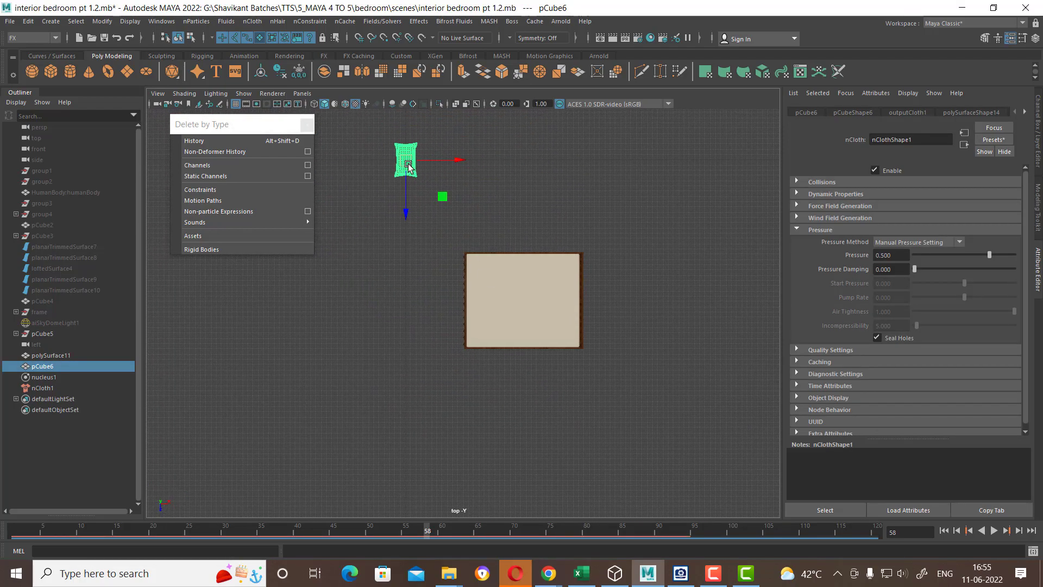
{"action": "left_click_drag", "start_coordinate": [409, 166], "coordinate": [480, 166]}
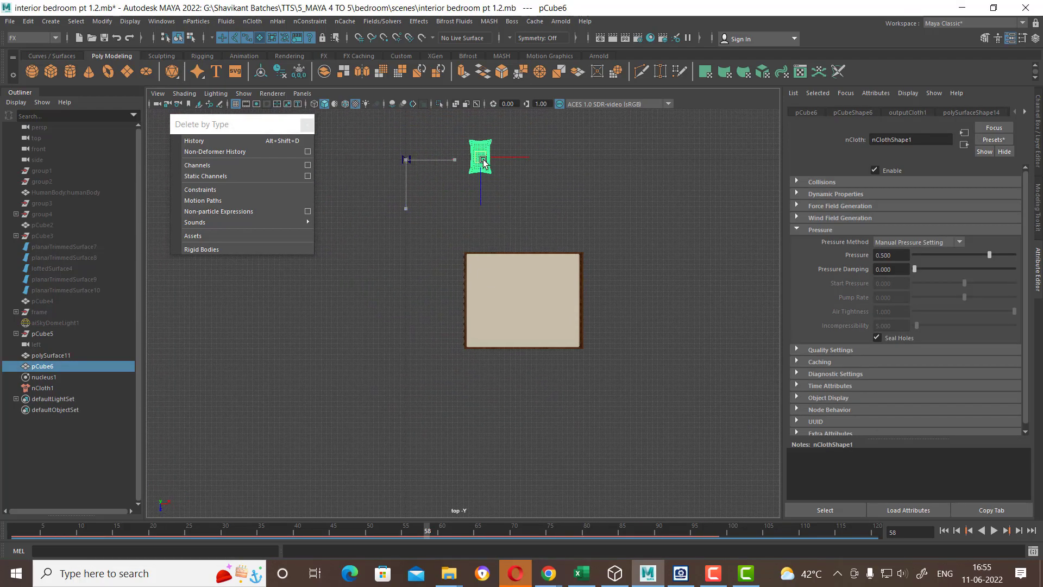
Frame the mattress in perspective, isolate it, then unhide the headboard
{"action": "left_click", "coordinate": [590, 339]}
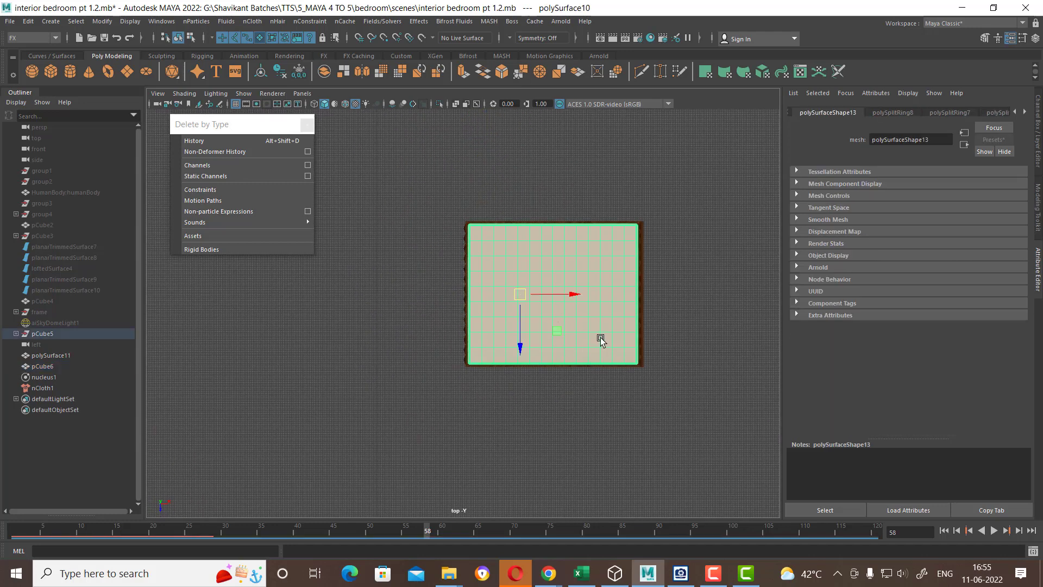
{"action": "left_click_drag", "start_coordinate": [600, 340], "coordinate": [545, 304]}
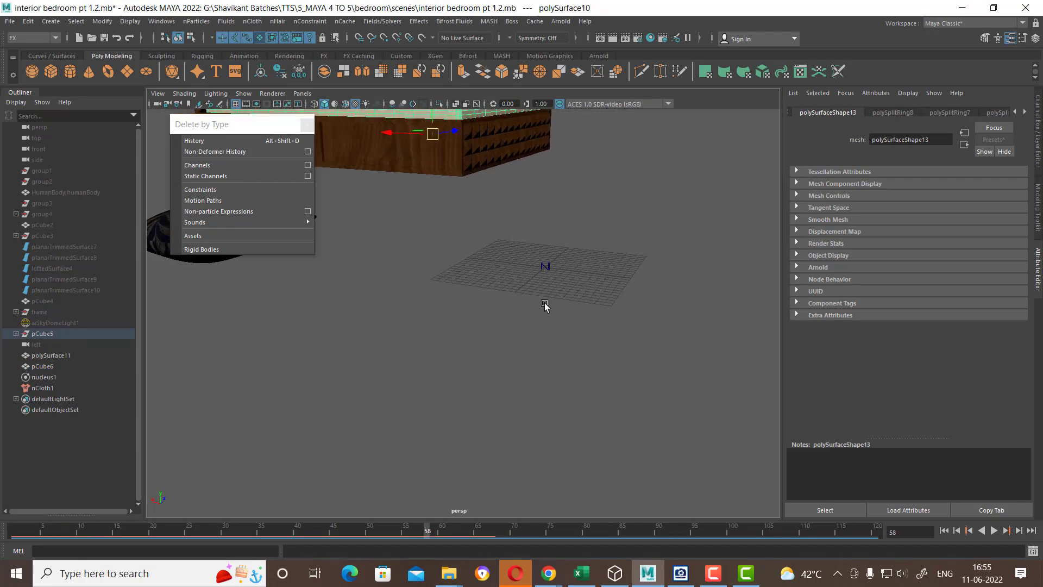
{"action": "key", "text": "f"}
{"action": "mouse_move", "coordinate": [496, 280]}
{"action": "left_mouse_down", "text": "alt"}
{"action": "mouse_move", "coordinate": [489, 384]}
{"action": "mouse_move", "coordinate": [496, 326]}
{"action": "mouse_move", "coordinate": [561, 368]}
{"action": "mouse_move", "coordinate": [499, 342]}
{"action": "mouse_move", "coordinate": [509, 340]}
{"action": "left_mouse_up", "text": "alt"}
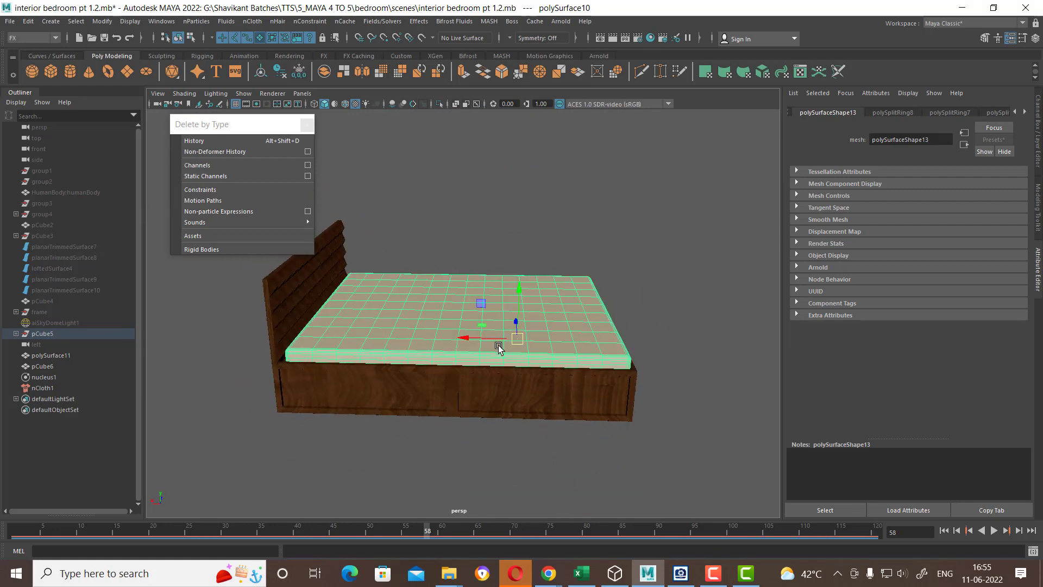
{"action": "left_click", "coordinate": [585, 373]}
{"action": "mouse_move", "coordinate": [585, 373]}
{"action": "left_mouse_down", "text": "alt"}
{"action": "mouse_move", "coordinate": [560, 396]}
{"action": "mouse_move", "coordinate": [616, 374]}
{"action": "mouse_move", "coordinate": [596, 347]}
{"action": "mouse_move", "coordinate": [529, 341]}
{"action": "mouse_move", "coordinate": [555, 349]}
{"action": "mouse_move", "coordinate": [622, 324]}
{"action": "left_mouse_up", "text": "alt"}
{"action": "left_click", "coordinate": [610, 351]}
{"action": "key", "text": "alt+h"}
{"action": "key", "text": "ctrl+shift+h"}
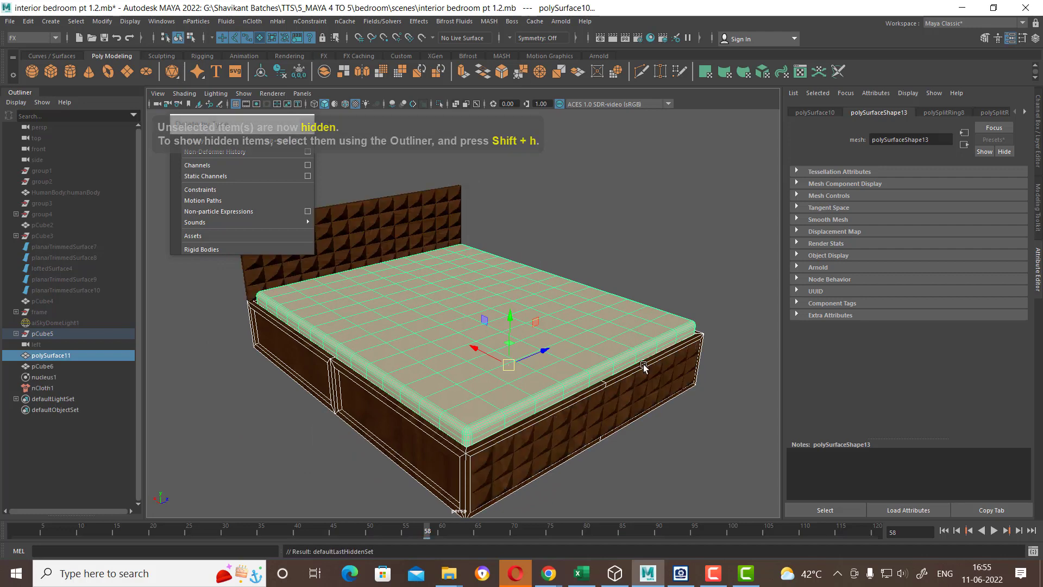
Combine the bed base panels into a single mesh
{"action": "left_click", "coordinate": [591, 416]}
{"action": "left_click", "coordinate": [590, 449]}
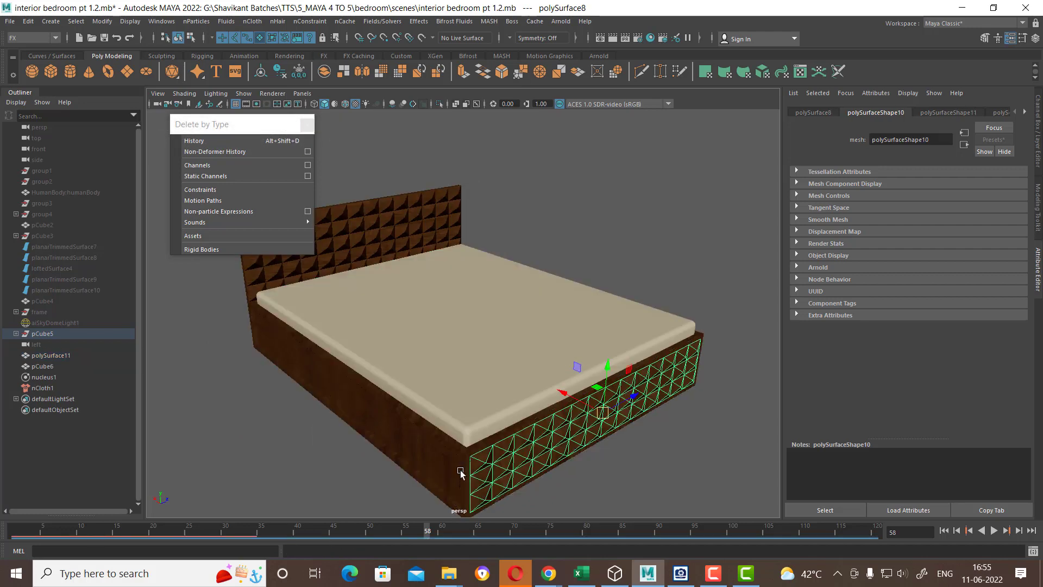
{"action": "left_click", "coordinate": [436, 452]}
{"action": "right_click_drag", "start_coordinate": [663, 253], "coordinate": [671, 484], "text": "shift"}
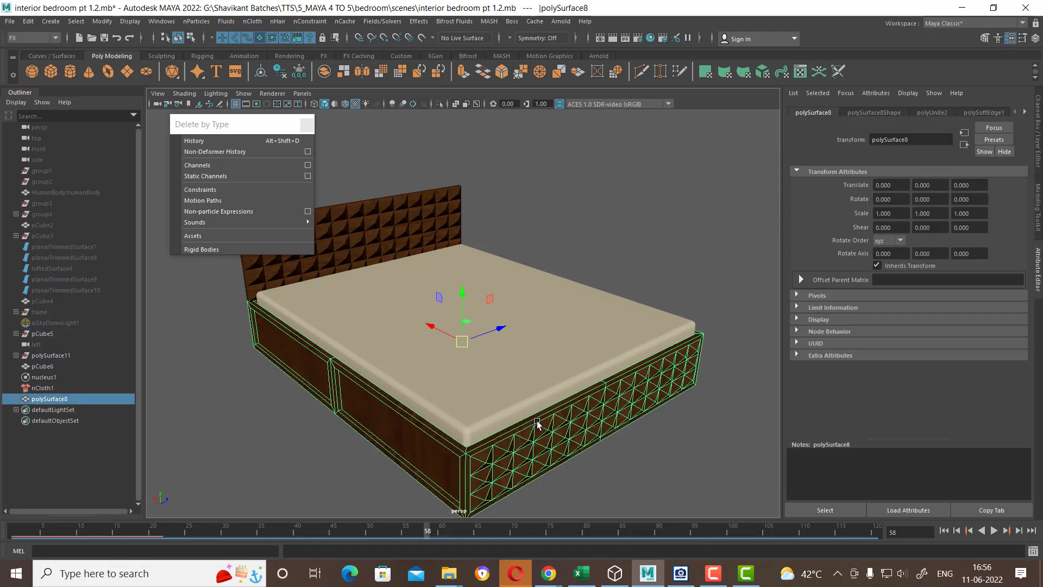
Isolate the mattress and Separate its mesh into pieces, viewed from the top
{"action": "left_click", "coordinate": [541, 383], "text": "shift"}
{"action": "key", "text": "alt+h"}
{"action": "left_click_drag", "start_coordinate": [583, 384], "coordinate": [586, 415], "text": "alt"}
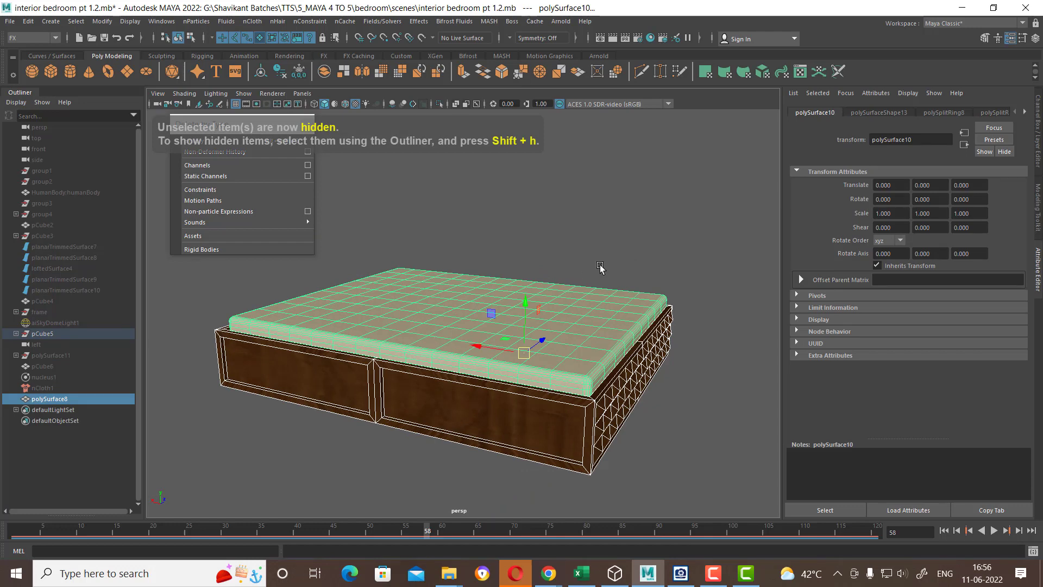
{"action": "right_click_drag", "start_coordinate": [604, 247], "coordinate": [581, 473], "text": "shift"}
{"action": "left_click", "coordinate": [637, 392]}
{"action": "mouse_move", "coordinate": [637, 391]}
{"action": "left_mouse_down", "text": "alt"}
{"action": "mouse_move", "coordinate": [543, 264]}
{"action": "mouse_move", "coordinate": [603, 337]}
{"action": "left_mouse_up", "text": "alt"}
{"action": "key", "text": "space"}
{"action": "mouse_move", "coordinate": [643, 286]}
{"action": "left_mouse_down"}
{"action": "mouse_move", "coordinate": [563, 262]}
{"action": "mouse_move", "coordinate": [585, 285]}
{"action": "left_mouse_up"}
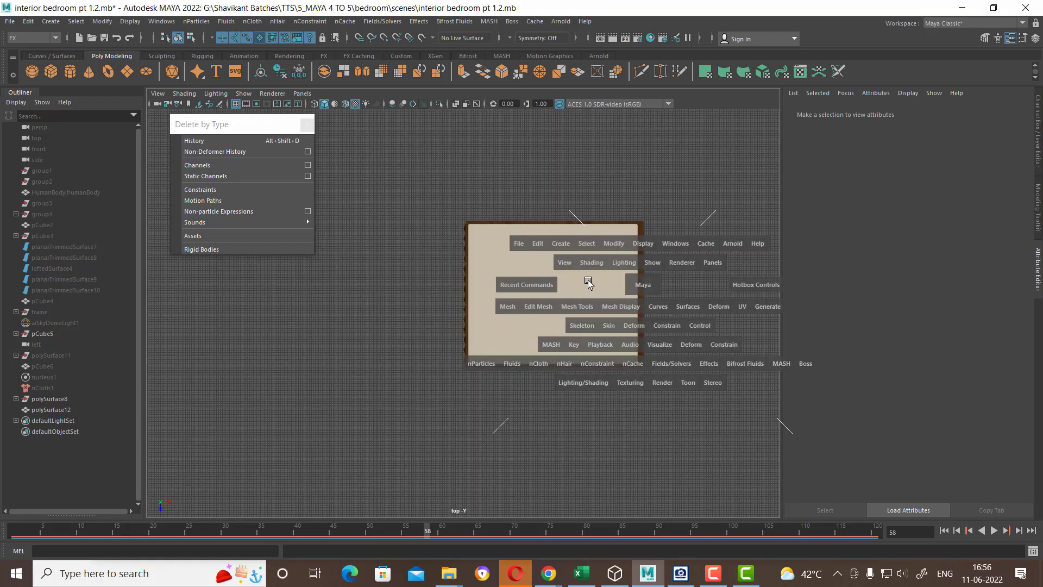
Create a polygon plane and set its Width and Height to 39.37
{"action": "right_click", "coordinate": [701, 197], "text": "shift"}
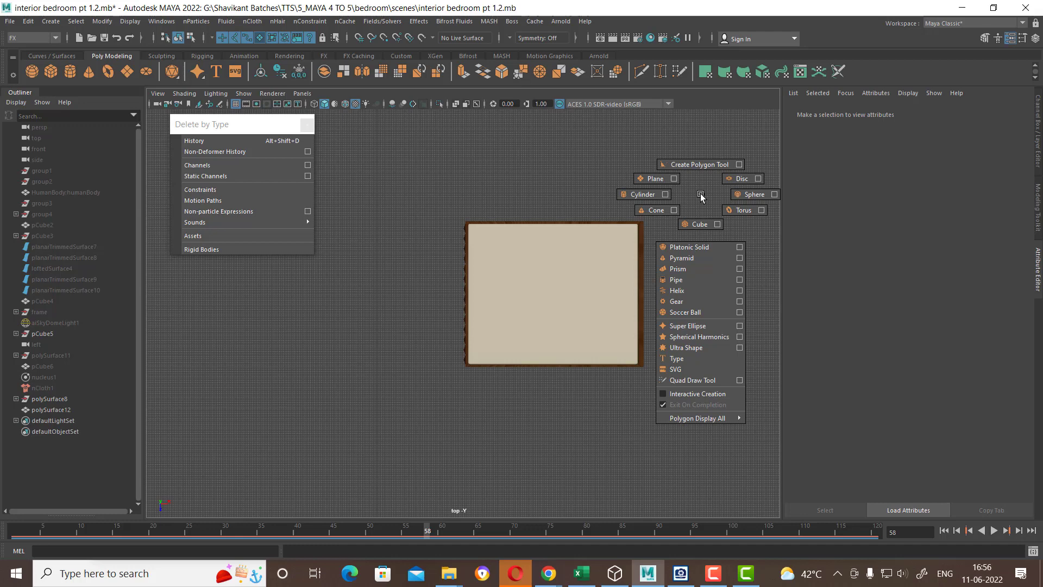
{"action": "right_click_drag", "start_coordinate": [701, 197], "coordinate": [644, 181], "text": "shift"}
{"action": "scroll", "coordinate": [420, 219], "scroll_direction": "down", "scroll_amount": 1}
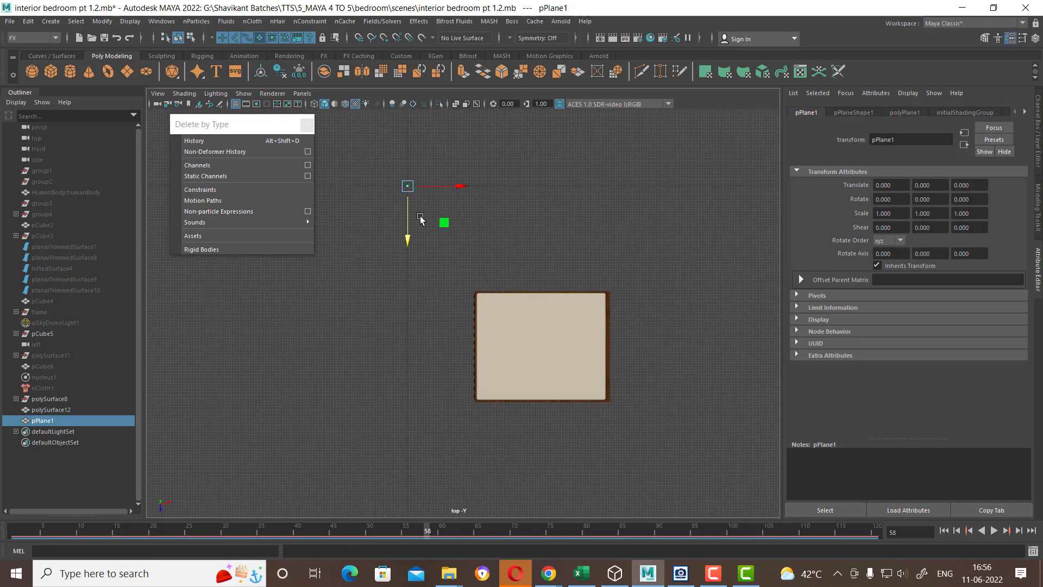
{"action": "left_click", "coordinate": [1036, 39]}
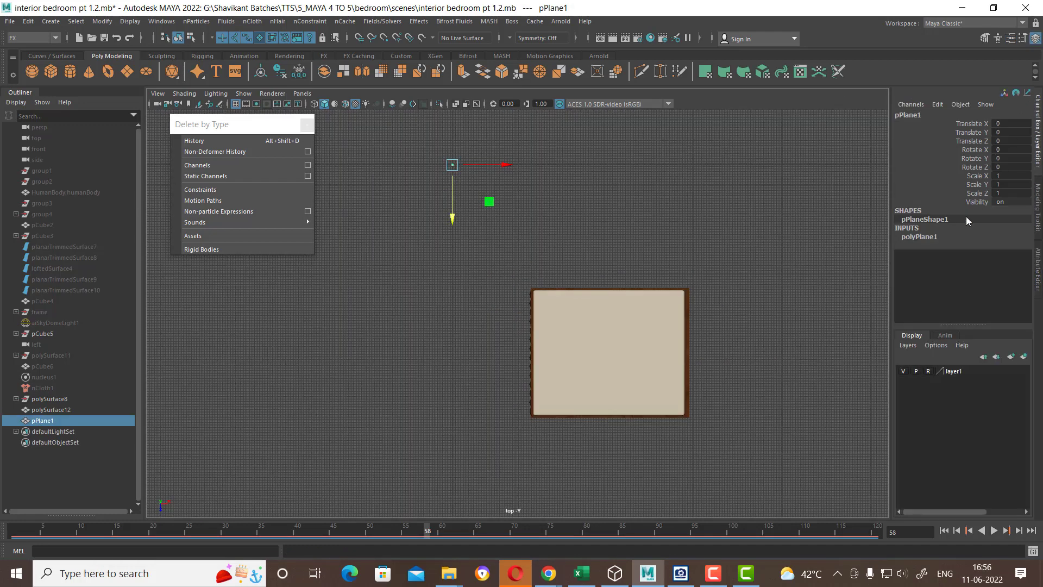
{"action": "left_click", "coordinate": [919, 237]}
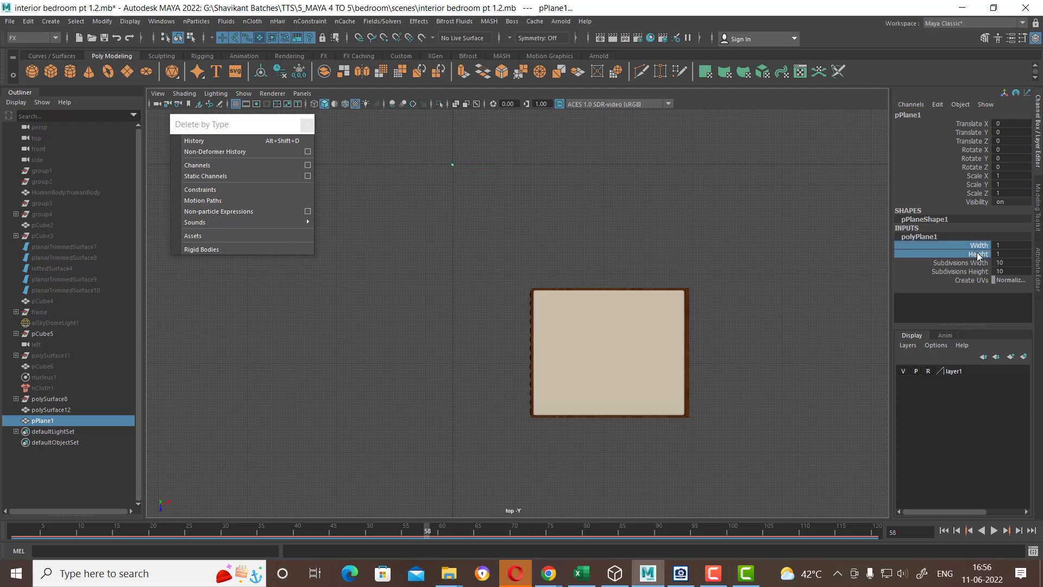
{"action": "left_click", "coordinate": [979, 247]}
{"action": "left_click", "coordinate": [981, 254], "text": "shift"}
{"action": "middle_click_drag", "start_coordinate": [589, 241], "coordinate": [845, 202]}
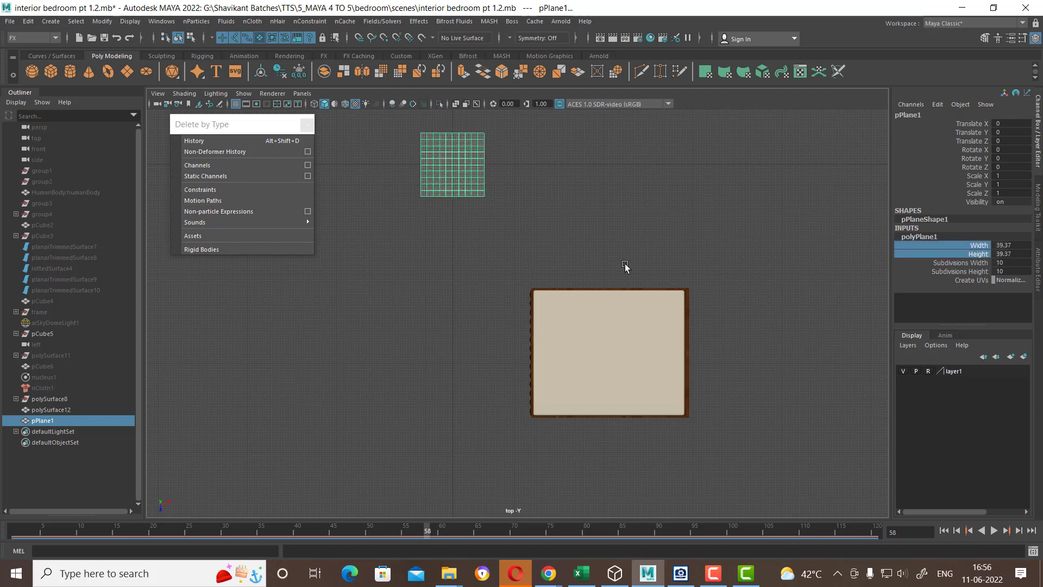
Raise the plane above the bed, centre it, and scale it to 2.927 to cover the bed
{"action": "left_click", "coordinate": [549, 223]}
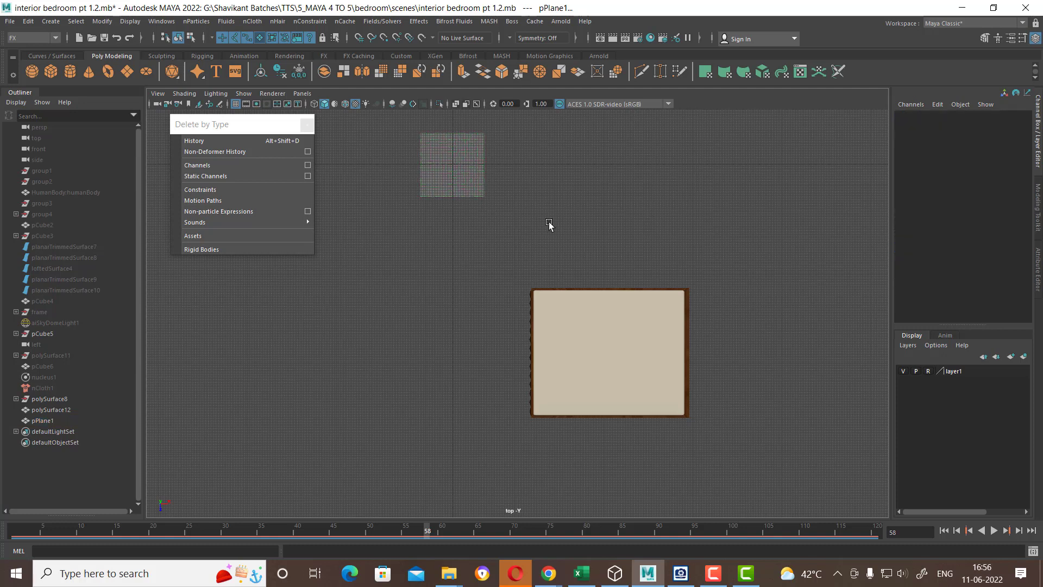
{"action": "left_click", "coordinate": [473, 181]}
{"action": "left_click_drag", "start_coordinate": [464, 162], "coordinate": [613, 251]}
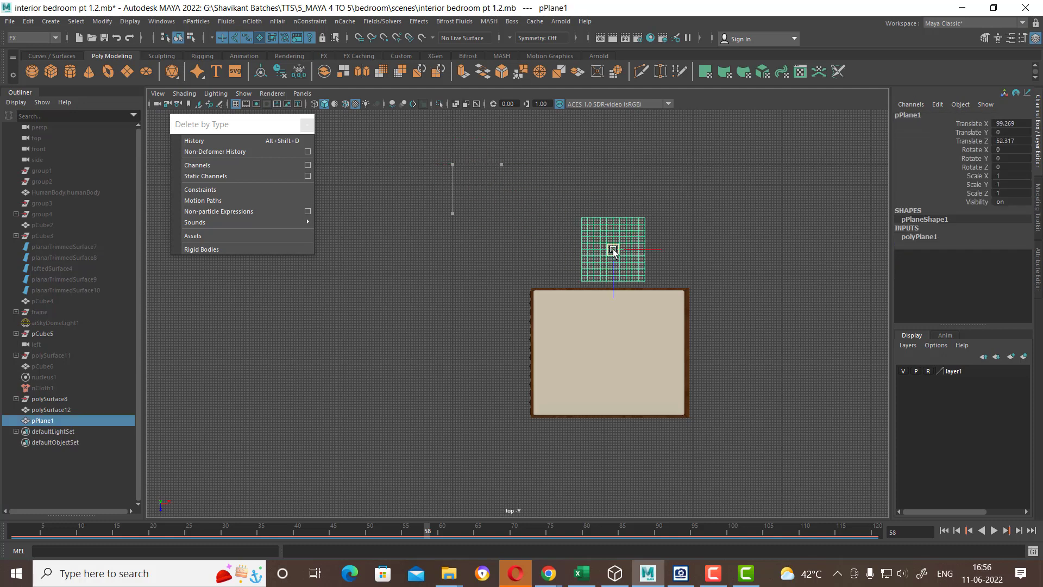
{"action": "key", "text": "space"}
{"action": "left_click_drag", "start_coordinate": [660, 304], "coordinate": [663, 332]}
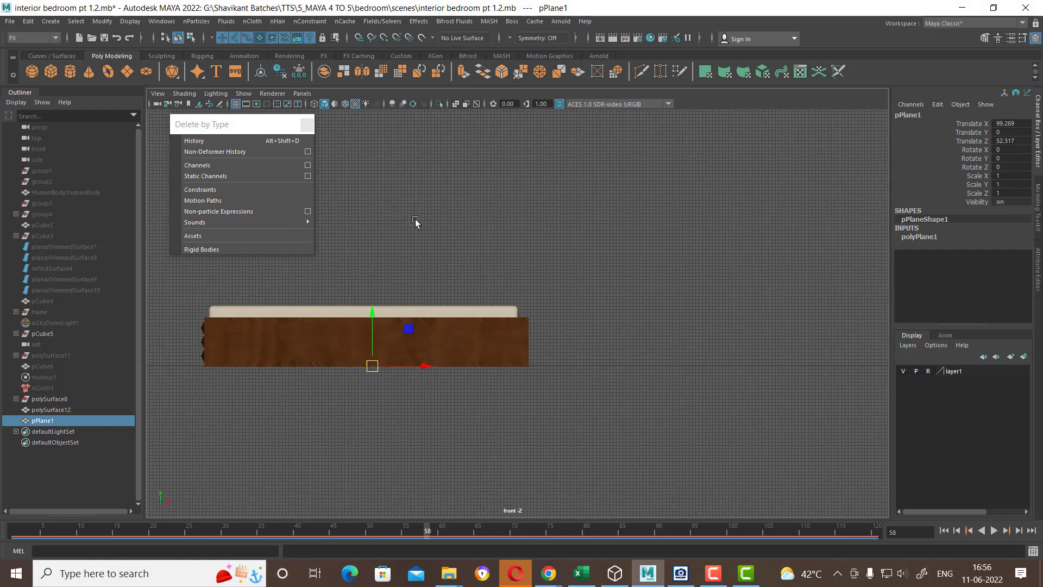
{"action": "middle_click_drag", "start_coordinate": [415, 221], "coordinate": [585, 418], "text": "alt"}
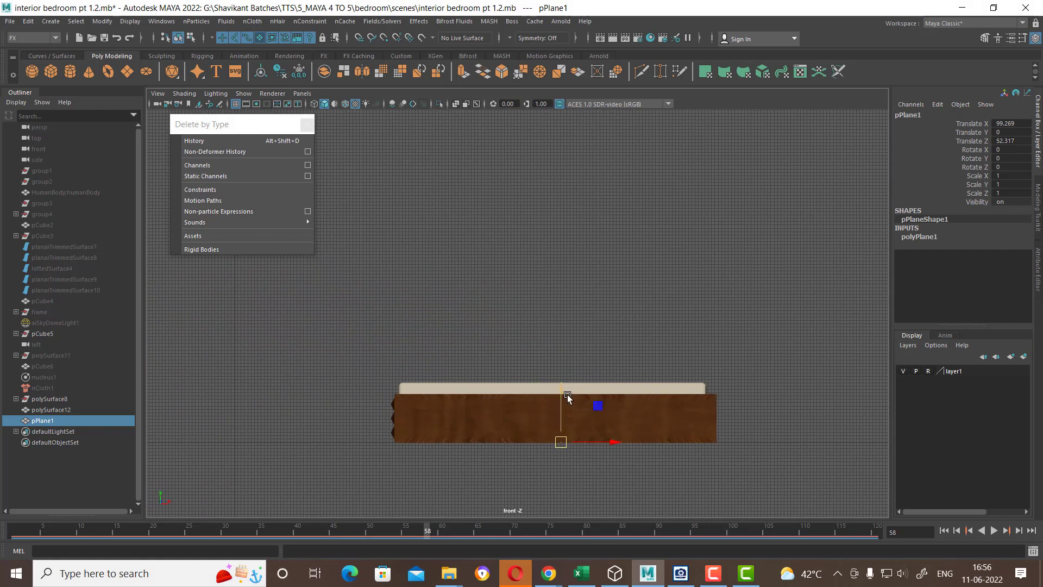
{"action": "left_click_drag", "start_coordinate": [567, 397], "coordinate": [575, 294]}
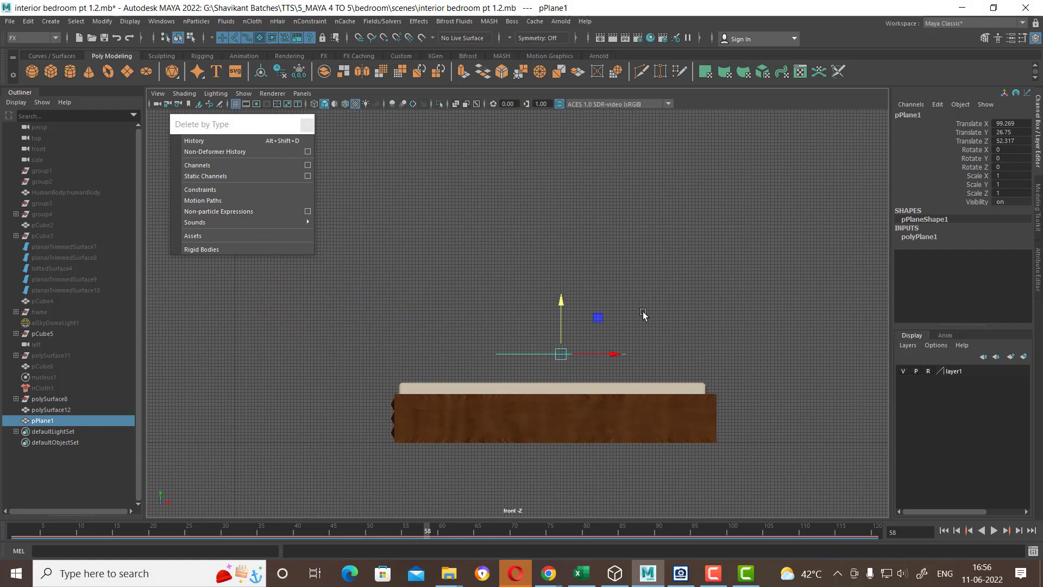
{"action": "key", "text": "space"}
{"action": "left_click", "coordinate": [588, 302]}
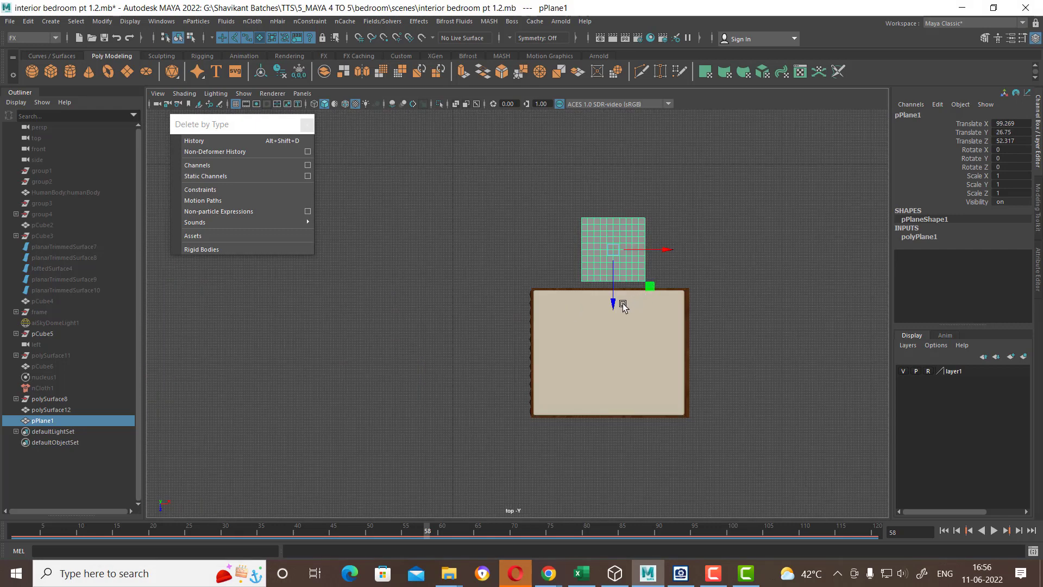
{"action": "left_click_drag", "start_coordinate": [614, 303], "coordinate": [610, 408]}
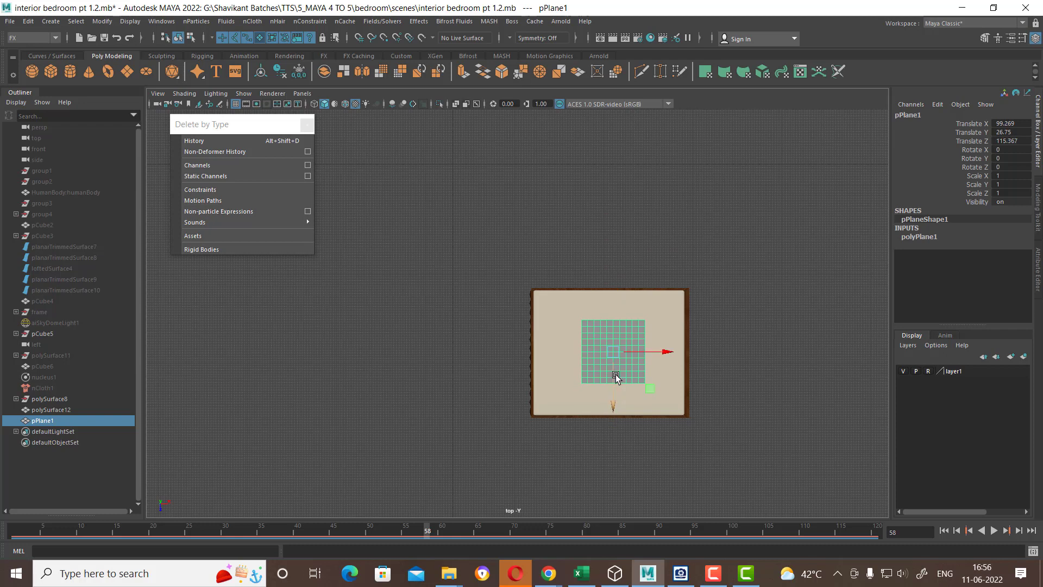
{"action": "left_click_drag", "start_coordinate": [611, 359], "coordinate": [706, 306]}
Set the plane's Subdivisions Width and Height to 50 and check it in perspective
{"action": "left_click", "coordinate": [928, 242]}
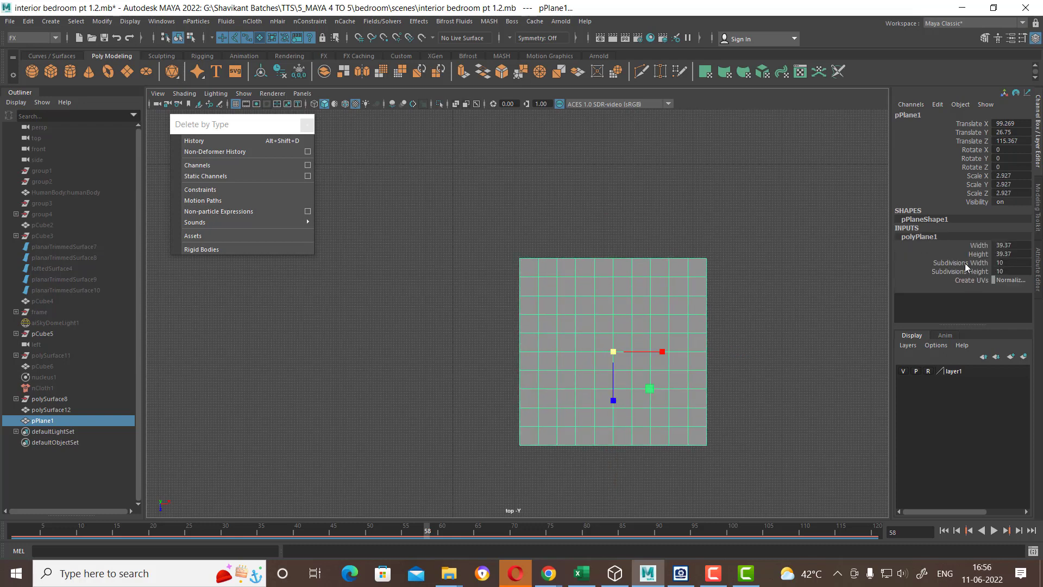
{"action": "left_click_drag", "start_coordinate": [966, 265], "coordinate": [967, 271]}
{"action": "middle_click_drag", "start_coordinate": [679, 348], "coordinate": [754, 361]}
{"action": "key", "text": "space"}
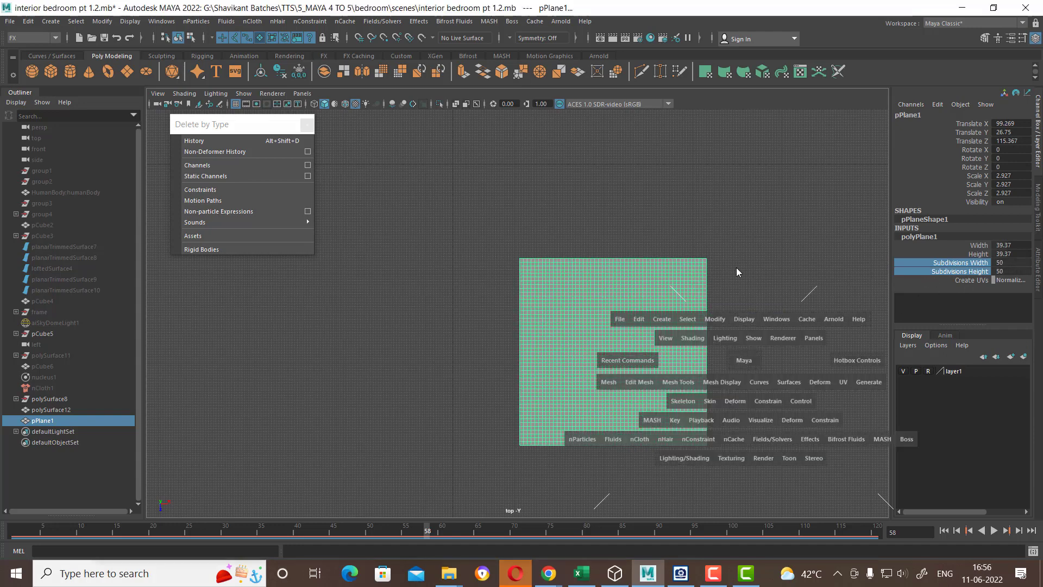
{"action": "left_click", "coordinate": [738, 272]}
{"action": "mouse_move", "coordinate": [706, 305]}
{"action": "left_mouse_down", "text": "alt"}
{"action": "mouse_move", "coordinate": [690, 326]}
{"action": "mouse_move", "coordinate": [710, 324]}
{"action": "mouse_move", "coordinate": [734, 473]}
{"action": "left_mouse_up", "text": "alt"}
{"action": "mouse_move", "coordinate": [549, 573]}
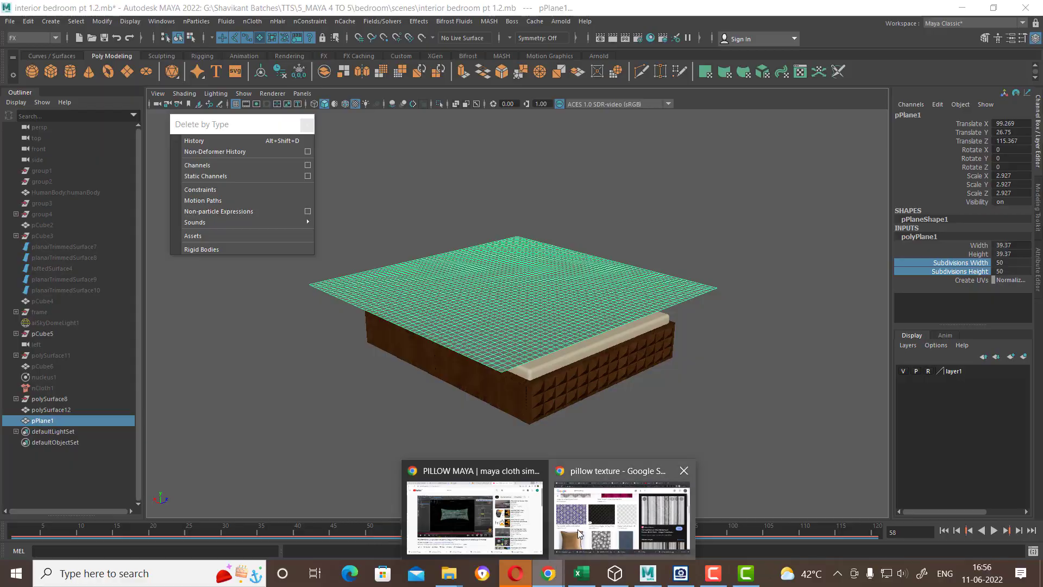
{"action": "left_click", "coordinate": [580, 530]}
Search Google Images for 'bedsheet fabric texture'
{"action": "left_click", "coordinate": [223, 77]}
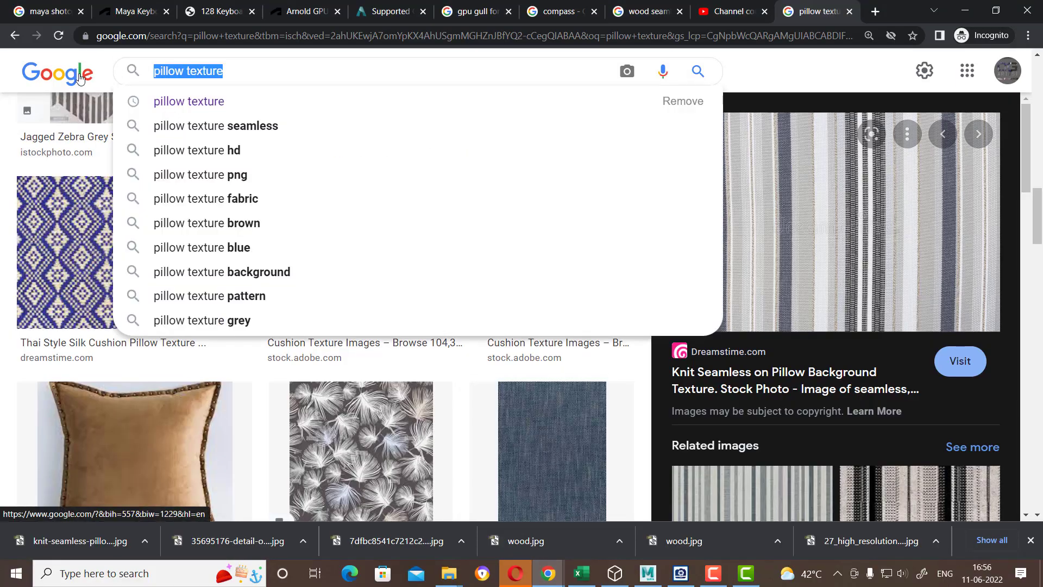
{"action": "type", "text": "bet"}
{"action": "key", "text": "BackSpace"}
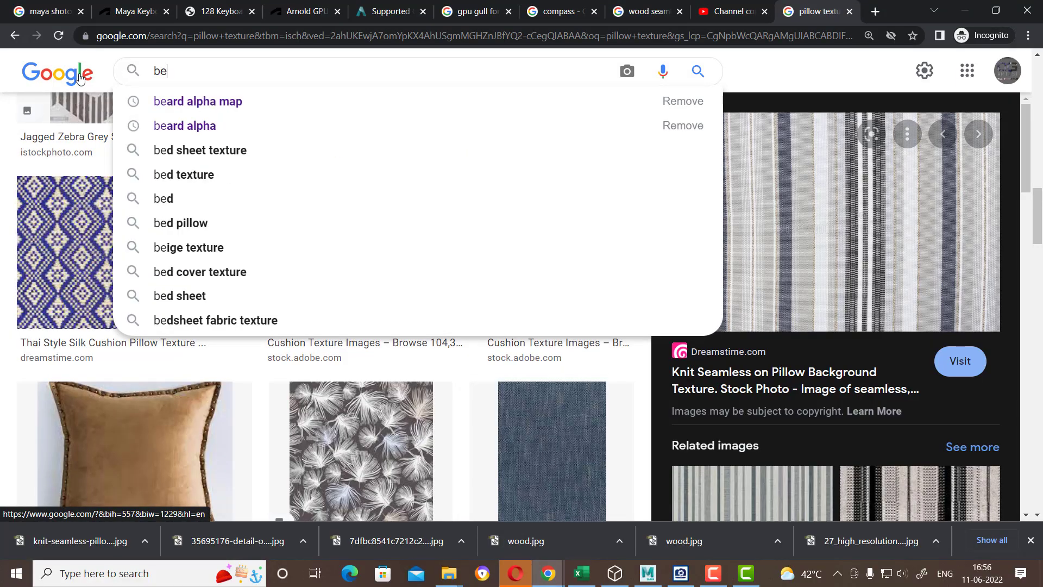
{"action": "type", "text": "dsh"}
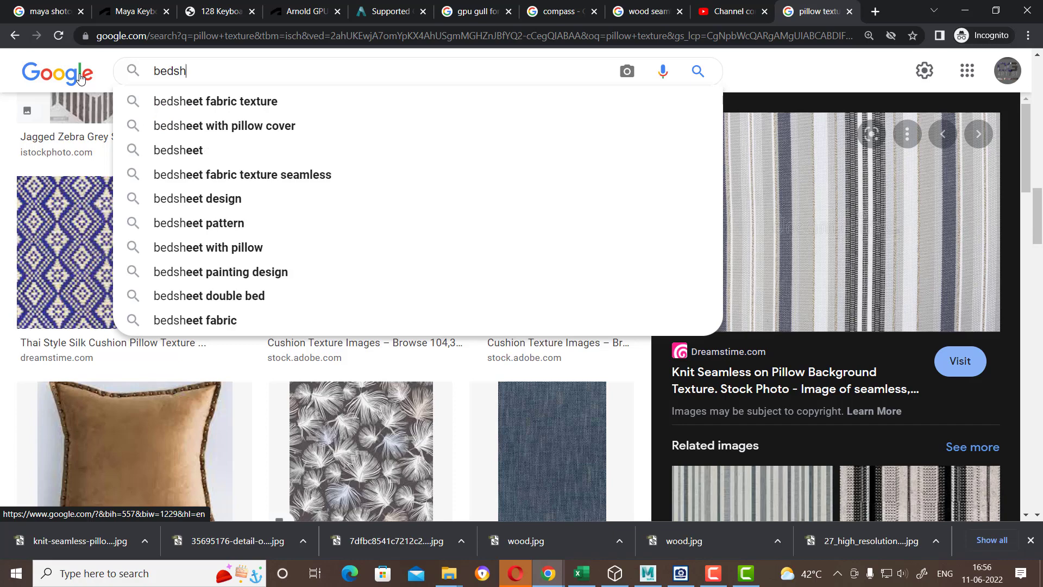
{"action": "key", "text": "Down"}
{"action": "key", "text": "Return"}
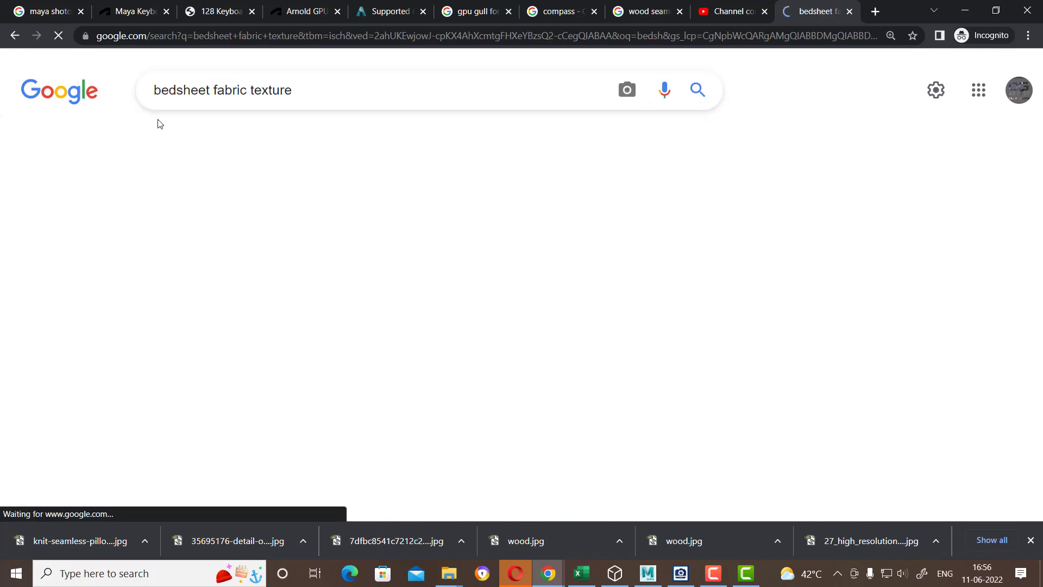
Scroll the results and preview a paisley fabric and a cotton printed floral bedsheet
{"action": "scroll", "coordinate": [468, 369], "scroll_direction": "down", "scroll_amount": 4}
{"action": "scroll", "coordinate": [460, 364], "scroll_direction": "down", "scroll_amount": 2}
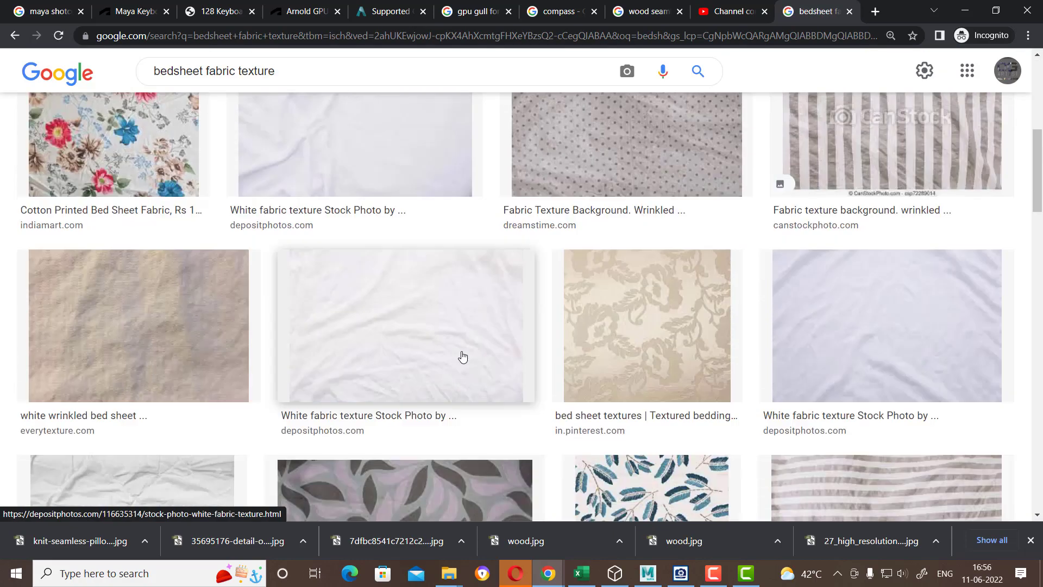
{"action": "scroll", "coordinate": [522, 304], "scroll_direction": "down", "scroll_amount": 4}
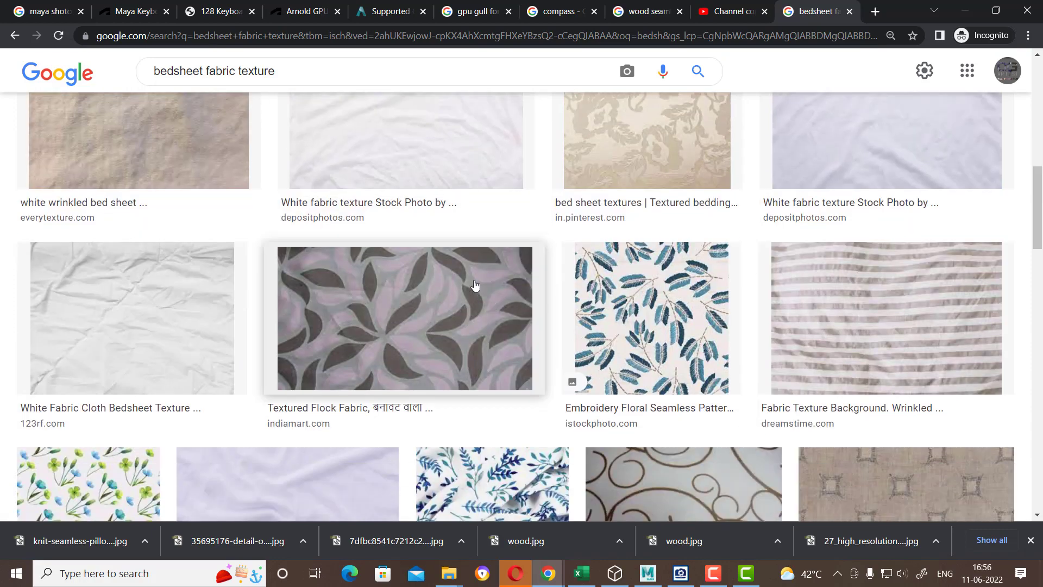
{"action": "scroll", "coordinate": [468, 309], "scroll_direction": "down", "scroll_amount": 5}
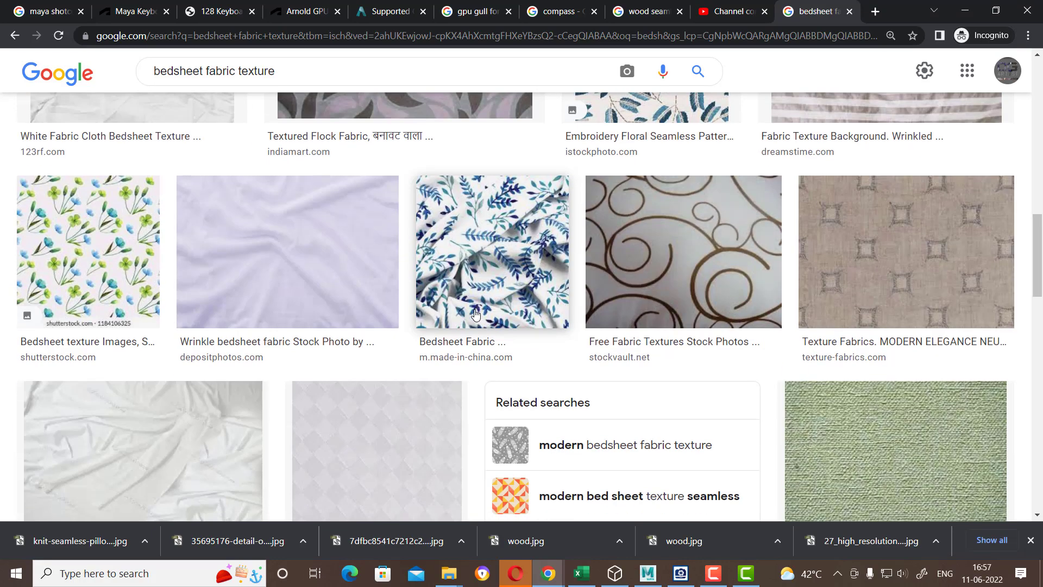
{"action": "scroll", "coordinate": [476, 314], "scroll_direction": "down", "scroll_amount": 3}
{"action": "scroll", "coordinate": [402, 332], "scroll_direction": "down", "scroll_amount": 1}
{"action": "scroll", "coordinate": [598, 315], "scroll_direction": "down", "scroll_amount": 5}
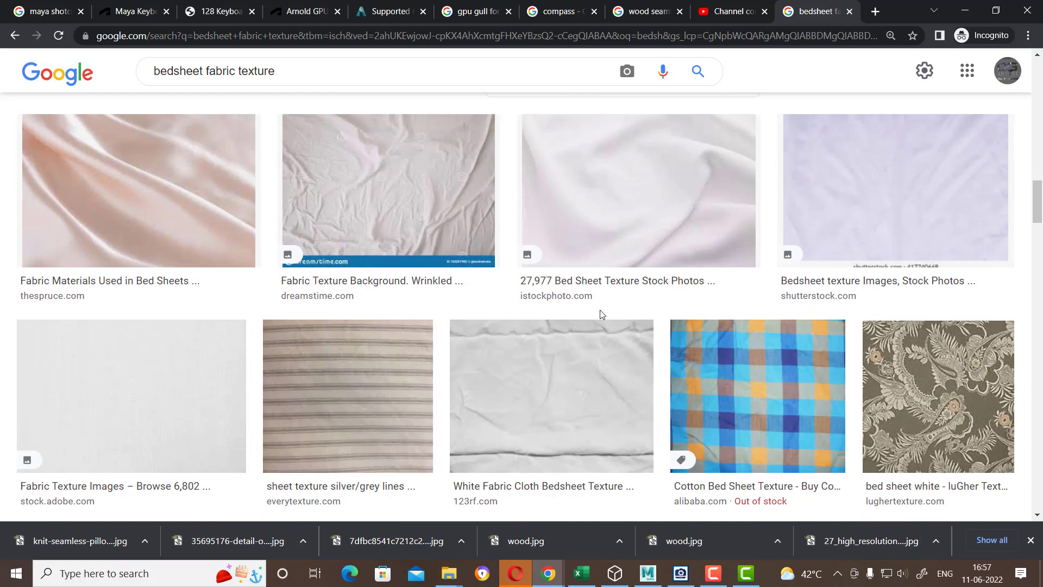
{"action": "left_click", "coordinate": [922, 416]}
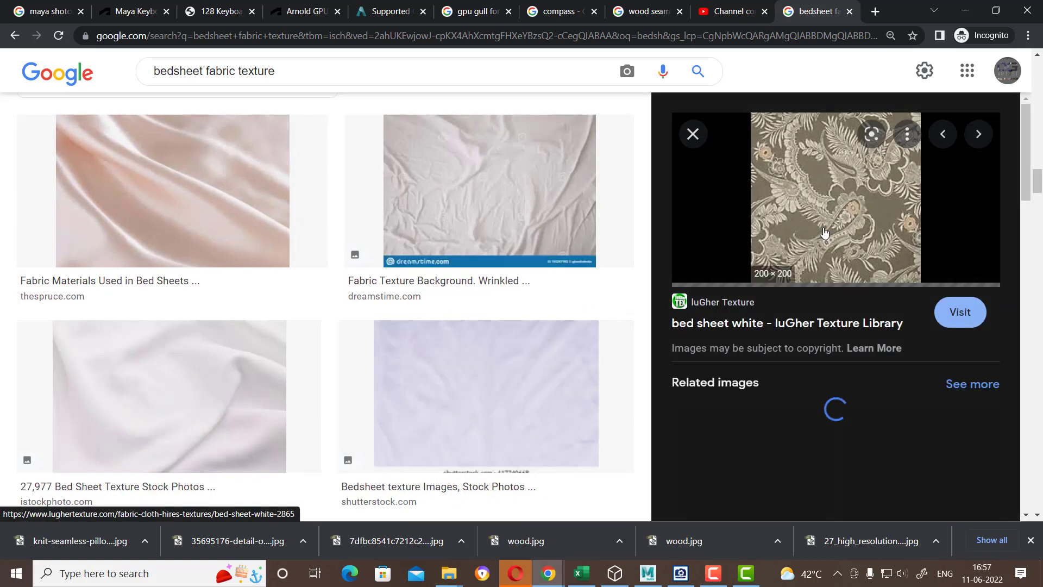
{"action": "scroll", "coordinate": [826, 296], "scroll_direction": "down", "scroll_amount": 5}
{"action": "left_click", "coordinate": [769, 183]}
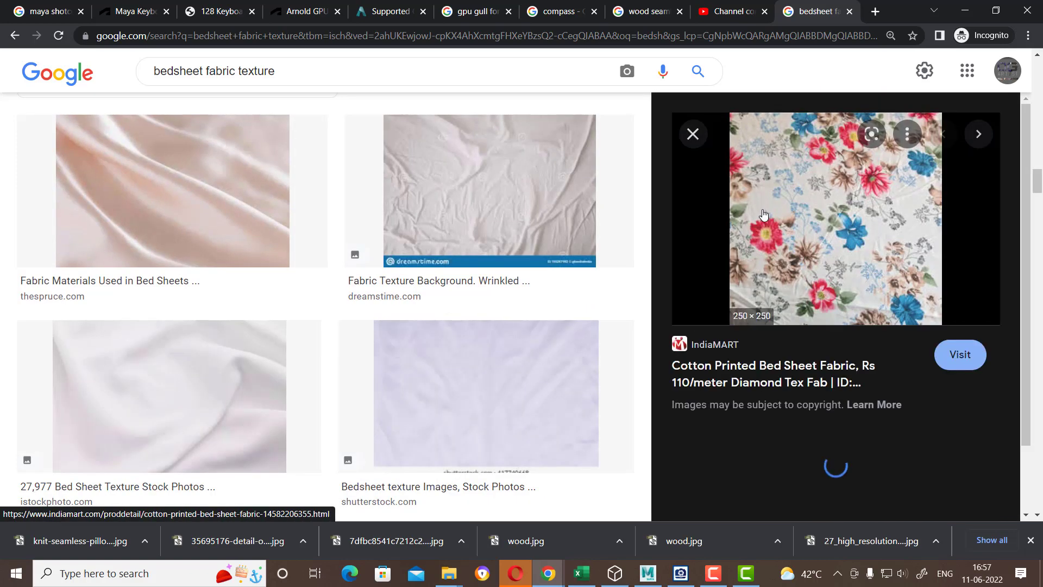
Scroll further and preview the Recycled Fabrics floral bedsheet image
{"action": "scroll", "coordinate": [826, 350], "scroll_direction": "down", "scroll_amount": 4}
{"action": "scroll", "coordinate": [826, 351], "scroll_direction": "down", "scroll_amount": 5}
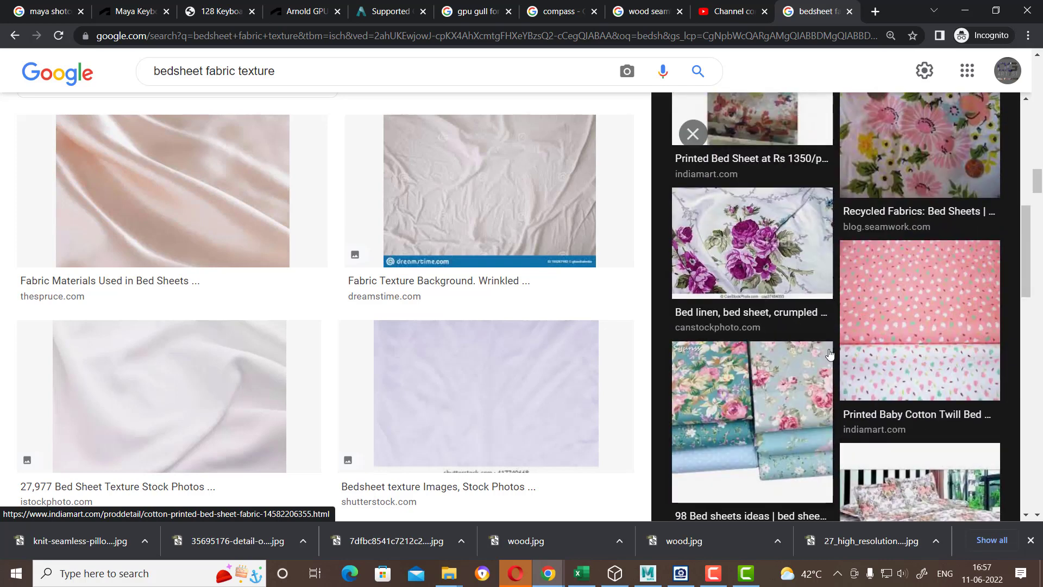
{"action": "scroll", "coordinate": [821, 362], "scroll_direction": "down", "scroll_amount": 5}
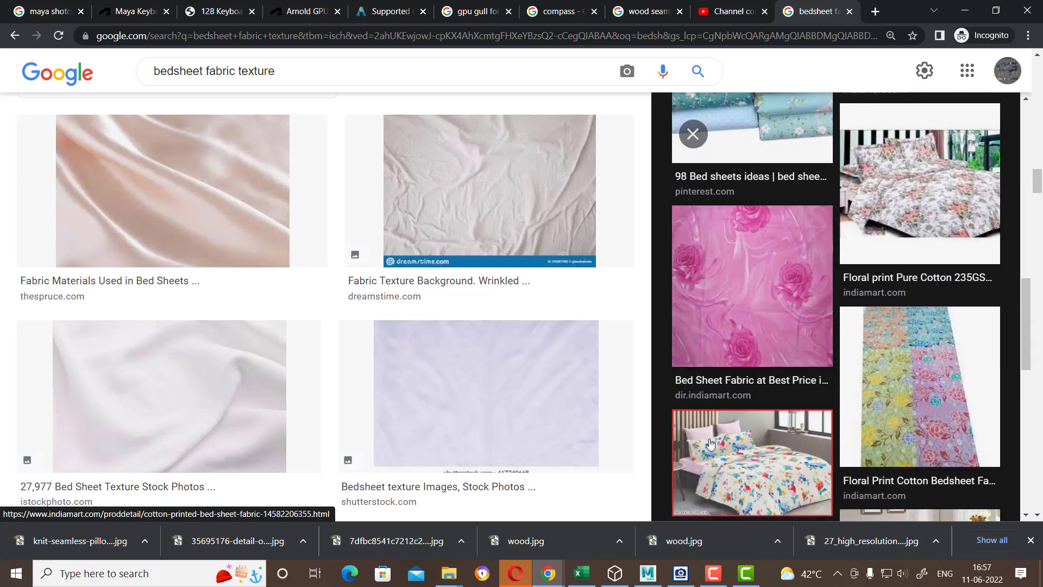
{"action": "scroll", "coordinate": [761, 446], "scroll_direction": "down", "scroll_amount": 6}
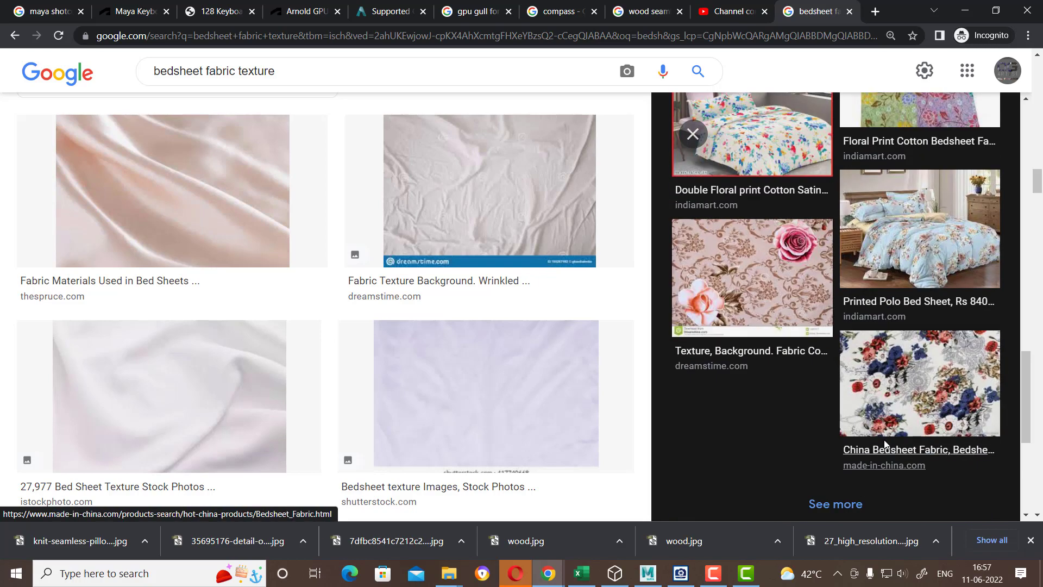
{"action": "scroll", "coordinate": [903, 402], "scroll_direction": "up", "scroll_amount": 5}
{"action": "scroll", "coordinate": [924, 369], "scroll_direction": "up", "scroll_amount": 5}
{"action": "scroll", "coordinate": [966, 327], "scroll_direction": "up", "scroll_amount": 4}
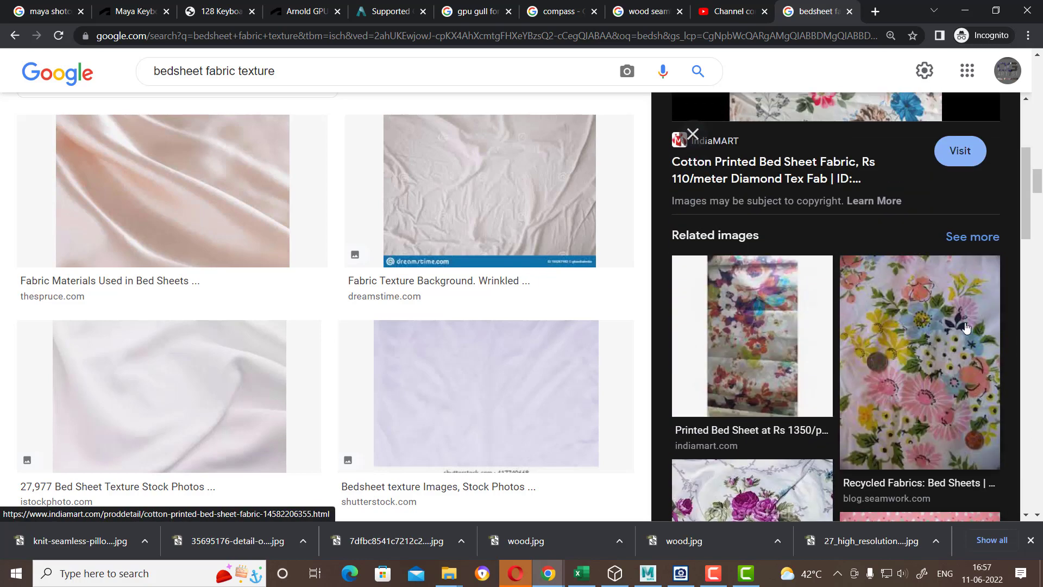
{"action": "left_click", "coordinate": [931, 317]}
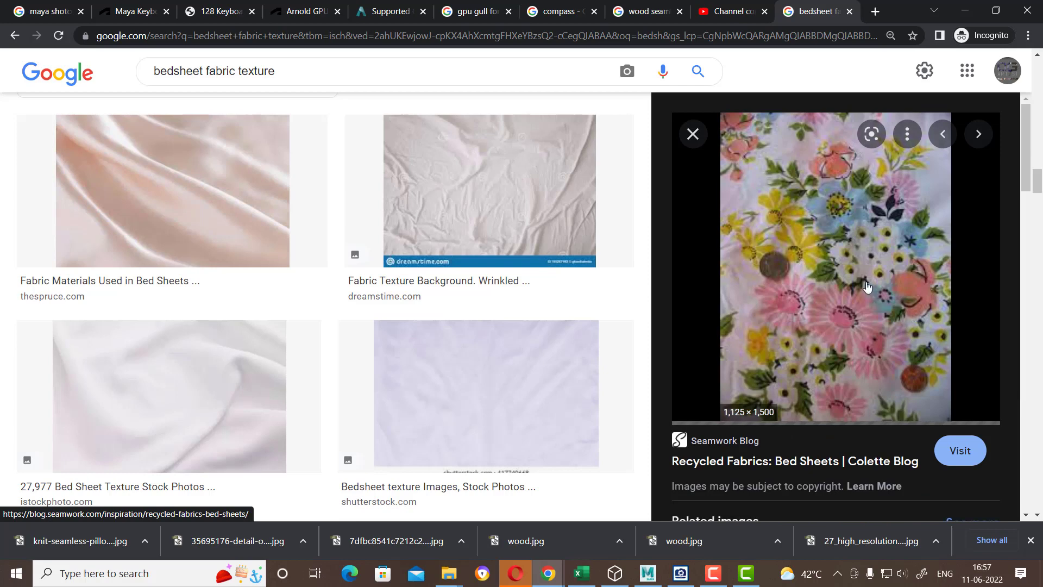
Save the floral image as multi-floral.jpg and return to Maya
{"action": "right_click", "coordinate": [828, 238]}
{"action": "left_click", "coordinate": [900, 381]}
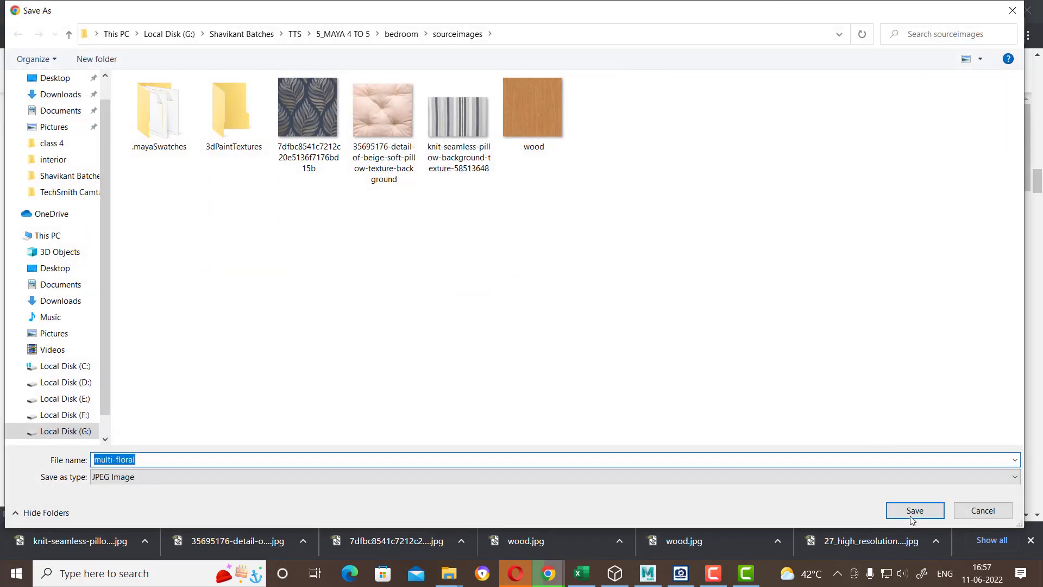
{"action": "left_click", "coordinate": [906, 510]}
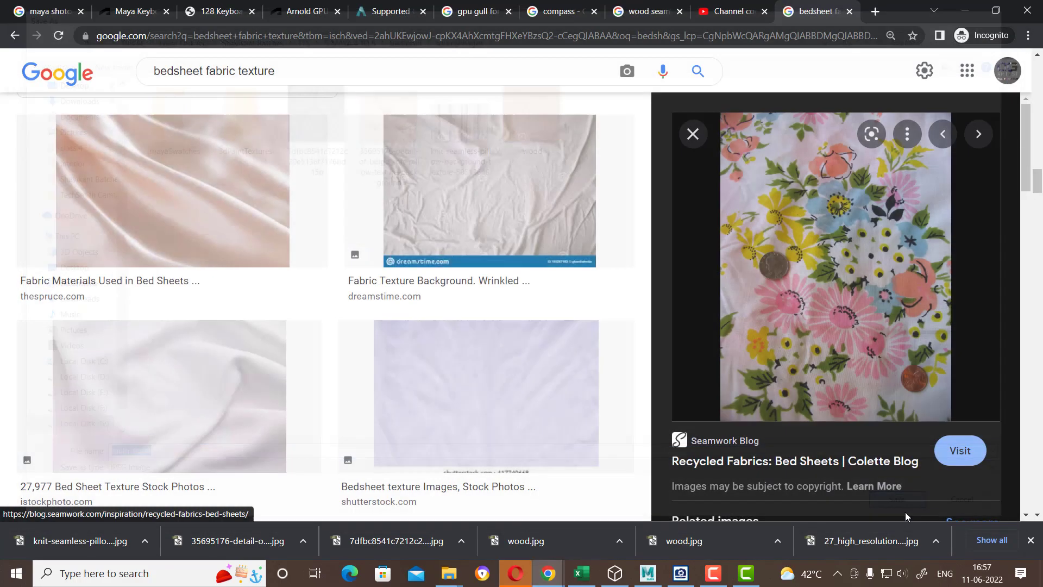
{"action": "left_click", "coordinate": [652, 576]}
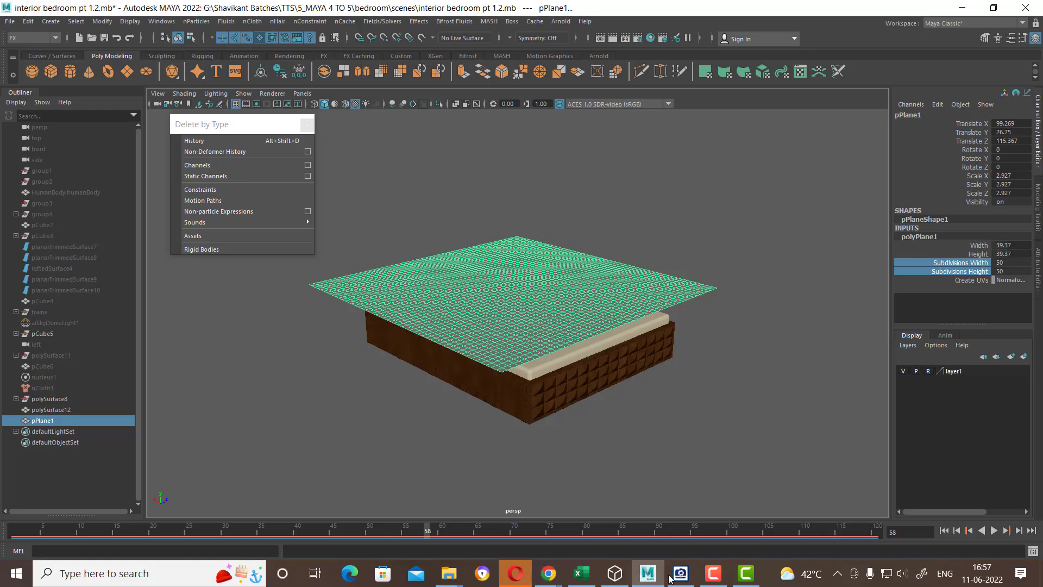
Assign a new aiStandardSurface material to the plane and frame it
{"action": "right_click", "coordinate": [511, 282]}
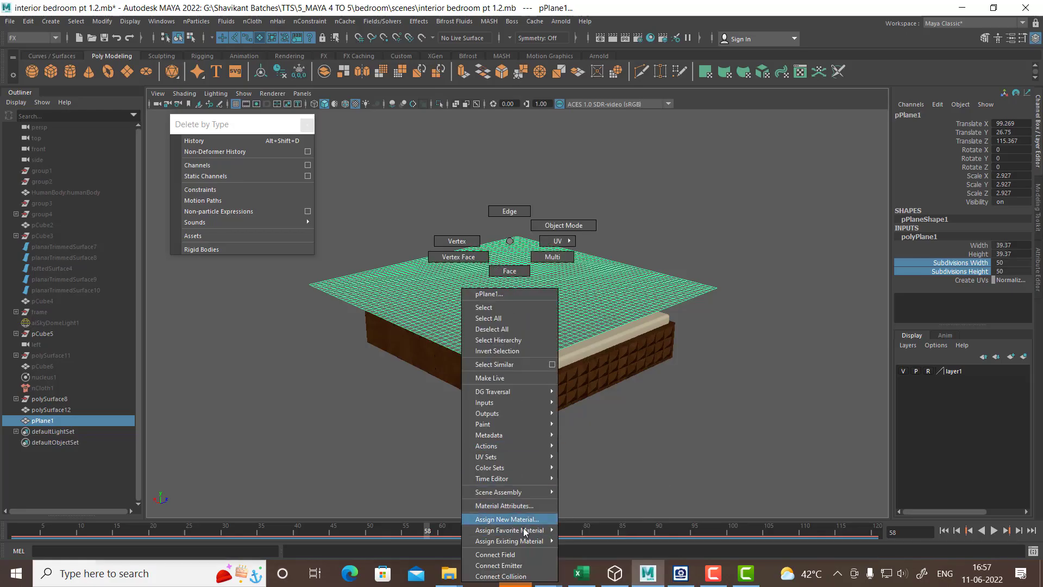
{"action": "left_click", "coordinate": [505, 520]}
{"action": "left_click", "coordinate": [321, 123]}
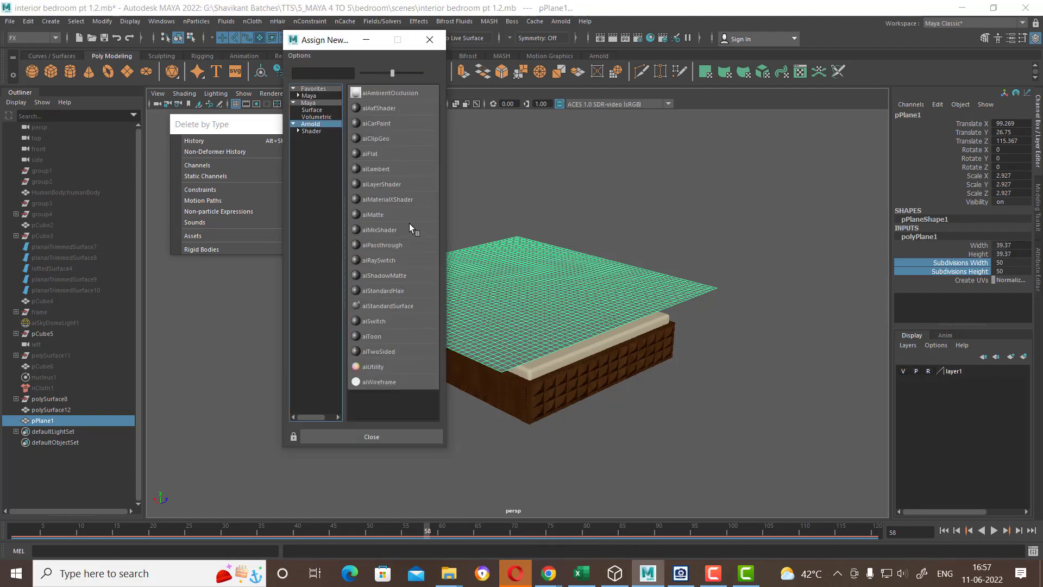
{"action": "left_click", "coordinate": [403, 308]}
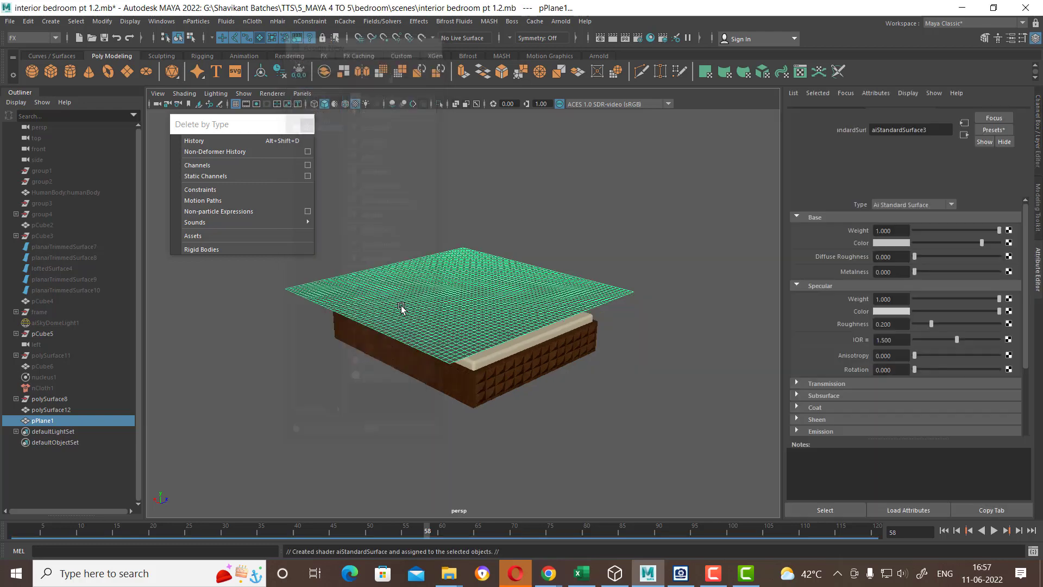
{"action": "key", "text": "f"}
Rename the material 'bedsheet' and bring up texture choices for its Base Color
{"action": "right_click", "coordinate": [527, 286]}
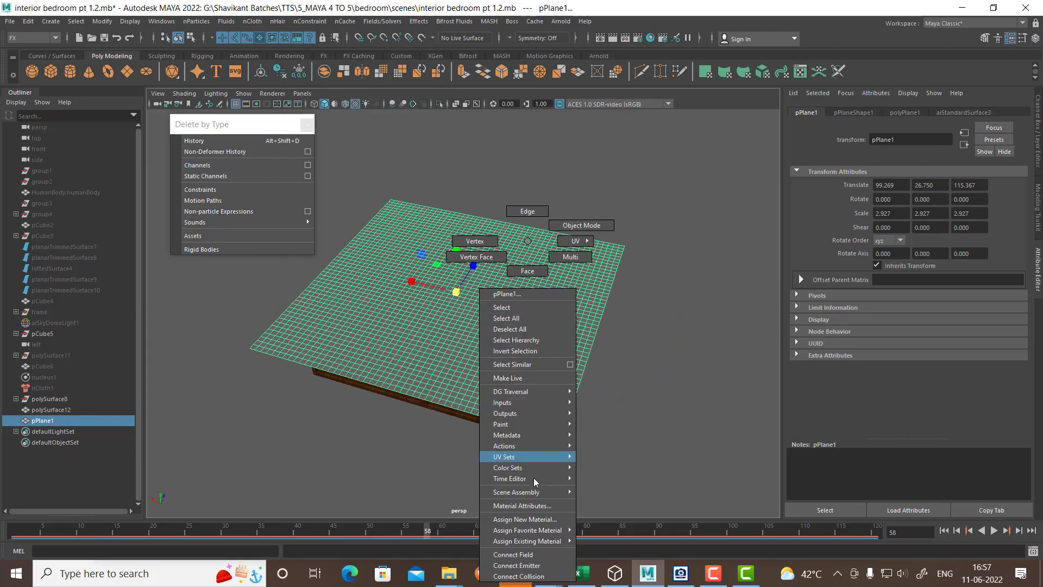
{"action": "left_click", "coordinate": [530, 508]}
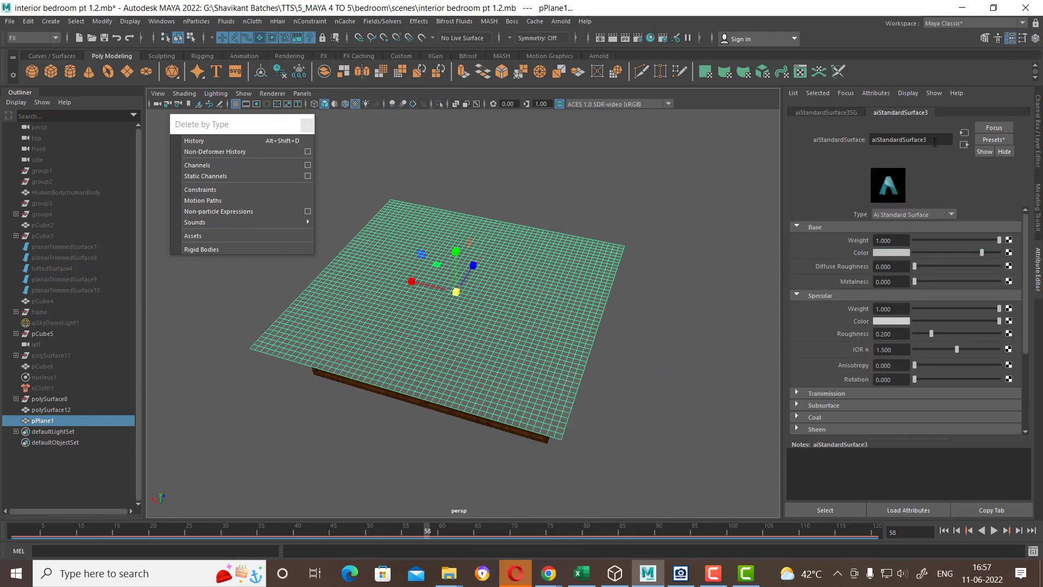
{"action": "double_click", "coordinate": [934, 143]}
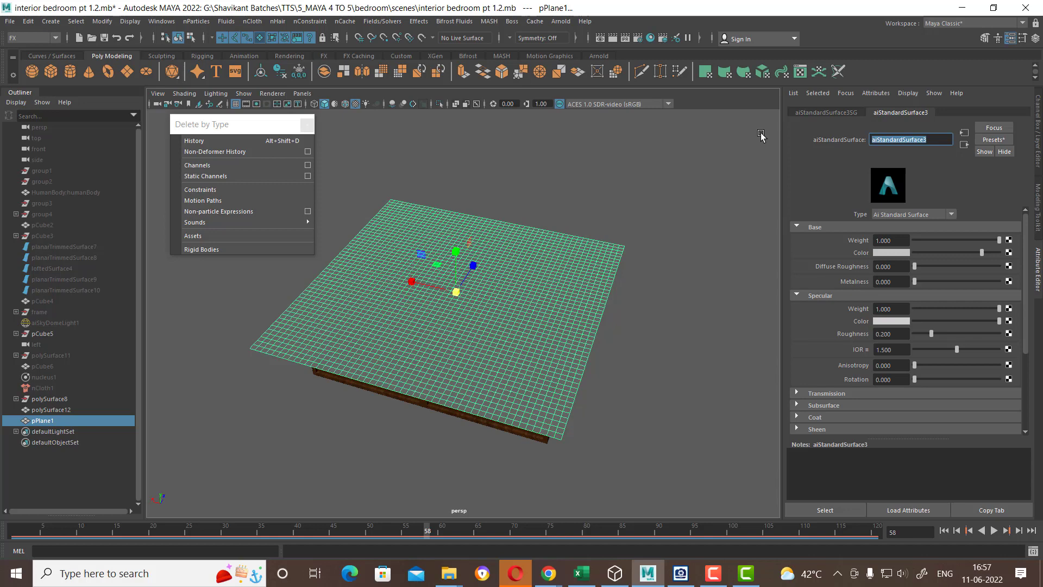
{"action": "type", "text": "bedsheet"}
{"action": "key", "text": "Return"}
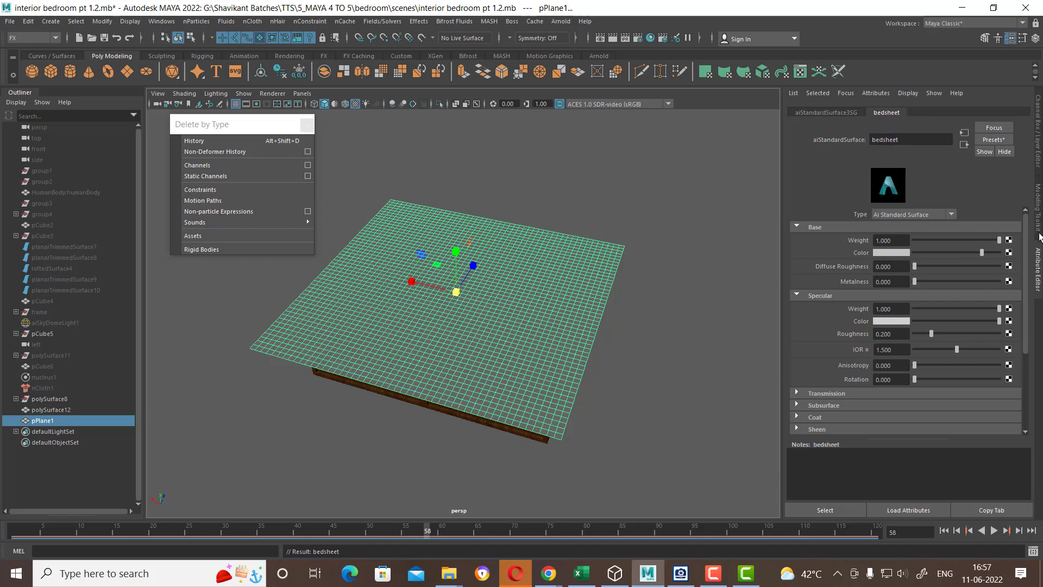
{"action": "left_click", "coordinate": [1009, 254]}
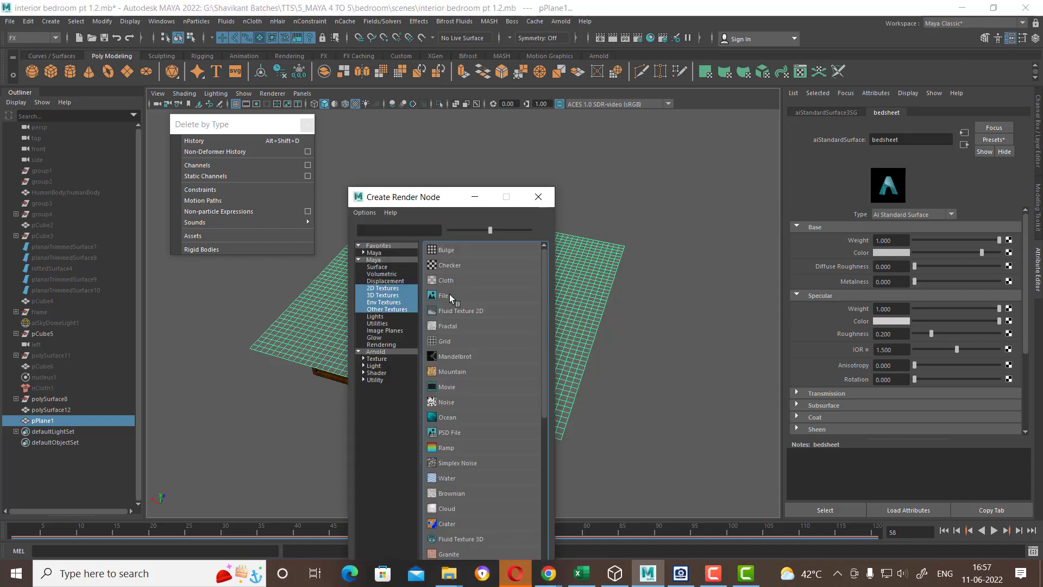
Connect a File texture loading multi-floral.jpg to the base colour
{"action": "left_click", "coordinate": [450, 298]}
{"action": "left_click", "coordinate": [1011, 264]}
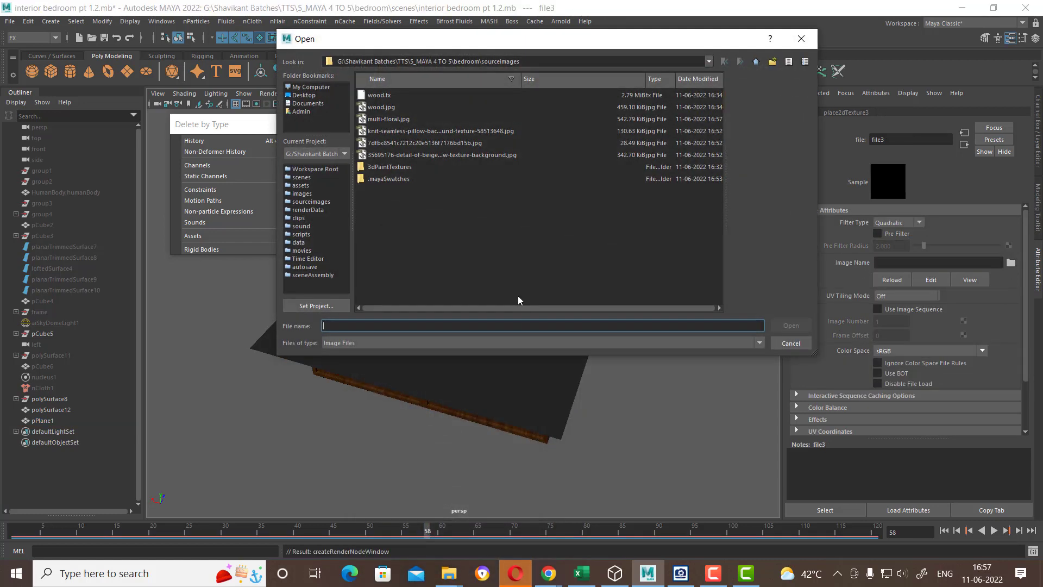
{"action": "left_click", "coordinate": [405, 157]}
{"action": "key", "text": "Up"}
{"action": "key", "text": "Up"}
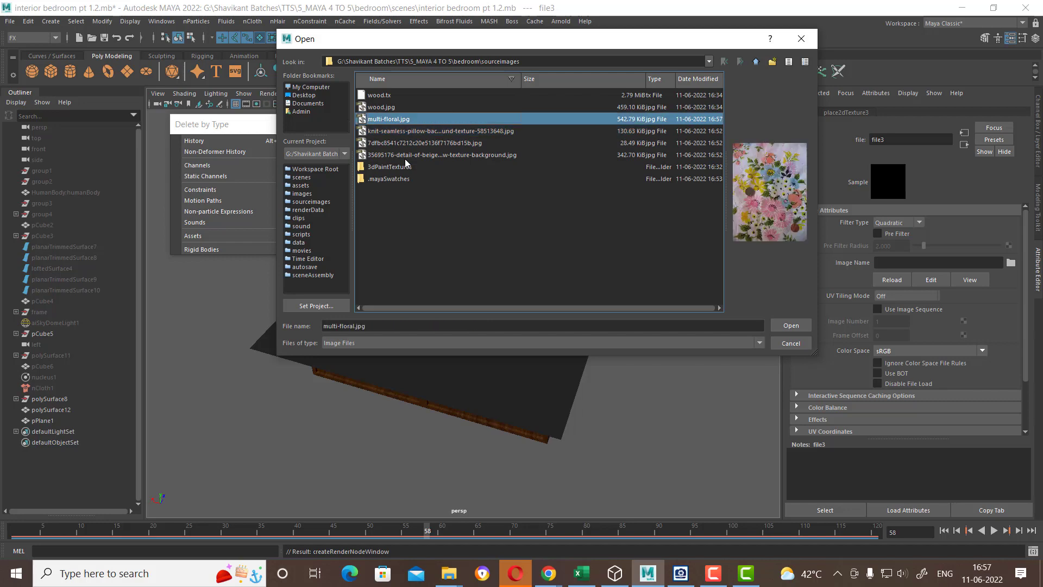
{"action": "key", "text": "Return"}
{"action": "mouse_move", "coordinate": [551, 342]}
{"action": "left_mouse_down", "text": "alt"}
{"action": "mouse_move", "coordinate": [540, 379]}
{"action": "mouse_move", "coordinate": [529, 357]}
{"action": "mouse_move", "coordinate": [554, 329]}
{"action": "left_mouse_up", "text": "alt"}
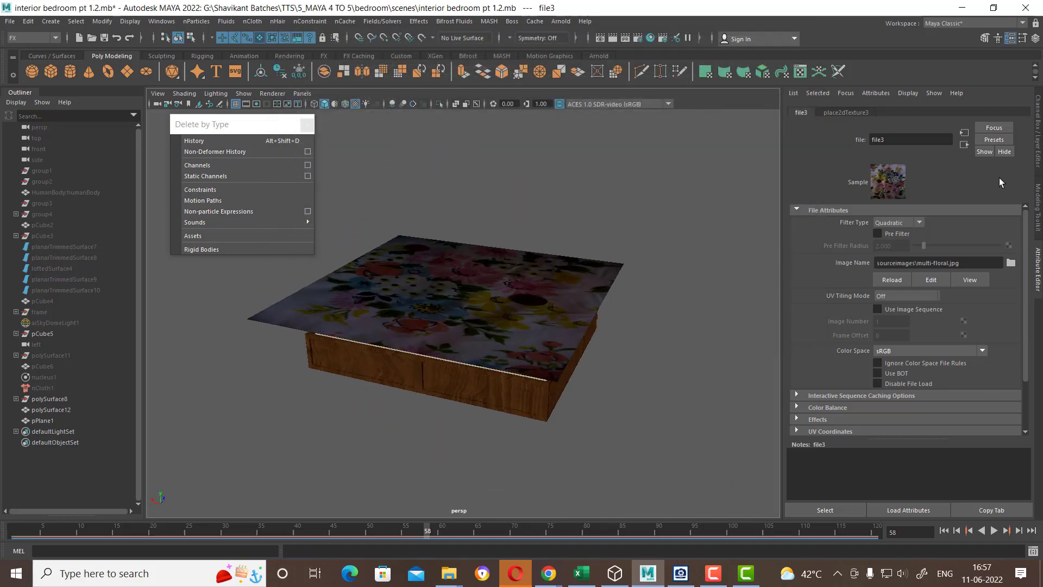
Lower the bedsheet shader's specular weight to 0 and reselect the sheet plane
{"action": "left_click", "coordinate": [965, 144]}
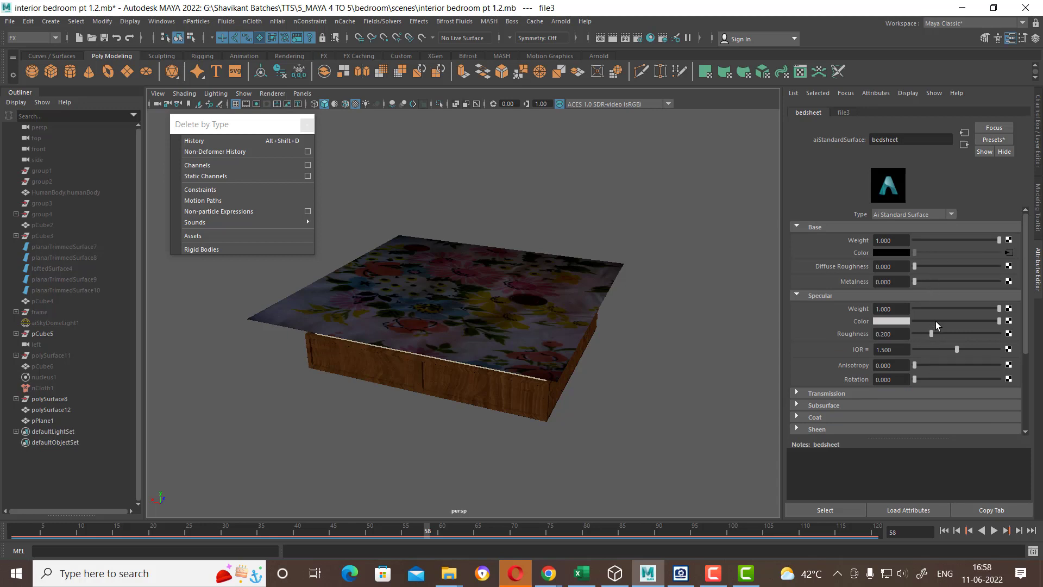
{"action": "mouse_move", "coordinate": [936, 321]}
{"action": "left_mouse_down"}
{"action": "mouse_move", "coordinate": [894, 307]}
{"action": "mouse_move", "coordinate": [925, 319]}
{"action": "mouse_move", "coordinate": [872, 334]}
{"action": "left_mouse_up"}
{"action": "left_click_drag", "start_coordinate": [567, 288], "coordinate": [677, 343], "text": "alt"}
{"action": "left_click", "coordinate": [679, 301]}
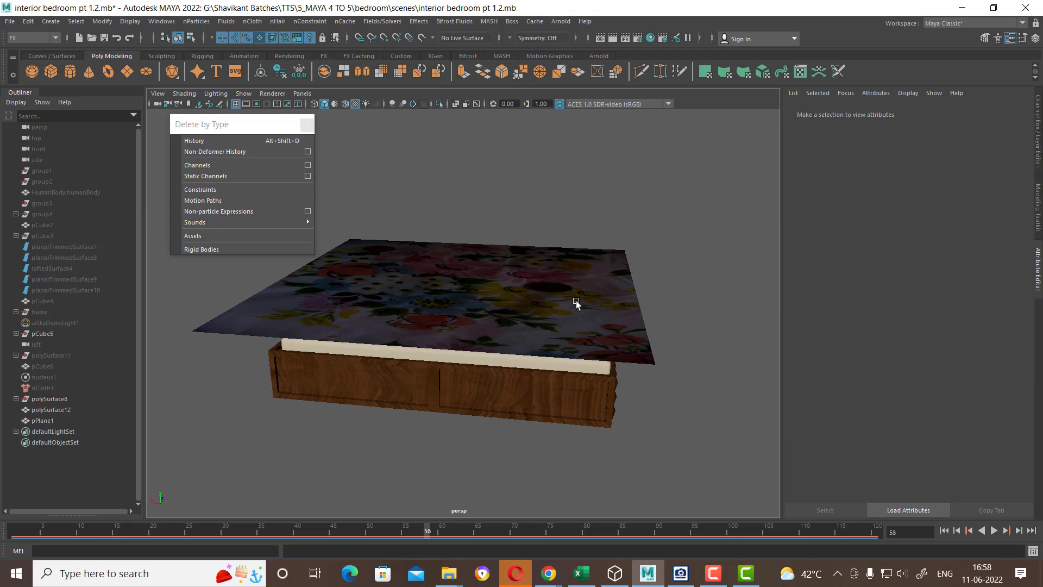
{"action": "left_click", "coordinate": [576, 302]}
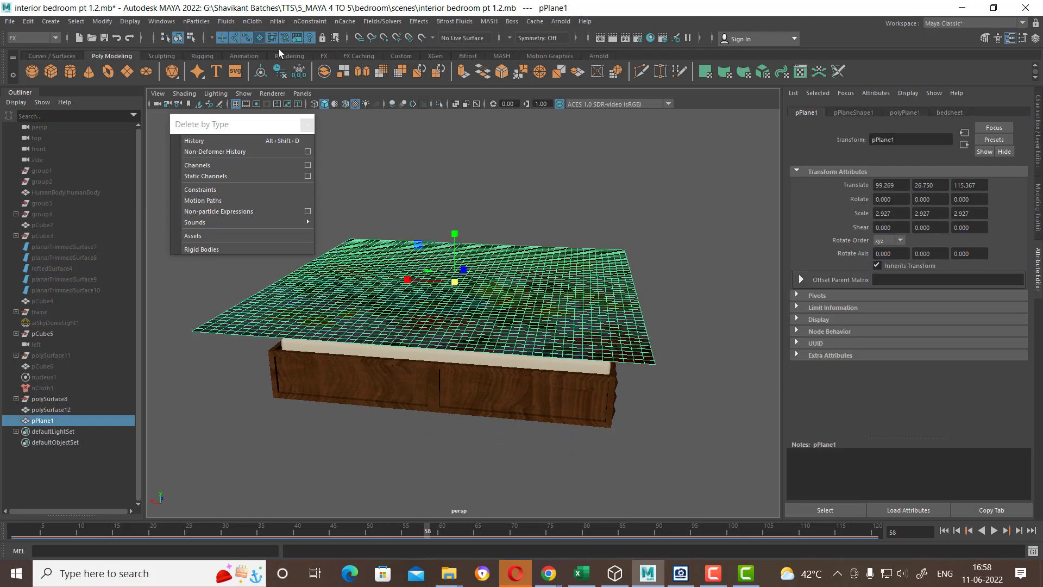
{"action": "left_click", "coordinate": [47, 39]}
Turn the bedsheet plane into nCloth and test-play the simulation to frames 36 and 51
{"action": "left_click", "coordinate": [252, 21]}
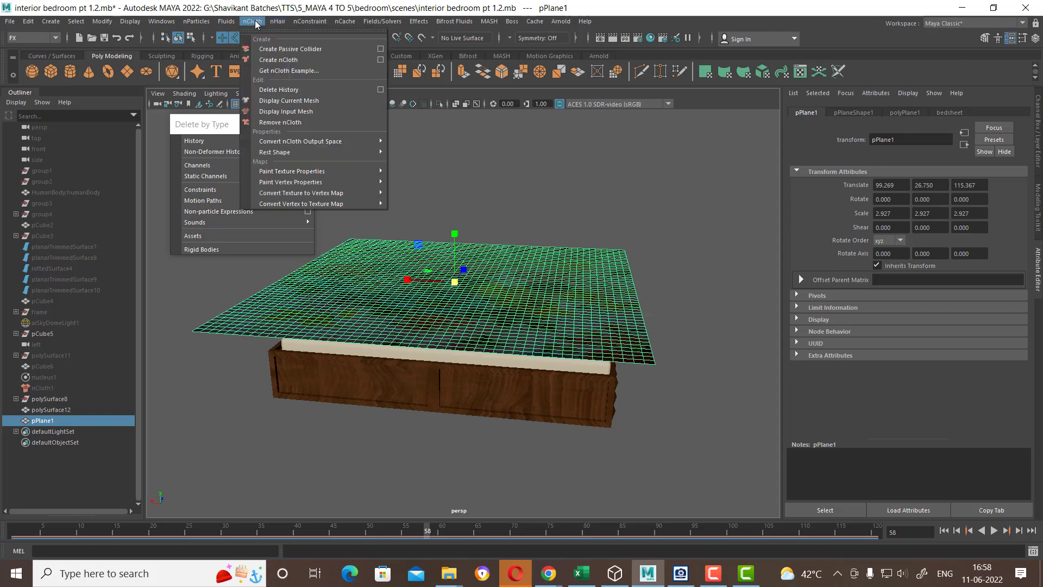
{"action": "left_click", "coordinate": [283, 60]}
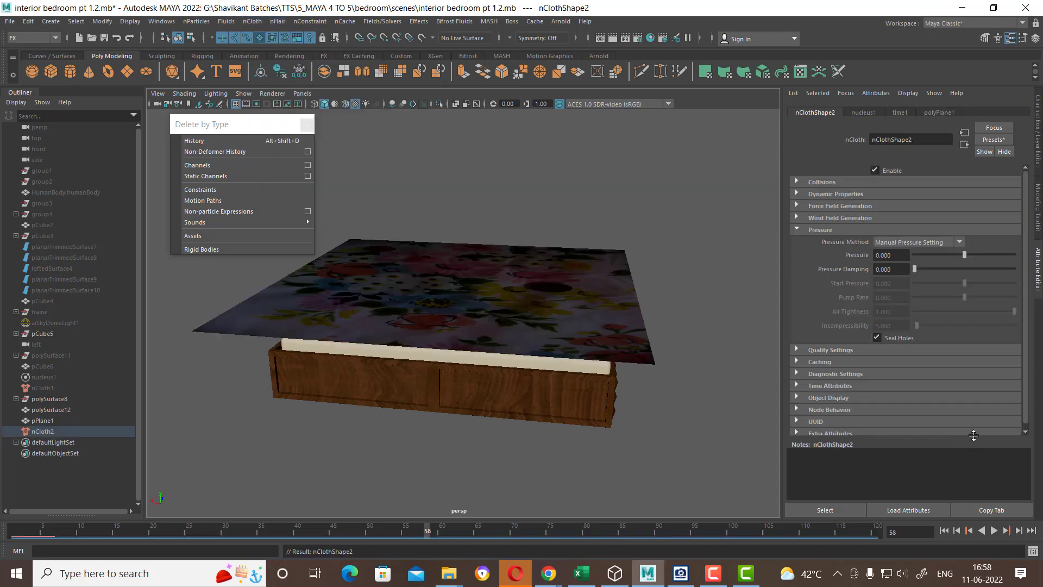
{"action": "left_click", "coordinate": [993, 530]}
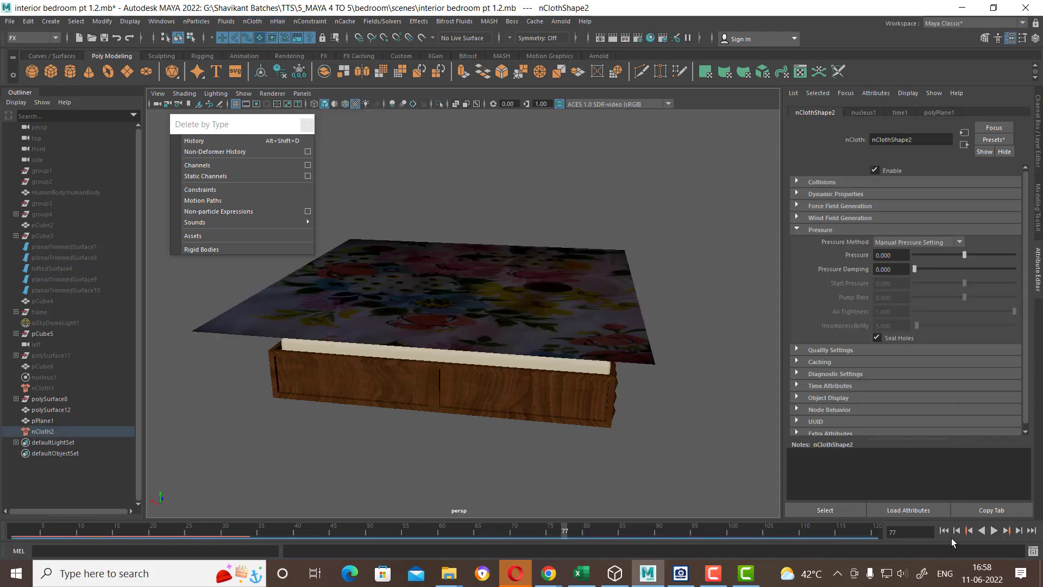
{"action": "left_click", "coordinate": [945, 531]}
{"action": "left_click", "coordinate": [993, 531]}
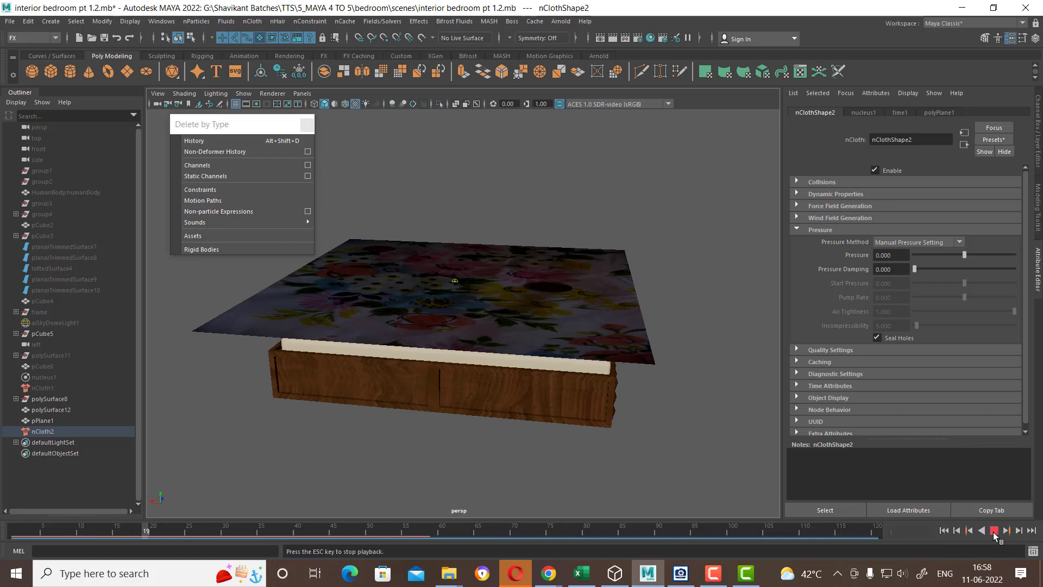
{"action": "left_click", "coordinate": [994, 530]}
{"action": "left_click", "coordinate": [625, 348]}
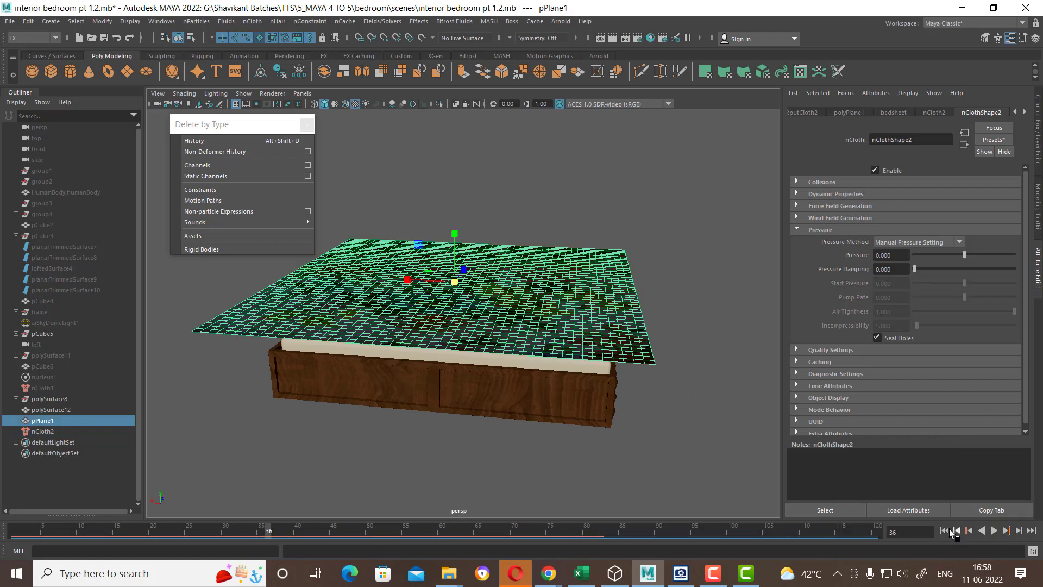
{"action": "left_click", "coordinate": [950, 531]}
{"action": "left_click", "coordinate": [995, 530]}
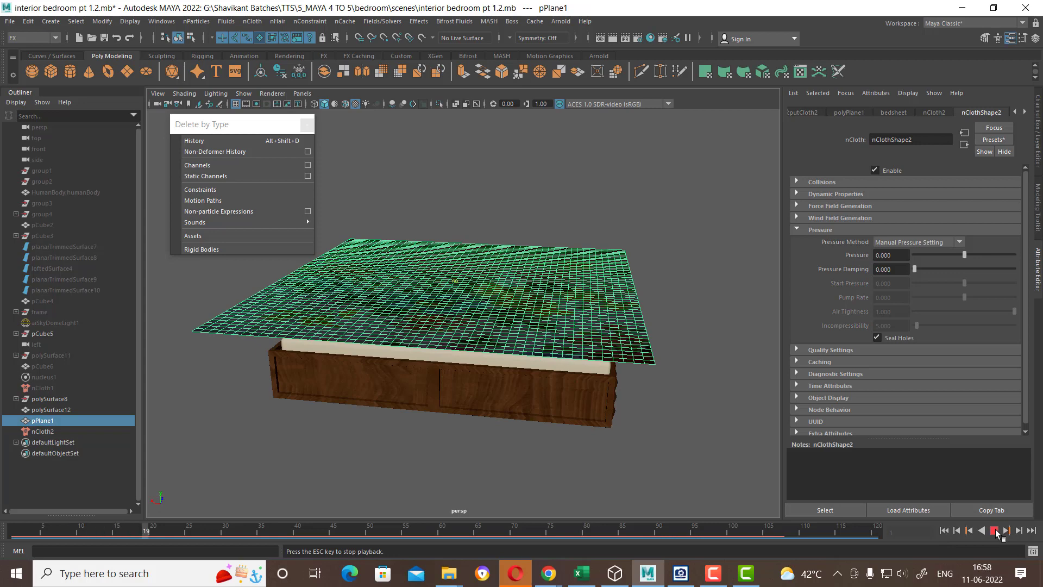
{"action": "left_click", "coordinate": [995, 531]}
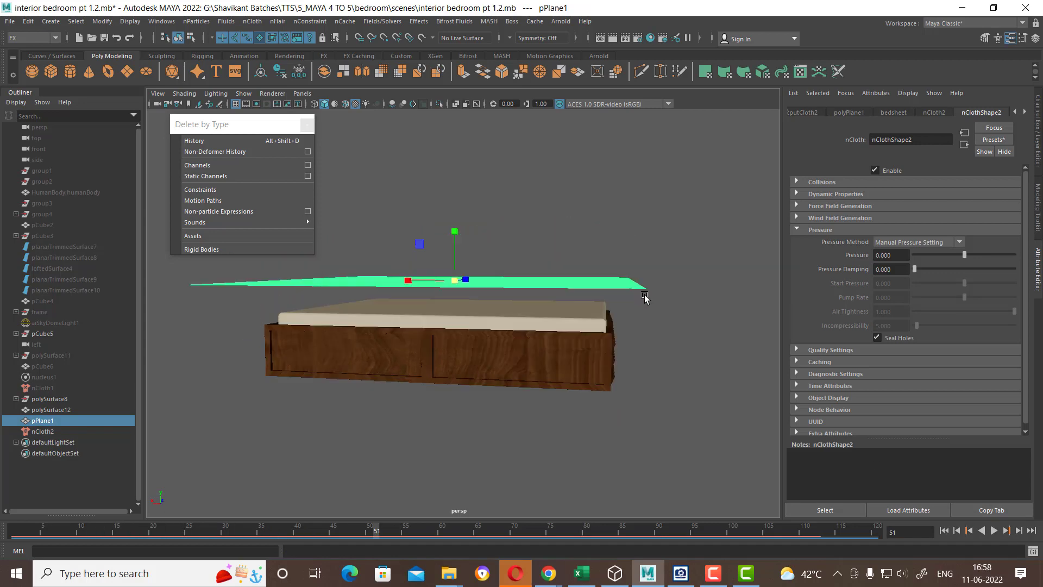
{"action": "left_click", "coordinate": [614, 292]}
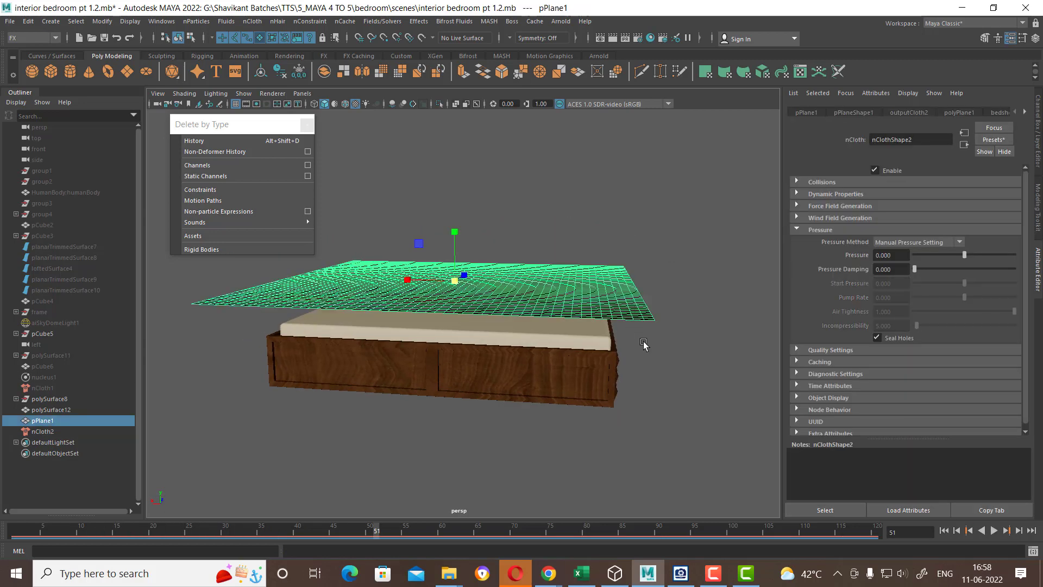
Delete nCloth1 and nCloth2, then delete pPlane1's construction history
{"action": "mouse_move", "coordinate": [610, 333]}
{"action": "left_mouse_down", "text": "alt"}
{"action": "mouse_move", "coordinate": [596, 306]}
{"action": "mouse_move", "coordinate": [425, 382]}
{"action": "left_mouse_up", "text": "alt"}
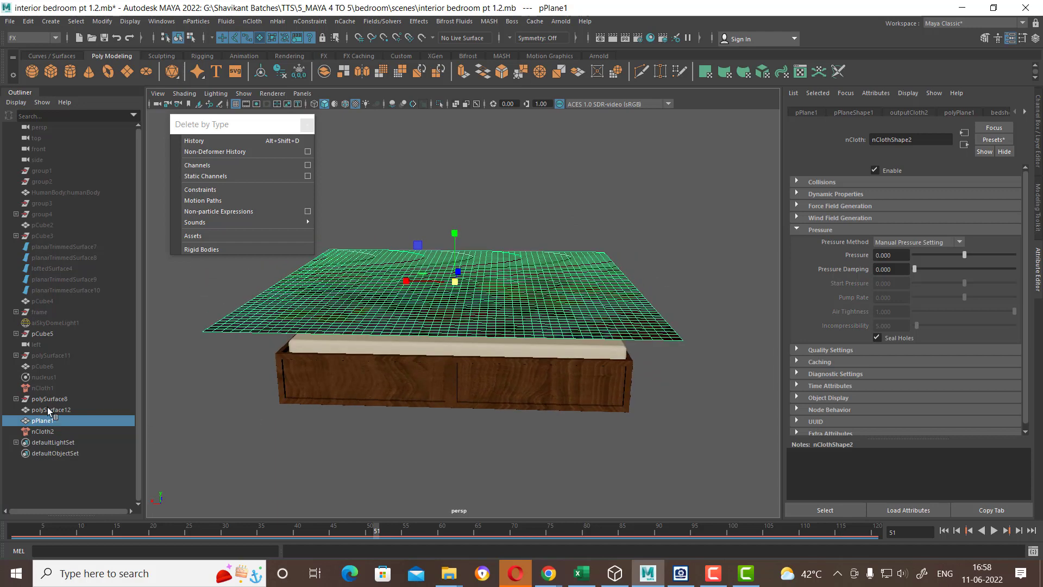
{"action": "left_click", "coordinate": [46, 389]}
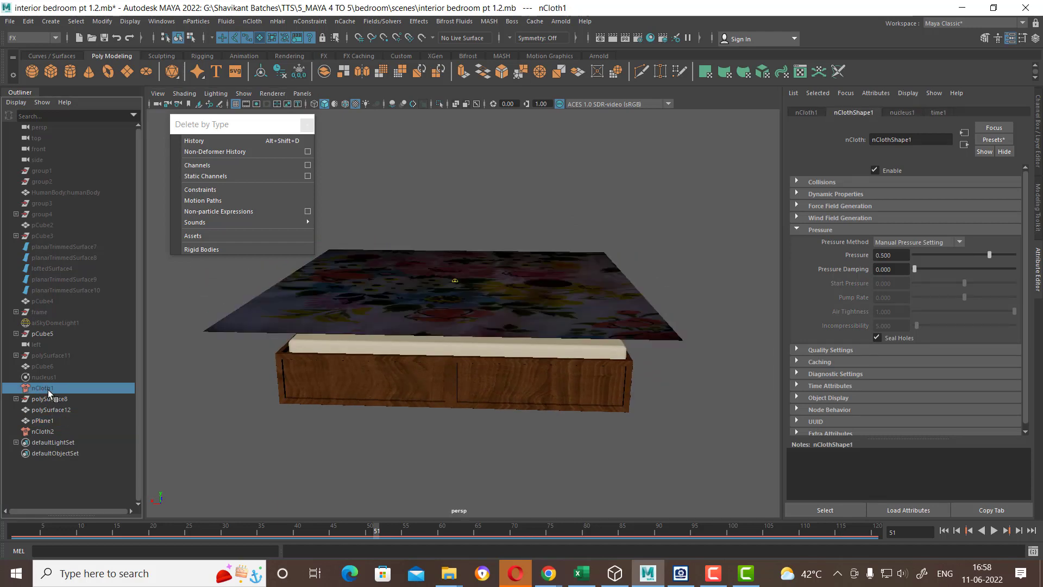
{"action": "key", "text": "Delete"}
{"action": "left_click", "coordinate": [43, 420]}
{"action": "key", "text": "Delete"}
{"action": "left_click", "coordinate": [470, 283]}
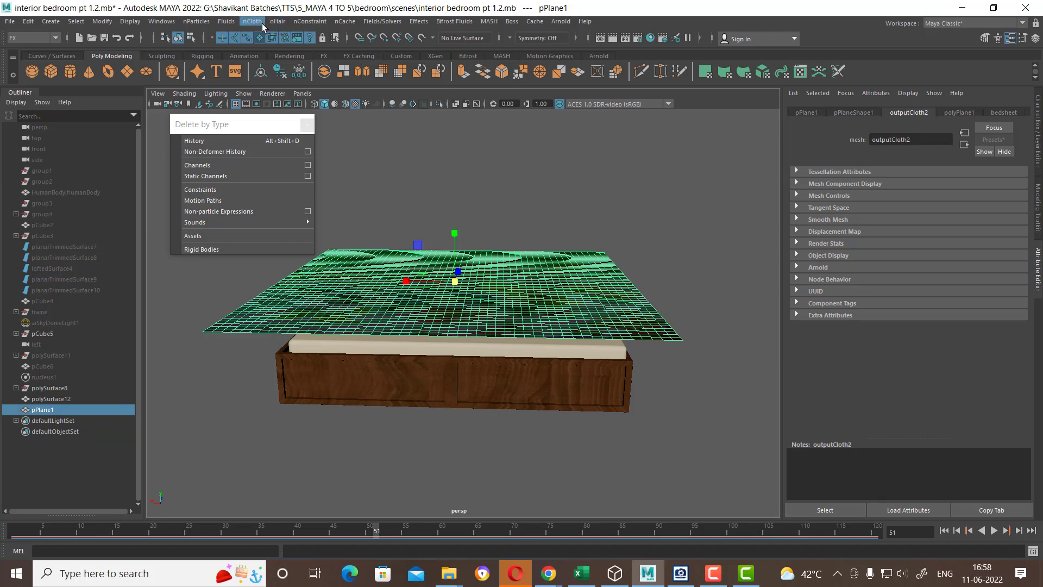
{"action": "left_click", "coordinate": [204, 141]}
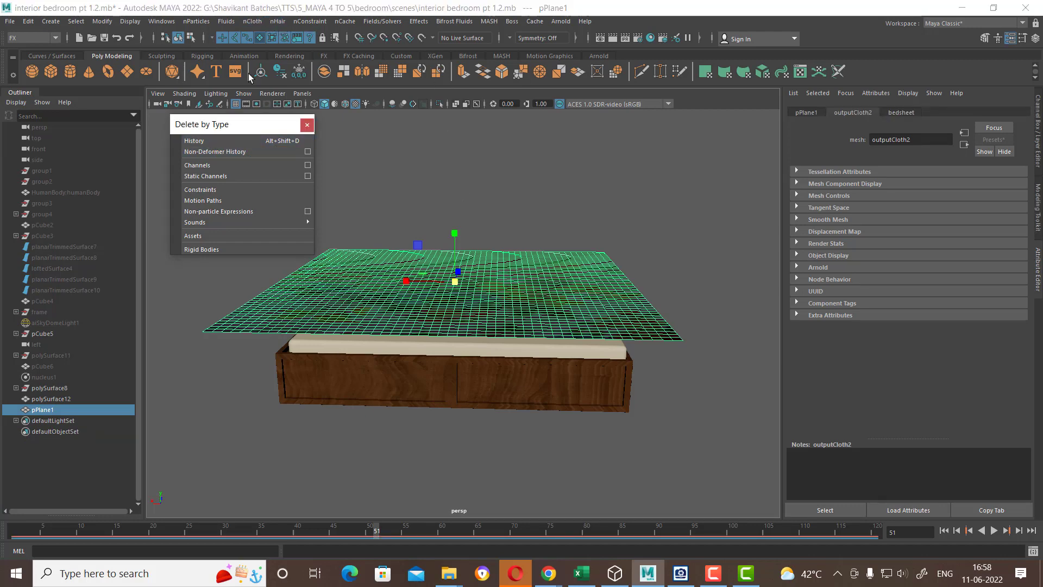
Make pPlane1 a fresh nCloth object and run the simulation to frame 116
{"action": "left_click", "coordinate": [260, 24]}
{"action": "left_click", "coordinate": [277, 44]}
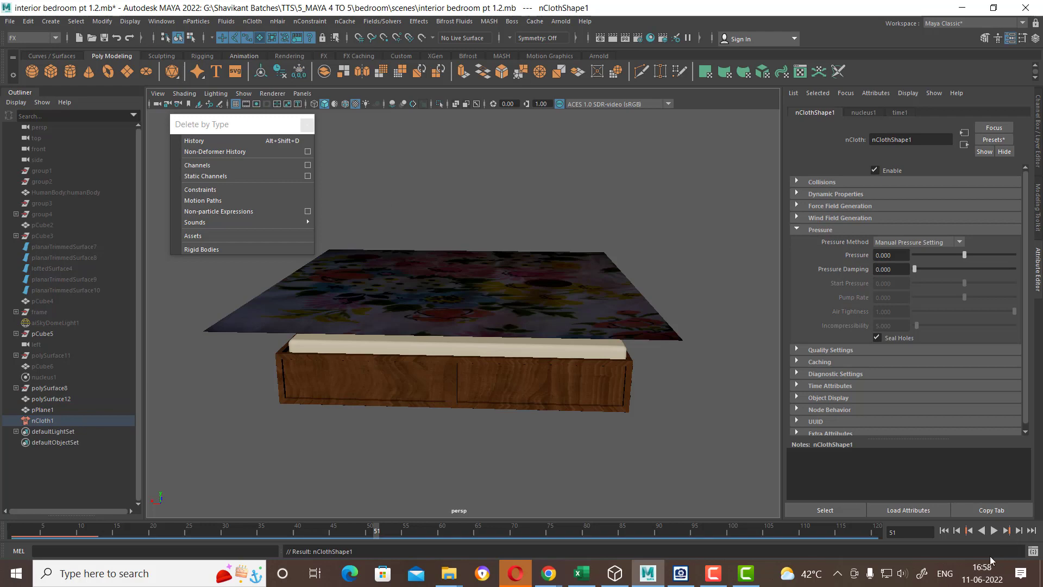
{"action": "left_click", "coordinate": [994, 532]}
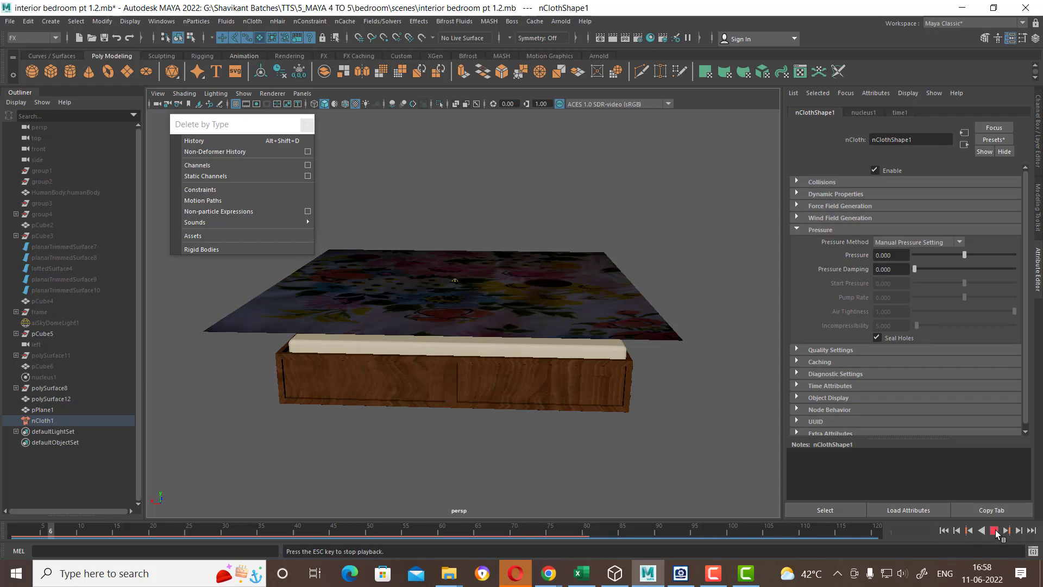
{"action": "mouse_move", "coordinate": [676, 373]}
{"action": "left_mouse_down", "text": "alt"}
{"action": "mouse_move", "coordinate": [572, 379]}
{"action": "mouse_move", "coordinate": [536, 401]}
{"action": "mouse_move", "coordinate": [522, 368]}
{"action": "mouse_move", "coordinate": [619, 419]}
{"action": "left_mouse_up", "text": "alt"}
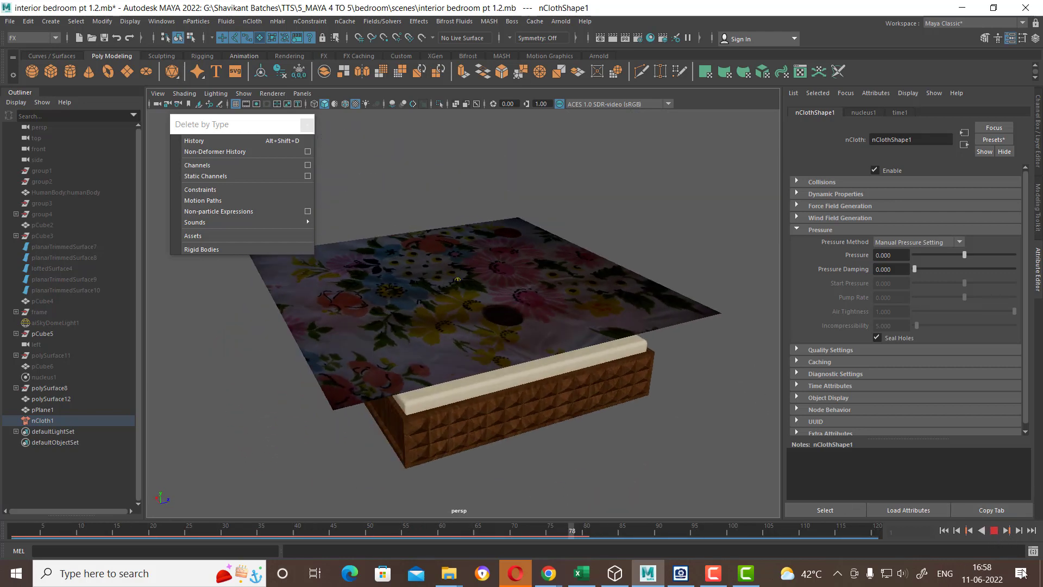
{"action": "left_click", "coordinate": [998, 535]}
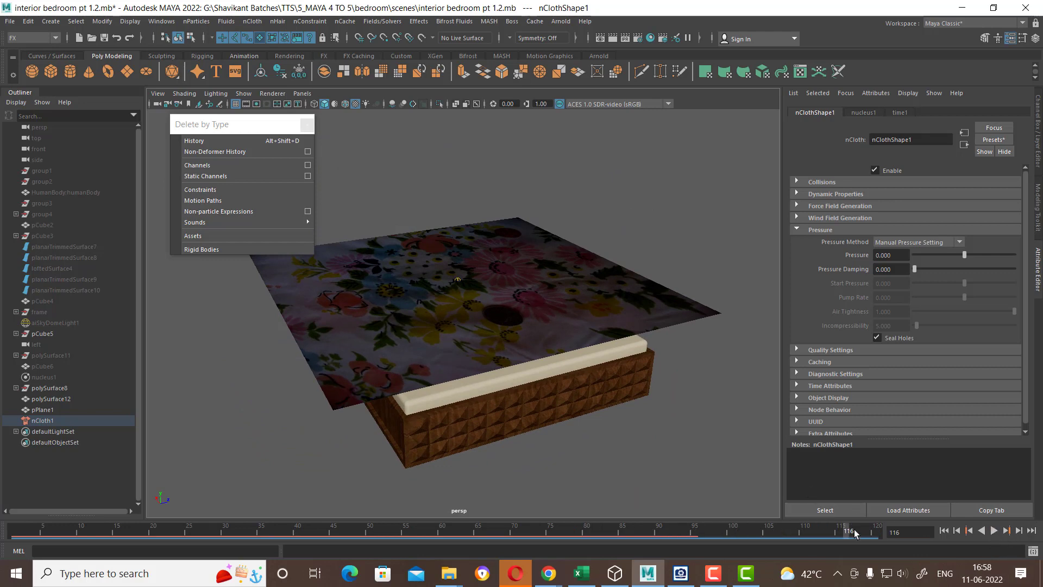
{"action": "left_click_drag", "start_coordinate": [625, 344], "coordinate": [624, 279], "text": "alt"}
{"action": "left_click", "coordinate": [640, 294]}
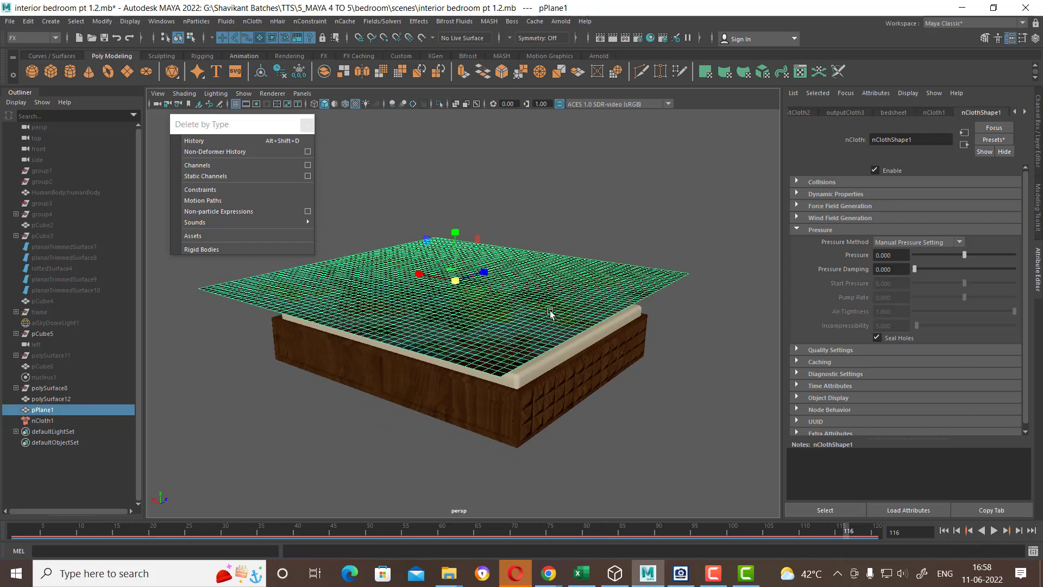
Delete the nCloth1 node so the pPlane1 sheet is a plain plane again
{"action": "mouse_move", "coordinate": [550, 313]}
{"action": "left_mouse_down", "text": "alt"}
{"action": "mouse_move", "coordinate": [566, 310]}
{"action": "mouse_move", "coordinate": [601, 378]}
{"action": "left_mouse_up", "text": "alt"}
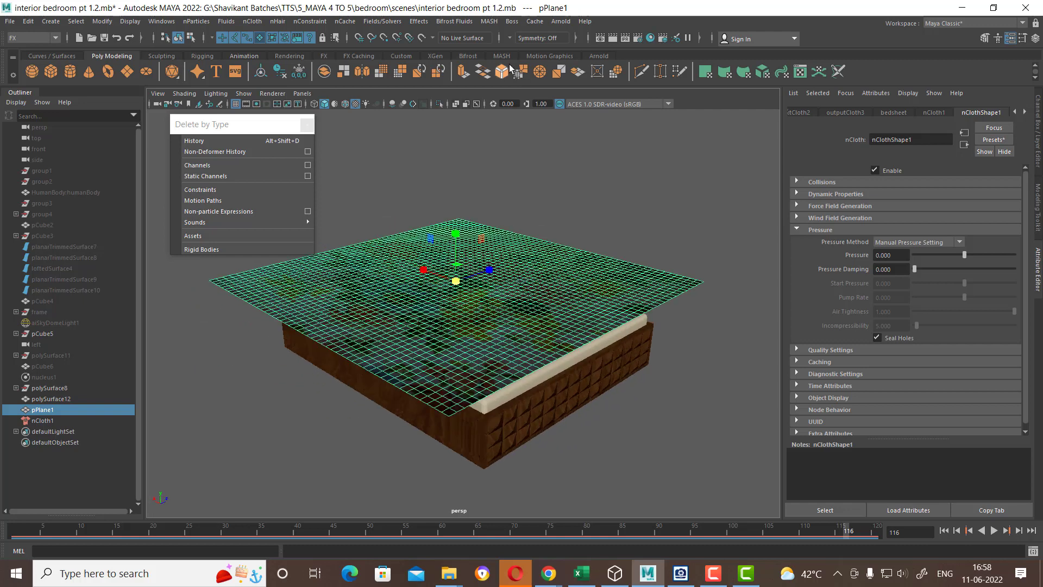
{"action": "left_click_drag", "start_coordinate": [529, 288], "coordinate": [522, 326], "text": "alt"}
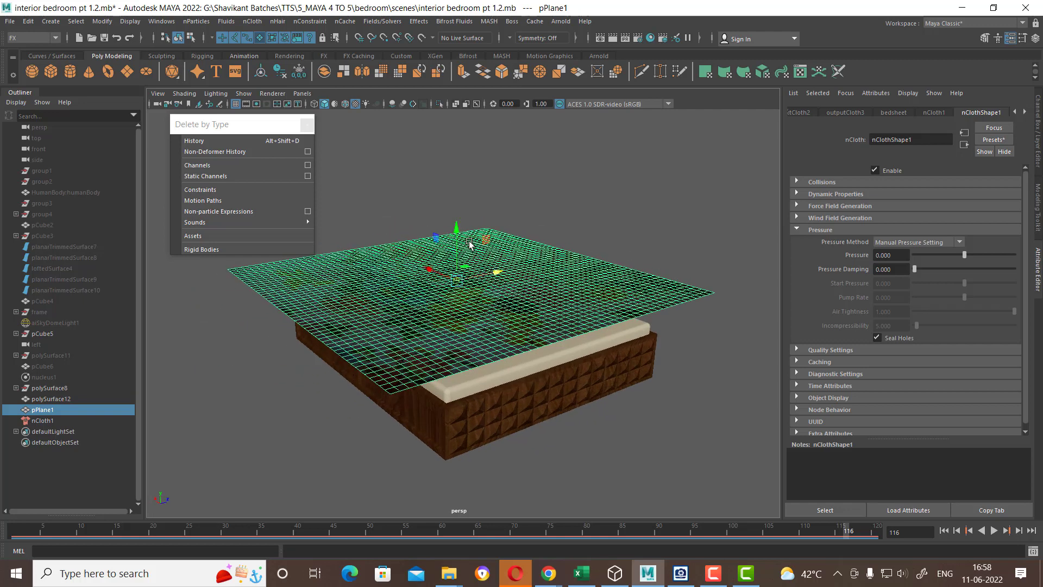
{"action": "left_click_drag", "start_coordinate": [469, 243], "coordinate": [459, 293]}
{"action": "key", "text": "ctrl+z"}
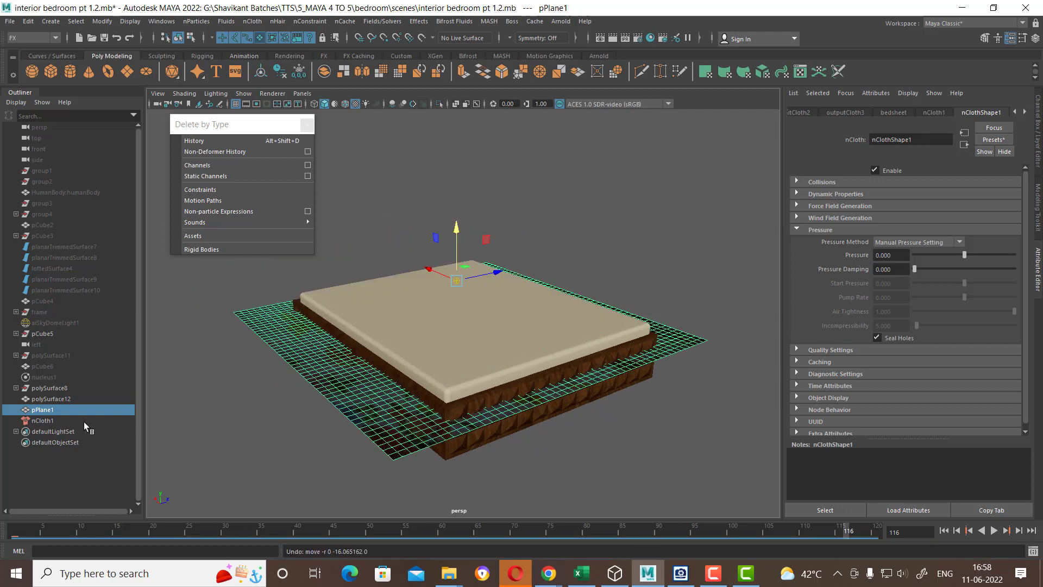
{"action": "left_click", "coordinate": [48, 421]}
{"action": "key", "text": "Delete"}
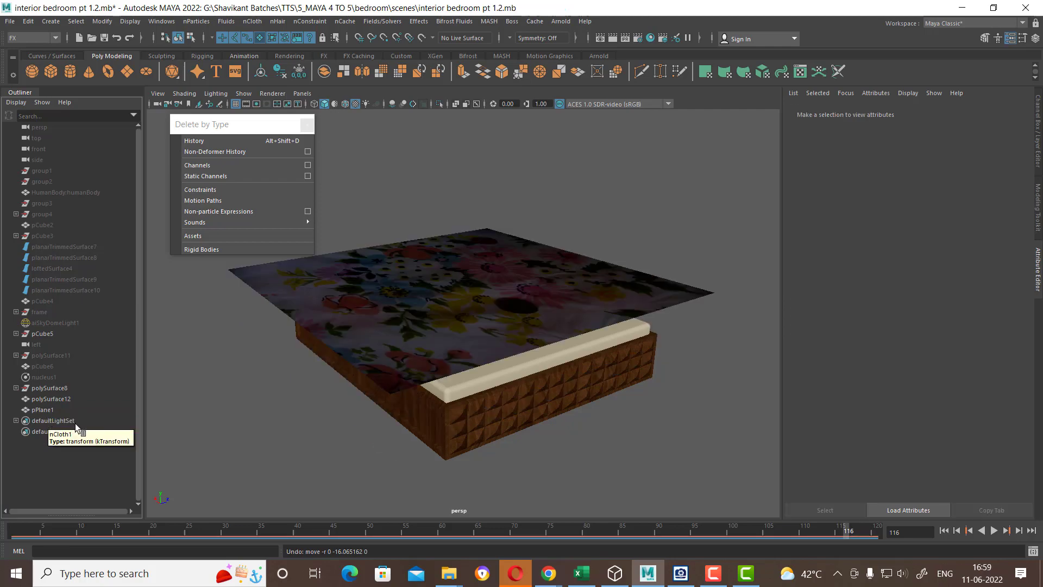
{"action": "left_click", "coordinate": [479, 329]}
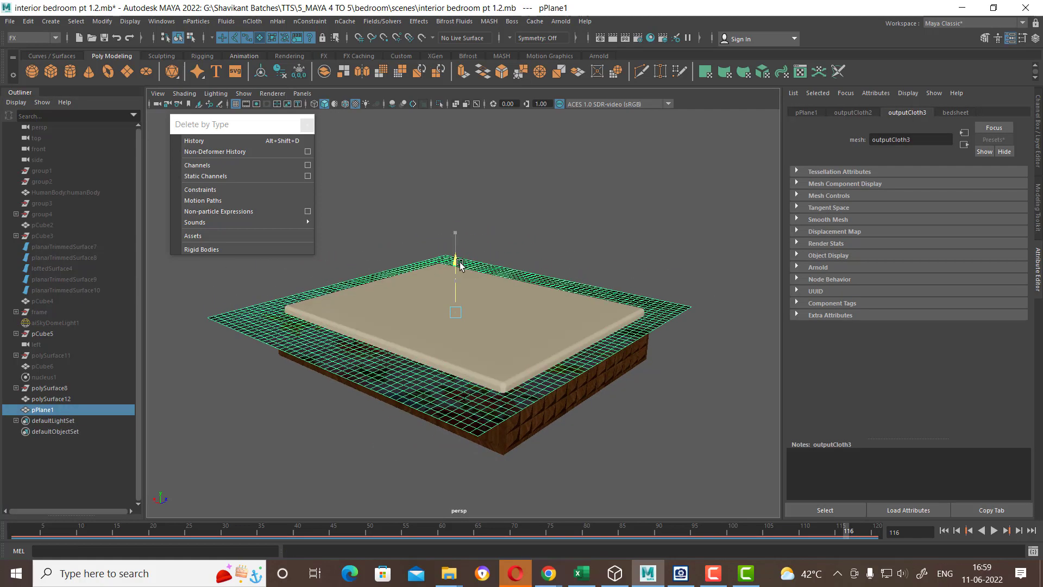
{"action": "left_click_drag", "start_coordinate": [457, 239], "coordinate": [639, 369]}
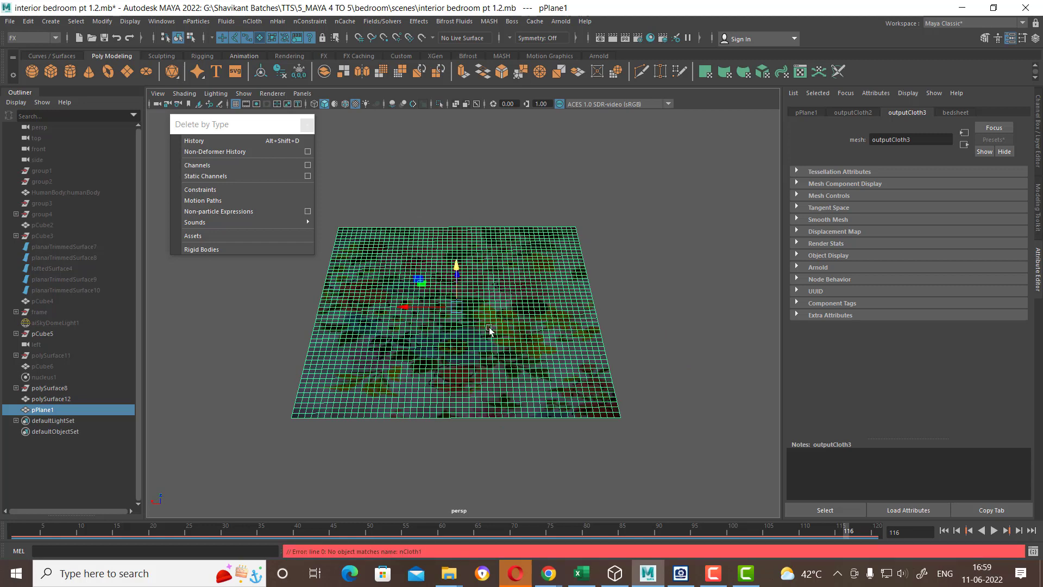
Show all objects, then isolate and frame only the bed polySurface12 and sheet pPlane1
{"action": "left_click", "coordinate": [130, 21]}
{"action": "mouse_move", "coordinate": [146, 89]}
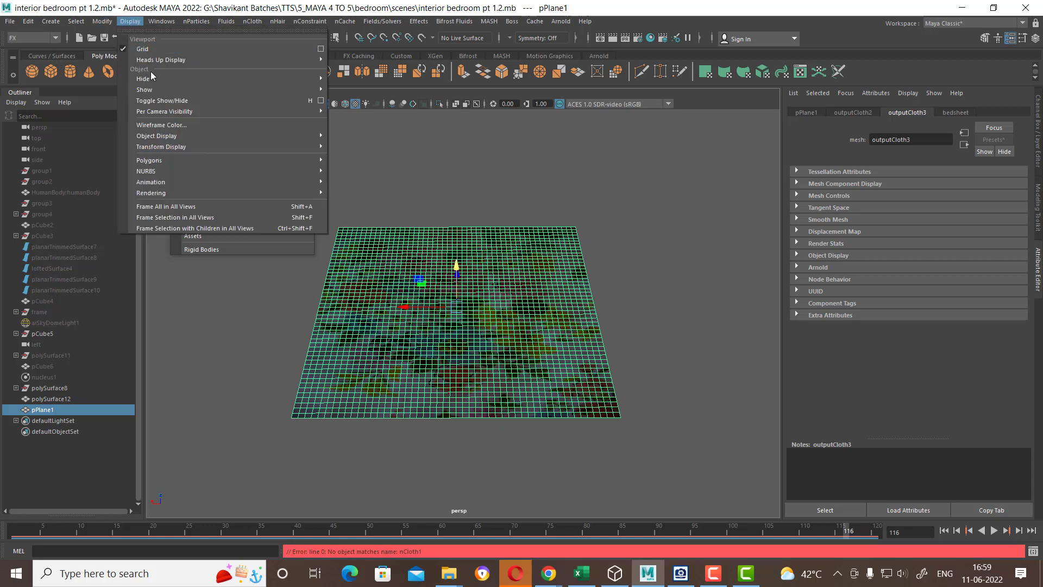
{"action": "left_click", "coordinate": [372, 133]}
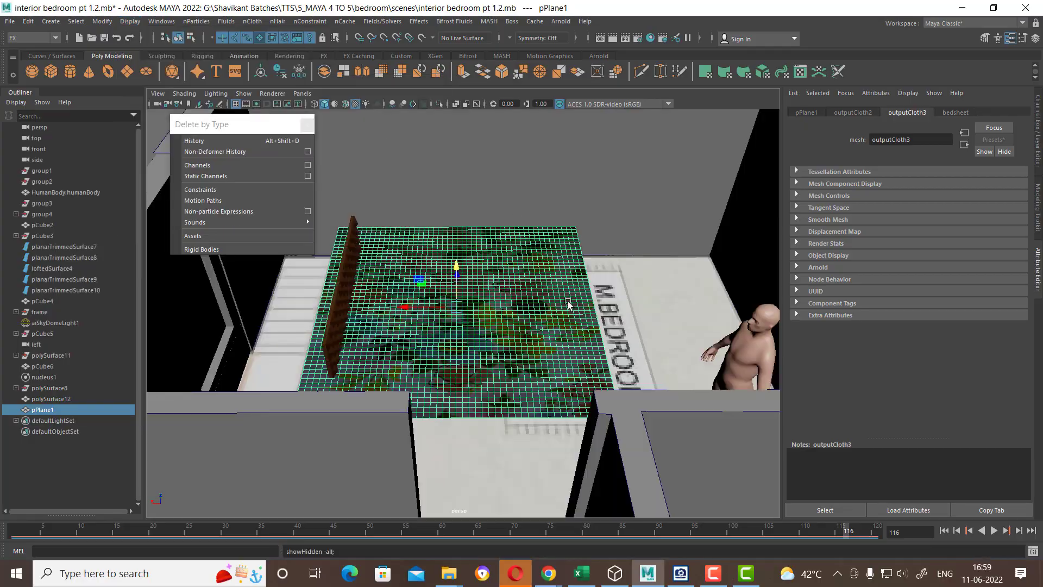
{"action": "left_click_drag", "start_coordinate": [429, 279], "coordinate": [505, 328], "text": "alt"}
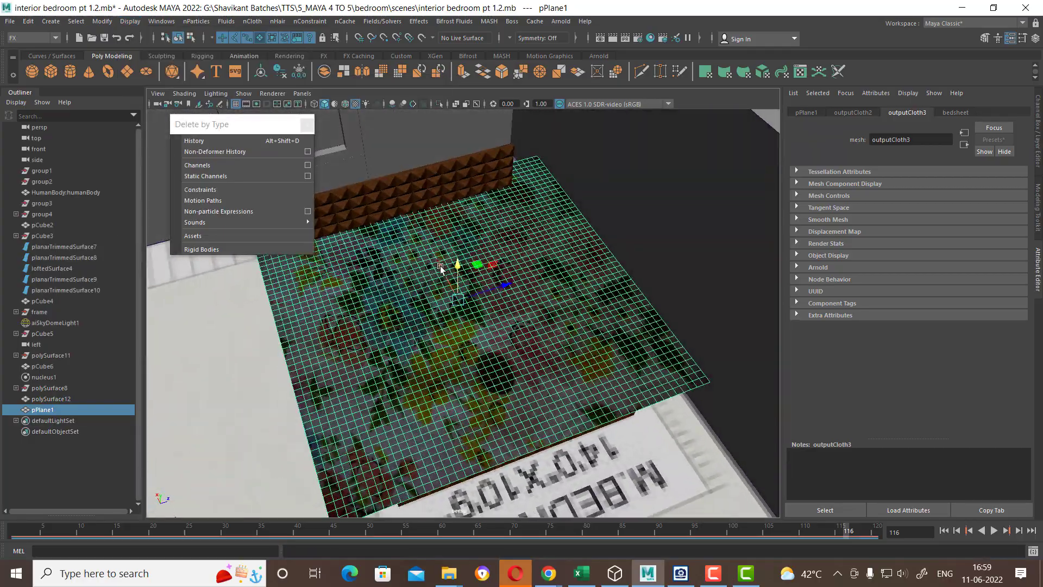
{"action": "mouse_move", "coordinate": [440, 267]}
{"action": "left_mouse_down", "text": "alt"}
{"action": "mouse_move", "coordinate": [508, 283]}
{"action": "mouse_move", "coordinate": [559, 426]}
{"action": "mouse_move", "coordinate": [554, 365]}
{"action": "mouse_move", "coordinate": [559, 409]}
{"action": "mouse_move", "coordinate": [575, 405]}
{"action": "left_mouse_up", "text": "alt"}
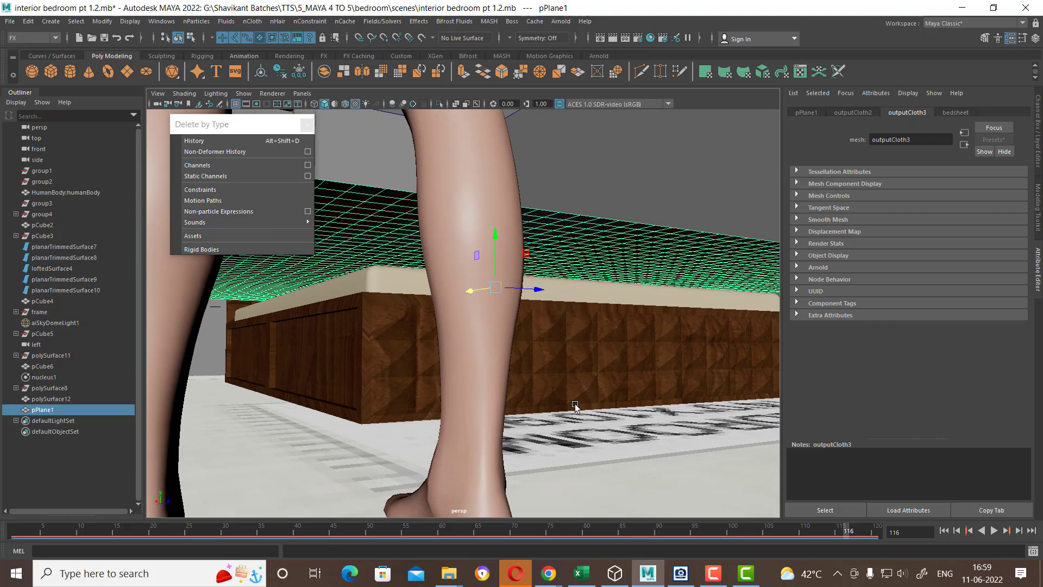
{"action": "left_click", "coordinate": [571, 367], "text": "shift"}
{"action": "key", "text": "alt+h"}
{"action": "key", "text": "f"}
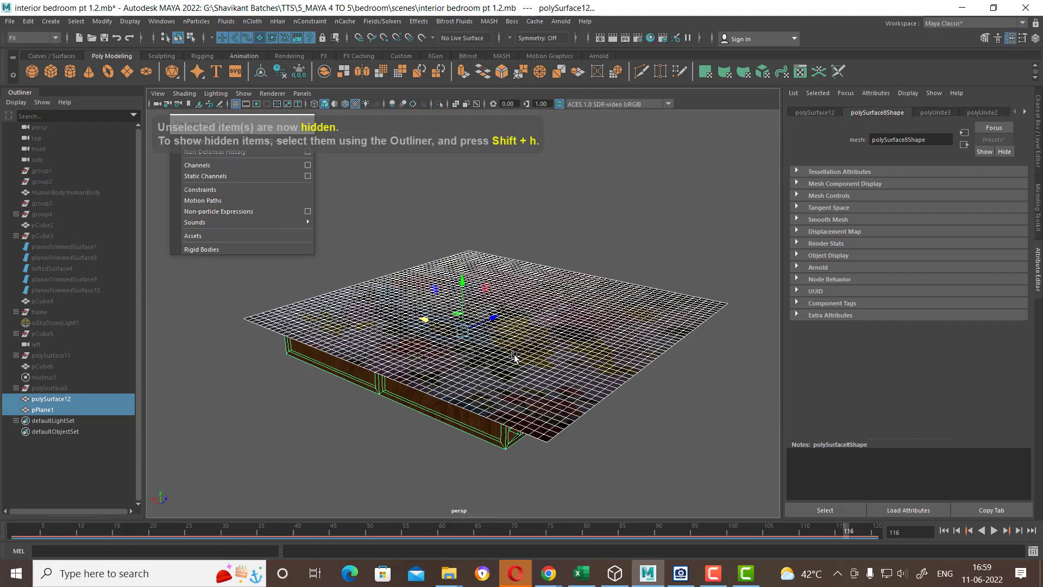
{"action": "mouse_move", "coordinate": [479, 310]}
{"action": "left_mouse_down", "text": "alt"}
{"action": "mouse_move", "coordinate": [590, 315]}
{"action": "mouse_move", "coordinate": [687, 400]}
{"action": "left_mouse_up", "text": "alt"}
{"action": "left_click", "coordinate": [619, 394]}
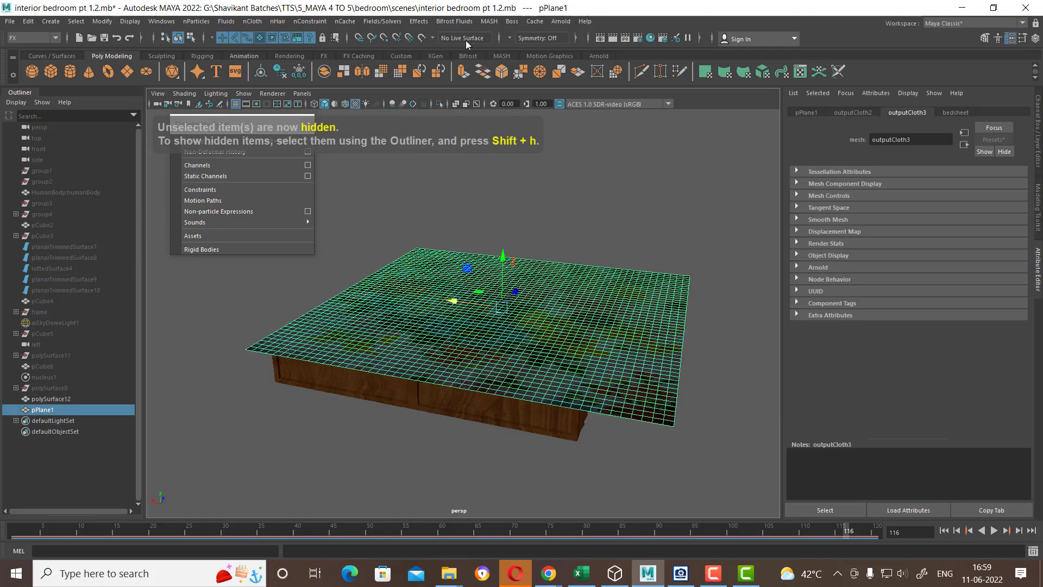
{"action": "left_click", "coordinate": [454, 21]}
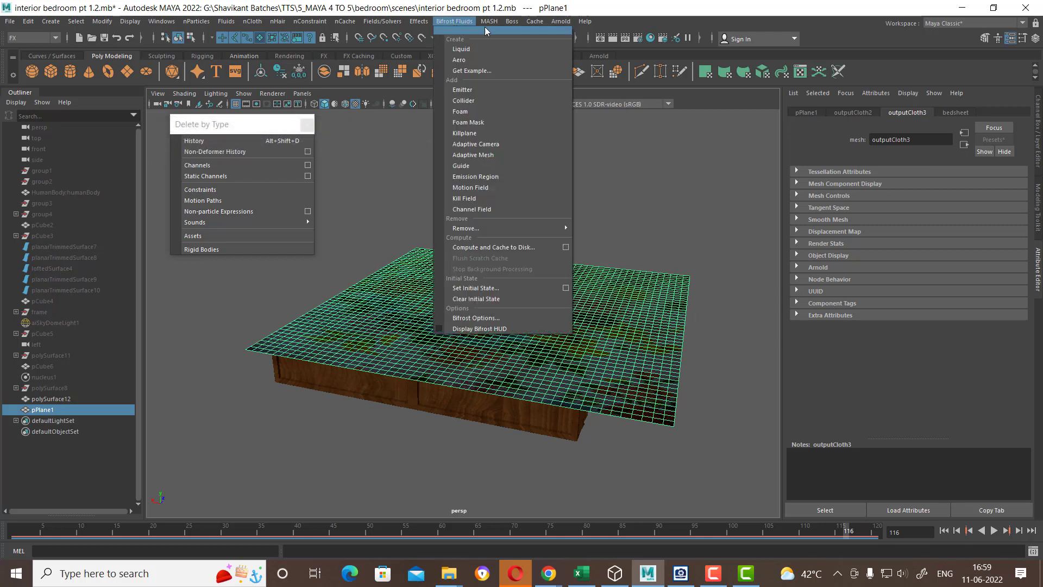
{"action": "left_click", "coordinate": [405, 21]}
Create a 5 × 5 × 5 lattice (ffd1Lattice) around the pPlane1 sheet
{"action": "left_click", "coordinate": [35, 38]}
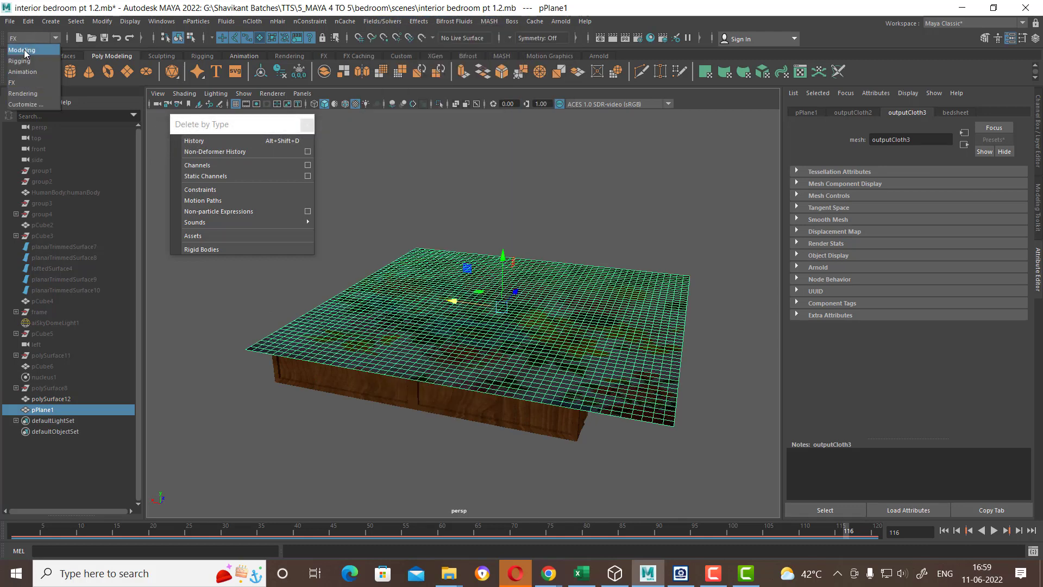
{"action": "left_click", "coordinate": [407, 22]}
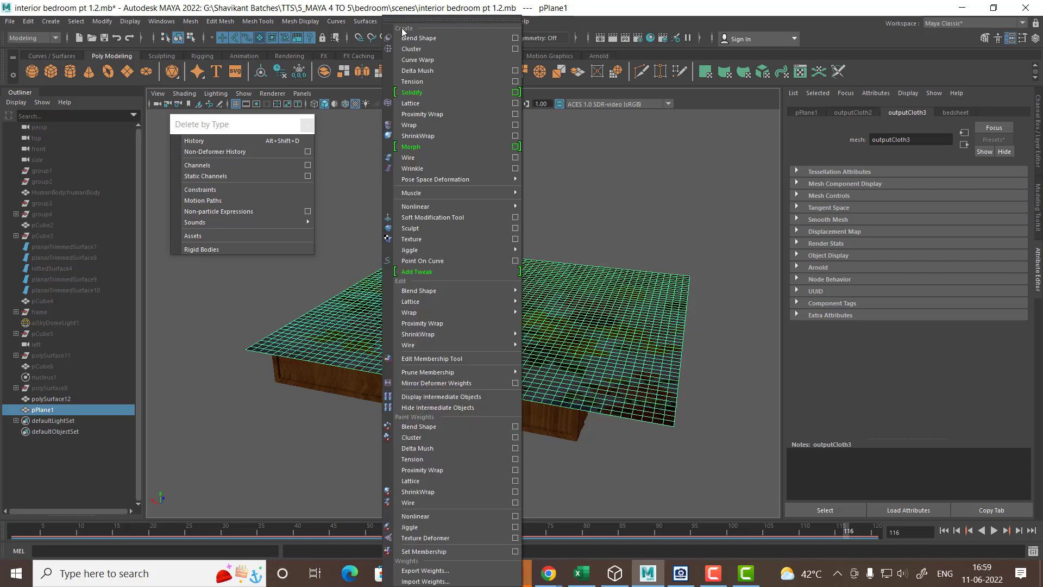
{"action": "left_click", "coordinate": [516, 103]}
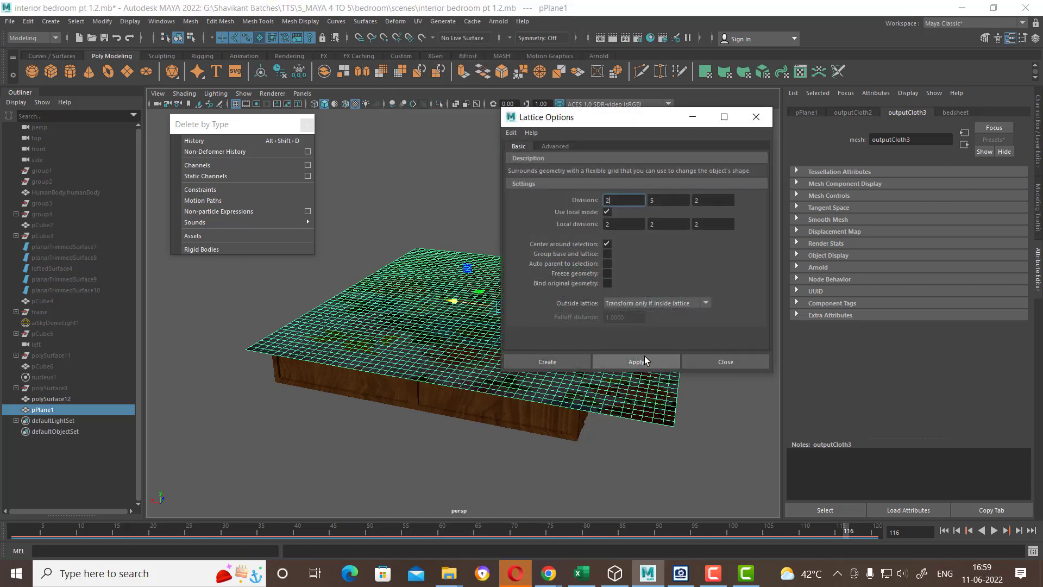
{"action": "type", "text": "5"}
{"action": "key", "text": "Tab"}
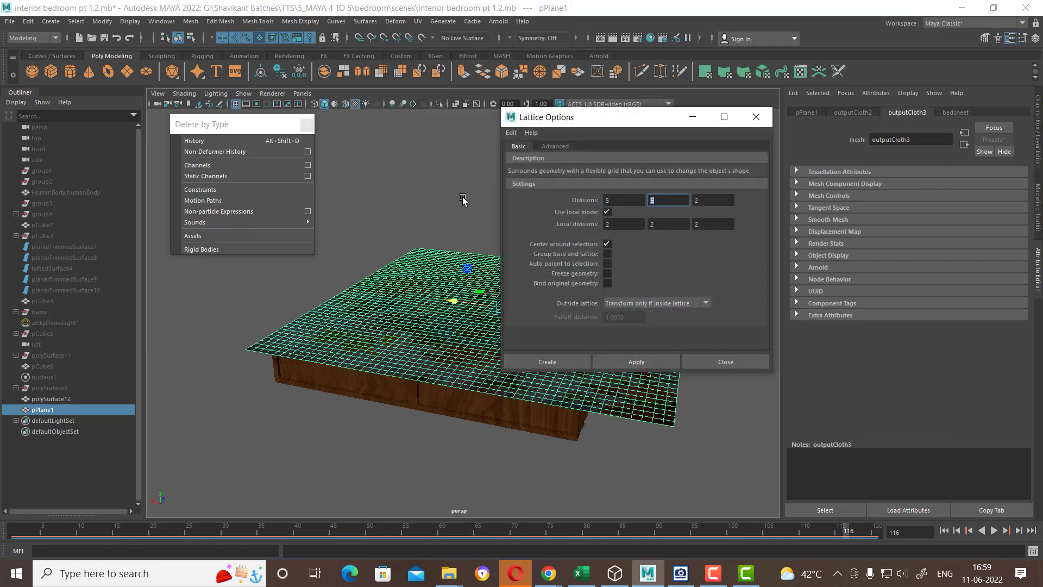
{"action": "key", "text": "Tab"}
{"action": "type", "text": "5"}
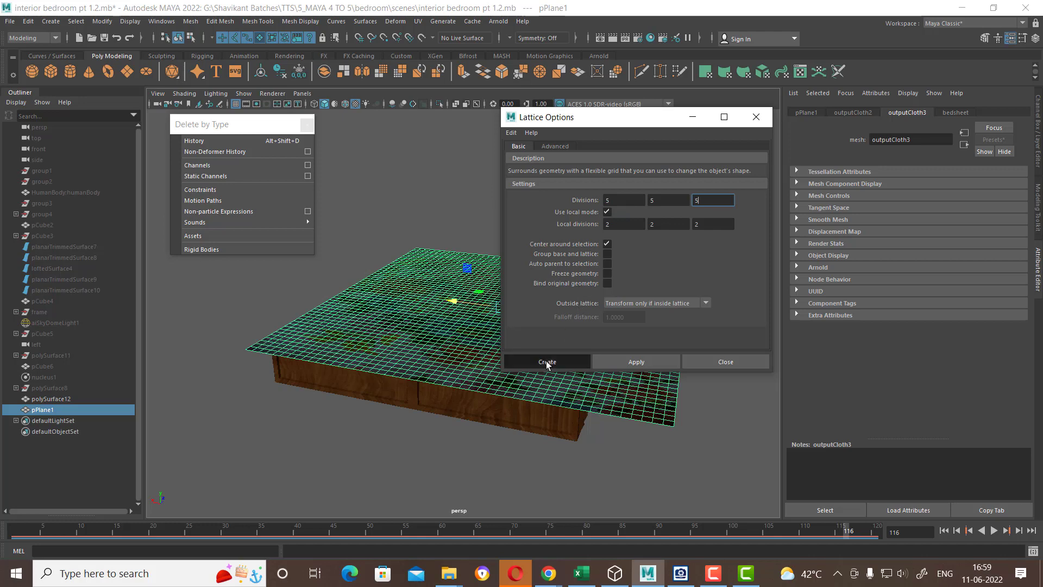
{"action": "left_click", "coordinate": [547, 361]}
{"action": "left_click_drag", "start_coordinate": [546, 361], "coordinate": [644, 194], "text": "alt"}
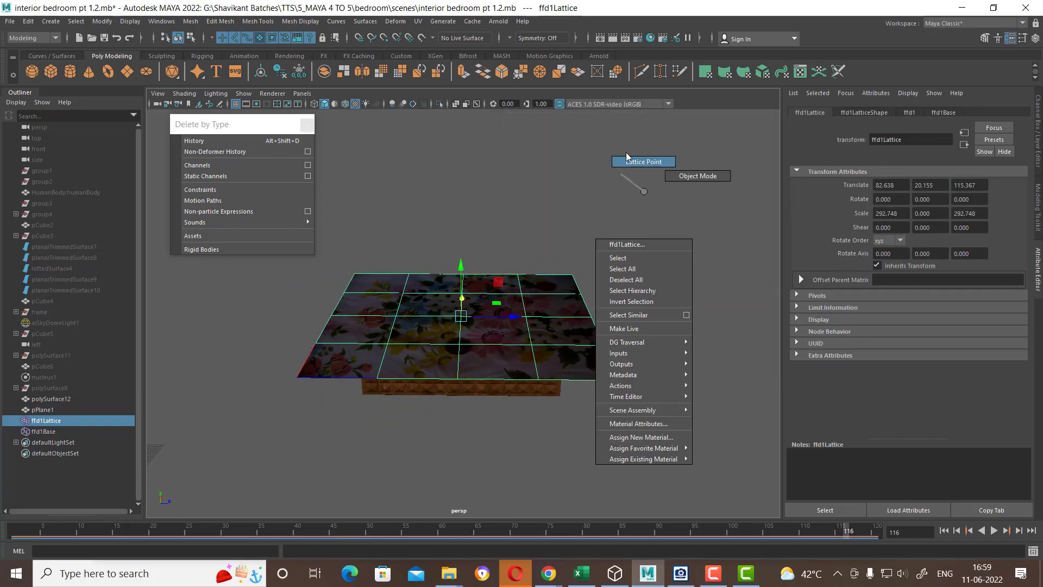
Select both edge rows of lattice points and pull them down over the bed sides
{"action": "right_click_drag", "start_coordinate": [644, 194], "coordinate": [630, 168]}
{"action": "left_click_drag", "start_coordinate": [640, 209], "coordinate": [580, 451]}
{"action": "left_click_drag", "start_coordinate": [675, 333], "coordinate": [670, 214], "text": "alt"}
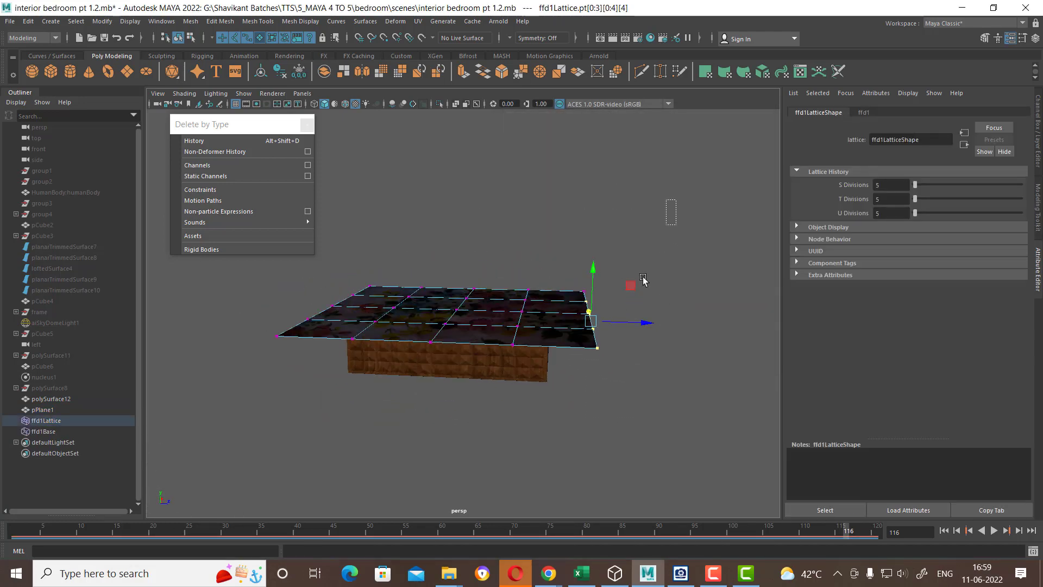
{"action": "mouse_move", "coordinate": [365, 337]}
{"action": "left_mouse_down", "text": "alt"}
{"action": "mouse_move", "coordinate": [353, 283]}
{"action": "mouse_move", "coordinate": [285, 420]}
{"action": "left_mouse_up", "text": "alt"}
{"action": "mouse_move", "coordinate": [466, 267]}
{"action": "left_mouse_down"}
{"action": "mouse_move", "coordinate": [469, 285]}
{"action": "mouse_move", "coordinate": [419, 329]}
{"action": "mouse_move", "coordinate": [398, 297]}
{"action": "mouse_move", "coordinate": [569, 373]}
{"action": "left_mouse_up"}
{"action": "mouse_move", "coordinate": [569, 373]}
{"action": "left_mouse_down", "text": "alt"}
{"action": "mouse_move", "coordinate": [542, 339]}
{"action": "mouse_move", "coordinate": [549, 348]}
{"action": "mouse_move", "coordinate": [558, 325]}
{"action": "left_mouse_up", "text": "alt"}
{"action": "key", "text": "r"}
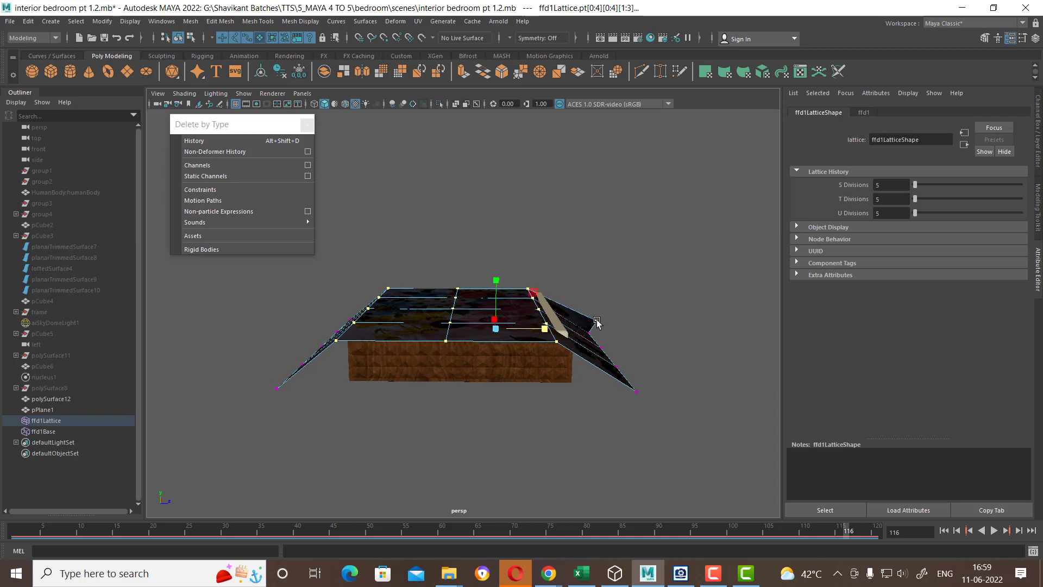
{"action": "key", "text": "ctrl+z"}
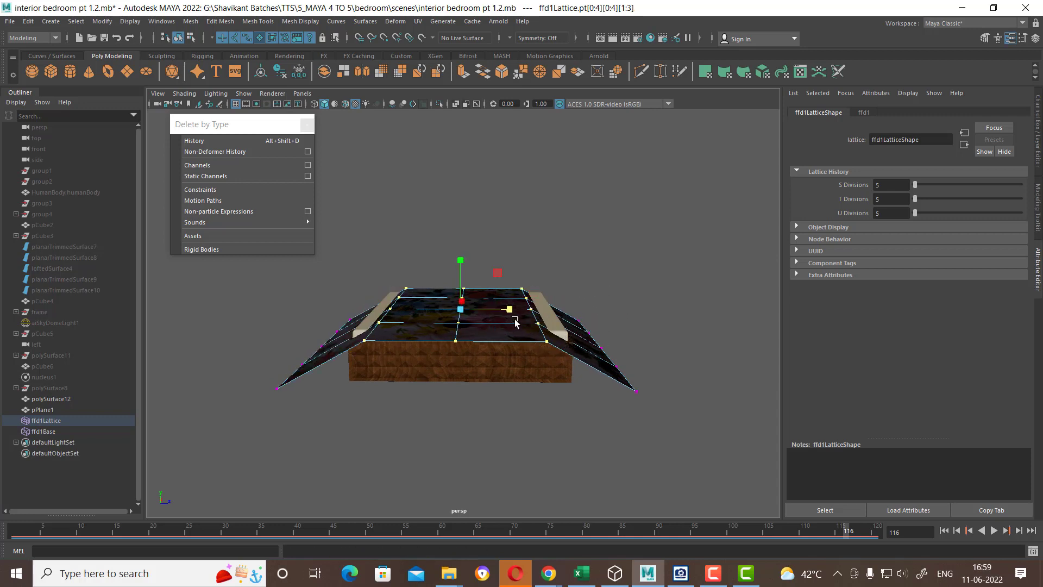
Refine the left-edge lattice points, then reselect pPlane1 as an object
{"action": "mouse_move", "coordinate": [509, 314]}
{"action": "left_mouse_down", "text": "alt"}
{"action": "mouse_move", "coordinate": [505, 389]}
{"action": "mouse_move", "coordinate": [655, 326]}
{"action": "mouse_move", "coordinate": [587, 391]}
{"action": "mouse_move", "coordinate": [440, 396]}
{"action": "mouse_move", "coordinate": [456, 396]}
{"action": "left_mouse_up", "text": "alt"}
{"action": "left_click_drag", "start_coordinate": [250, 312], "coordinate": [346, 397]}
{"action": "mouse_move", "coordinate": [442, 351]}
{"action": "left_mouse_down", "text": "alt"}
{"action": "mouse_move", "coordinate": [511, 402]}
{"action": "mouse_move", "coordinate": [527, 406]}
{"action": "mouse_move", "coordinate": [539, 381]}
{"action": "mouse_move", "coordinate": [582, 413]}
{"action": "left_mouse_up", "text": "alt"}
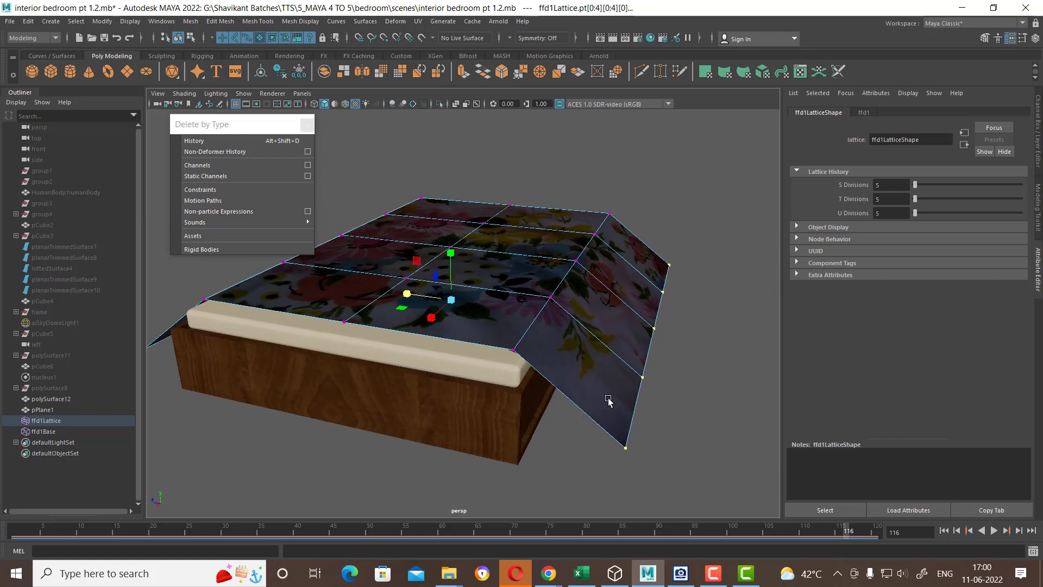
{"action": "key", "text": "w"}
{"action": "left_click_drag", "start_coordinate": [638, 431], "coordinate": [640, 261], "text": "alt"}
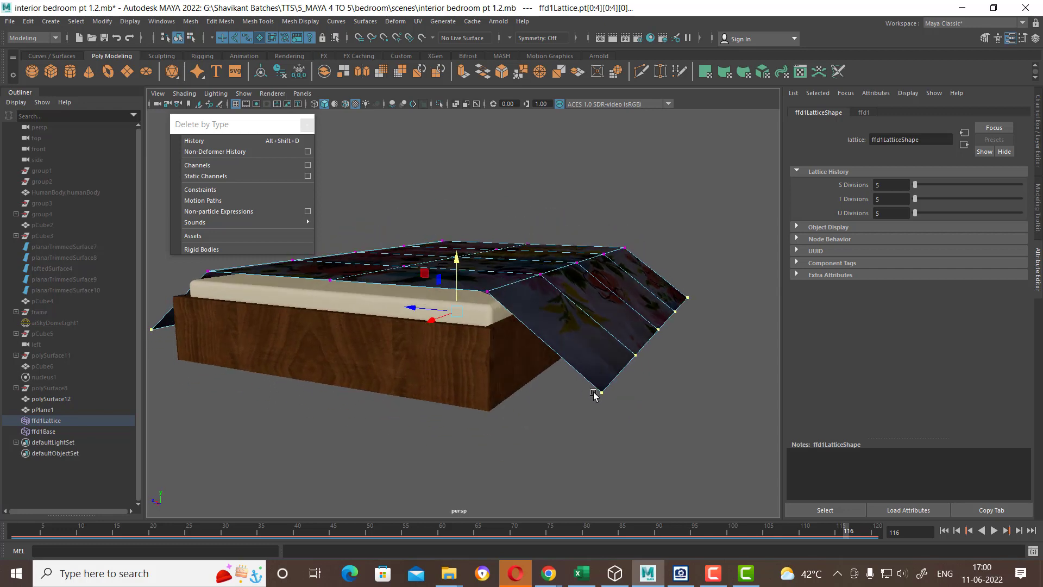
{"action": "right_click", "coordinate": [640, 261]}
{"action": "left_click", "coordinate": [540, 333]}
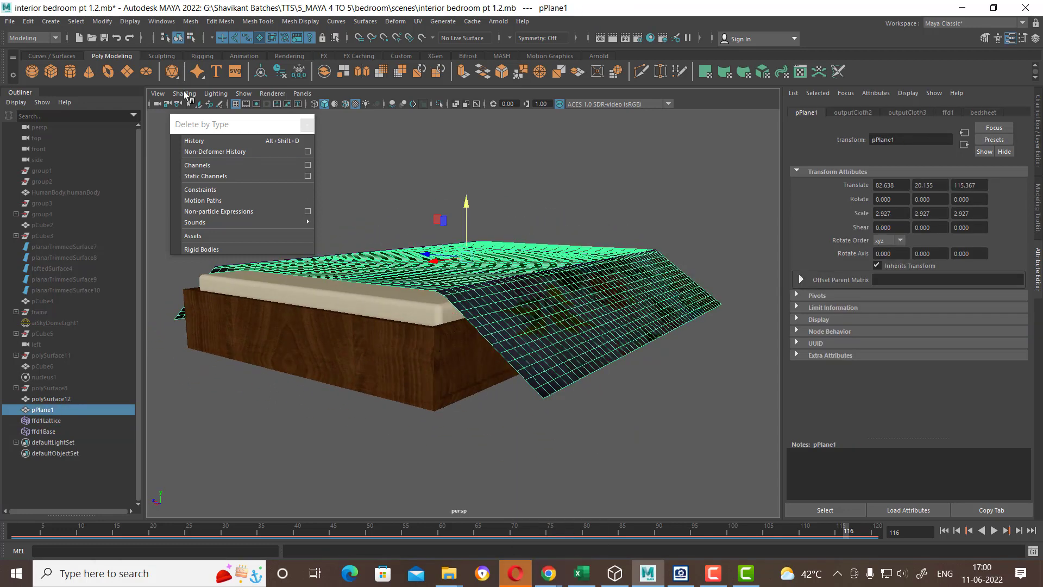
Delete pPlane1's history to bake the lattice drape into the sheet
{"action": "left_click", "coordinate": [28, 21]}
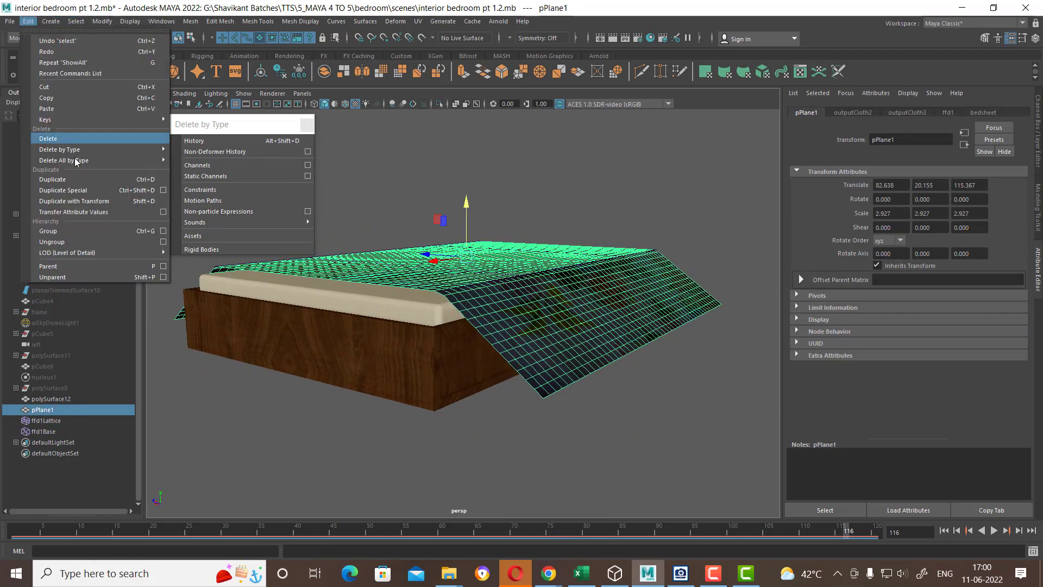
{"action": "left_click", "coordinate": [199, 145]}
{"action": "left_click", "coordinate": [675, 390]}
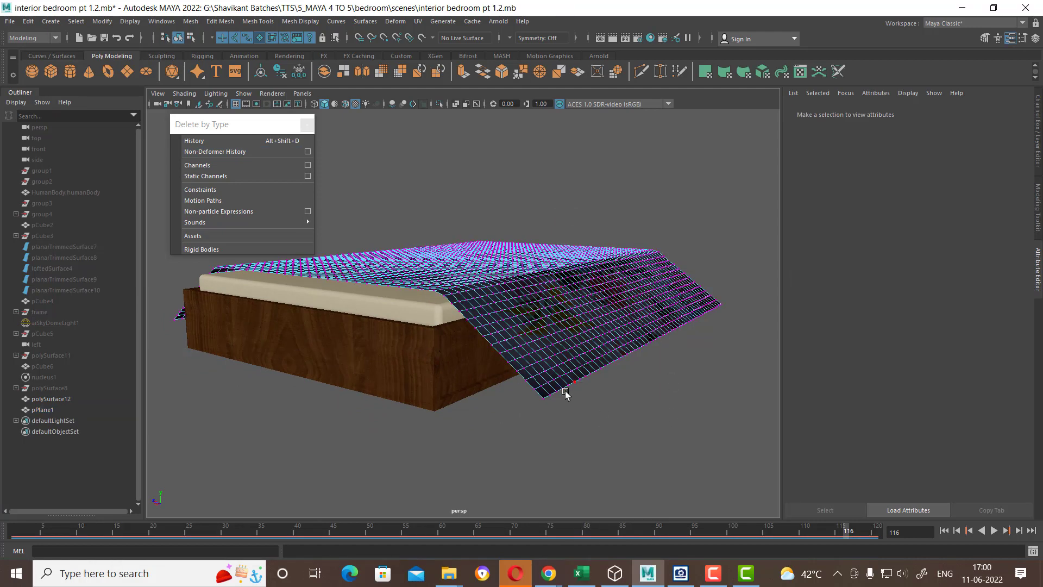
{"action": "mouse_move", "coordinate": [550, 395]}
{"action": "left_mouse_down", "text": "alt"}
{"action": "mouse_move", "coordinate": [587, 393]}
{"action": "mouse_move", "coordinate": [693, 343]}
{"action": "left_mouse_up", "text": "alt"}
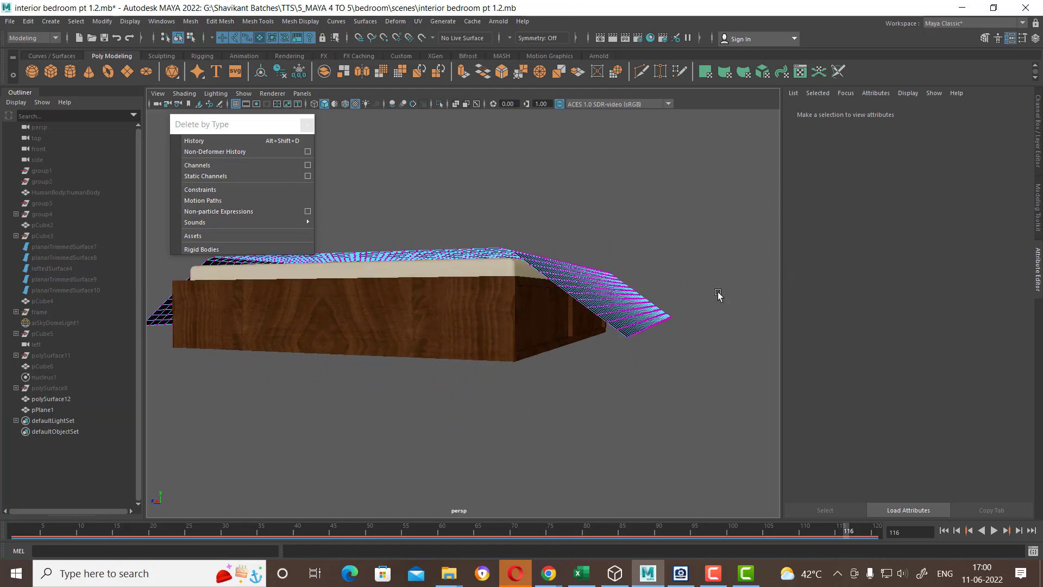
Soft-select and pull the sheet's edge and corner vertices down over the bed's foot
{"action": "left_click_drag", "start_coordinate": [718, 294], "coordinate": [610, 389]}
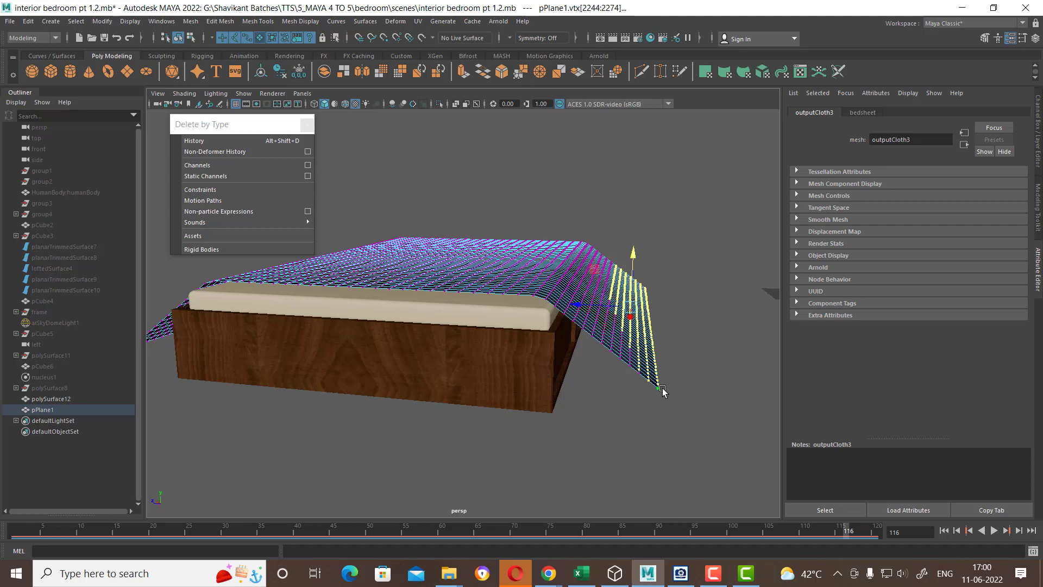
{"action": "mouse_move", "coordinate": [663, 392]}
{"action": "left_mouse_down"}
{"action": "mouse_move", "coordinate": [707, 389]}
{"action": "mouse_move", "coordinate": [611, 317]}
{"action": "mouse_move", "coordinate": [626, 269]}
{"action": "left_mouse_up"}
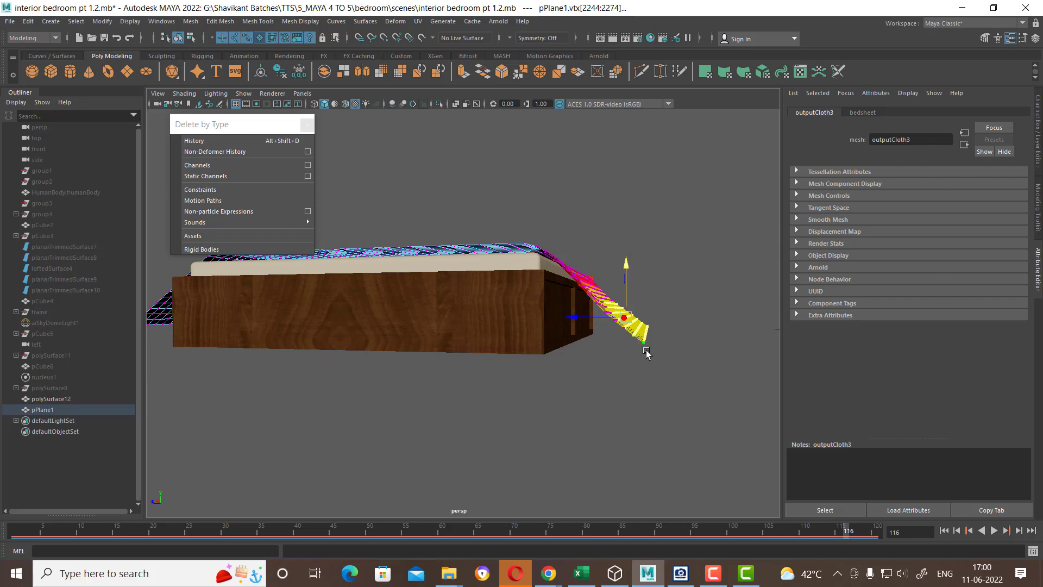
{"action": "key", "text": "space"}
{"action": "left_click", "coordinate": [692, 249]}
{"action": "key", "text": "space"}
{"action": "scroll", "coordinate": [598, 347], "scroll_direction": "up", "scroll_amount": 5}
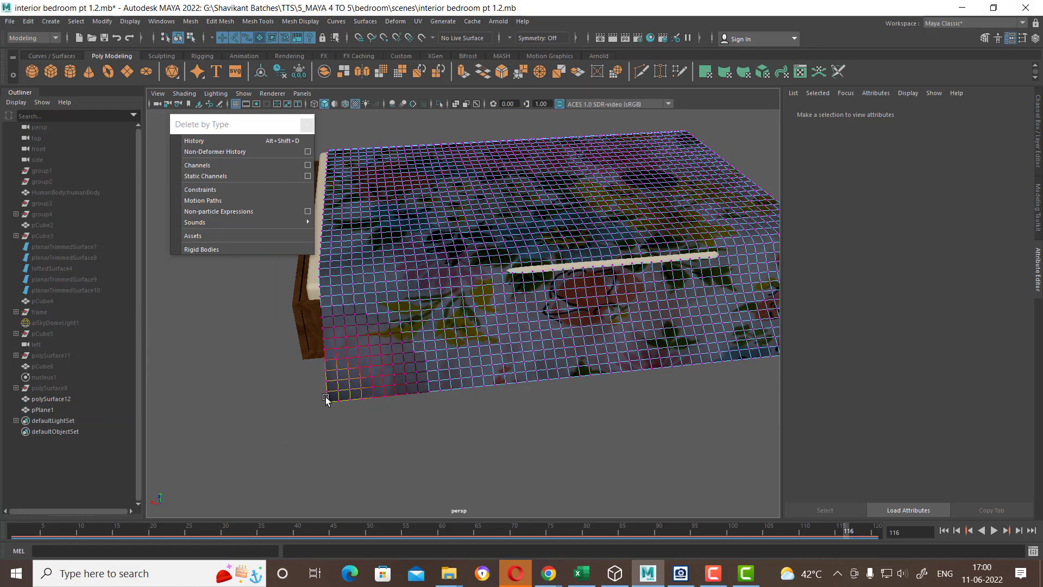
{"action": "left_click", "coordinate": [326, 399]}
{"action": "mouse_move", "coordinate": [326, 399]}
{"action": "left_mouse_down", "text": "alt"}
{"action": "mouse_move", "coordinate": [521, 473]}
{"action": "mouse_move", "coordinate": [565, 451]}
{"action": "mouse_move", "coordinate": [490, 417]}
{"action": "left_mouse_up", "text": "alt"}
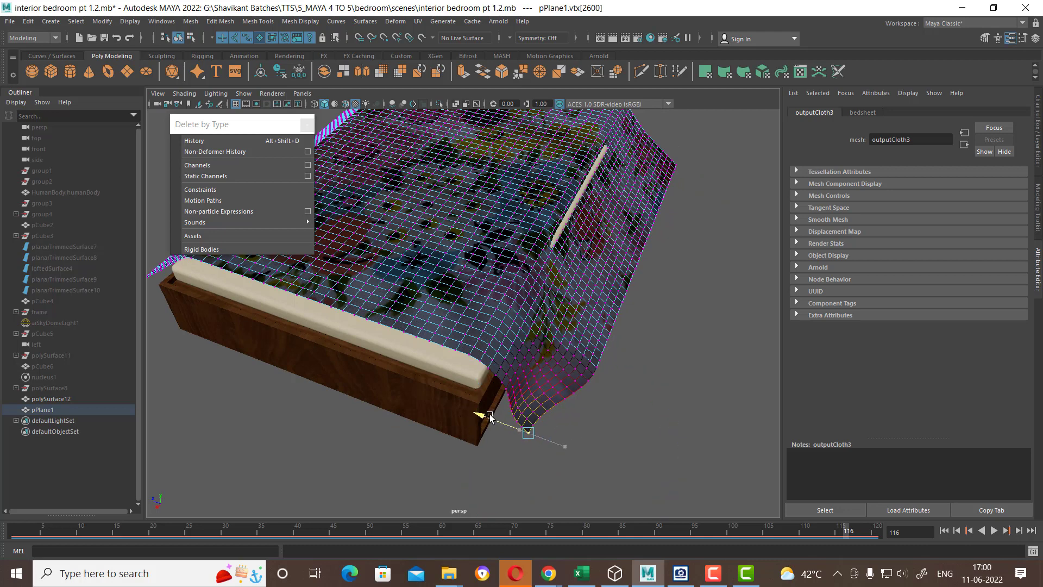
{"action": "mouse_move", "coordinate": [606, 397]}
{"action": "left_mouse_down", "text": "alt"}
{"action": "mouse_move", "coordinate": [657, 300]}
{"action": "mouse_move", "coordinate": [679, 315]}
{"action": "left_mouse_up", "text": "alt"}
{"action": "key", "text": "space"}
{"action": "key", "text": "space"}
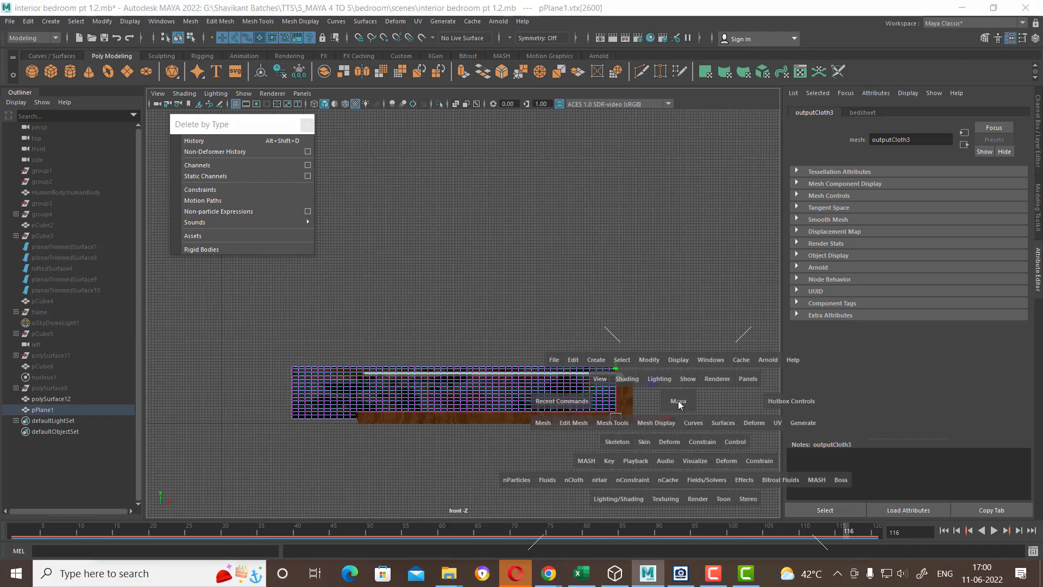
{"action": "left_click_drag", "start_coordinate": [678, 400], "coordinate": [617, 391]}
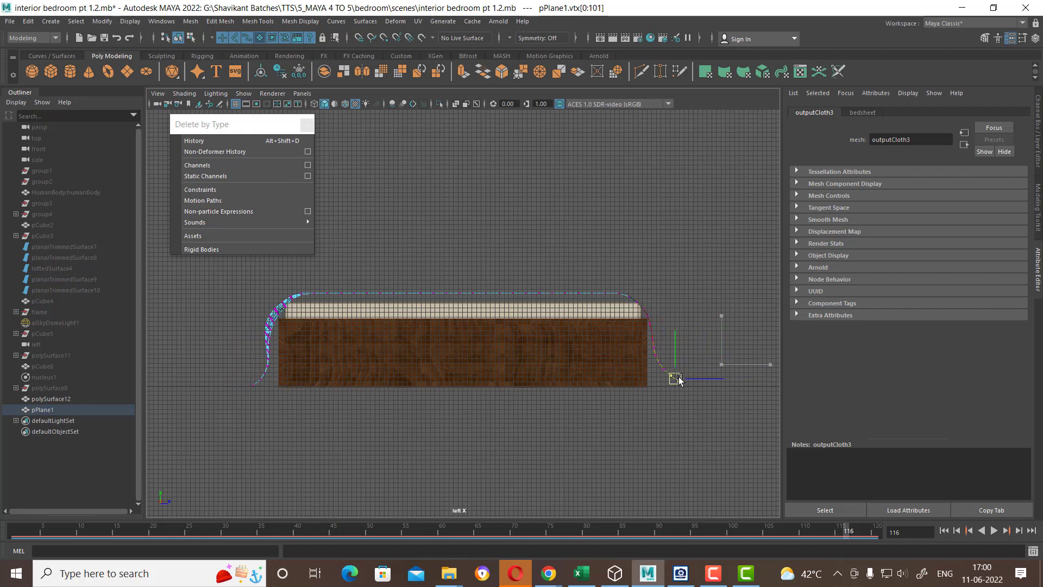
{"action": "left_click_drag", "start_coordinate": [648, 332], "coordinate": [647, 324]}
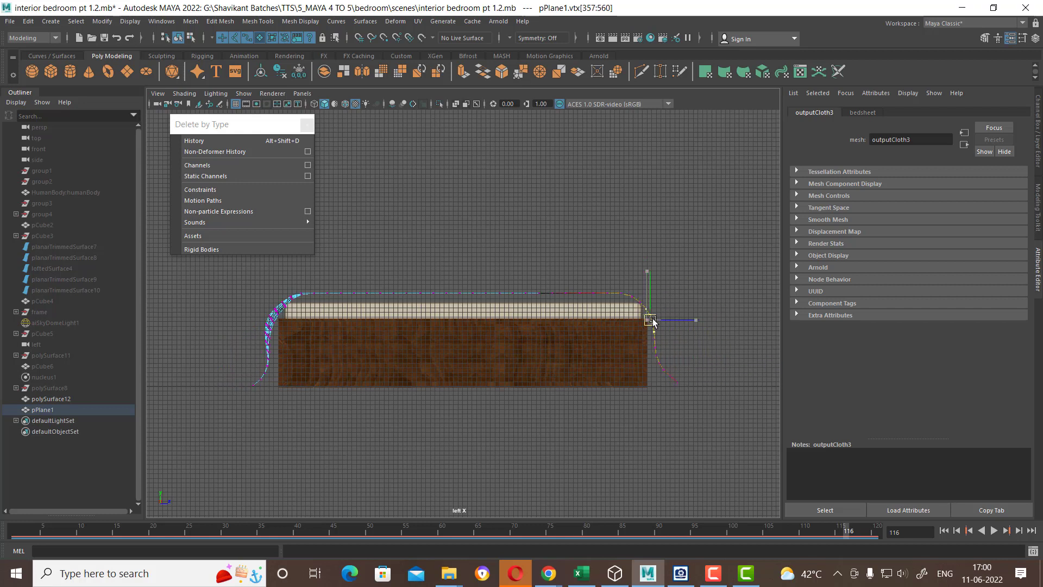
{"action": "key", "text": "space"}
{"action": "mouse_move", "coordinate": [523, 354]}
{"action": "left_mouse_down"}
{"action": "mouse_move", "coordinate": [565, 347]}
{"action": "mouse_move", "coordinate": [545, 347]}
{"action": "mouse_move", "coordinate": [606, 392]}
{"action": "mouse_move", "coordinate": [704, 389]}
{"action": "mouse_move", "coordinate": [586, 366]}
{"action": "mouse_move", "coordinate": [698, 371]}
{"action": "mouse_move", "coordinate": [695, 383]}
{"action": "mouse_move", "coordinate": [438, 336]}
{"action": "left_mouse_up"}
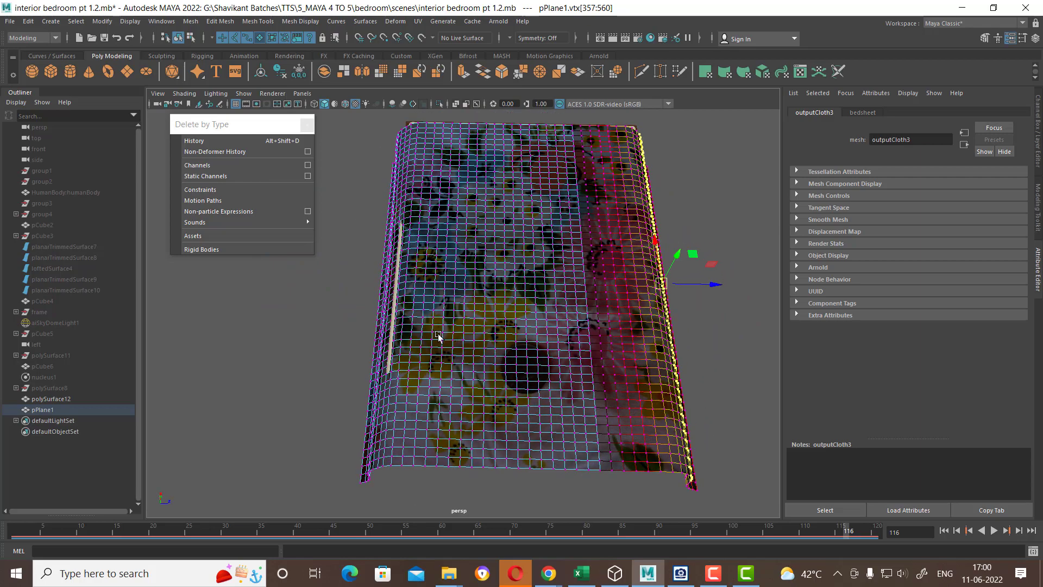
{"action": "left_click_drag", "start_coordinate": [390, 227], "coordinate": [387, 226], "text": "alt"}
{"action": "left_click_drag", "start_coordinate": [359, 303], "coordinate": [413, 332]}
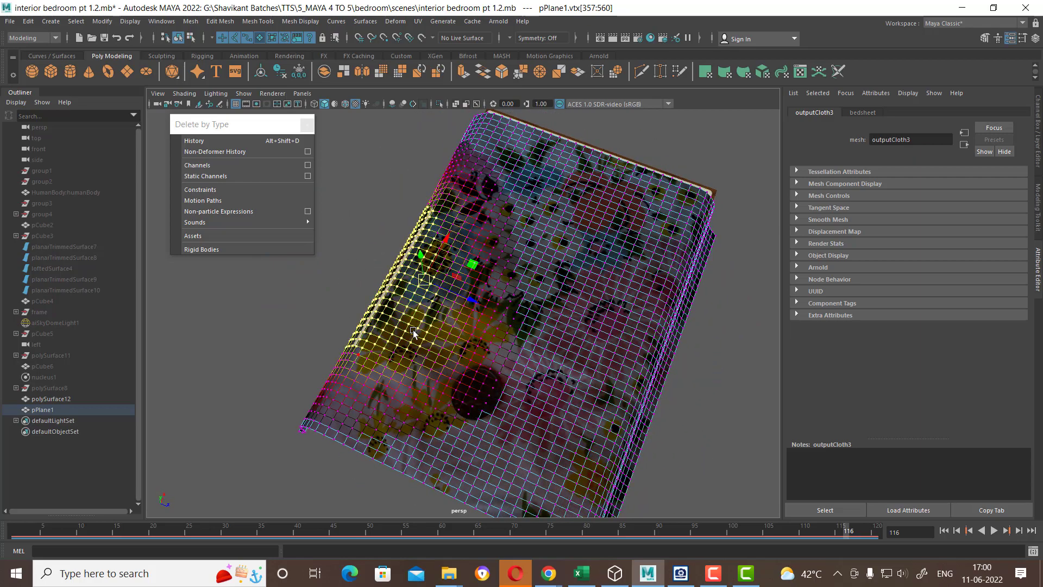
{"action": "mouse_move", "coordinate": [467, 293]}
{"action": "left_mouse_down", "text": "alt"}
{"action": "mouse_move", "coordinate": [602, 441]}
{"action": "mouse_move", "coordinate": [645, 386]}
{"action": "mouse_move", "coordinate": [694, 353]}
{"action": "left_mouse_up", "text": "alt"}
{"action": "left_click", "coordinate": [602, 441]}
{"action": "mouse_move", "coordinate": [695, 185]}
{"action": "left_mouse_down"}
{"action": "mouse_move", "coordinate": [624, 303]}
{"action": "mouse_move", "coordinate": [614, 351]}
{"action": "mouse_move", "coordinate": [634, 352]}
{"action": "mouse_move", "coordinate": [667, 312]}
{"action": "left_mouse_up"}
{"action": "key", "text": "space"}
{"action": "key", "text": "space"}
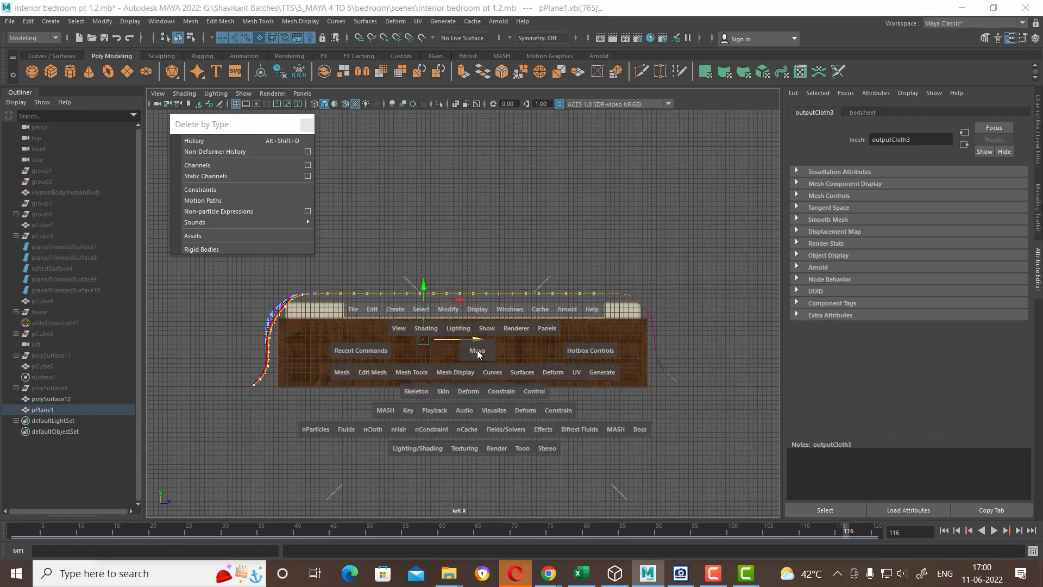
In Front view, try rotating the sheet's left vertex columns, then undo the changes
{"action": "left_click_drag", "start_coordinate": [517, 359], "coordinate": [518, 382]}
{"action": "key", "text": "space"}
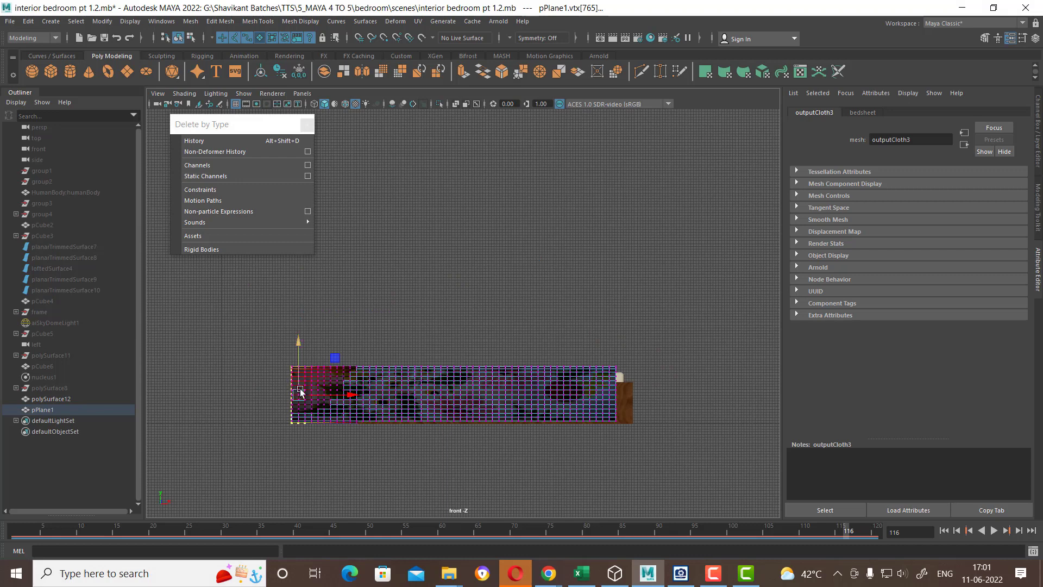
{"action": "scroll", "coordinate": [328, 400], "scroll_direction": "up", "scroll_amount": 2}
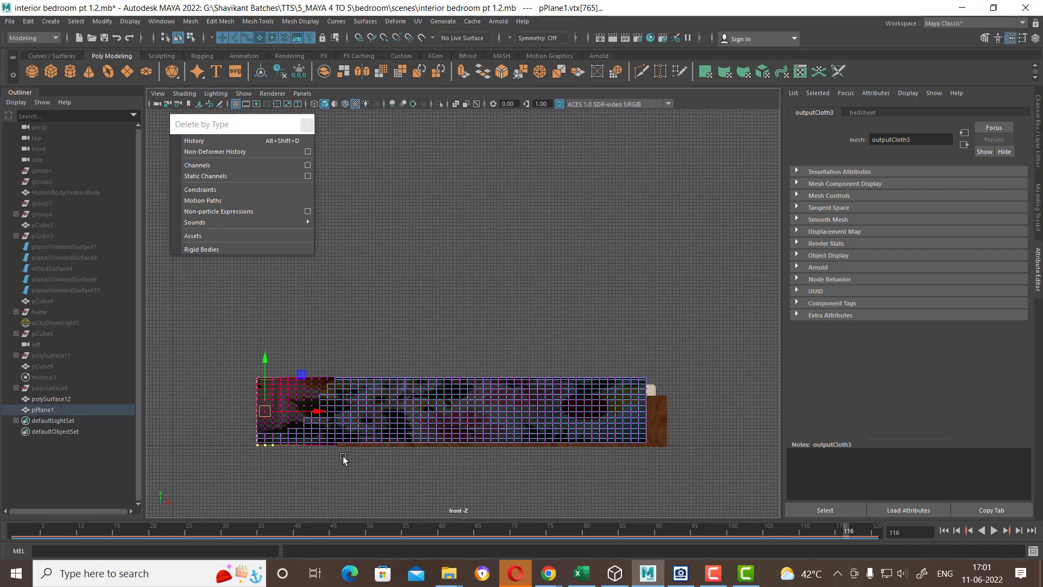
{"action": "mouse_move", "coordinate": [214, 339]}
{"action": "left_mouse_down"}
{"action": "mouse_move", "coordinate": [272, 419]}
{"action": "mouse_move", "coordinate": [302, 434]}
{"action": "left_mouse_up"}
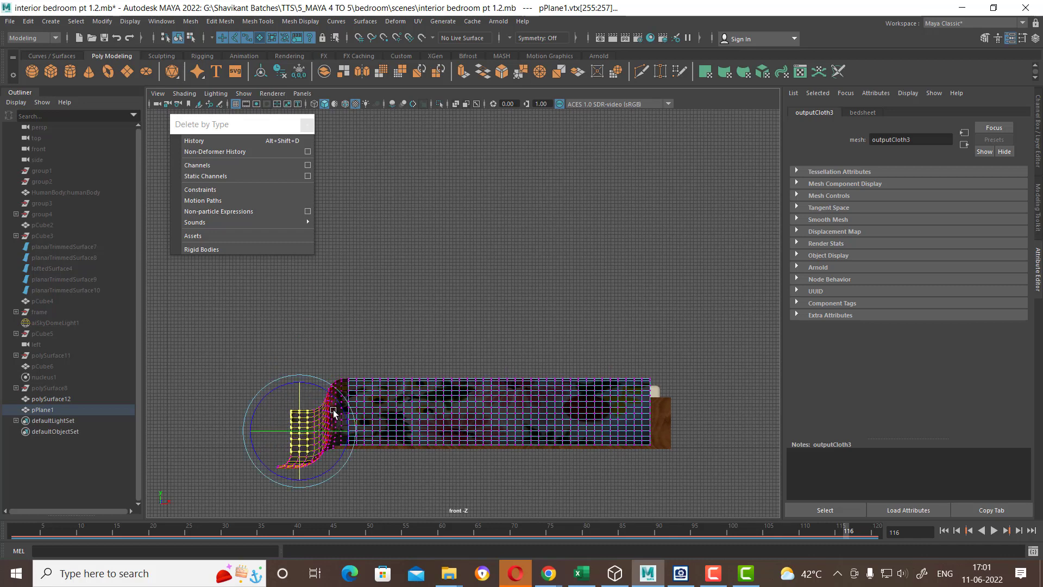
{"action": "mouse_move", "coordinate": [331, 400]}
{"action": "left_mouse_down"}
{"action": "mouse_move", "coordinate": [308, 443]}
{"action": "mouse_move", "coordinate": [297, 443]}
{"action": "left_mouse_up"}
{"action": "key", "text": "w"}
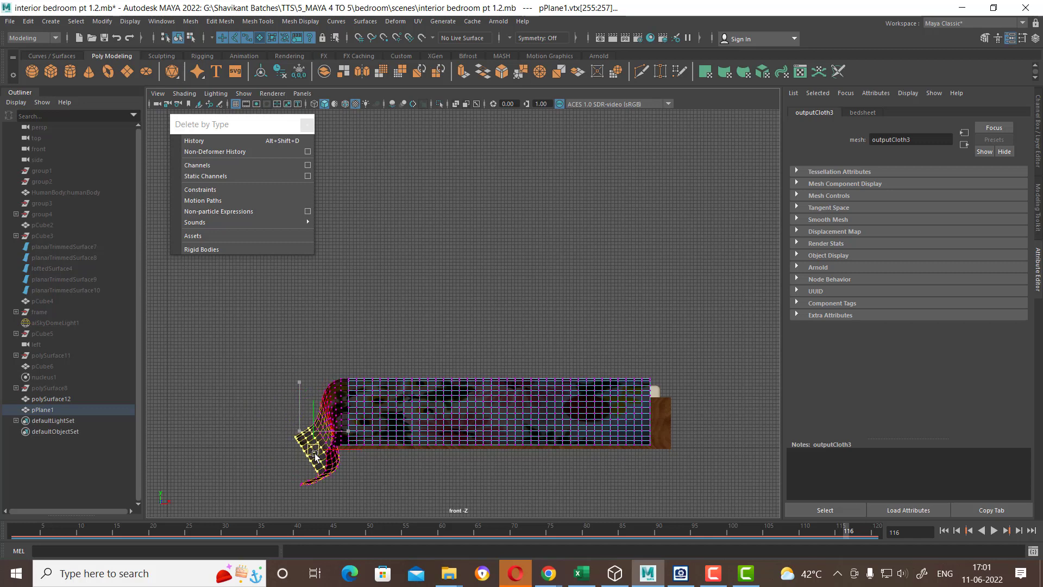
{"action": "scroll", "coordinate": [326, 434], "scroll_direction": "up", "scroll_amount": 2}
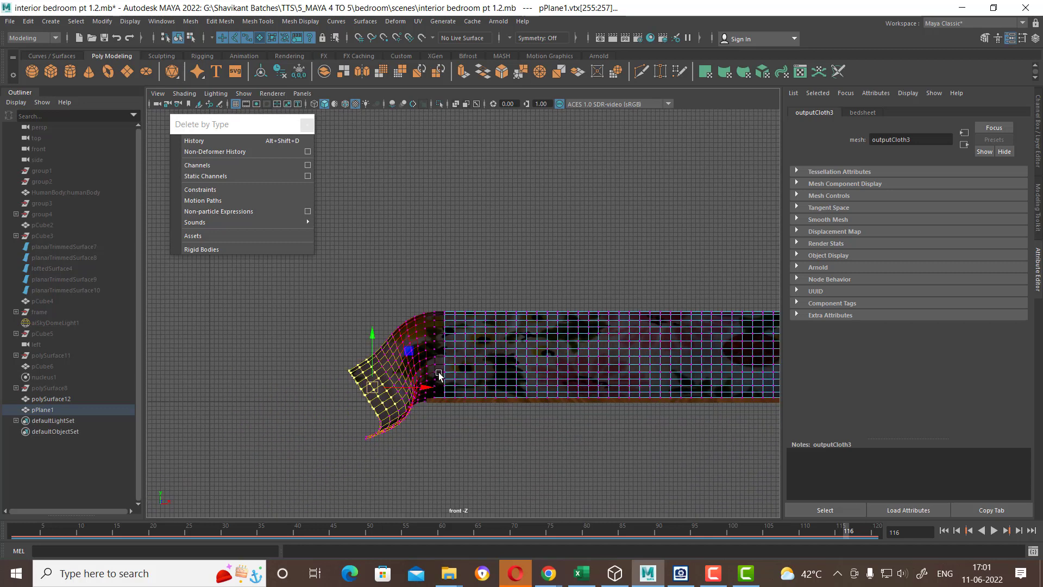
{"action": "scroll", "coordinate": [434, 424], "scroll_direction": "up", "scroll_amount": 2}
{"action": "scroll", "coordinate": [547, 413], "scroll_direction": "up", "scroll_amount": 2}
{"action": "key", "text": "ctrl+z"}
{"action": "key", "text": "ctrl+z"}
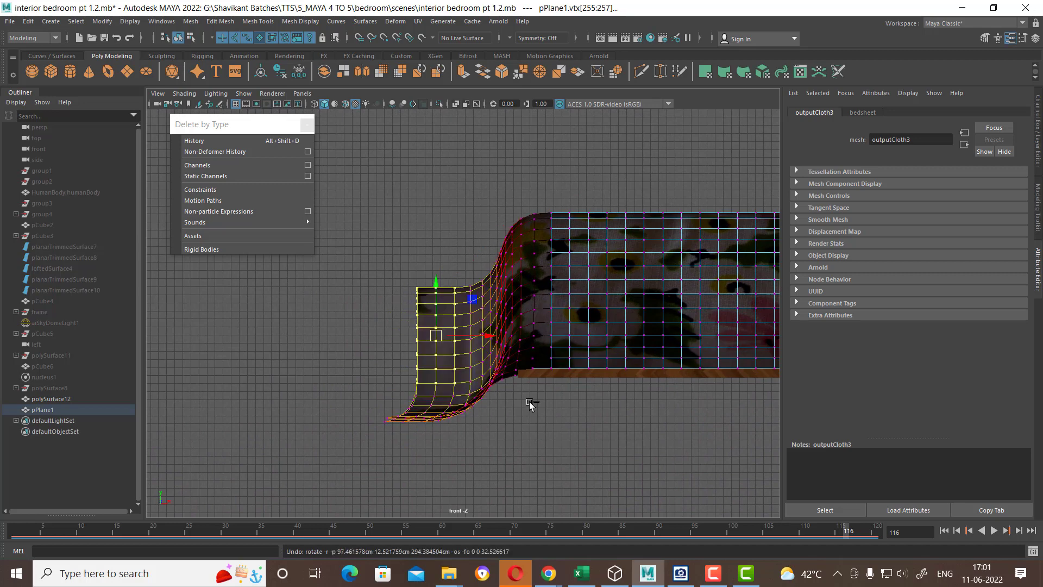
{"action": "key", "text": "ctrl+z"}
Select the bottom-left corner vertices and pull the tip out into a tapered fold
{"action": "left_click_drag", "start_coordinate": [454, 429], "coordinate": [334, 350]}
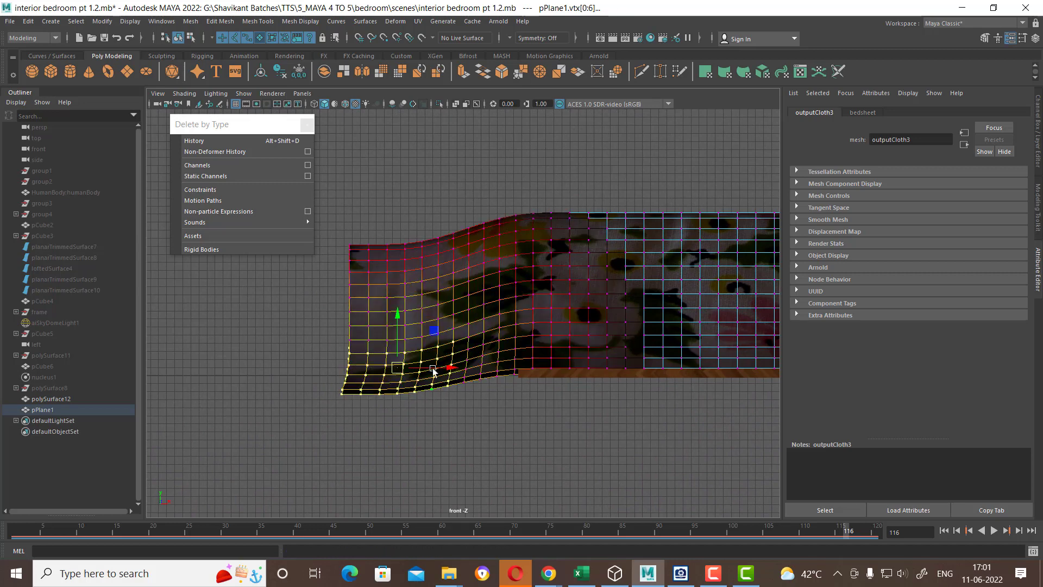
{"action": "mouse_move", "coordinate": [425, 198]}
{"action": "left_mouse_down"}
{"action": "mouse_move", "coordinate": [337, 262]}
{"action": "mouse_move", "coordinate": [447, 332]}
{"action": "mouse_move", "coordinate": [455, 300]}
{"action": "left_mouse_up"}
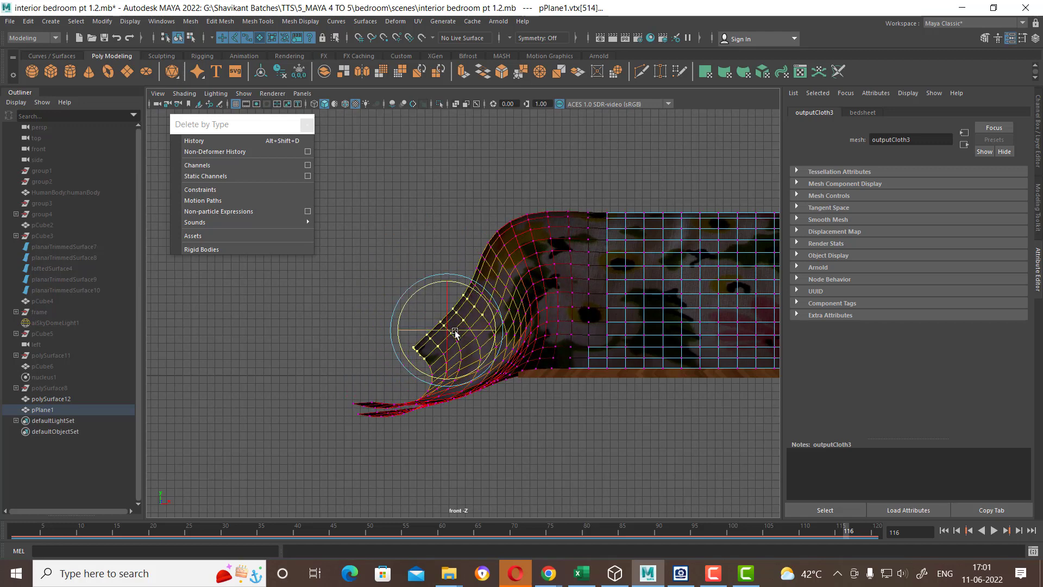
{"action": "left_click_drag", "start_coordinate": [343, 388], "coordinate": [377, 453]}
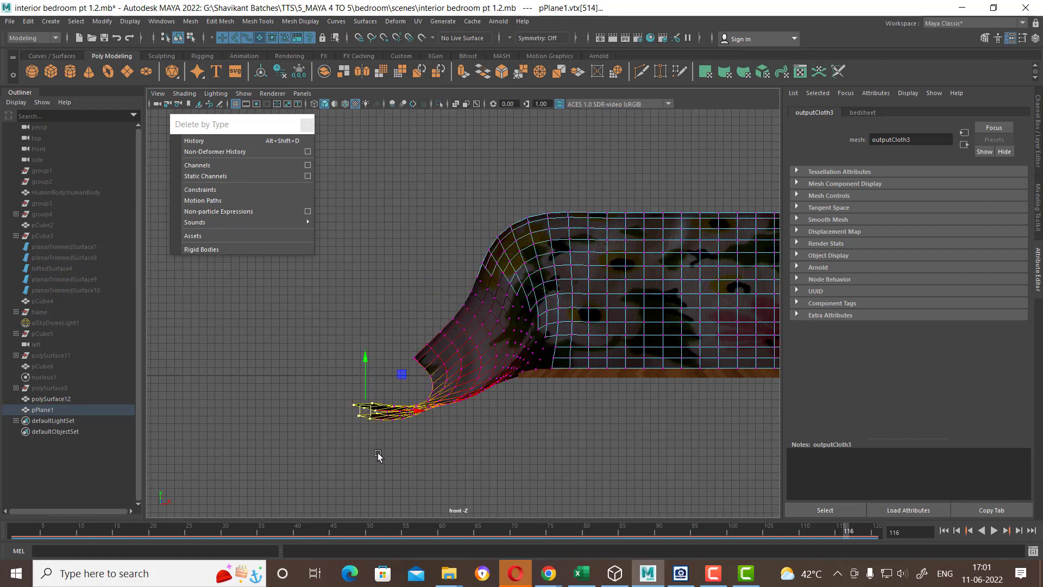
{"action": "left_click_drag", "start_coordinate": [372, 416], "coordinate": [429, 416]}
Deselect the sheet, unhide the last hidden bedroom objects with Ctrl+Shift+H, and select pillow pCube6
{"action": "key", "text": "space"}
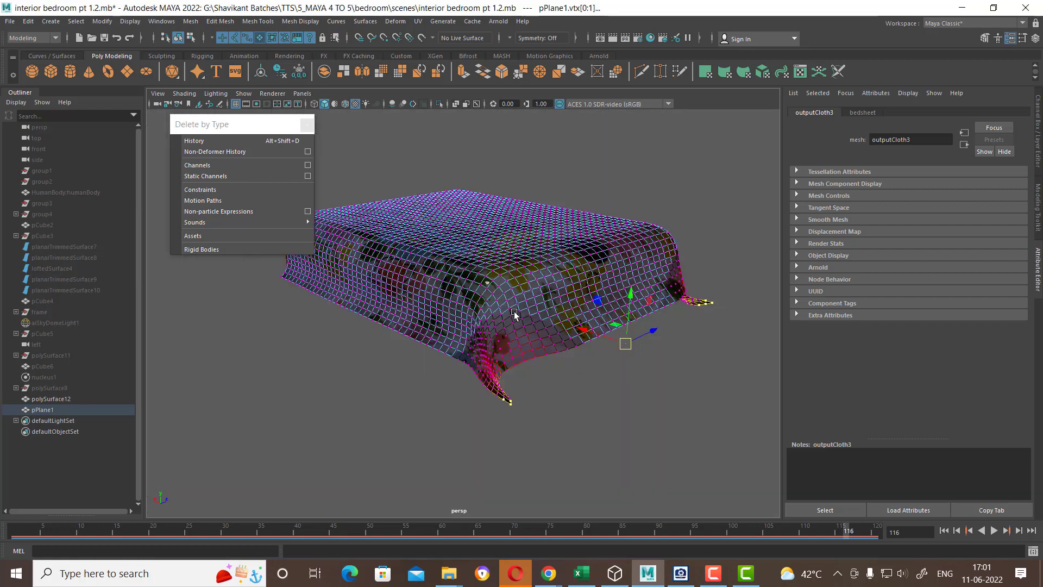
{"action": "mouse_move", "coordinate": [611, 408]}
{"action": "left_mouse_down", "text": "alt"}
{"action": "mouse_move", "coordinate": [598, 380]}
{"action": "mouse_move", "coordinate": [604, 411]}
{"action": "left_mouse_up", "text": "alt"}
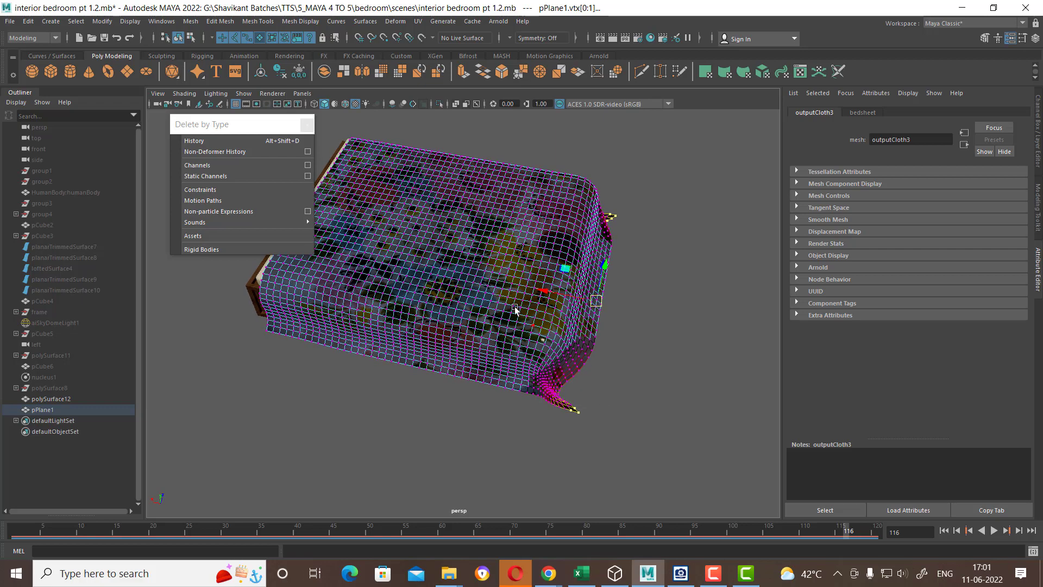
{"action": "right_click_drag", "start_coordinate": [516, 310], "coordinate": [674, 233]}
{"action": "left_click", "coordinate": [674, 233]}
{"action": "mouse_move", "coordinate": [542, 309]}
{"action": "left_mouse_down", "text": "alt"}
{"action": "mouse_move", "coordinate": [542, 373]}
{"action": "mouse_move", "coordinate": [569, 373]}
{"action": "left_mouse_up", "text": "alt"}
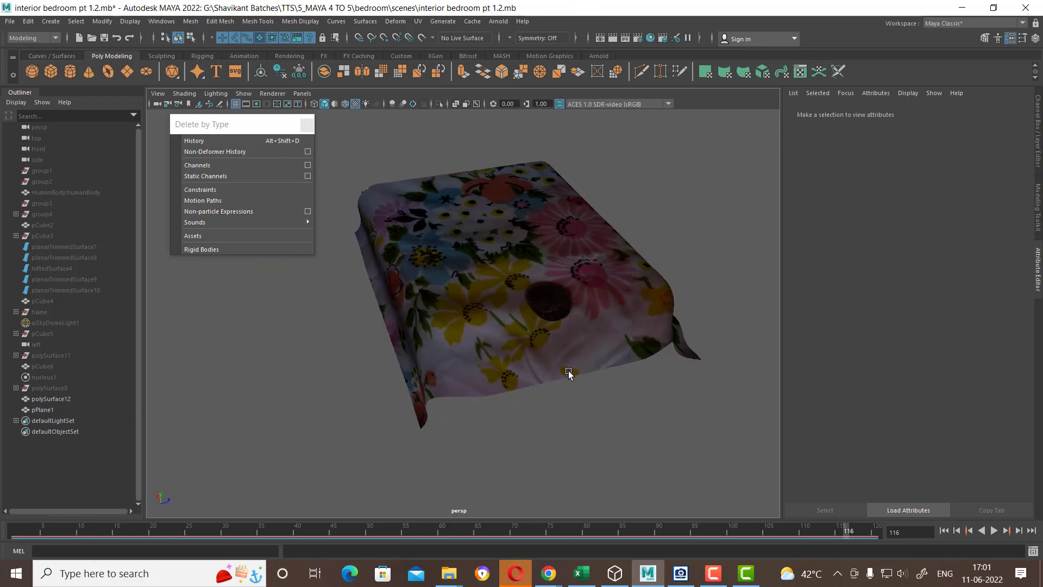
{"action": "key", "text": "ctrl+shift+h"}
{"action": "scroll", "coordinate": [503, 326], "scroll_direction": "down", "scroll_amount": 5}
{"action": "mouse_move", "coordinate": [499, 347]}
{"action": "left_mouse_down", "text": "alt"}
{"action": "mouse_move", "coordinate": [526, 284]}
{"action": "mouse_move", "coordinate": [491, 289]}
{"action": "left_mouse_up", "text": "alt"}
{"action": "scroll", "coordinate": [513, 299], "scroll_direction": "up", "scroll_amount": 3}
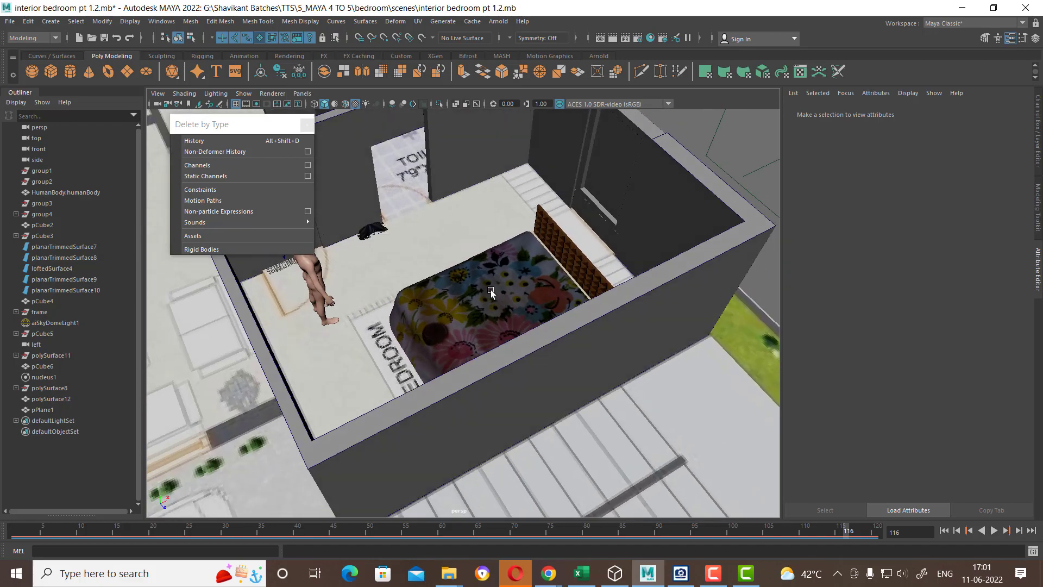
{"action": "left_click", "coordinate": [374, 234]}
{"action": "mouse_move", "coordinate": [424, 250]}
{"action": "left_mouse_down", "text": "alt"}
{"action": "mouse_move", "coordinate": [367, 282]}
{"action": "mouse_move", "coordinate": [438, 294]}
{"action": "mouse_move", "coordinate": [418, 298]}
{"action": "mouse_move", "coordinate": [542, 296]}
{"action": "mouse_move", "coordinate": [476, 321]}
{"action": "left_mouse_up", "text": "alt"}
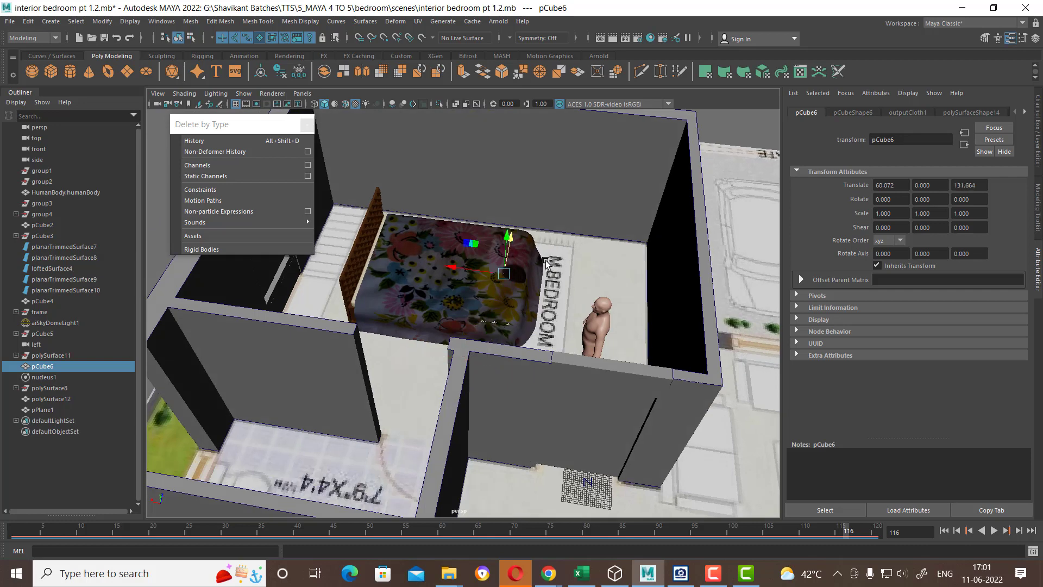
Isolate the pillow pCube6 together with the bedsheet, keeping only the pillow selected
{"action": "mouse_move", "coordinate": [550, 287]}
{"action": "left_mouse_down", "text": "alt"}
{"action": "mouse_move", "coordinate": [551, 388]}
{"action": "mouse_move", "coordinate": [565, 336]}
{"action": "mouse_move", "coordinate": [636, 335]}
{"action": "mouse_move", "coordinate": [570, 381]}
{"action": "left_mouse_up", "text": "alt"}
{"action": "left_click", "coordinate": [555, 344], "text": "shift"}
{"action": "key", "text": "alt+h"}
{"action": "left_click", "coordinate": [565, 336]}
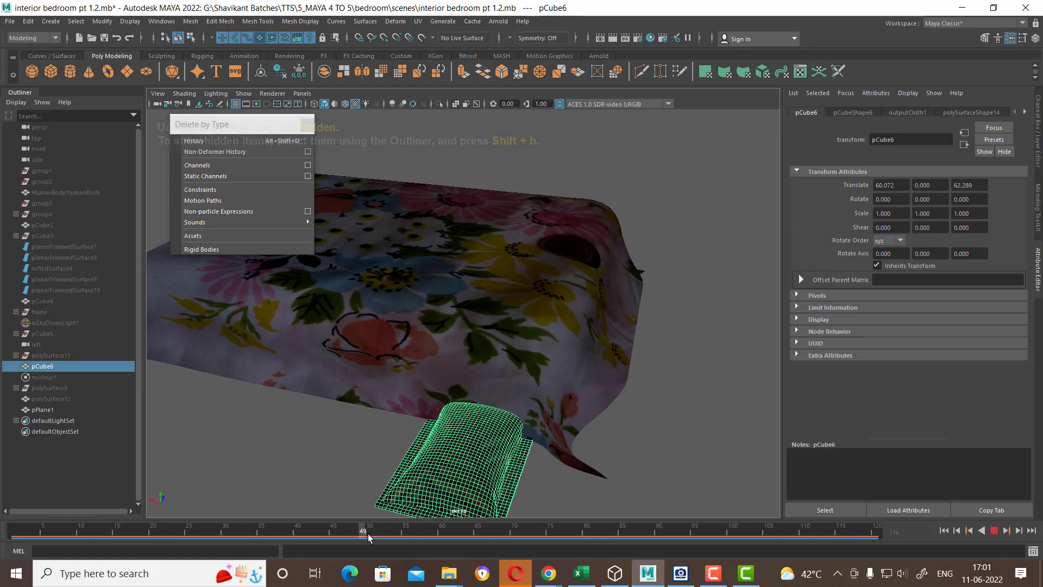
{"action": "left_click_drag", "start_coordinate": [398, 537], "coordinate": [516, 538]}
{"action": "left_click_drag", "start_coordinate": [646, 497], "coordinate": [338, 403], "text": "alt"}
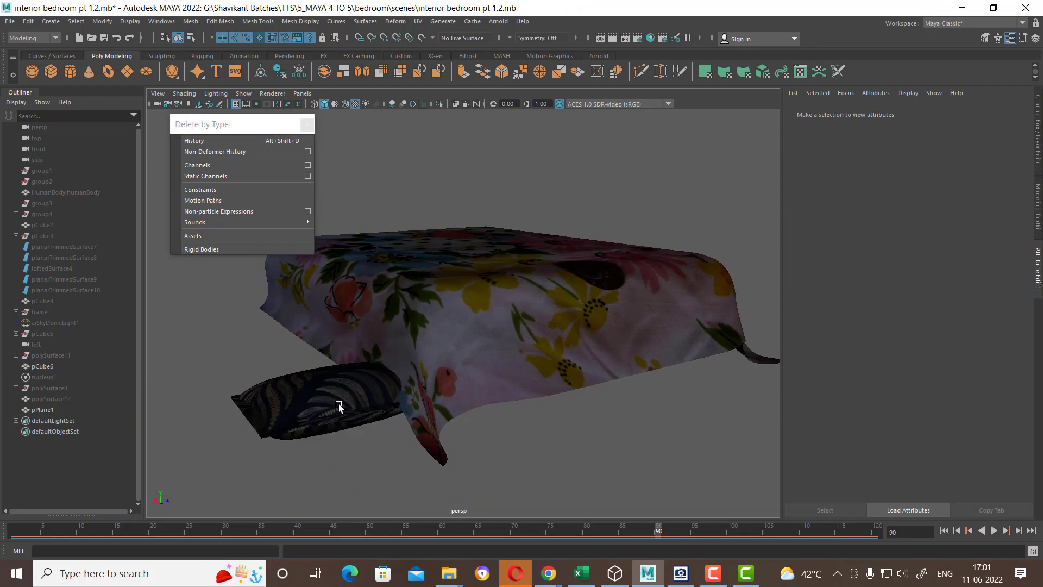
Move the pillow onto the sheet at 127.840, 23.191, 98.624 and tilt it 12.785° on Z
{"action": "mouse_move", "coordinate": [332, 350]}
{"action": "left_mouse_down"}
{"action": "mouse_move", "coordinate": [332, 185]}
{"action": "mouse_move", "coordinate": [489, 301]}
{"action": "mouse_move", "coordinate": [525, 259]}
{"action": "left_mouse_up"}
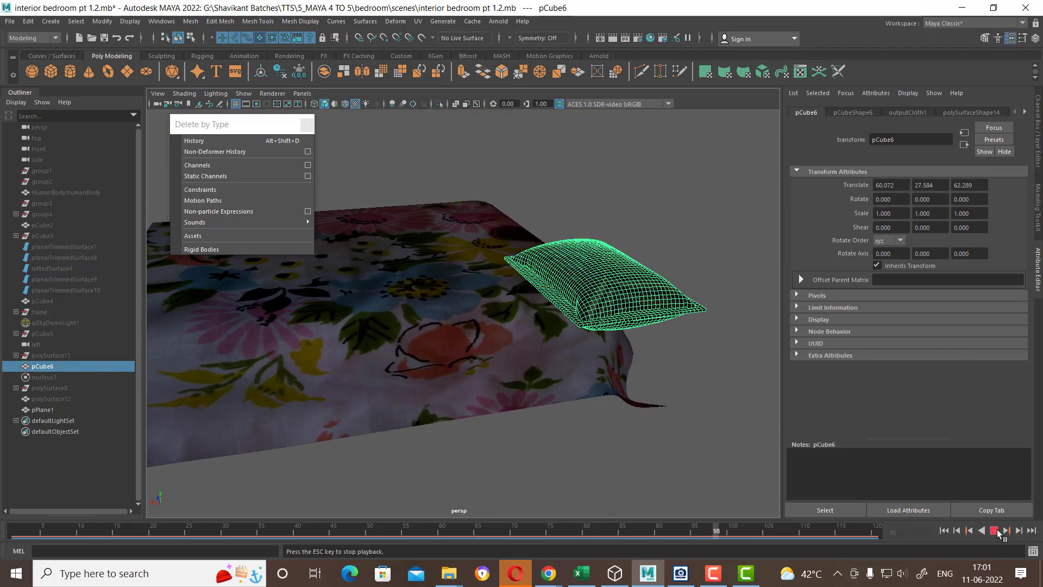
{"action": "left_click", "coordinate": [994, 531]}
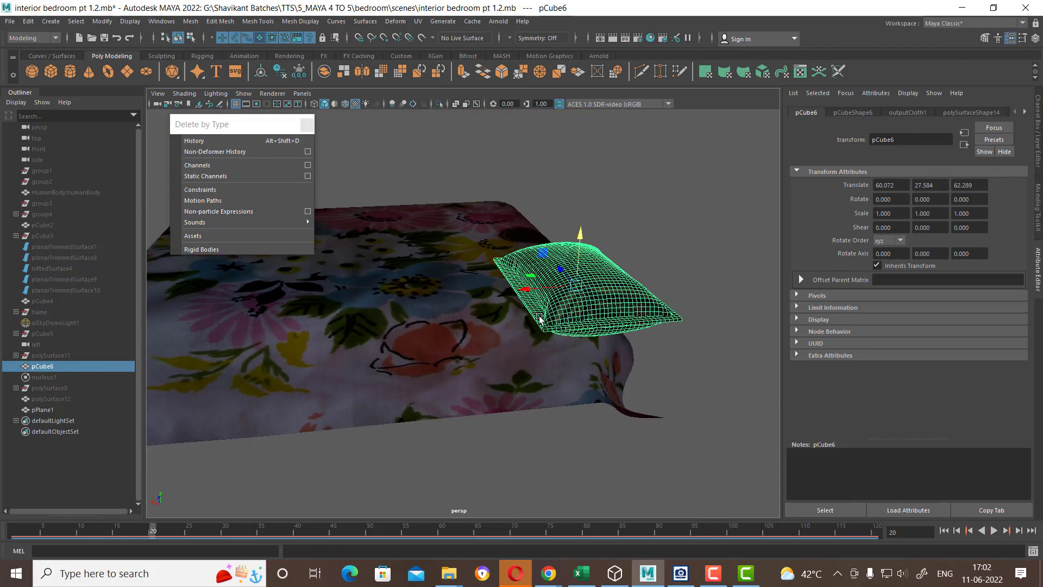
{"action": "mouse_move", "coordinate": [489, 326]}
{"action": "left_mouse_down", "text": "alt"}
{"action": "mouse_move", "coordinate": [598, 326]}
{"action": "mouse_move", "coordinate": [477, 293]}
{"action": "mouse_move", "coordinate": [424, 304]}
{"action": "mouse_move", "coordinate": [471, 332]}
{"action": "mouse_move", "coordinate": [554, 247]}
{"action": "mouse_move", "coordinate": [551, 263]}
{"action": "left_mouse_up", "text": "alt"}
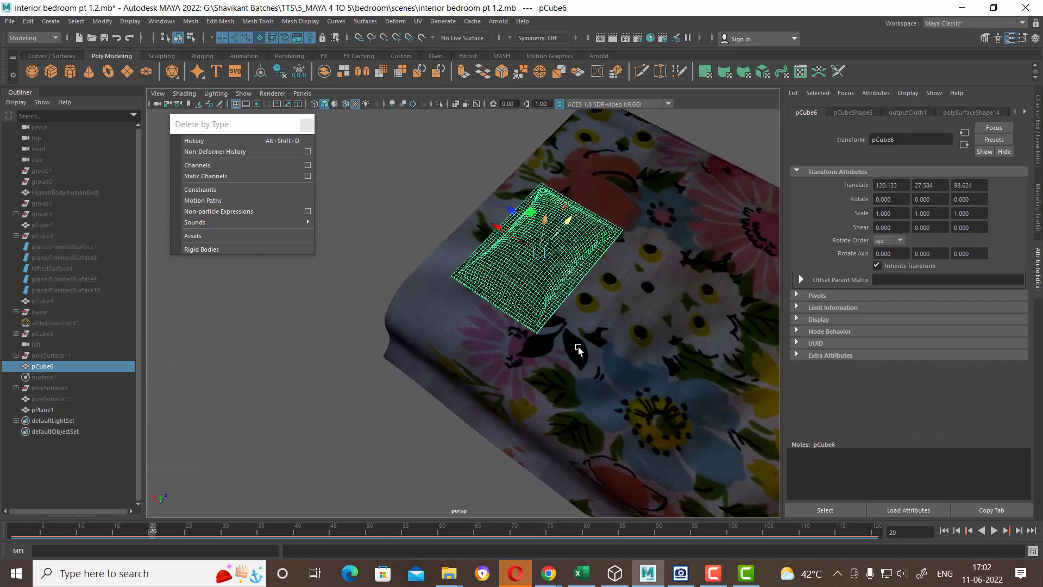
{"action": "mouse_move", "coordinate": [553, 205]}
{"action": "left_mouse_down"}
{"action": "mouse_move", "coordinate": [538, 263]}
{"action": "mouse_move", "coordinate": [472, 290]}
{"action": "mouse_move", "coordinate": [484, 344]}
{"action": "mouse_move", "coordinate": [529, 359]}
{"action": "left_mouse_up"}
{"action": "key", "text": "e"}
{"action": "mouse_move", "coordinate": [534, 288]}
{"action": "left_mouse_down"}
{"action": "mouse_move", "coordinate": [536, 268]}
{"action": "mouse_move", "coordinate": [516, 250]}
{"action": "mouse_move", "coordinate": [497, 263]}
{"action": "mouse_move", "coordinate": [497, 291]}
{"action": "mouse_move", "coordinate": [492, 277]}
{"action": "left_mouse_up"}
{"action": "key", "text": "w"}
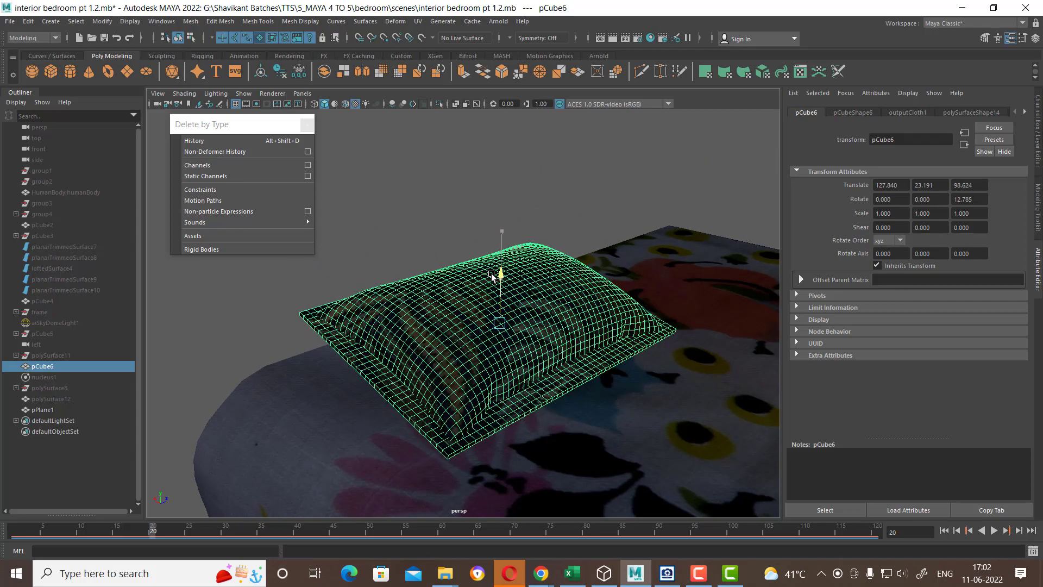
{"action": "mouse_move", "coordinate": [561, 405]}
{"action": "left_mouse_down", "text": "alt"}
{"action": "mouse_move", "coordinate": [641, 377]}
{"action": "mouse_move", "coordinate": [577, 464]}
{"action": "mouse_move", "coordinate": [457, 431]}
{"action": "left_mouse_up", "text": "alt"}
{"action": "scroll", "coordinate": [429, 431], "scroll_direction": "up", "scroll_amount": 2}
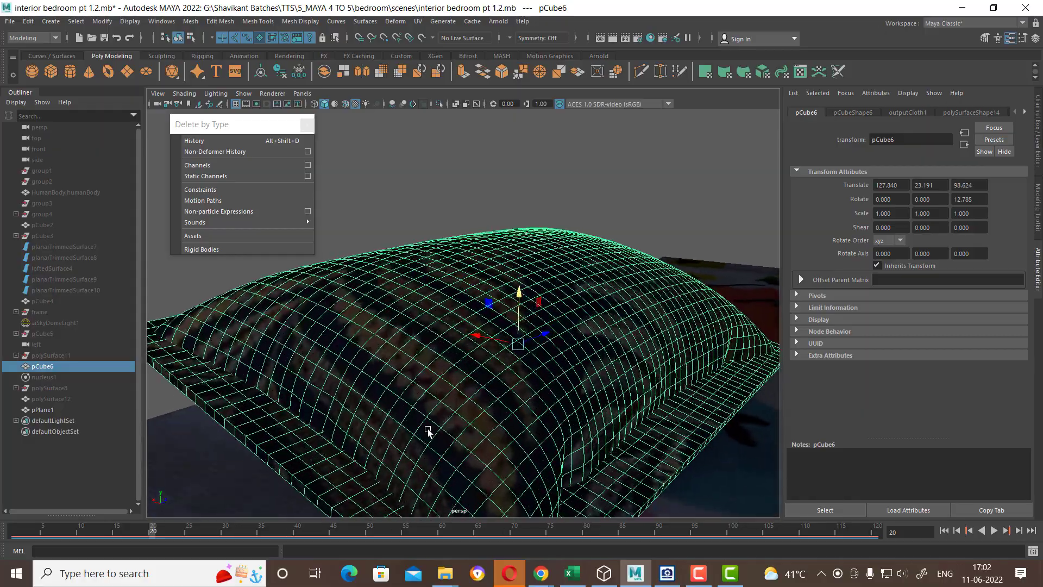
{"action": "key", "text": "4"}
{"action": "mouse_move", "coordinate": [321, 389]}
{"action": "left_mouse_down", "text": "alt"}
{"action": "mouse_move", "coordinate": [387, 373]}
{"action": "mouse_move", "coordinate": [321, 395]}
{"action": "left_mouse_up", "text": "alt"}
{"action": "right_click_drag", "start_coordinate": [391, 227], "coordinate": [386, 446], "text": "shift"}
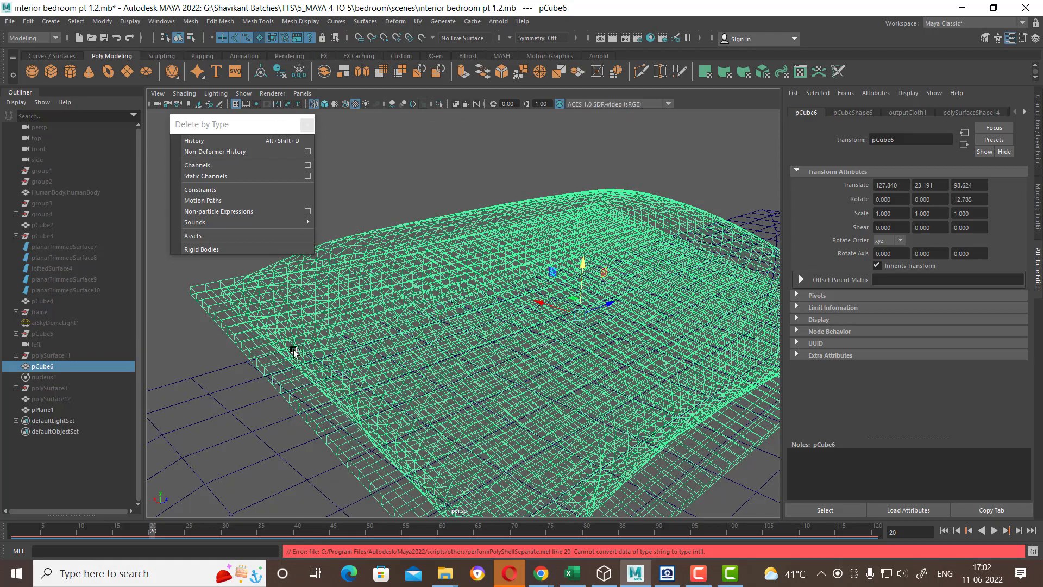
{"action": "mouse_move", "coordinate": [287, 378]}
{"action": "left_mouse_down", "text": "alt"}
{"action": "mouse_move", "coordinate": [489, 361]}
{"action": "mouse_move", "coordinate": [471, 355]}
{"action": "mouse_move", "coordinate": [265, 455]}
{"action": "left_mouse_up", "text": "alt"}
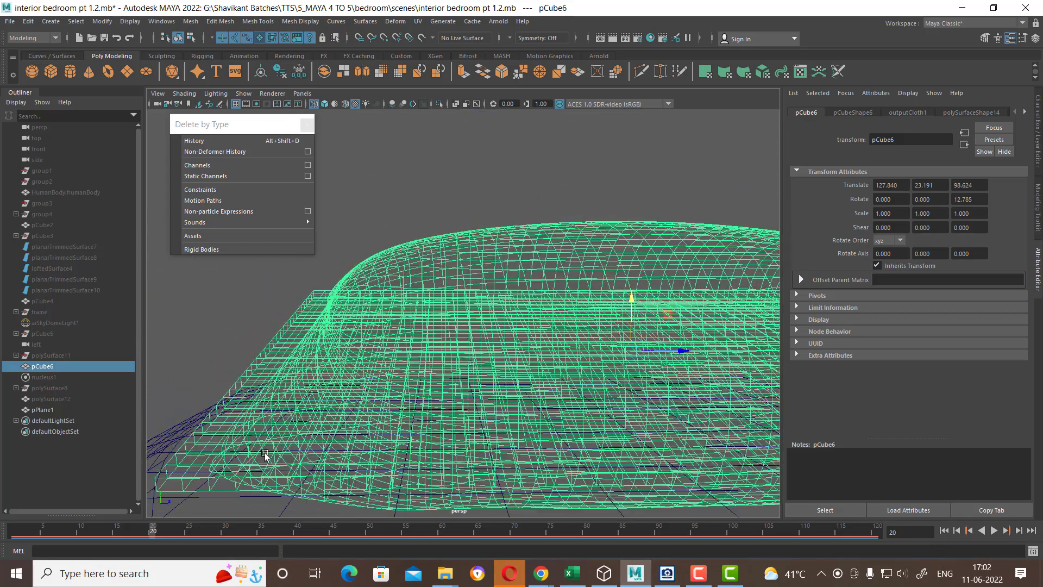
{"action": "mouse_move", "coordinate": [387, 470]}
{"action": "left_mouse_down", "text": "alt"}
{"action": "mouse_move", "coordinate": [396, 431]}
{"action": "mouse_move", "coordinate": [402, 449]}
{"action": "mouse_move", "coordinate": [614, 481]}
{"action": "left_mouse_up", "text": "alt"}
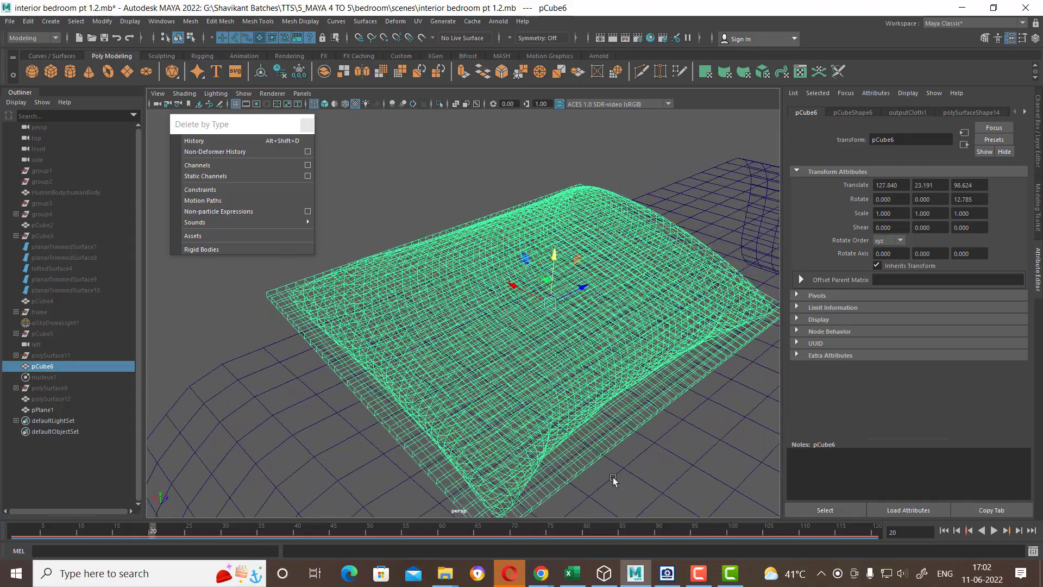
{"action": "left_click", "coordinate": [614, 481]}
{"action": "left_click", "coordinate": [635, 429]}
{"action": "key", "text": "alt+h"}
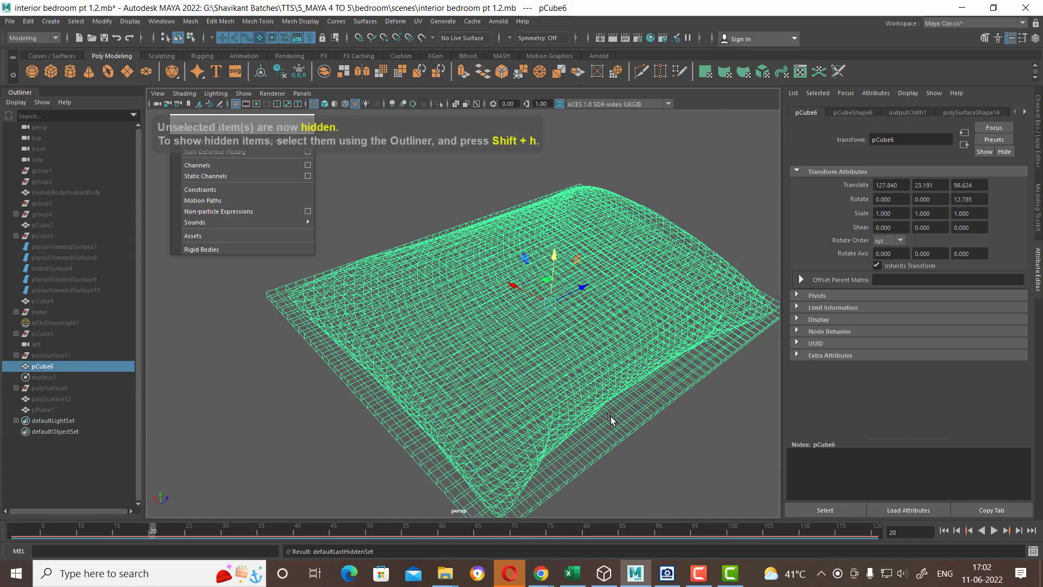
{"action": "right_click", "coordinate": [610, 277]}
{"action": "left_click", "coordinate": [624, 341]}
{"action": "left_click", "coordinate": [629, 422]}
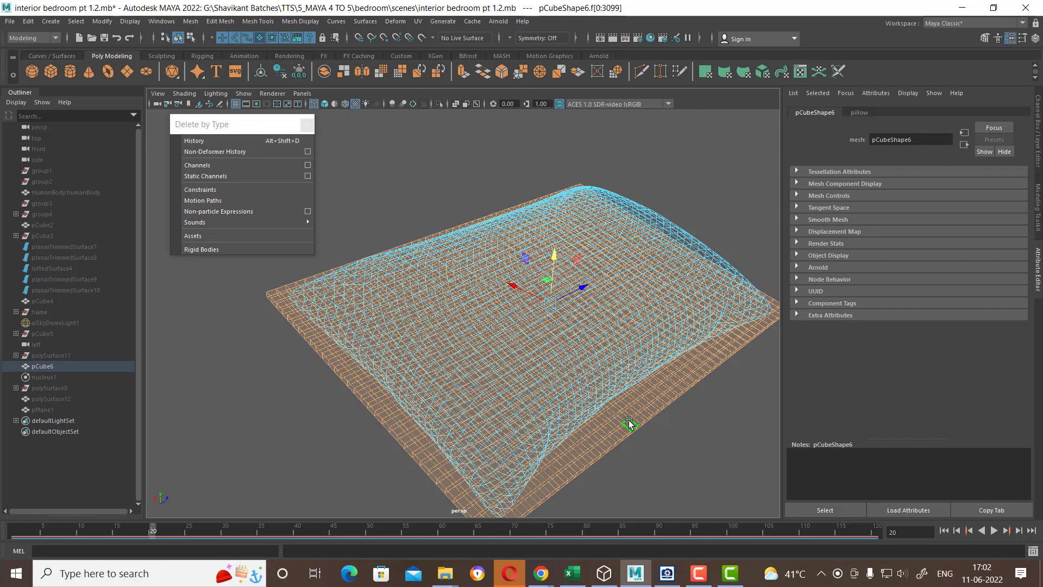
{"action": "right_click_drag", "start_coordinate": [552, 280], "coordinate": [639, 248]}
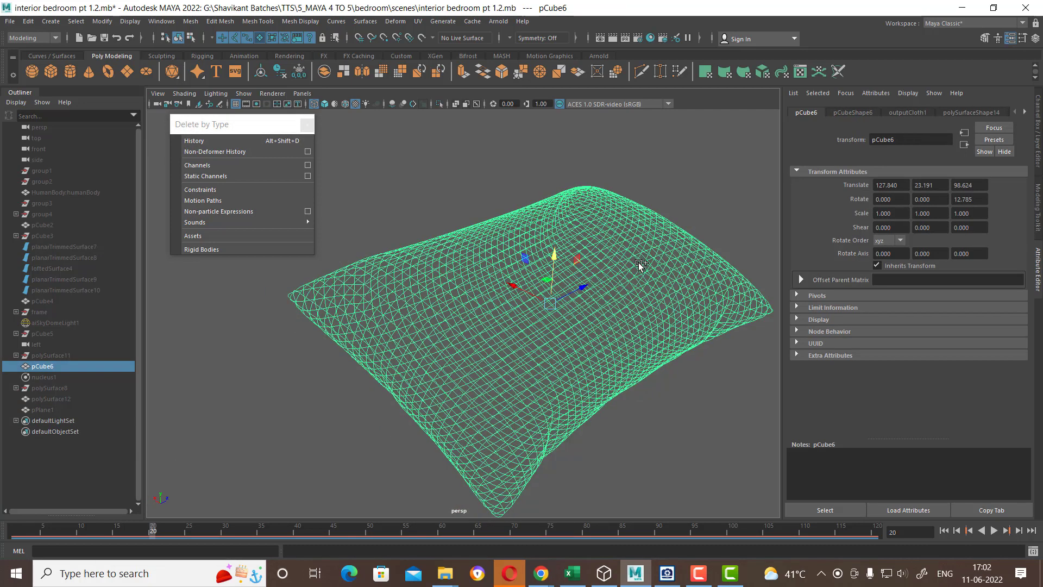
{"action": "key", "text": "ctrl+shift+h"}
{"action": "key", "text": "6"}
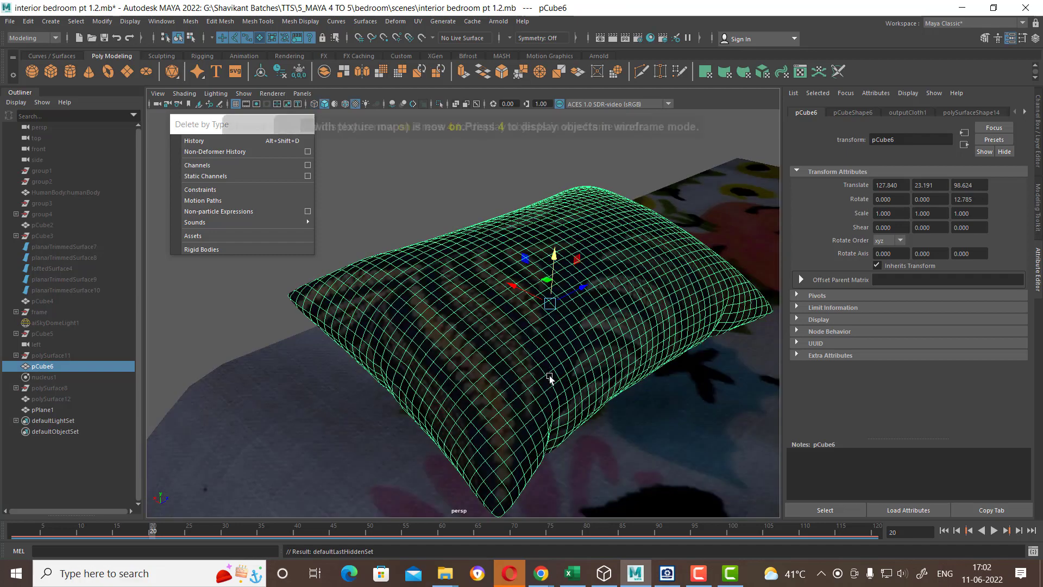
{"action": "right_click_drag", "start_coordinate": [557, 410], "coordinate": [425, 376], "text": "alt"}
{"action": "scroll", "coordinate": [577, 431], "scroll_direction": "down", "scroll_amount": 3}
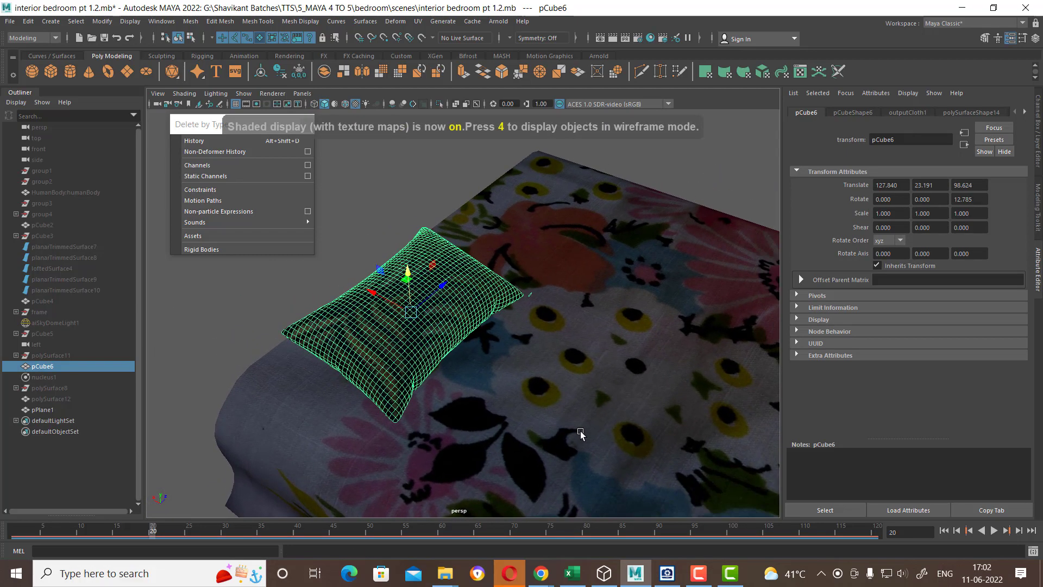
{"action": "scroll", "coordinate": [544, 376], "scroll_direction": "down", "scroll_amount": 5}
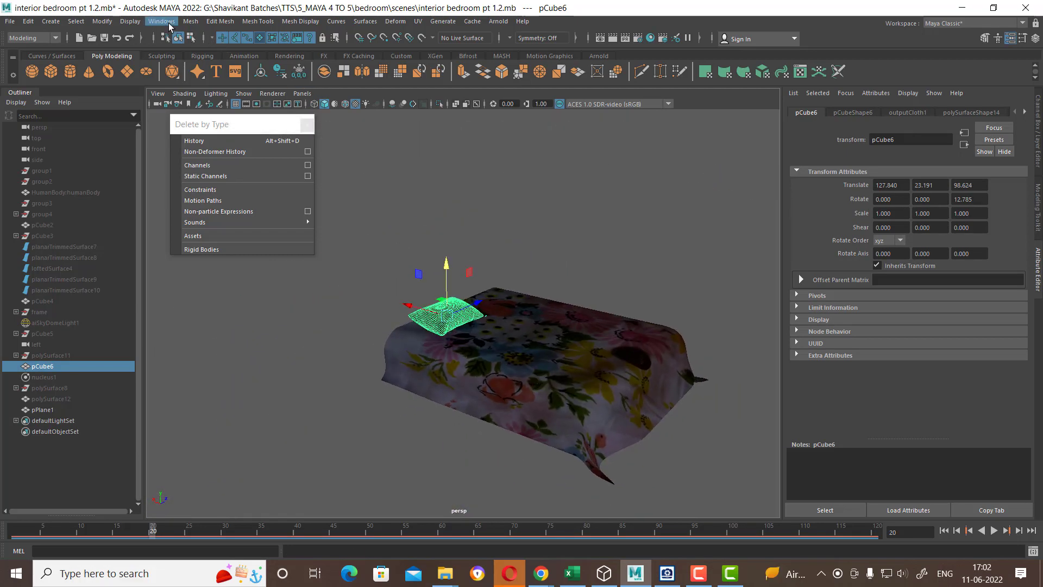
Show all objects and settle the pillow against the headboard, tilted 29.129 degrees
{"action": "left_click", "coordinate": [129, 22]}
{"action": "mouse_move", "coordinate": [163, 90]}
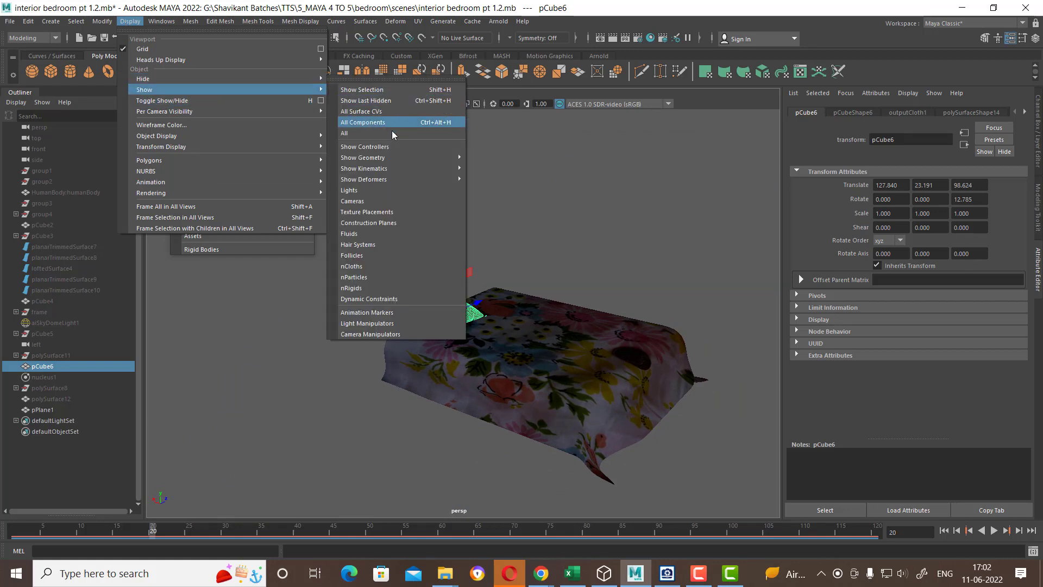
{"action": "left_click", "coordinate": [389, 135]}
{"action": "key", "text": "f"}
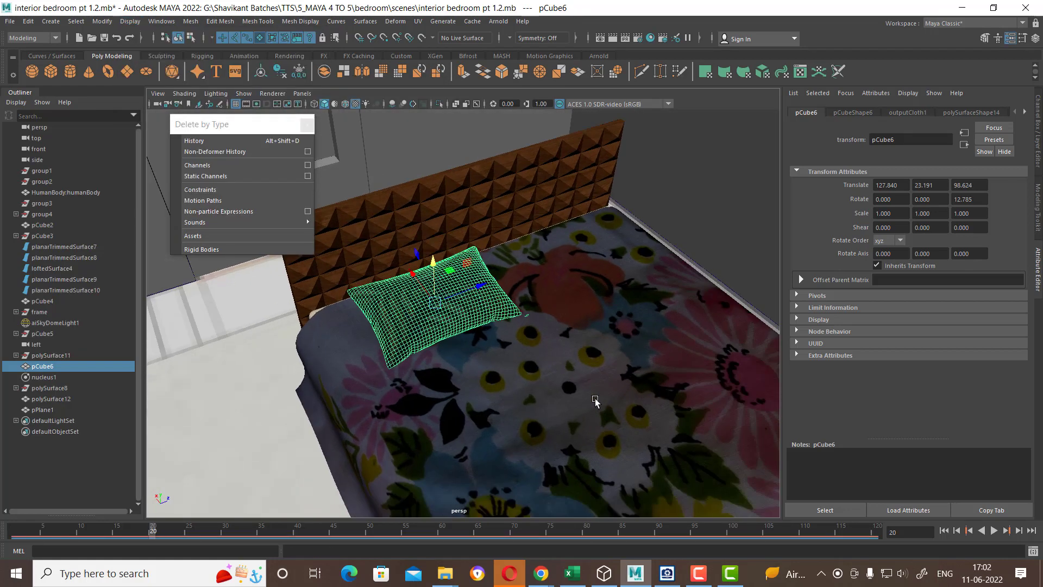
{"action": "scroll", "coordinate": [595, 399], "scroll_direction": "up", "scroll_amount": 2}
{"action": "mouse_move", "coordinate": [458, 304]}
{"action": "left_mouse_down"}
{"action": "mouse_move", "coordinate": [443, 283]}
{"action": "mouse_move", "coordinate": [485, 344]}
{"action": "mouse_move", "coordinate": [418, 356]}
{"action": "mouse_move", "coordinate": [466, 291]}
{"action": "mouse_move", "coordinate": [459, 268]}
{"action": "left_mouse_up"}
{"action": "key", "text": "w"}
{"action": "mouse_move", "coordinate": [501, 298]}
{"action": "left_mouse_down", "text": "alt"}
{"action": "mouse_move", "coordinate": [516, 339]}
{"action": "mouse_move", "coordinate": [490, 330]}
{"action": "left_mouse_up", "text": "alt"}
{"action": "left_click_drag", "start_coordinate": [499, 281], "coordinate": [484, 267]}
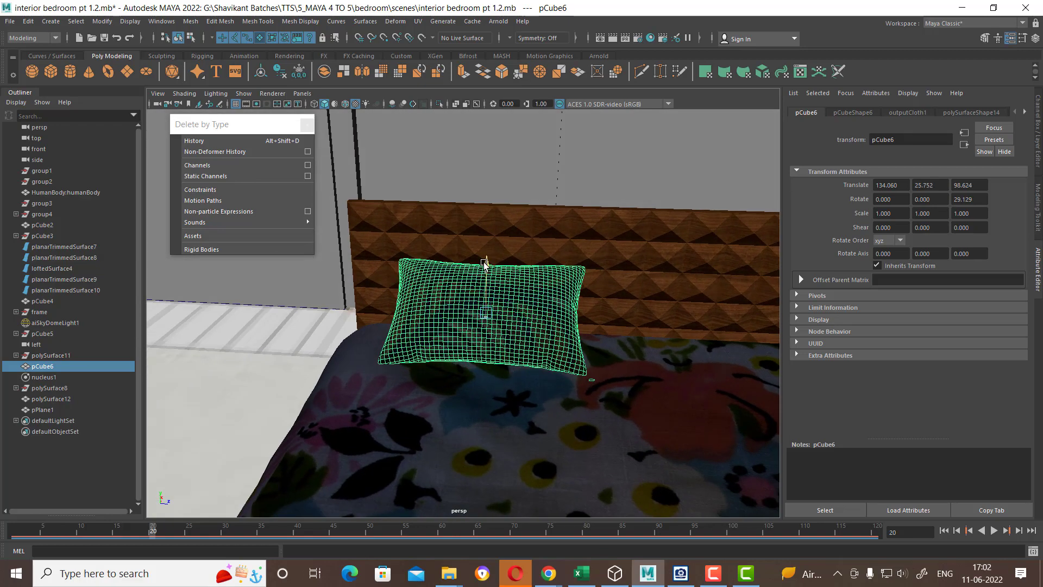
Duplicate the pillow as pCube7 and move it along Z beside the first
{"action": "key", "text": "ctrl+d"}
{"action": "mouse_move", "coordinate": [546, 319]}
{"action": "left_mouse_down"}
{"action": "mouse_move", "coordinate": [705, 375]}
{"action": "mouse_move", "coordinate": [659, 396]}
{"action": "mouse_move", "coordinate": [582, 386]}
{"action": "mouse_move", "coordinate": [559, 342]}
{"action": "mouse_move", "coordinate": [575, 375]}
{"action": "left_mouse_up"}
{"action": "scroll", "coordinate": [705, 375], "scroll_direction": "down", "scroll_amount": 5}
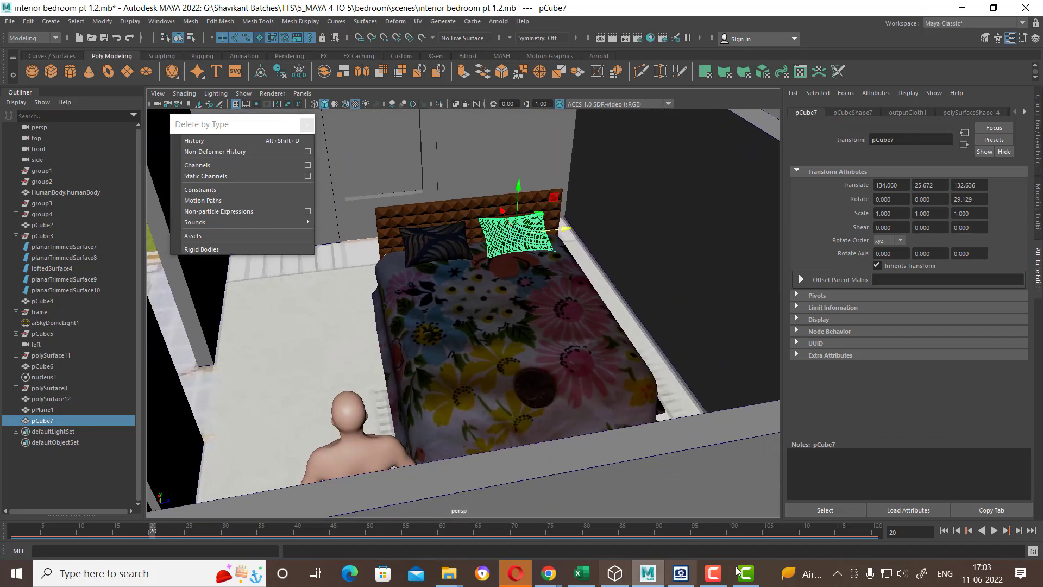